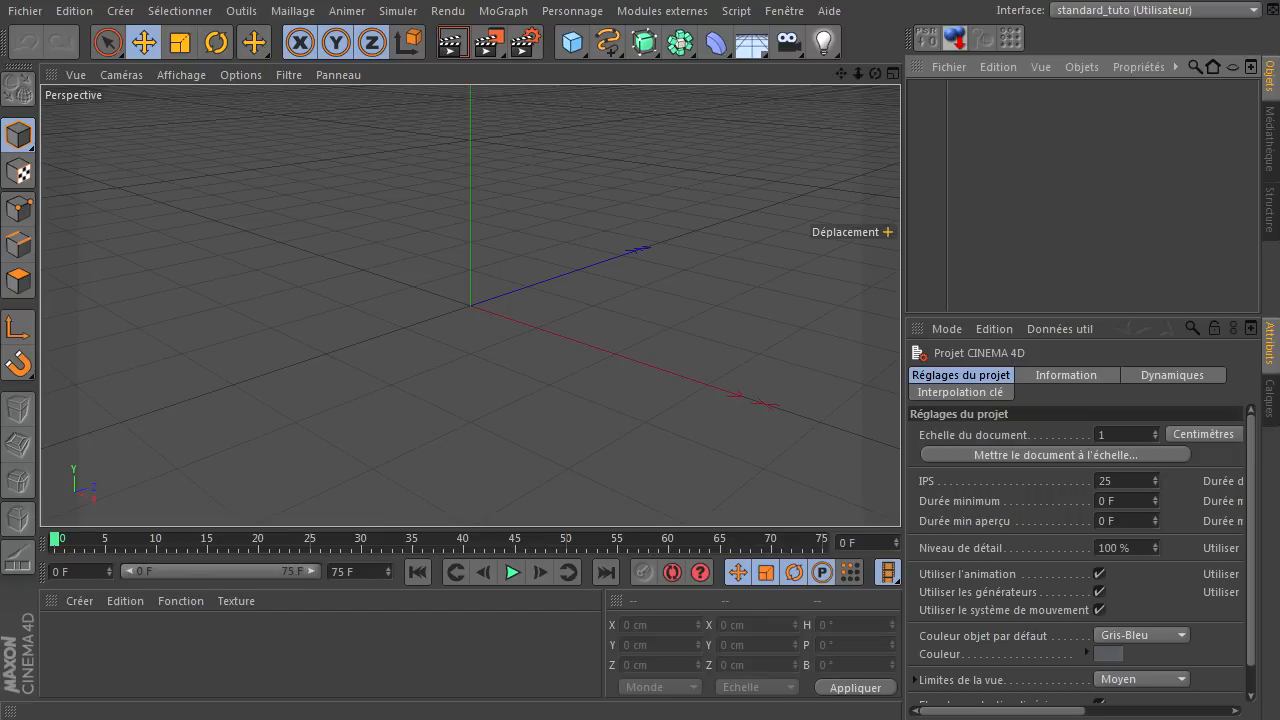
Switch to XnView to examine the cartoon reference image, then move its window off the workspace
click(470, 306)
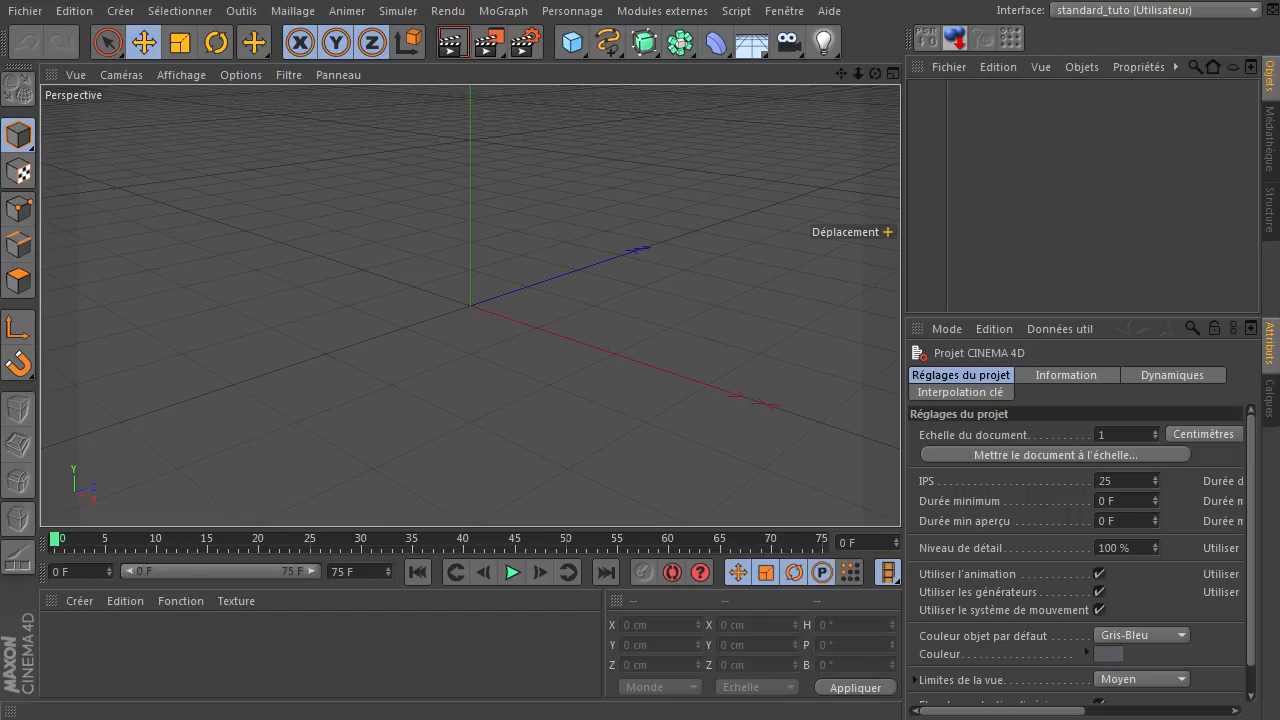
click(160, 718)
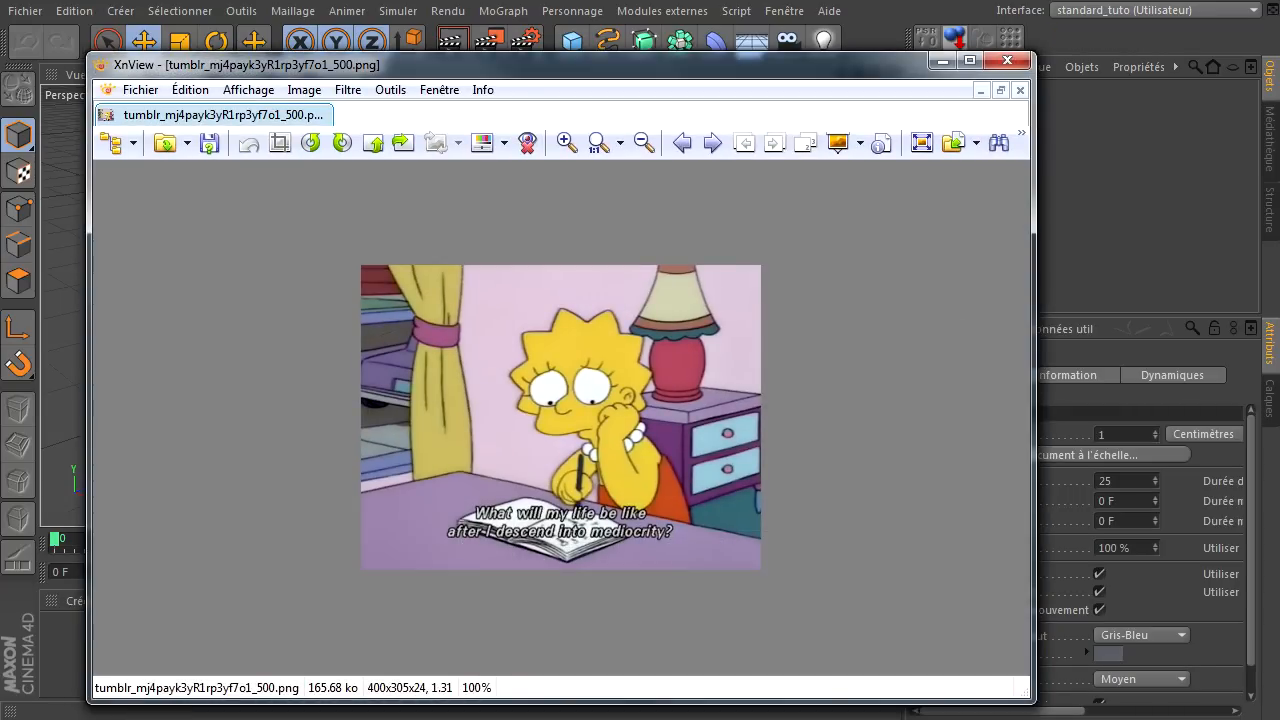
click(775, 396)
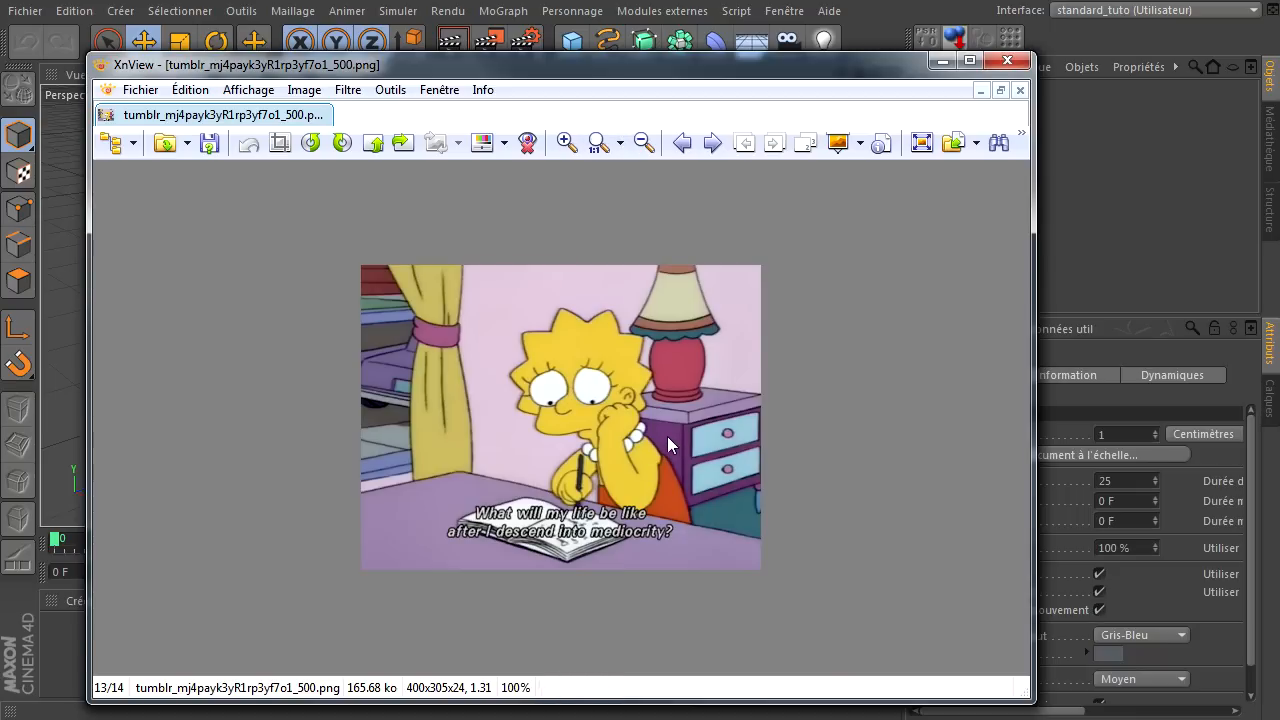
drag(481, 70, 1279, 140)
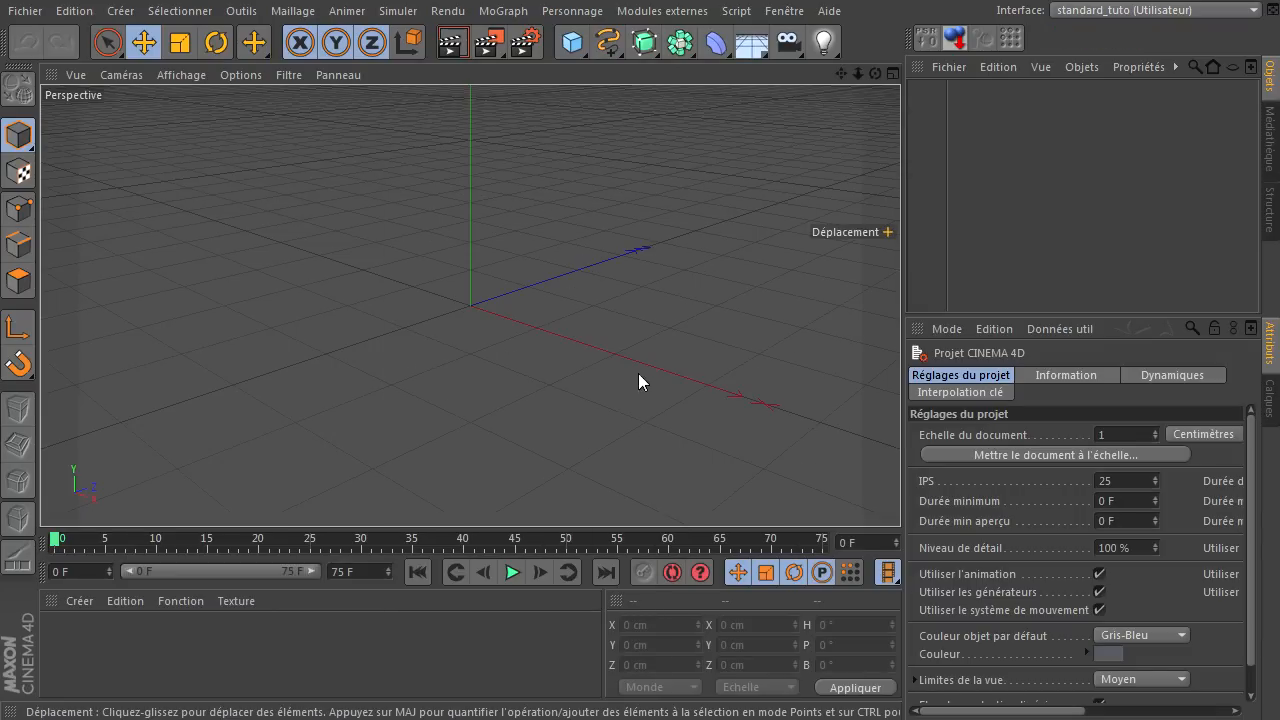
Add an Arrière plan background object and assign a newly created material to it
click(744, 49)
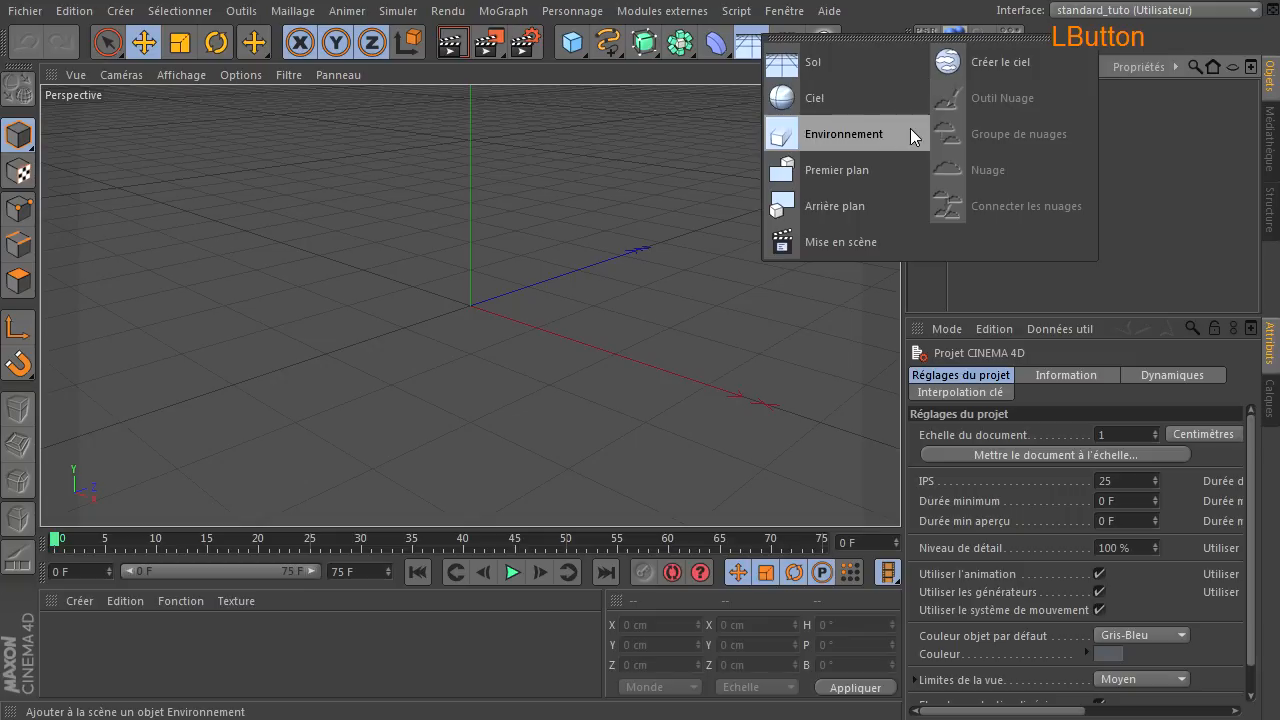
click(868, 205)
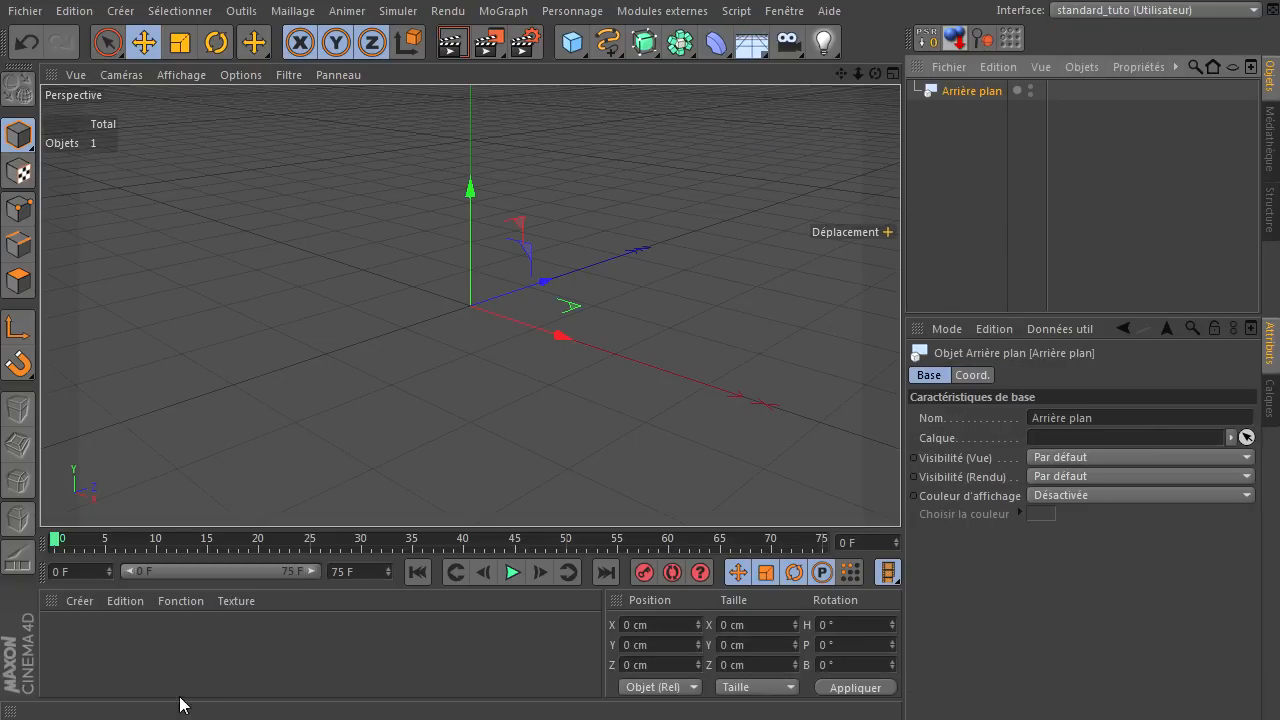
click(201, 671)
double_click(201, 671)
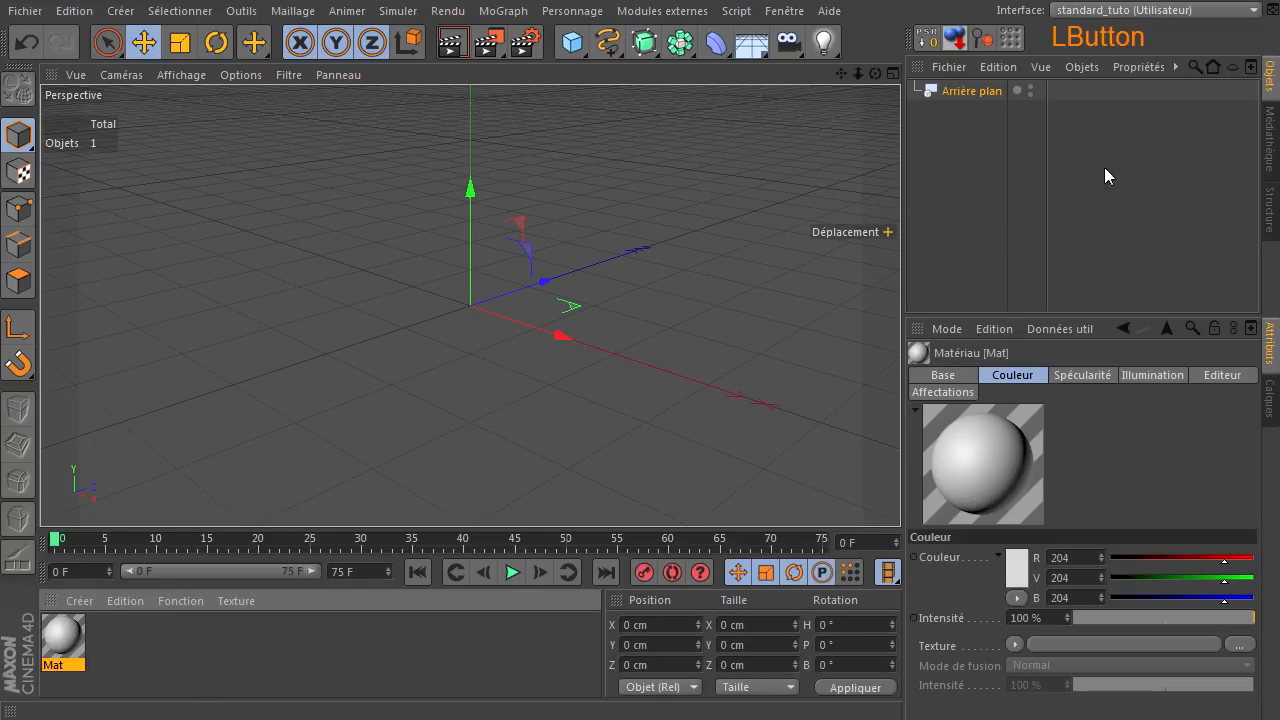
drag(977, 95, 977, 93)
Set the background material's Couleur channel to pure white, RGB 255, 255, 255
double_click(69, 632)
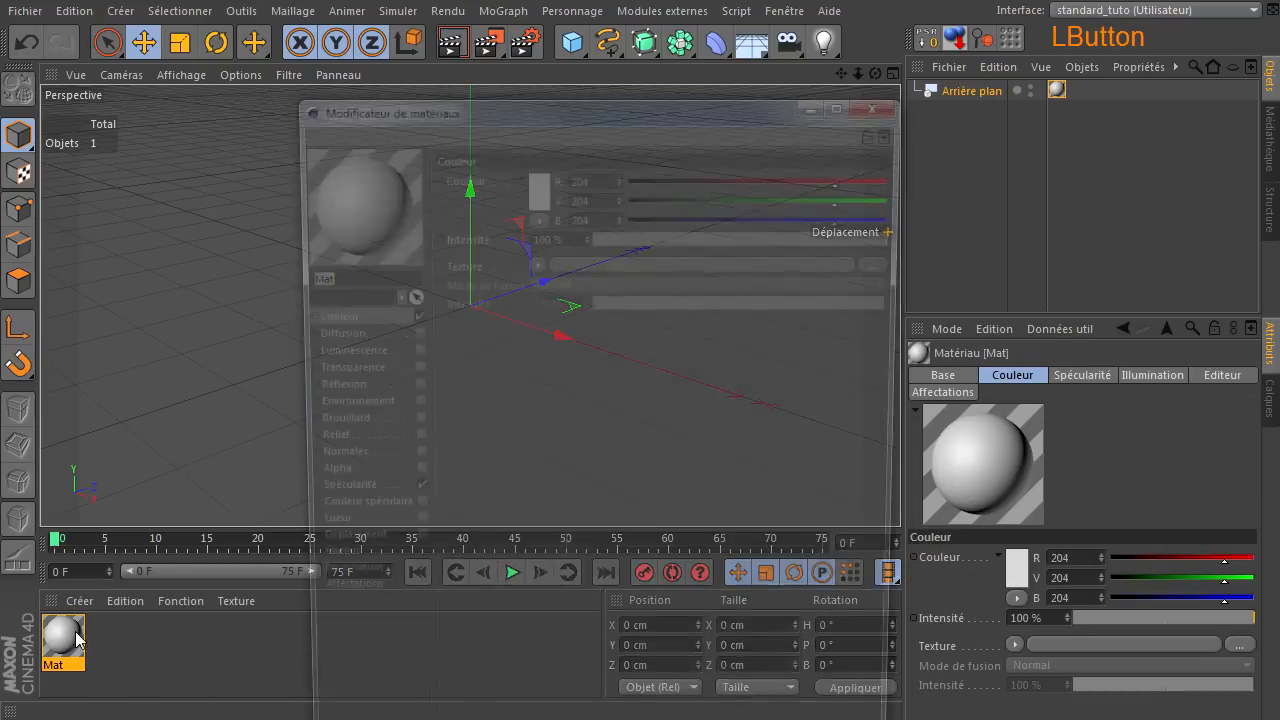
click(408, 496)
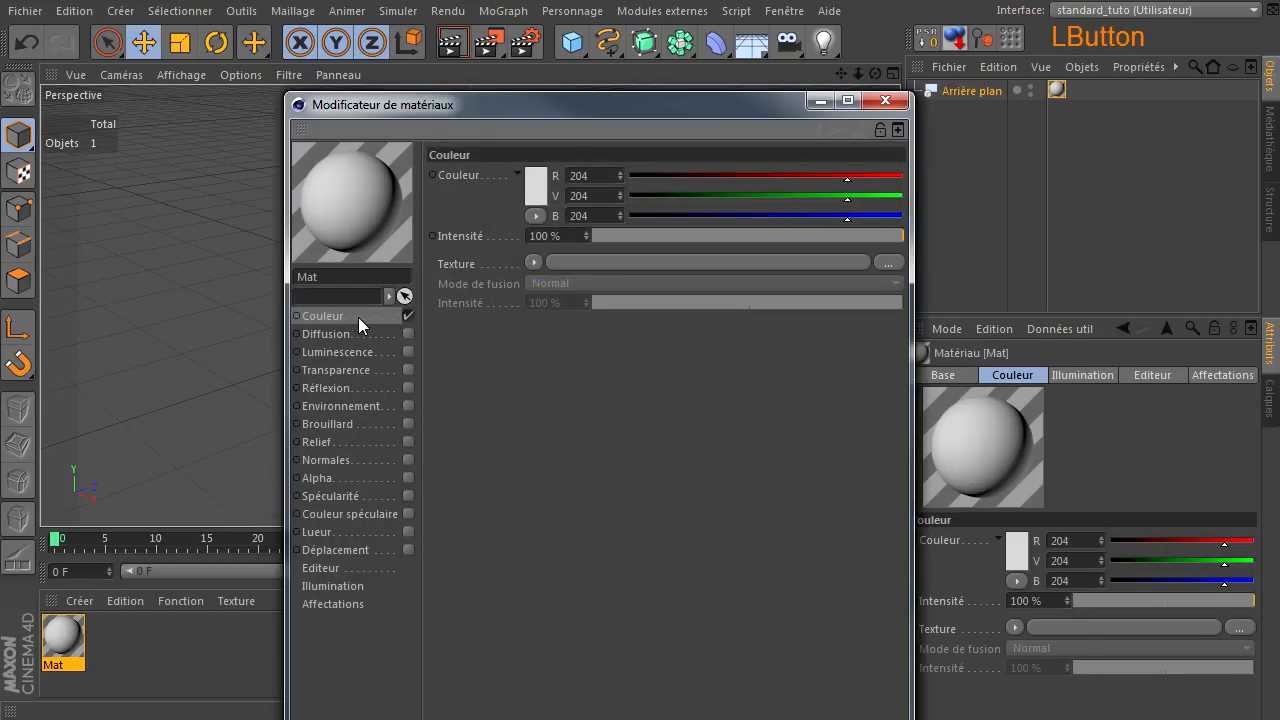
click(530, 193)
drag(443, 133, 413, 131)
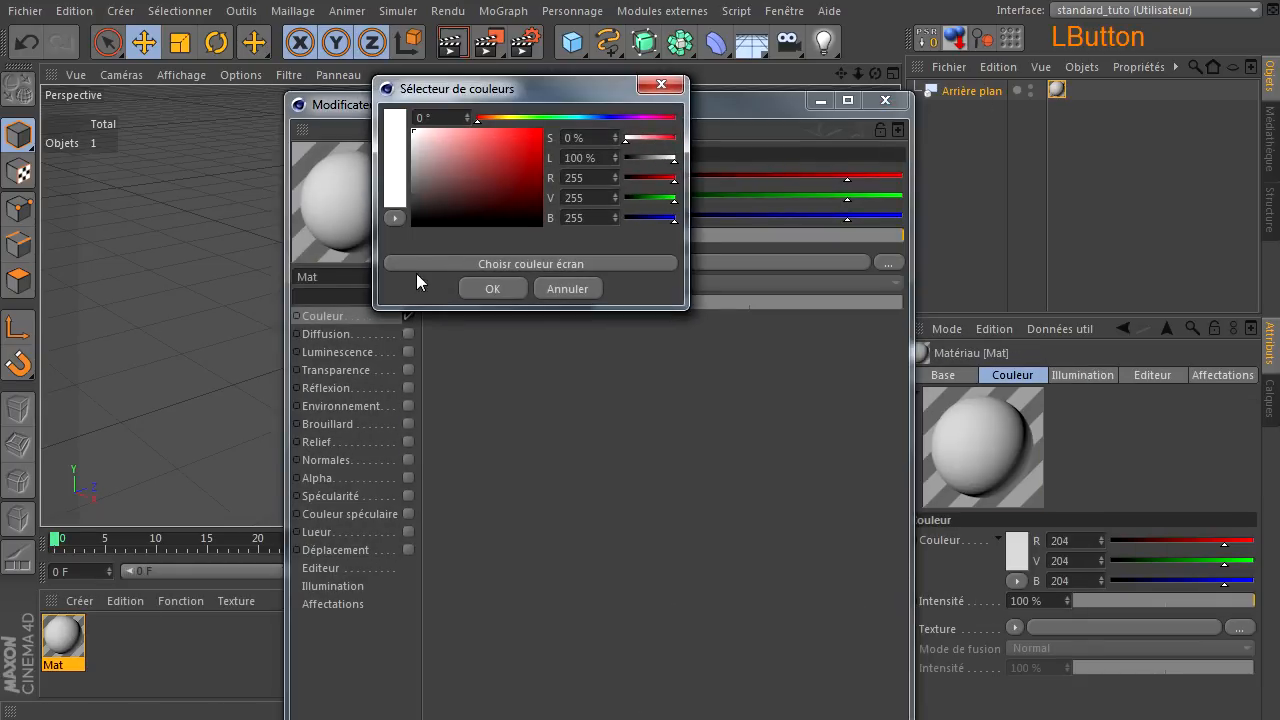
click(490, 289)
click(885, 100)
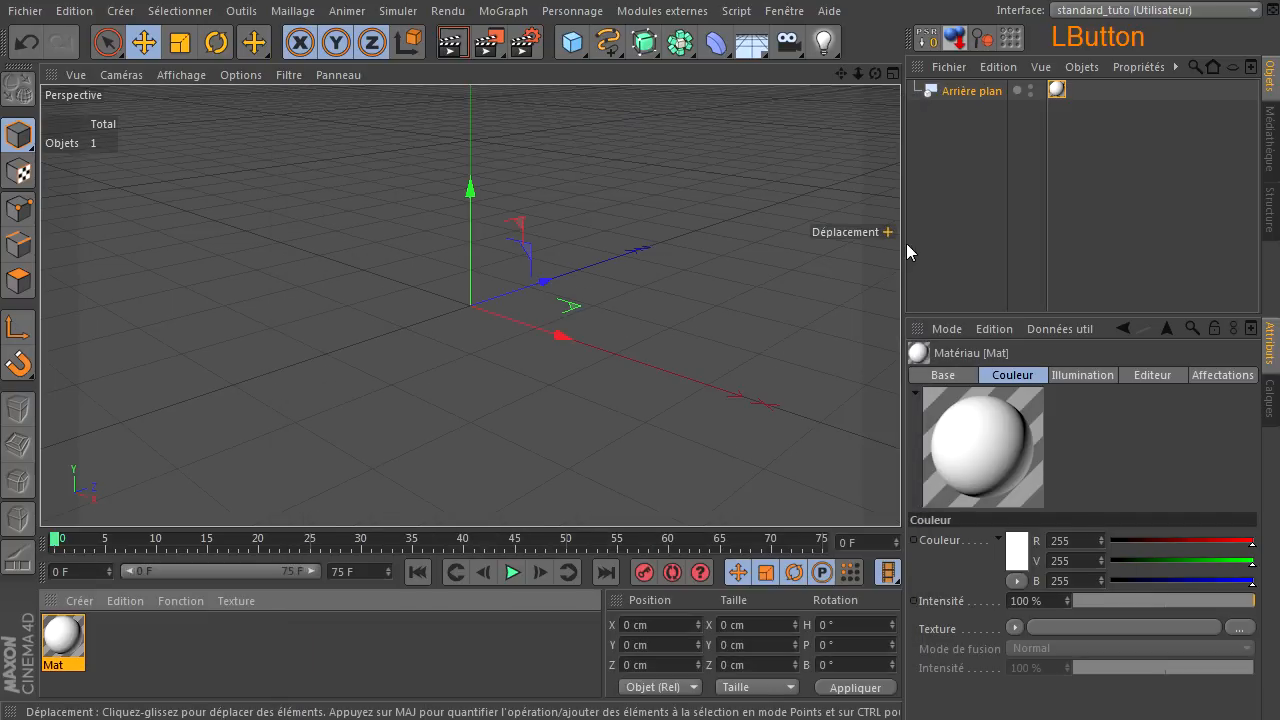
Create an Esquisse material for the Sketch and Toon line rendering
click(80, 601)
mouse_move(92, 660)
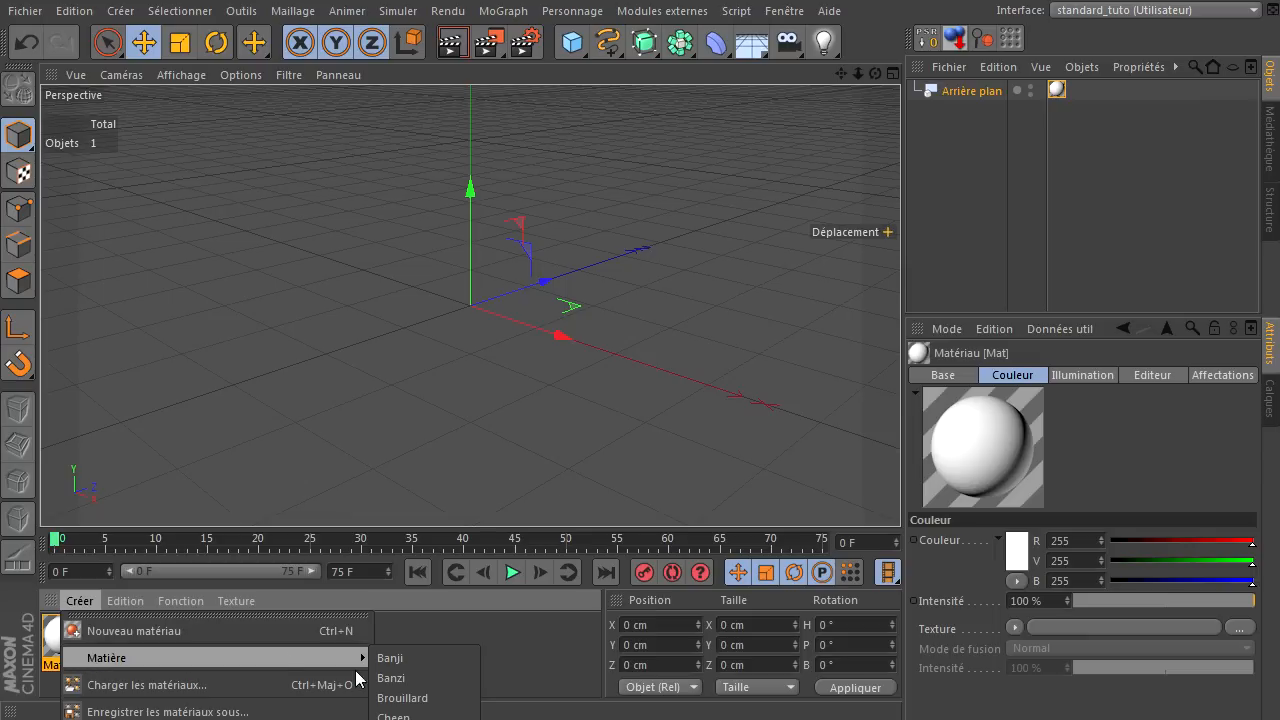
click(400, 719)
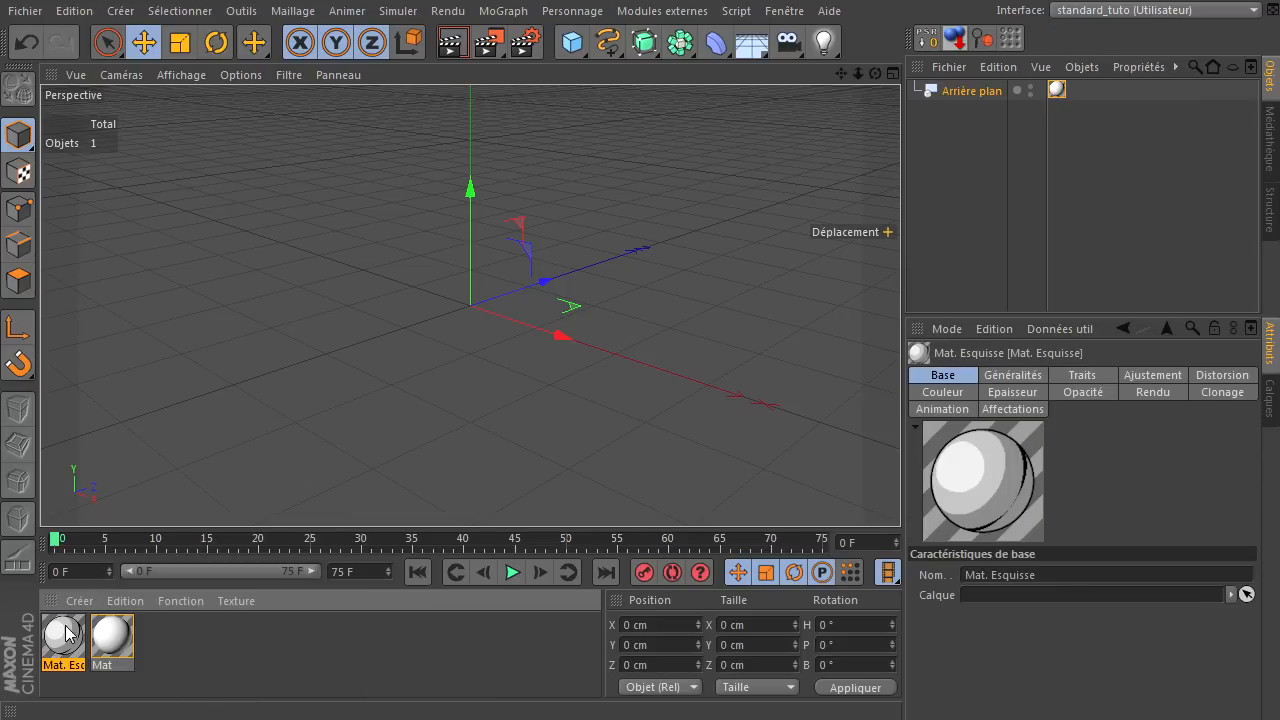
In the Sketch and Toon render settings, disable the Plis, Faux plis and Bordure line types and clear the default visible-lines material
click(521, 44)
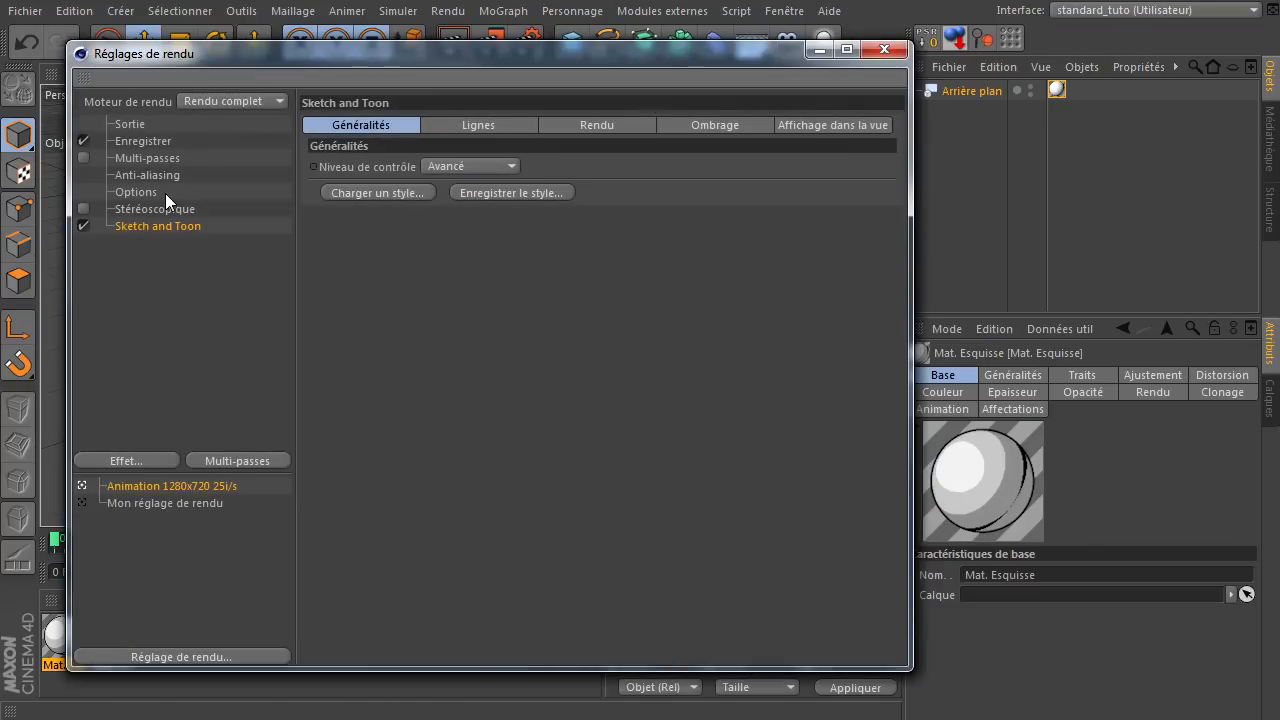
click(157, 227)
click(487, 126)
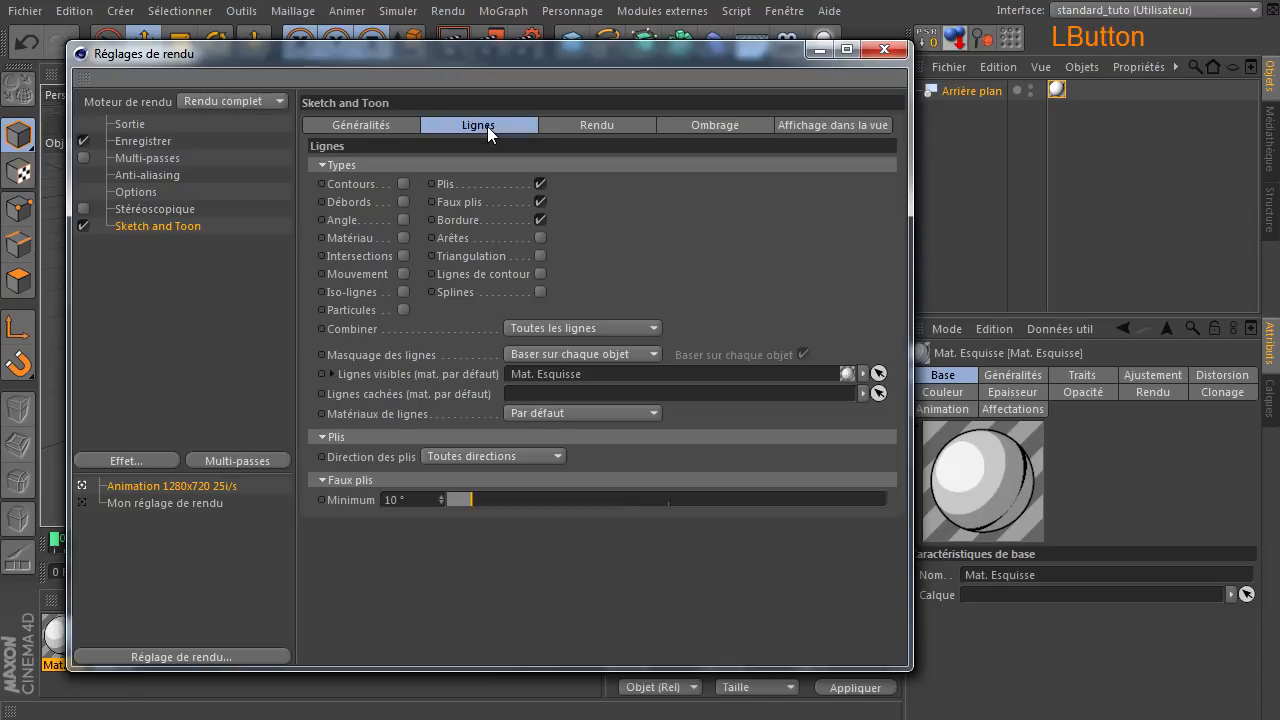
click(540, 184)
click(540, 201)
click(540, 219)
click(863, 374)
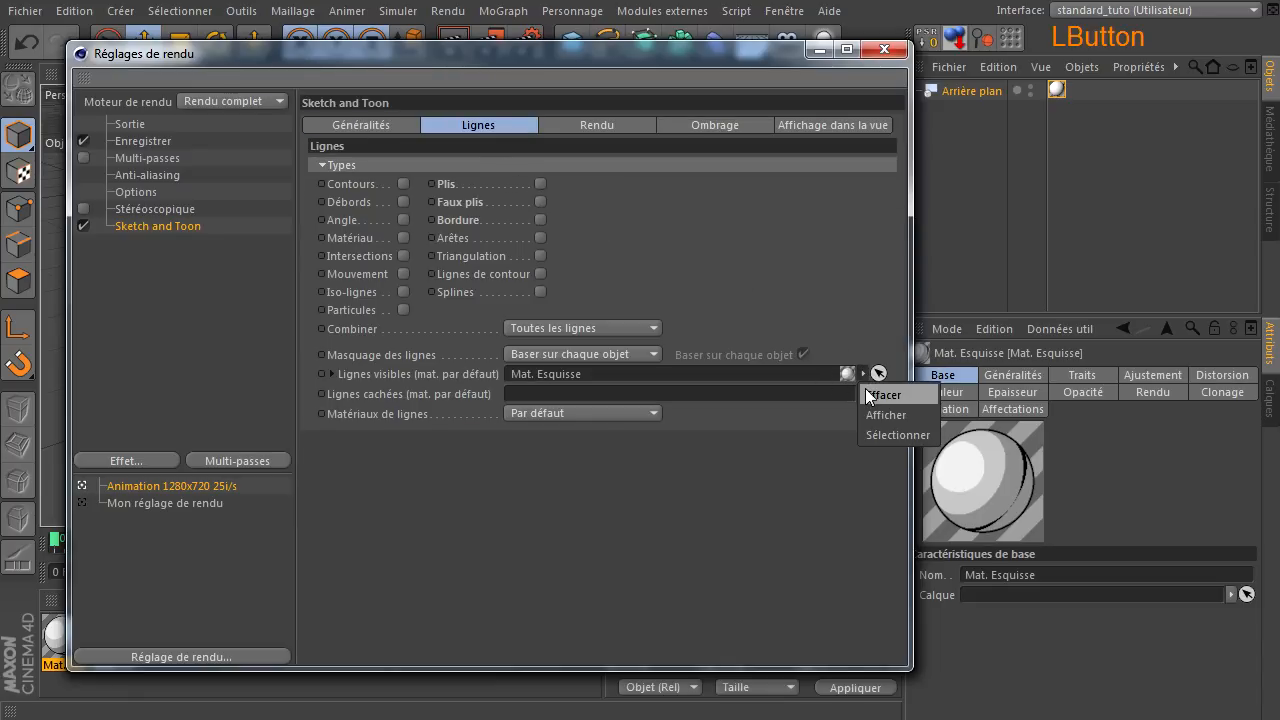
click(868, 394)
Set the Sketch and Toon line anti-aliasing to Normal and enable resolution independence with the base resolution on Personnaliser
click(598, 125)
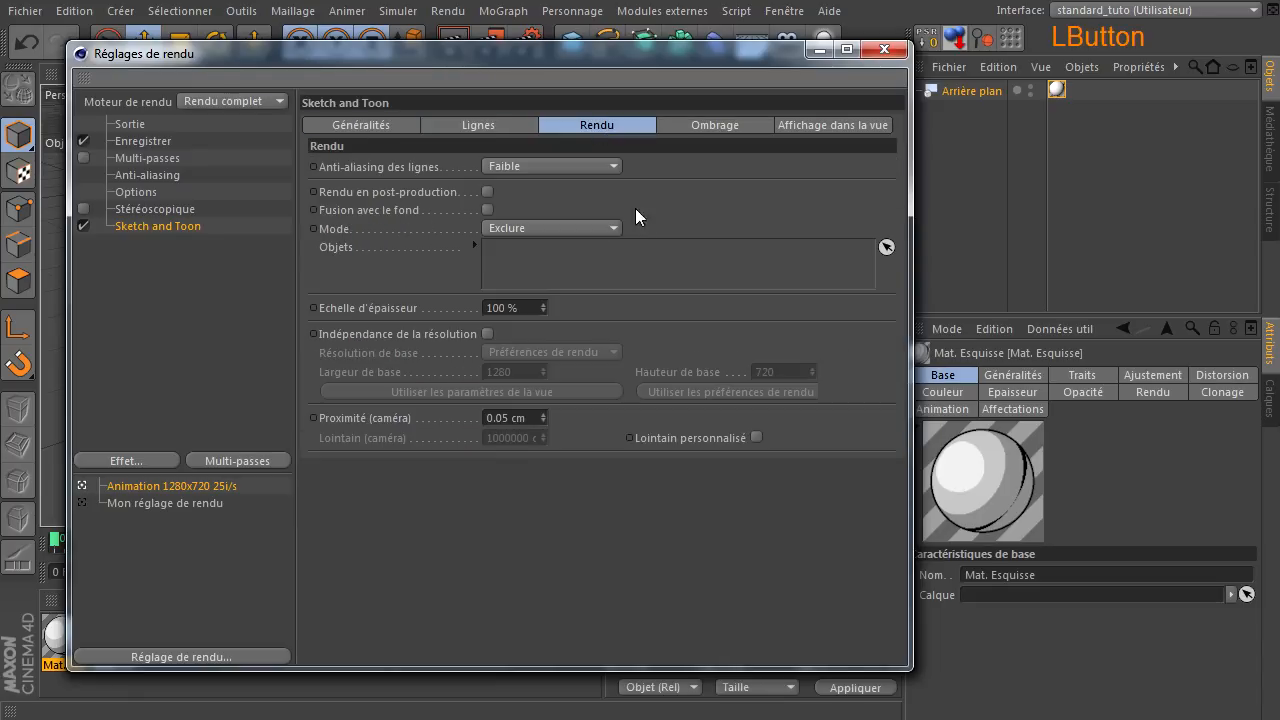
click(515, 167)
click(509, 227)
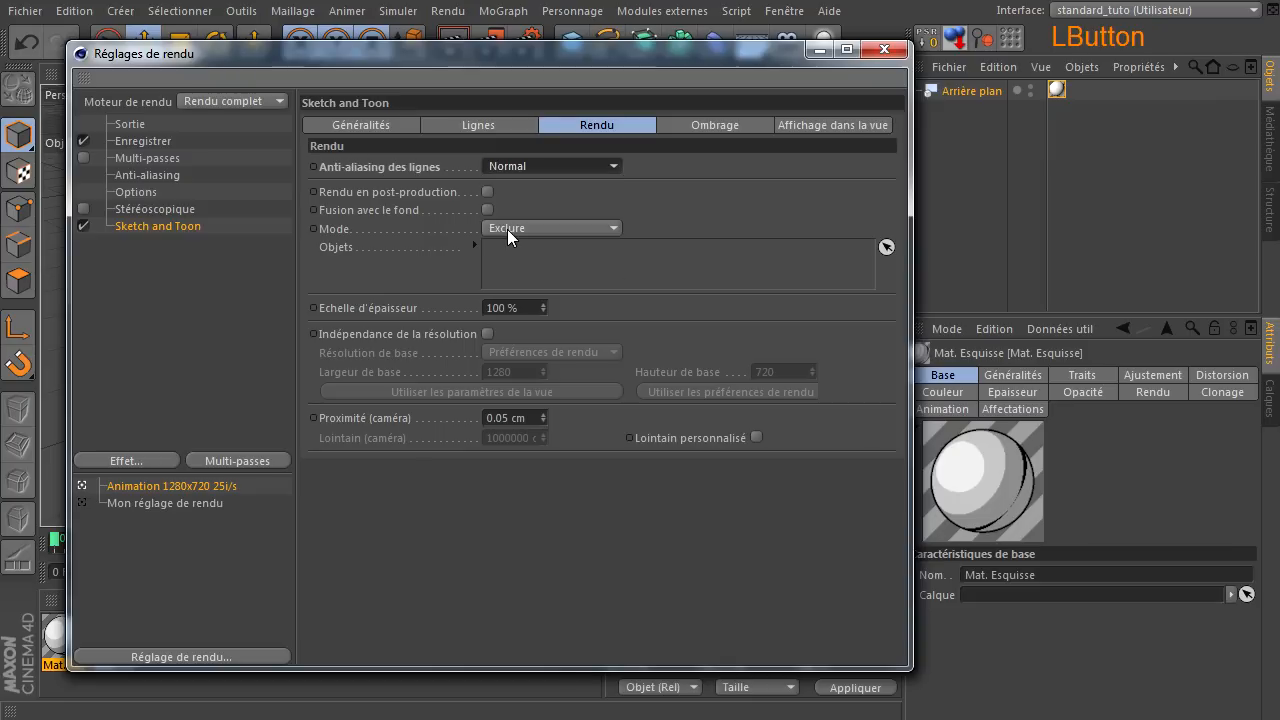
click(487, 333)
click(511, 354)
click(511, 370)
click(520, 353)
click(524, 392)
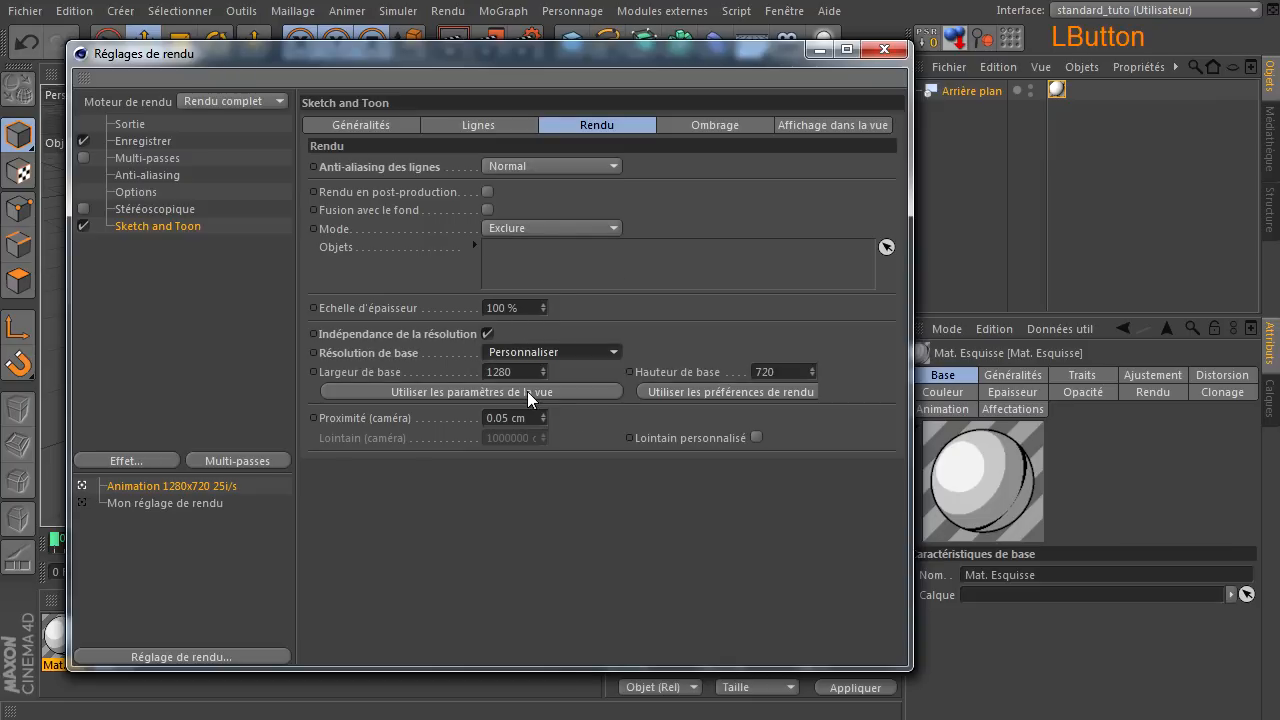
Set both Fond and Objets to Désactiver in the Sketch and Toon shading settings
click(710, 126)
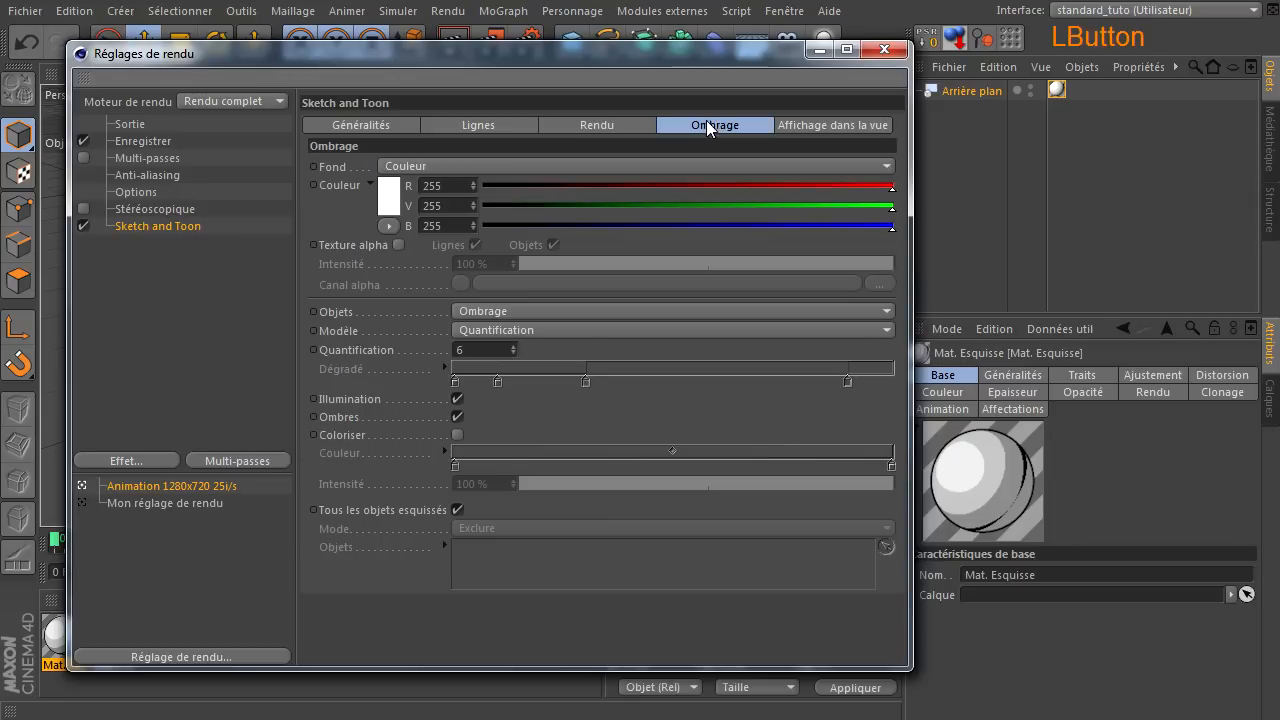
click(494, 166)
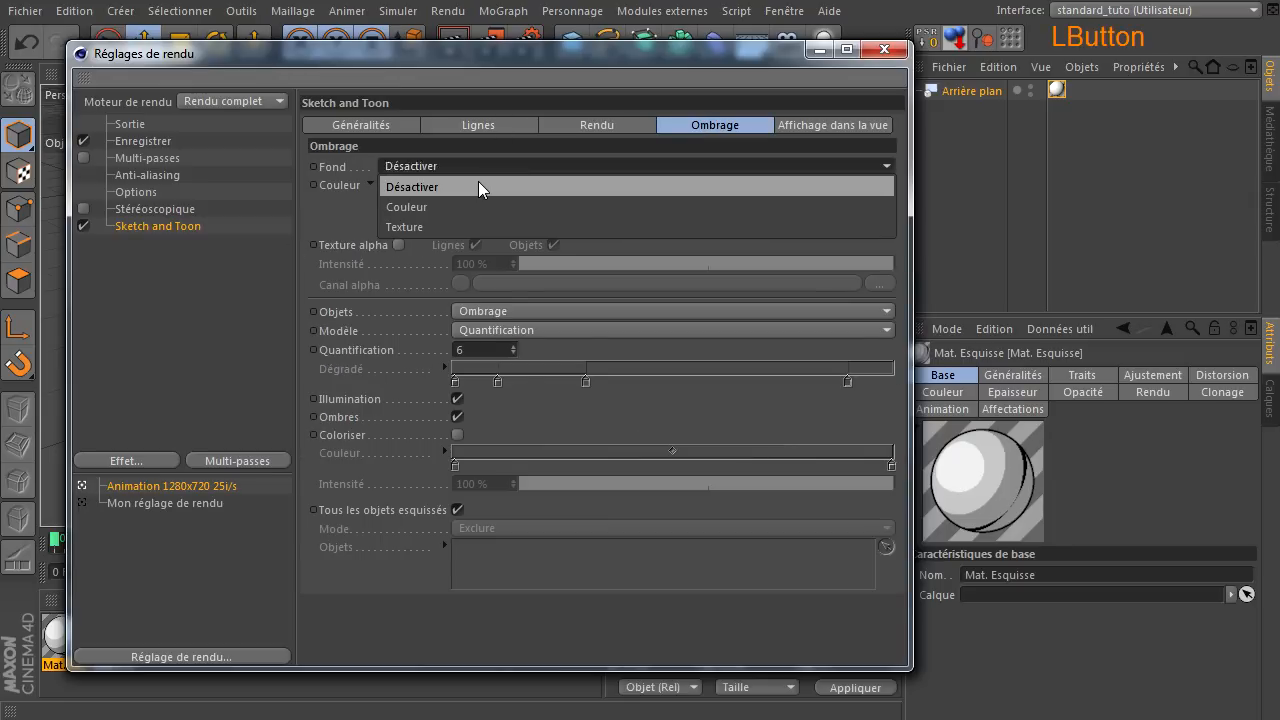
click(478, 182)
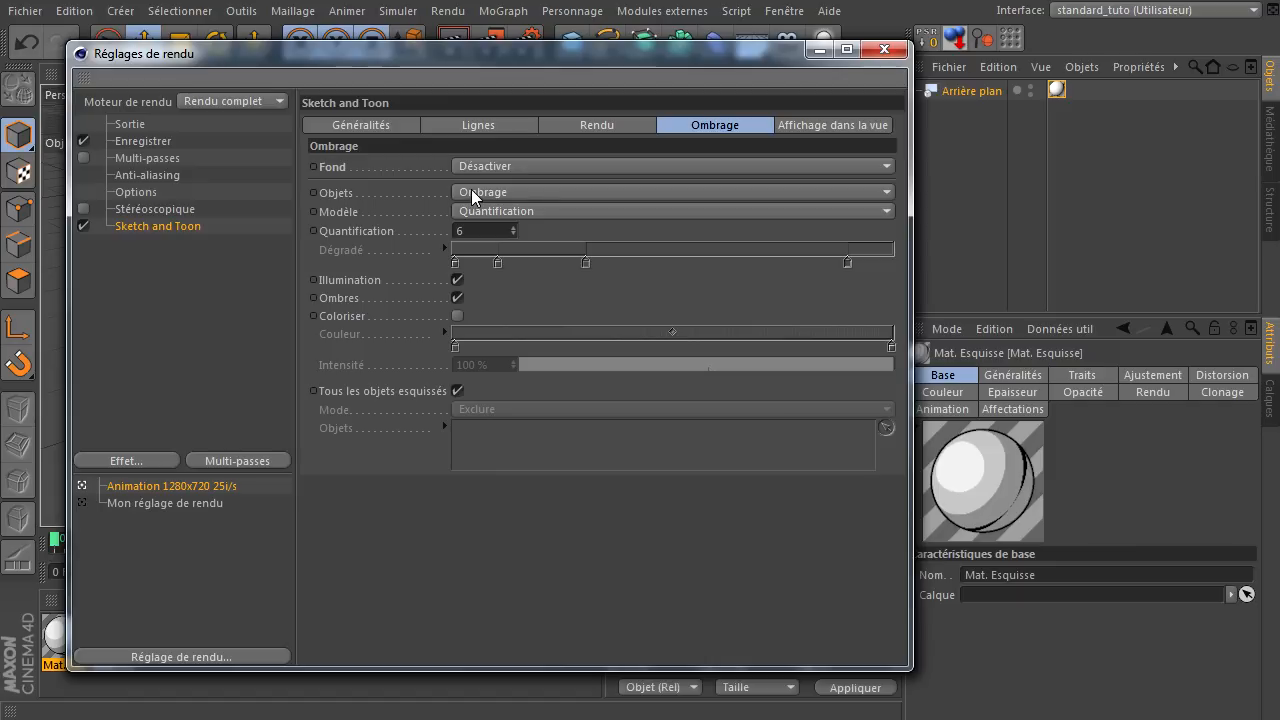
click(474, 194)
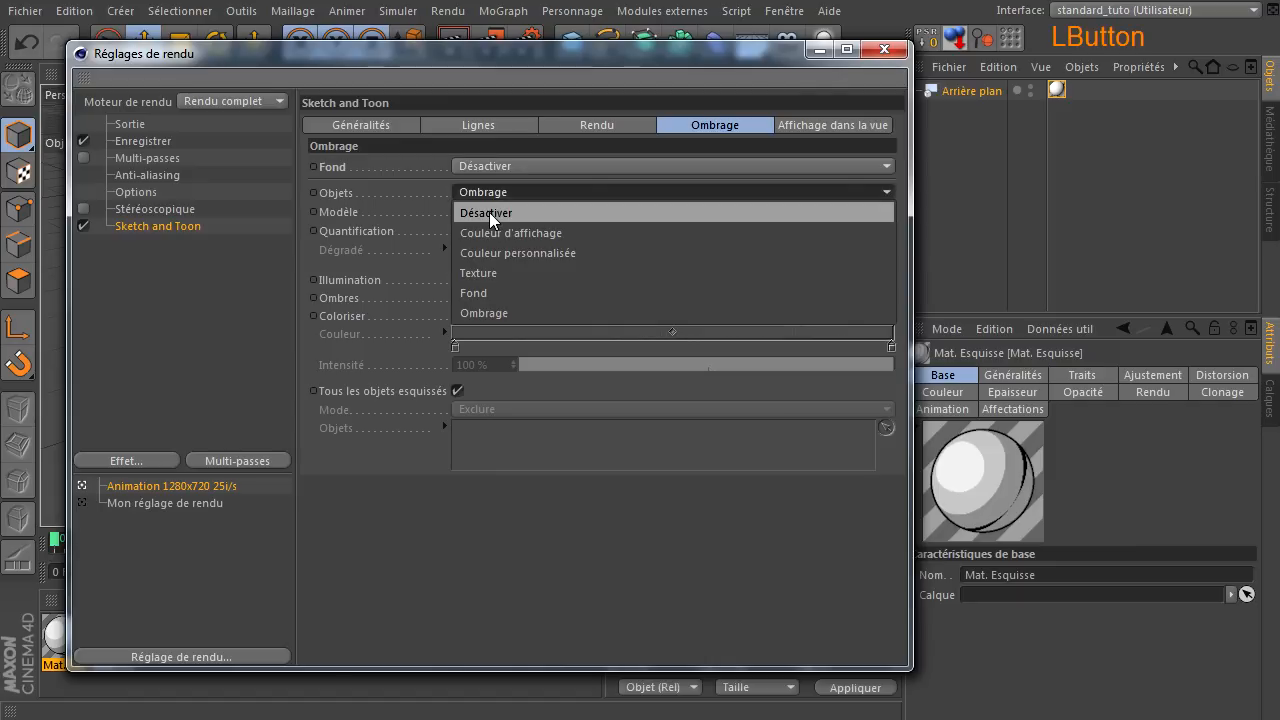
click(489, 214)
Review the reference image in XnView, move it aside, and close the render settings
drag(1279, 330, 838, 79)
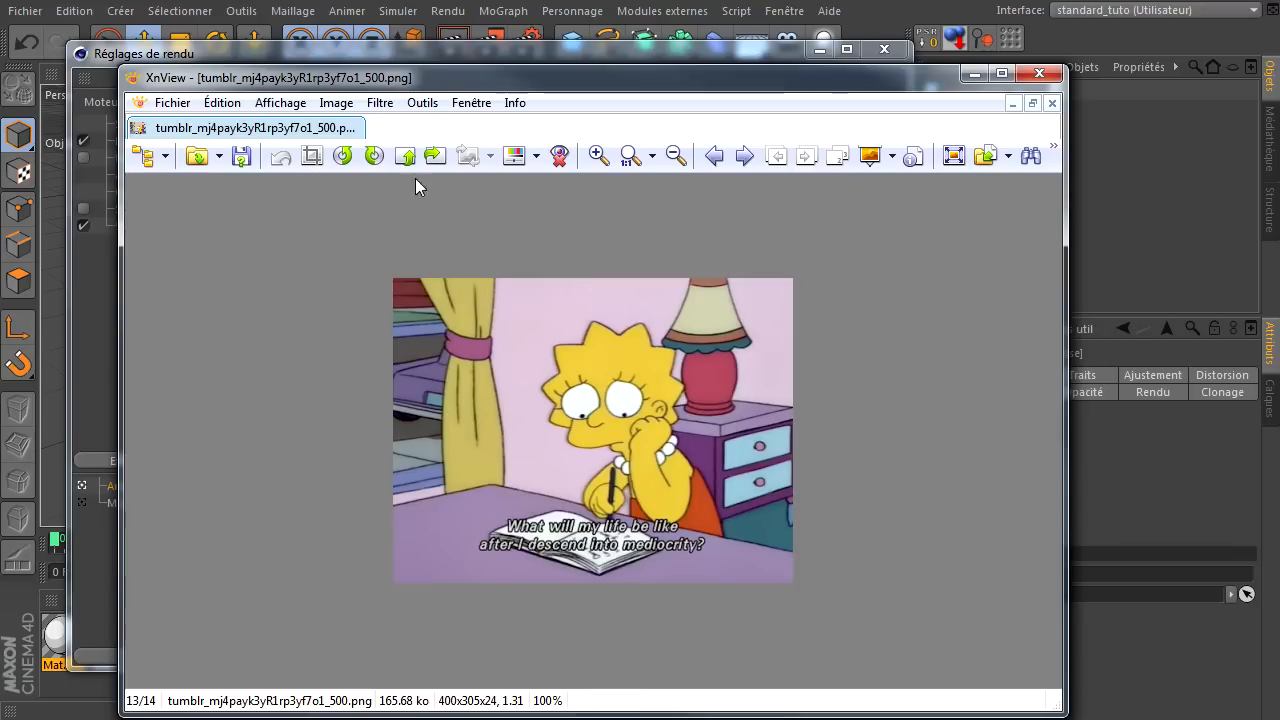
drag(419, 82, 660, 719)
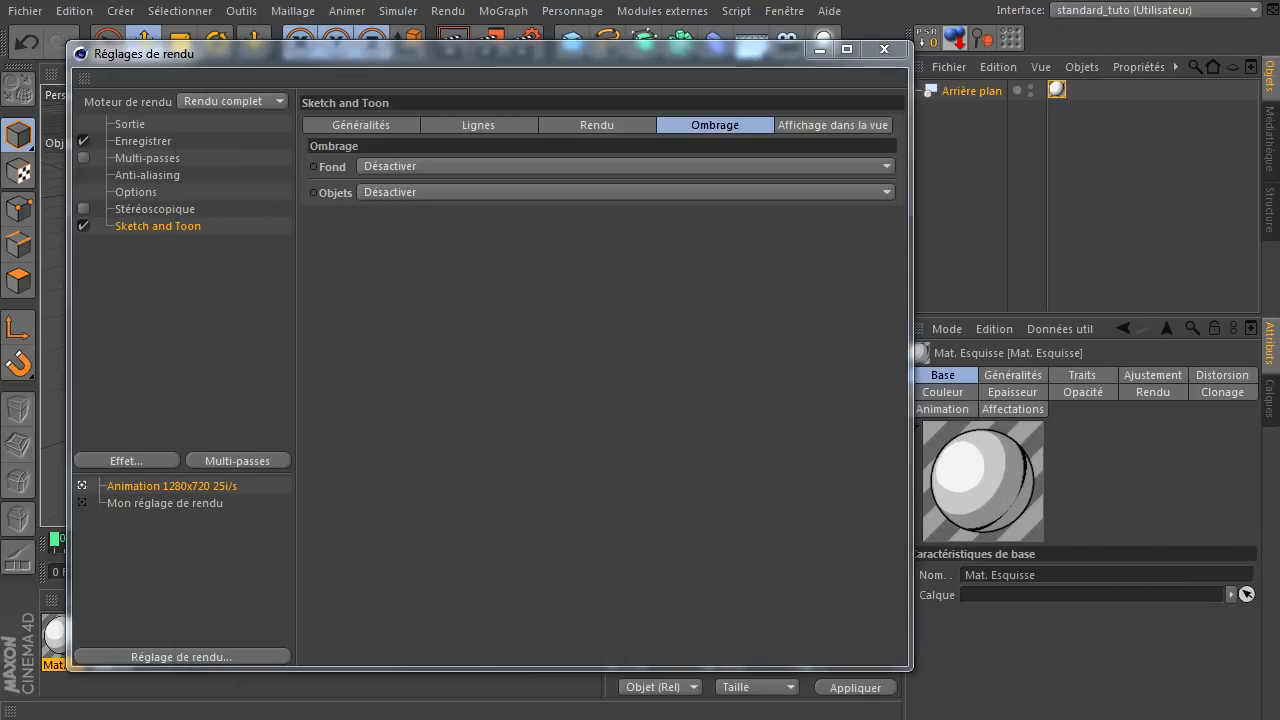
click(616, 443)
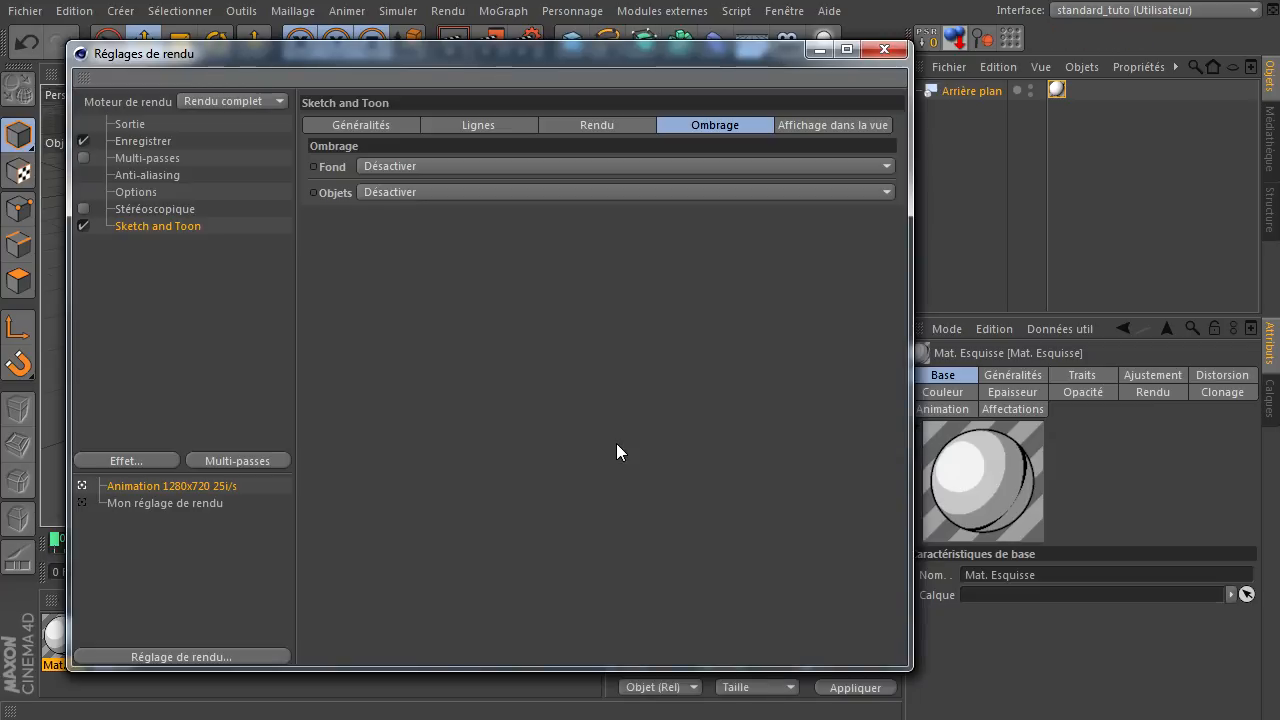
click(884, 49)
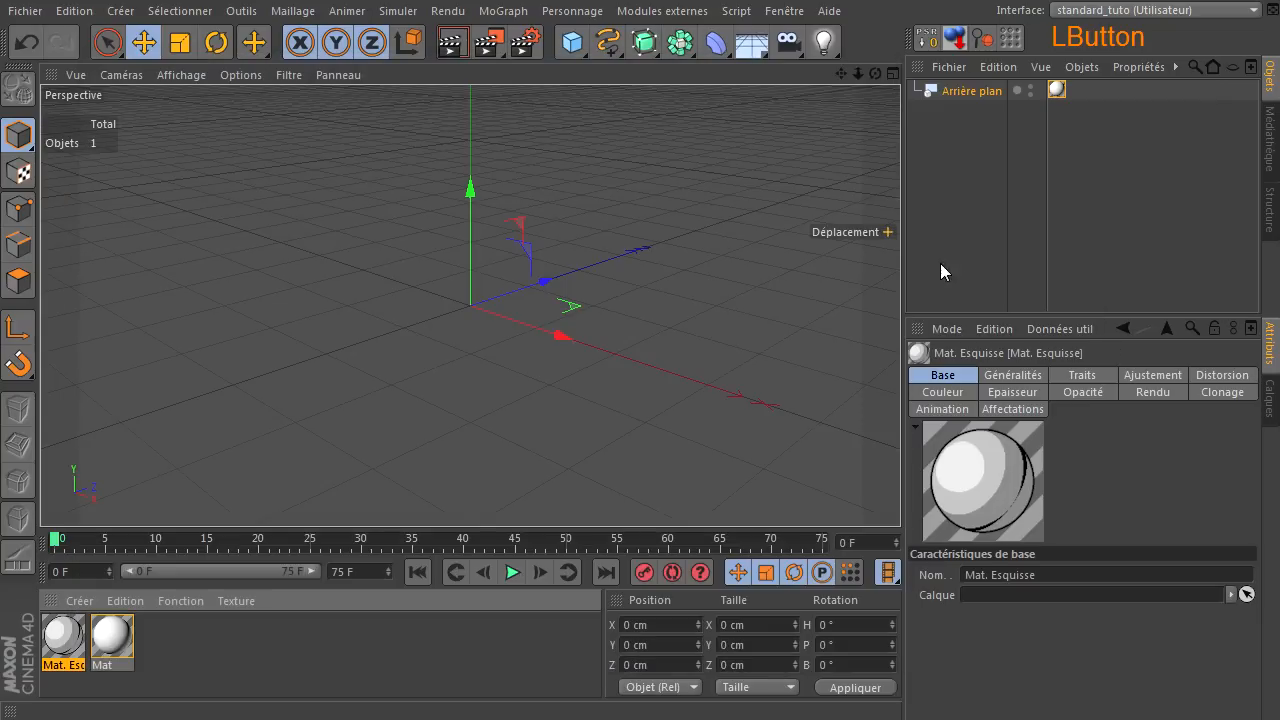
Add a Neutre null object and rename it "le chevet"
drag(570, 52, 662, 65)
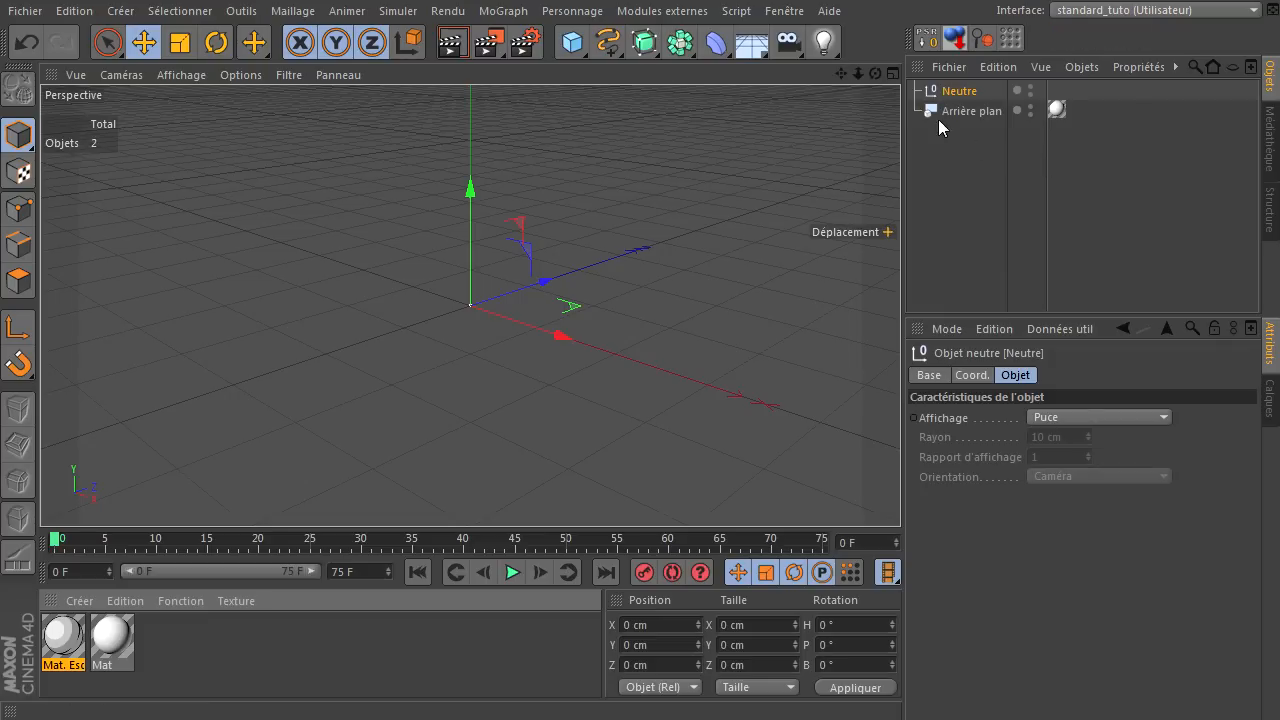
click(962, 92)
double_click(962, 92)
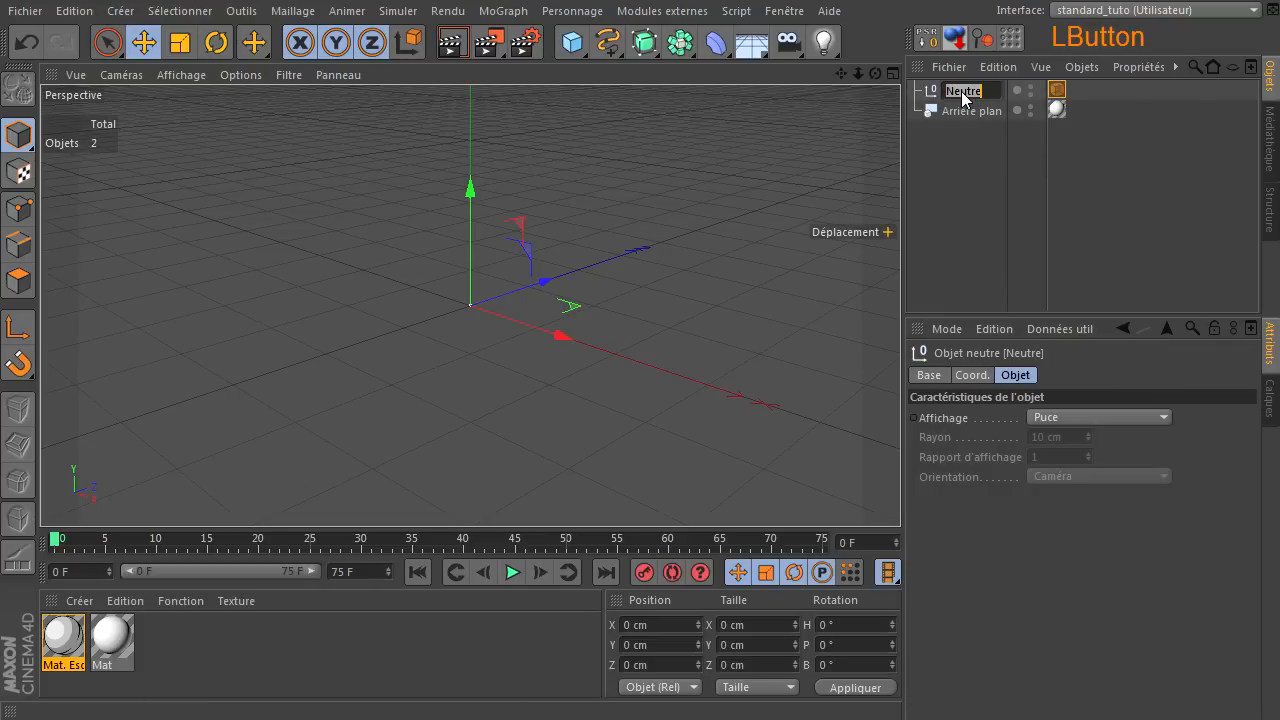
text(le chevet)
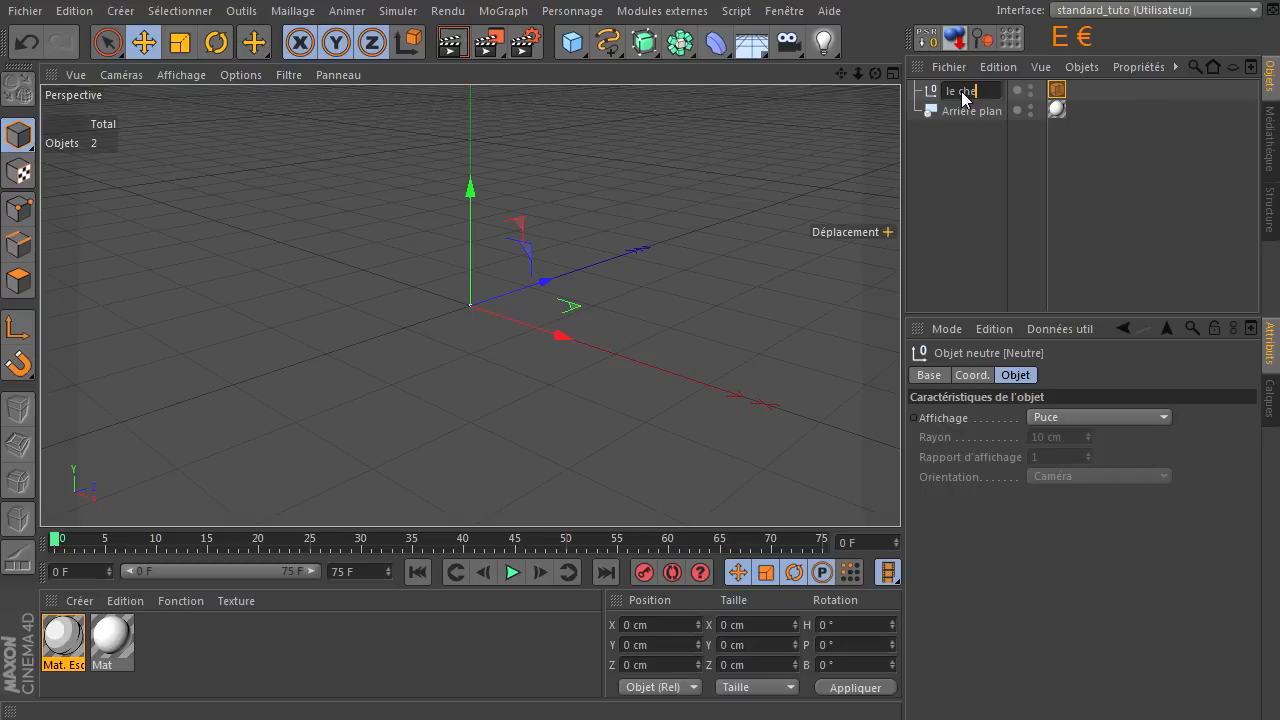
key(Return)
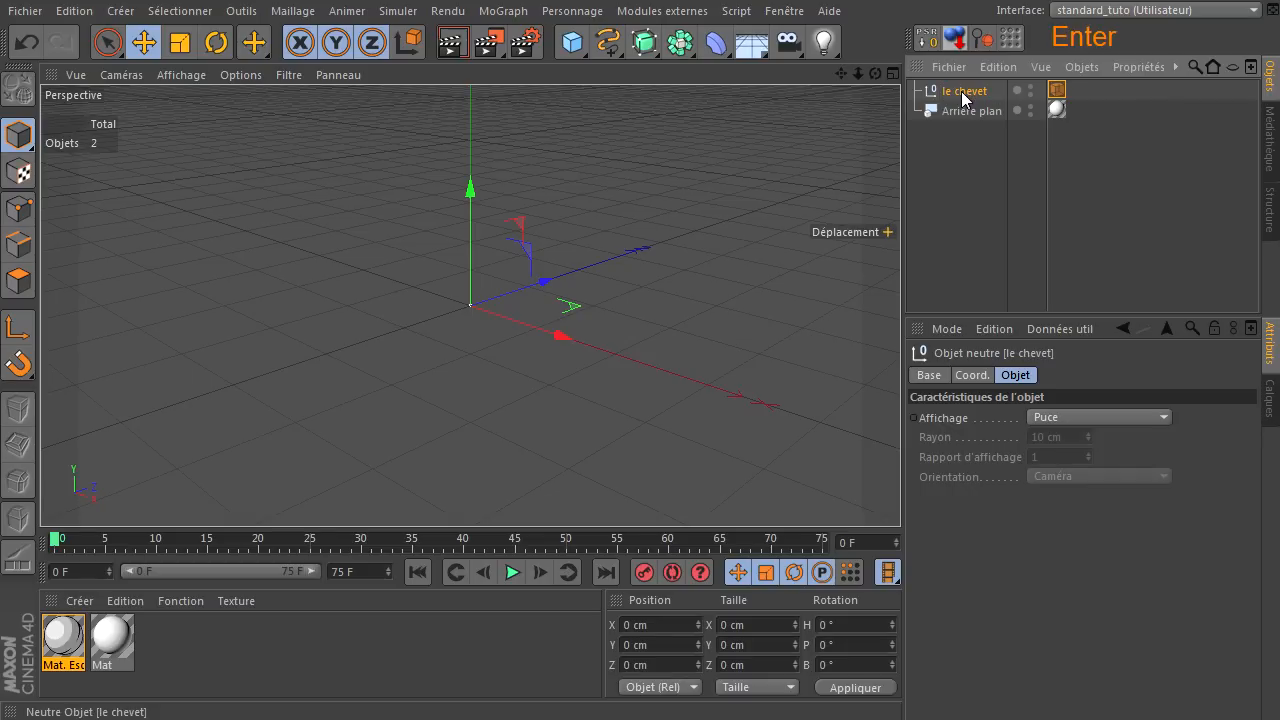
click(961, 178)
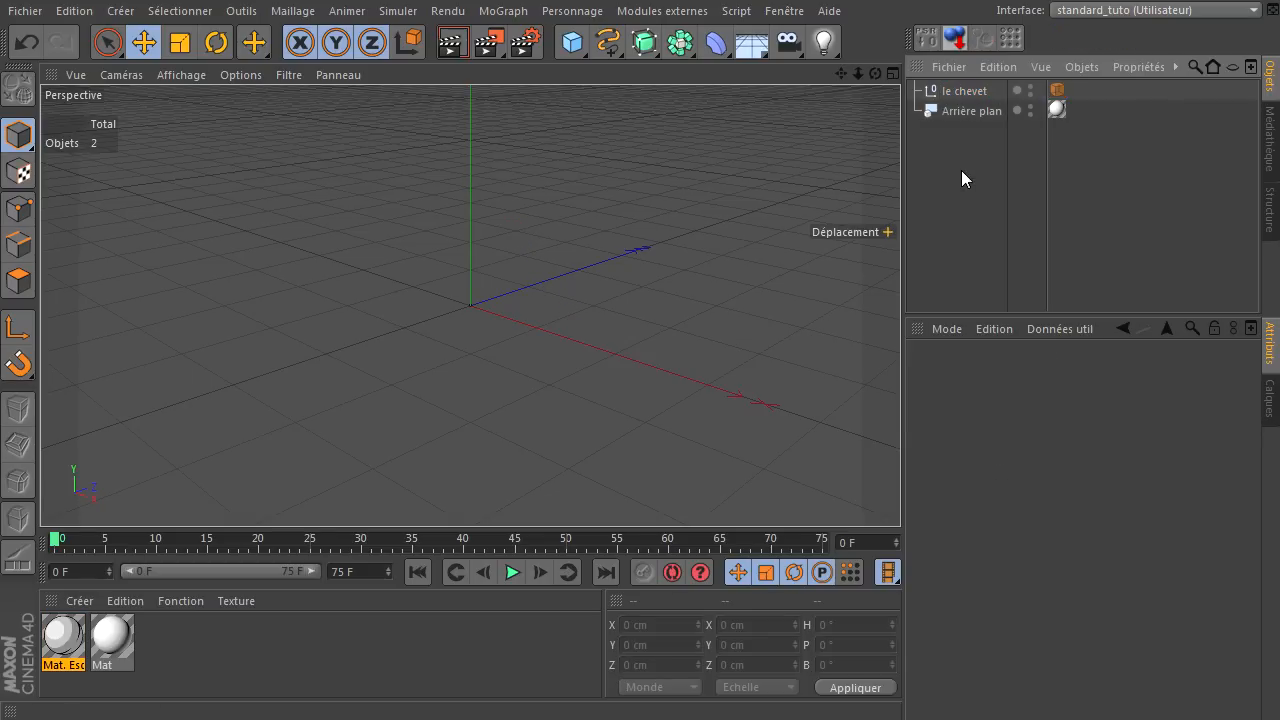
Add a cube primitive and bring the XnView reference image into view to examine the bedside cabinet
click(578, 44)
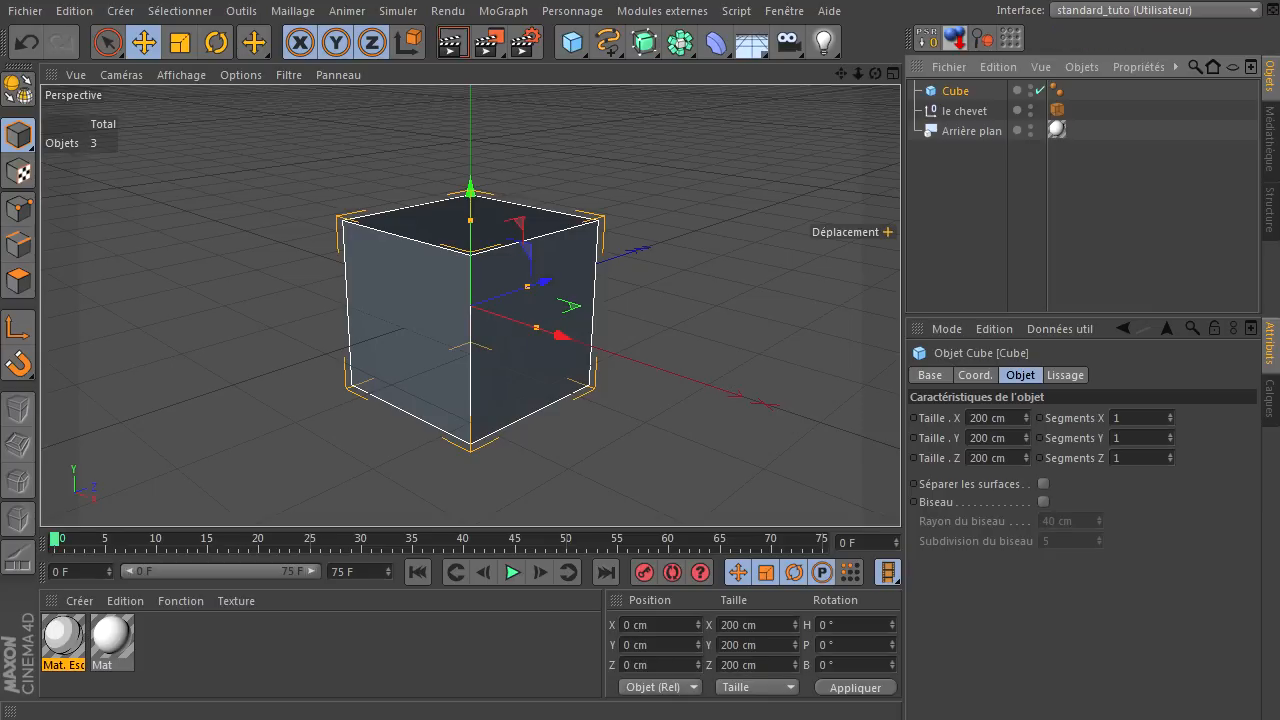
drag(1279, 165, 827, 148)
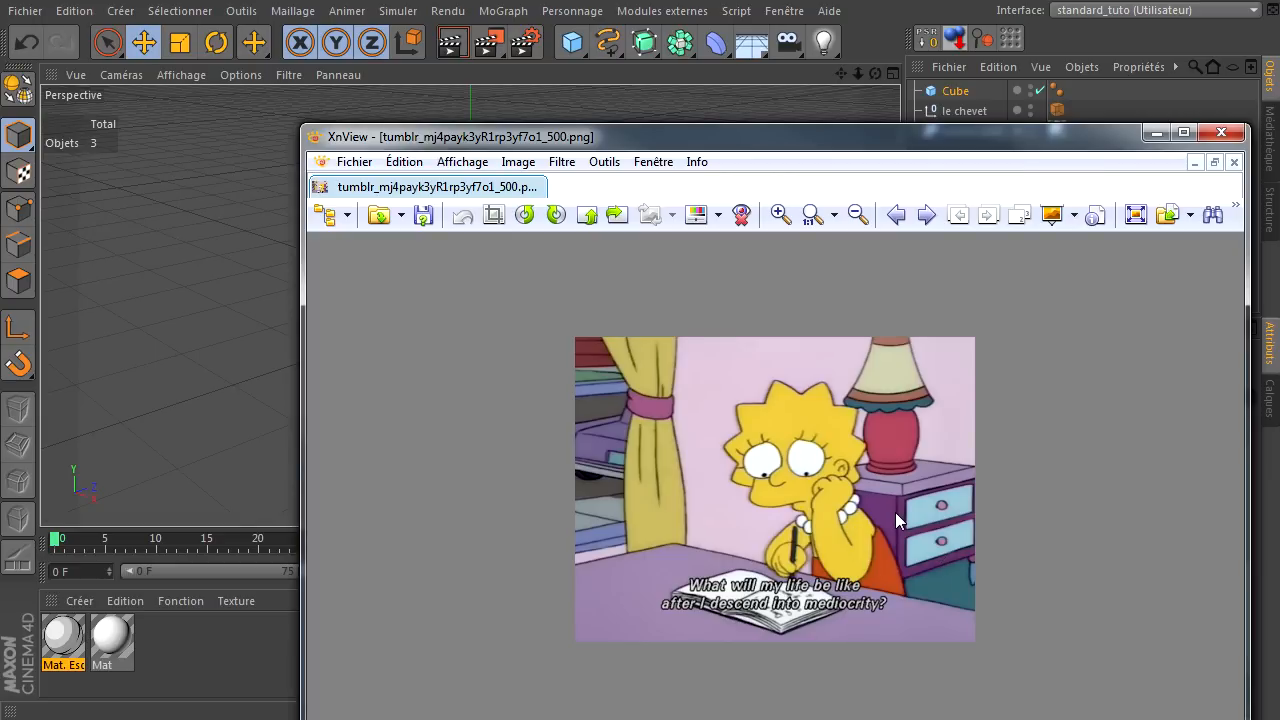
drag(855, 144, 613, 50)
click(781, 350)
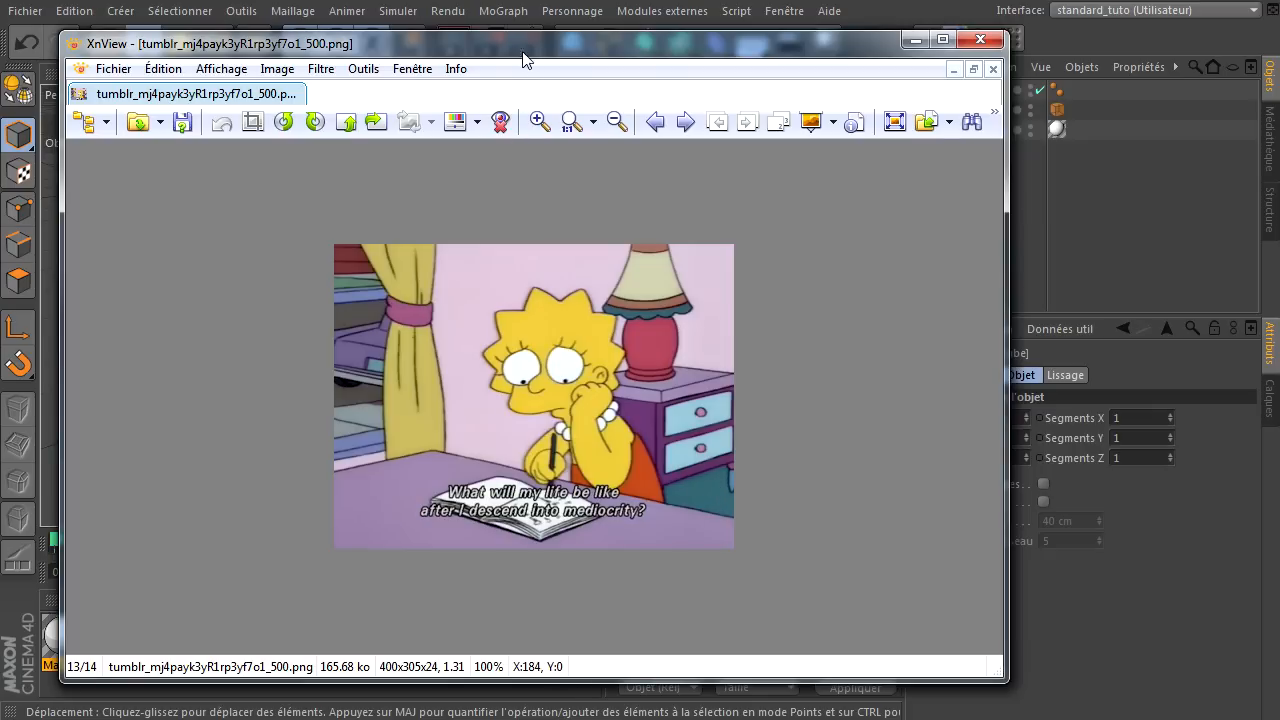
Move the reference image aside, set the cube's Y size to 150 cm, and rest the cube on the ground plane
drag(523, 46, 1279, 90)
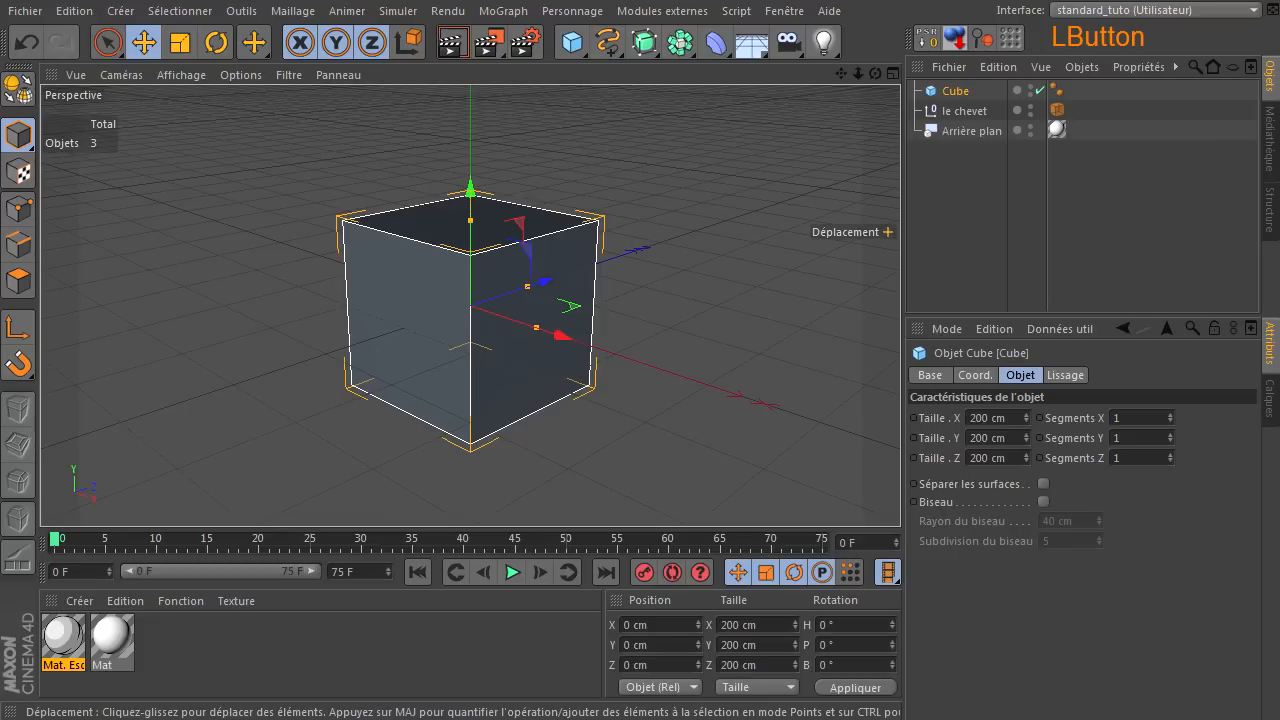
click(1008, 440)
key(ctrl+a)
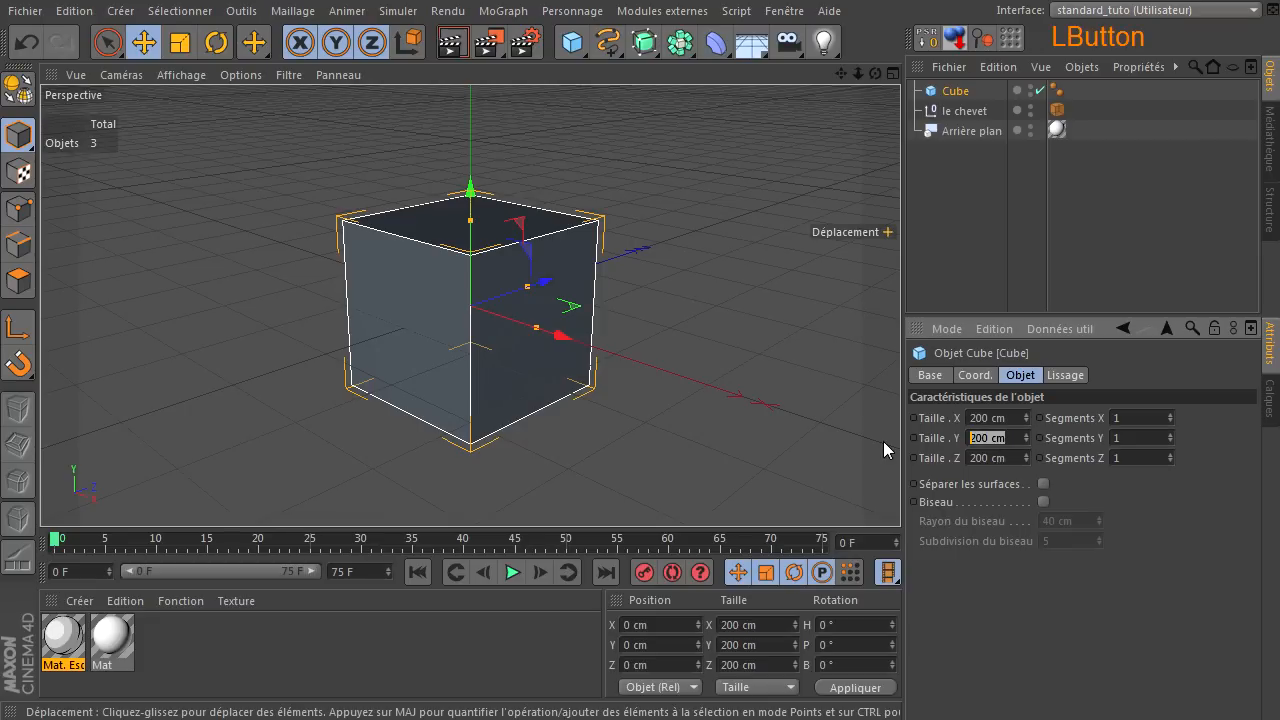
text(160)
key(Return)
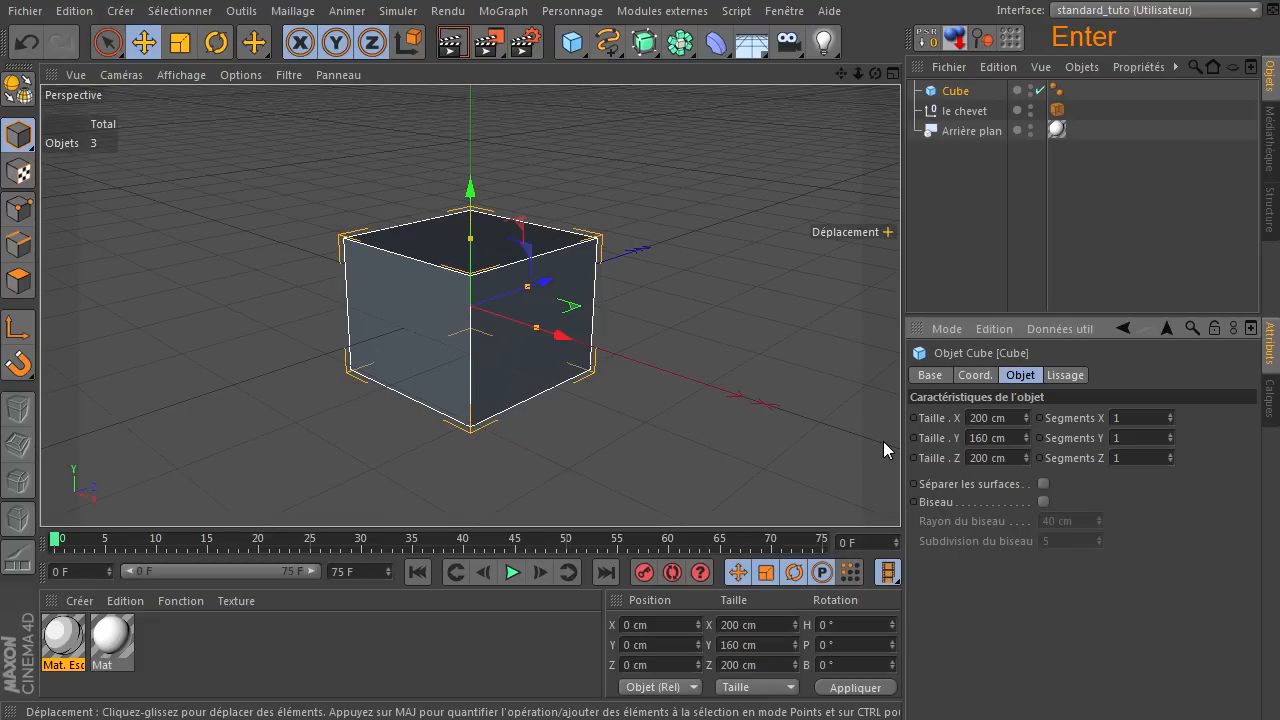
double_click(1004, 441)
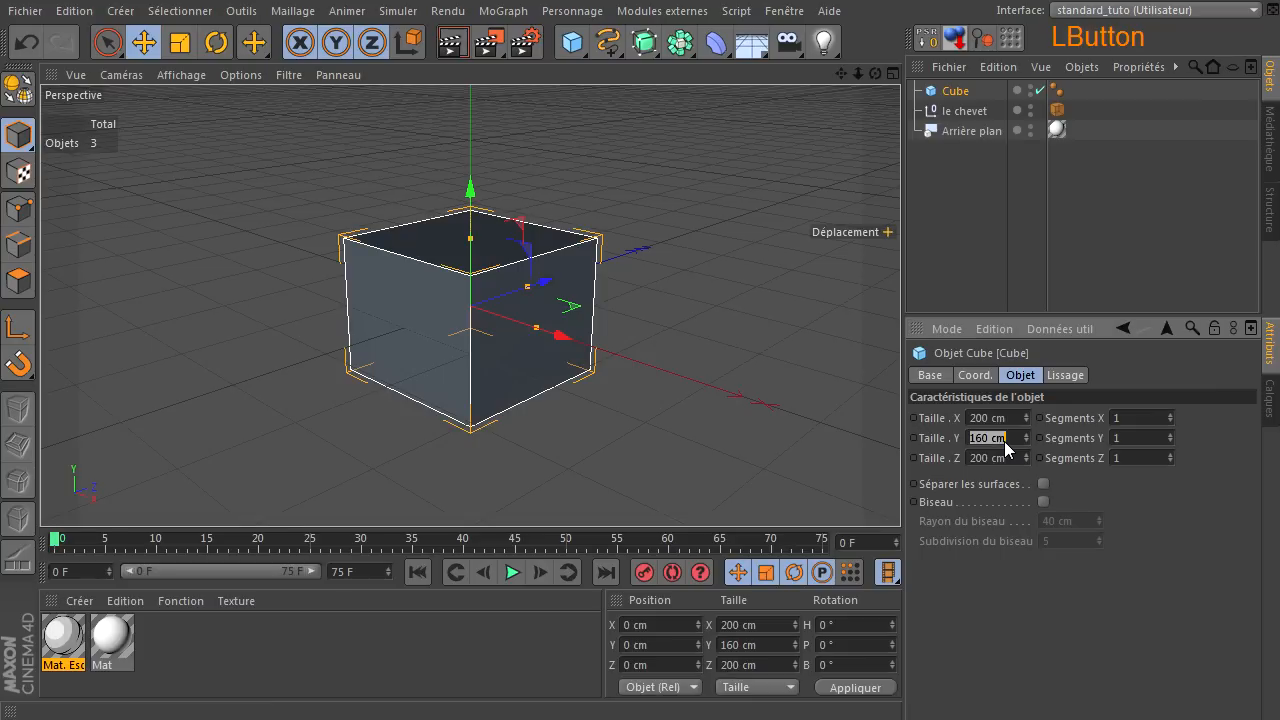
text(150)
key(Return)
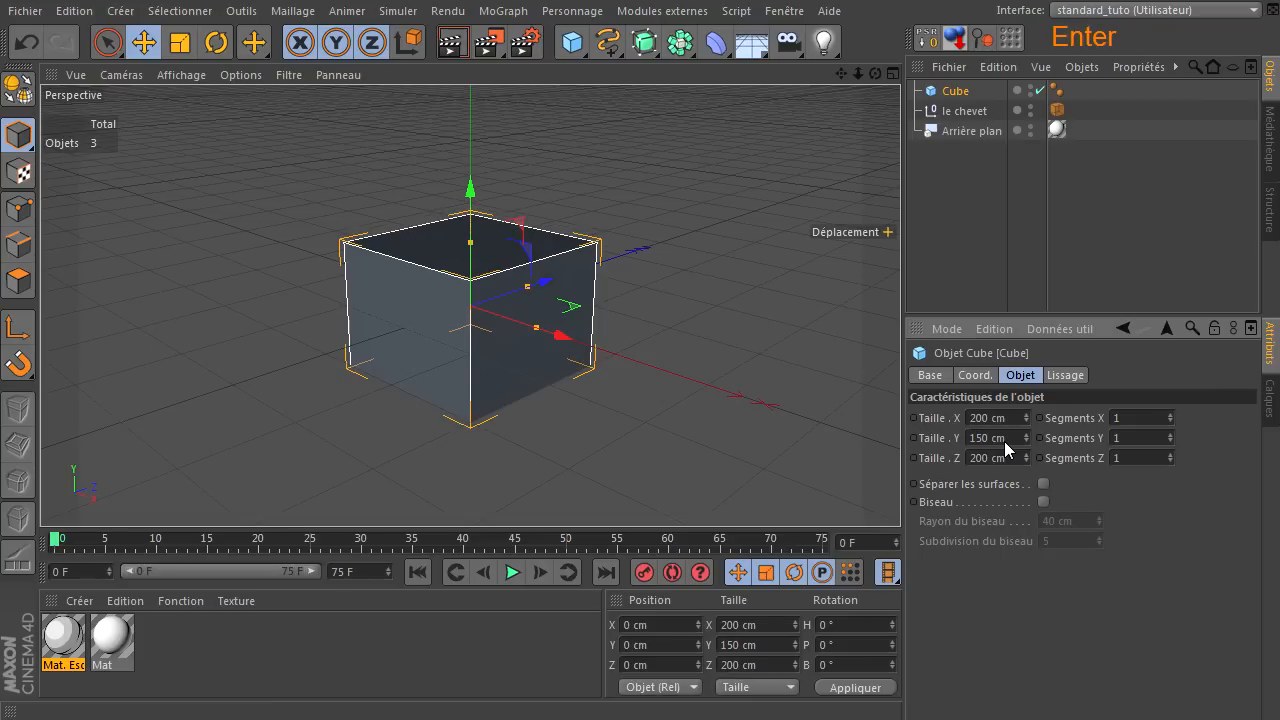
click(958, 40)
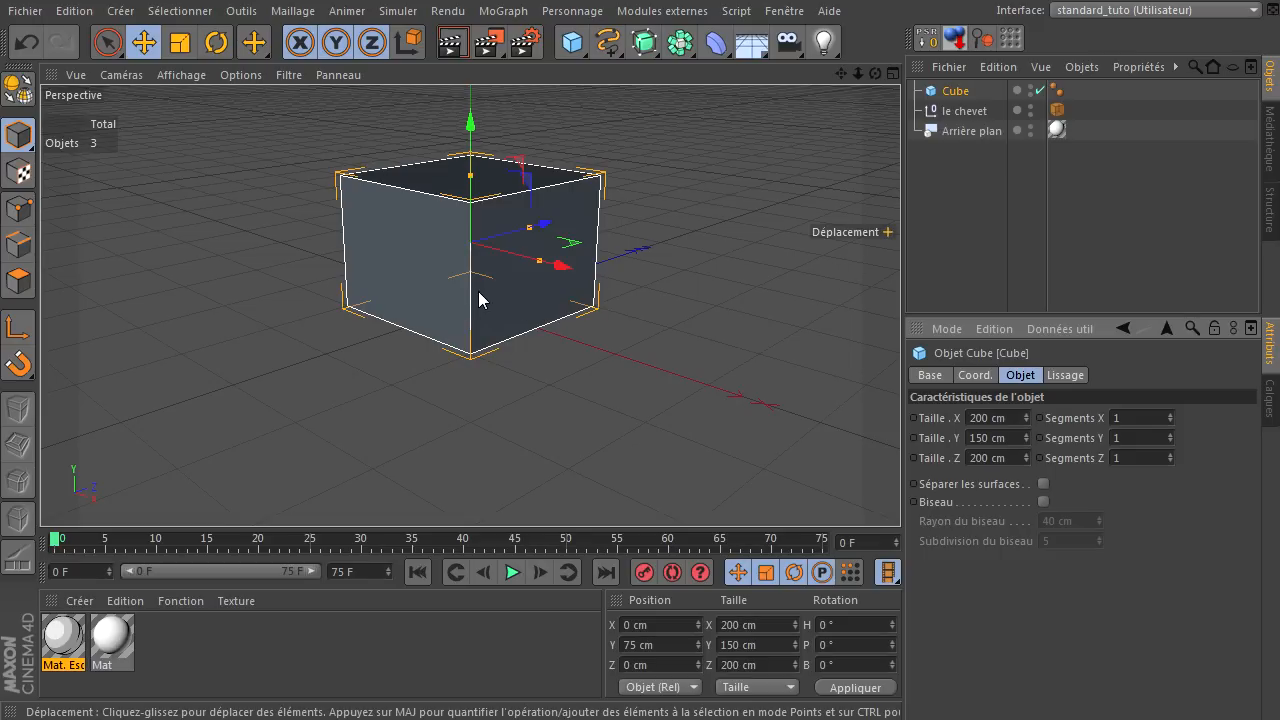
Rename the cube "coffrage" and make it a child of "le chevet"
double_click(956, 92)
text(coffre)
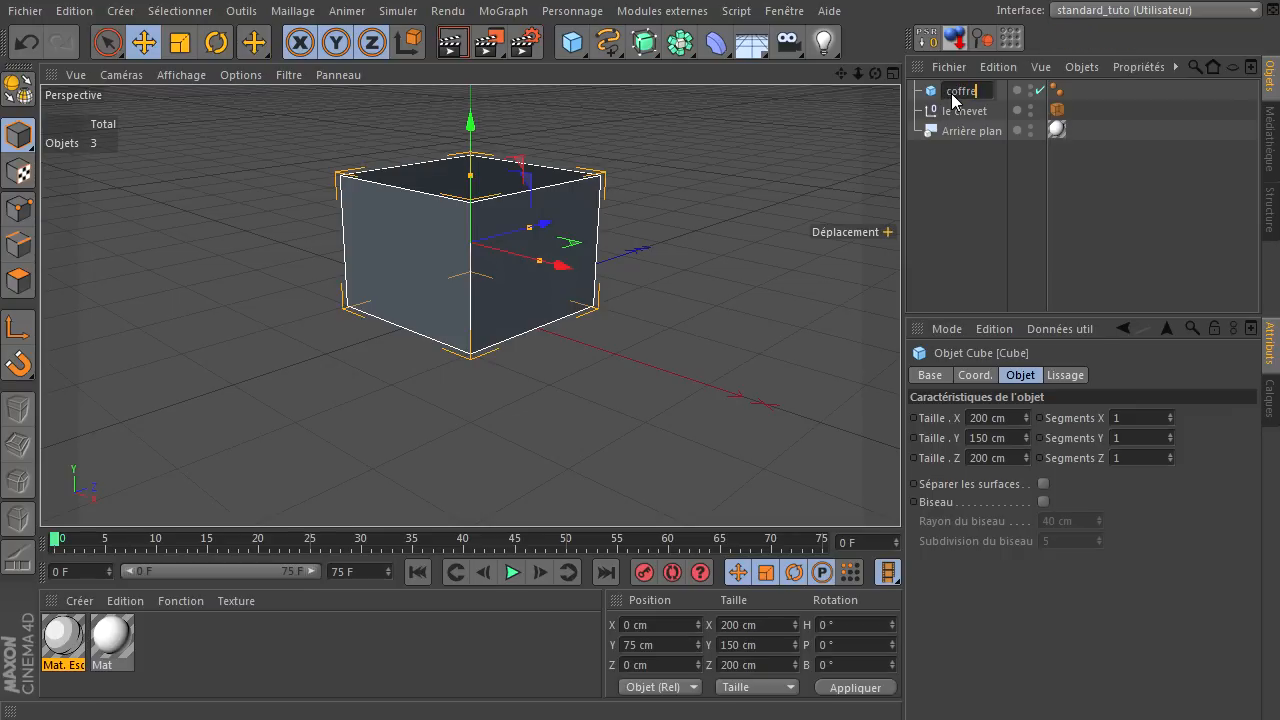
key(BackSpace)
key(BackSpace)
text(rage)
click(951, 250)
drag(965, 91, 963, 113)
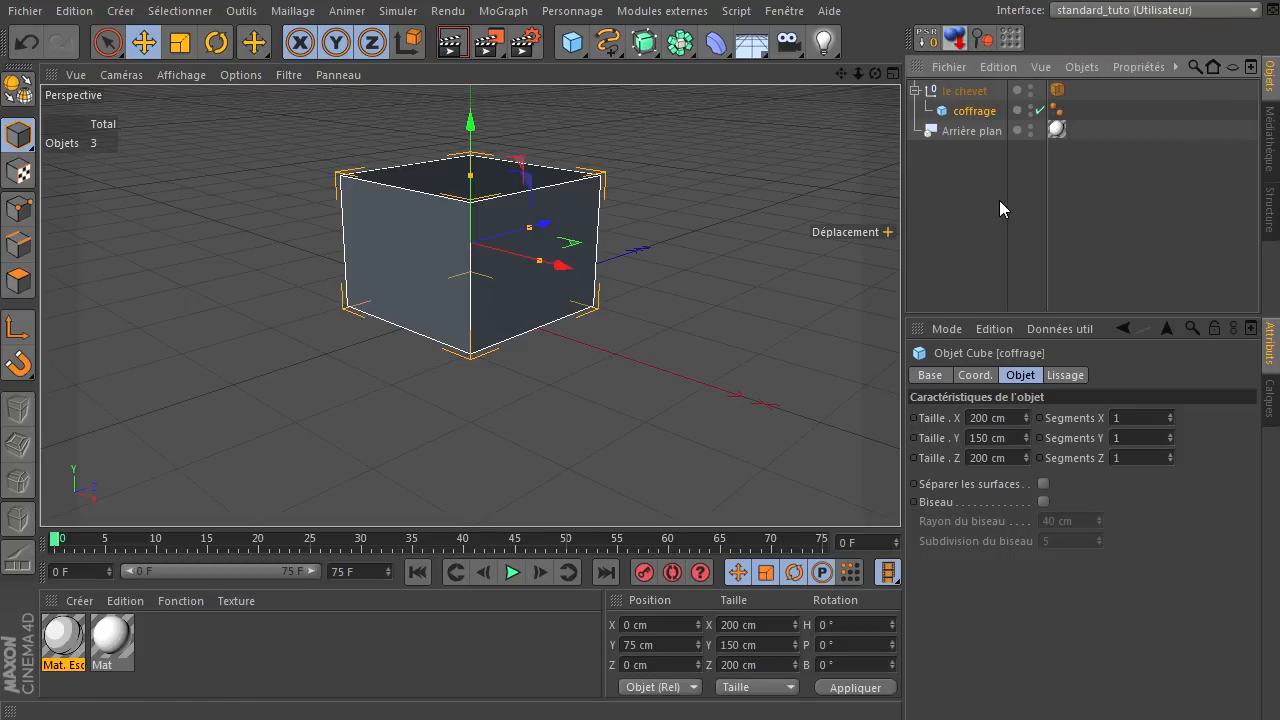
Add a second cube with a Y size of 20 cm and set the perspective view to shading with edge lines
drag(1279, 232, 300, 129)
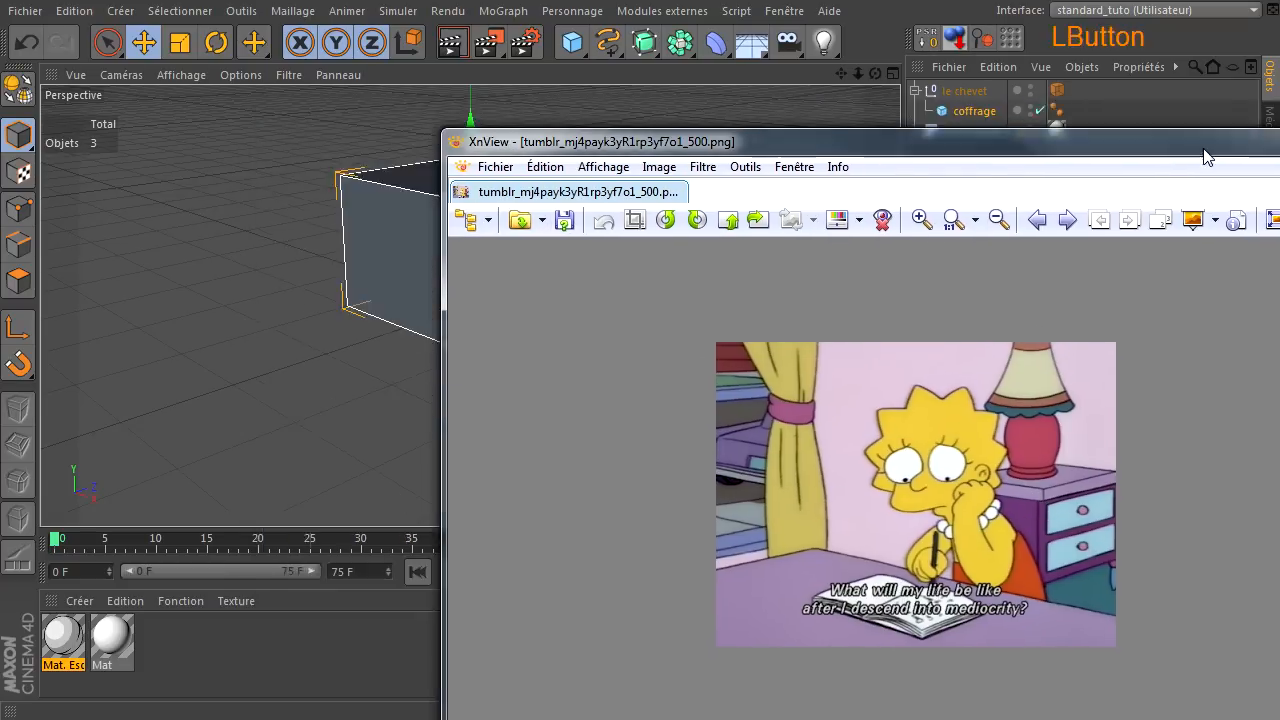
drag(815, 128, 1279, 230)
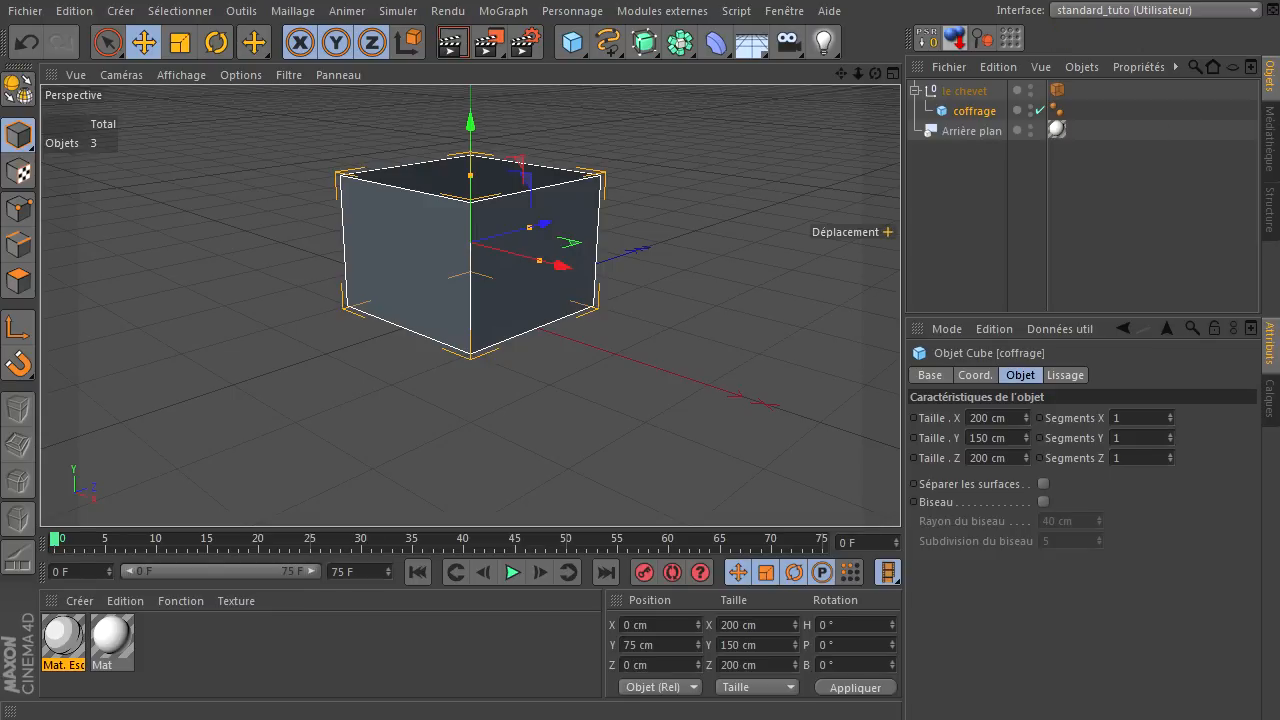
click(576, 44)
click(965, 93)
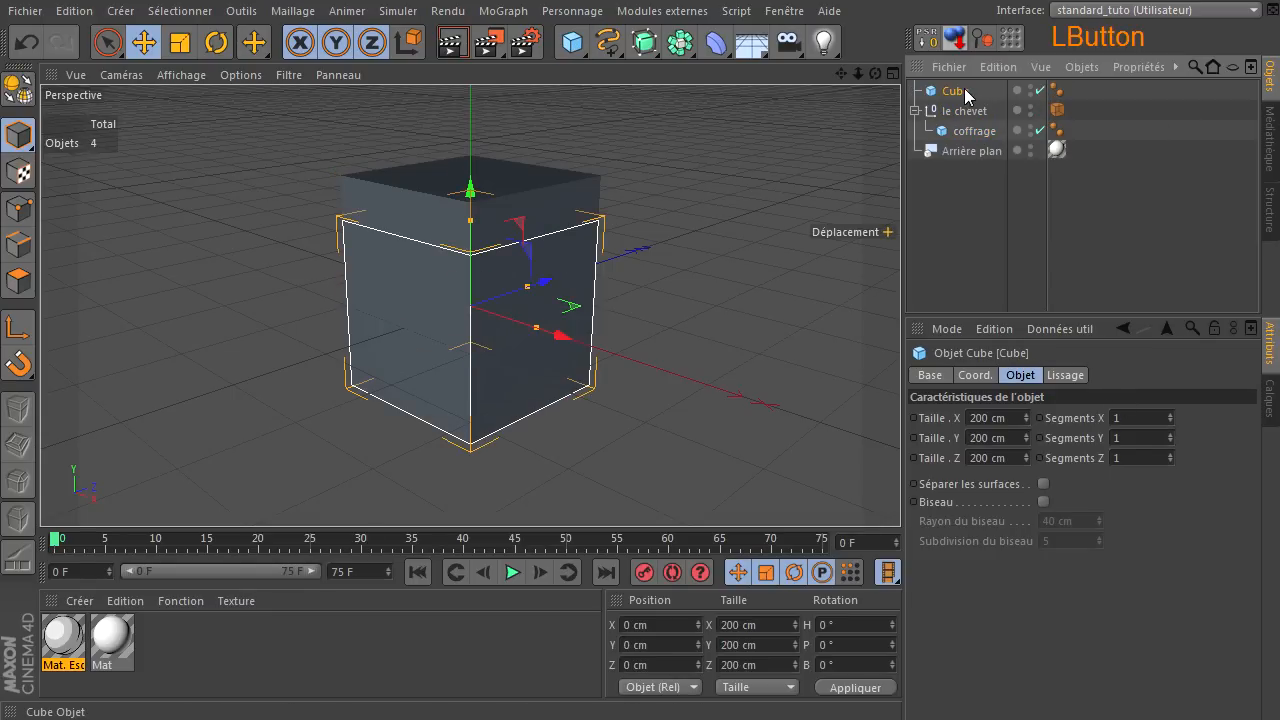
click(1004, 436)
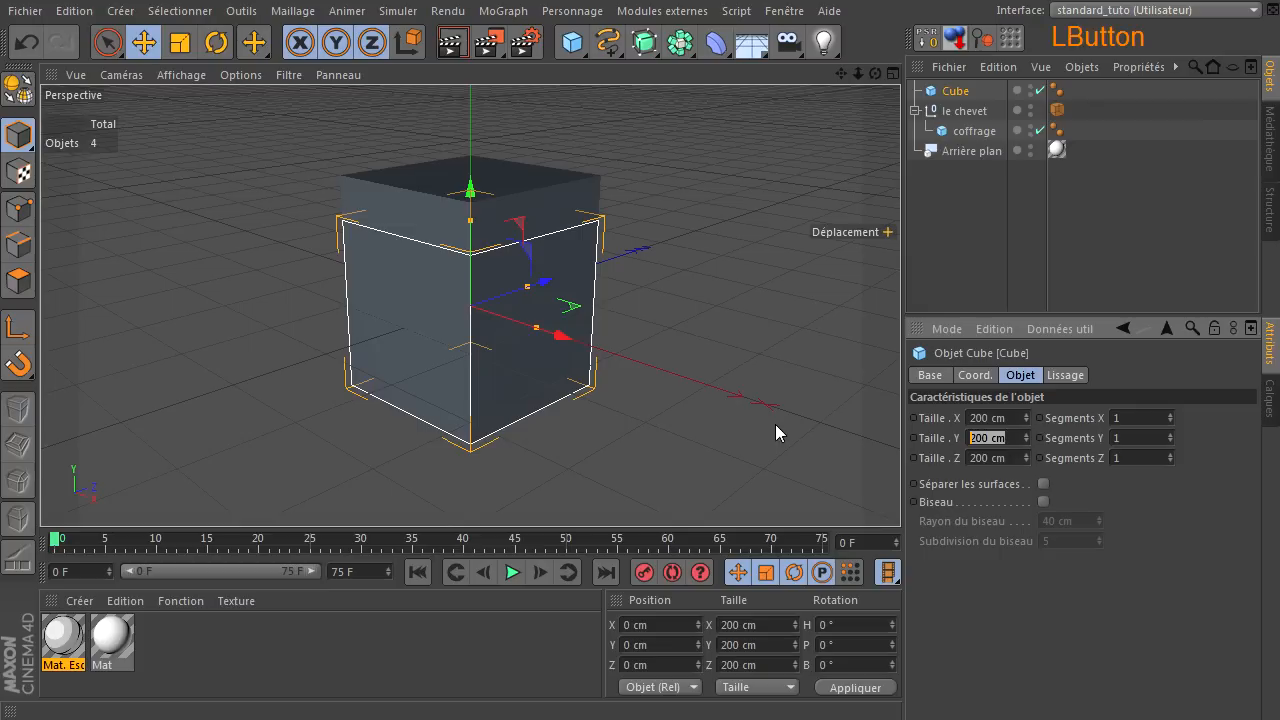
text(20)
key(Return)
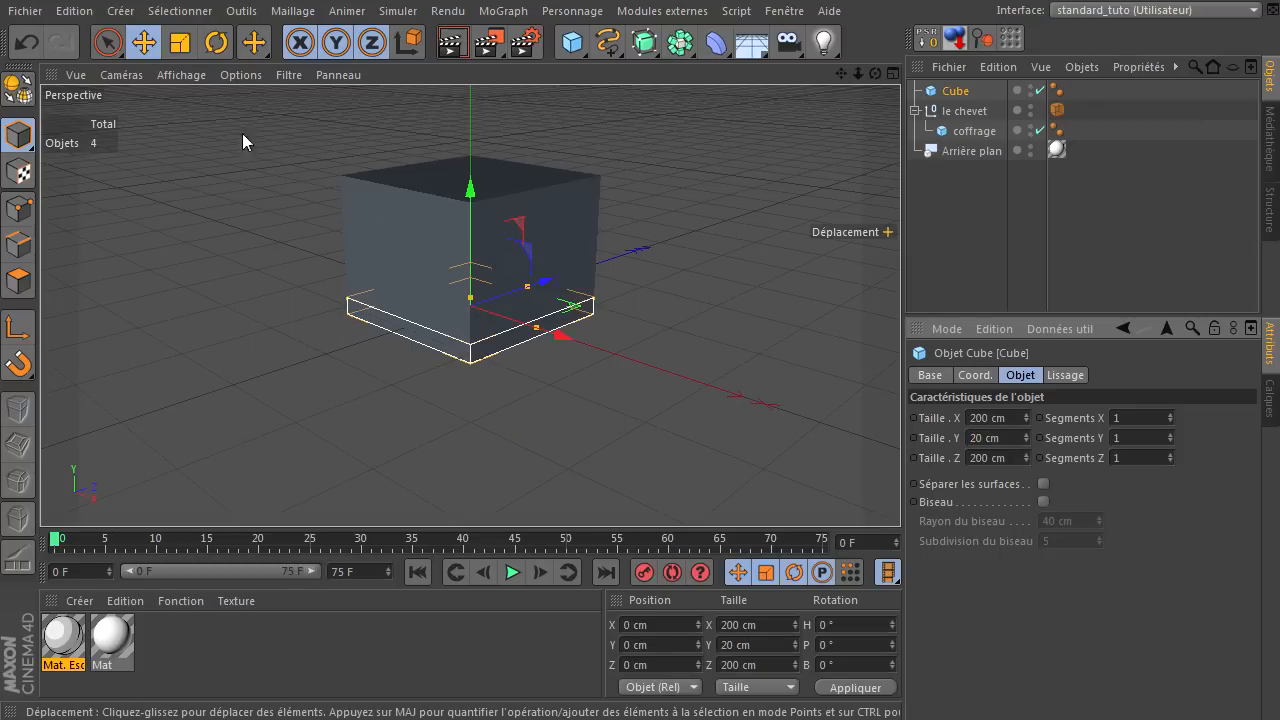
click(184, 76)
click(198, 122)
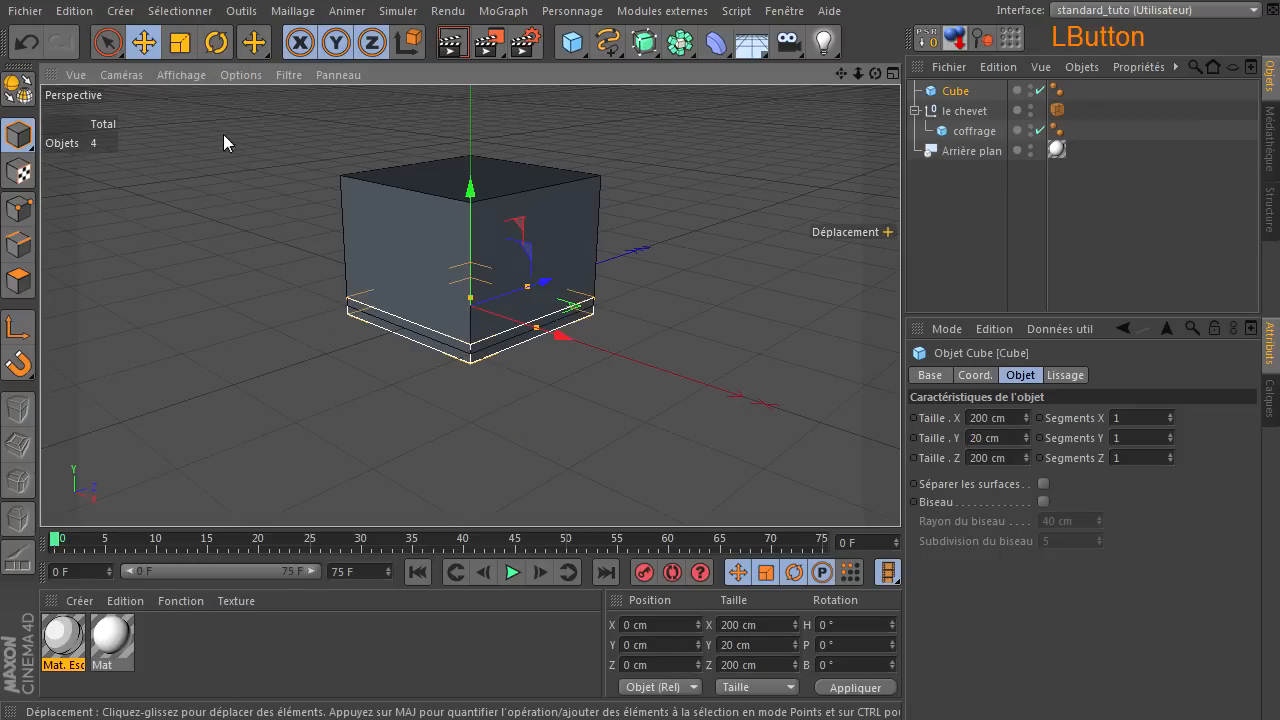
Rename the thin cube "plateau" and make it a child of "le chevet" above "coffrage"
double_click(956, 92)
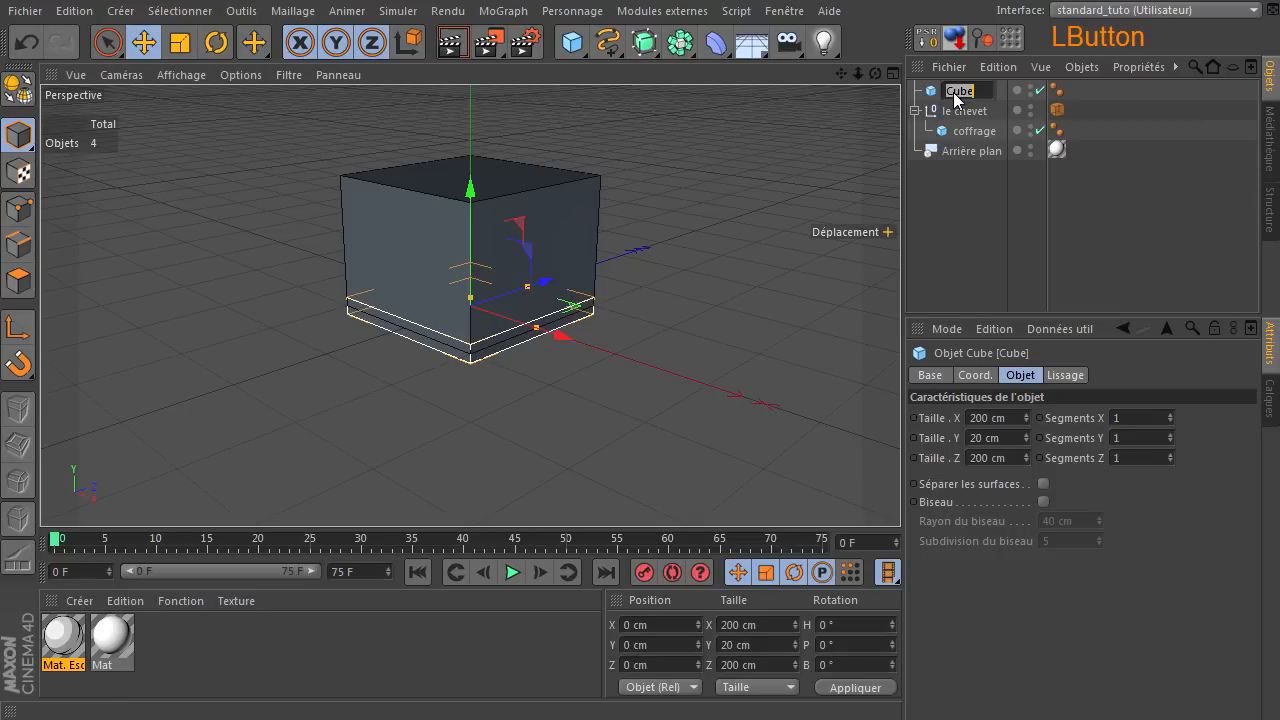
text(plateau)
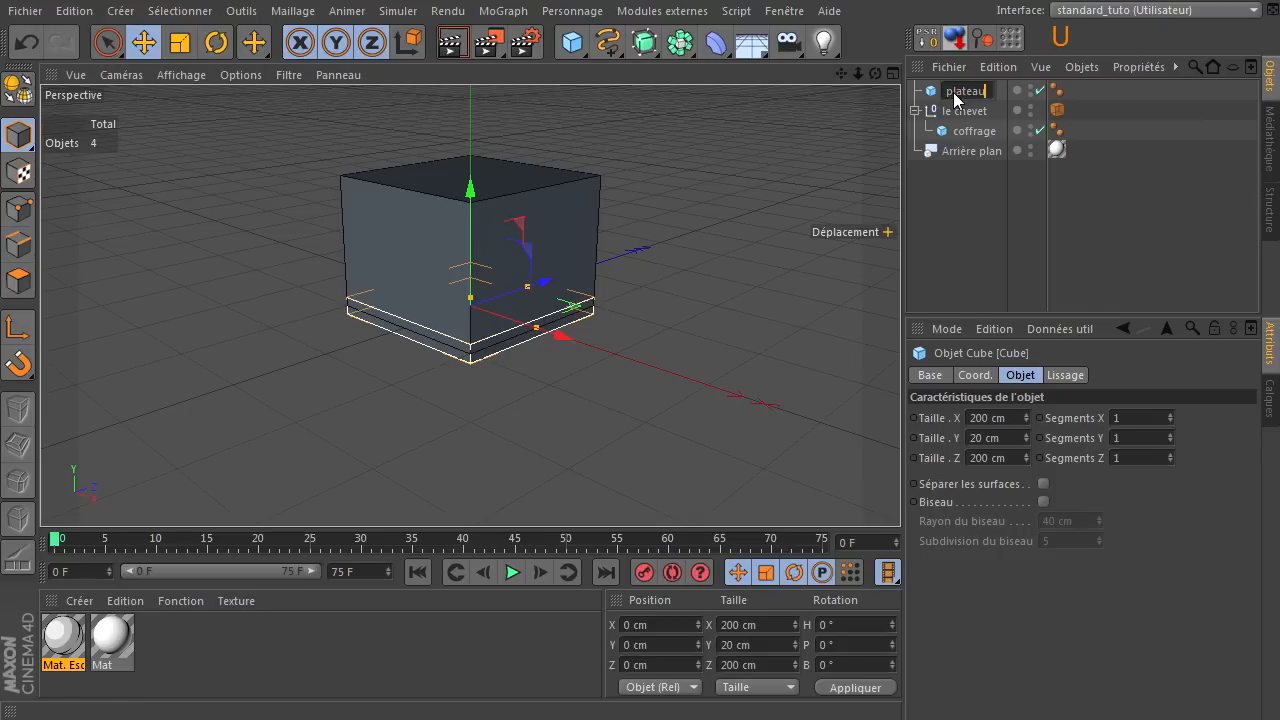
key(Return)
drag(956, 92, 990, 140)
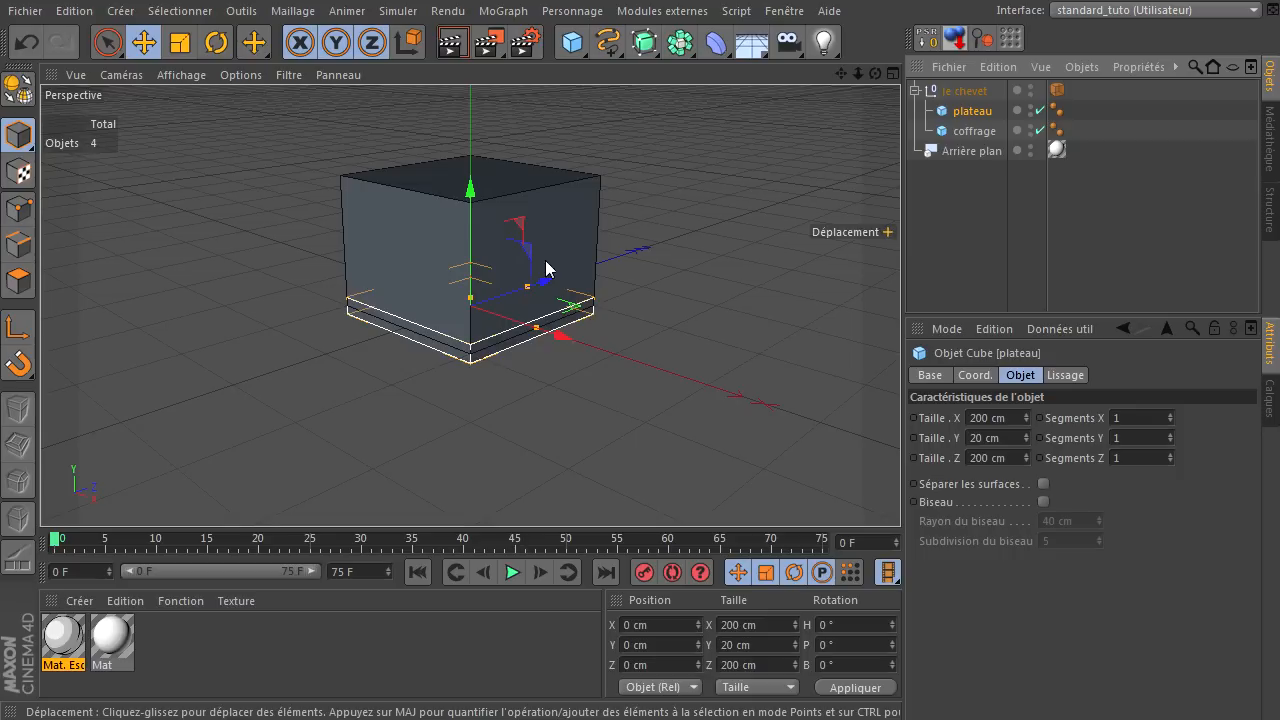
Set the X and Z sizes of "plateau" to 220 cm each
click(1008, 419)
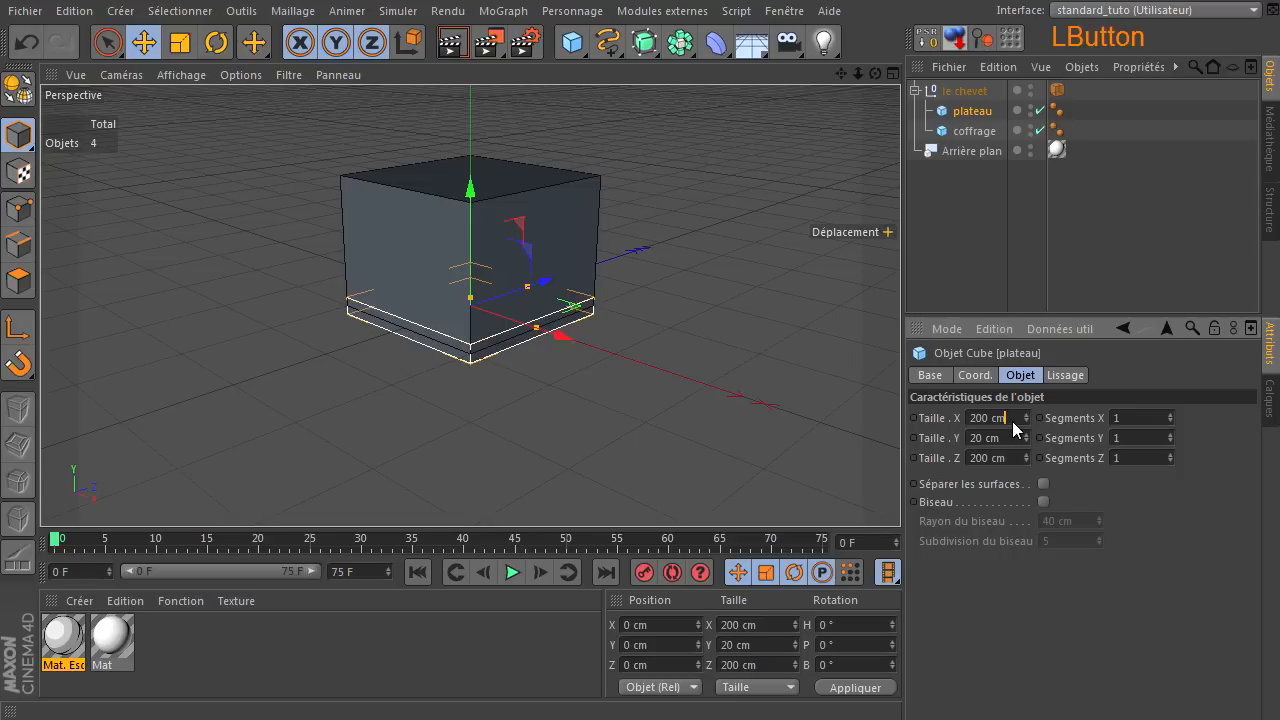
text(220)
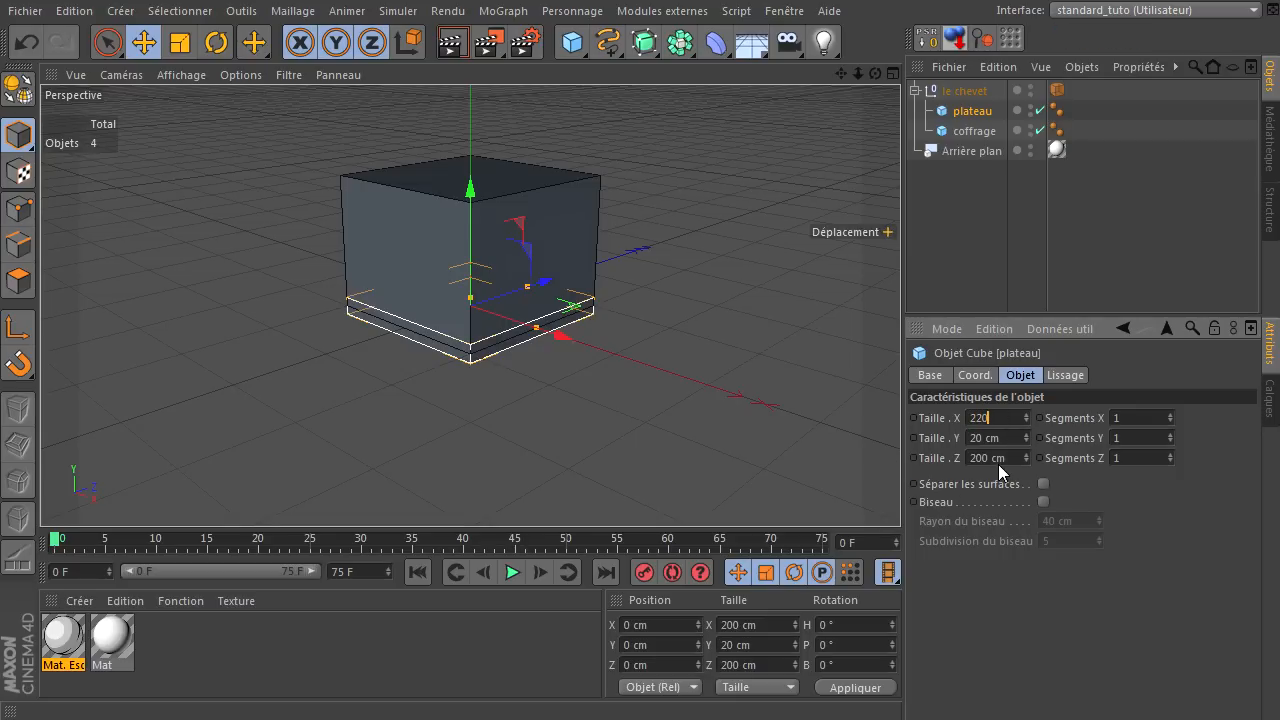
click(1010, 459)
text(220)
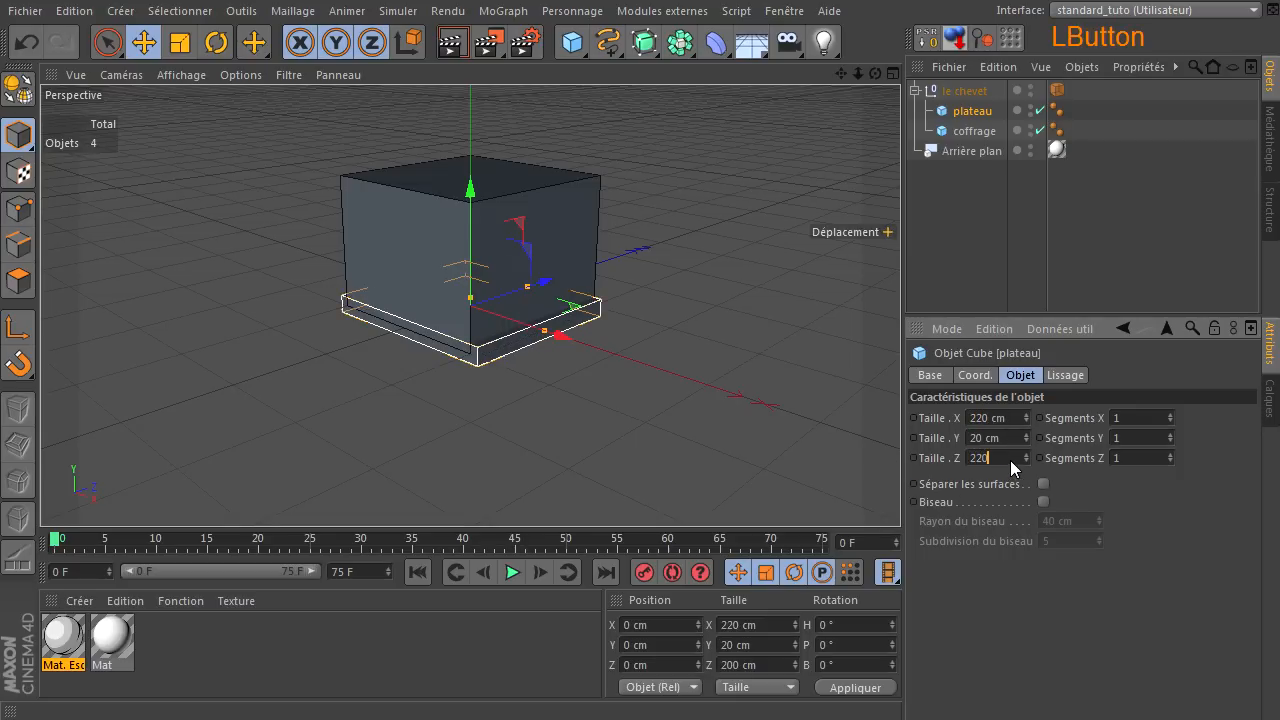
click(1000, 596)
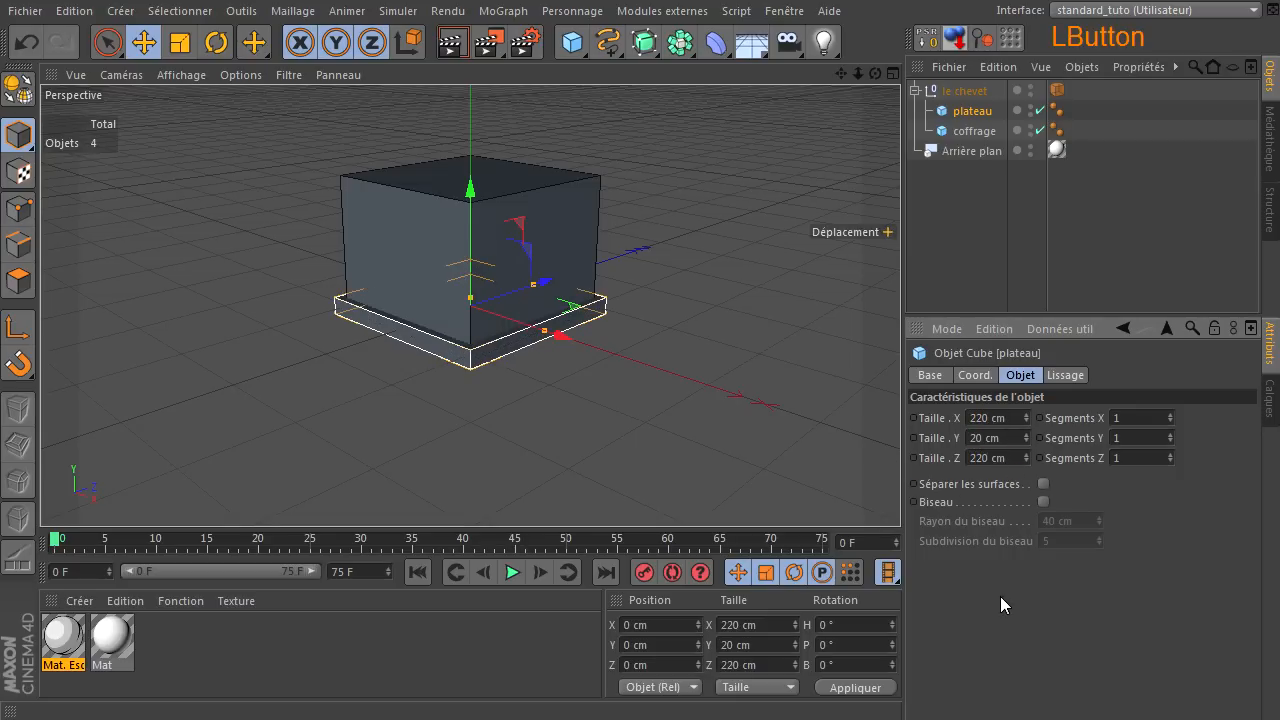
Check the height of "coffrage" and set the Y position of "plateau" to 160 cm
click(963, 132)
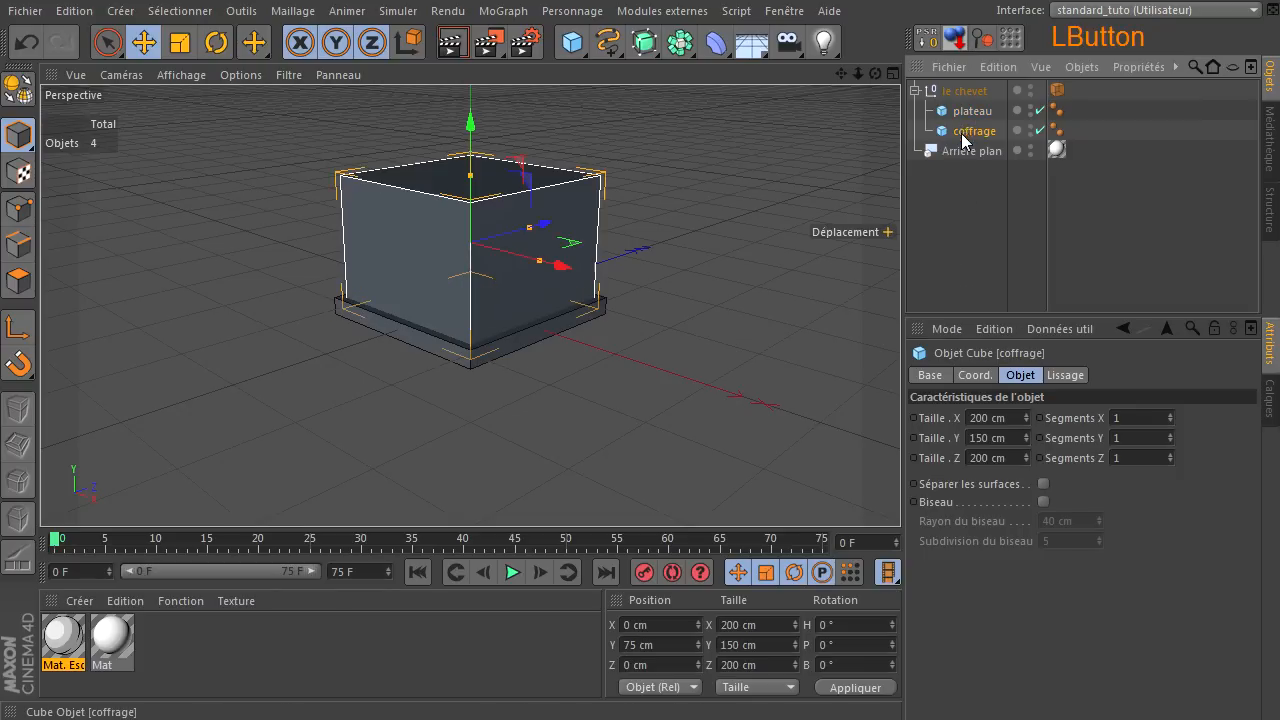
click(1016, 438)
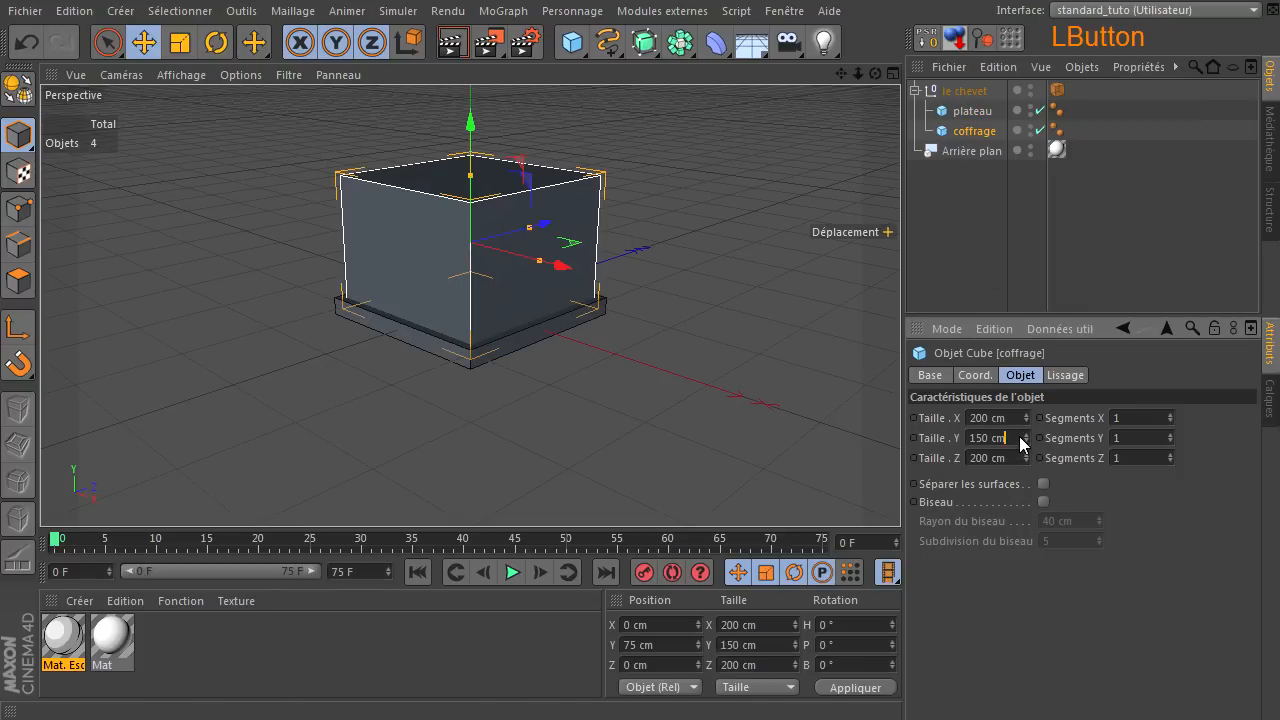
click(968, 111)
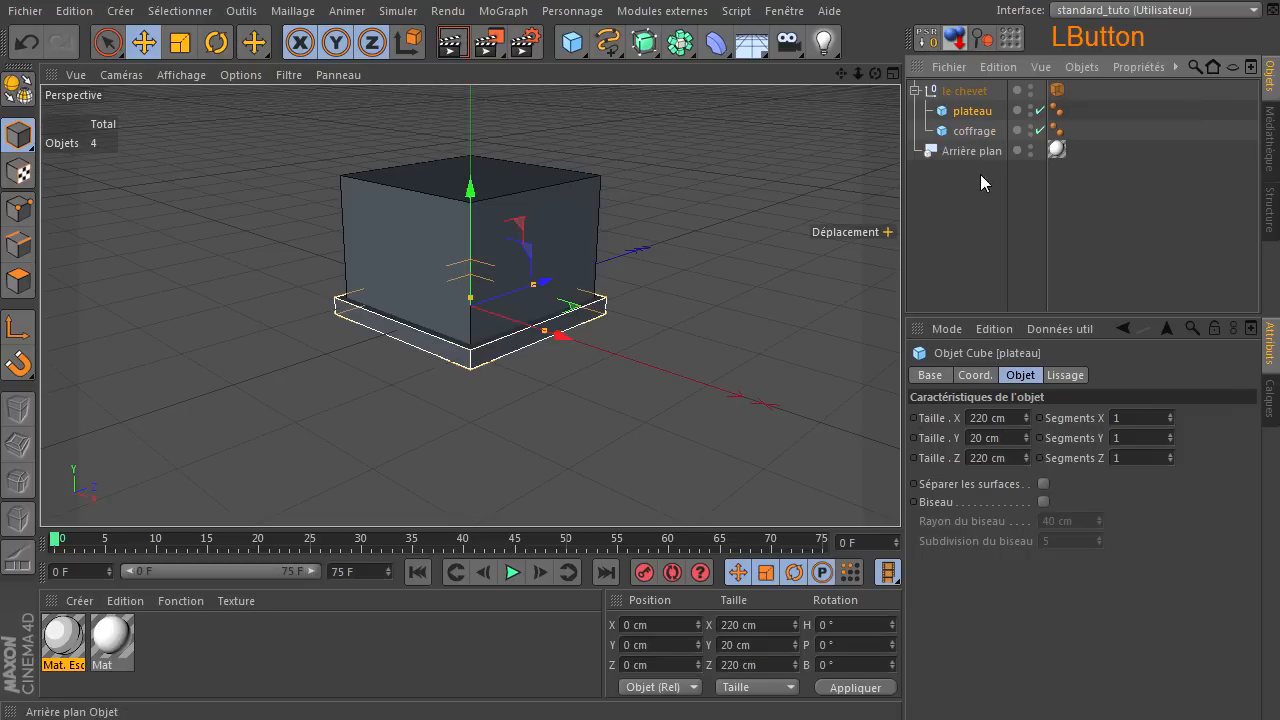
click(669, 664)
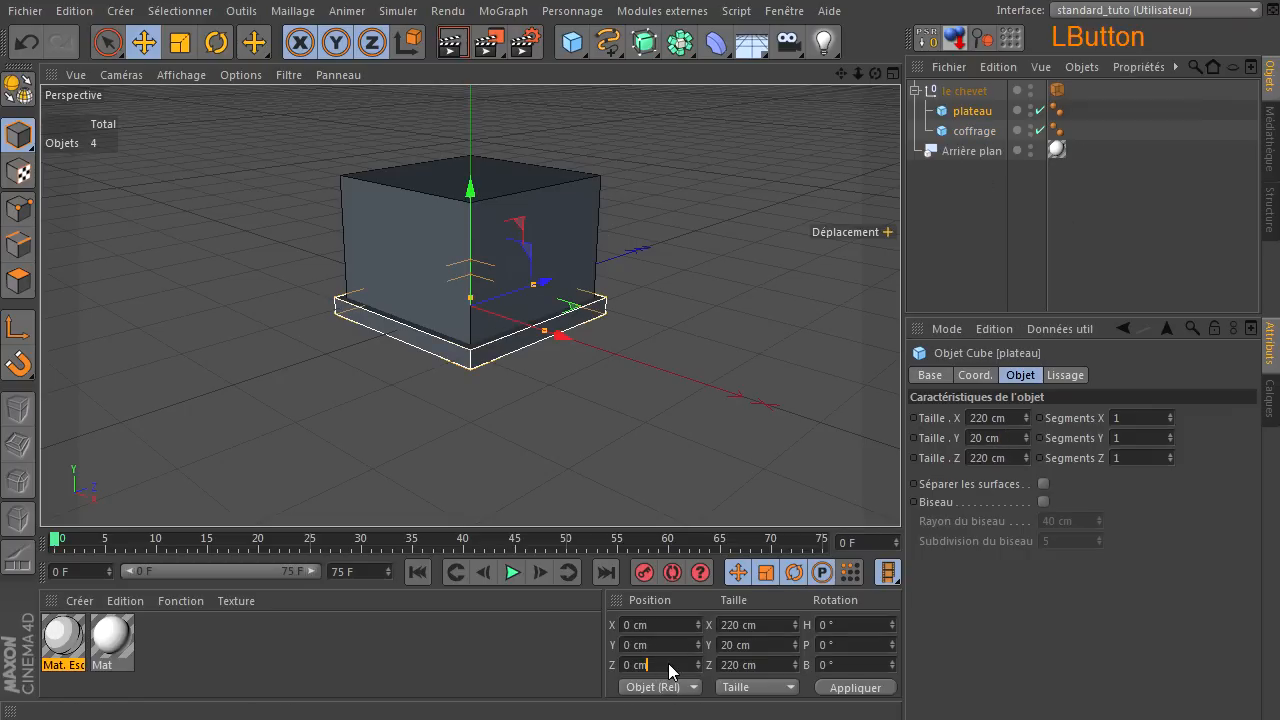
click(677, 645)
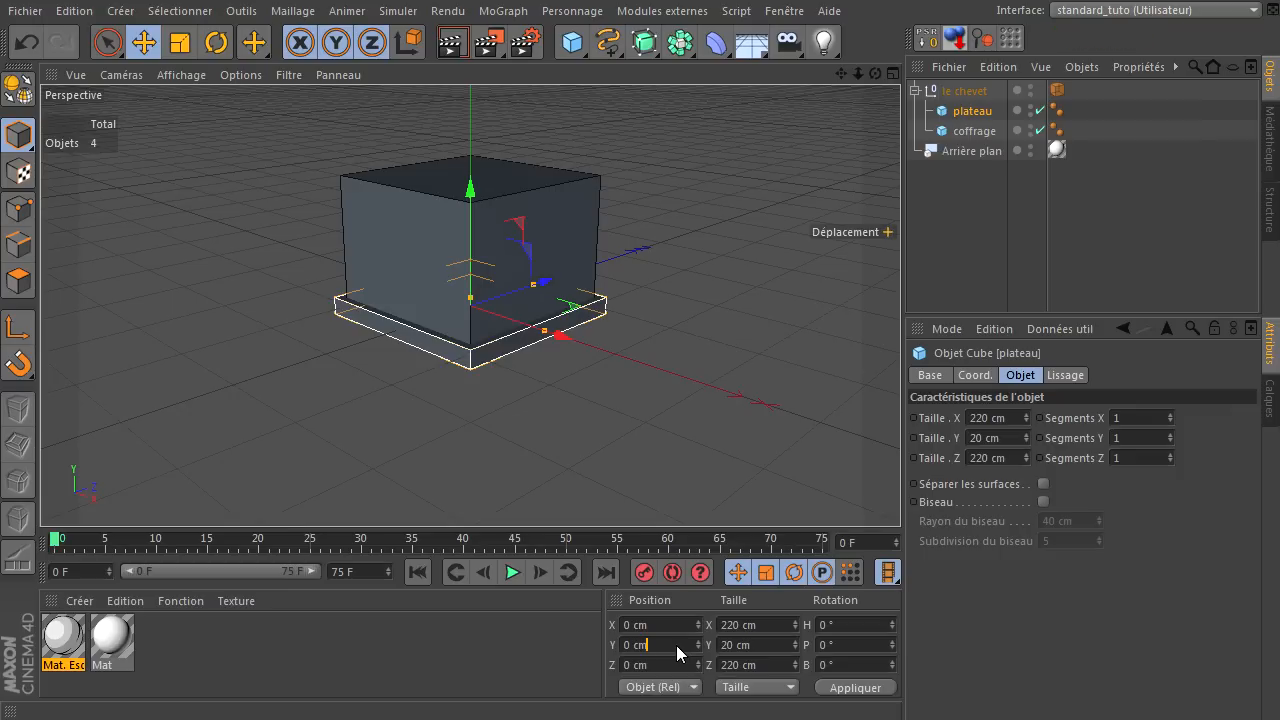
key(BackSpace)
key(BackSpace)
key(BackSpace)
key(BackSpace)
text(160)
key(Return)
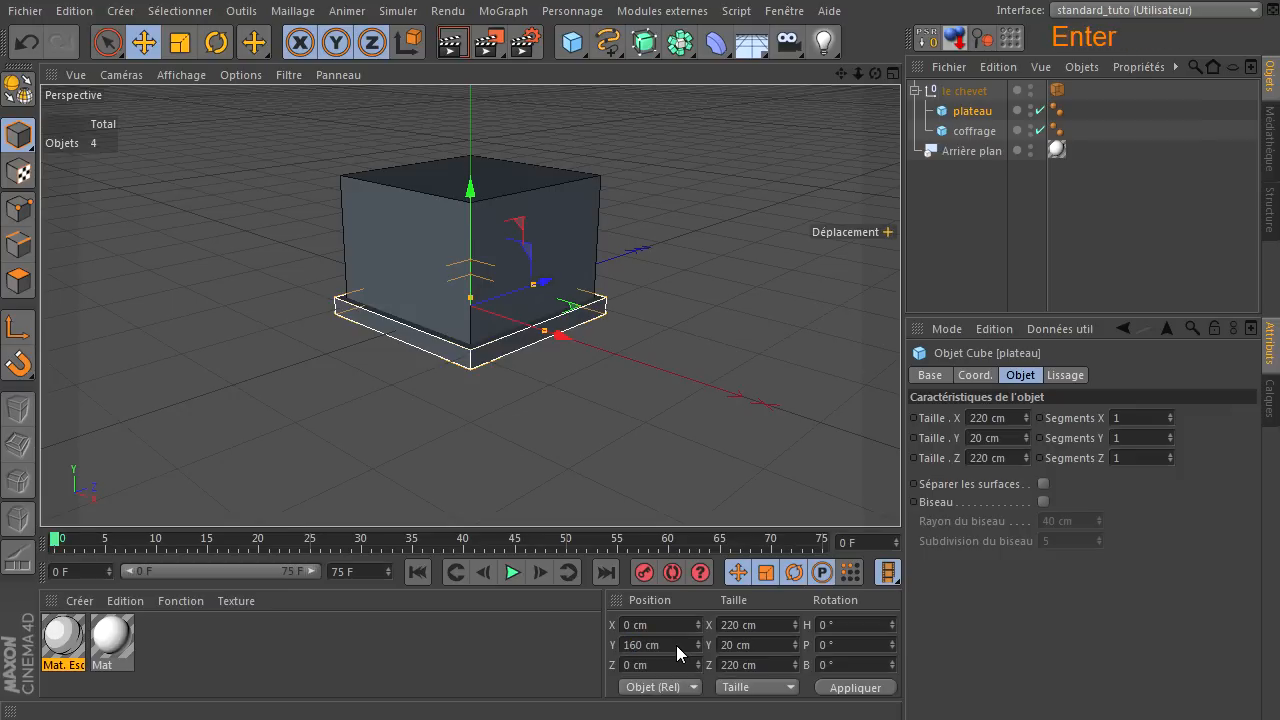
Examine how "plateau" sits on "coffrage" in the front view and the four-view layout, ending in the perspective view
middle_click(443, 295)
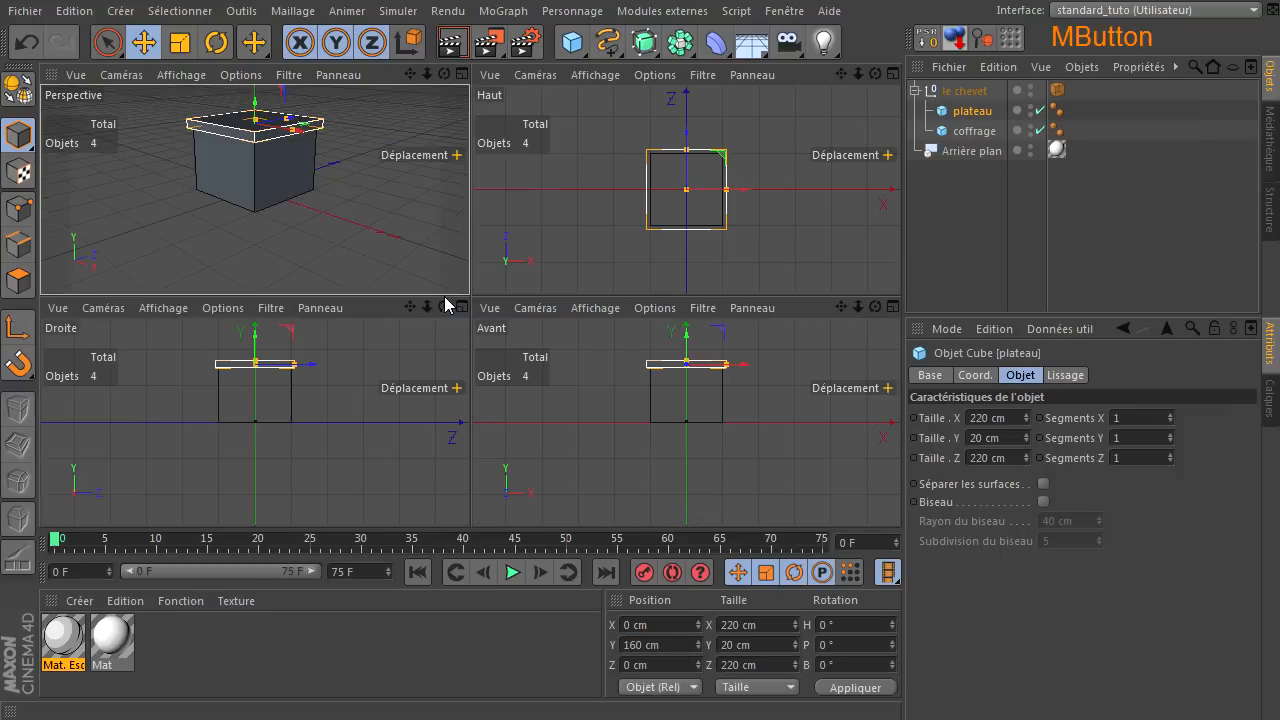
middle_click(718, 402)
scroll(449, 186, up, 5)
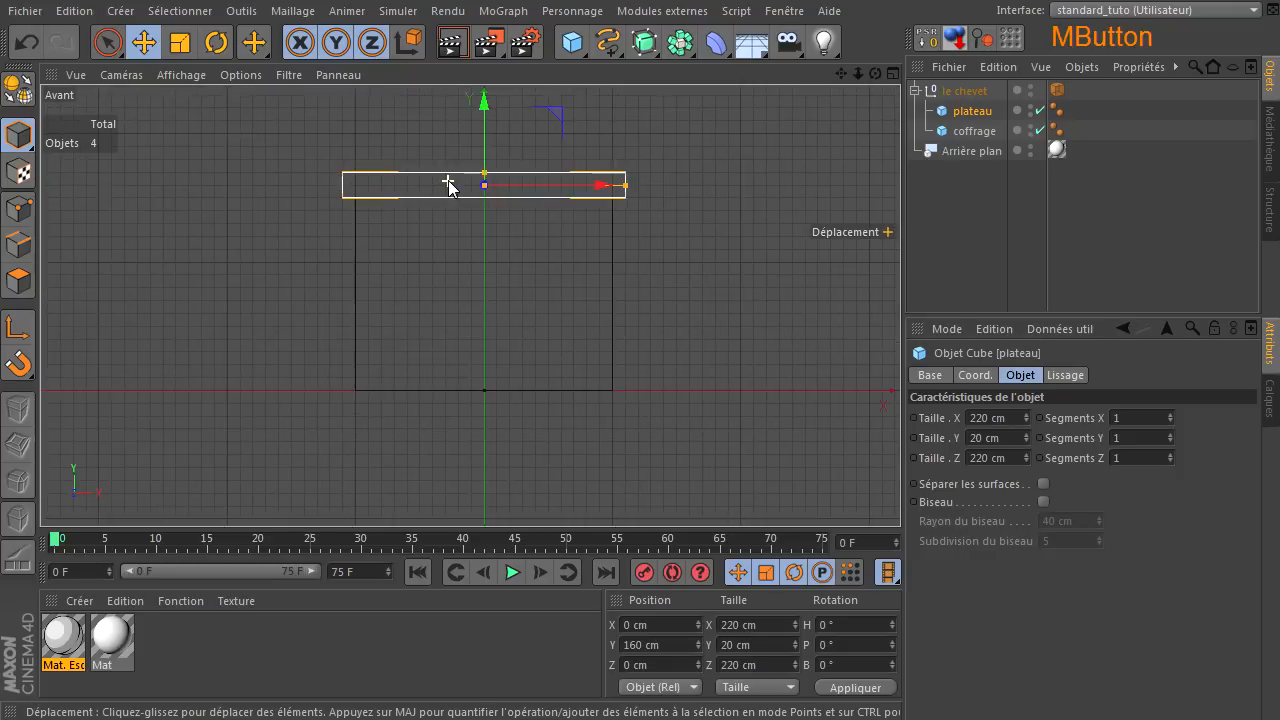
scroll(448, 181, down, 1)
middle_click(464, 301)
scroll(290, 366, up, 5)
scroll(737, 194, up, 3)
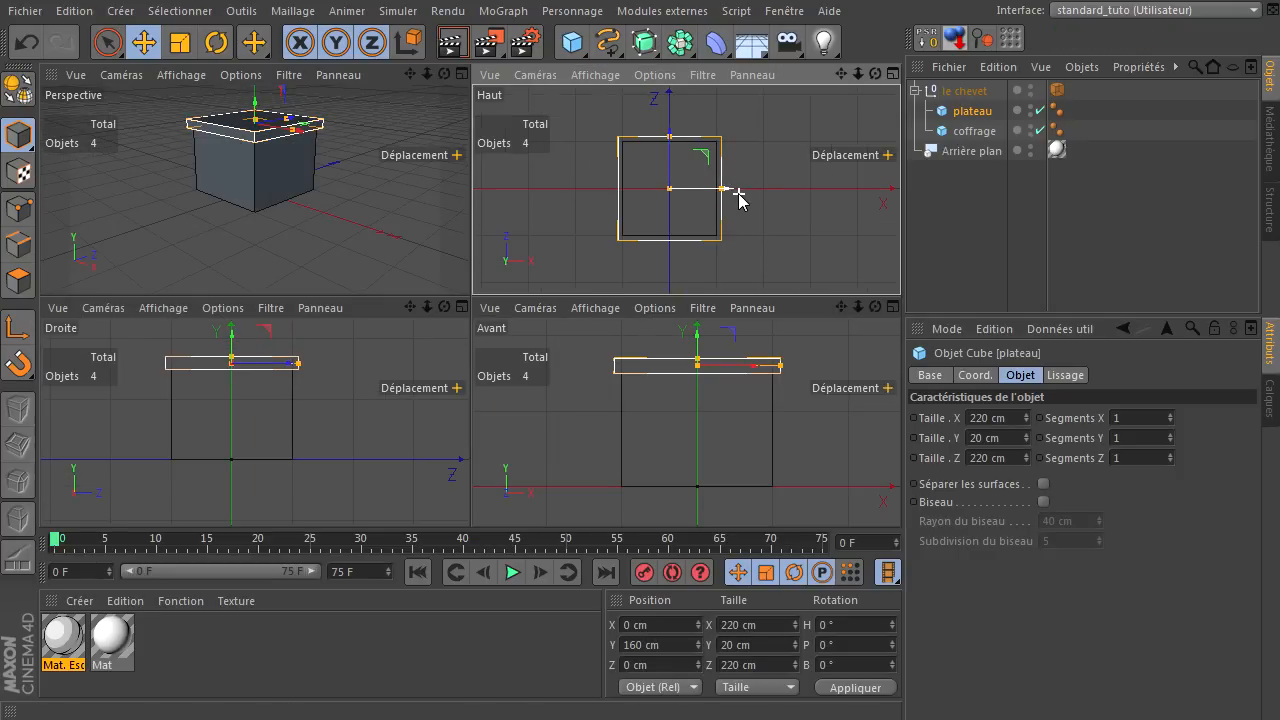
middle_click(391, 204)
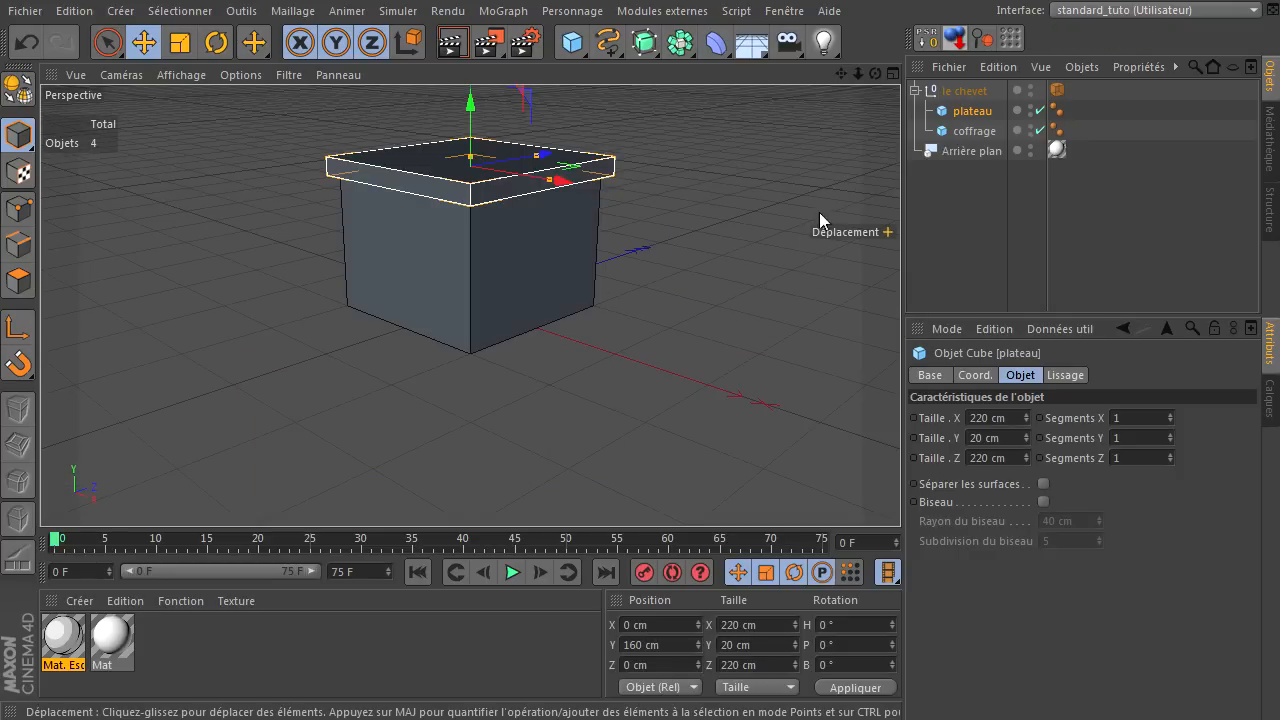
Deselect all objects and render a preview of the perspective view
click(730, 240)
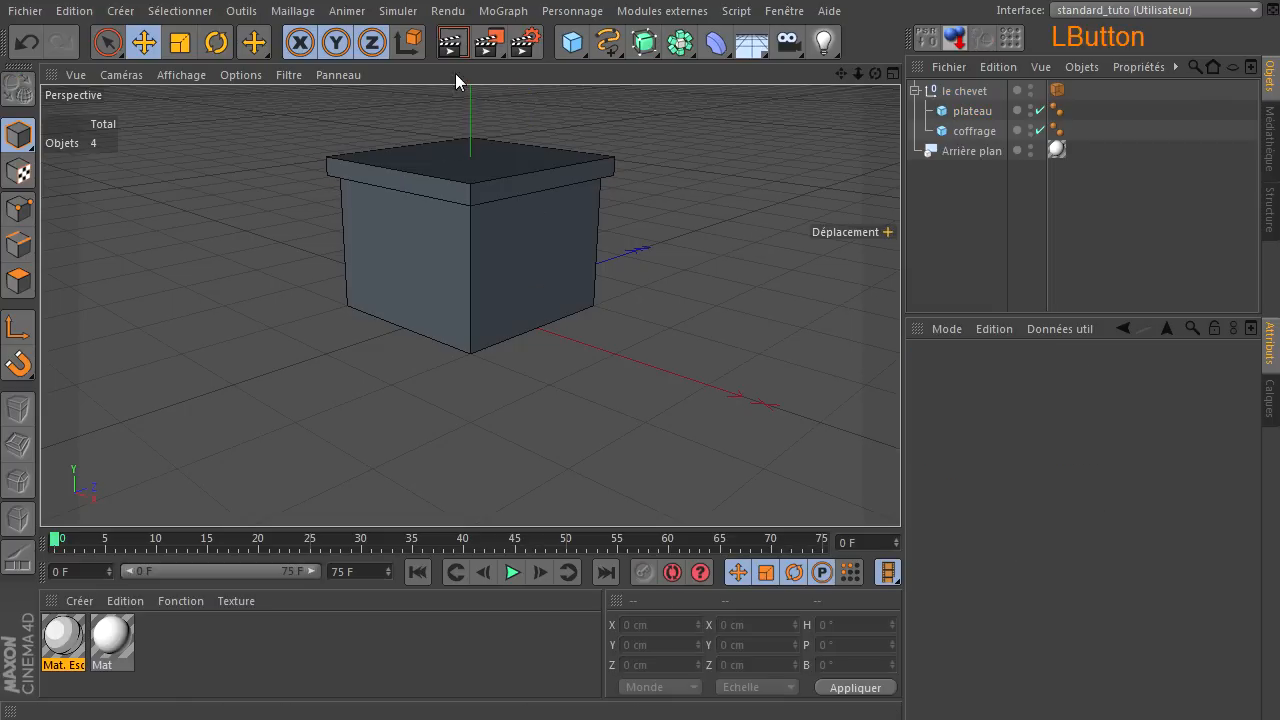
click(452, 42)
click(642, 364)
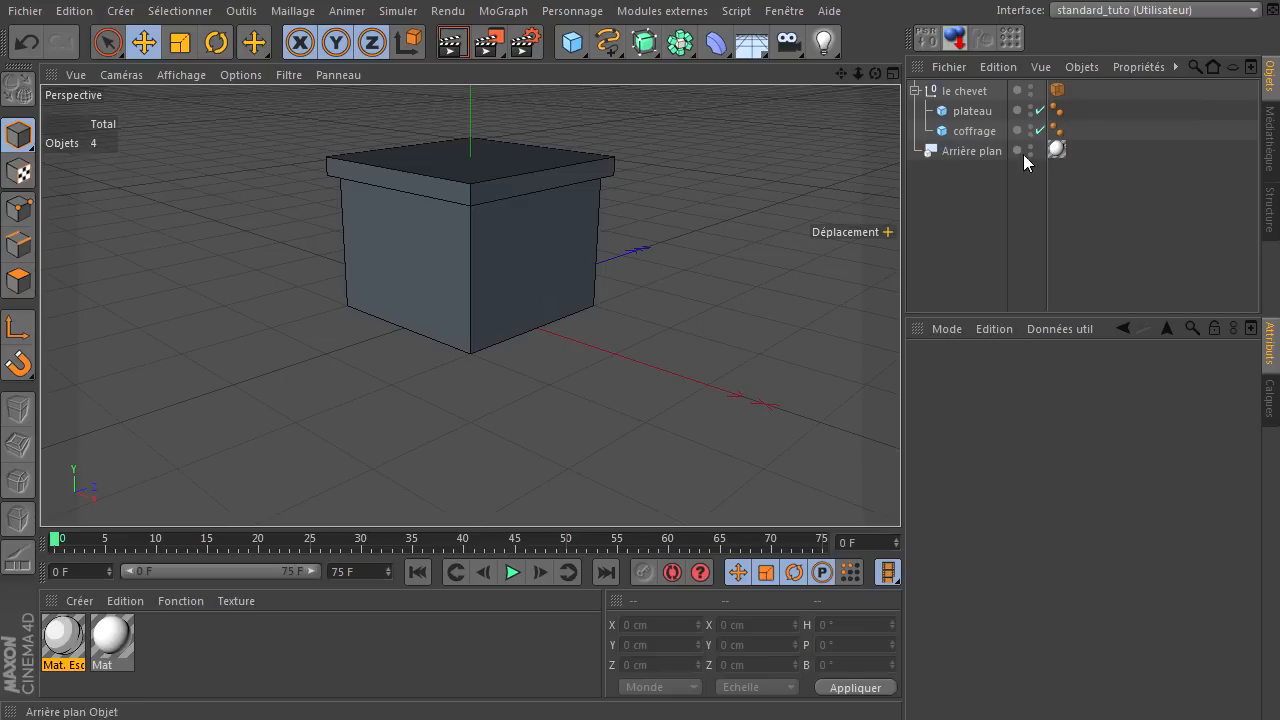
Apply the white "Mat" material to the "le chevet" null object
click(146, 630)
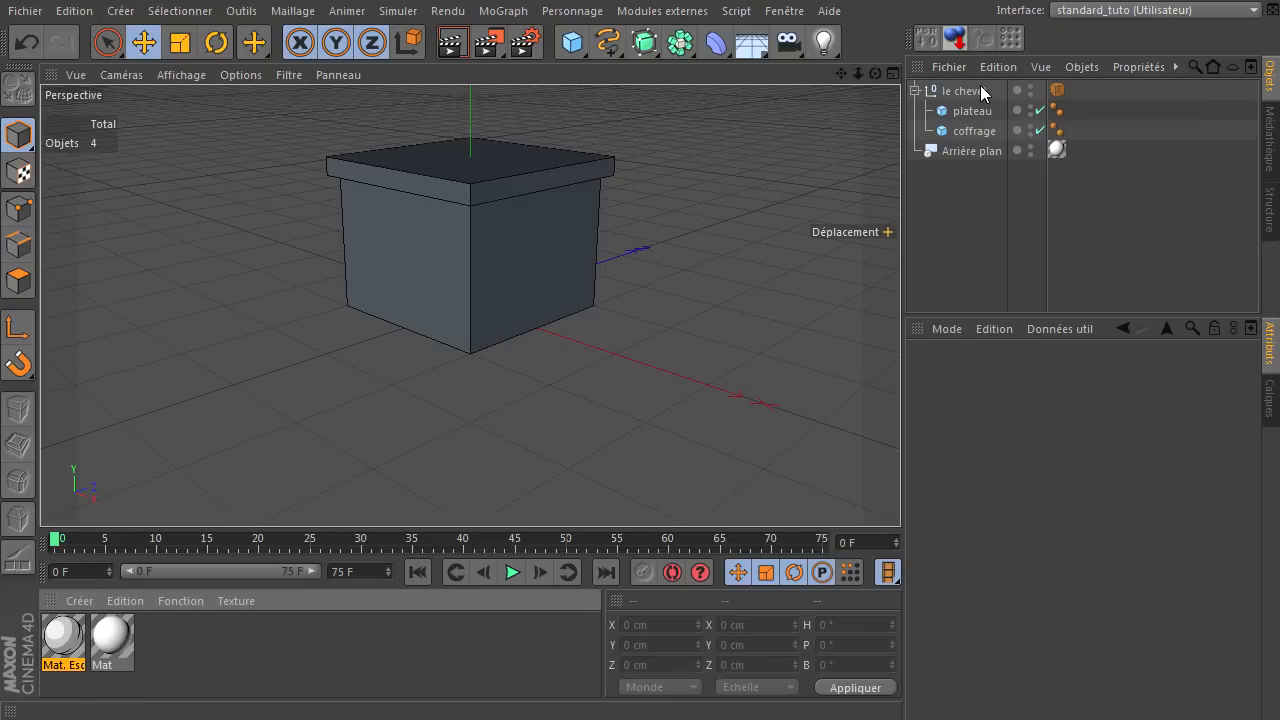
drag(977, 97, 972, 94)
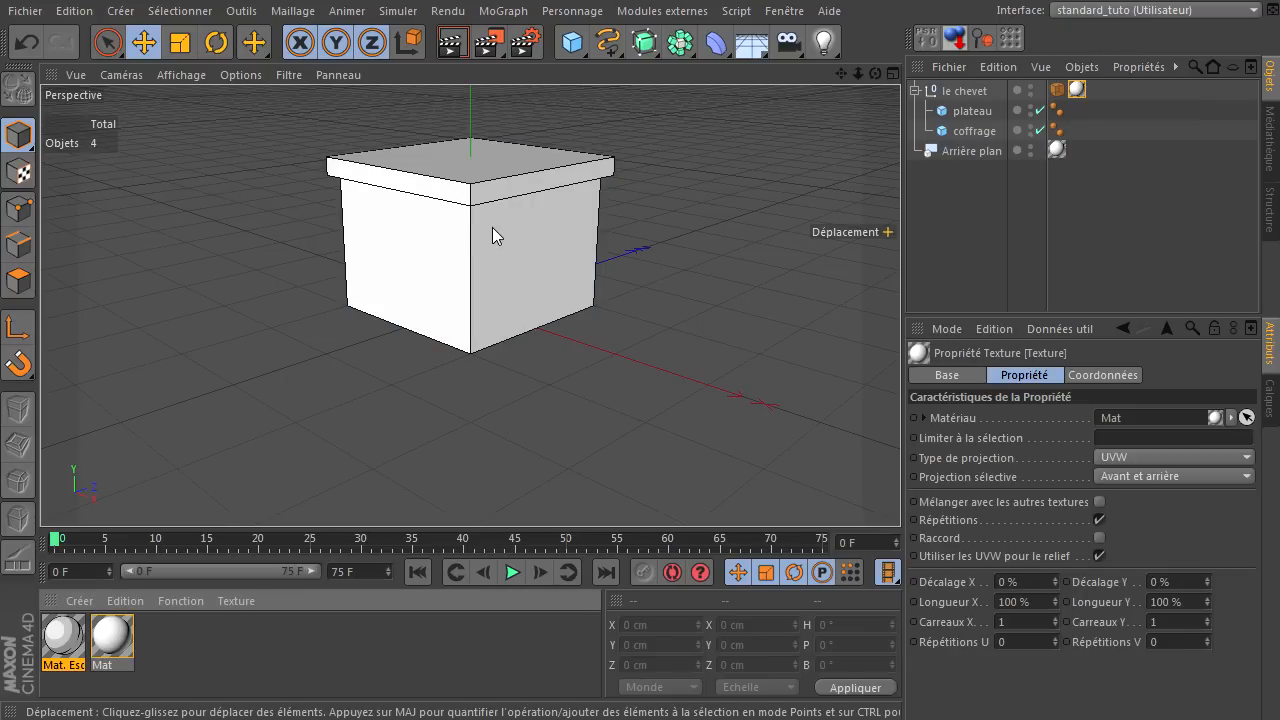
Render a preview of the perspective view and compare the cabinet's shading with the reference image in XnView
click(463, 46)
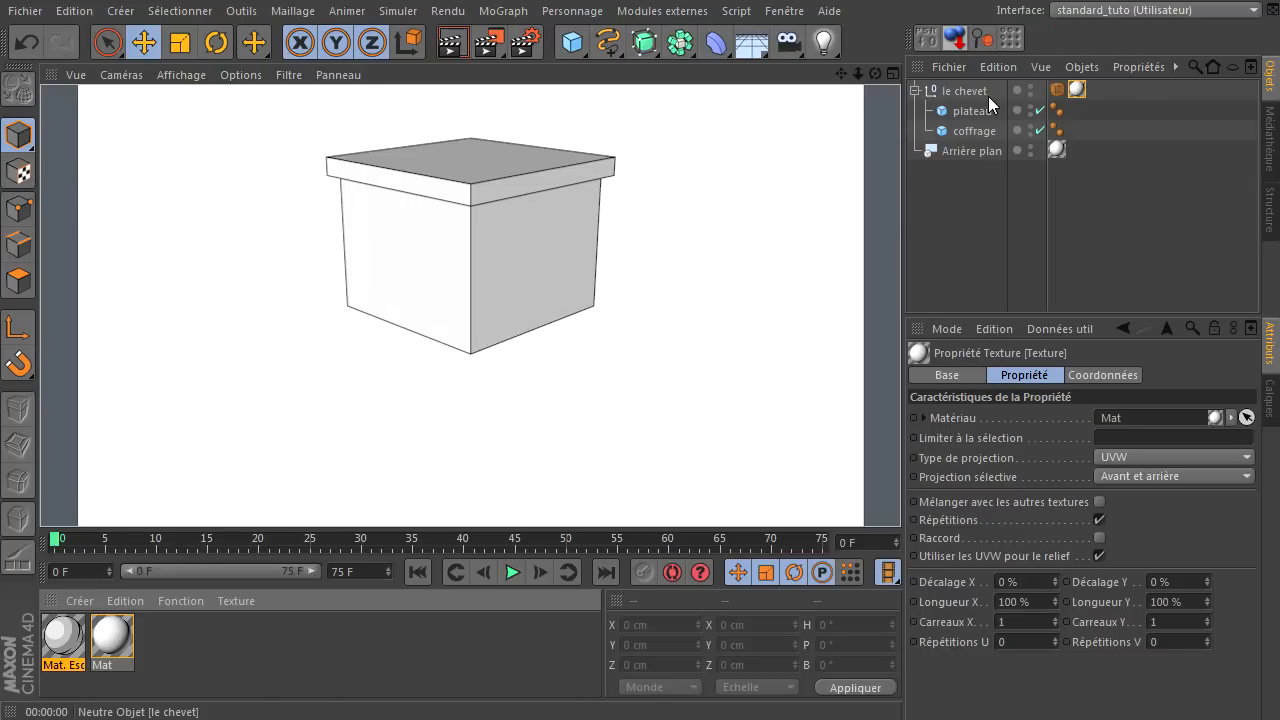
drag(1279, 150, 485, 105)
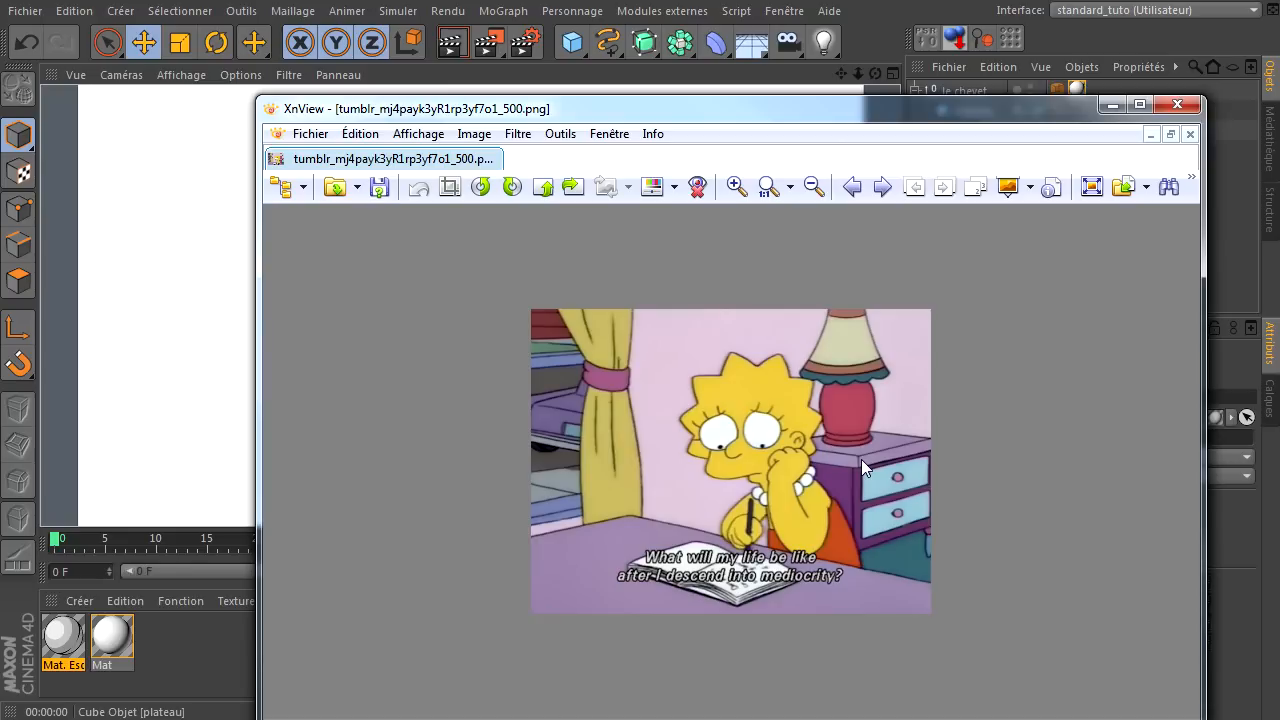
drag(711, 115, 1279, 115)
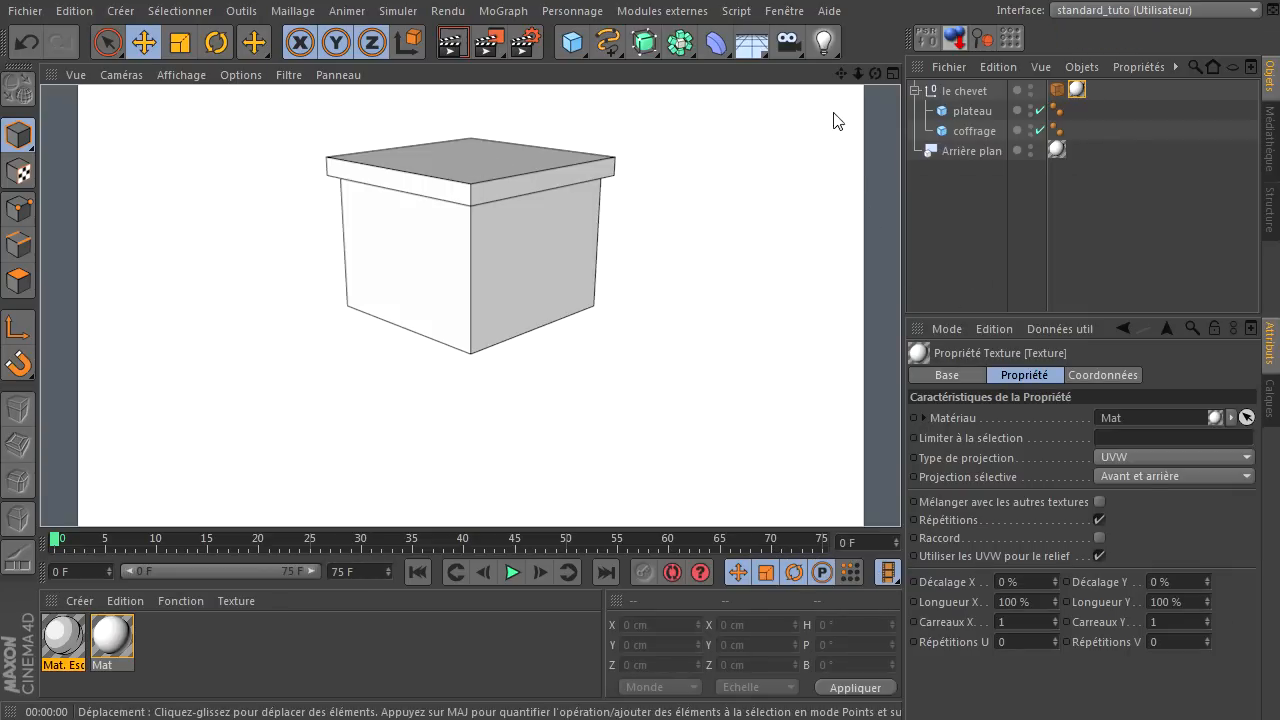
Add a CINEMA 4D Render property (Rendu) to "le chevet" and enable "Composition avec le fond"
click(945, 93)
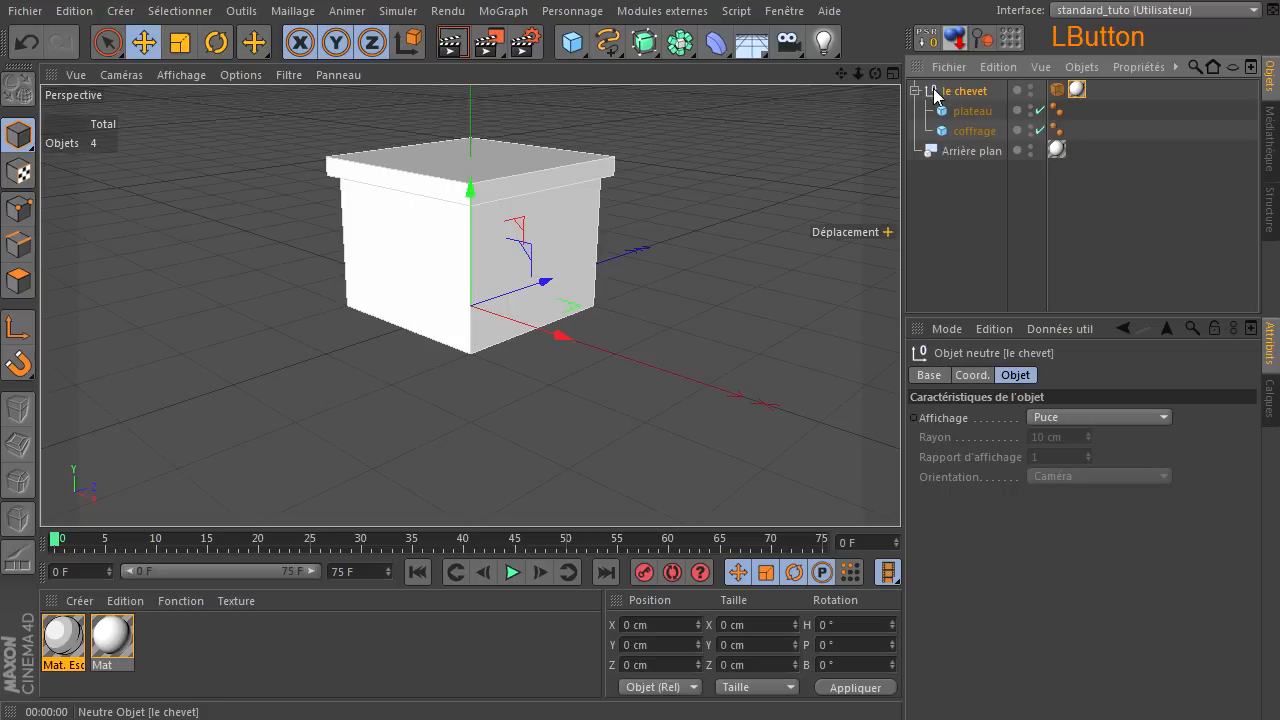
right_click(940, 91)
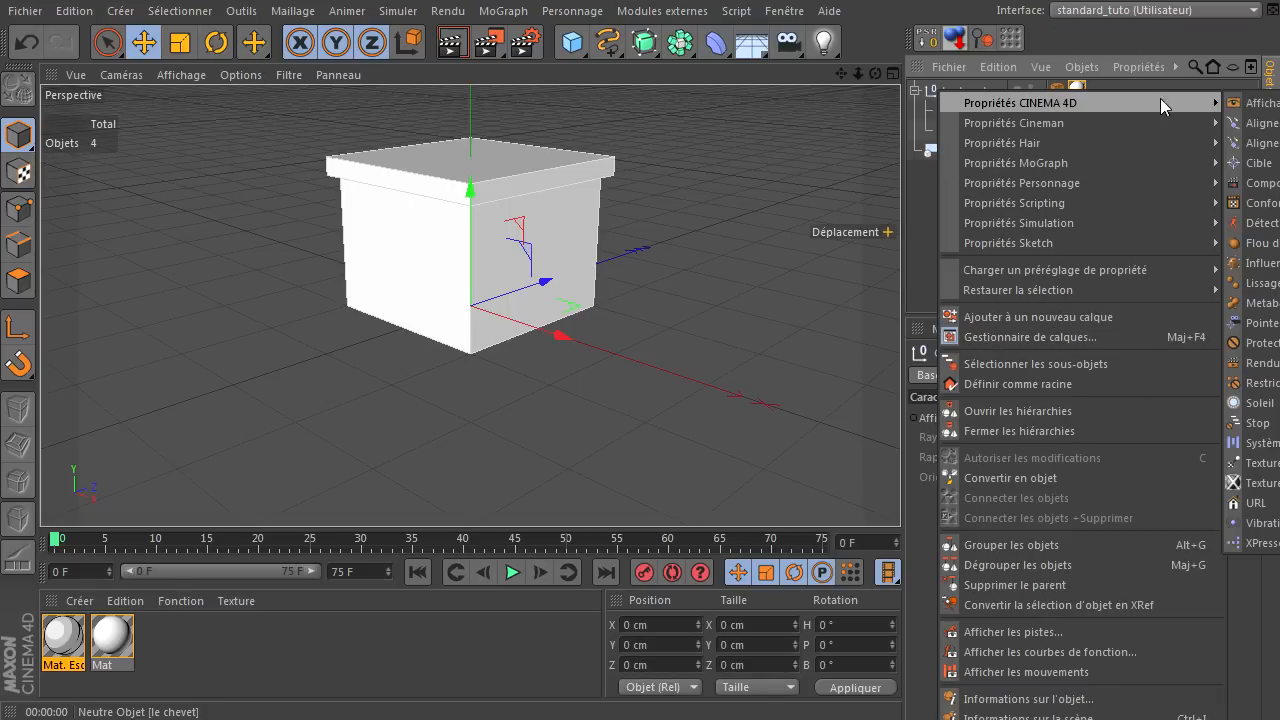
click(1274, 372)
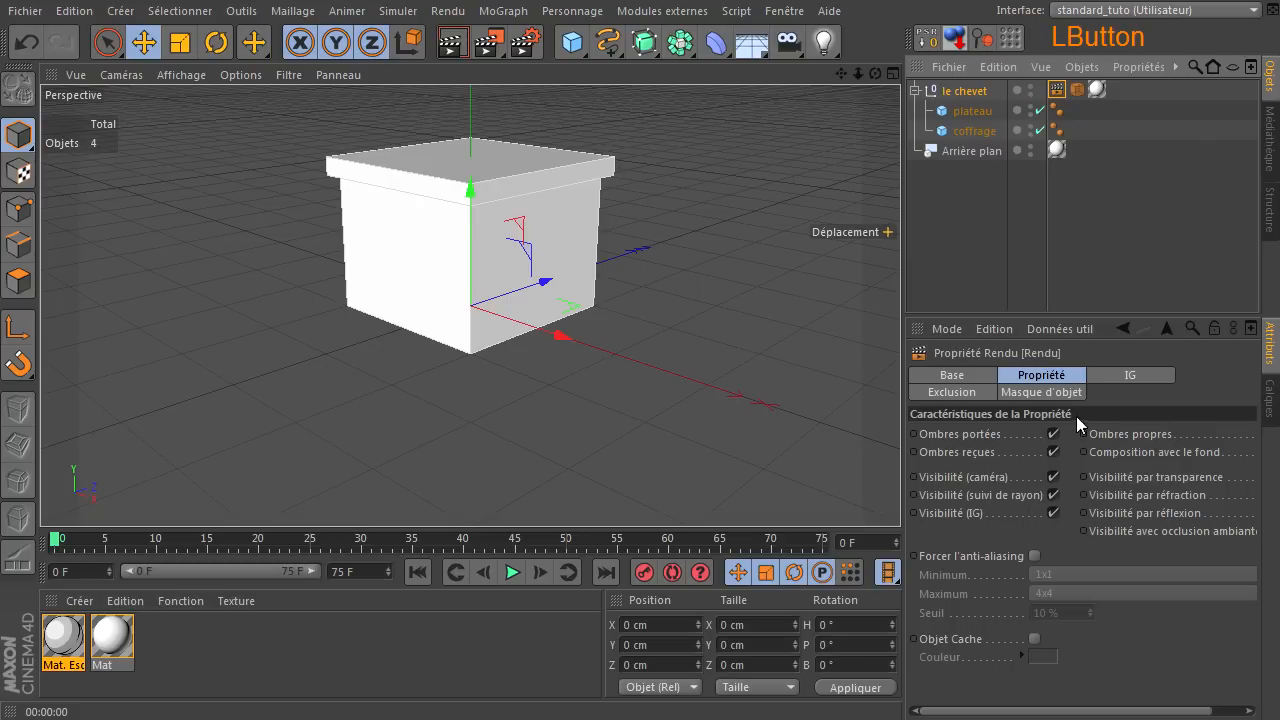
drag(1024, 711, 1057, 716)
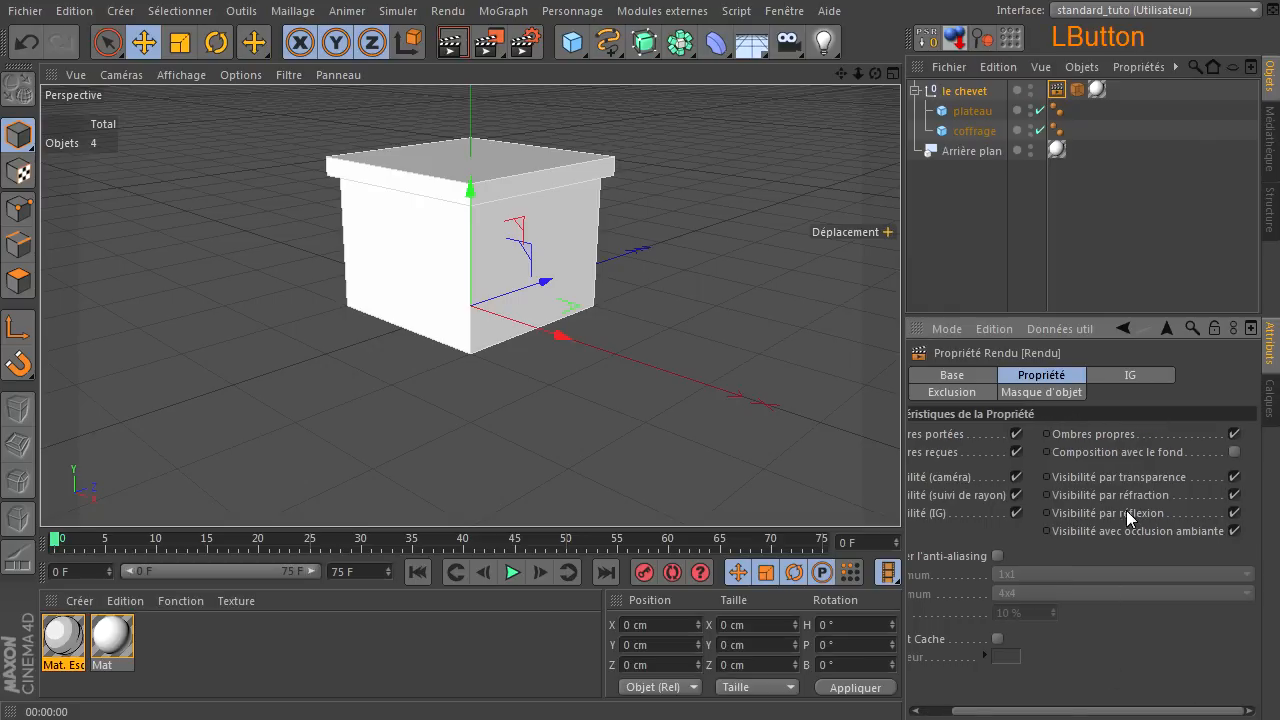
click(1238, 453)
drag(1054, 716, 1017, 716)
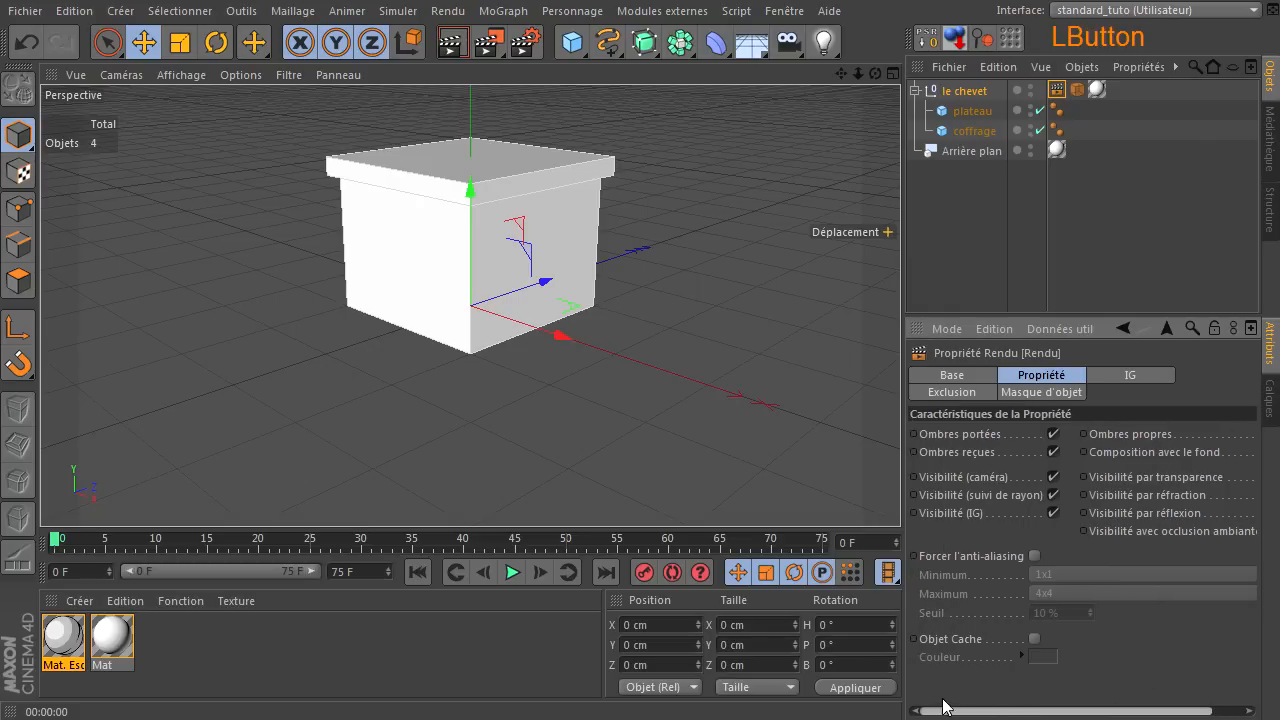
Render a preview of the cabinet, deselect everything and examine the cabinet in the XnView reference image
click(452, 42)
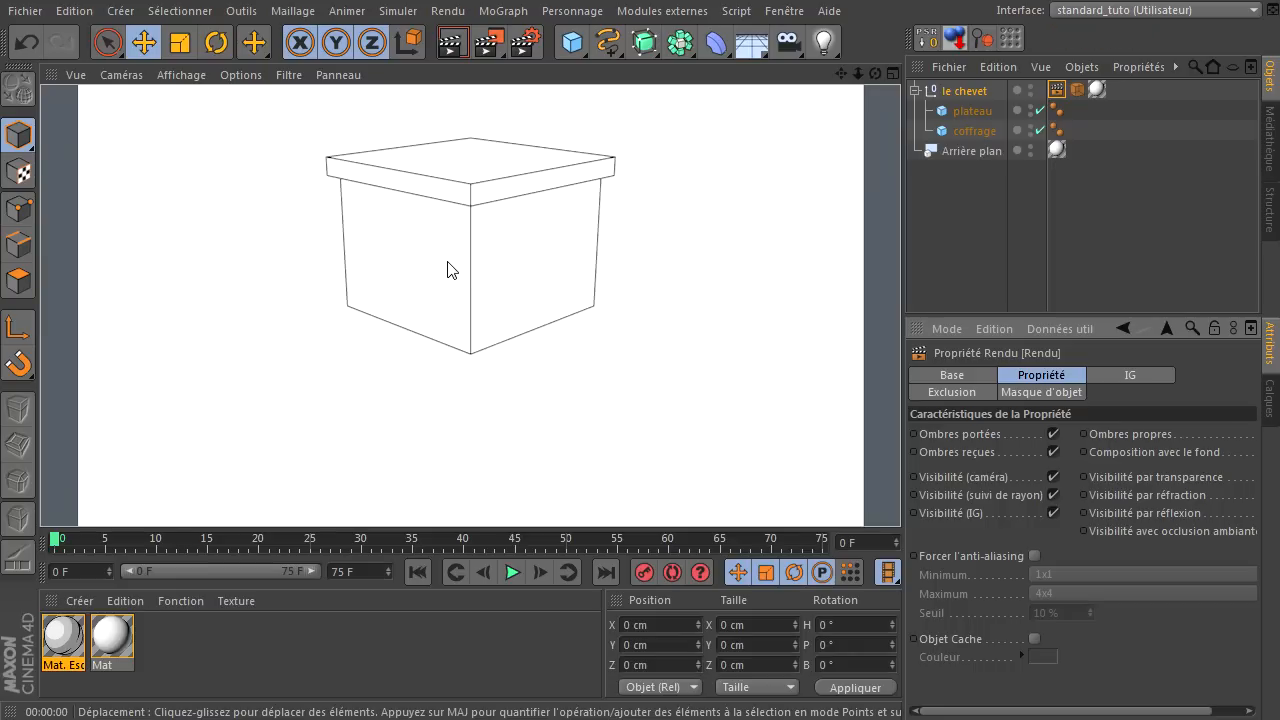
click(967, 242)
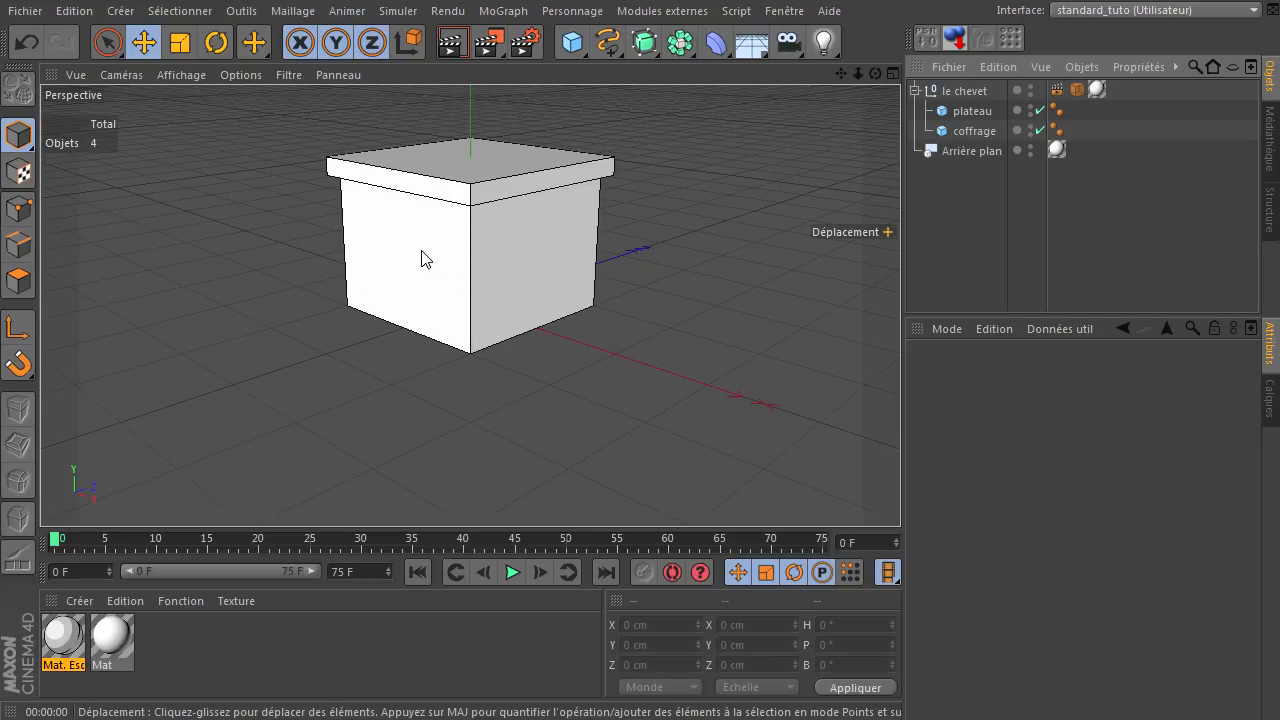
drag(1279, 130, 609, 84)
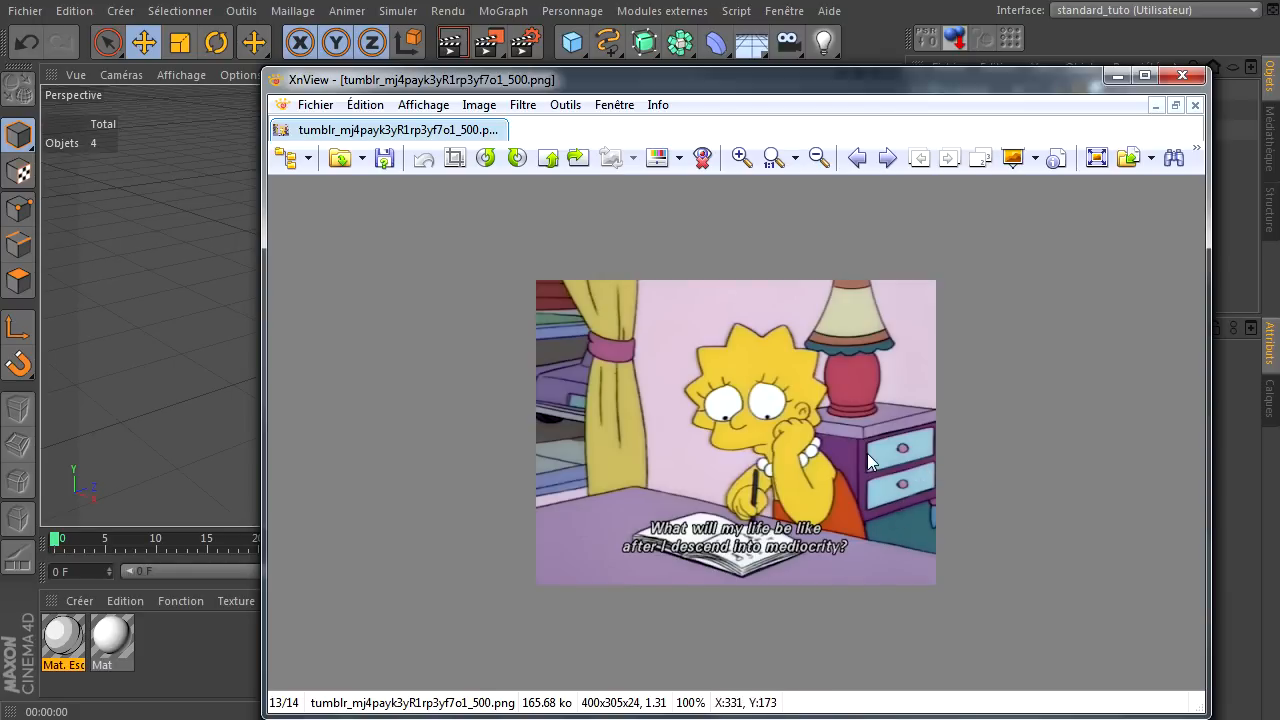
drag(840, 83, 1279, 132)
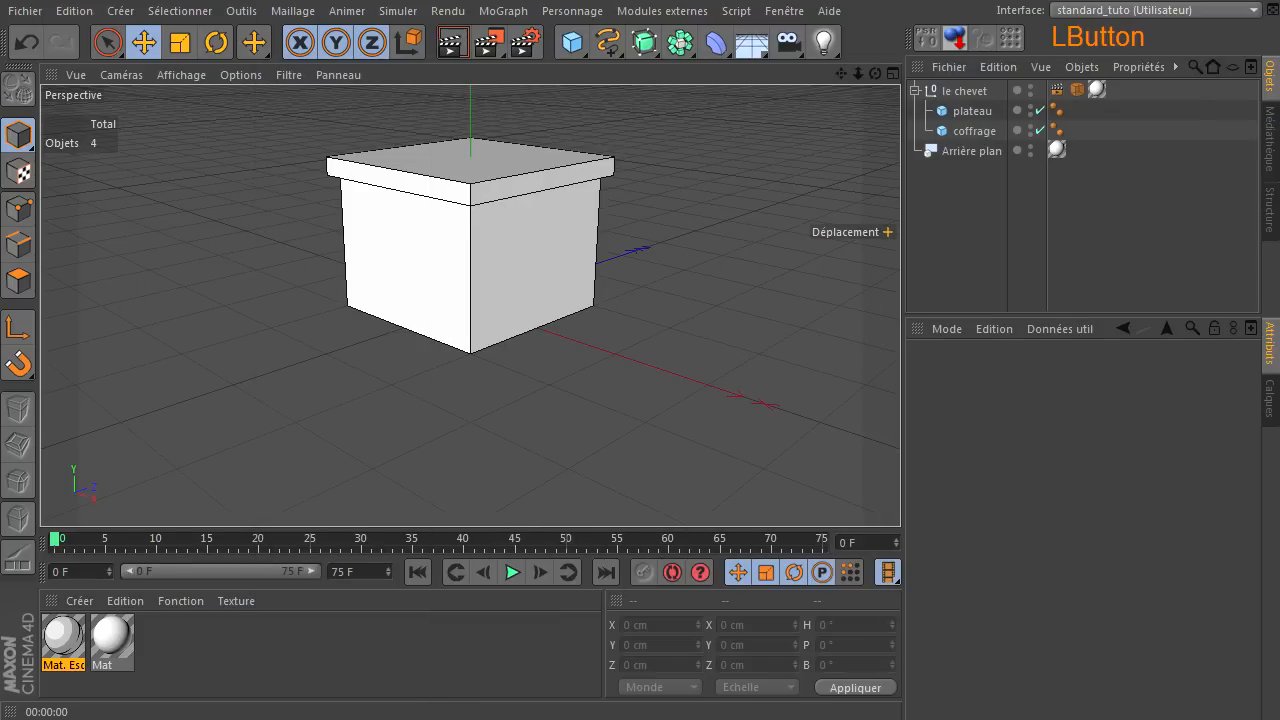
Delete the "Mat" material assignment from "le chevet", render a preview and deselect all objects
click(416, 240)
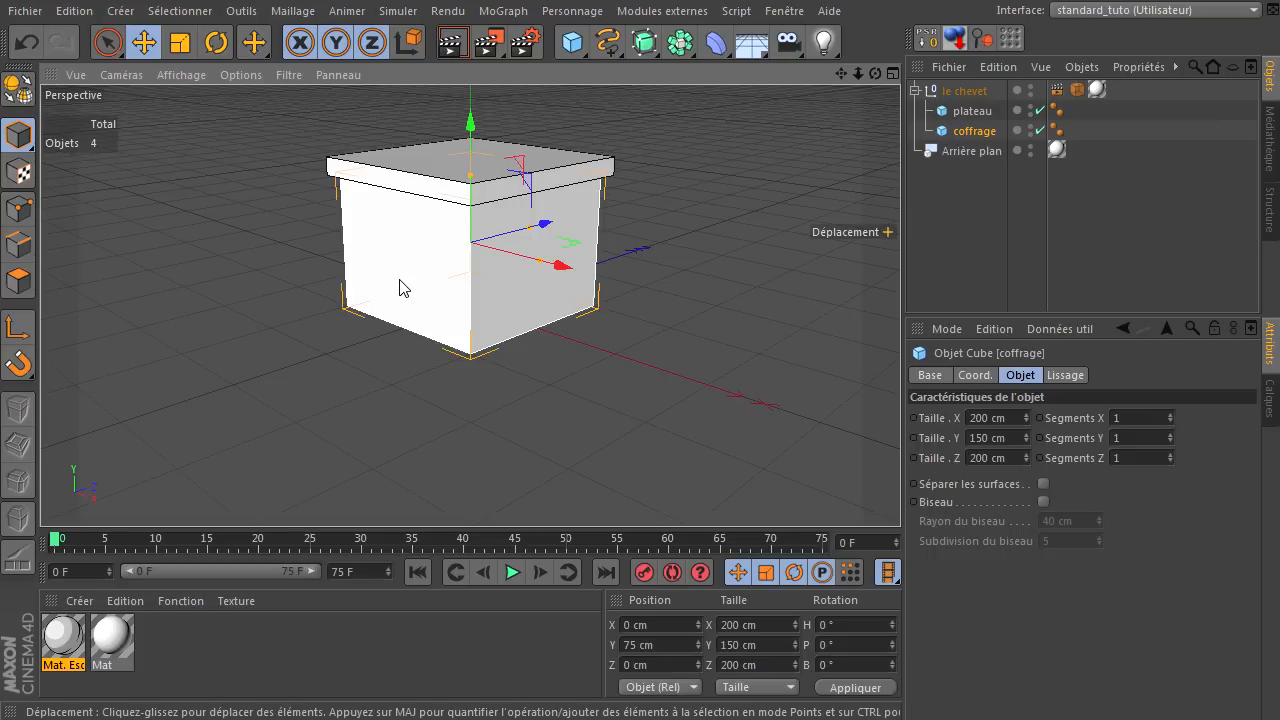
click(1096, 89)
key(Delete)
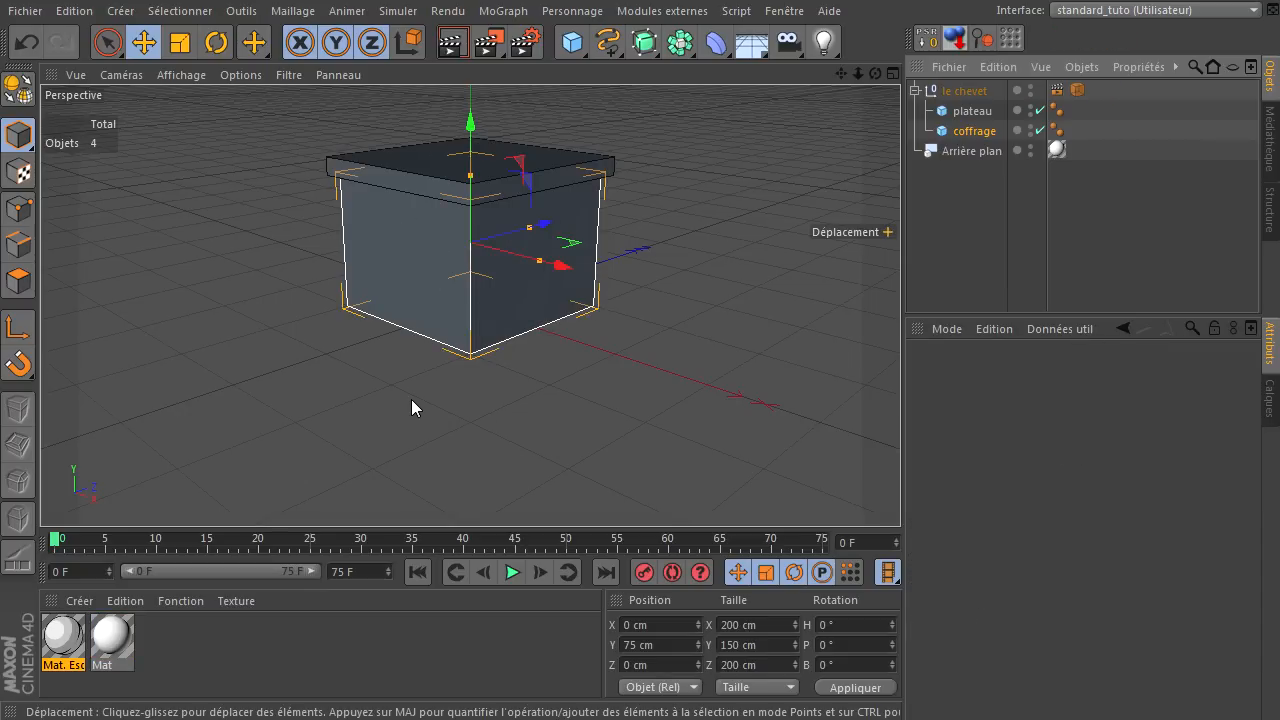
click(452, 41)
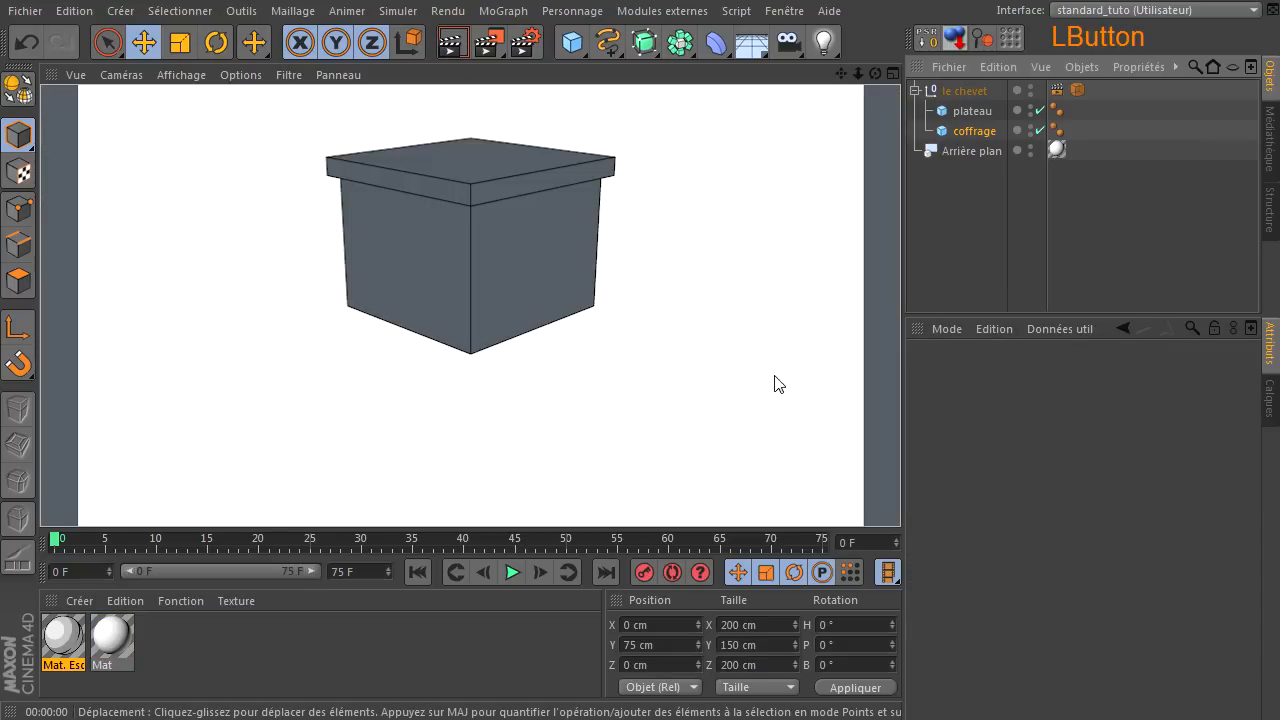
click(984, 301)
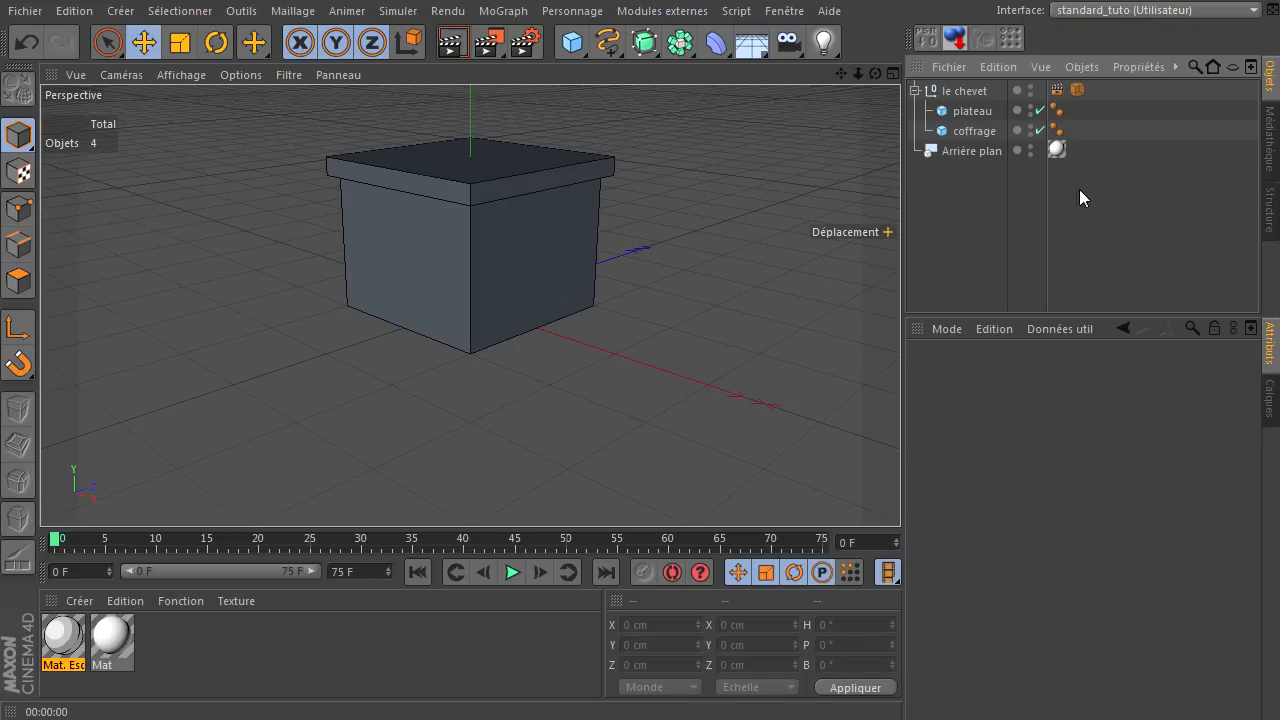
Set "coffrage" to 2 segments in both X and Y, and convert it to an editable polygon object
click(976, 131)
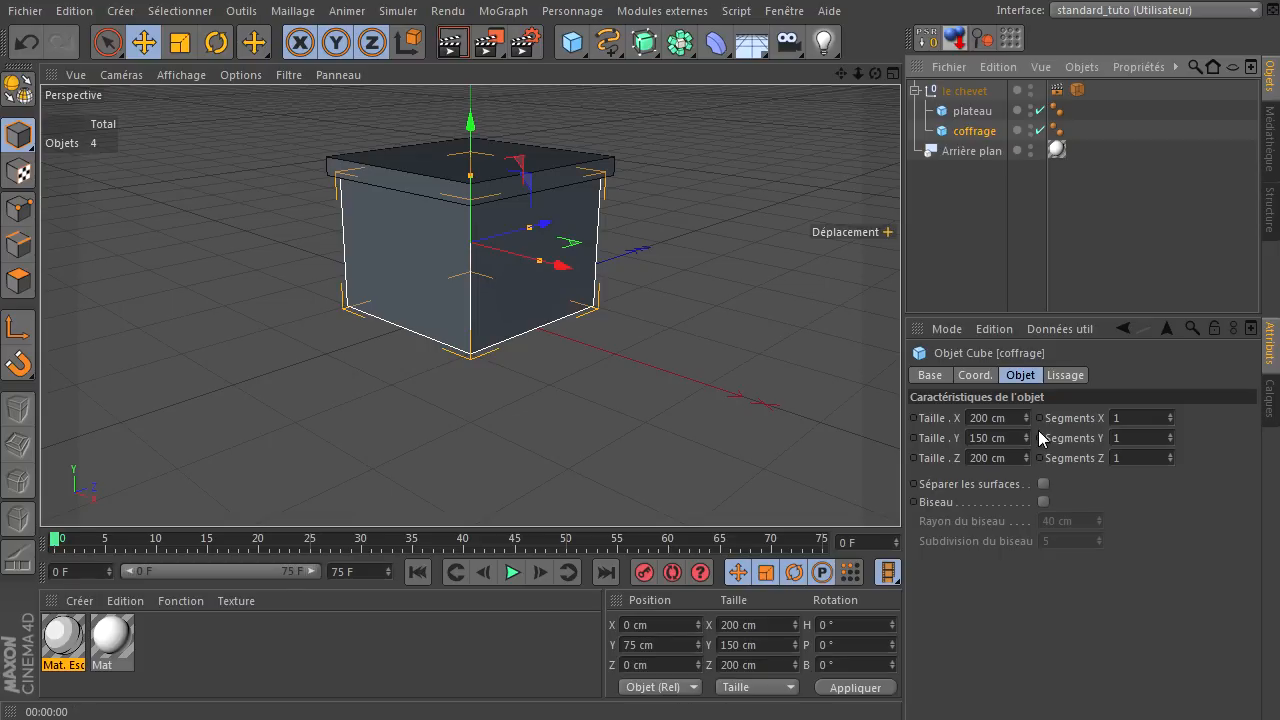
click(1171, 436)
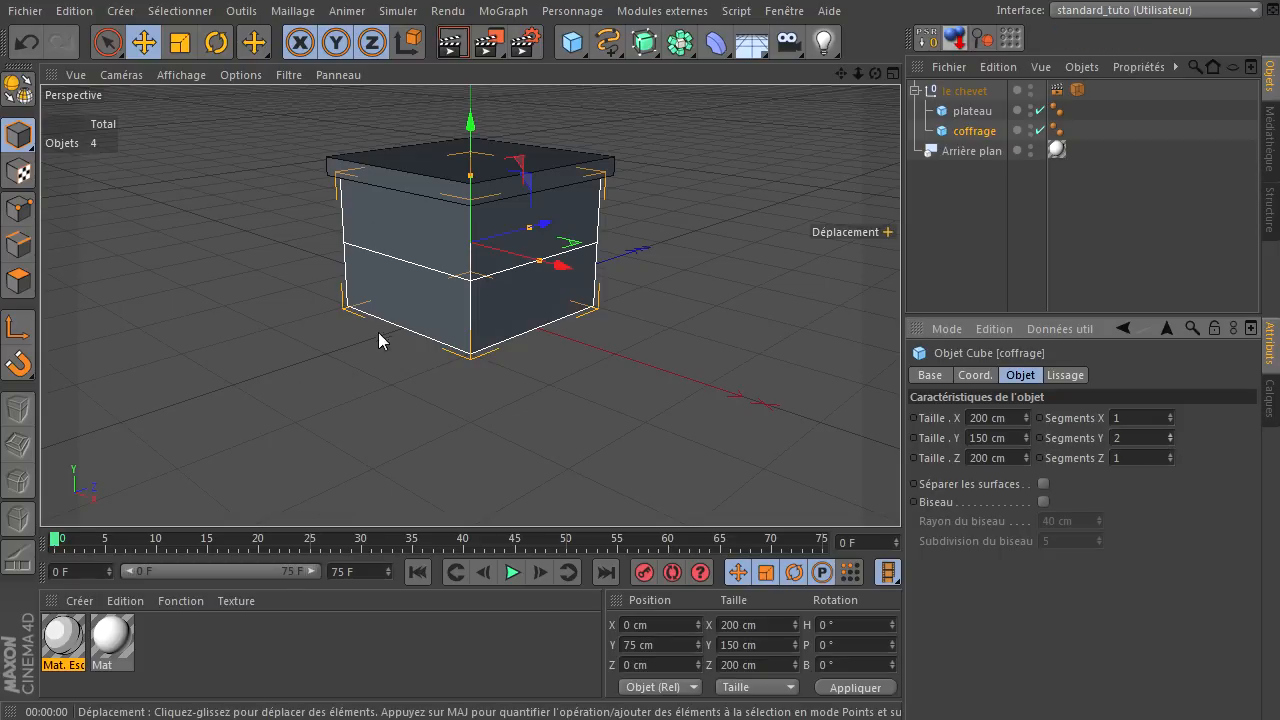
click(1171, 414)
click(1000, 135)
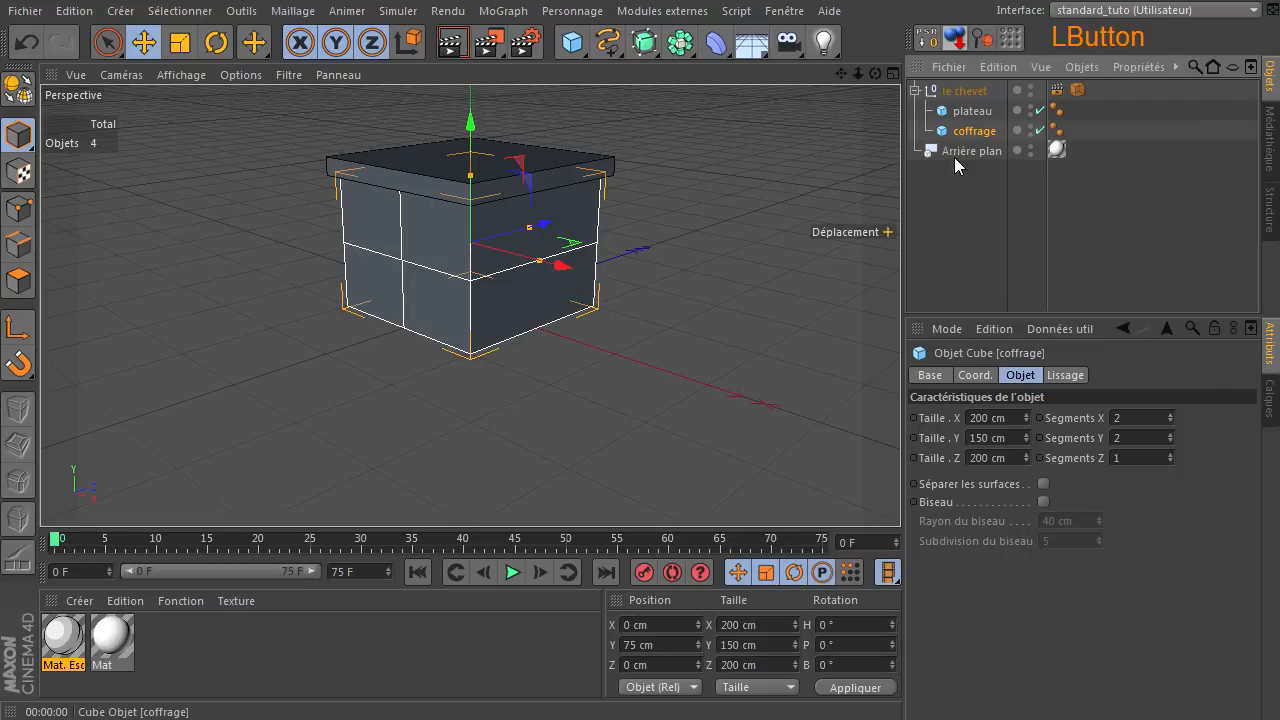
click(15, 95)
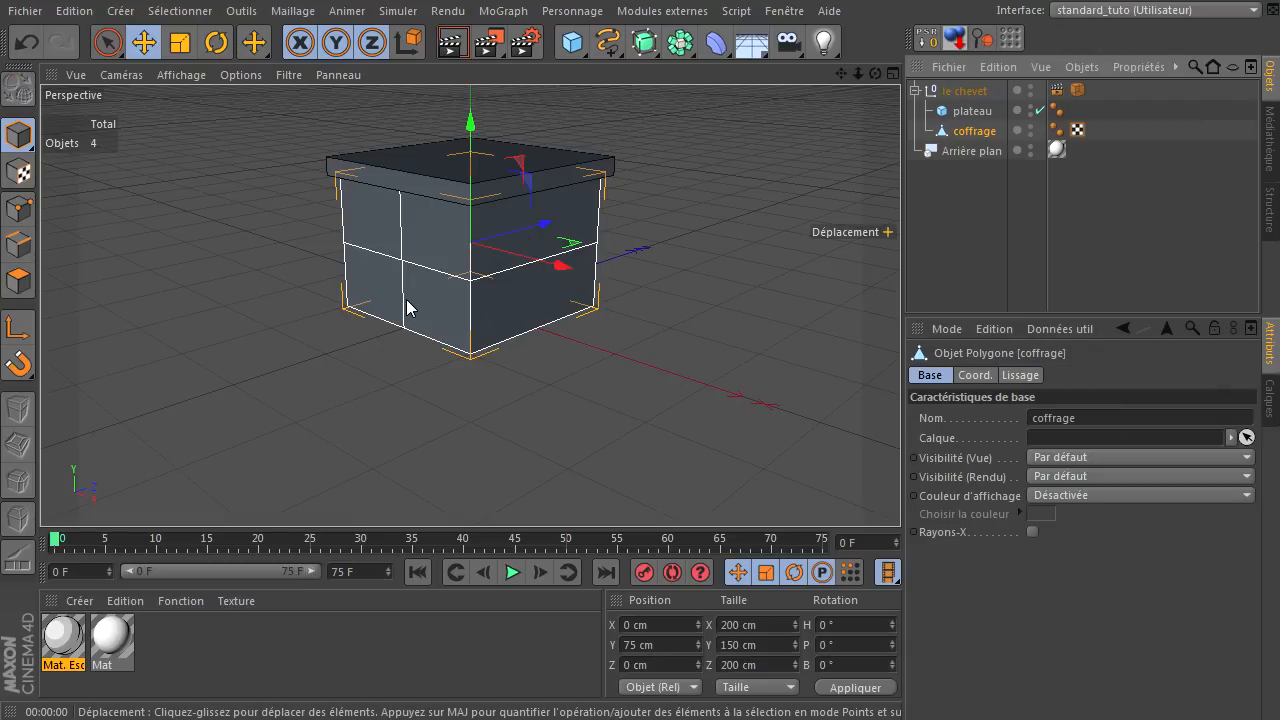
Loop-select the vertical middle edges of "coffrage" and bevel them with an inner offset of about 85.2 cm
click(18, 245)
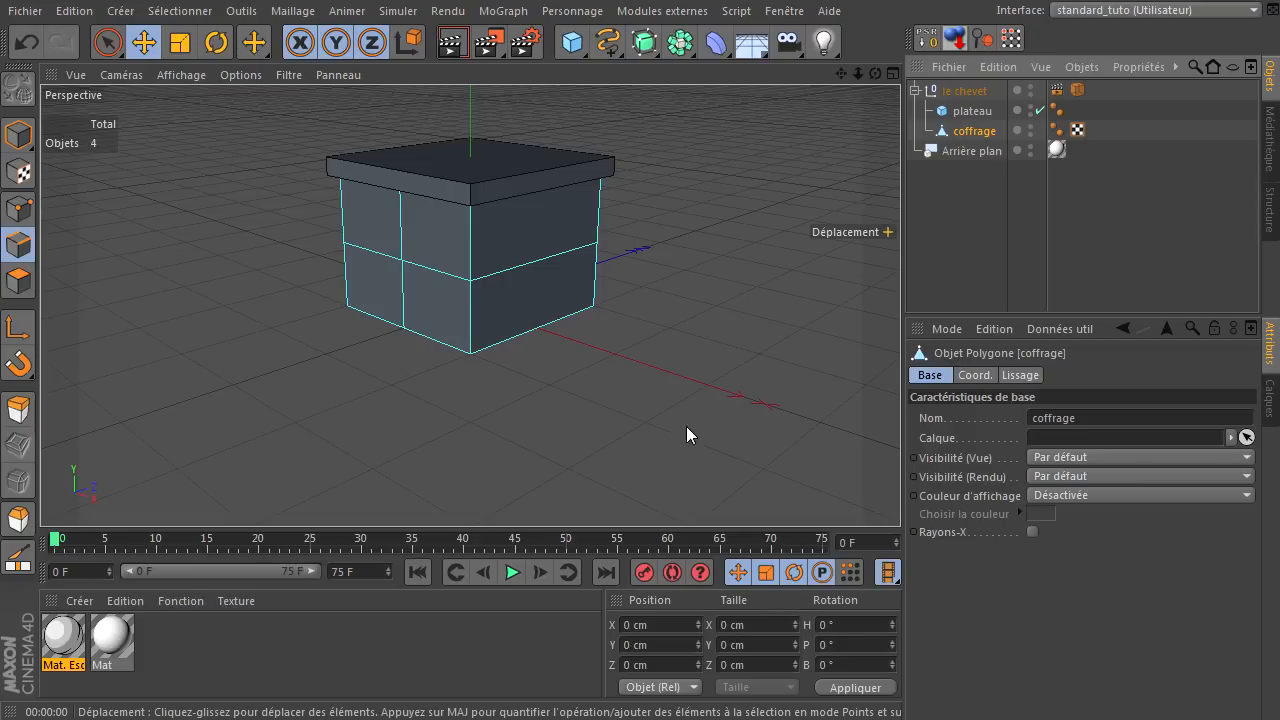
key(u)
key(l)
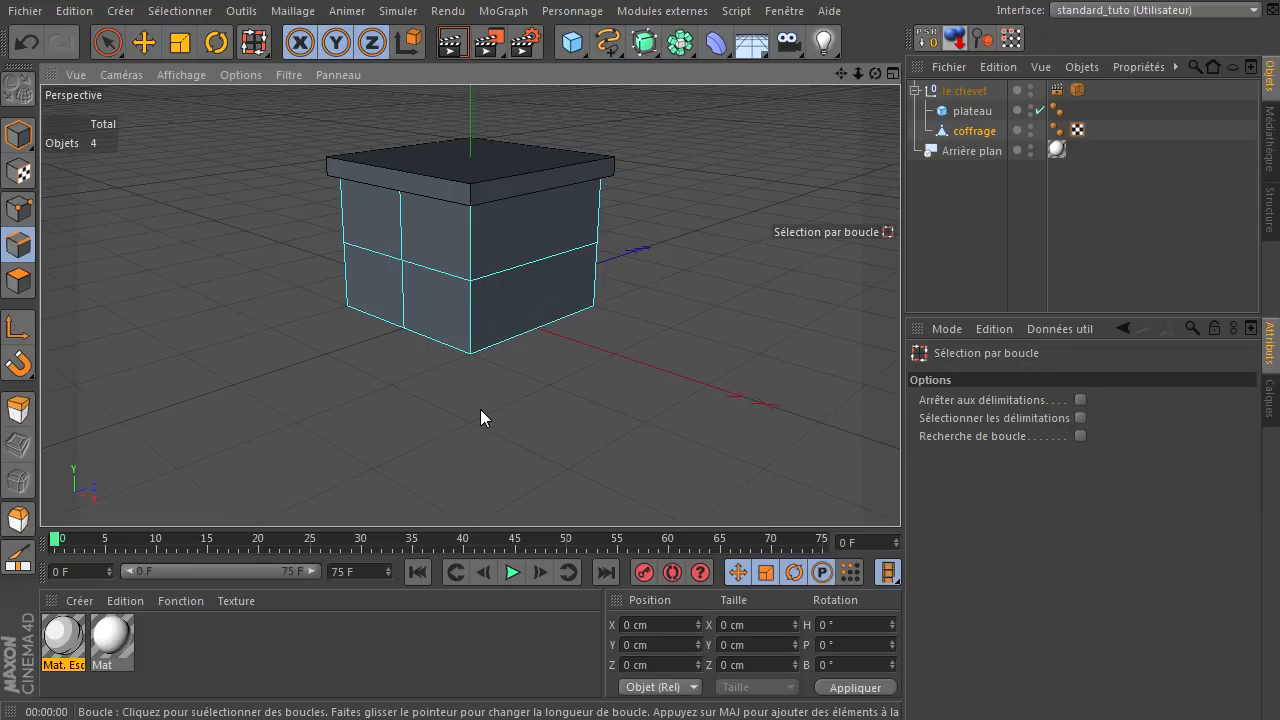
key(u)
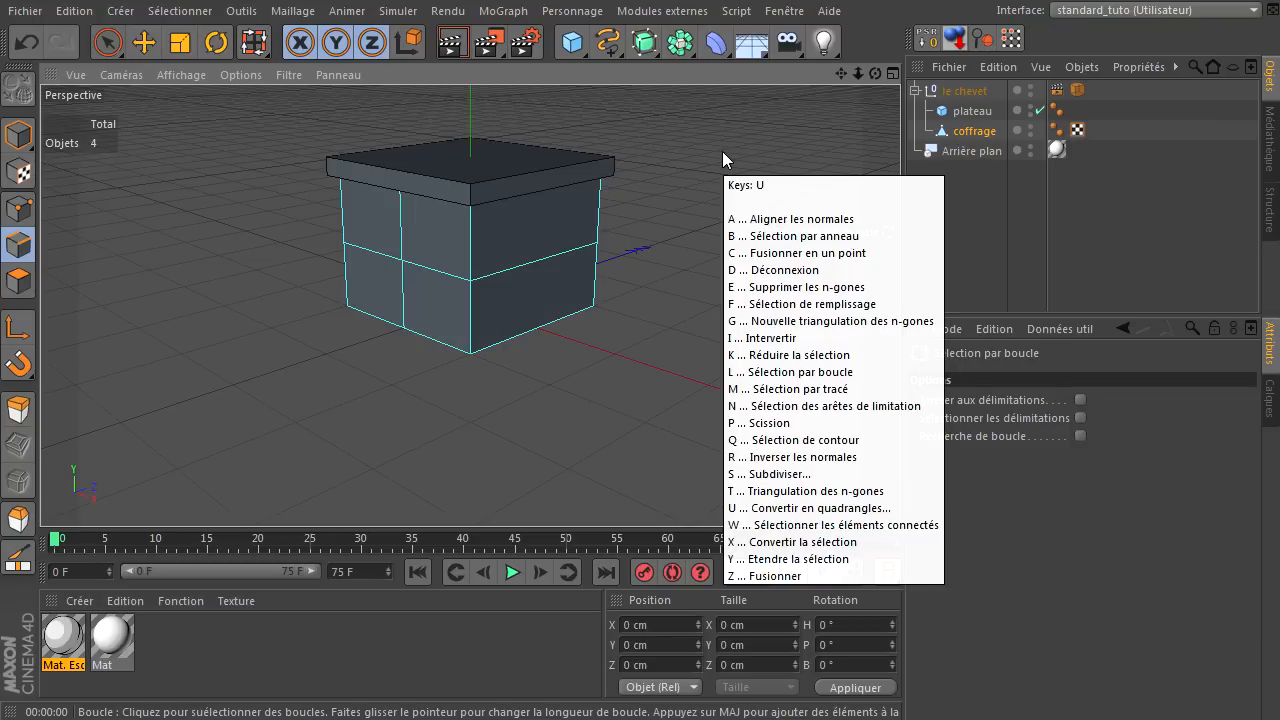
key(l)
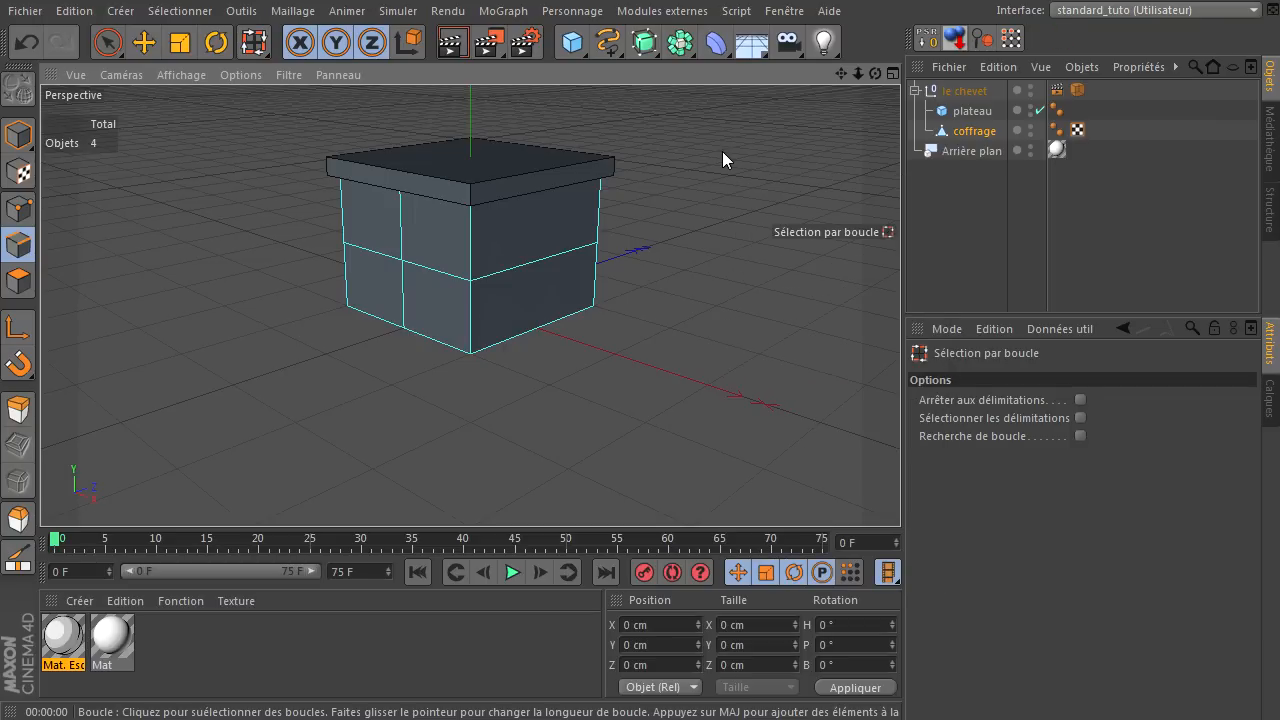
key(u)
key(l)
key(u)
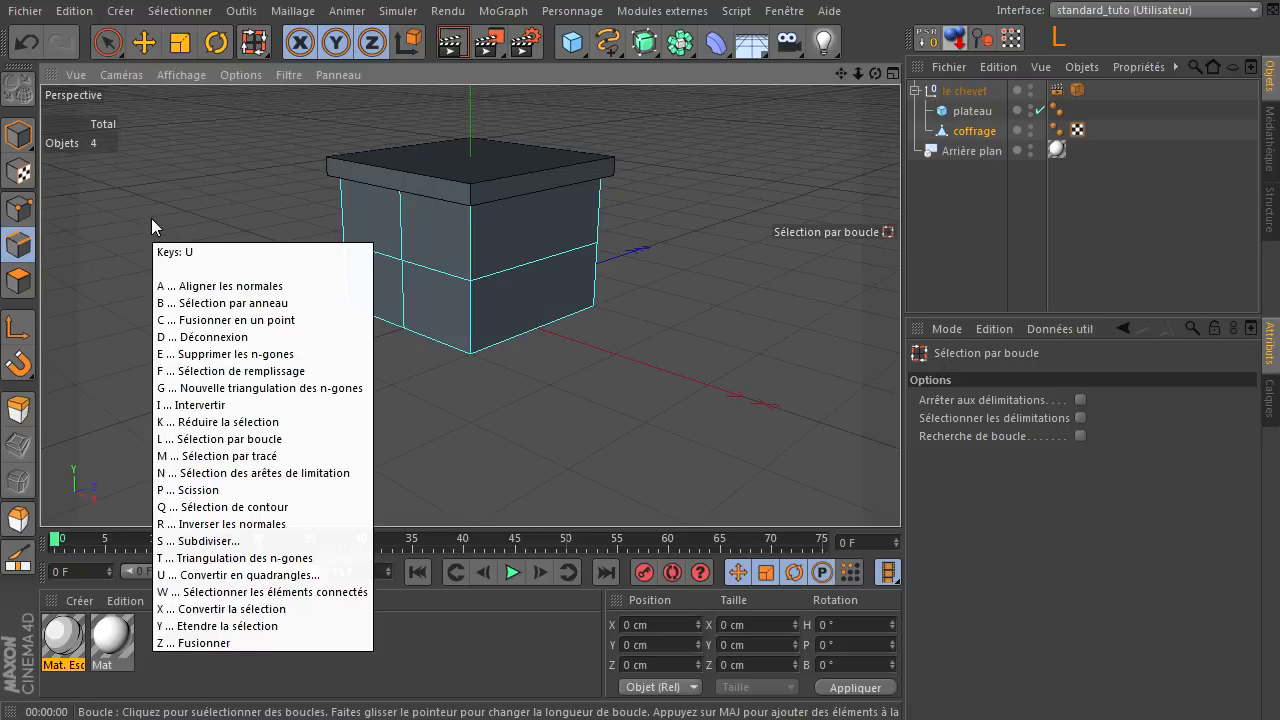
key(l)
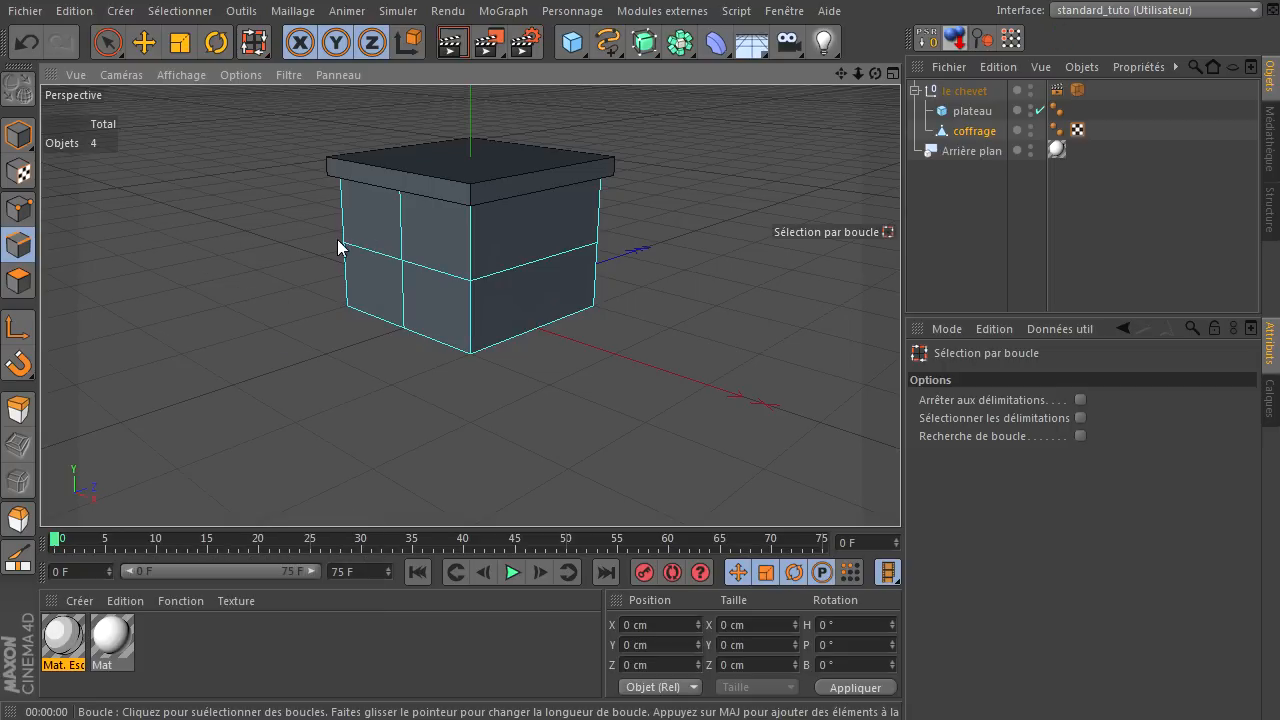
click(401, 211)
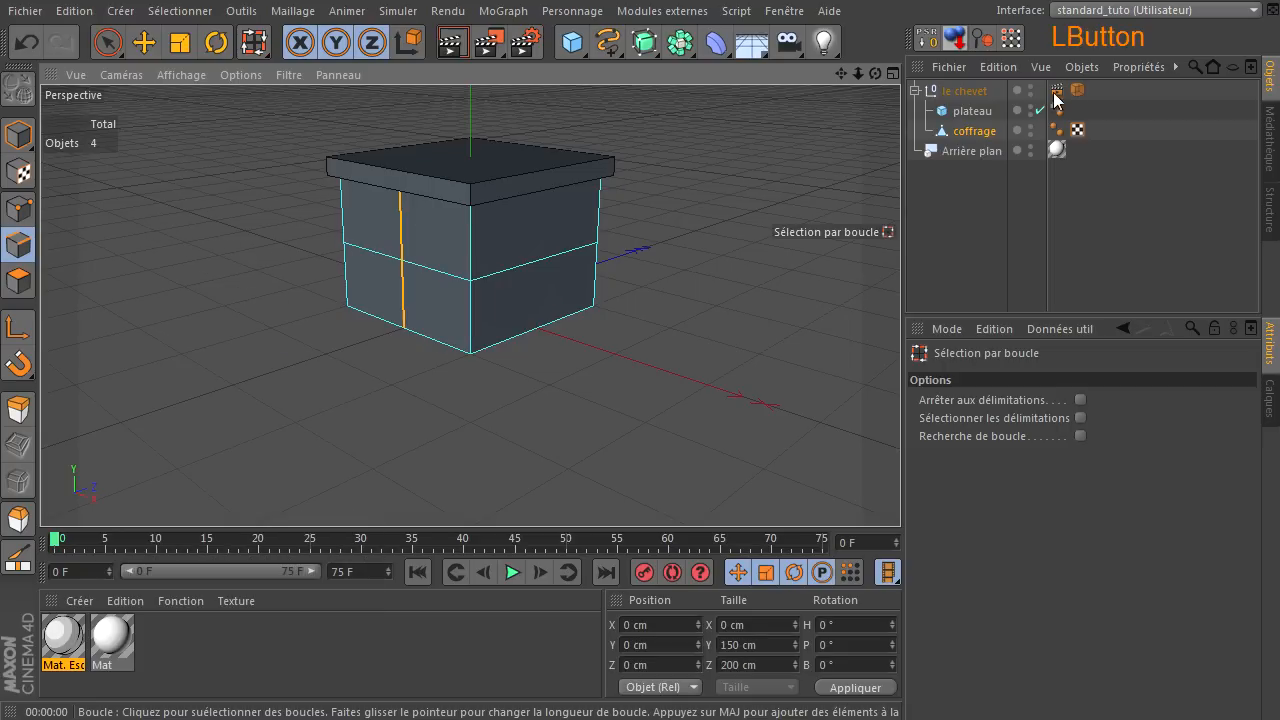
drag(884, 74, 899, 489)
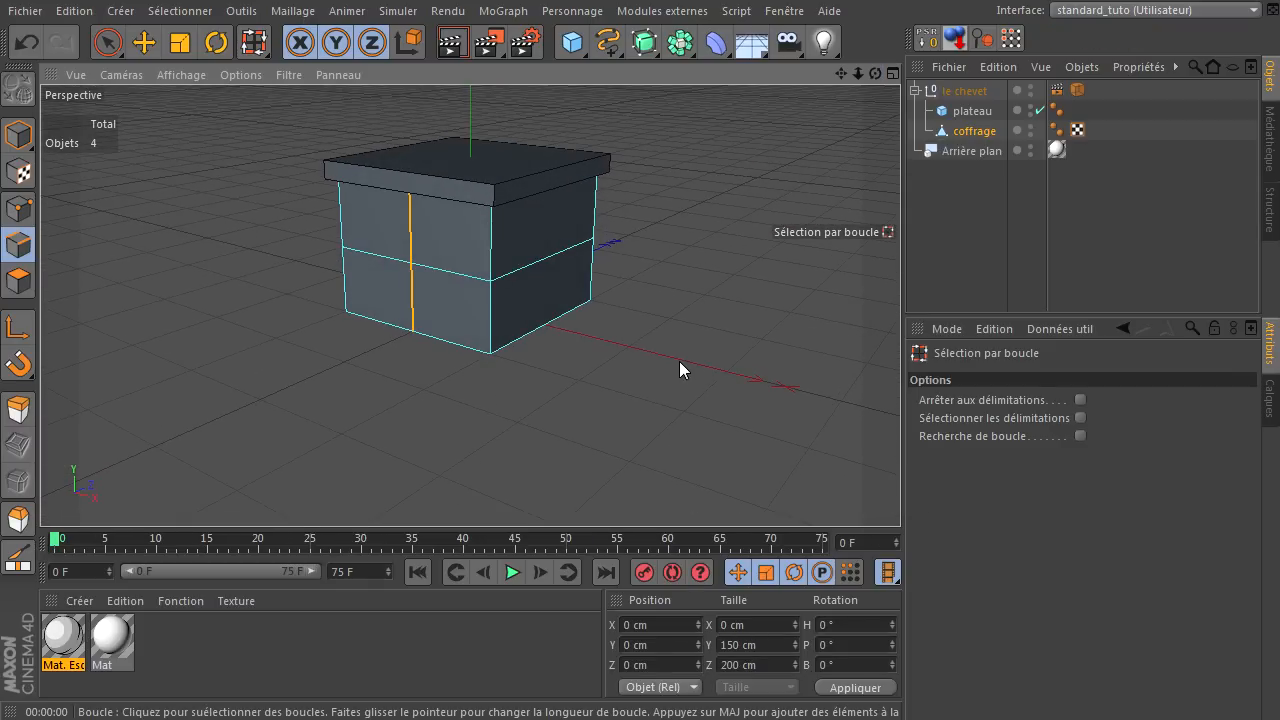
key(m)
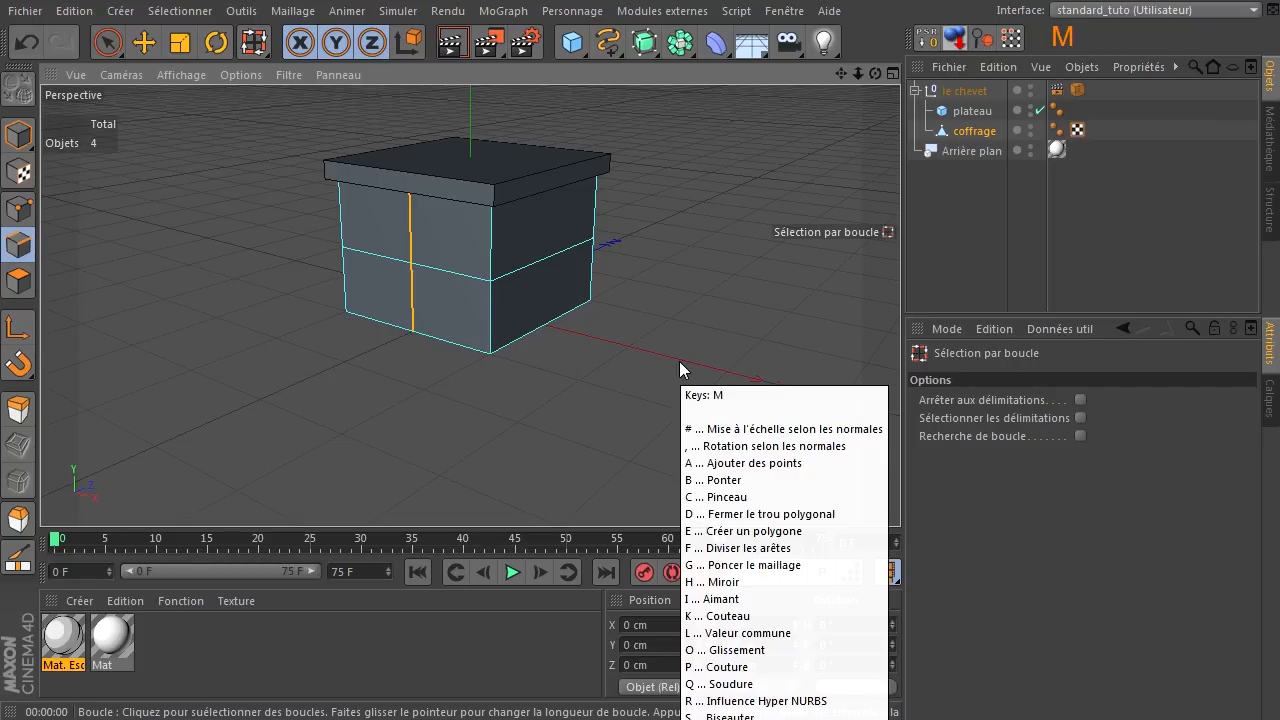
key(s)
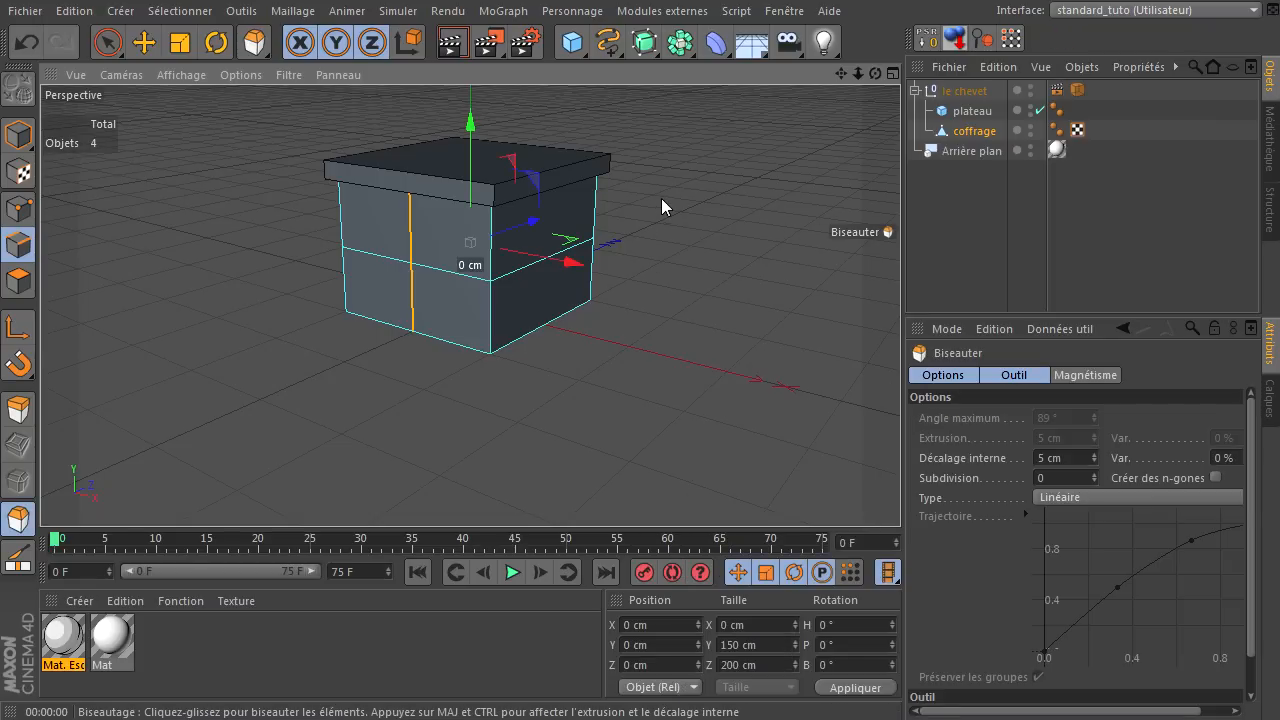
drag(702, 202, 900, 490)
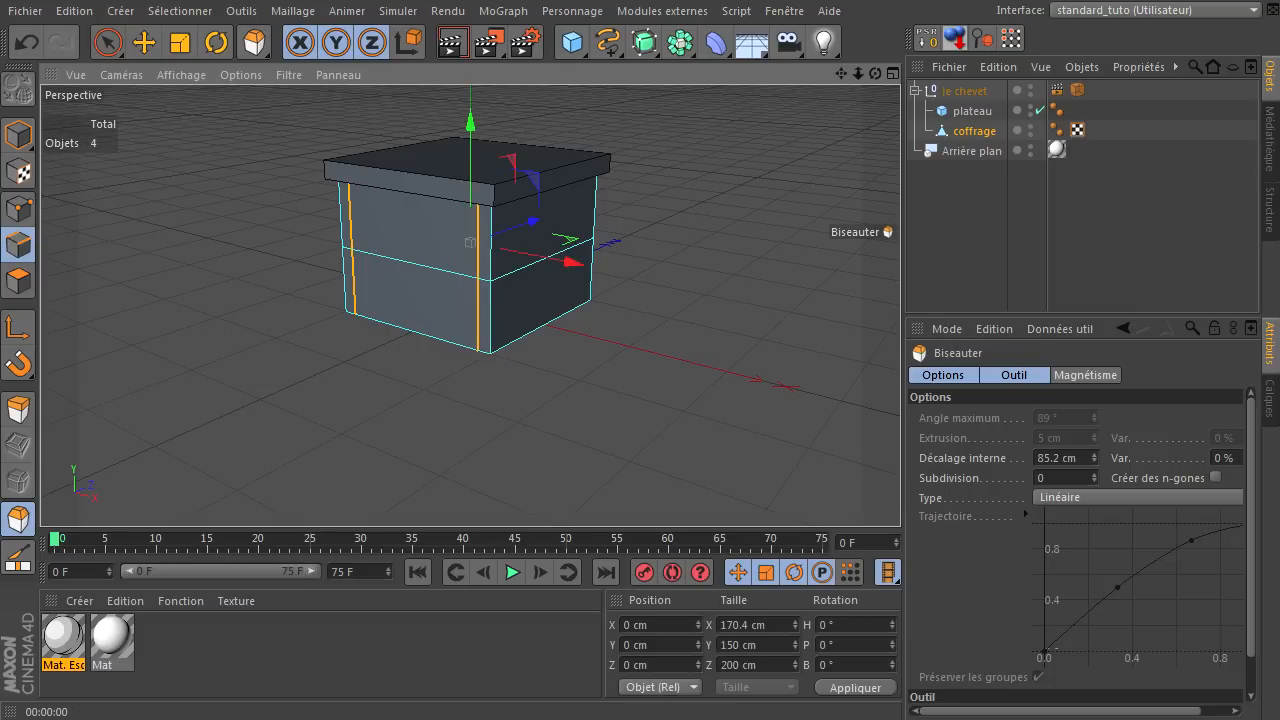
drag(877, 76, 900, 490)
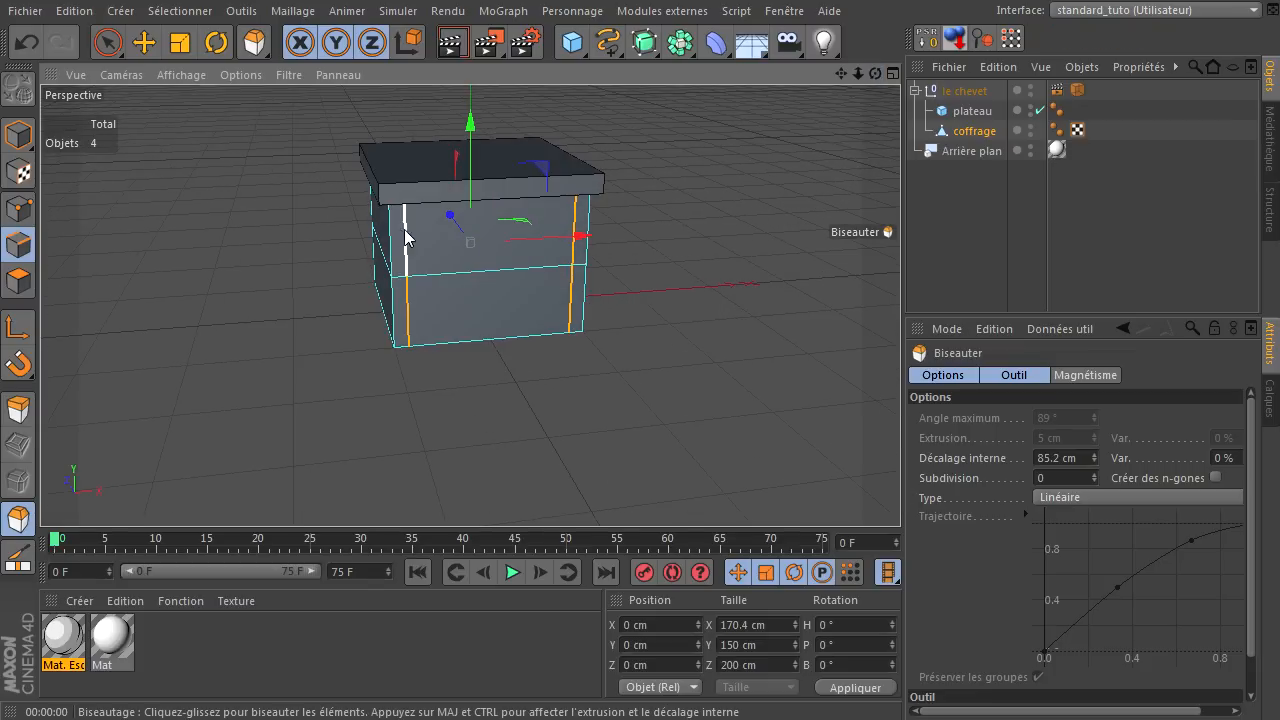
drag(877, 75, 900, 490)
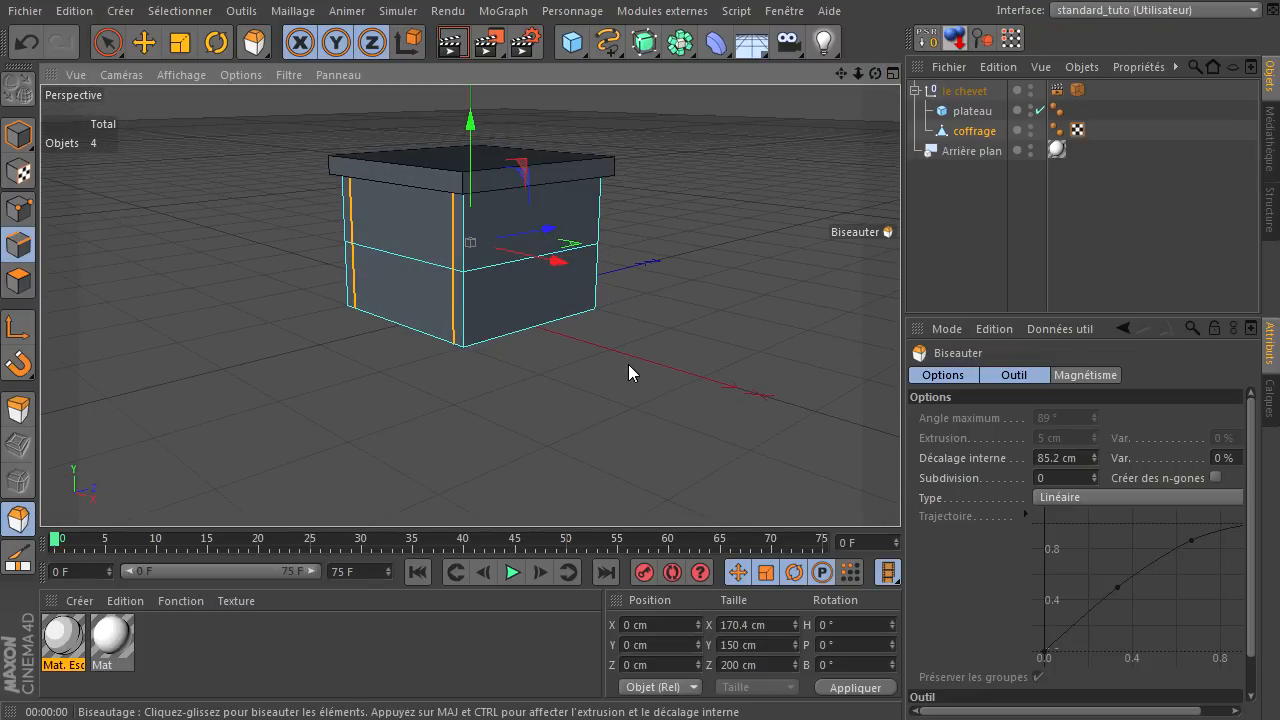
Loop-select the horizontal middle edges of "coffrage" and bevel them with an inner offset of about 36.1 cm
key(u)
key(l)
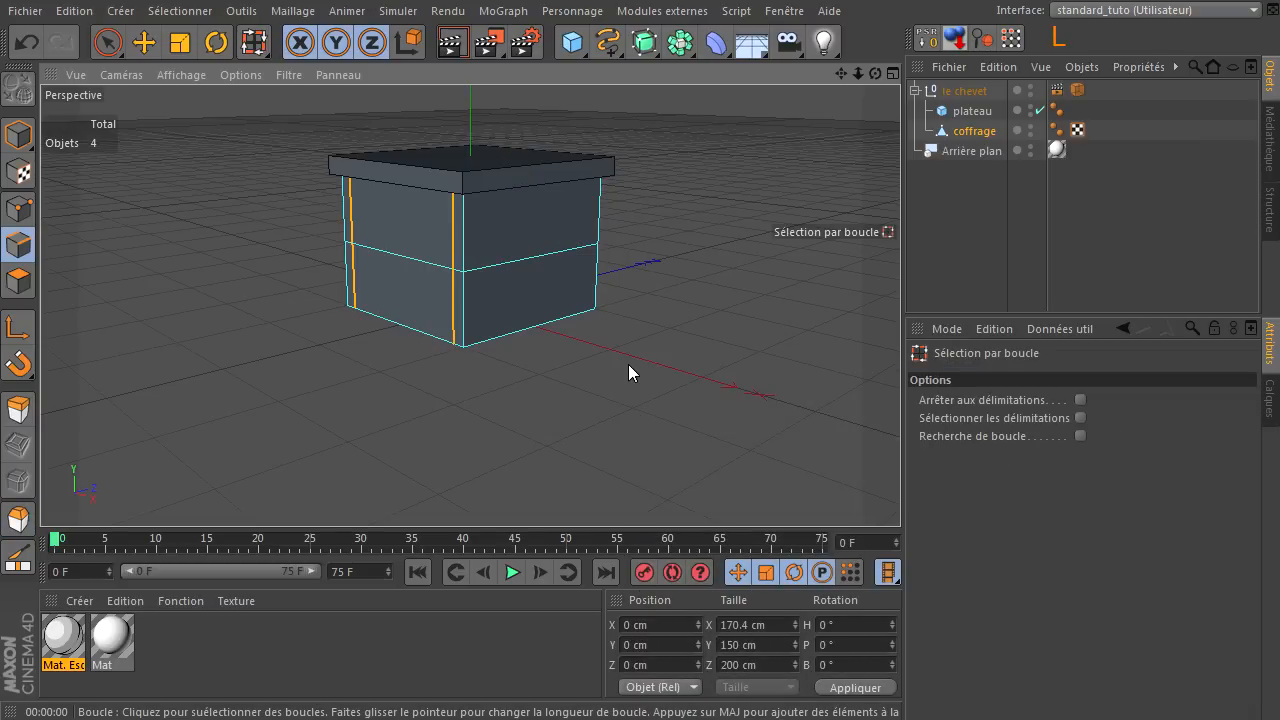
click(394, 263)
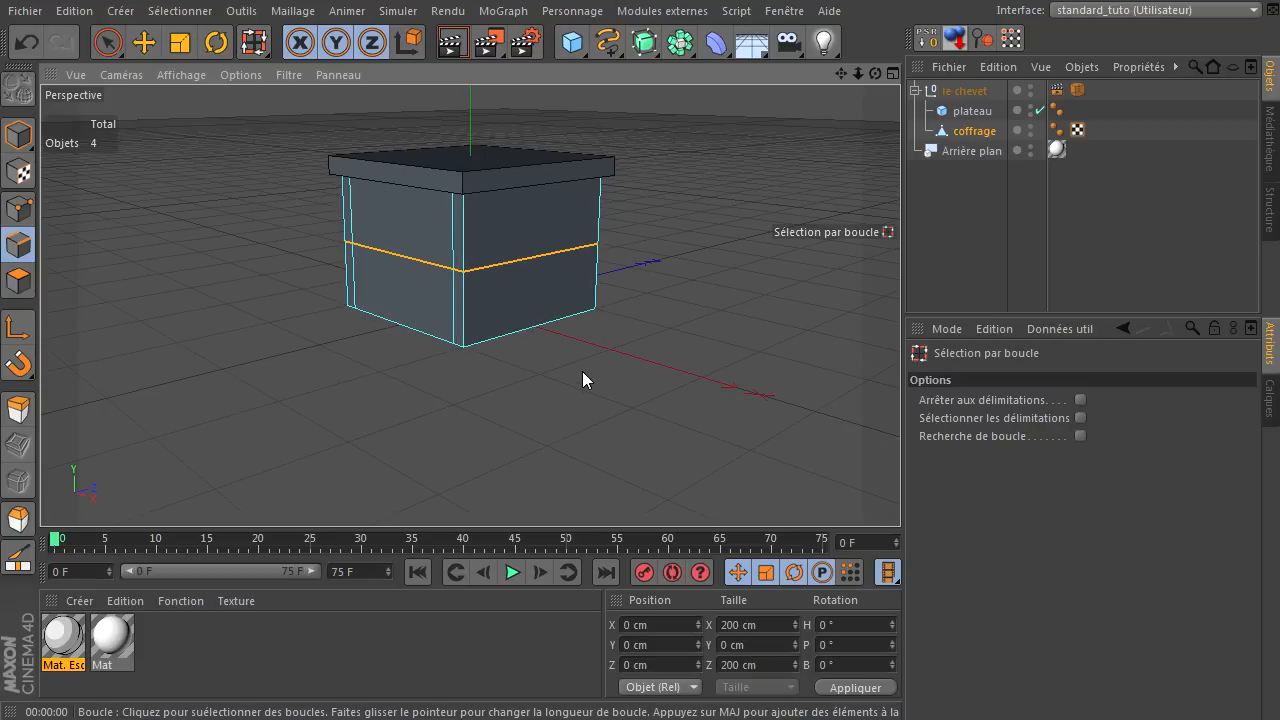
key(m)
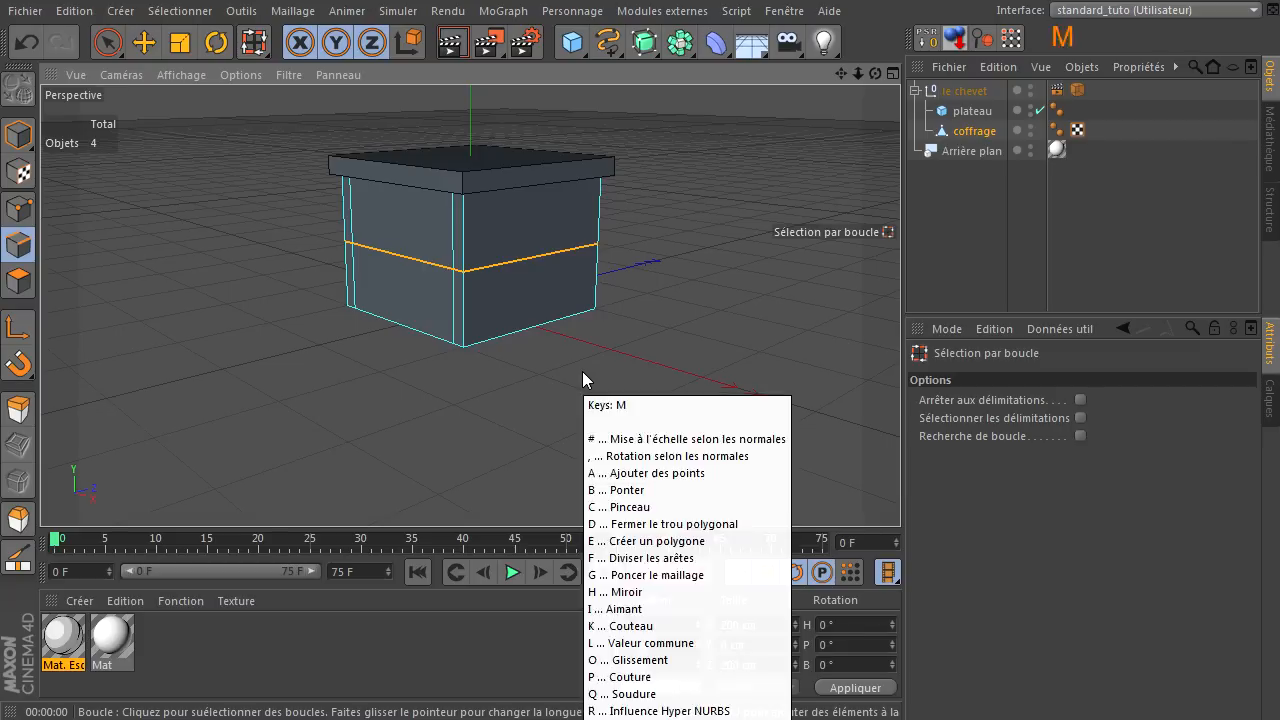
key(s)
drag(564, 390, 900, 490)
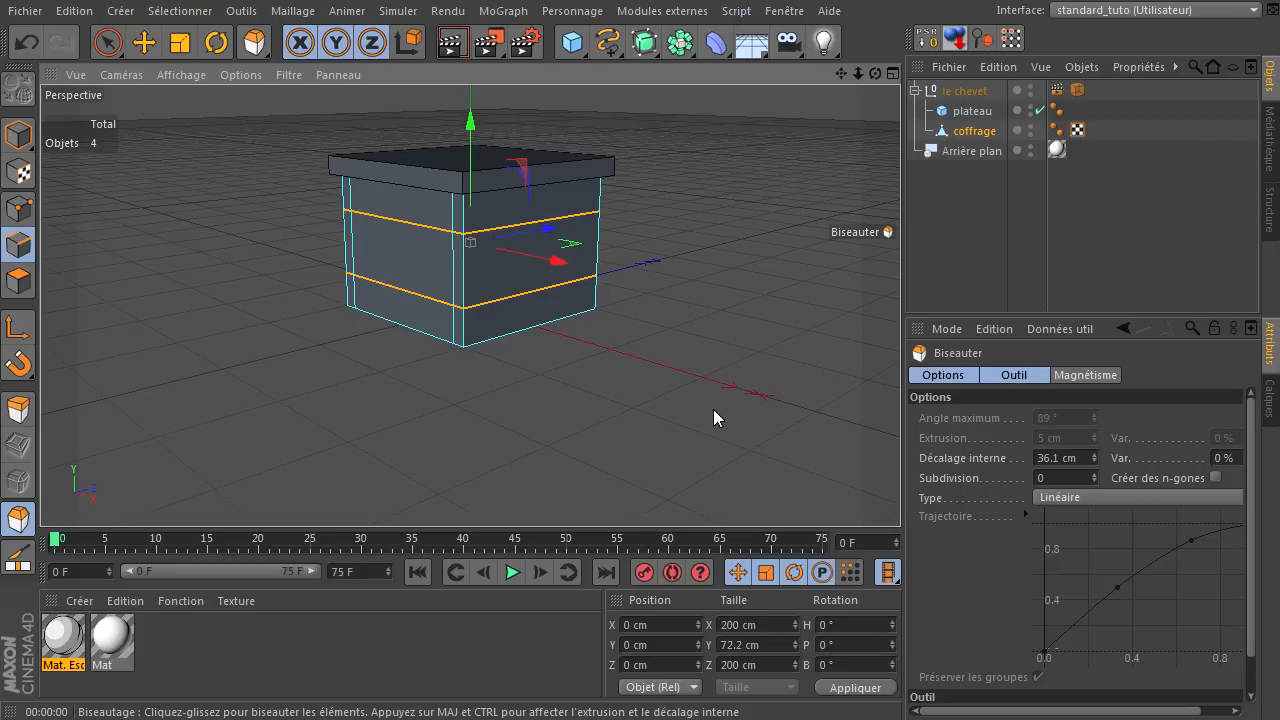
Bevel the two selected horizontal edge loops of "coffrage" again with an inner offset of about 28.9 cm
key(m)
key(s)
drag(900, 490, 900, 490)
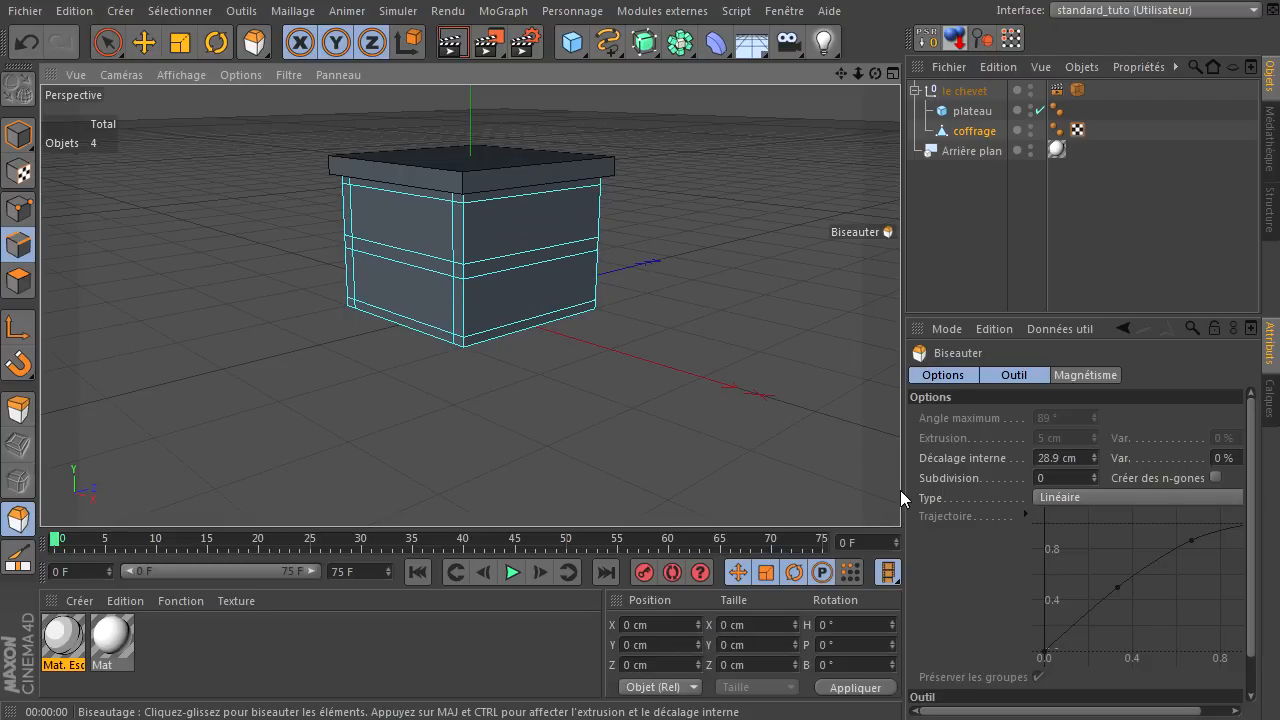
drag(900, 490, 900, 490)
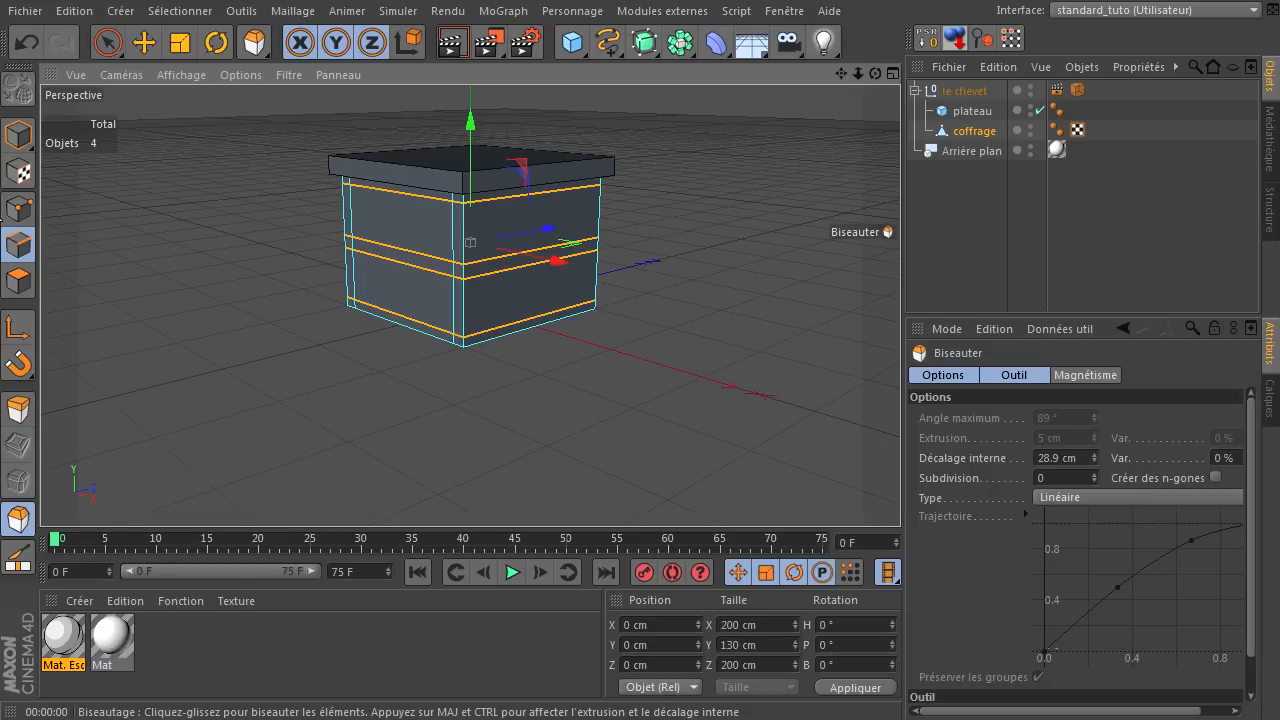
Select the large lower front polygon of "coffrage" in polygon mode and delete it to open the lower compartment
click(108, 45)
mouse_move(875, 74)
mouse_down()
mouse_move(862, 76)
mouse_move(873, 78)
mouse_up()
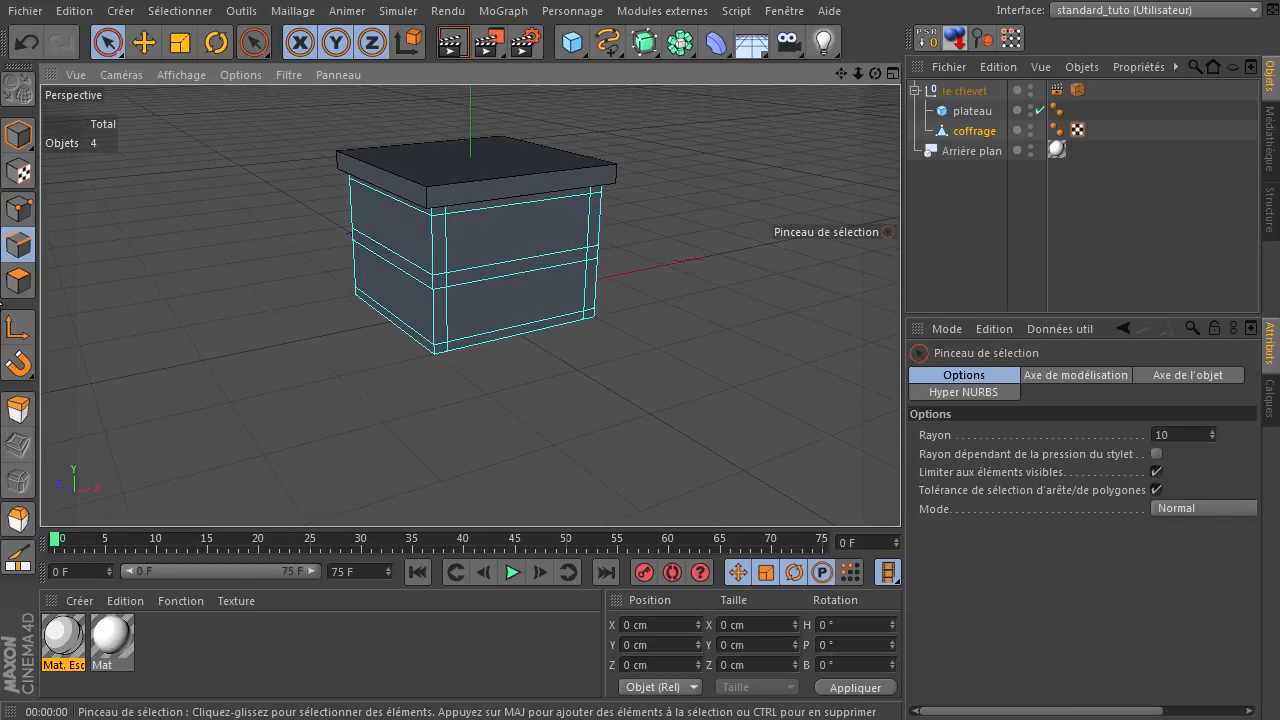
click(18, 281)
click(554, 235)
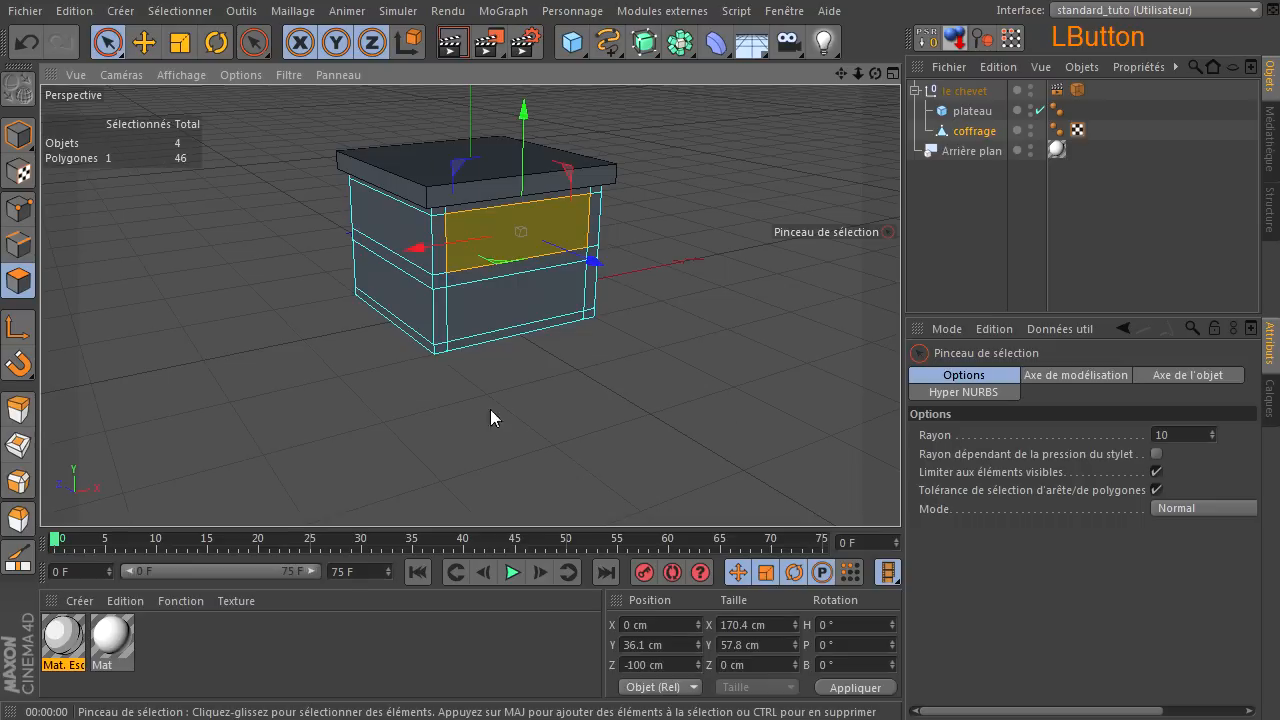
click(523, 303)
click(750, 427)
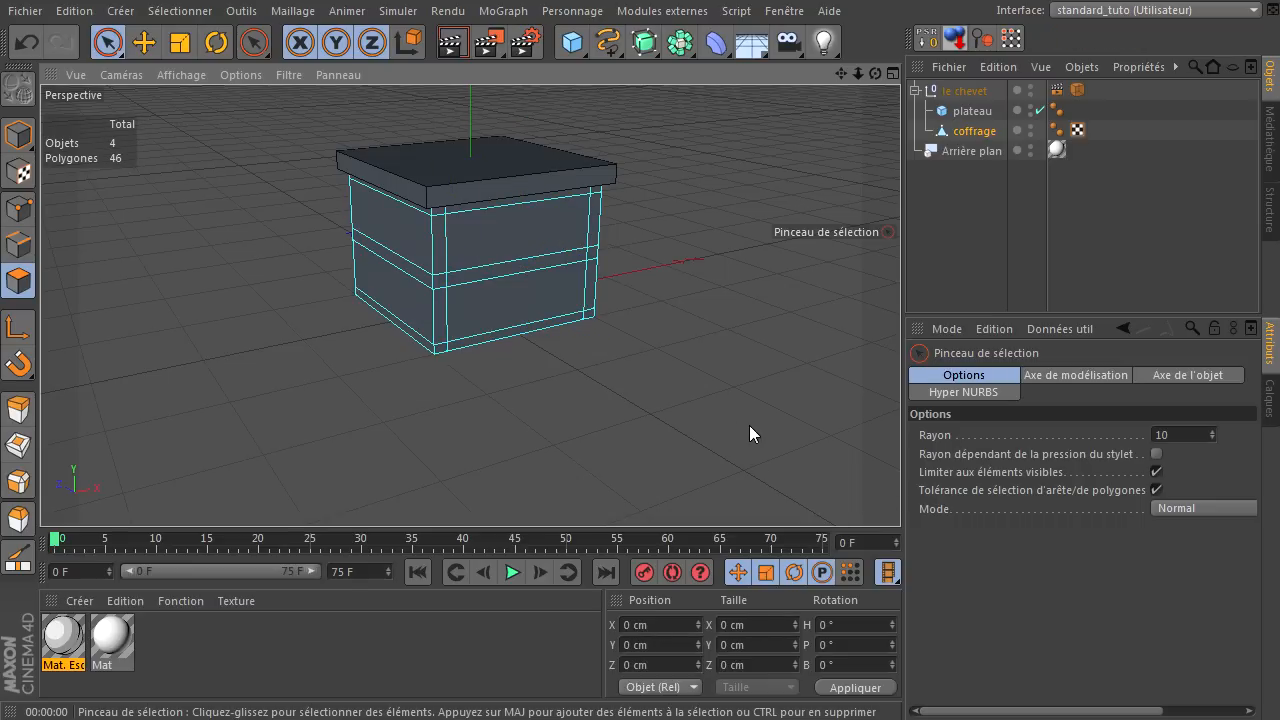
click(486, 311)
key(Delete)
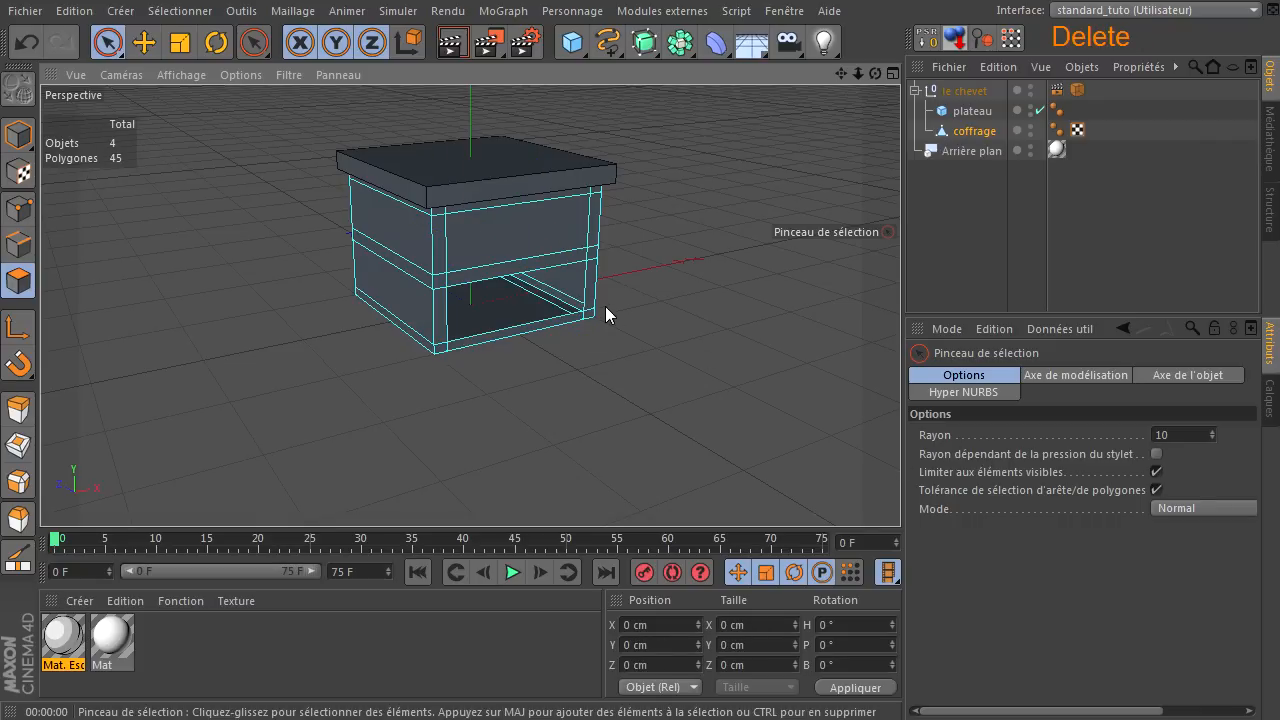
Select the large upper front polygon of "coffrage" and split it into a separate object with Scission
click(527, 235)
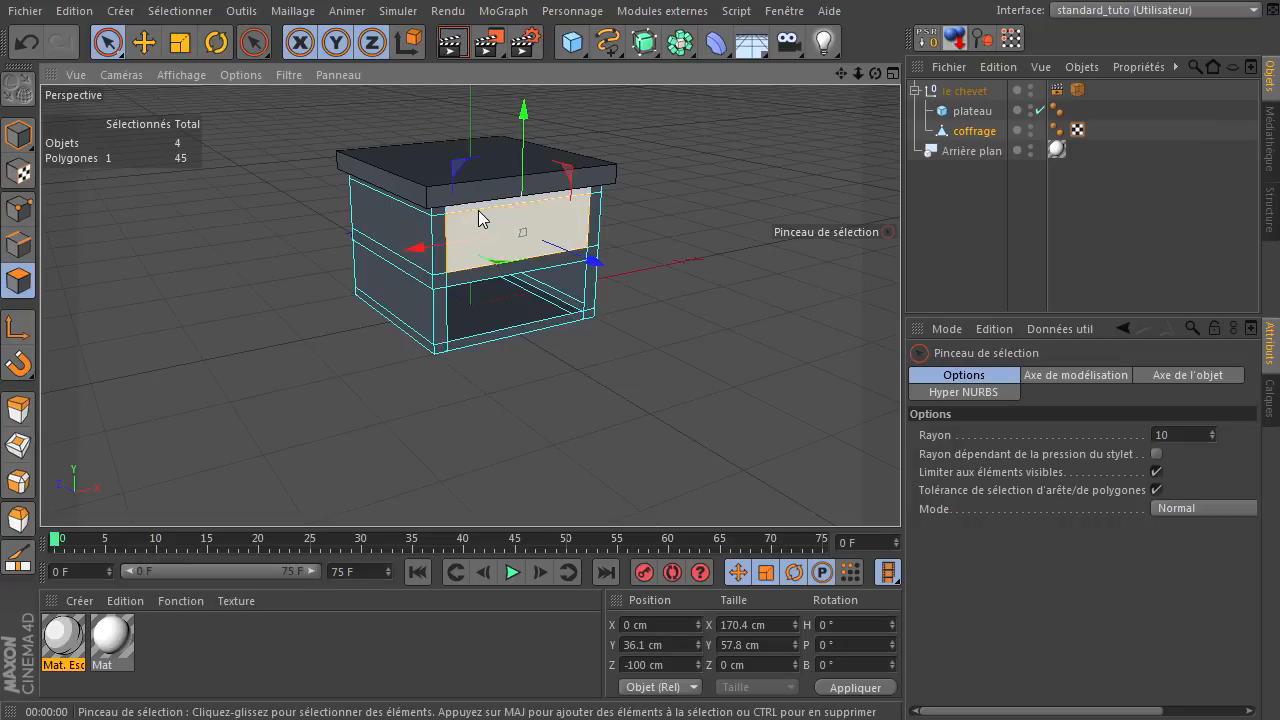
scroll(736, 309, up, 2)
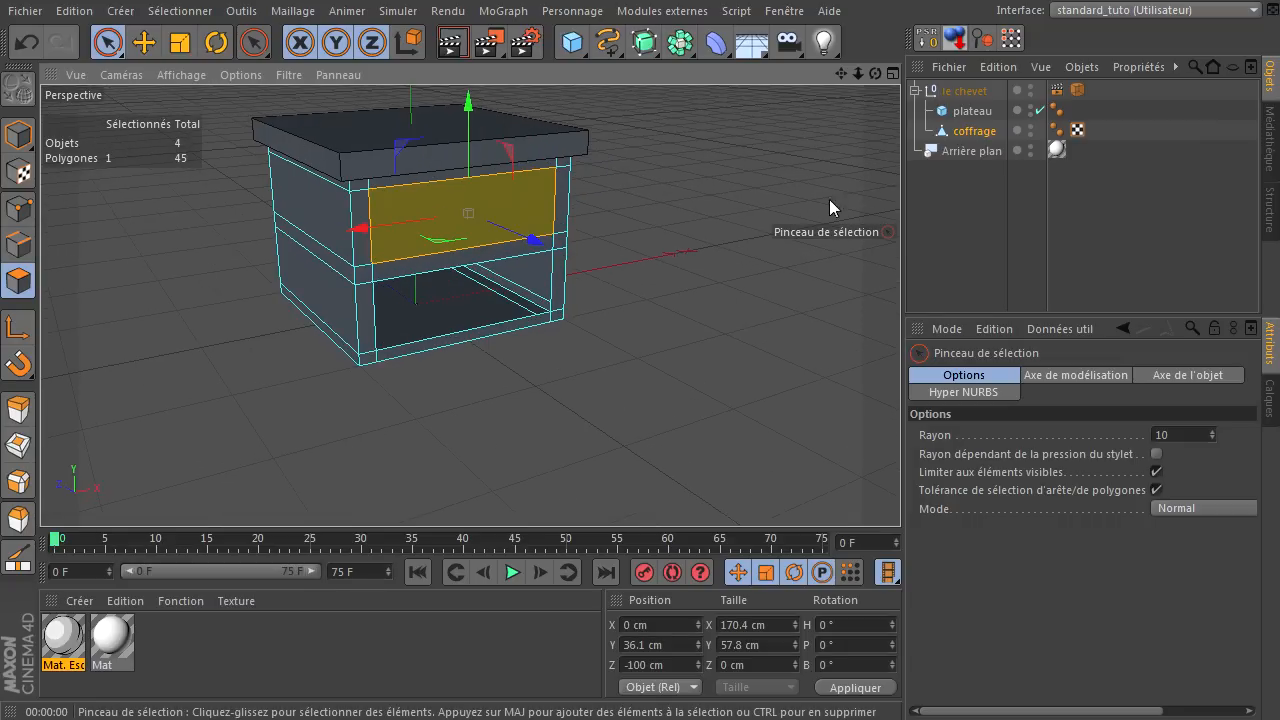
drag(841, 73, 900, 490)
drag(877, 73, 900, 490)
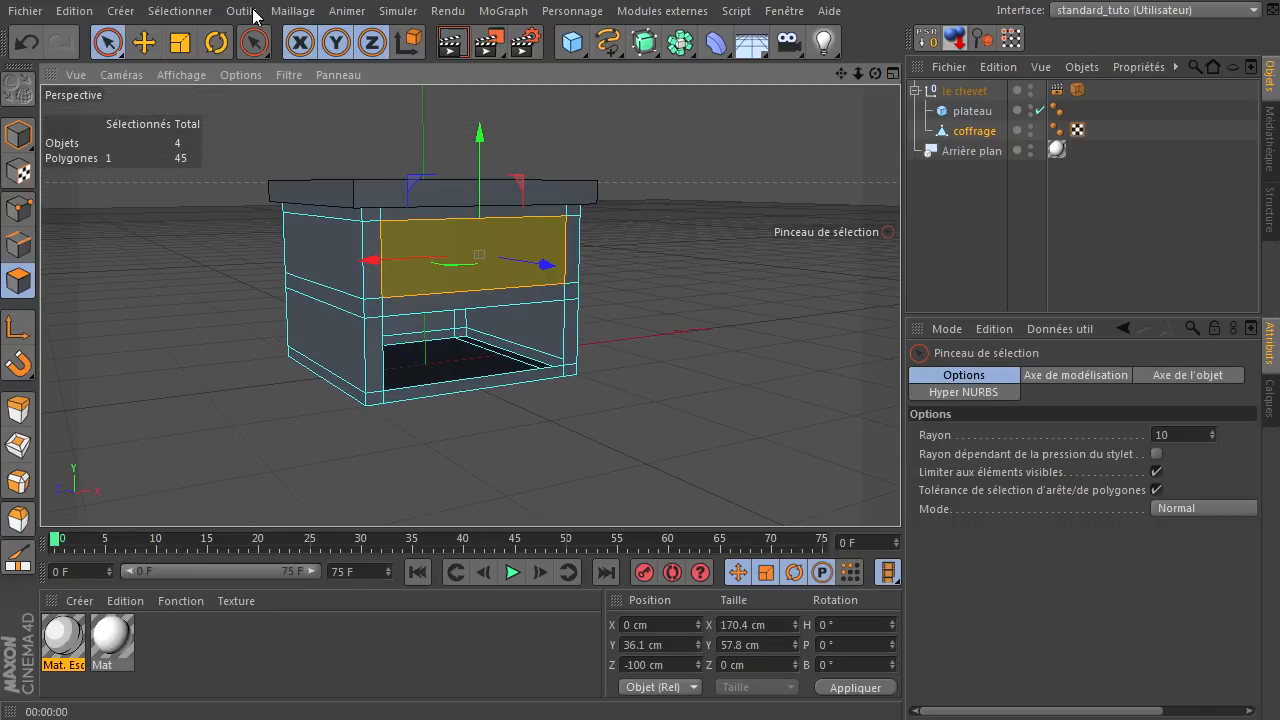
click(292, 11)
mouse_move(306, 61)
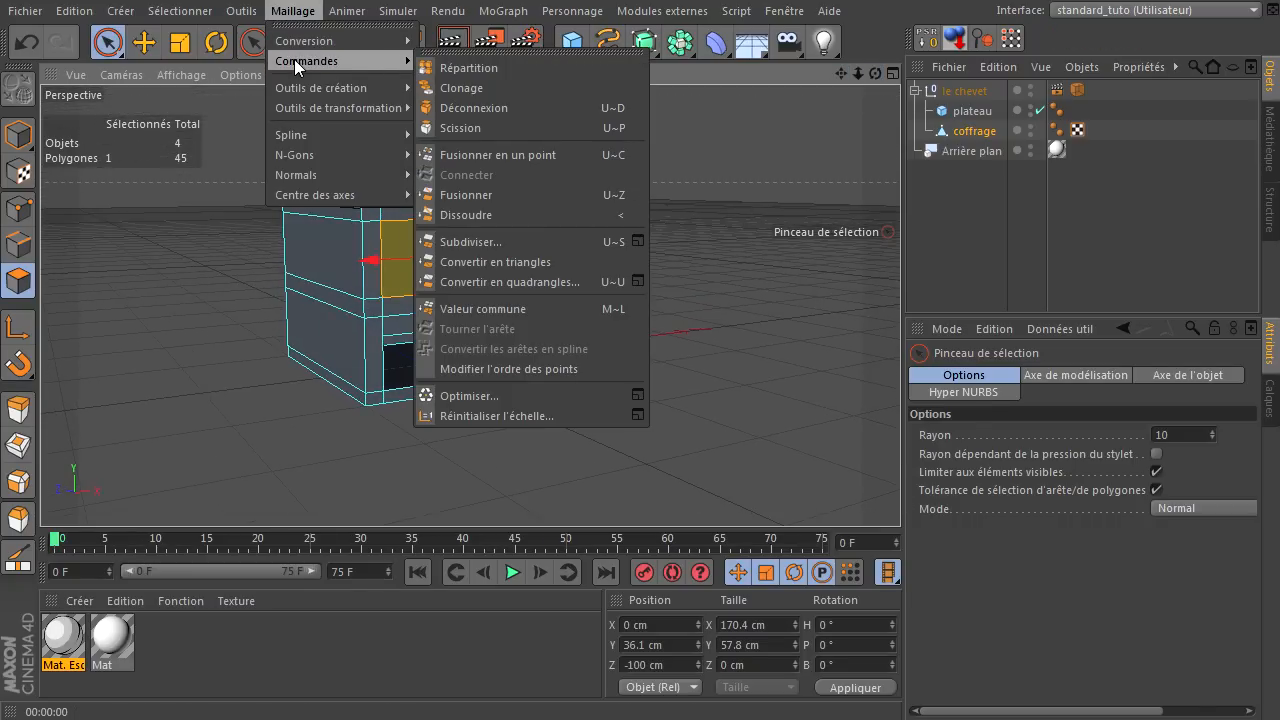
click(621, 131)
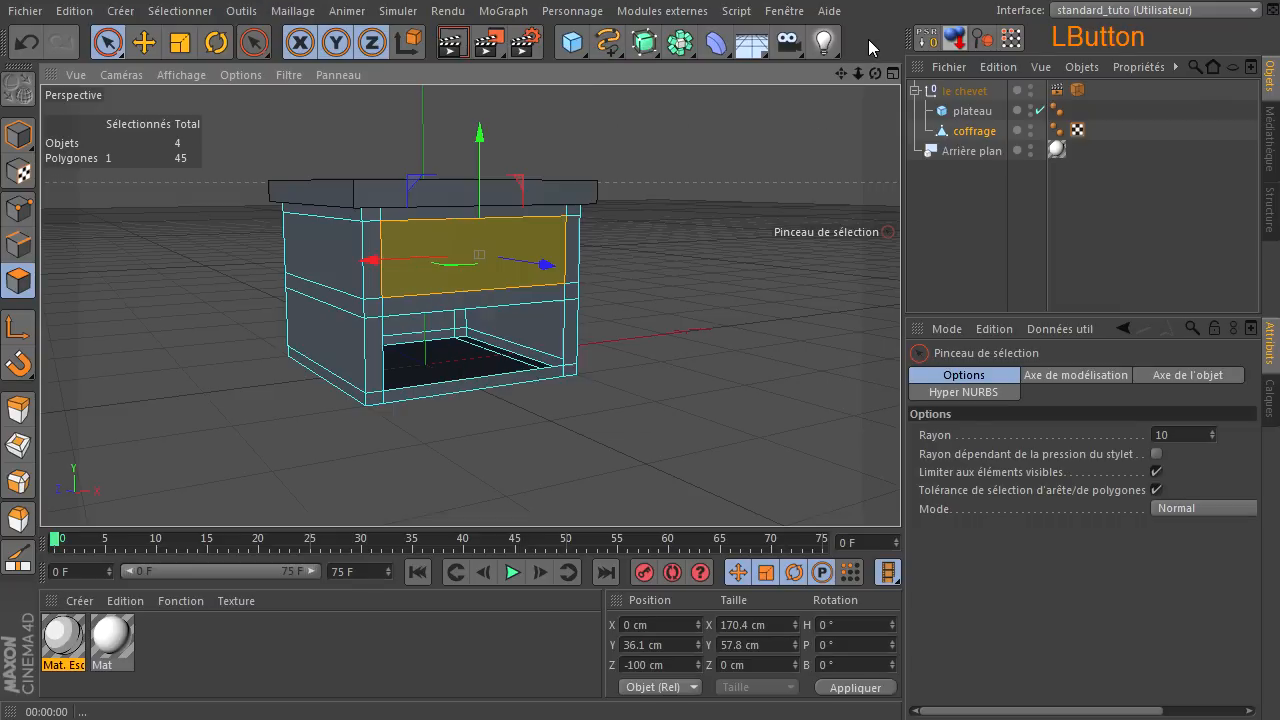
right_click(600, 117)
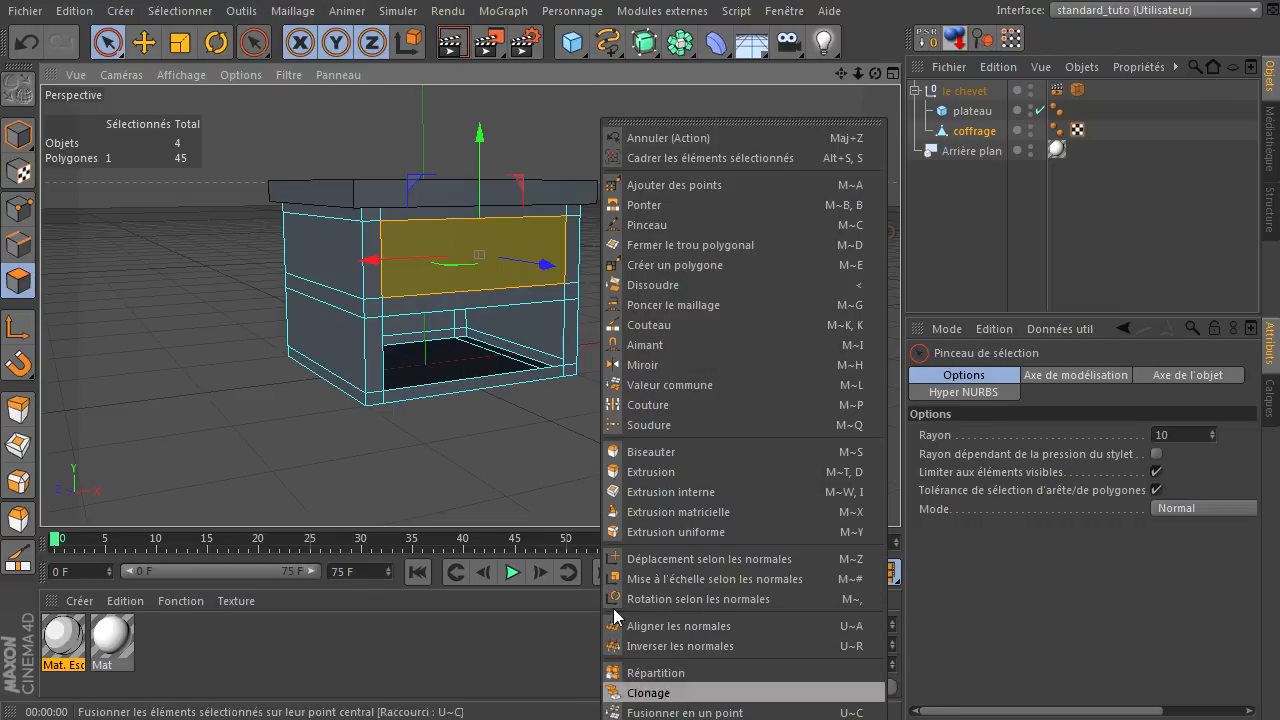
click(279, 22)
click(292, 11)
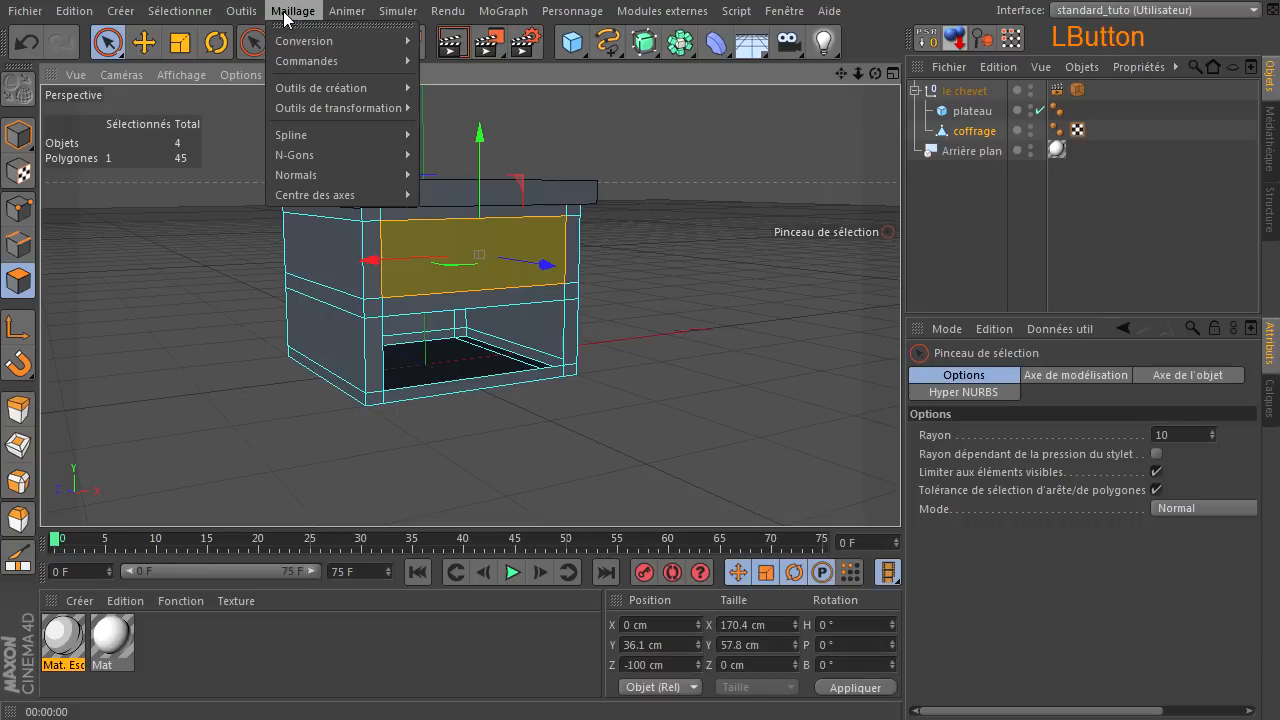
mouse_move(298, 61)
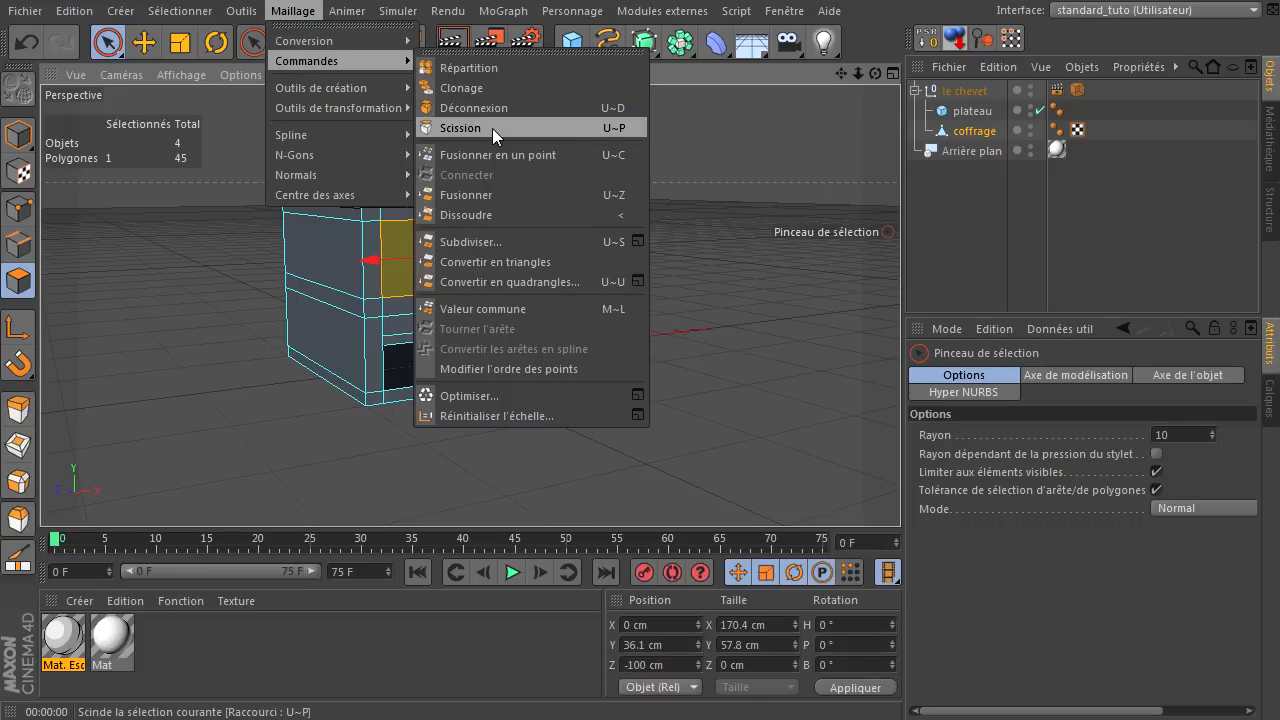
click(492, 128)
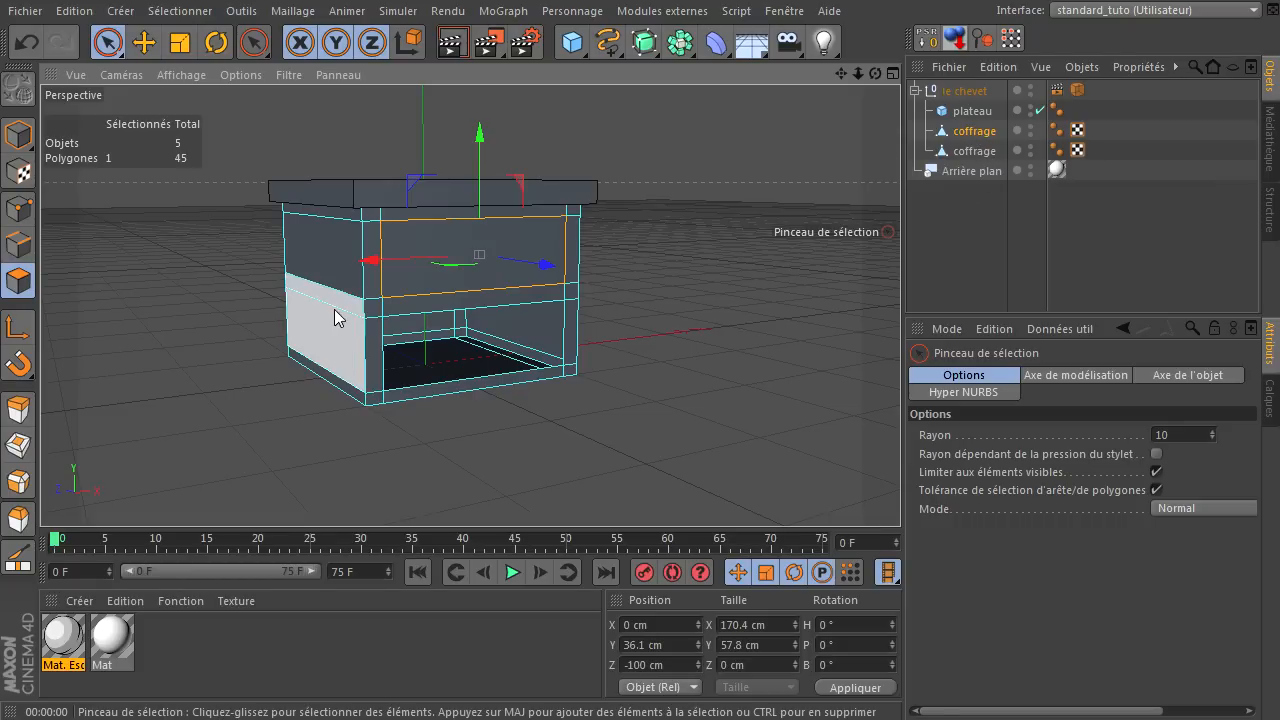
Delete the upper front polygon that is still selected in the original "coffrage" object
click(982, 151)
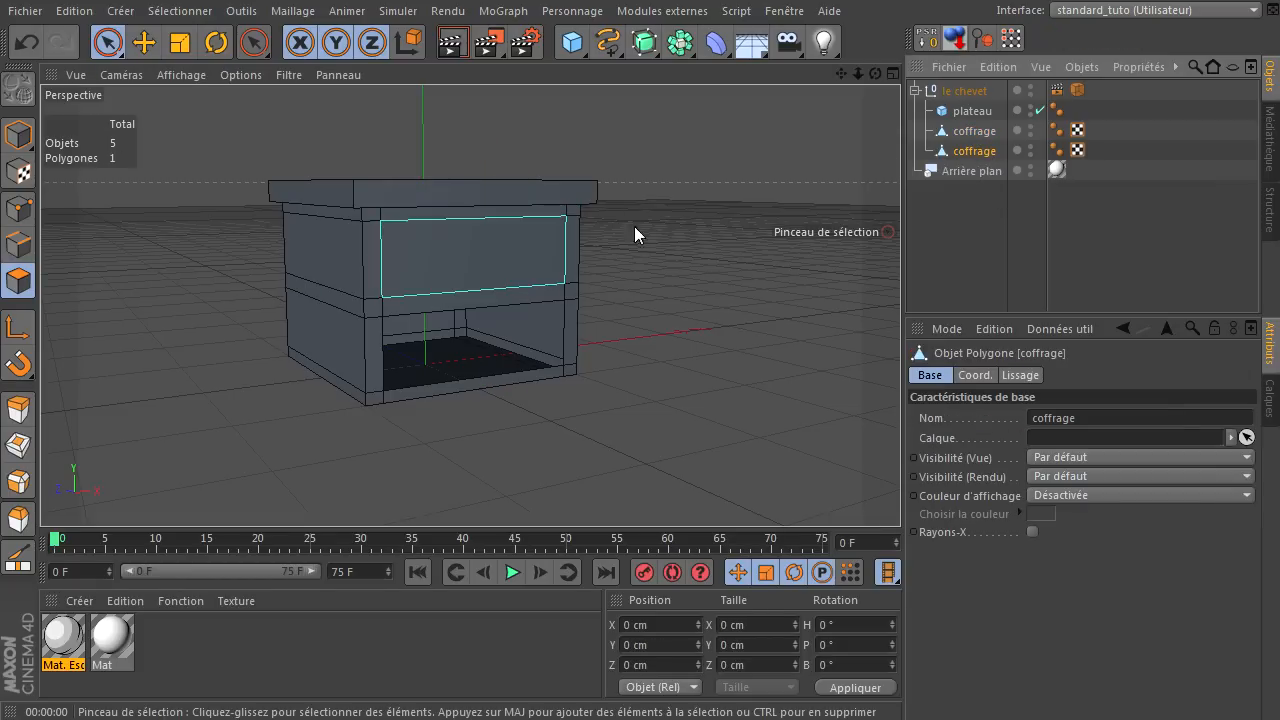
click(970, 136)
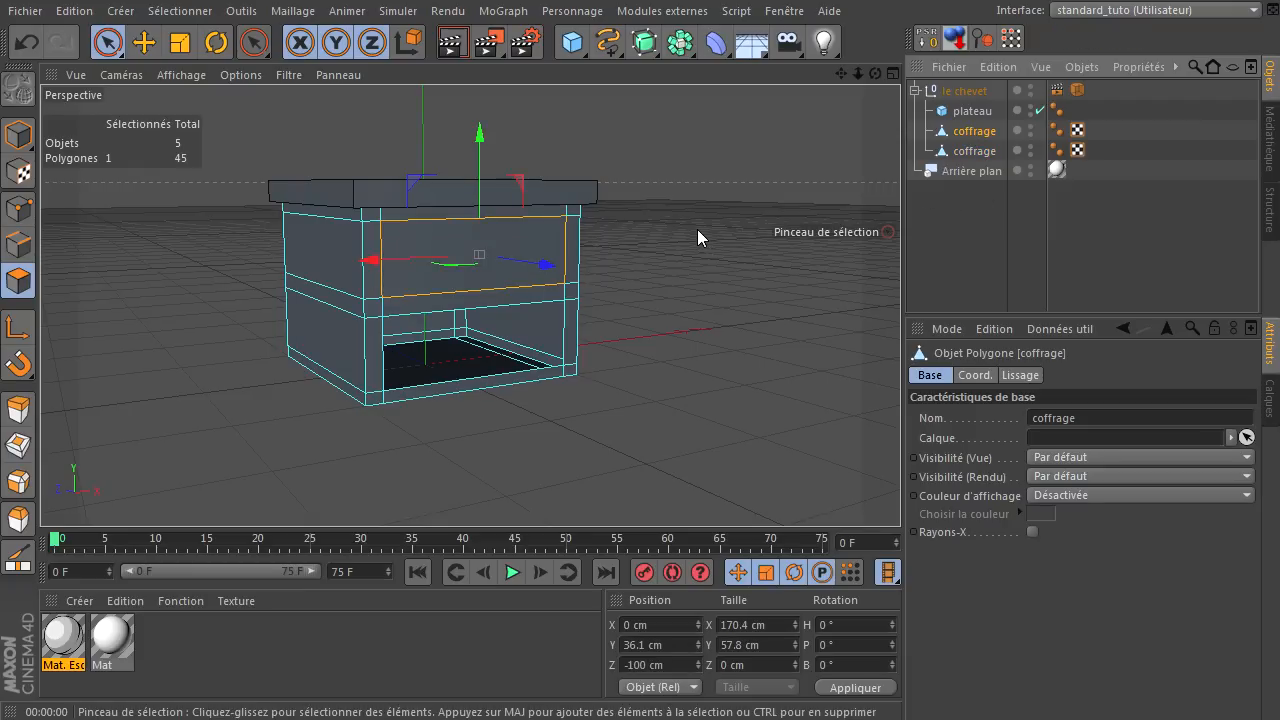
key(Delete)
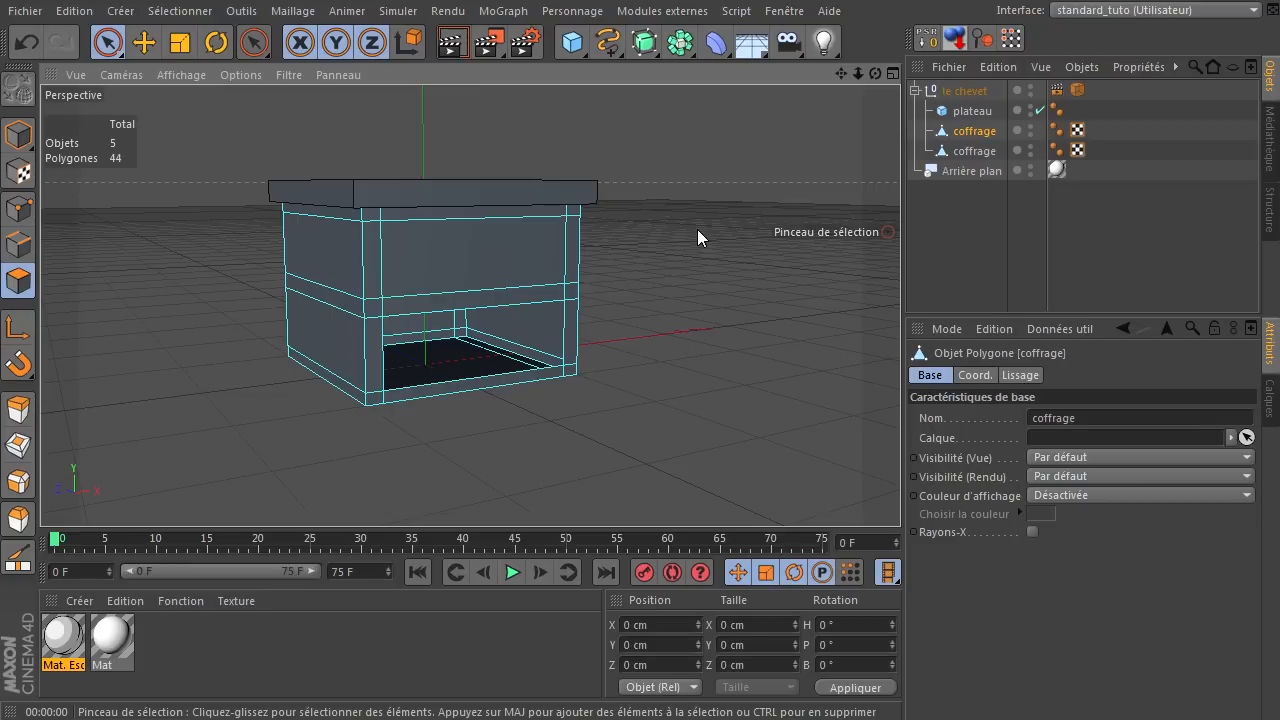
Rename the split-off front panel object, the second "coffrage", as "tiroir"
click(108, 42)
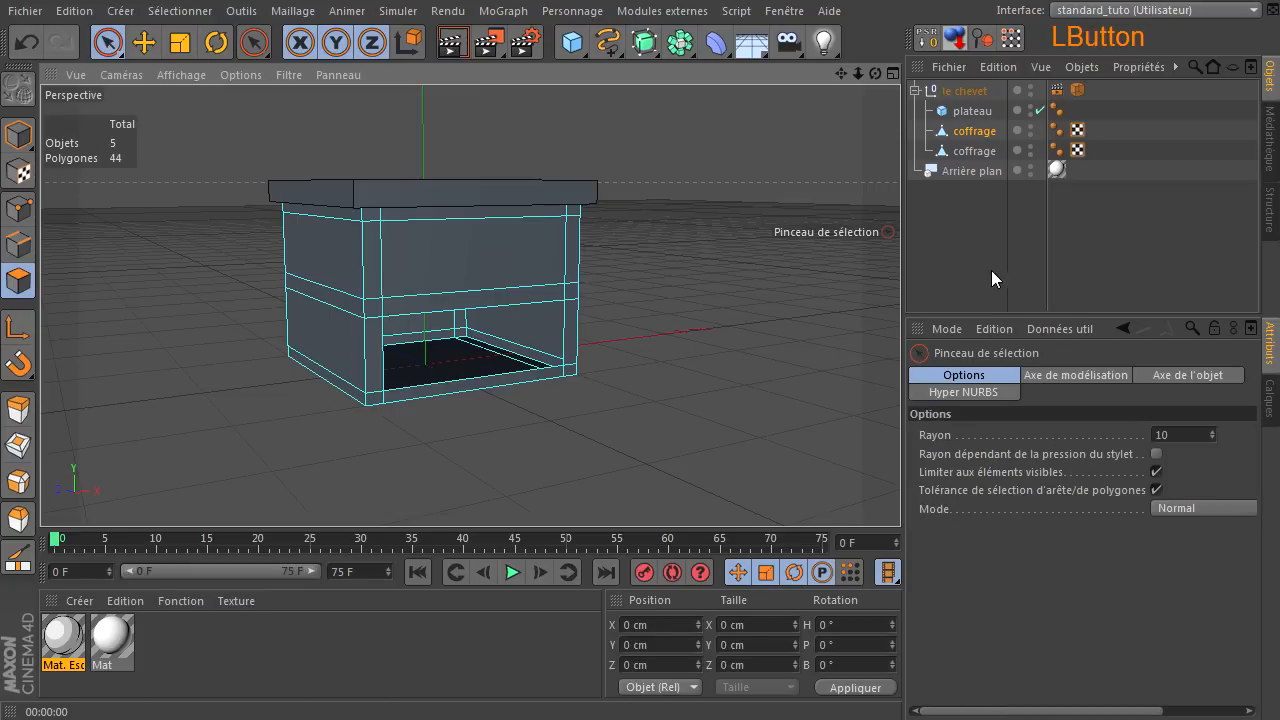
click(986, 136)
click(986, 152)
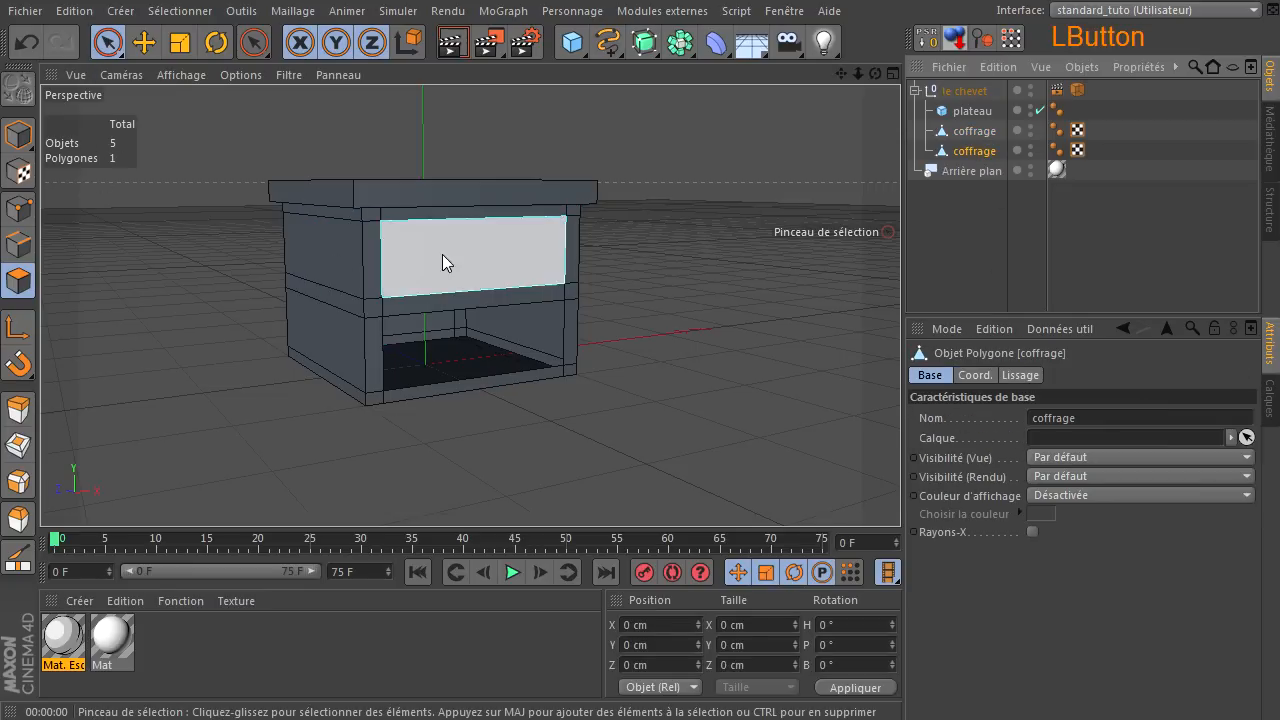
double_click(980, 152)
text(tiroir)
key(Return)
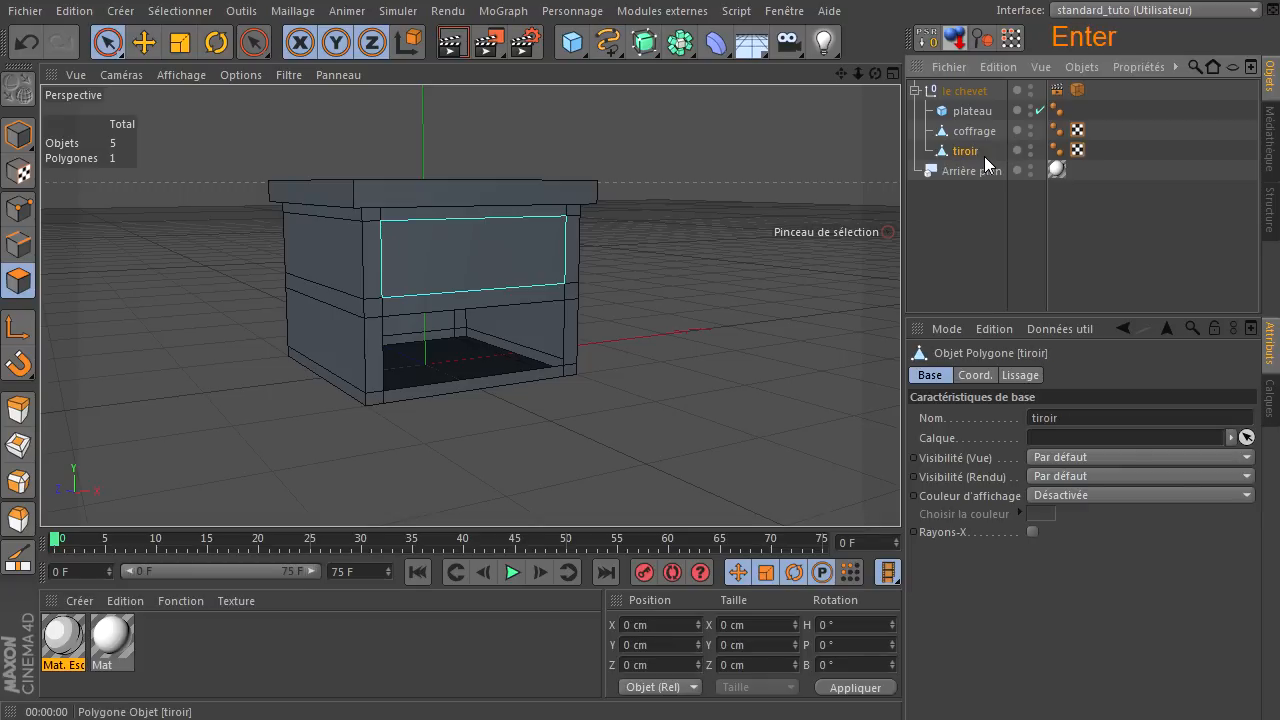
In model mode, temporarily hide "tiroir" in the viewport to examine the upper opening, and restore its default visibility
click(504, 280)
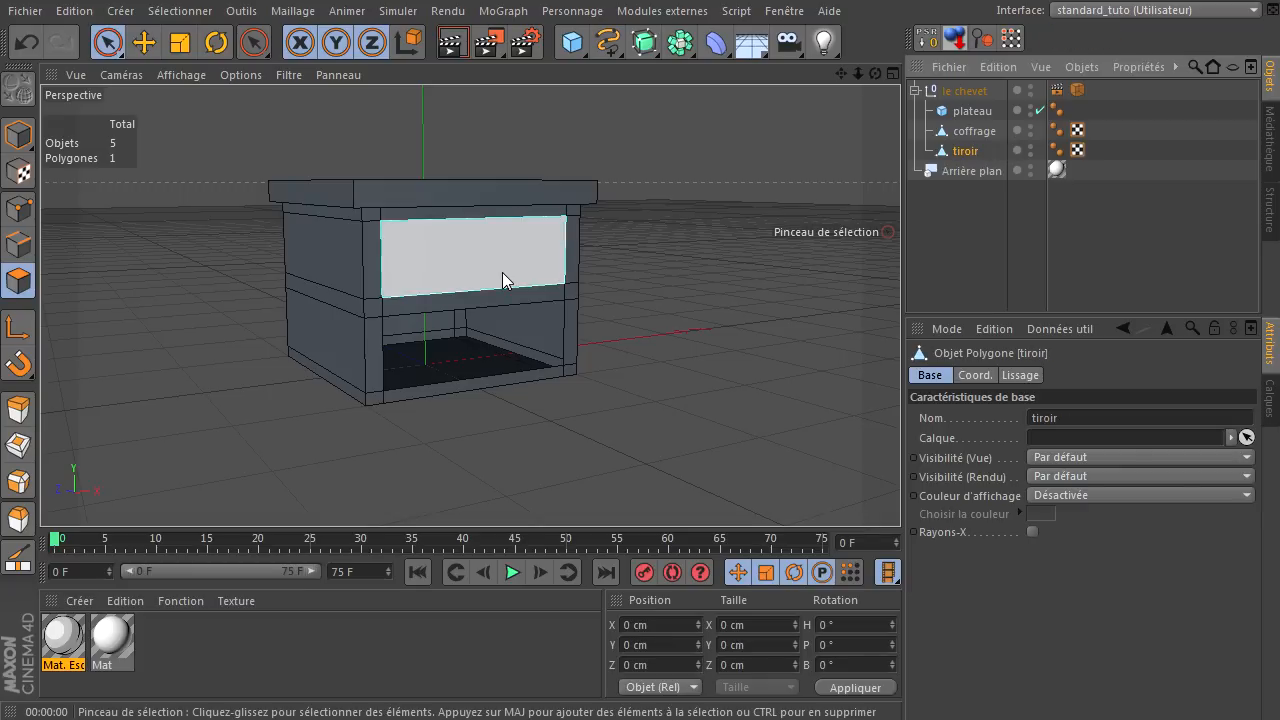
click(18, 135)
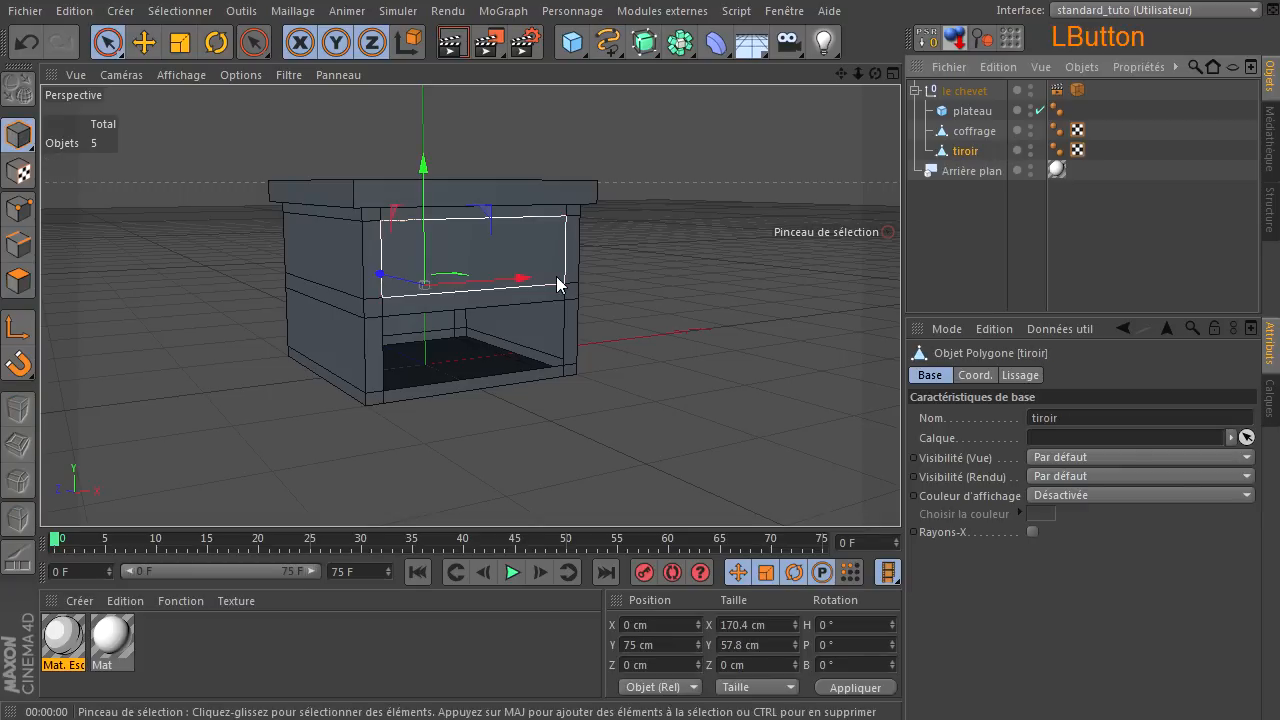
click(1029, 147)
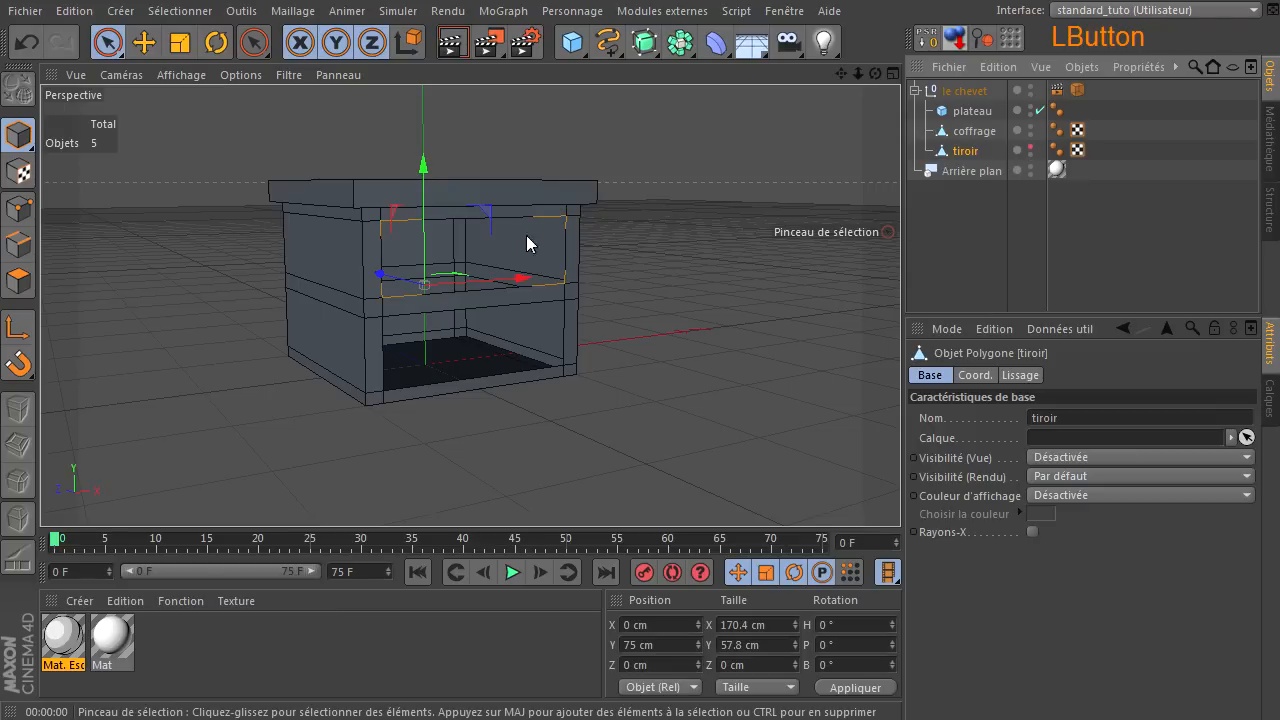
drag(875, 75, 430, 290)
click(1030, 152)
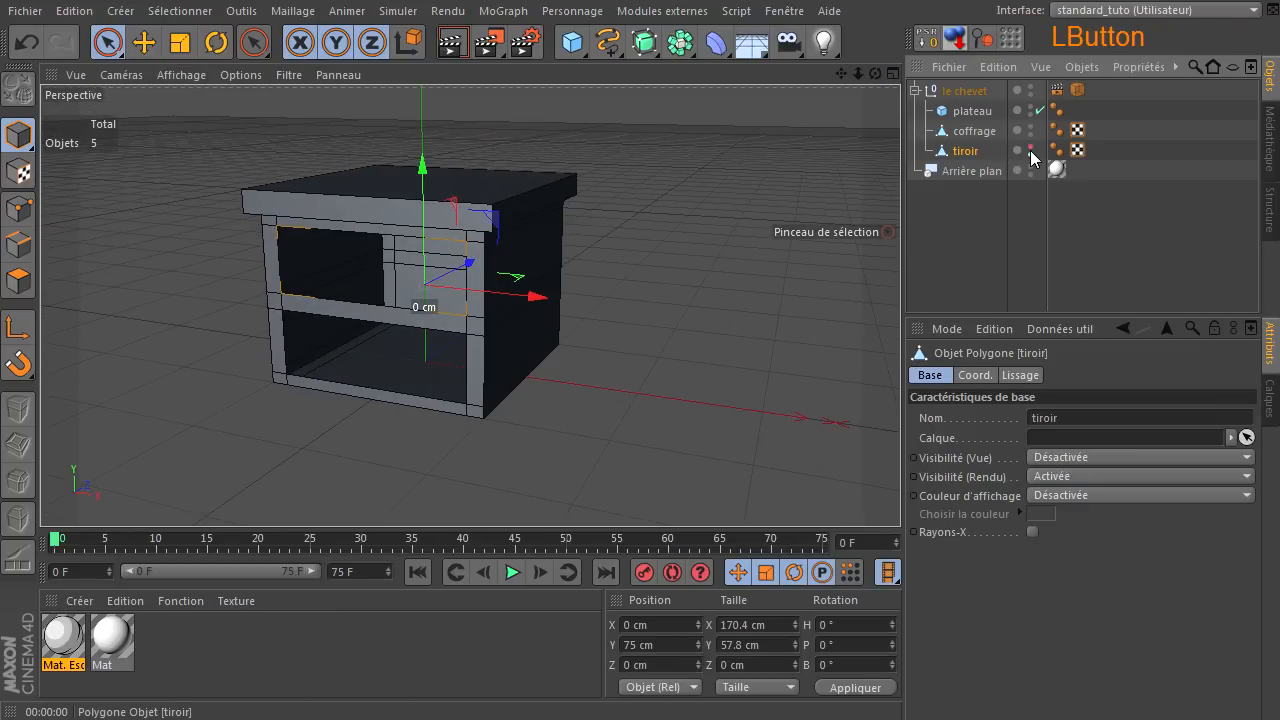
click(1031, 153)
click(1030, 147)
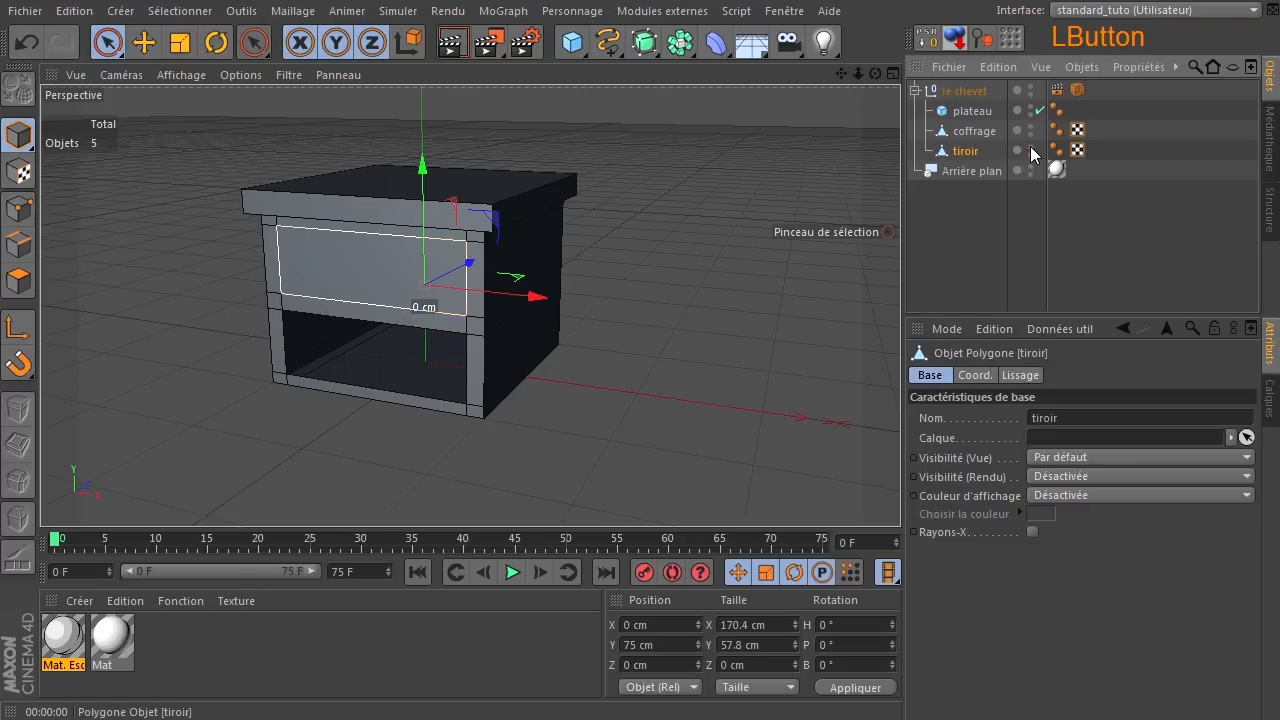
click(1031, 153)
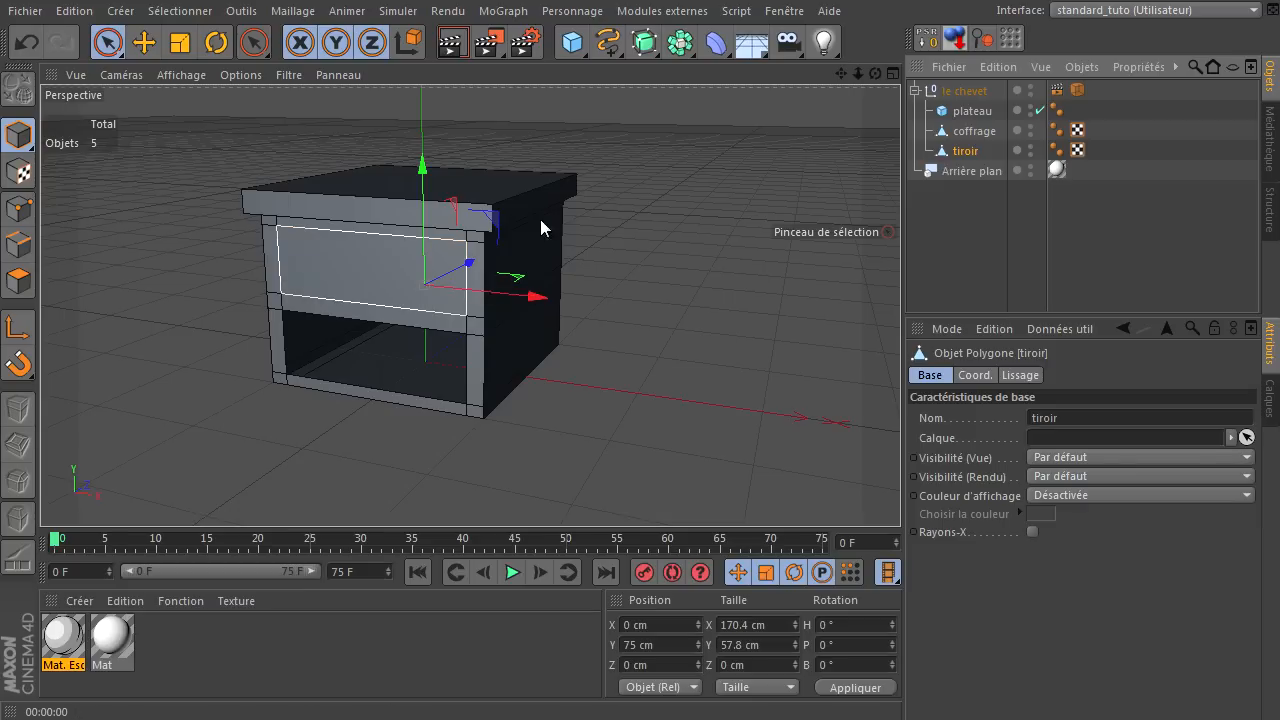
Switch the perspective view to wireframe display and select the "tiroir" object
drag(876, 73, 904, 494)
click(189, 75)
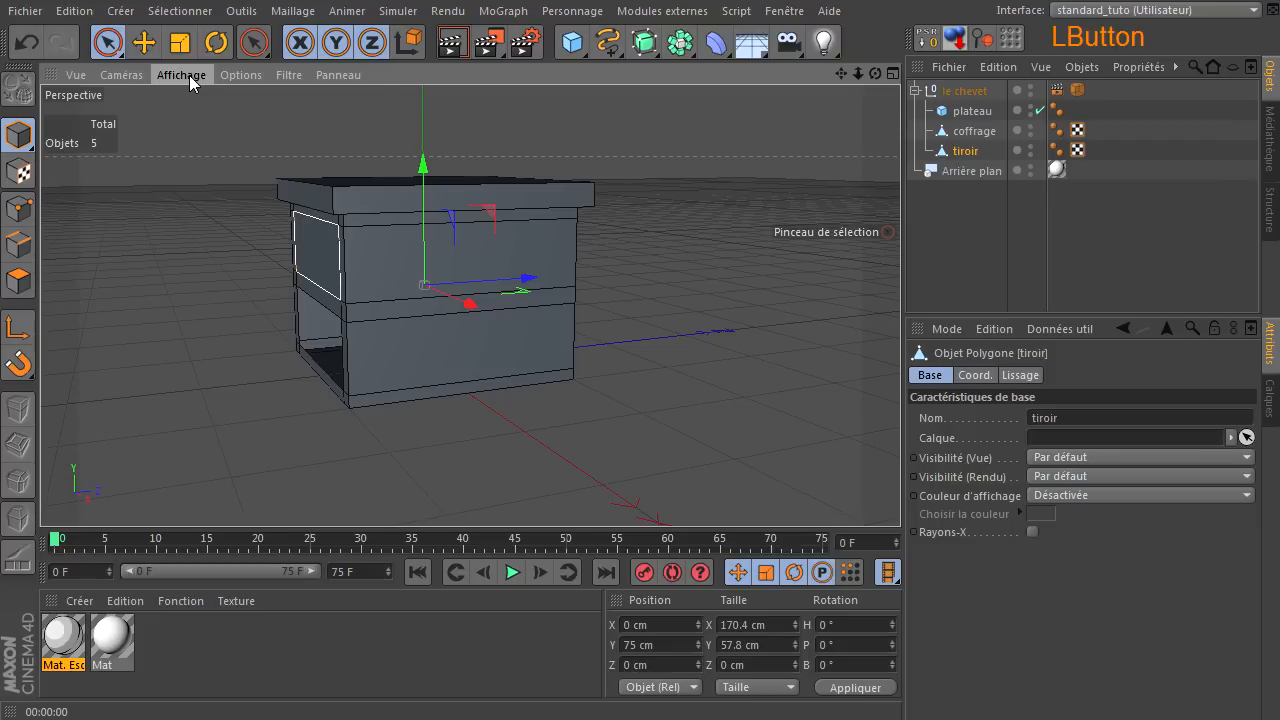
click(200, 245)
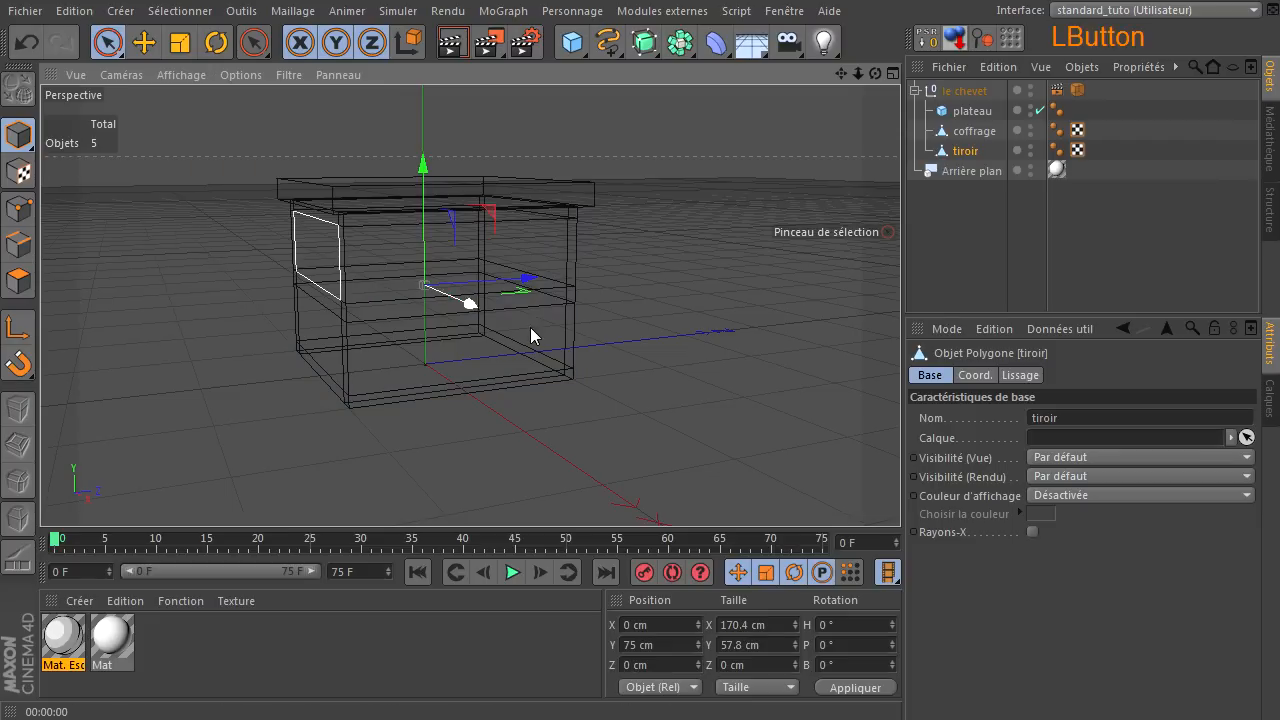
drag(876, 73, 896, 491)
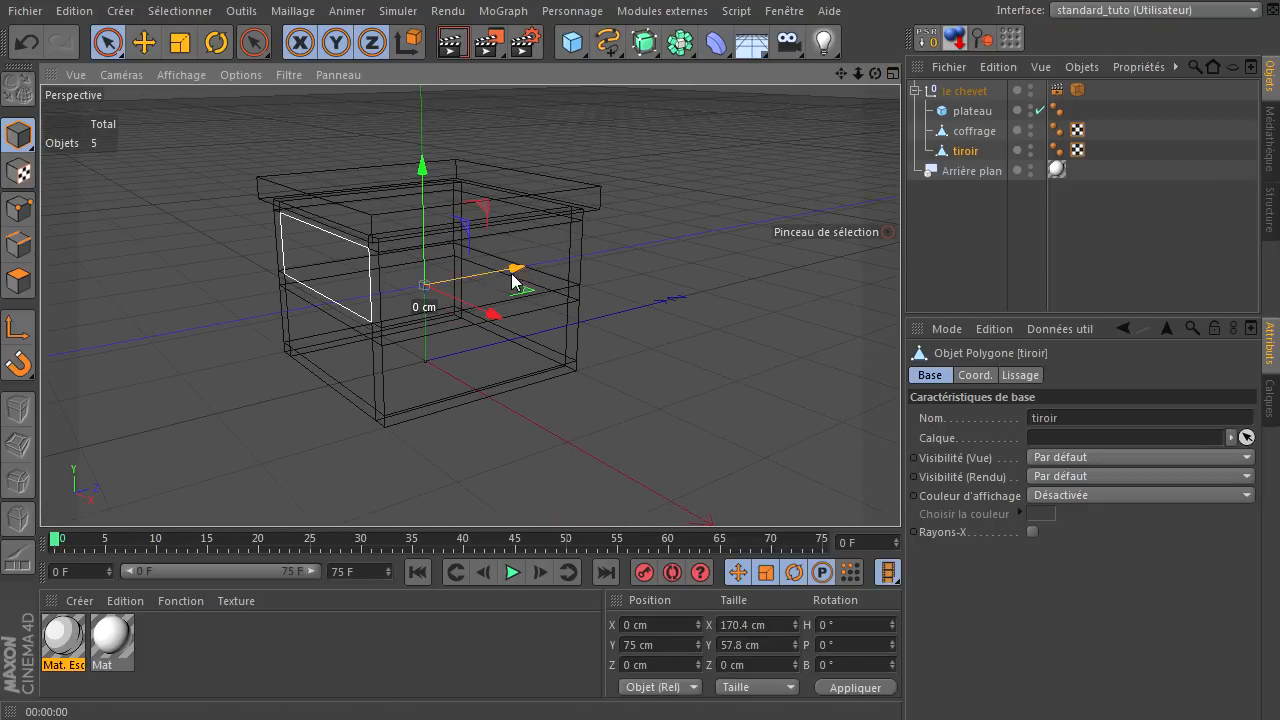
click(962, 151)
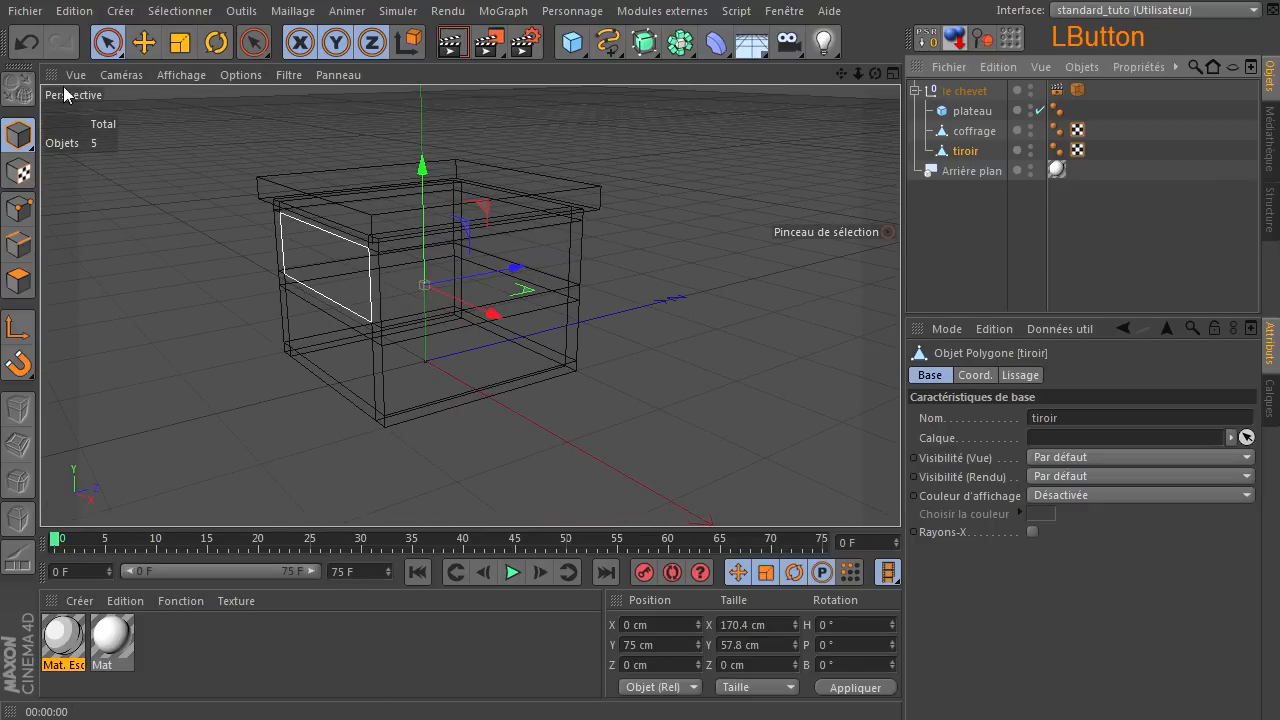
Move the "tiroir" panel along Z to about 189 cm, onto the rear of the cabinet
click(146, 46)
drag(514, 276, 657, 265)
drag(876, 75, 900, 490)
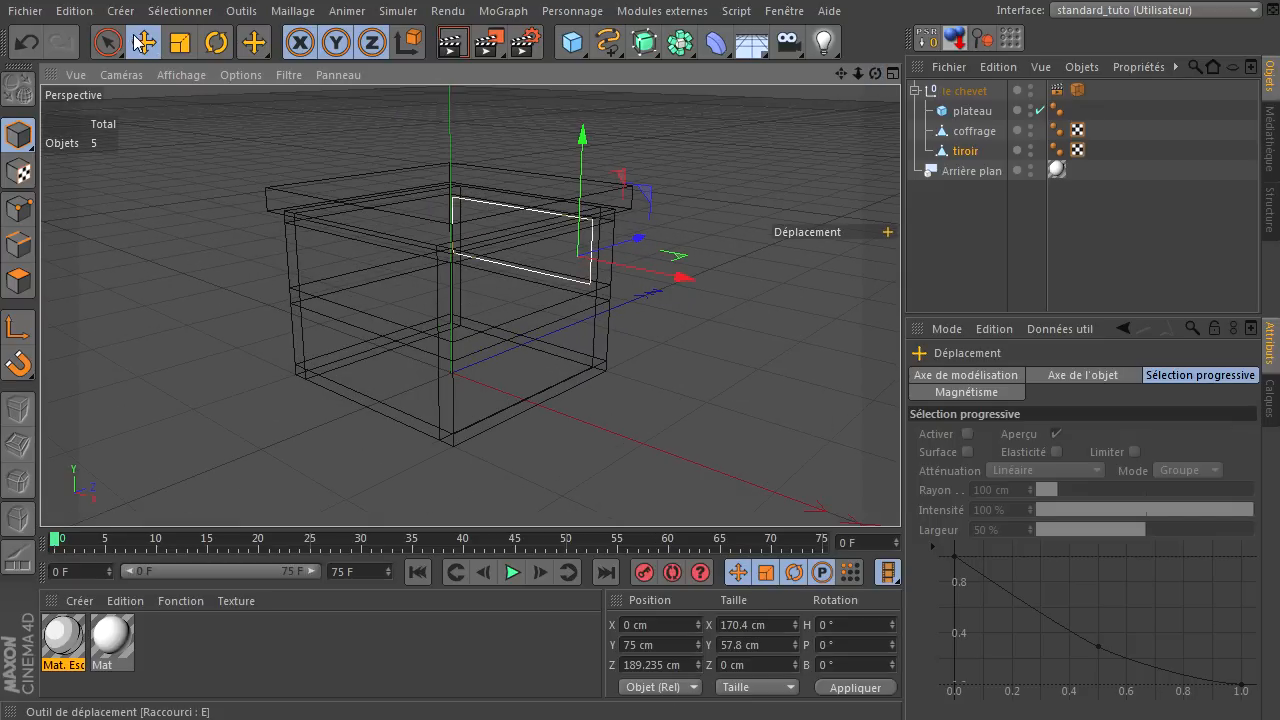
Switch the perspective view to Gouraud shading with lines and turn it toward the cabinet's front openings
click(176, 75)
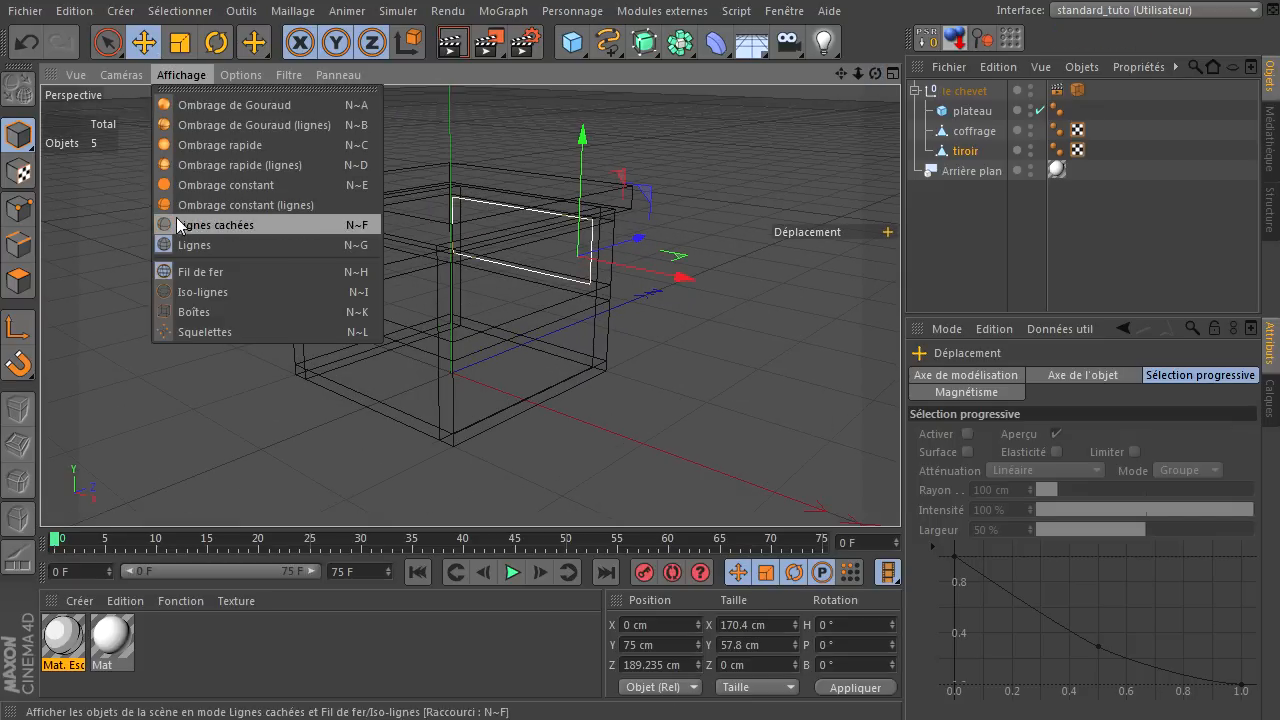
click(202, 124)
mouse_move(877, 75)
mouse_down()
mouse_move(889, 496)
mouse_move(878, 75)
mouse_up()
Extrude the "tiroir" polygon forward about 189.1 cm with caps enabled, flush with the cabinet front, and deselect it
click(20, 280)
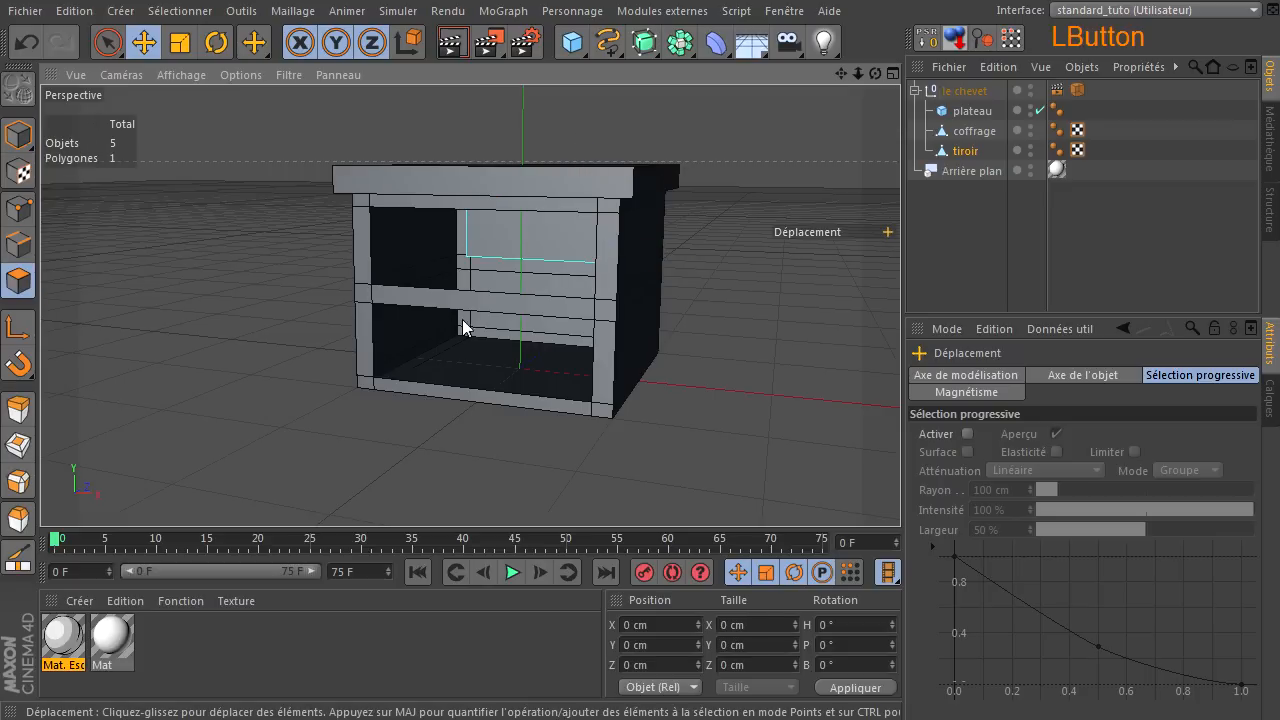
click(528, 234)
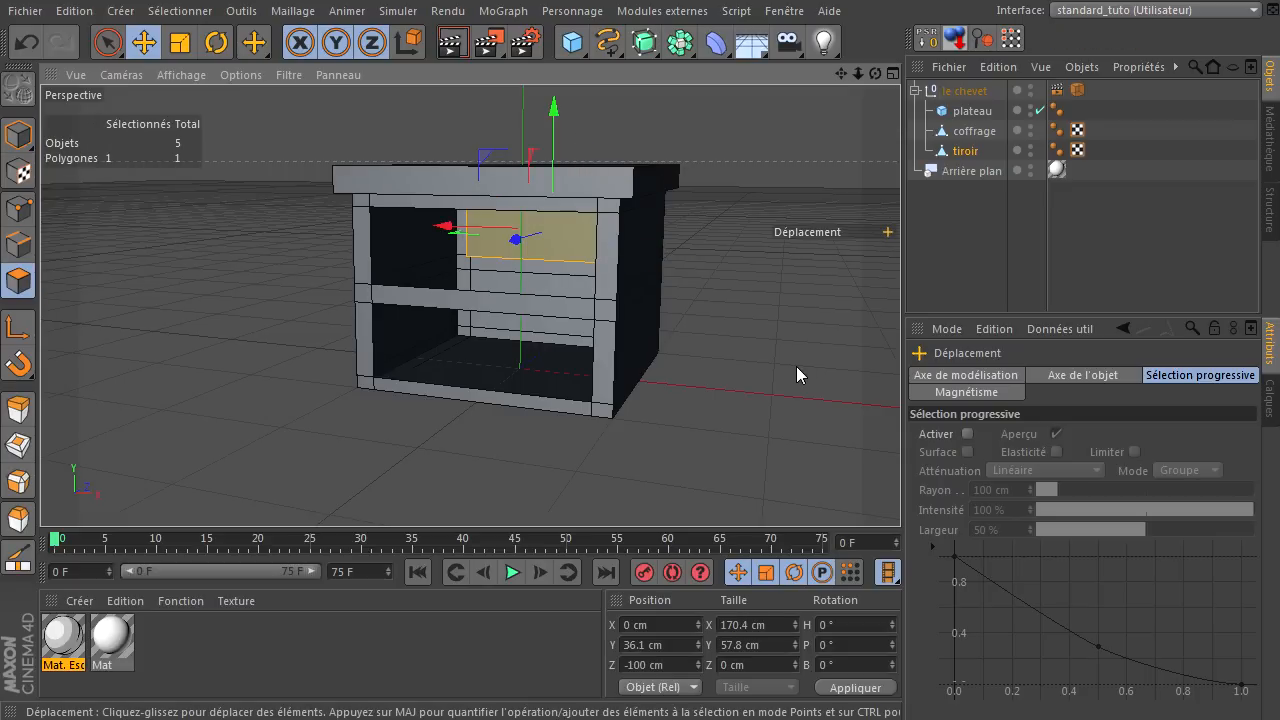
key(d)
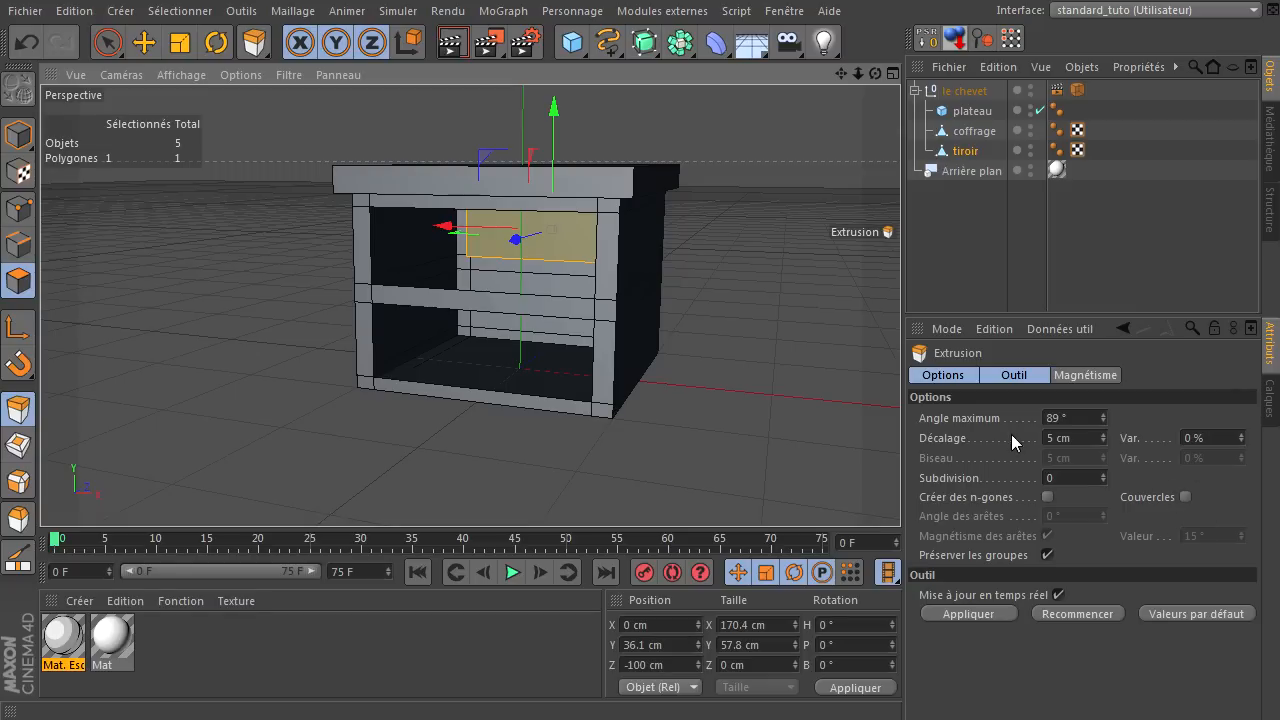
click(1185, 498)
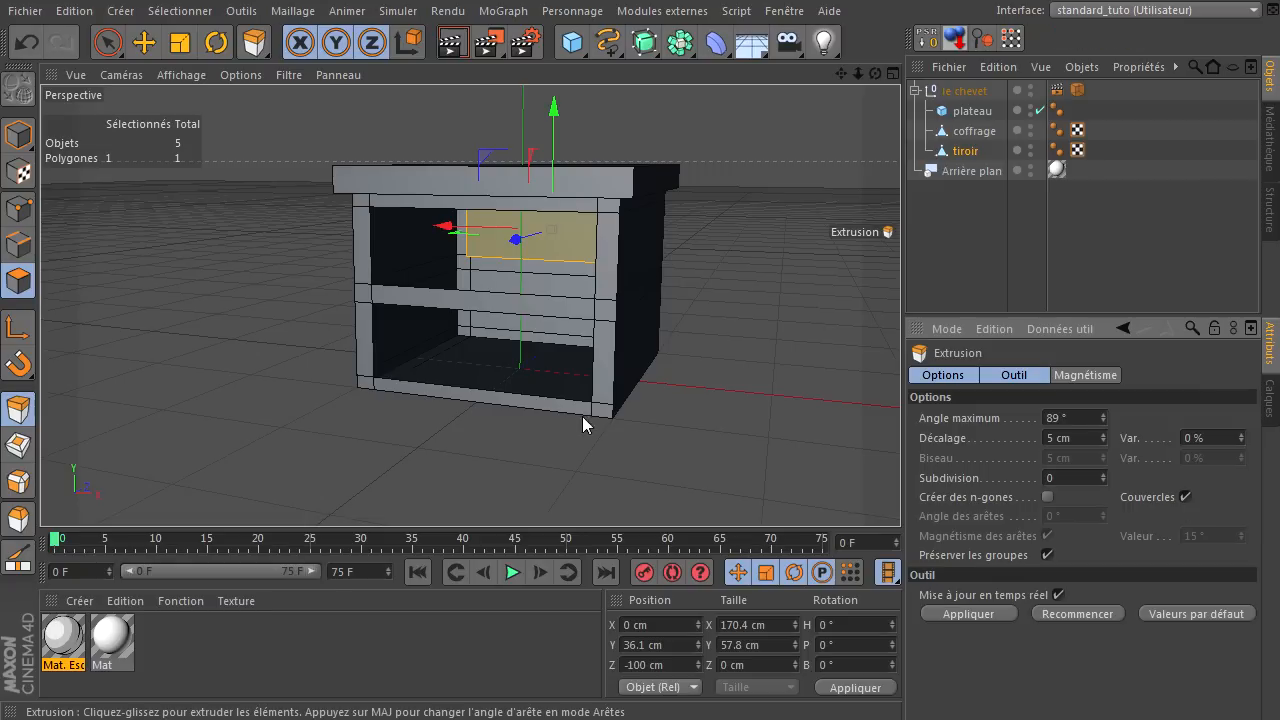
drag(698, 342, 900, 490)
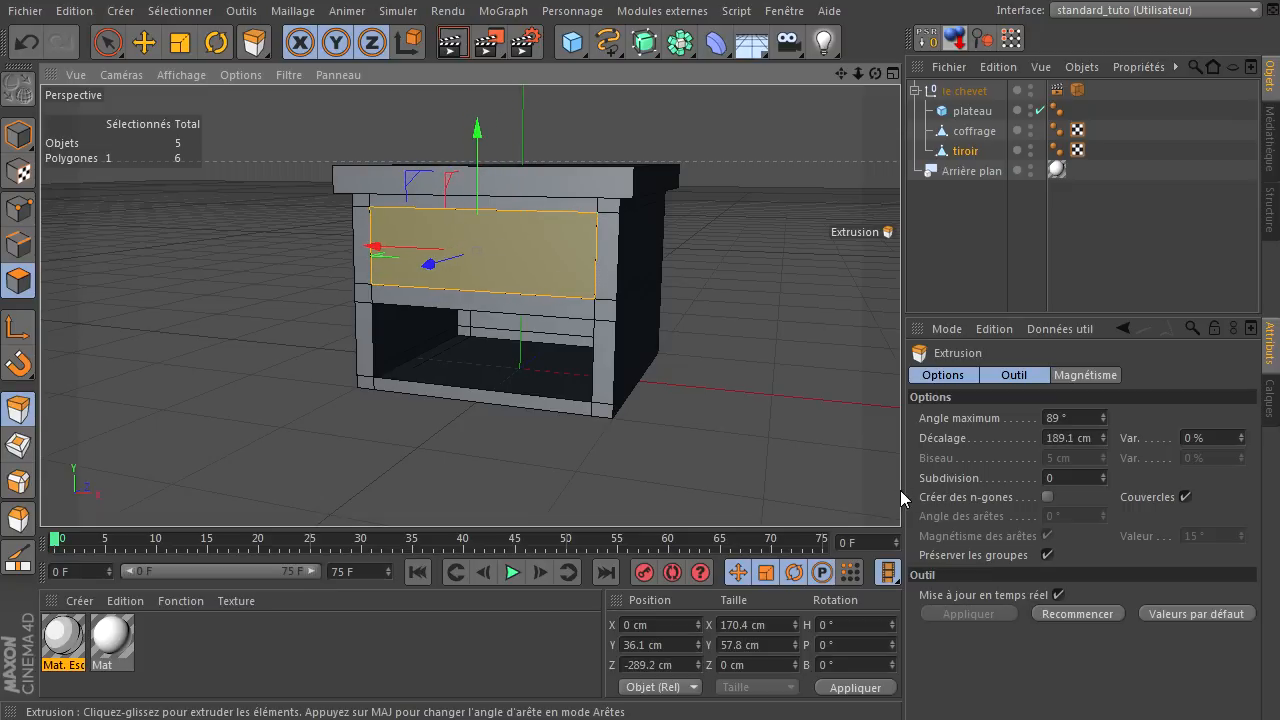
drag(872, 74, 849, 94)
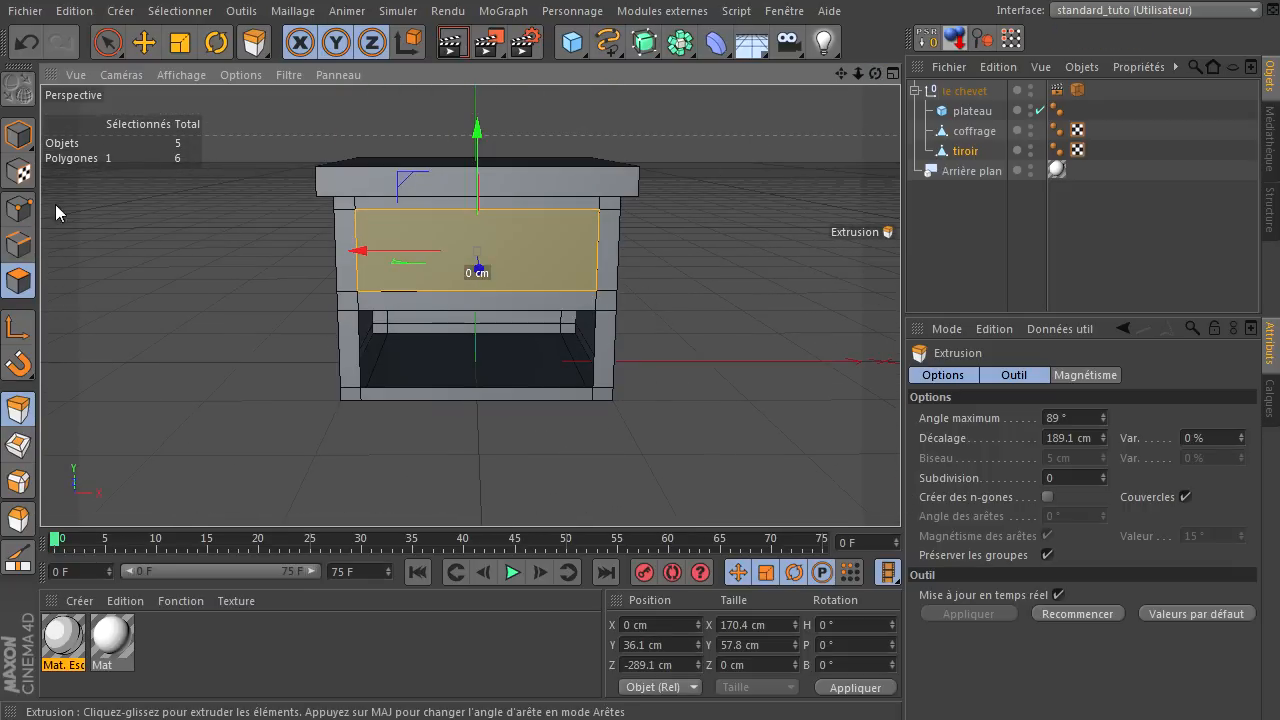
click(110, 44)
click(179, 288)
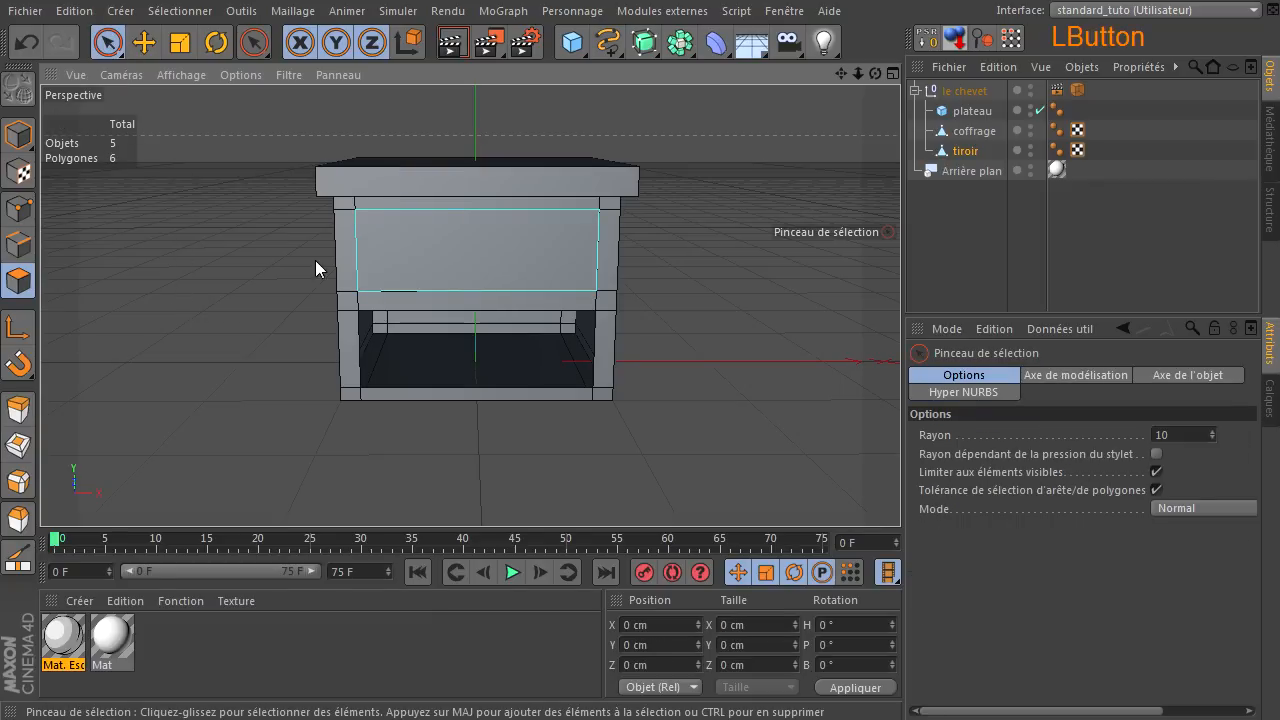
Hide "coffrage" in the viewport and examine the extruded drawer block from several sides
middle_click(702, 210)
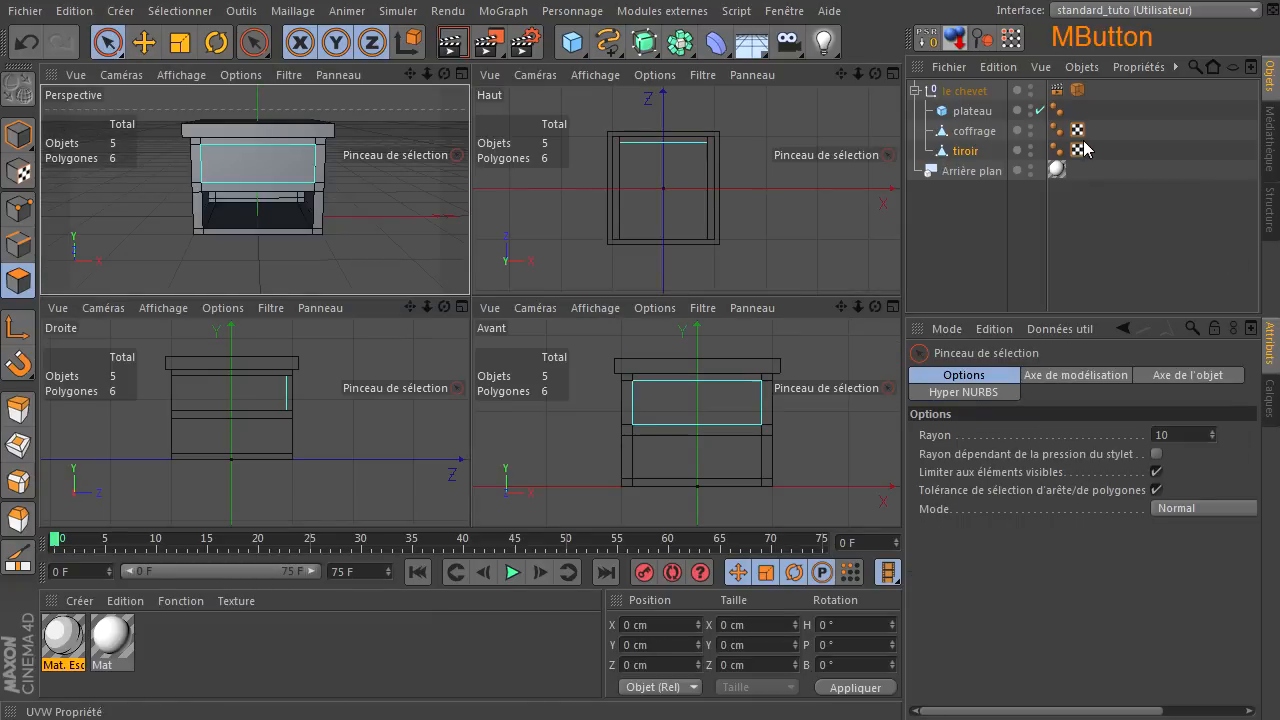
click(1031, 130)
click(1031, 130)
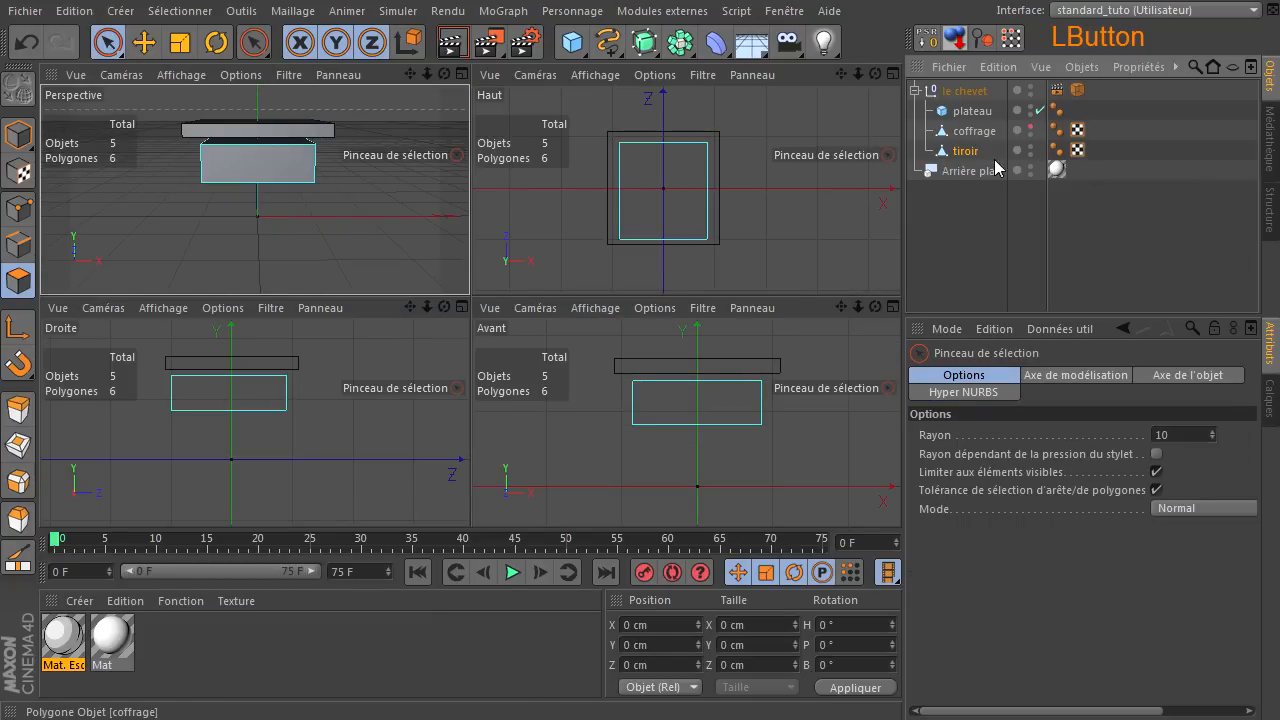
drag(450, 80, 303, 203)
middle_click(303, 203)
drag(875, 74, 544, 592)
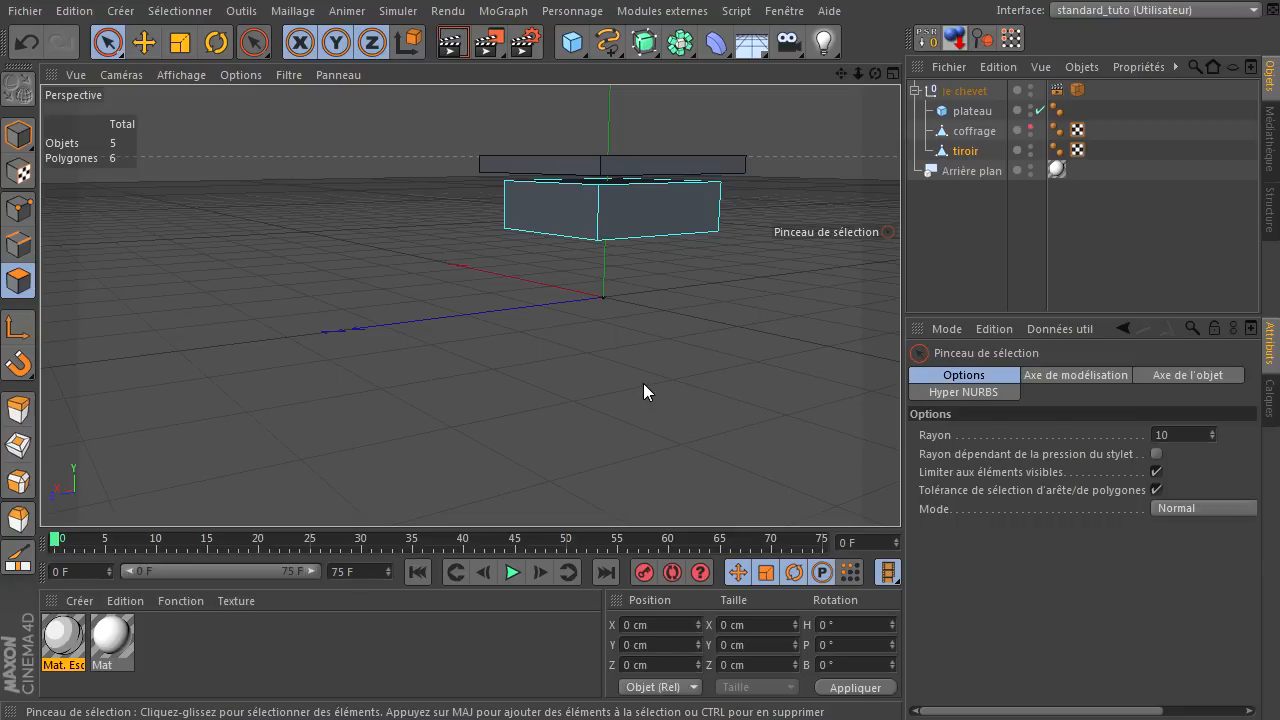
Turn off the caps option of the Extrude tool and restore the viewport visibility of "coffrage"
key(d)
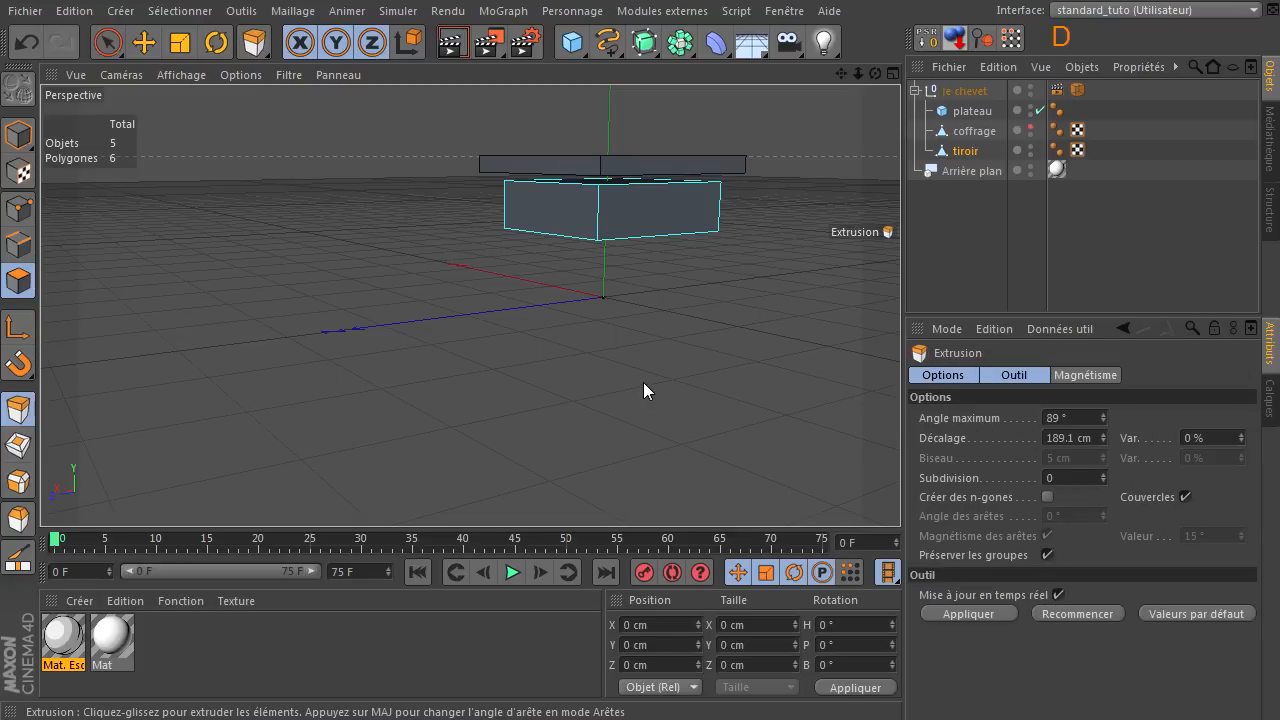
click(1185, 497)
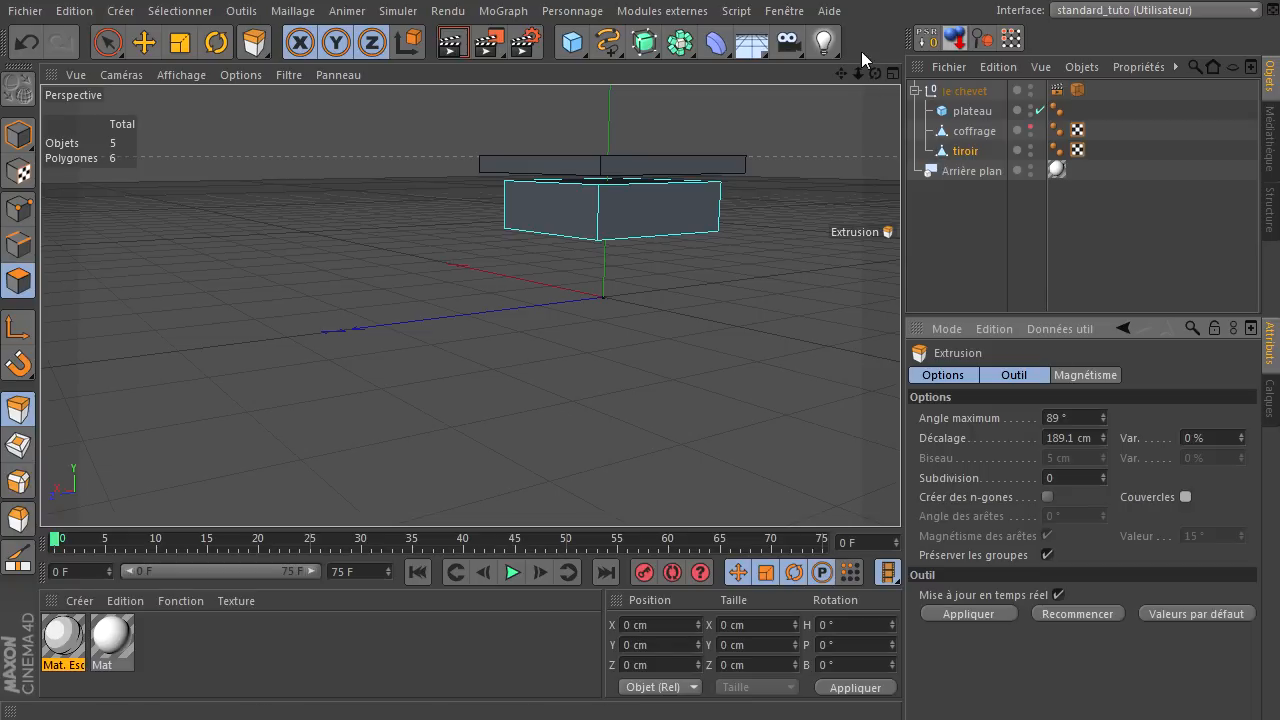
drag(873, 72, 900, 497)
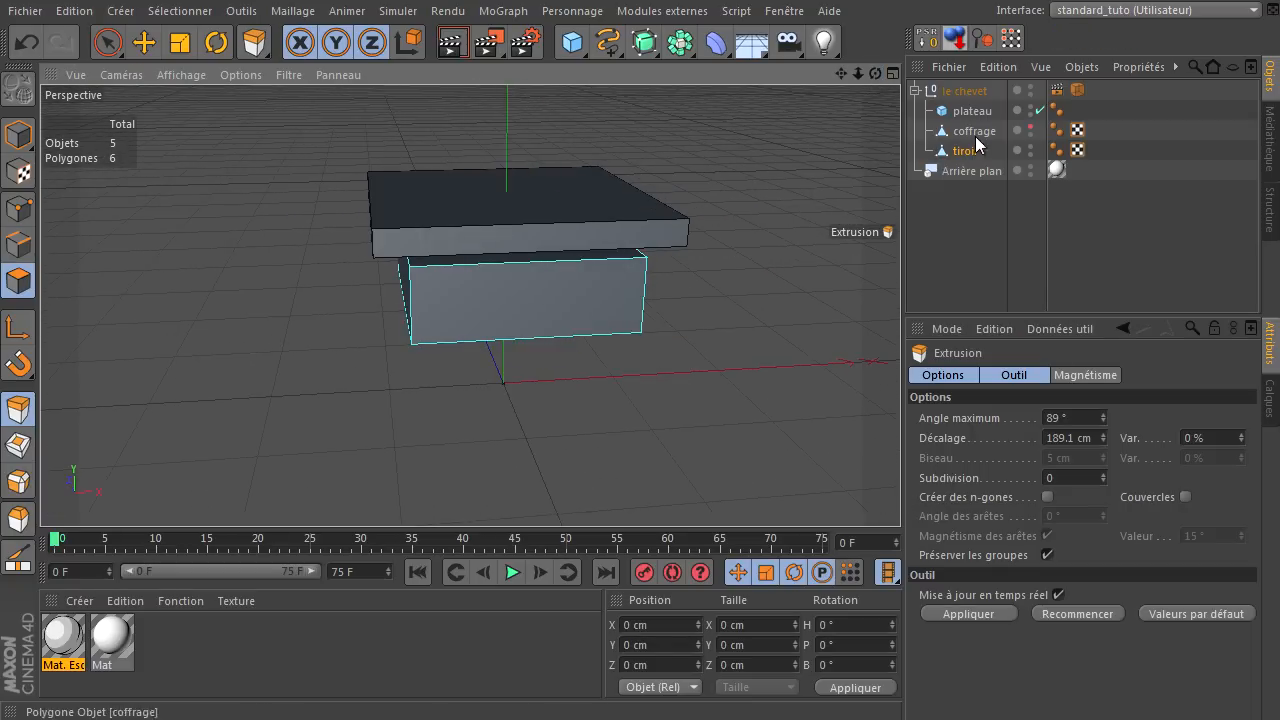
click(1030, 128)
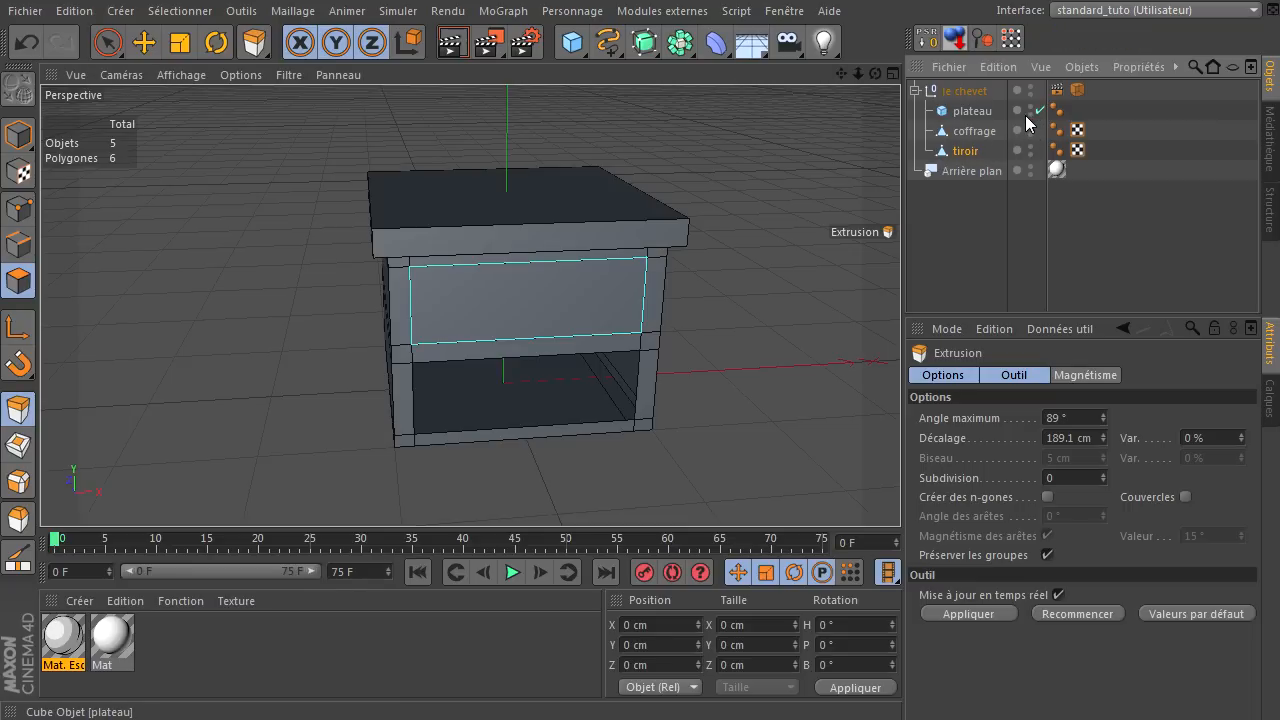
In model mode, enable axis editing for "tiroir" and move its axis near the drawer's centre, about Y 109 cm and Z -5 cm
middle_click(775, 238)
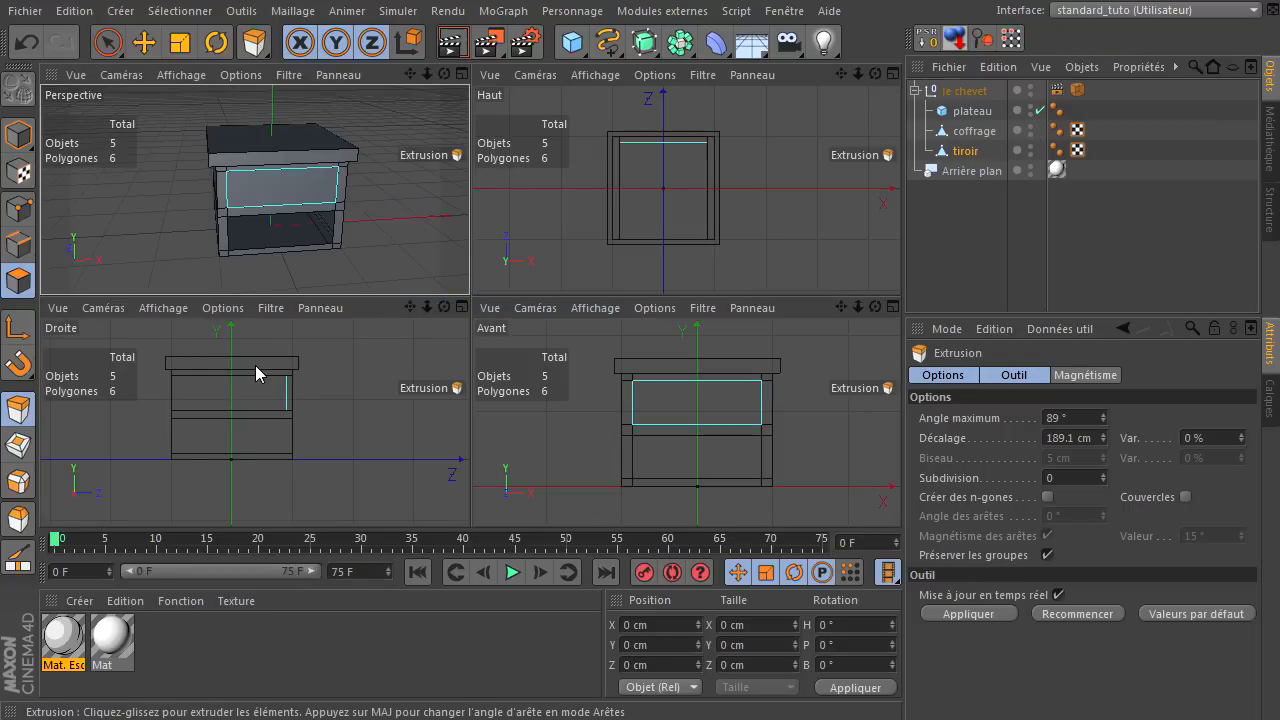
middle_click(295, 392)
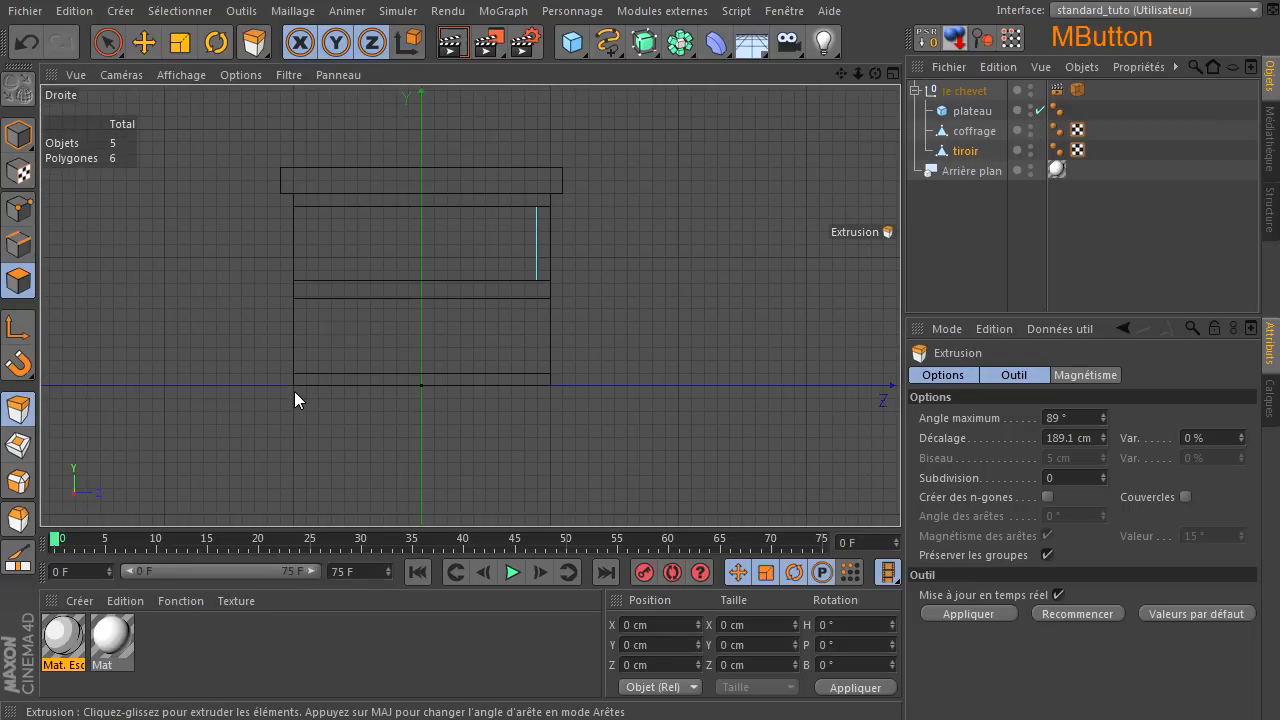
click(966, 152)
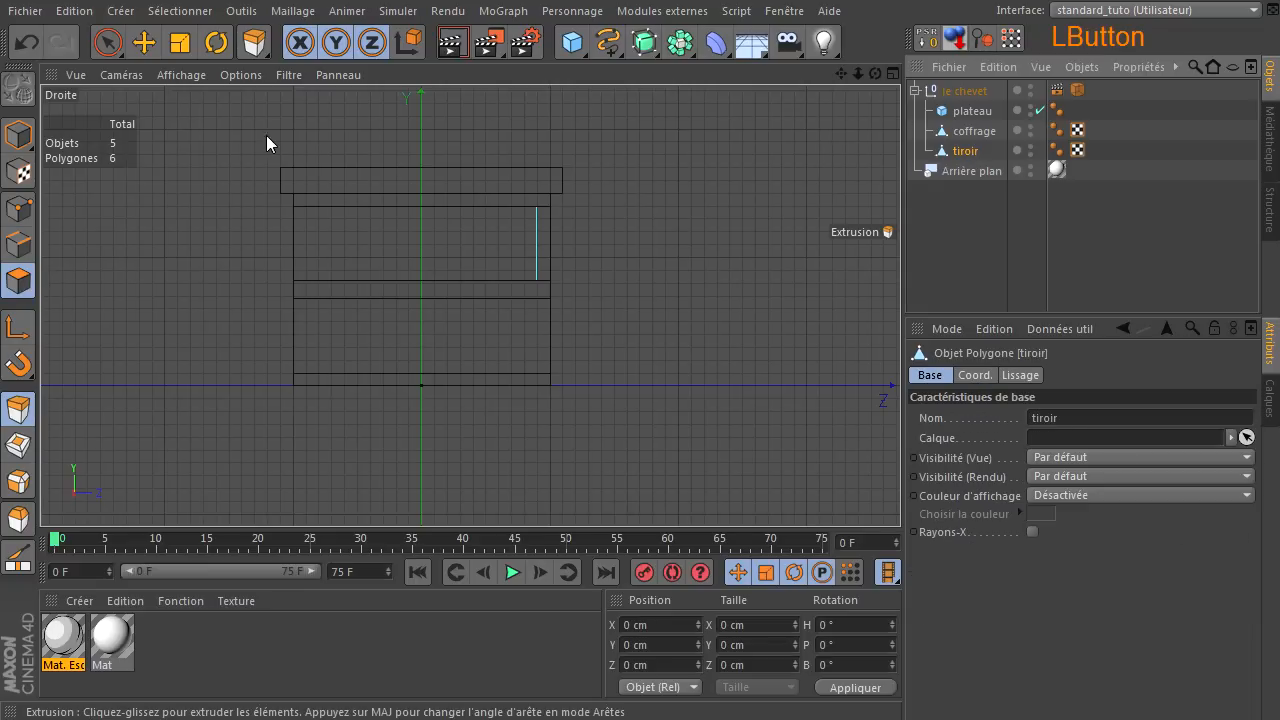
click(8, 140)
click(145, 42)
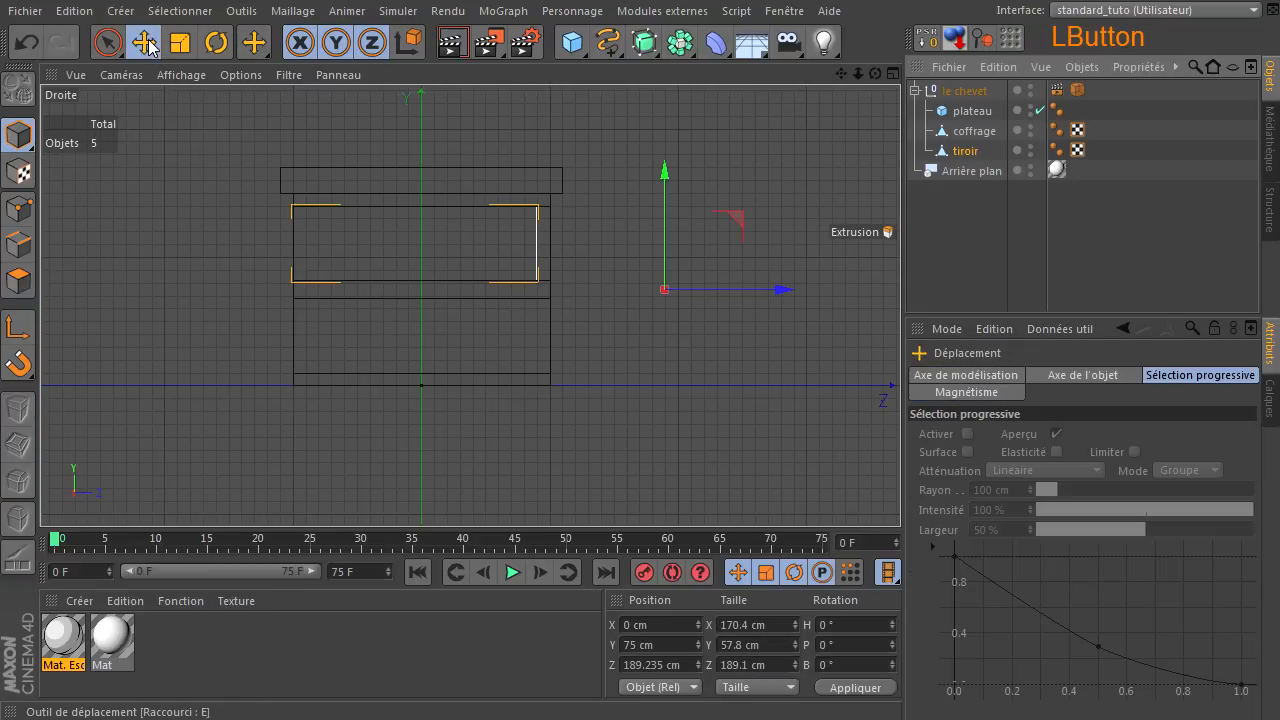
scroll(262, 240, up, 2)
scroll(262, 248, up, 2)
scroll(303, 240, down, 3)
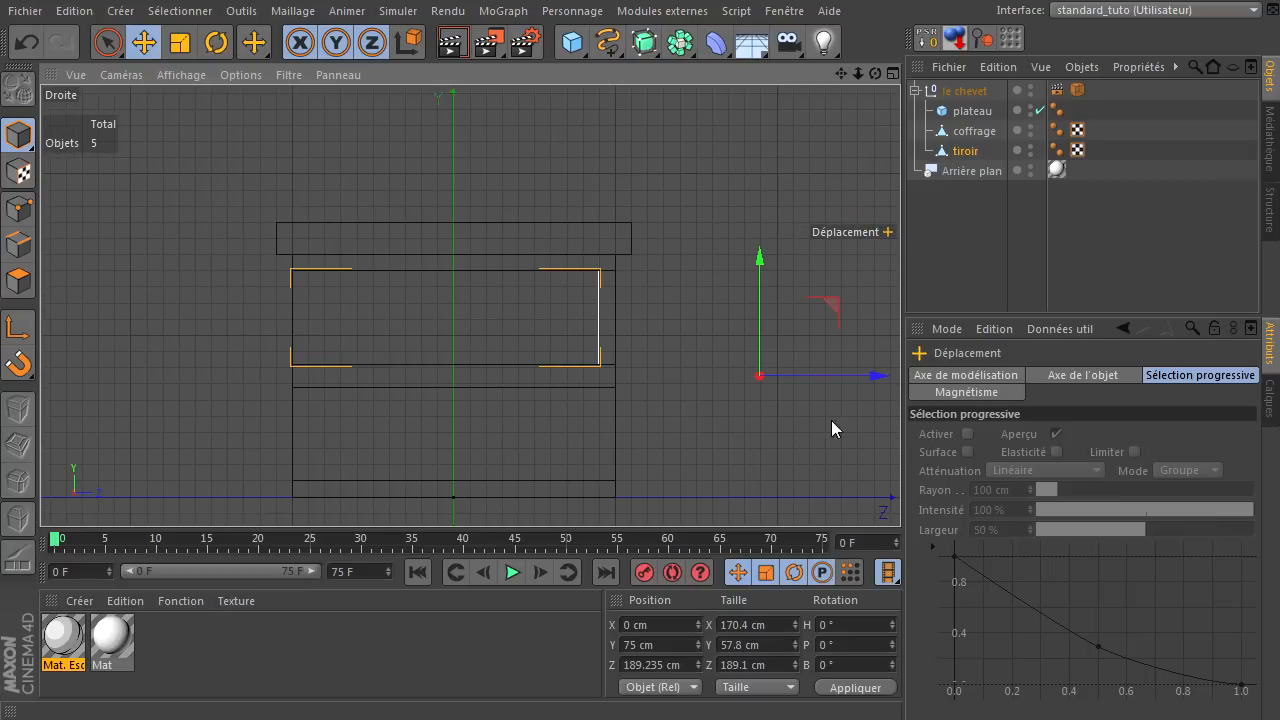
middle_click(746, 386)
drag(444, 74, 478, 300)
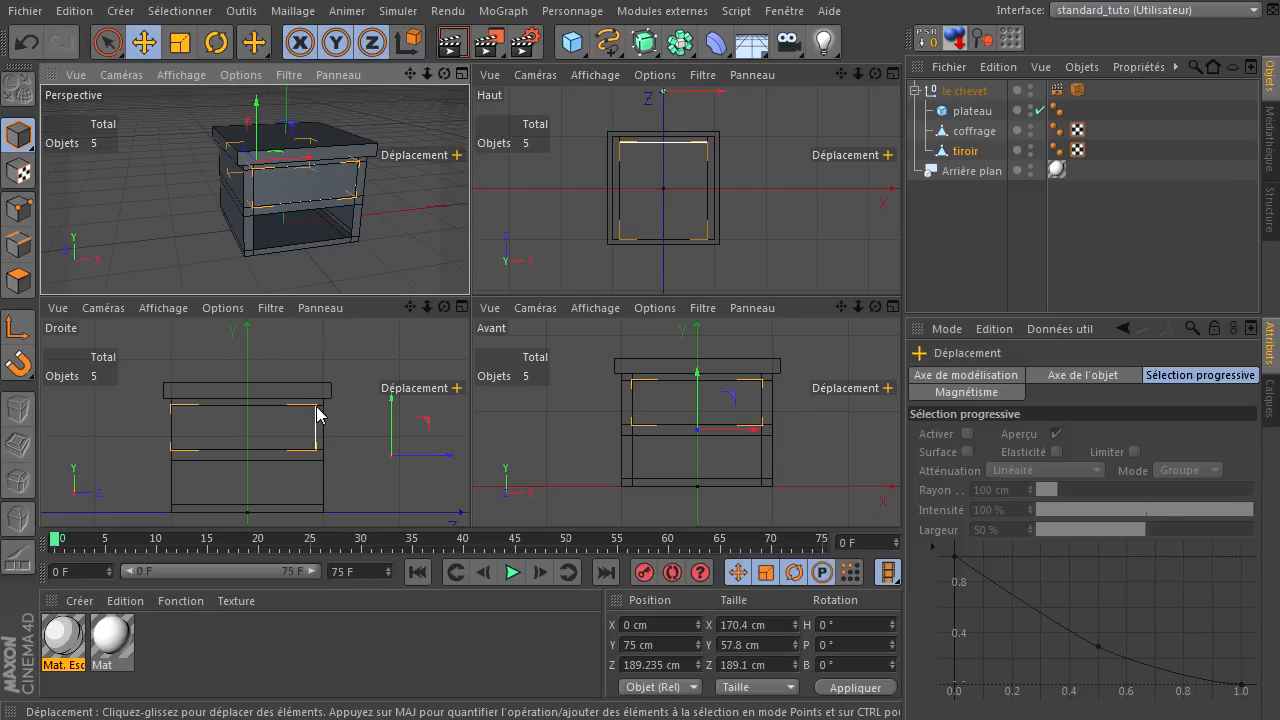
click(17, 331)
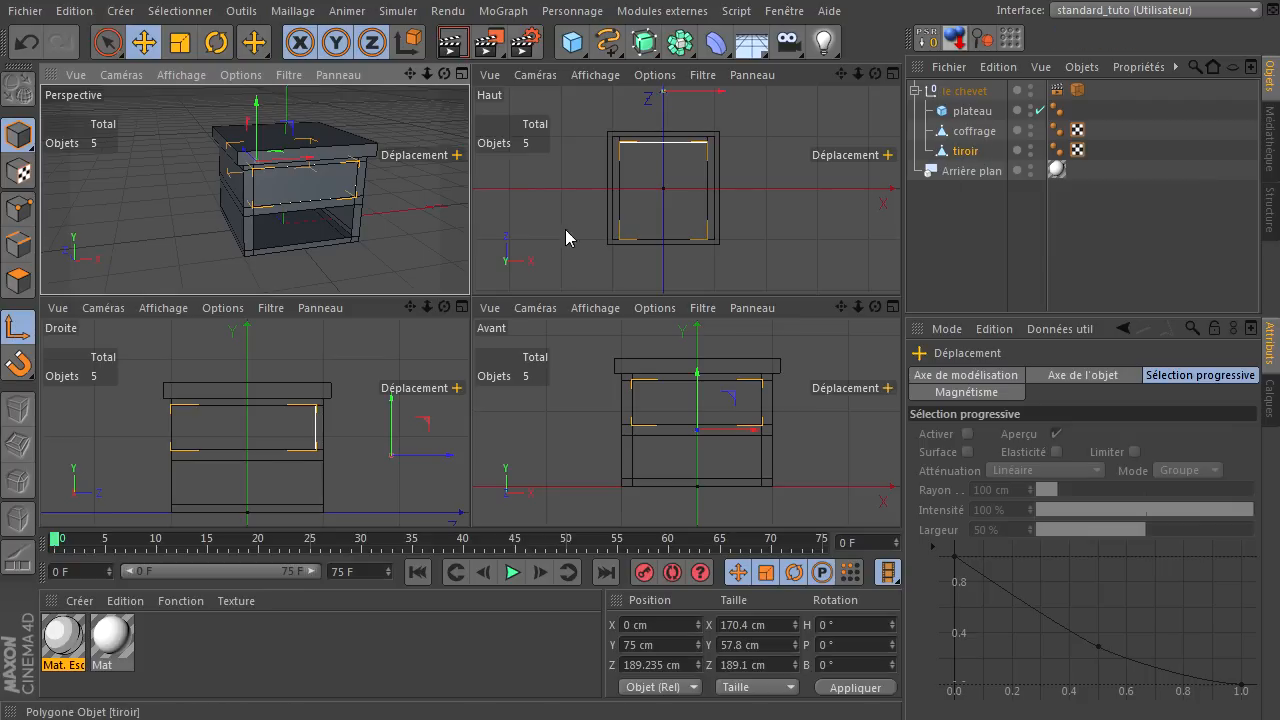
drag(427, 427, 280, 400)
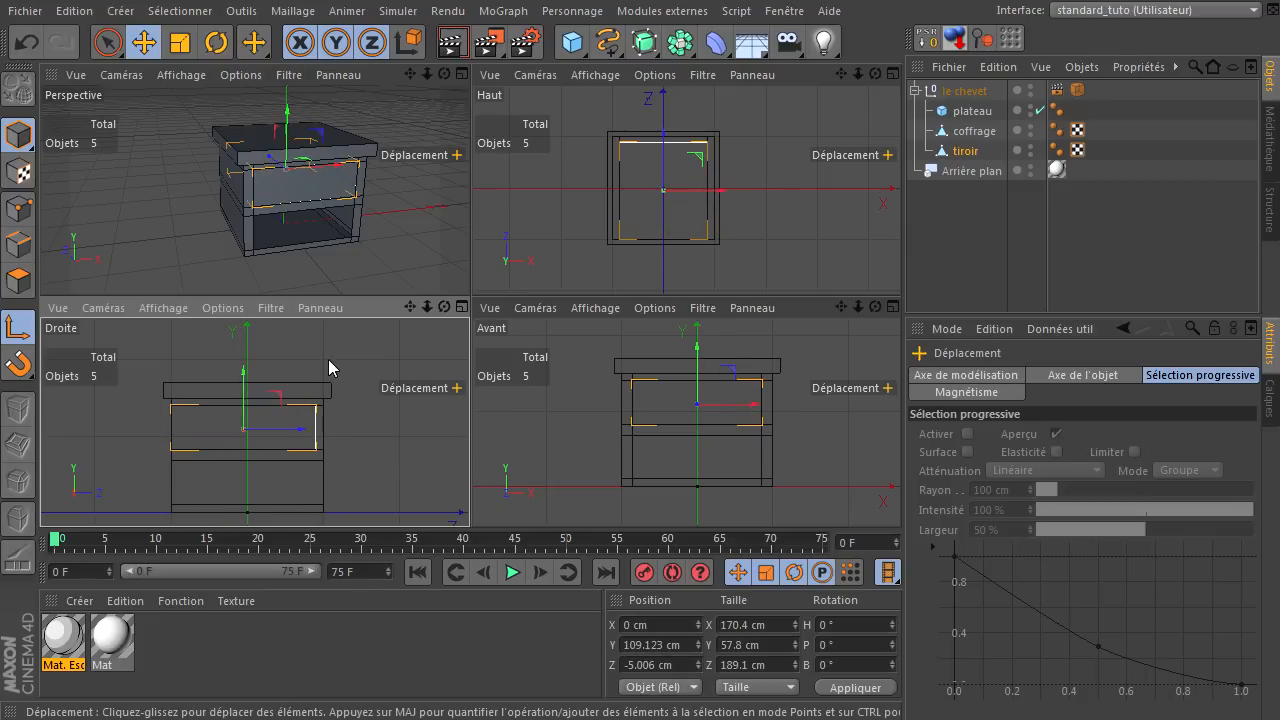
Set the Y and Z positions of the "tiroir" axis to 0 cm
click(657, 644)
text(0)
click(653, 665)
text(0)
key(Return)
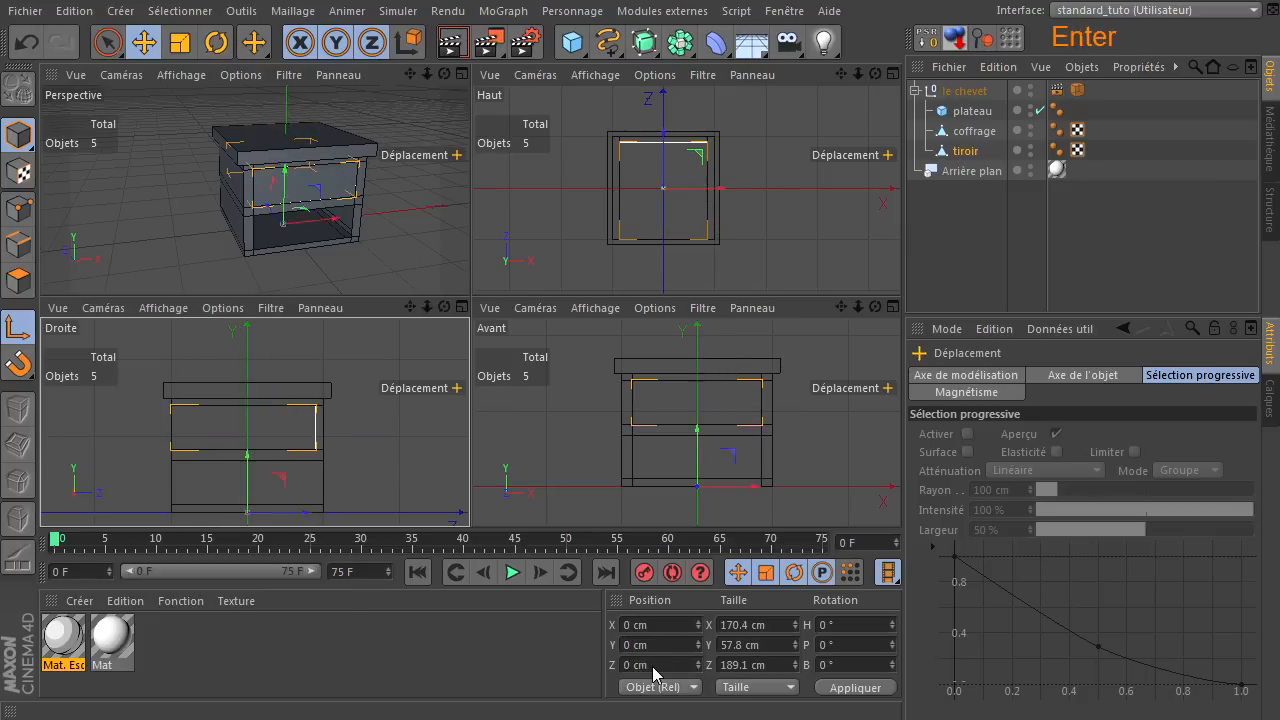
Raise the "tiroir" axis to Y 110 cm and turn off axis editing
drag(247, 475, 249, 390)
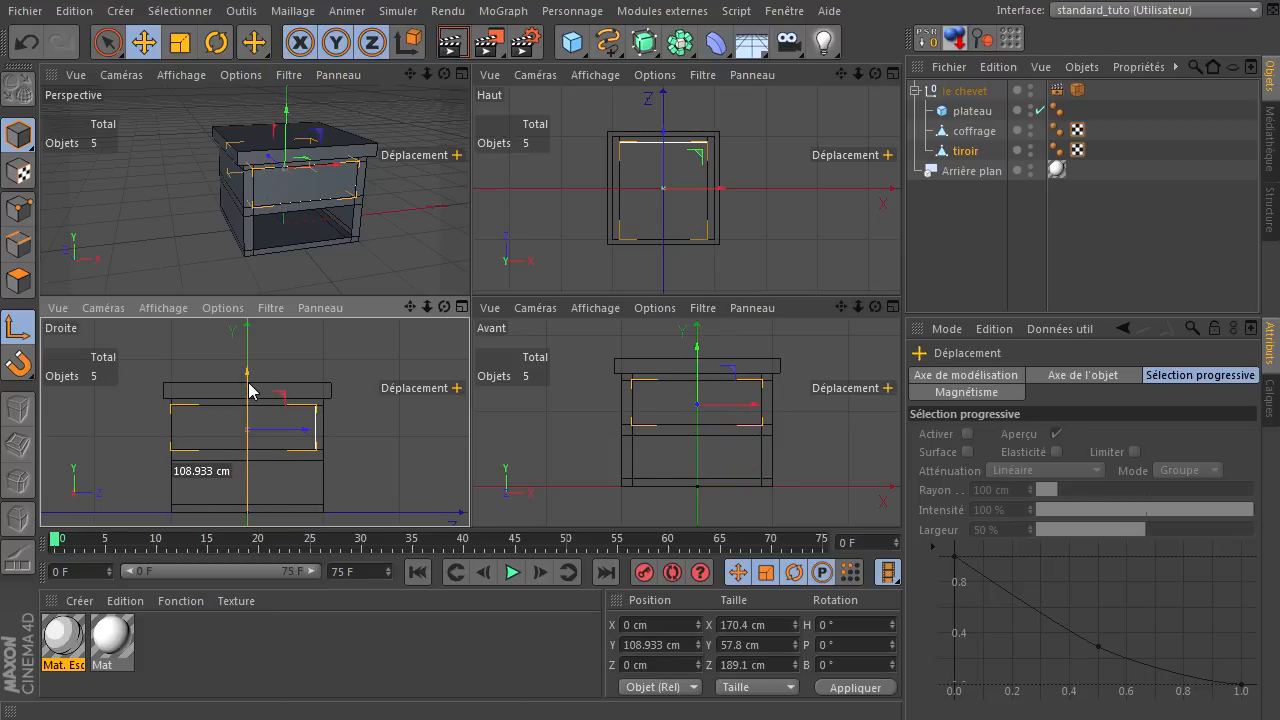
click(670, 647)
text(110)
key(Return)
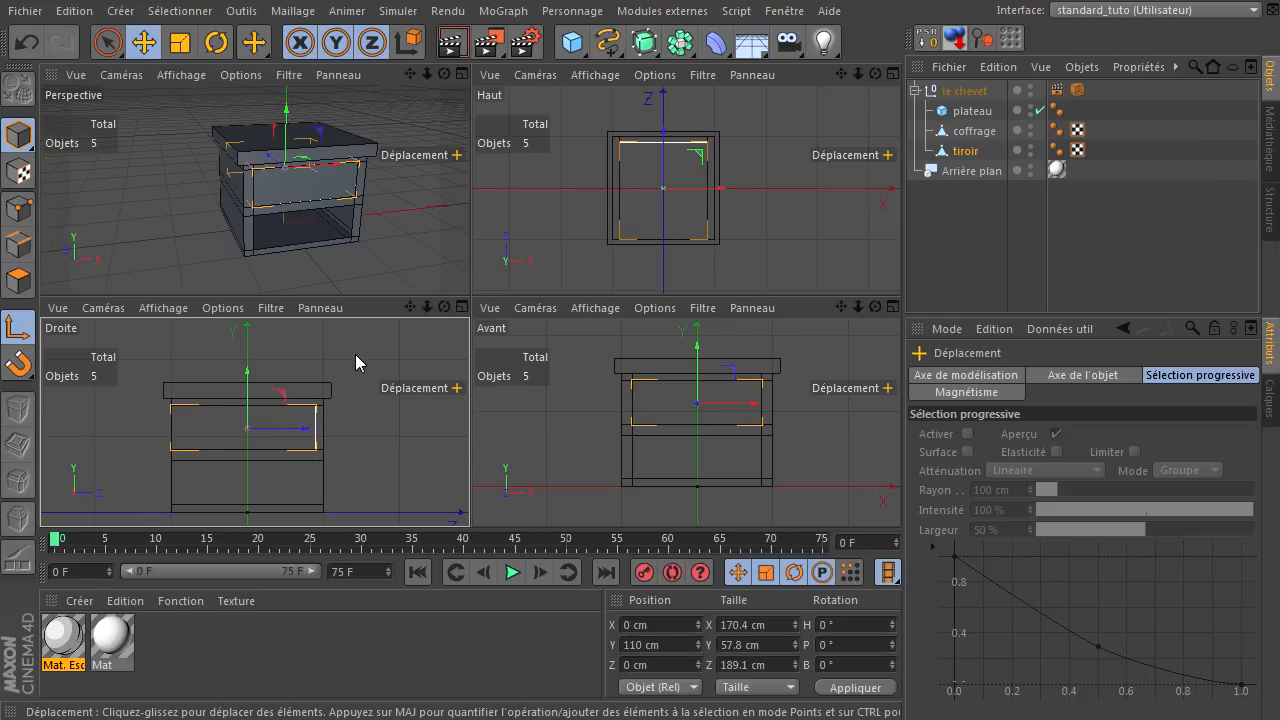
click(14, 330)
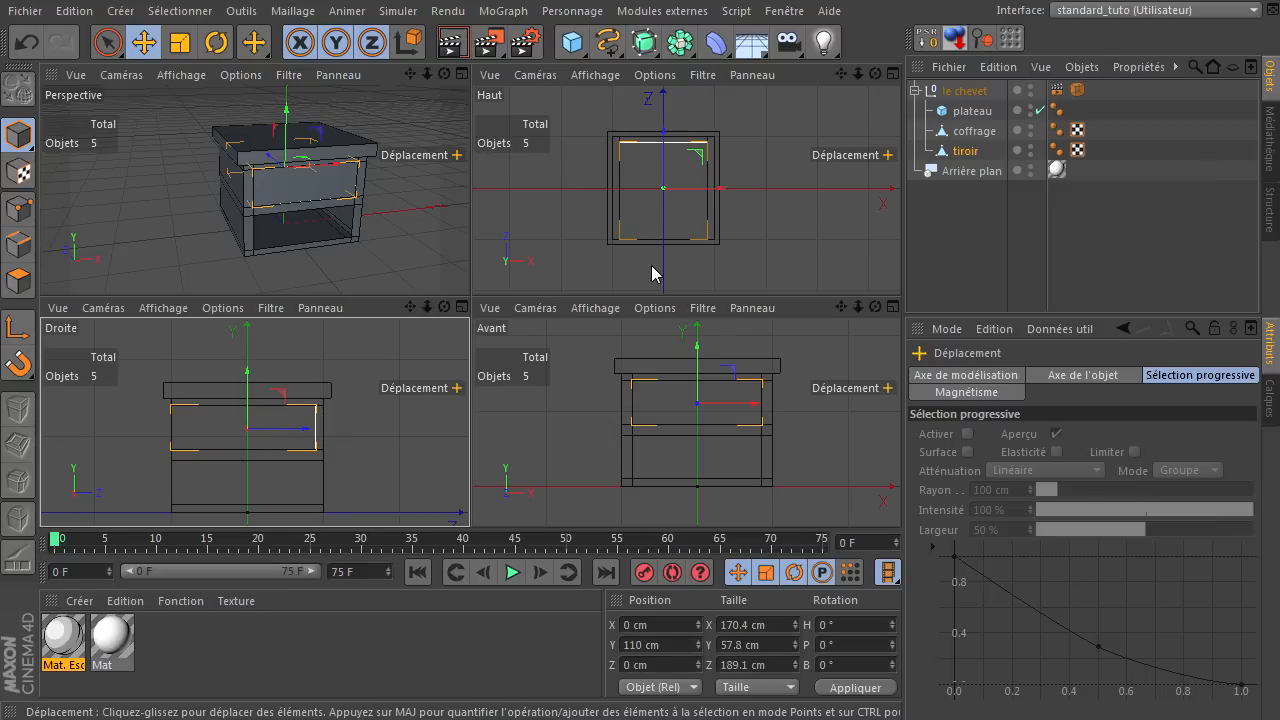
Test sliding "tiroir" out of the cabinet to about -109 cm along Z, and undo the move
middle_click(343, 223)
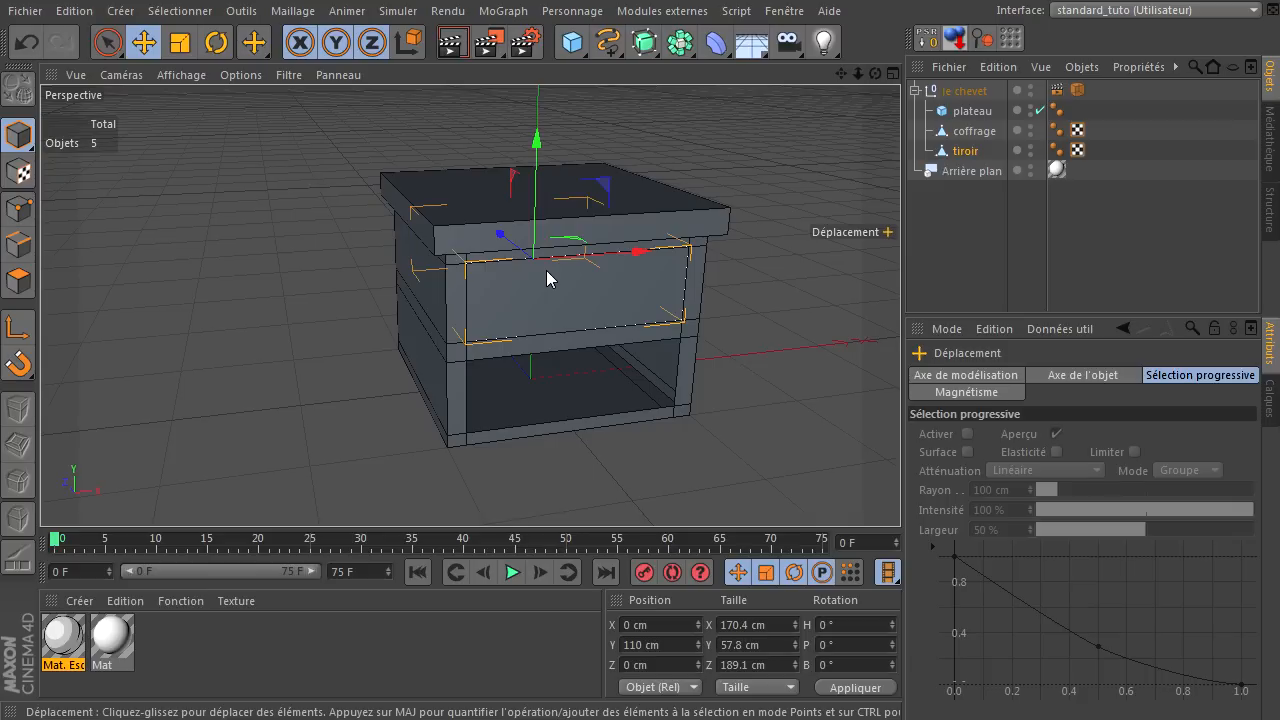
click(144, 42)
drag(501, 234, 618, 284)
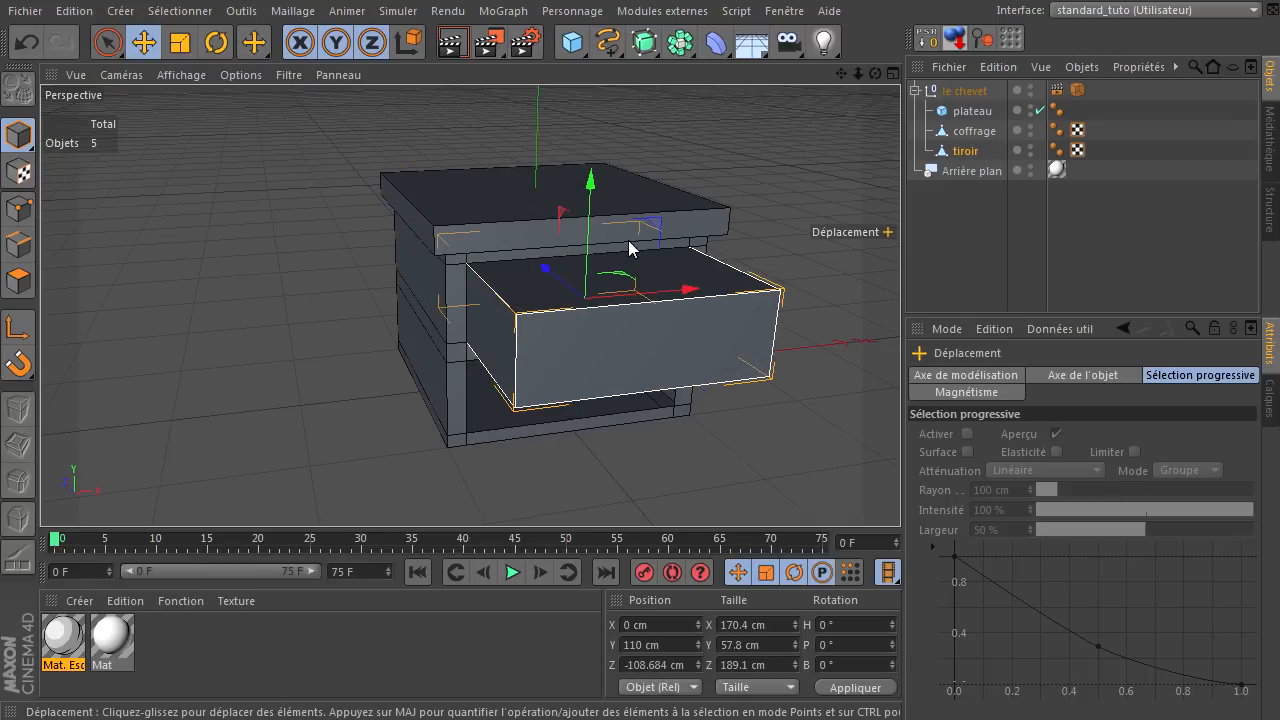
click(27, 42)
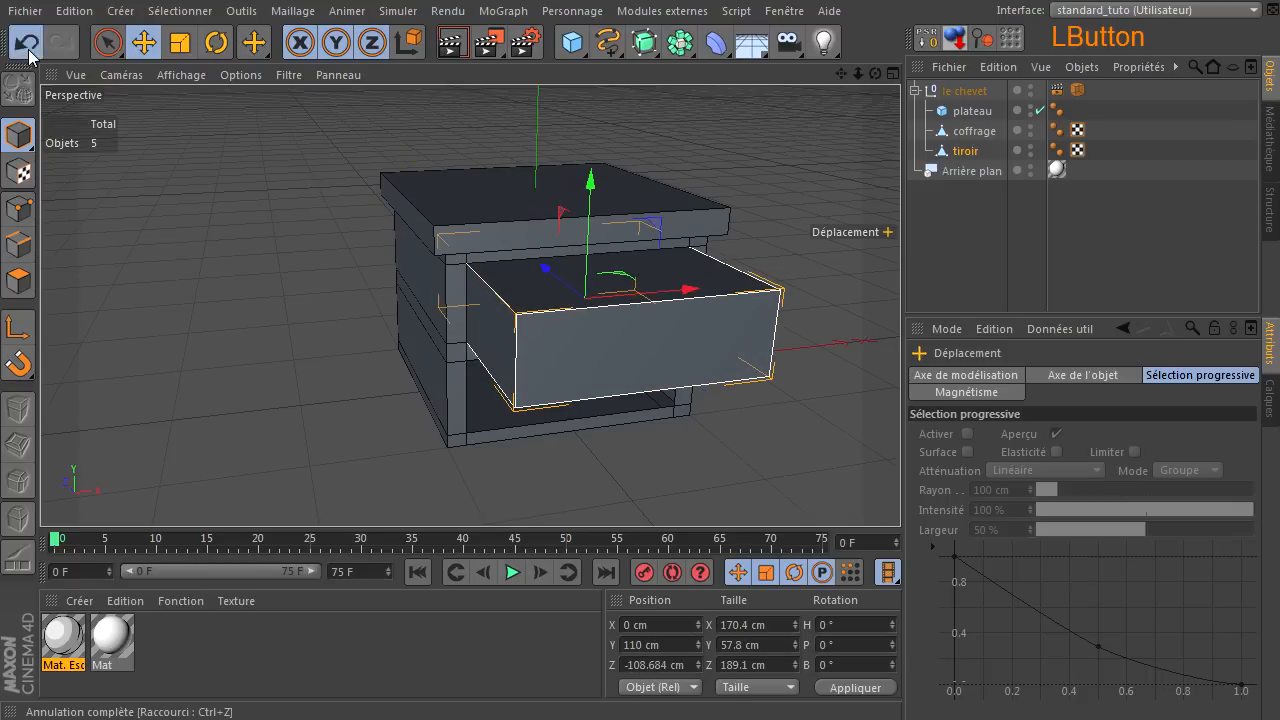
Hide "coffrage" and "plateau" in the viewport, and select the top polygon of "tiroir" in polygon mode
click(1031, 127)
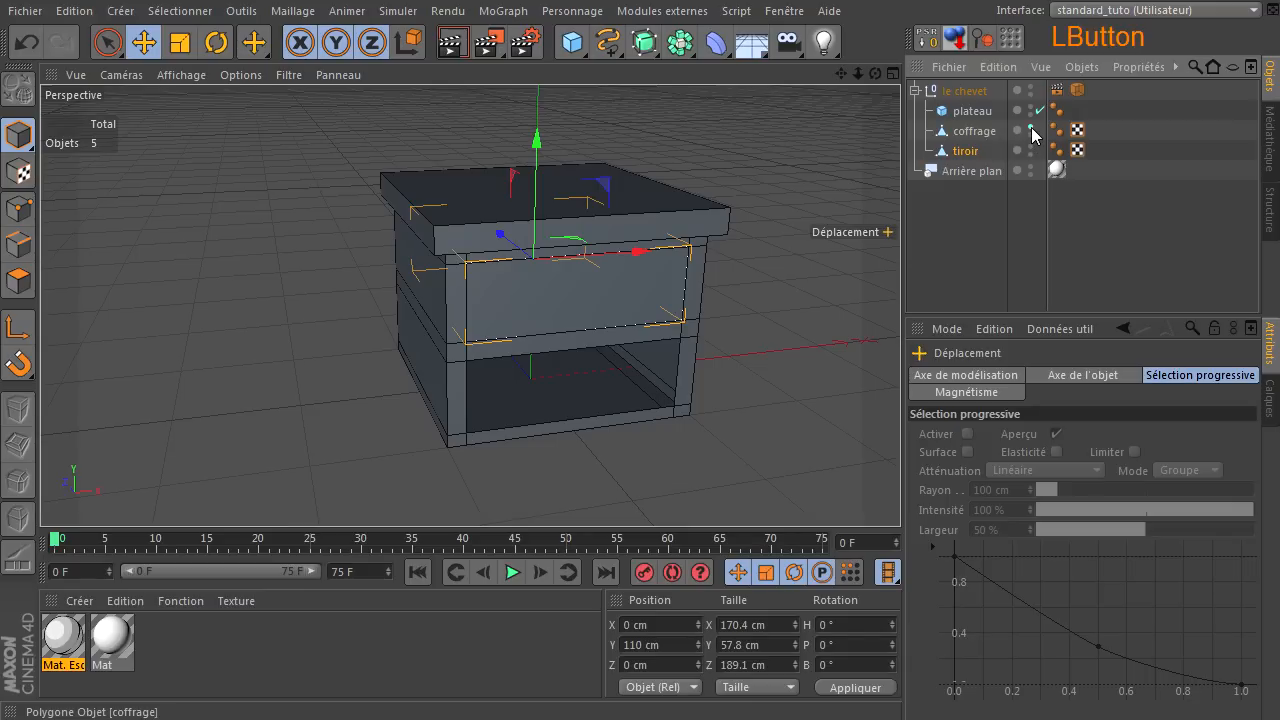
click(1031, 107)
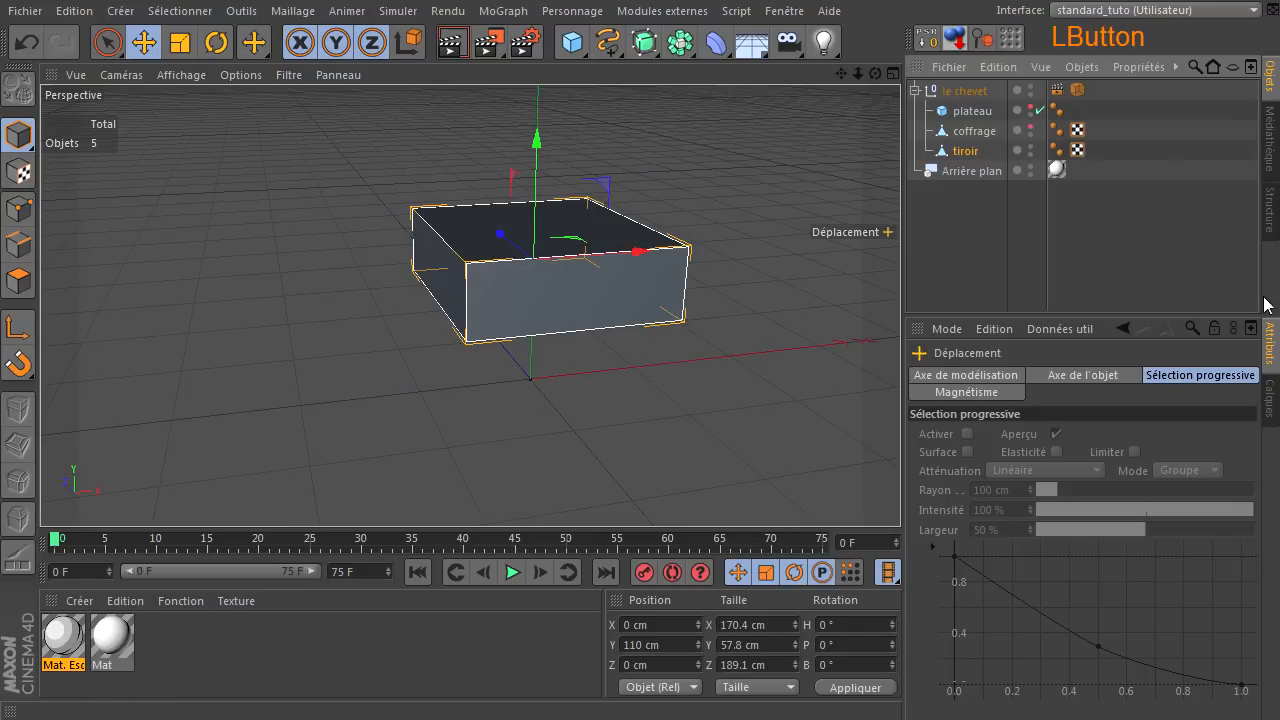
click(967, 153)
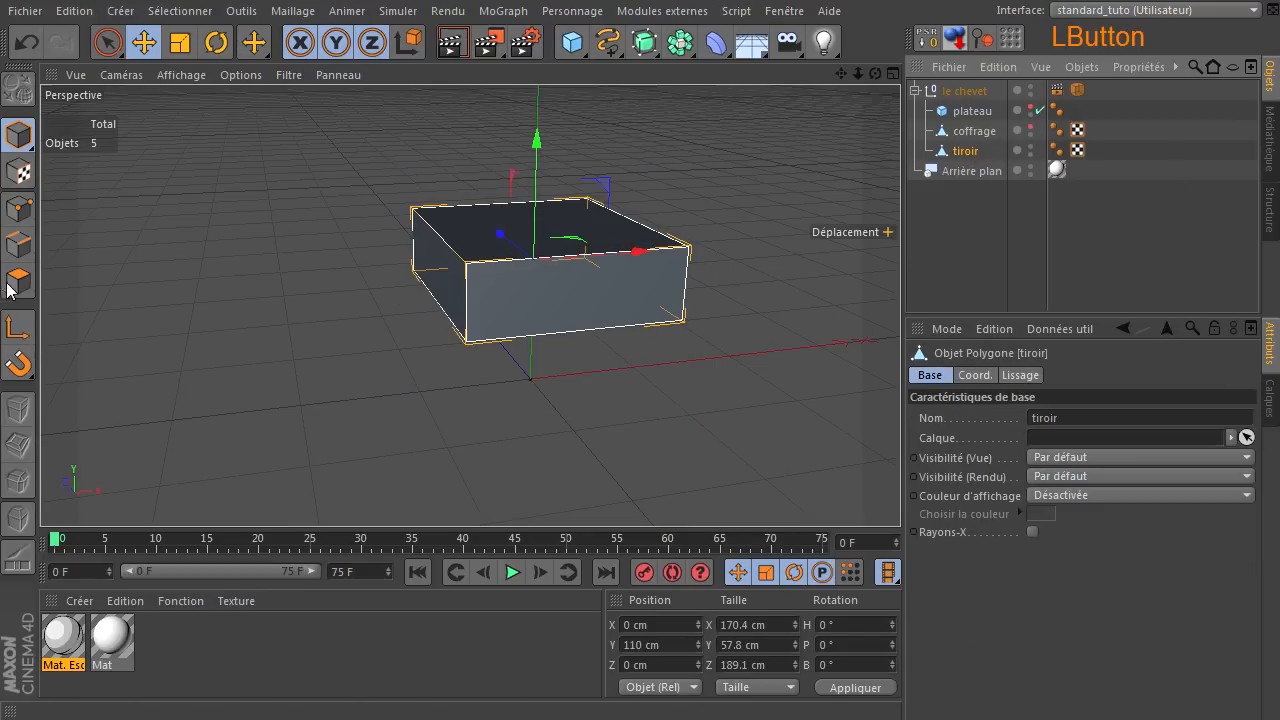
click(20, 282)
drag(874, 75, 897, 491)
click(560, 236)
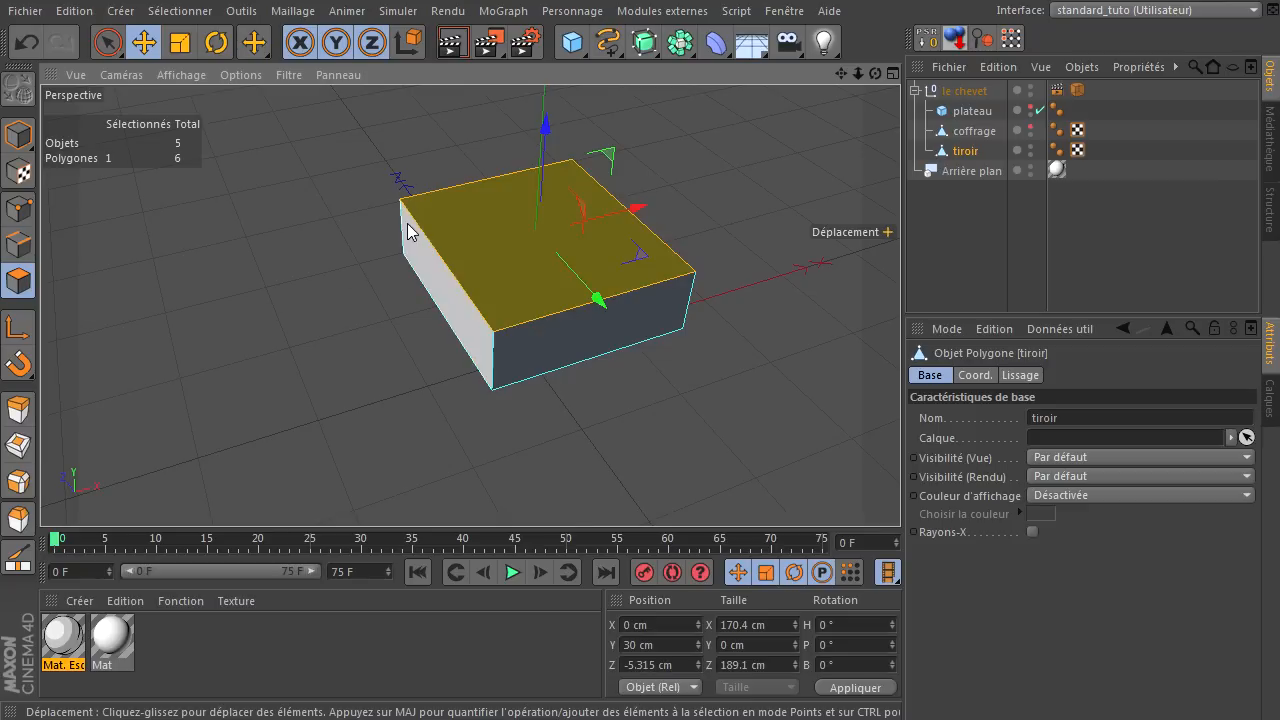
Align the normals of all polygons of "tiroir", and select only its top polygon
key(ctrl+a)
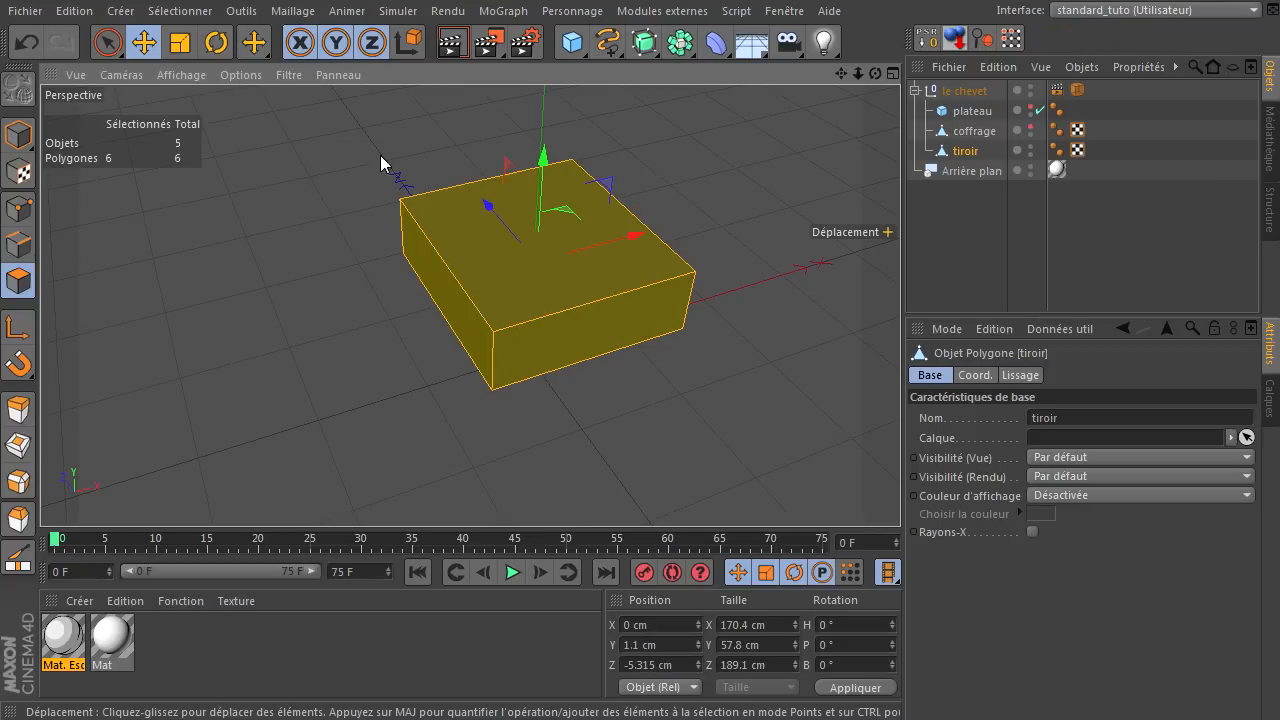
right_click(387, 105)
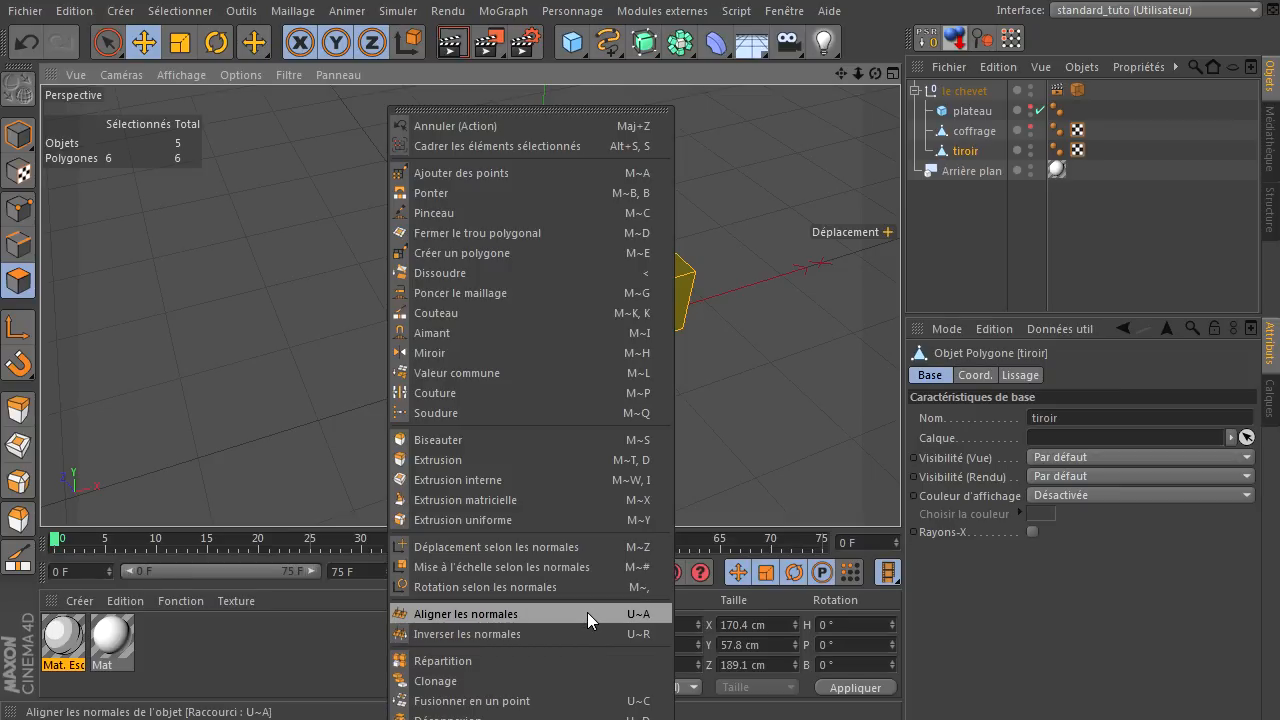
click(755, 208)
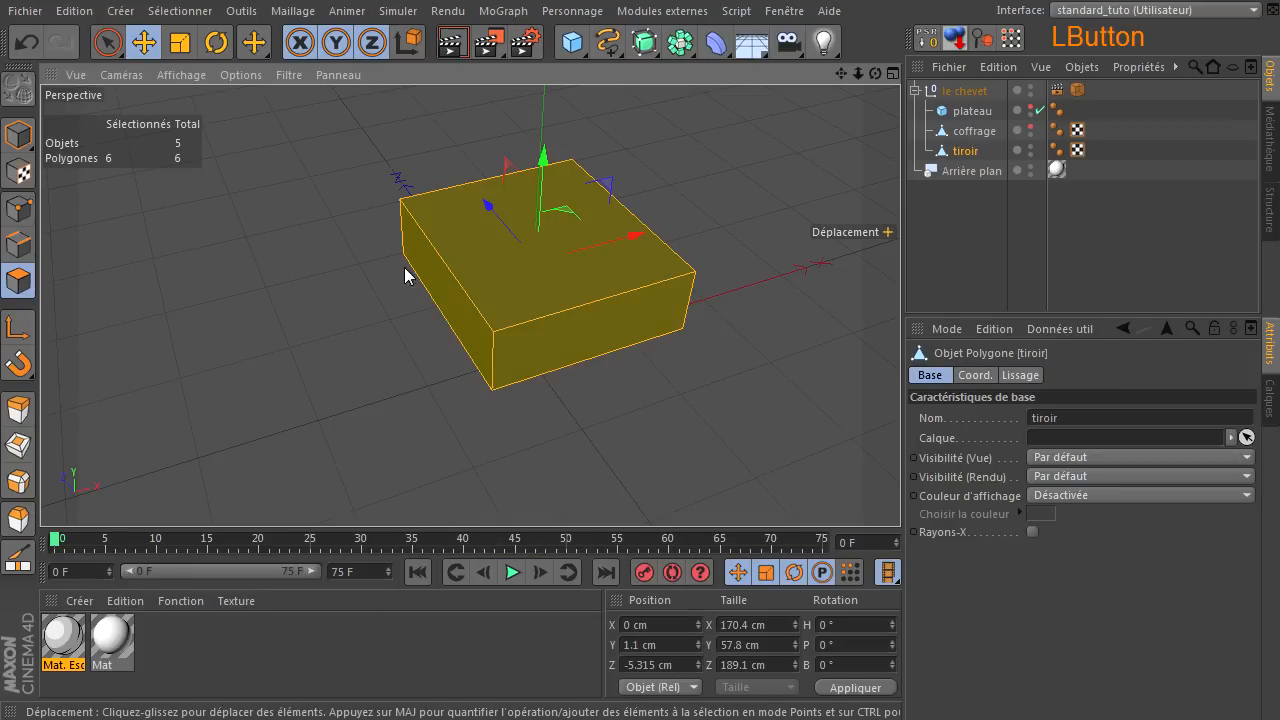
click(257, 331)
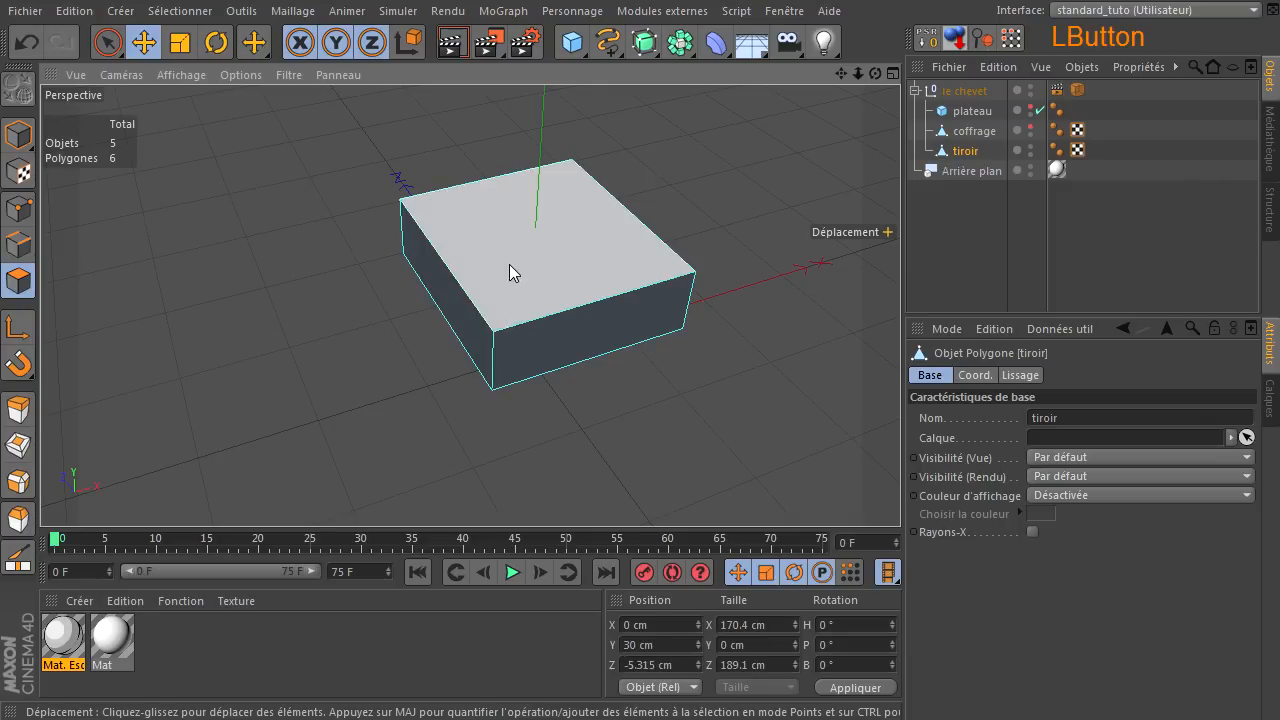
click(580, 276)
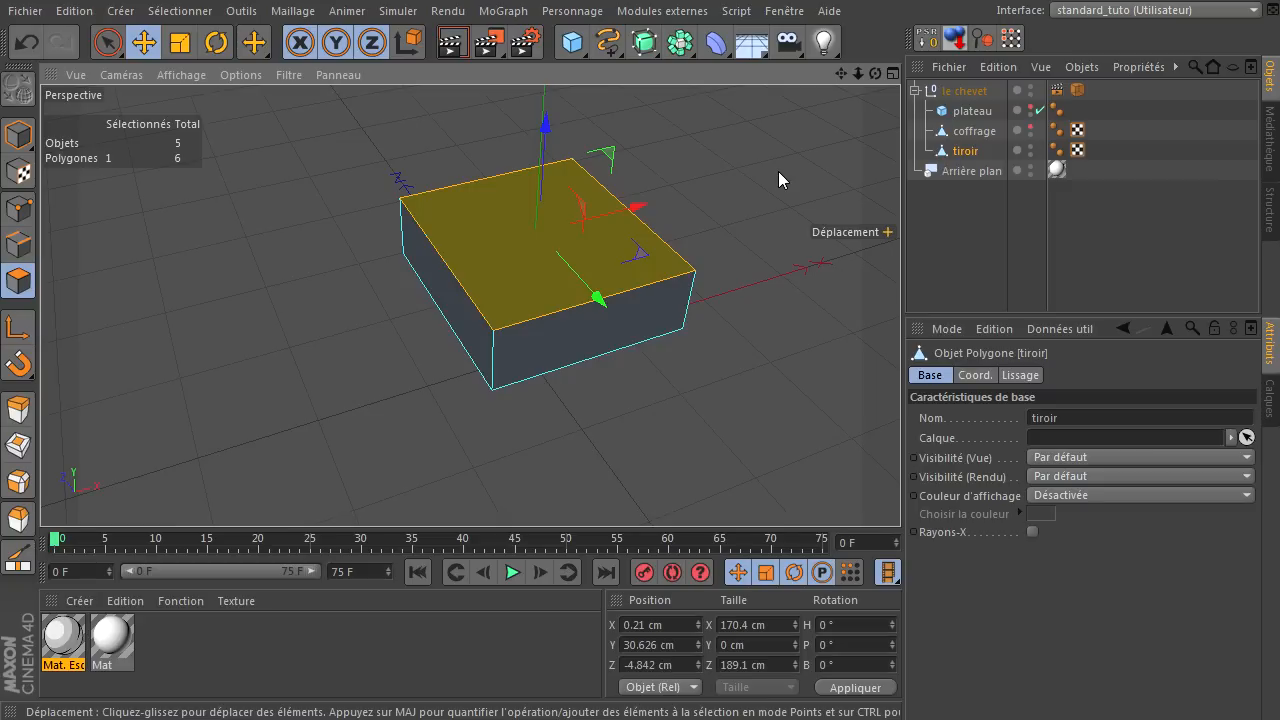
click(292, 11)
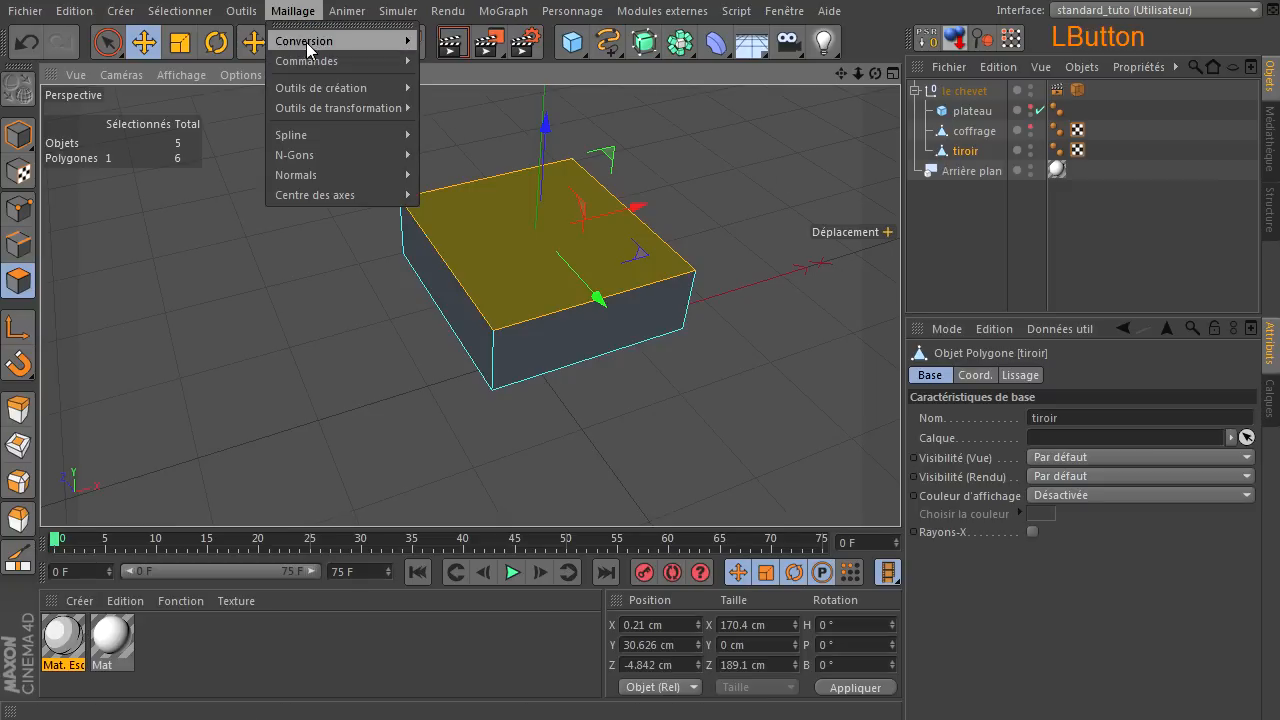
mouse_move(310, 62)
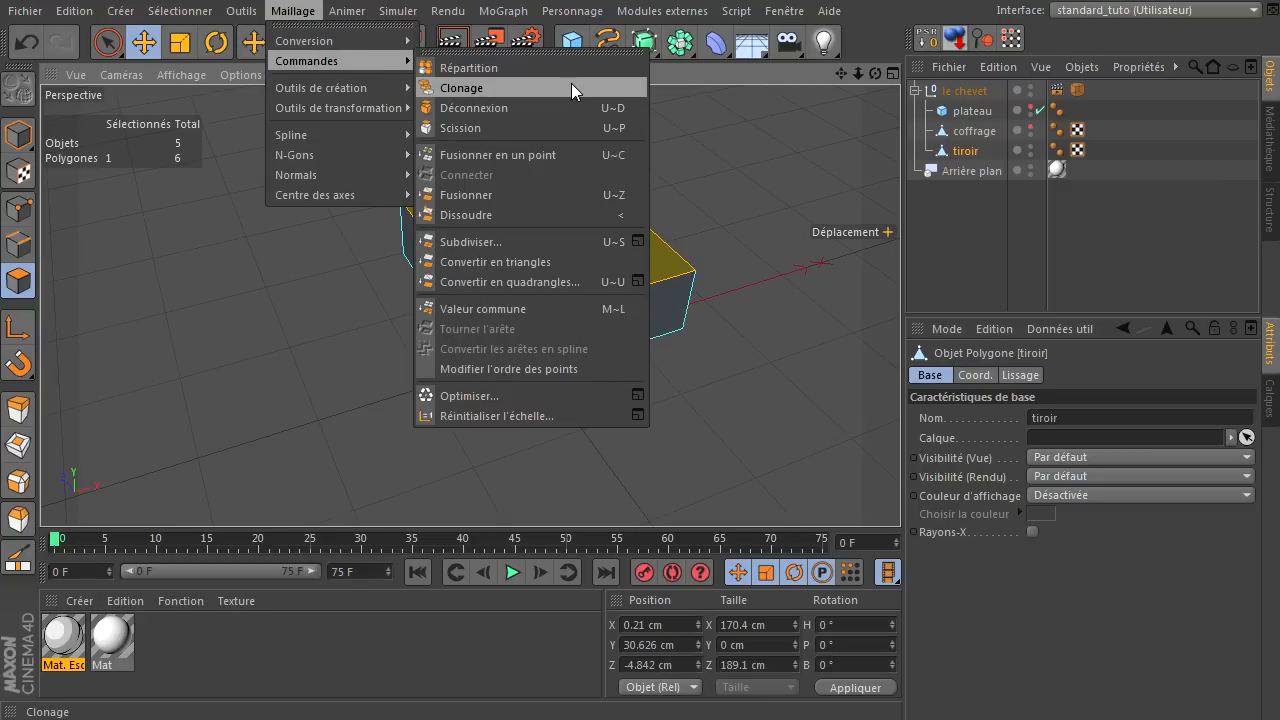
mouse_move(355, 88)
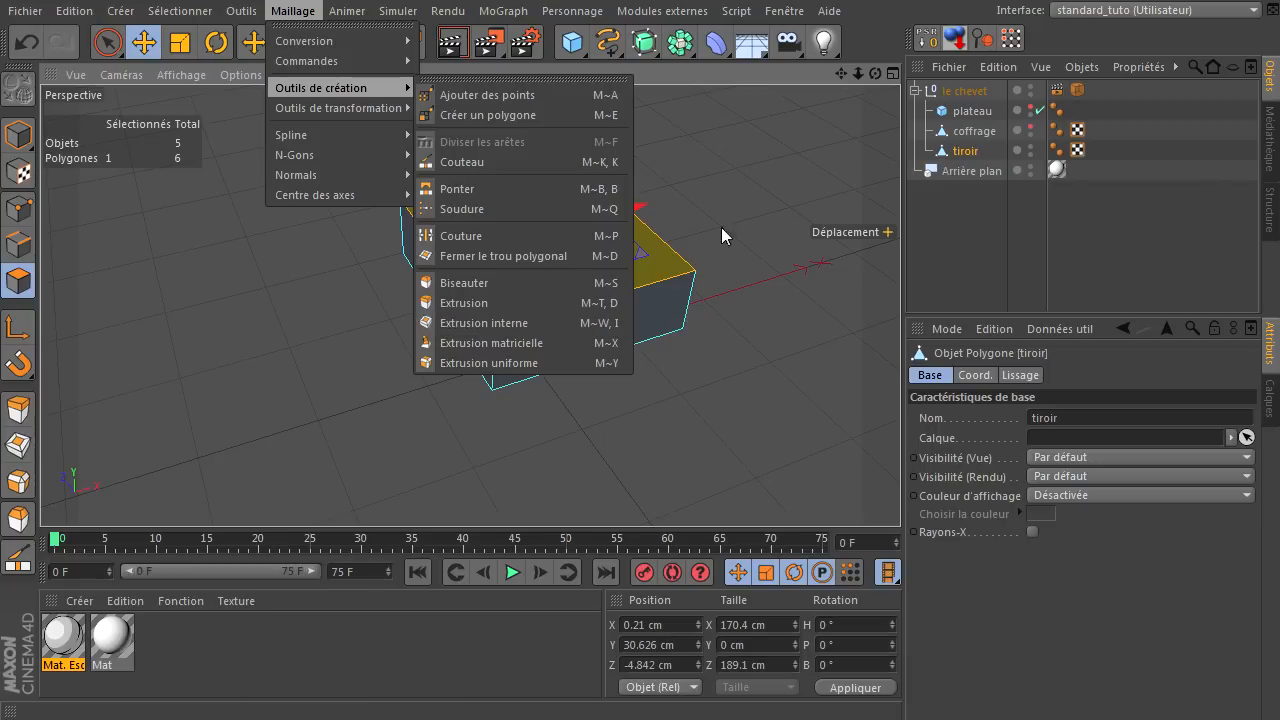
click(874, 44)
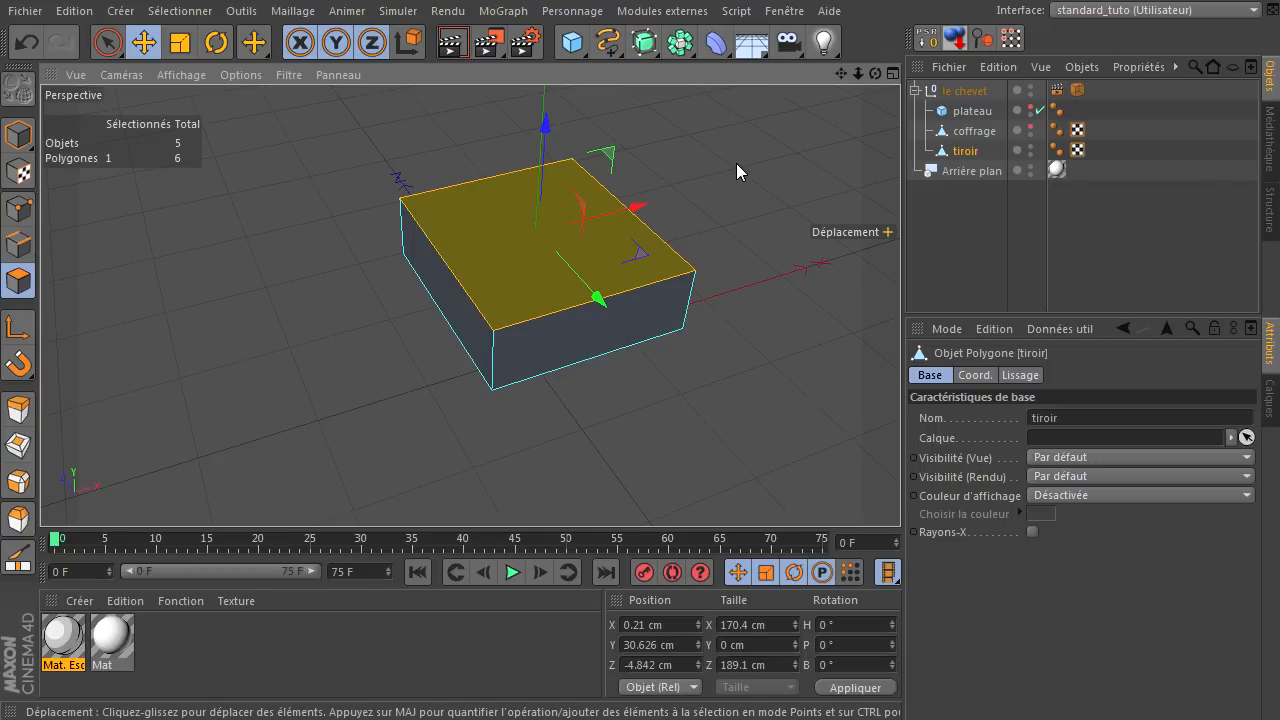
Inset the top polygon of "tiroir" by about 8.2 cm with Extrusion interne
key(i)
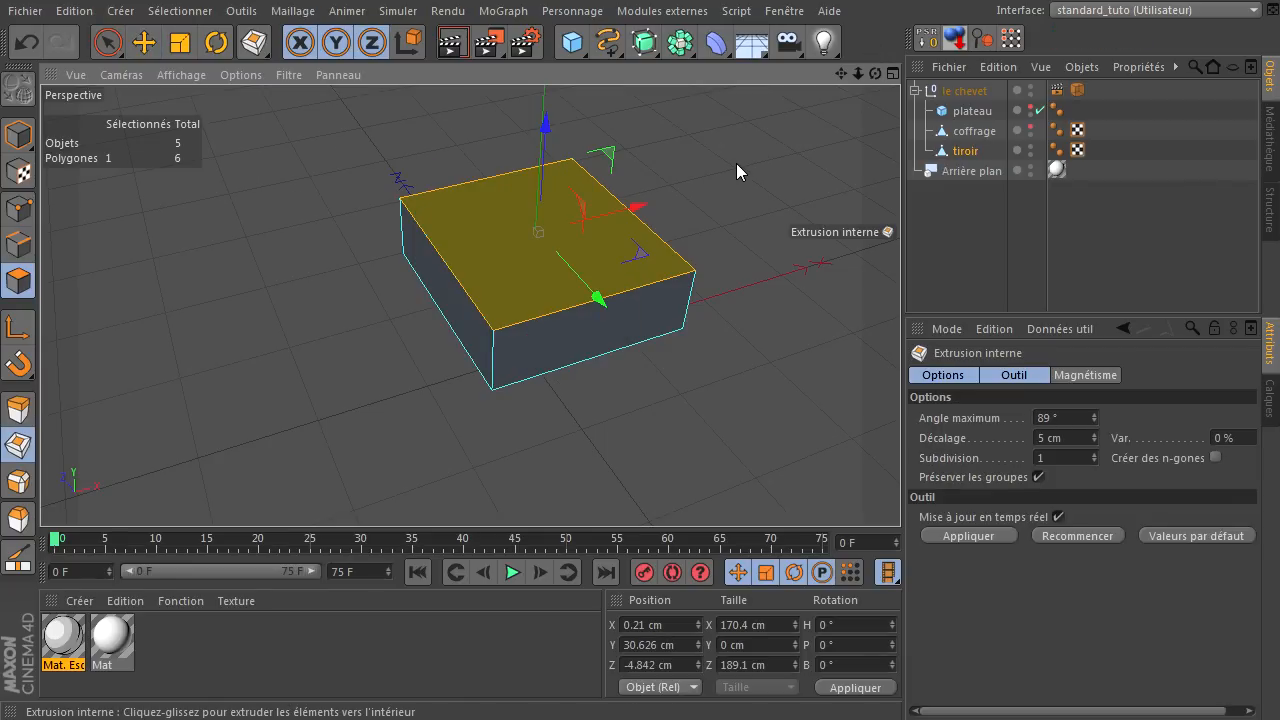
click(737, 164)
drag(737, 164, 903, 497)
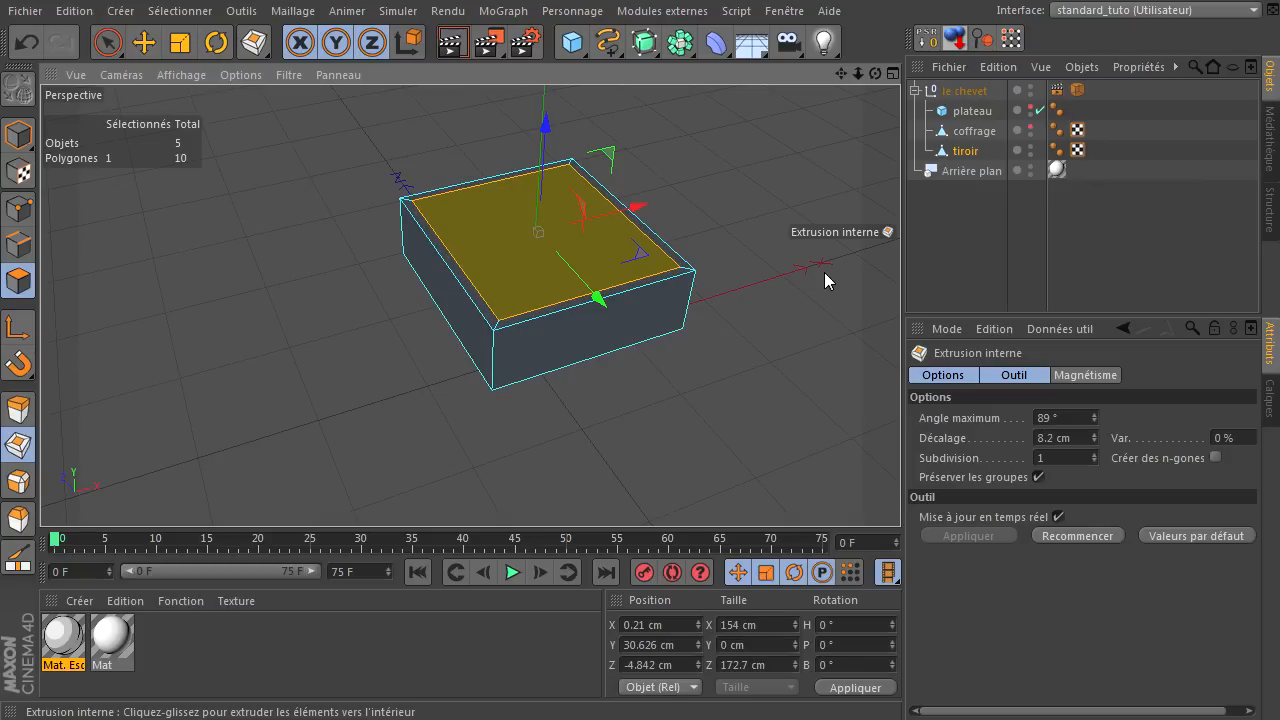
Set the viewport display to Lignes and extrude the inset polygon of "tiroir" by about -53.3 cm to hollow out the drawer
key(d)
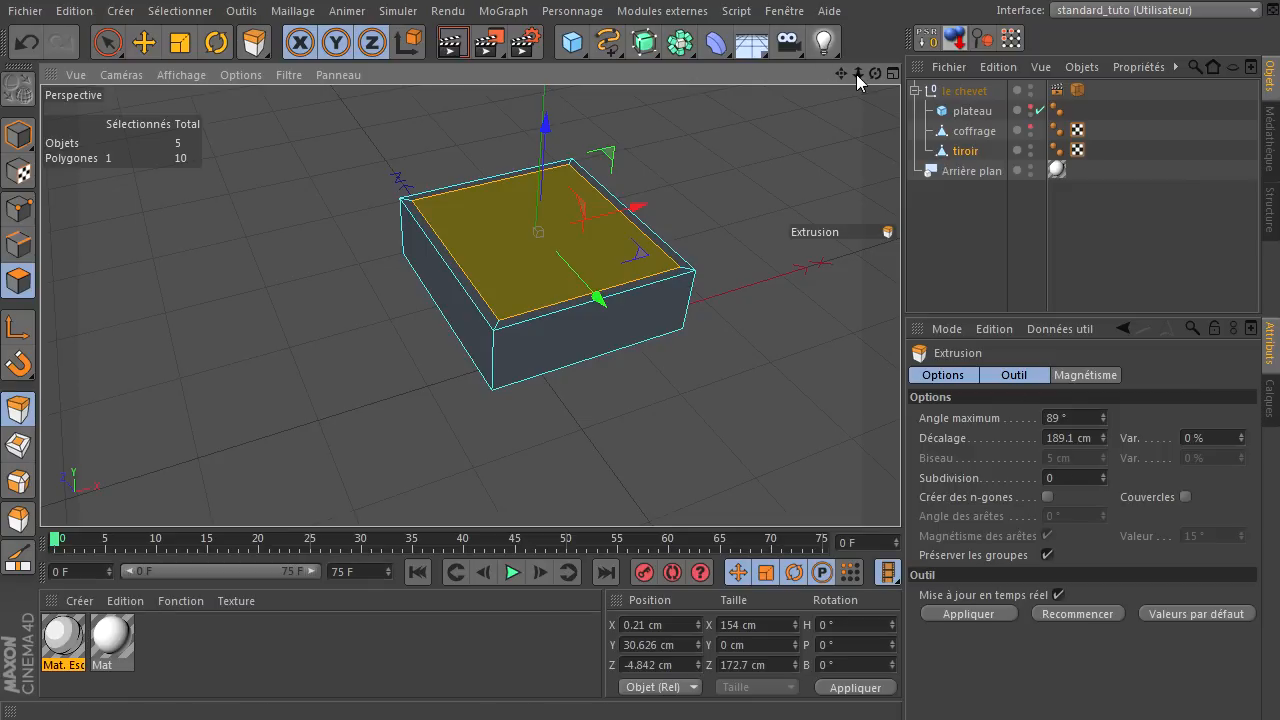
drag(875, 73, 180, 80)
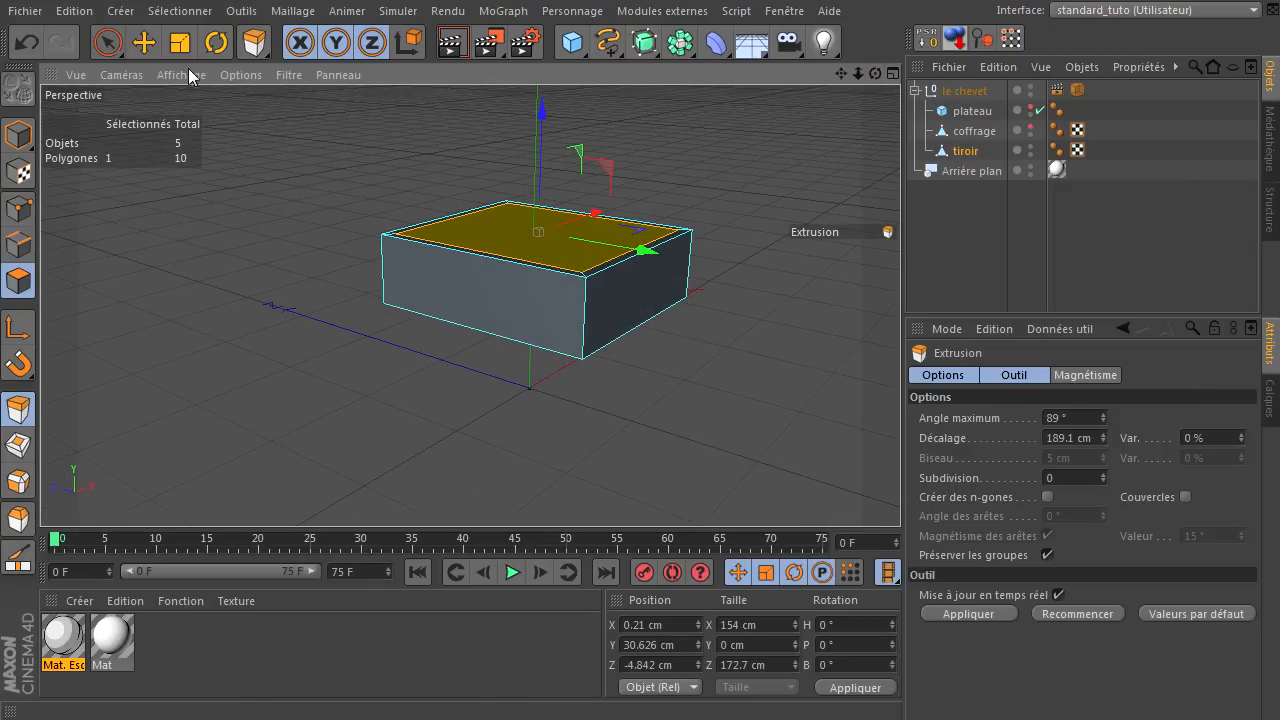
click(180, 80)
click(206, 247)
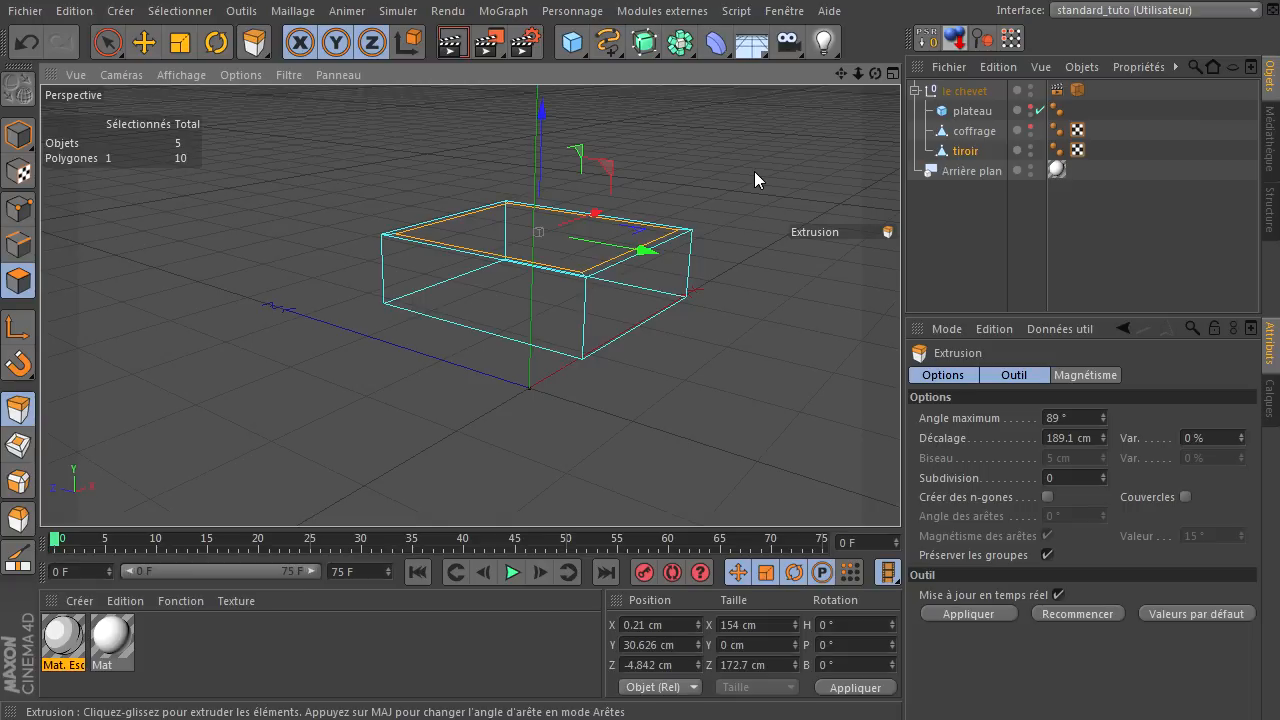
drag(754, 171, 900, 490)
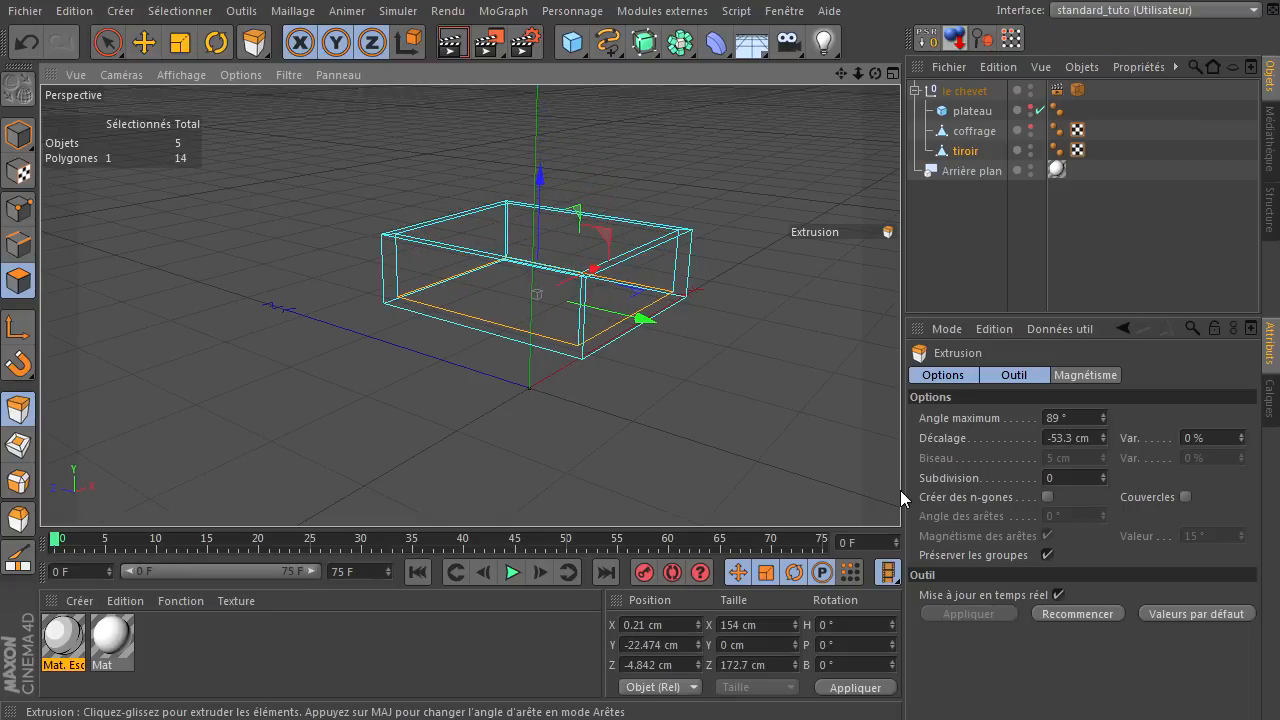
Restore the Ombrage de Gouraud (lignes) display, and return to model mode with nothing selected
drag(875, 74, 903, 497)
click(181, 75)
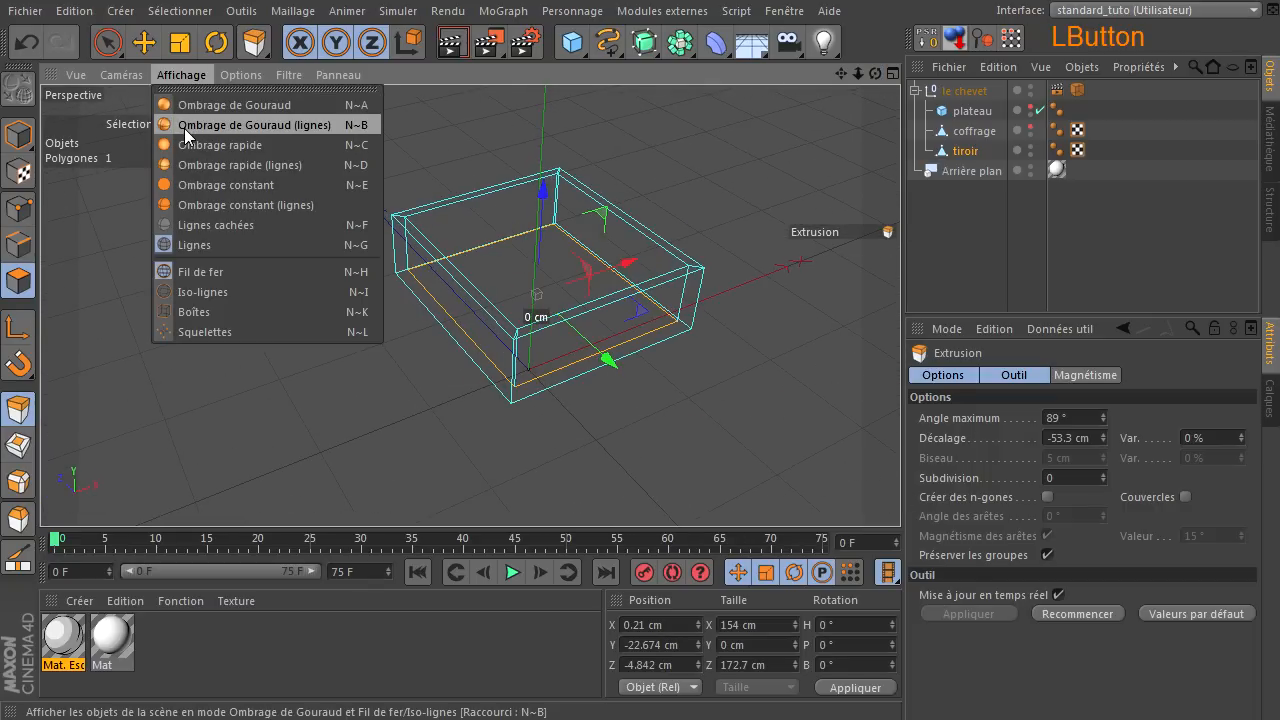
click(186, 131)
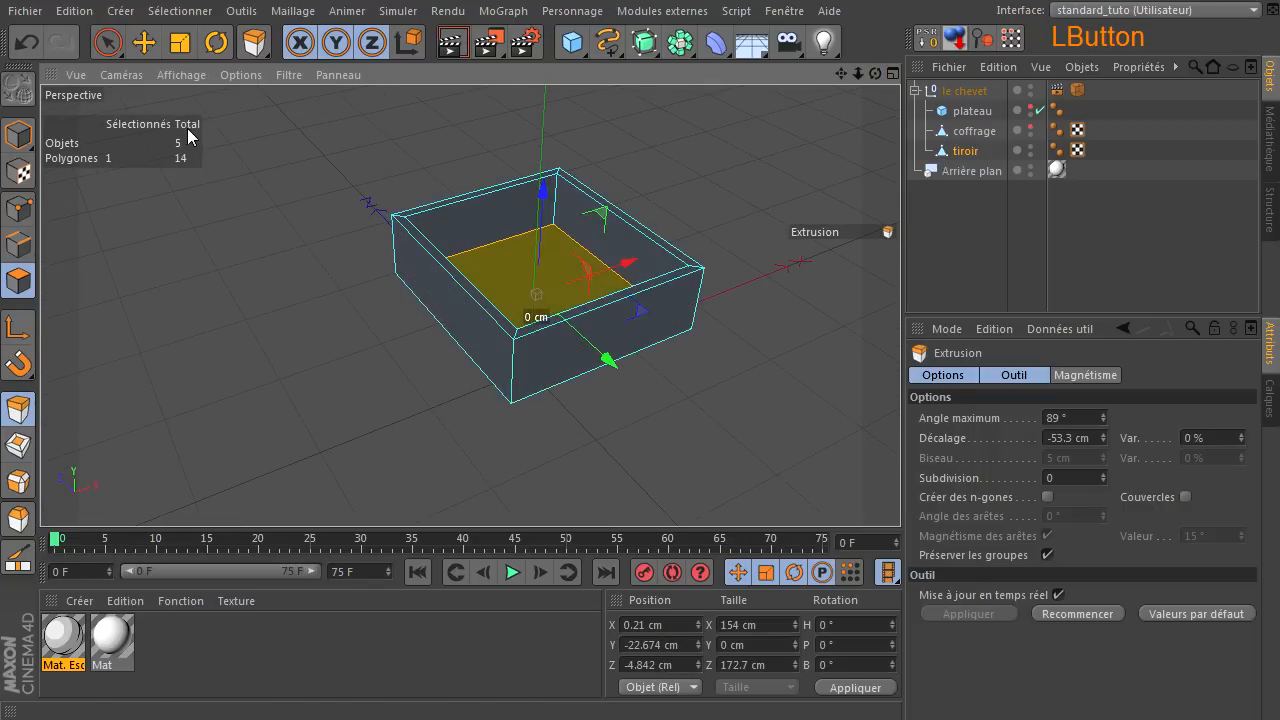
click(782, 161)
click(108, 42)
click(20, 136)
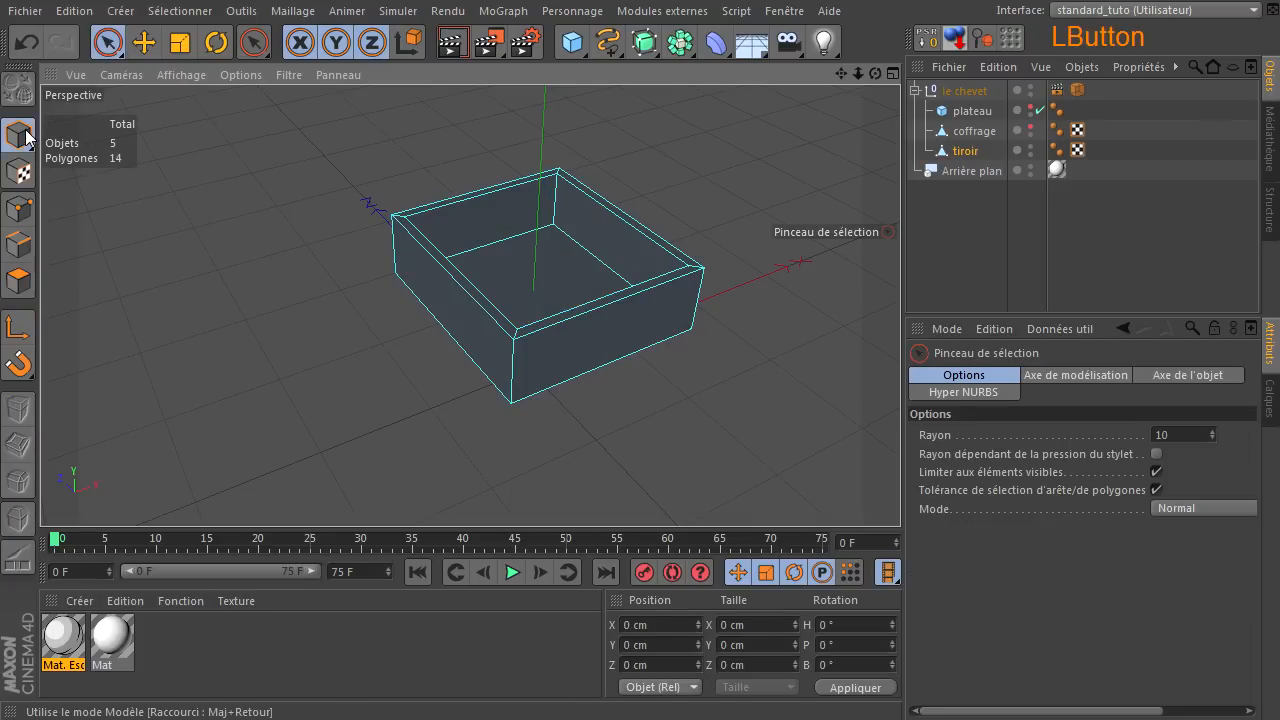
click(300, 206)
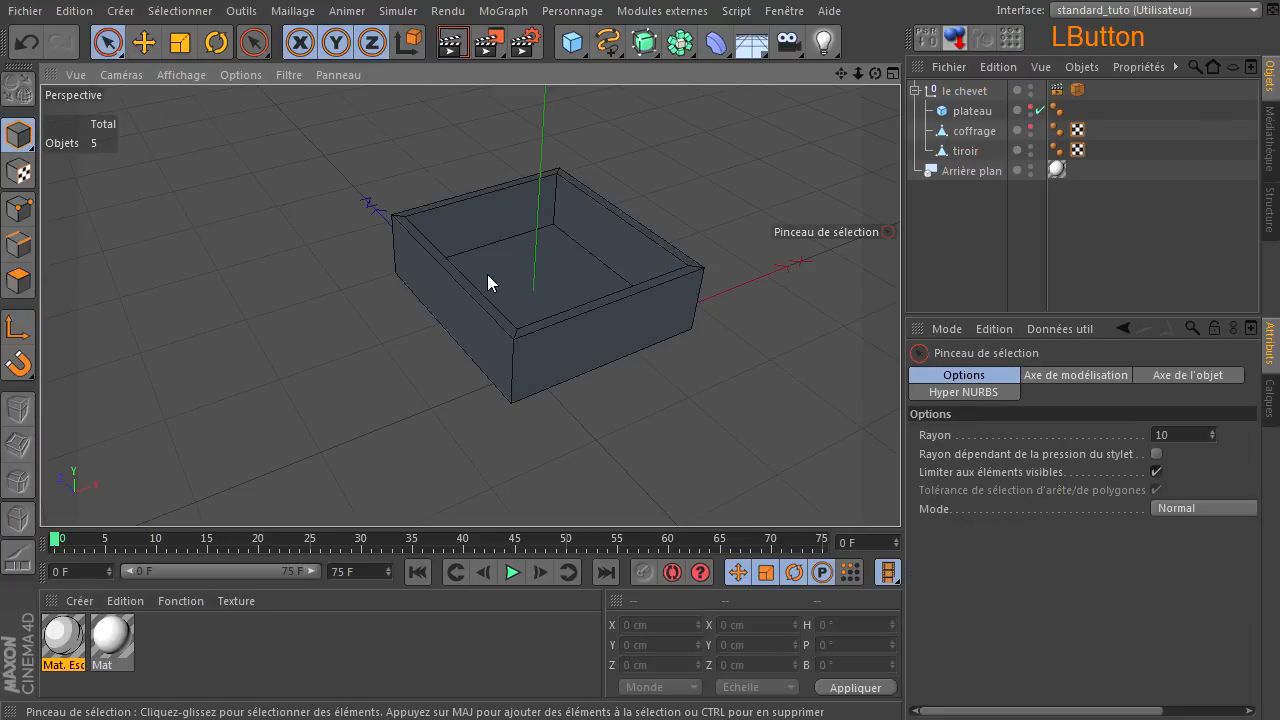
Show "coffrage" and "plateau" in the viewport again, and render a close view of the cabinet's drawer front
click(1030, 128)
click(1030, 107)
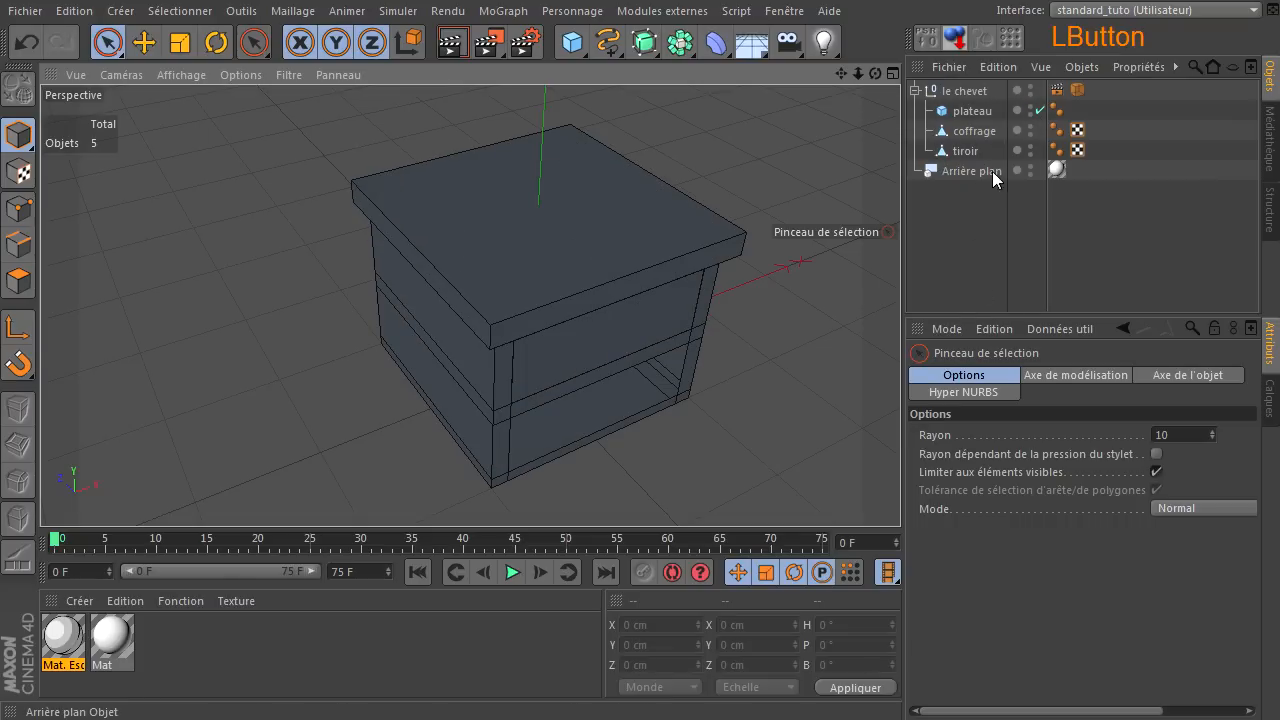
drag(875, 74, 900, 490)
scroll(470, 245, up, 8)
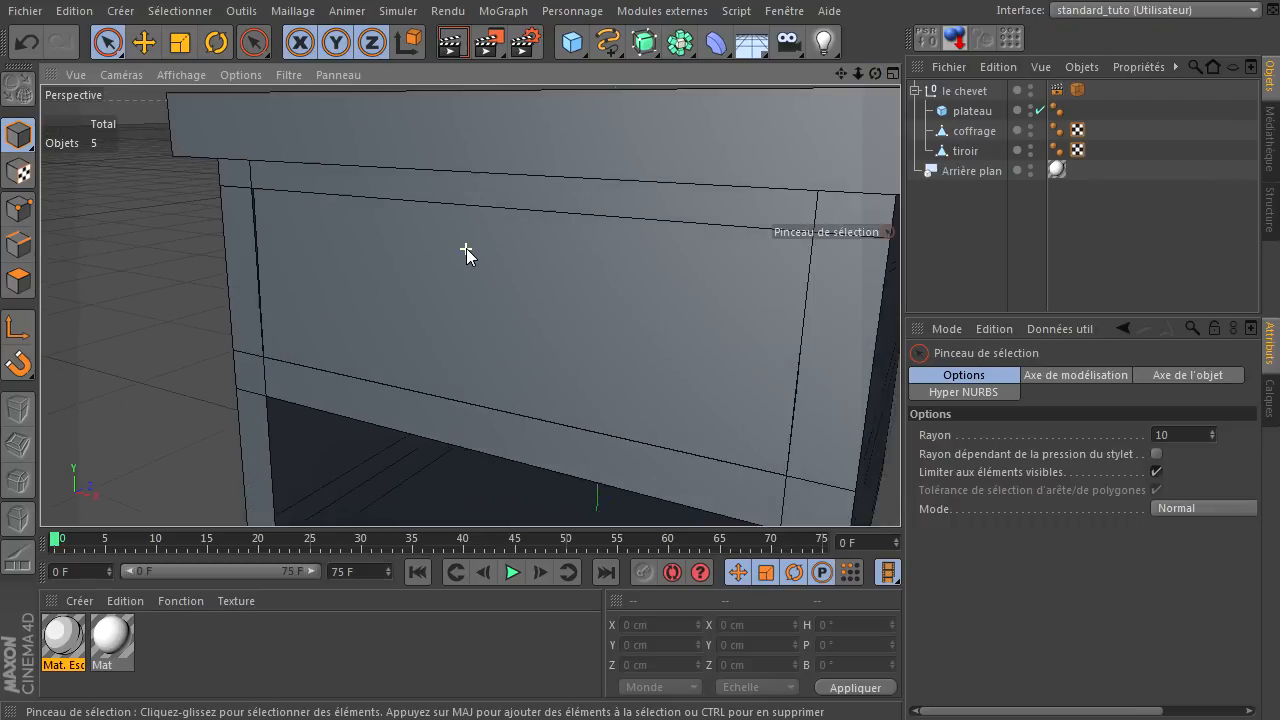
scroll(466, 248, down, 5)
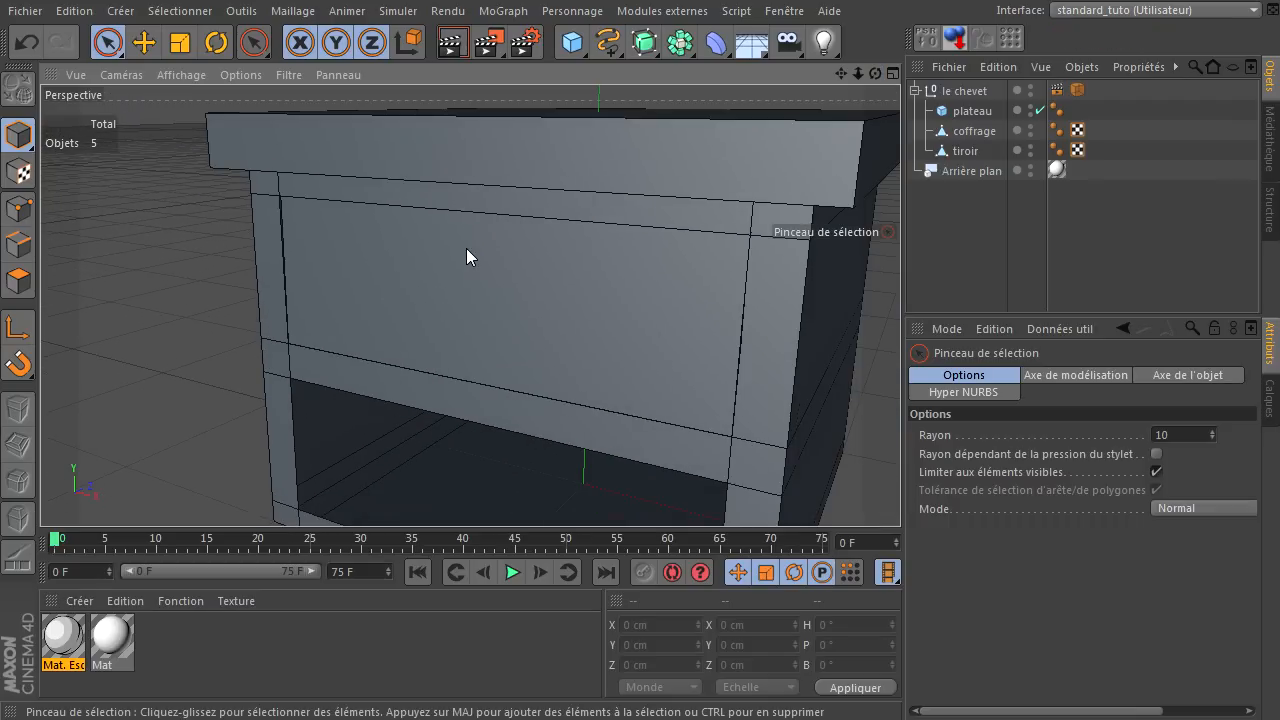
click(450, 45)
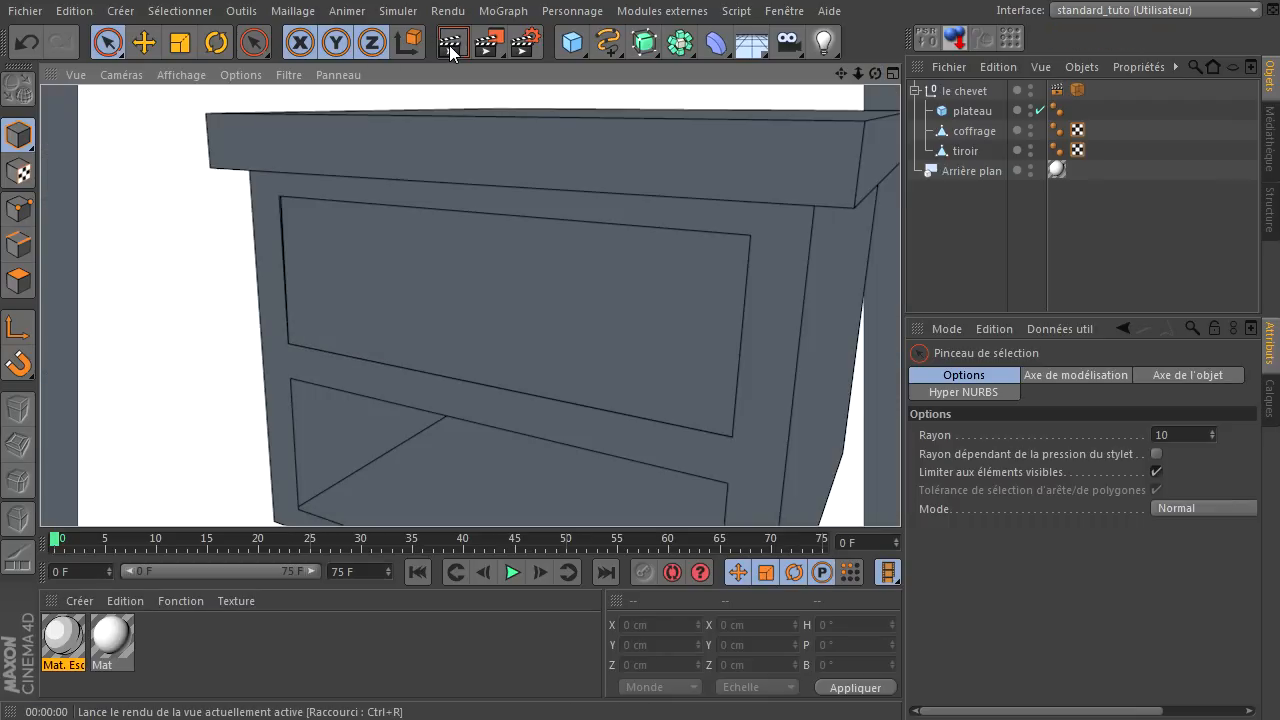
Slide "tiroir" slightly out of the cabinet to about -1.35 cm along Z, fine-tuning its position in the Droite view
click(510, 267)
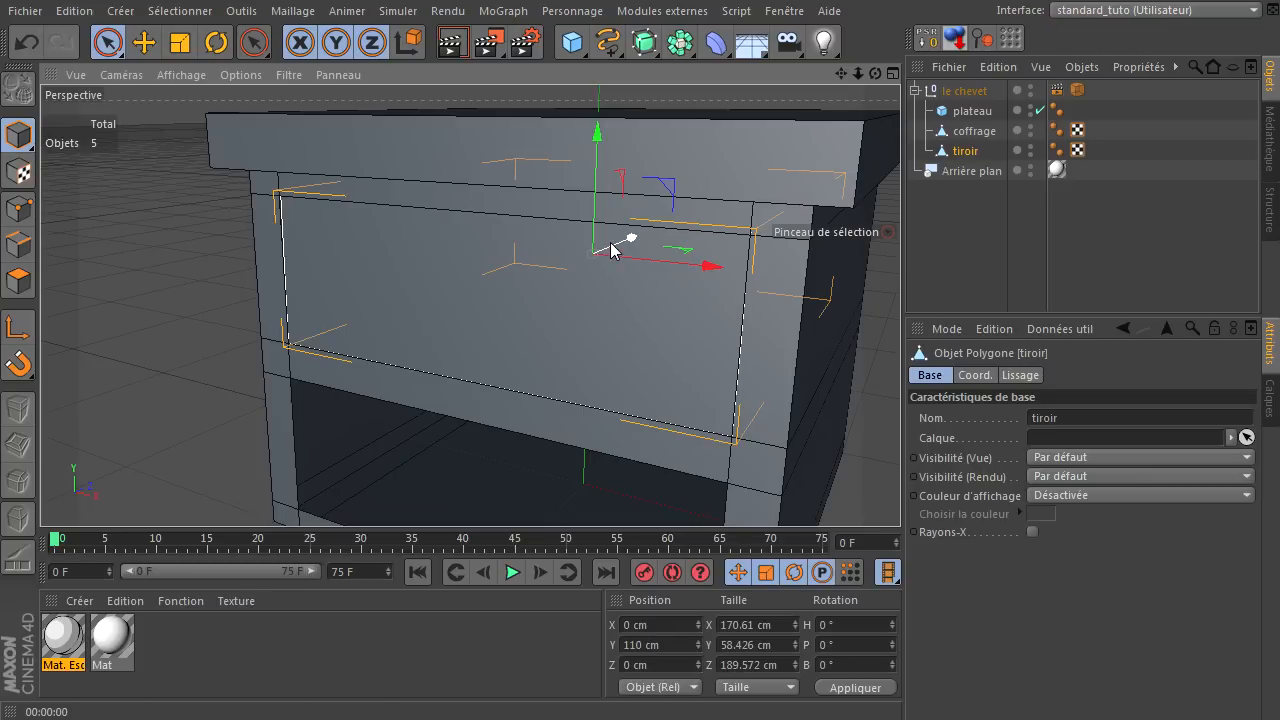
drag(614, 246, 616, 245)
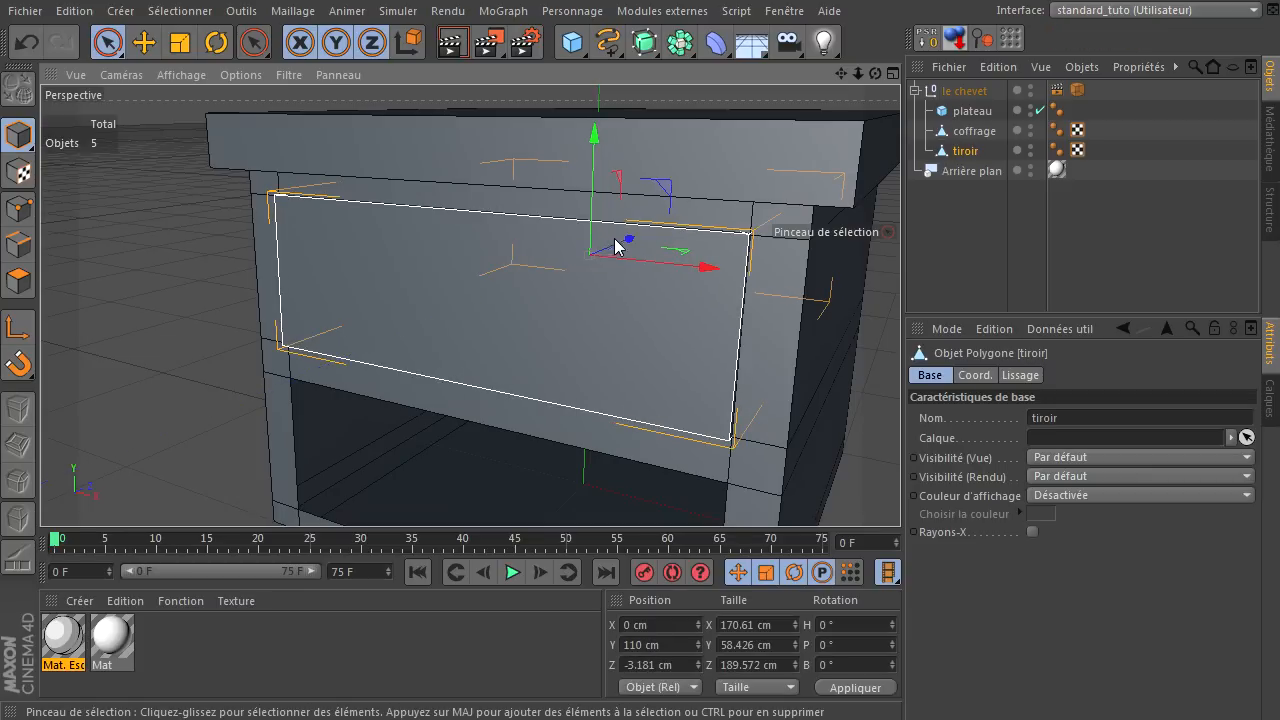
mouse_move(875, 73)
mouse_down()
mouse_move(840, 78)
mouse_move(875, 73)
mouse_up()
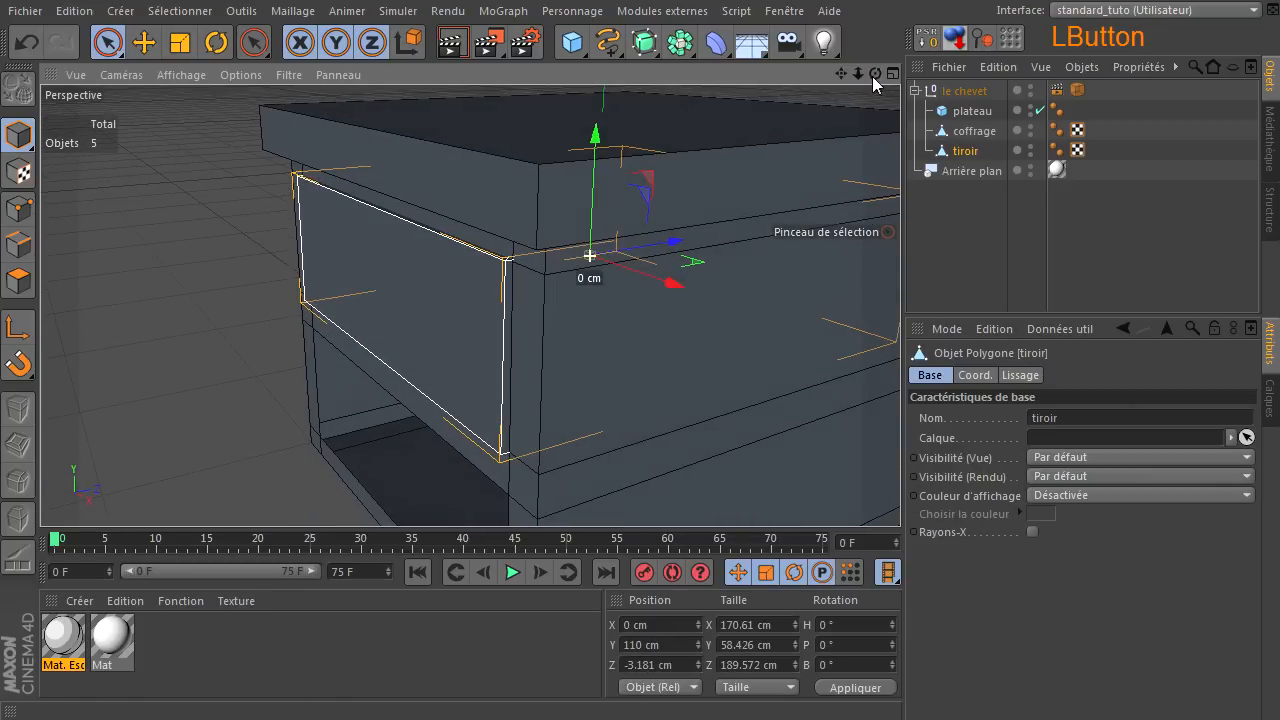
middle_click(677, 276)
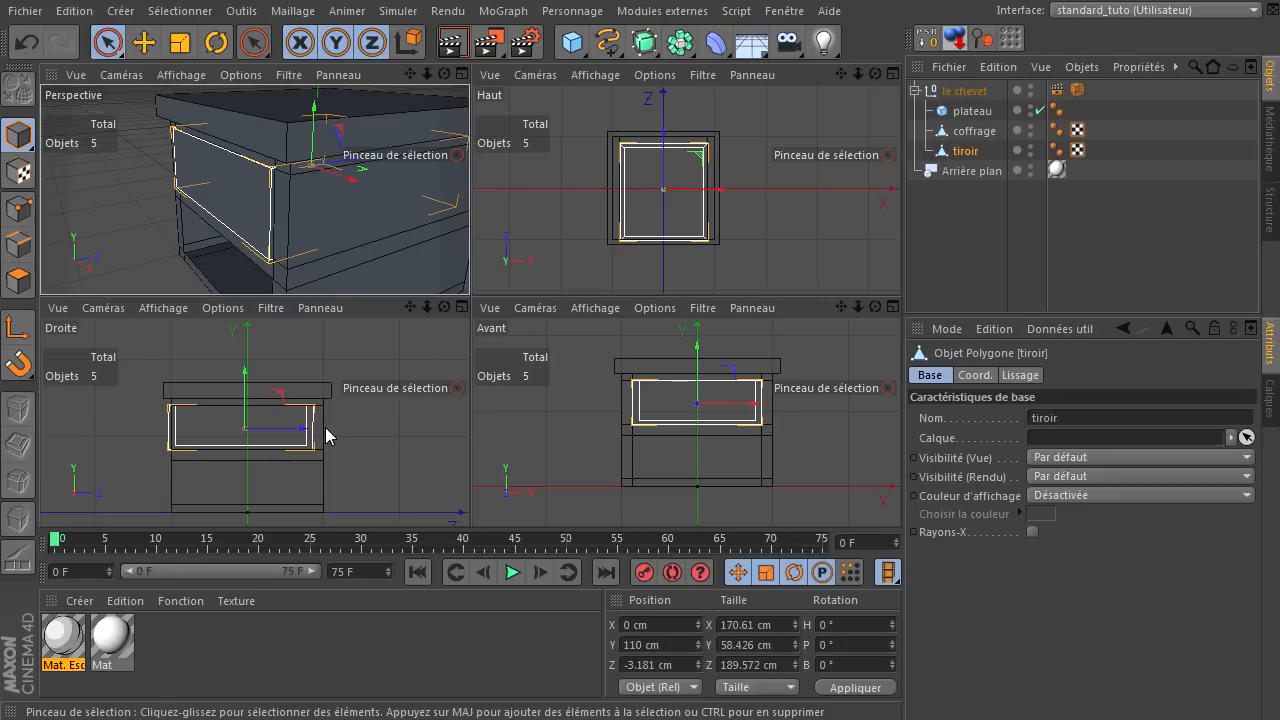
middle_click(255, 400)
scroll(276, 358, up, 5)
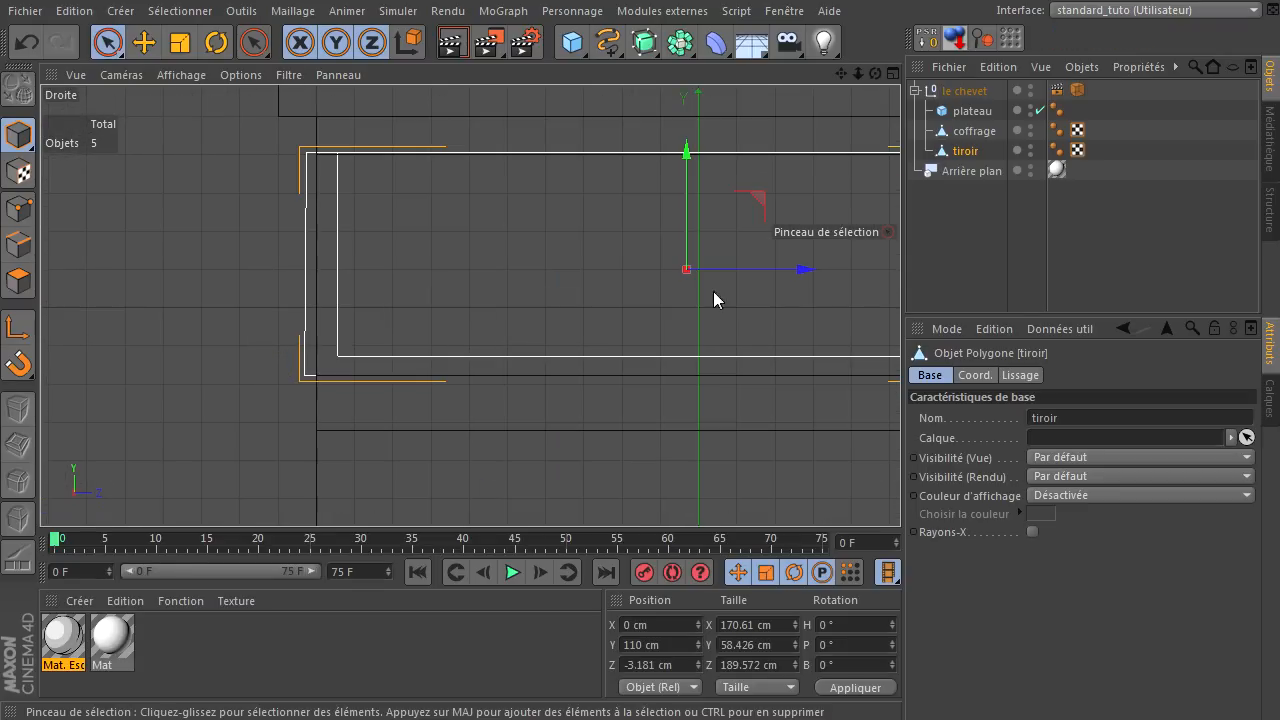
drag(760, 271, 740, 280)
scroll(592, 316, up, 1)
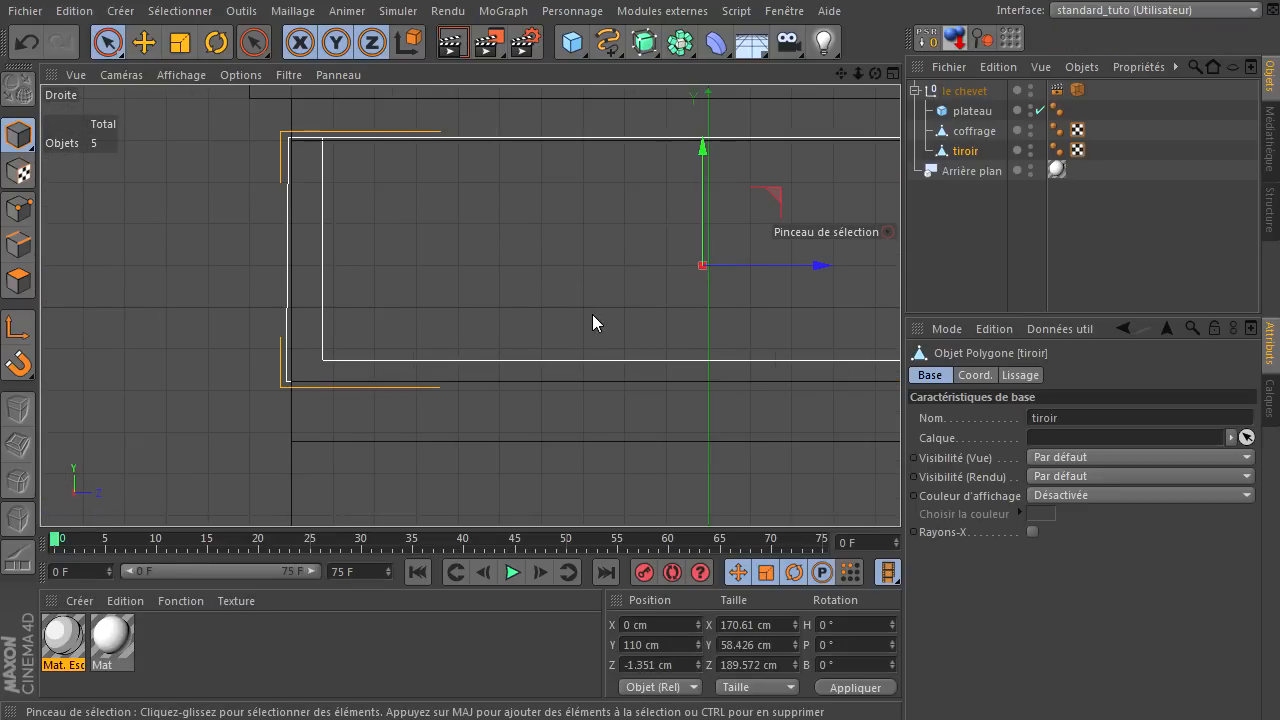
Render the perspective view to check how far the drawer front protrudes, and deselect "tiroir"
middle_click(592, 314)
middle_click(352, 242)
click(452, 44)
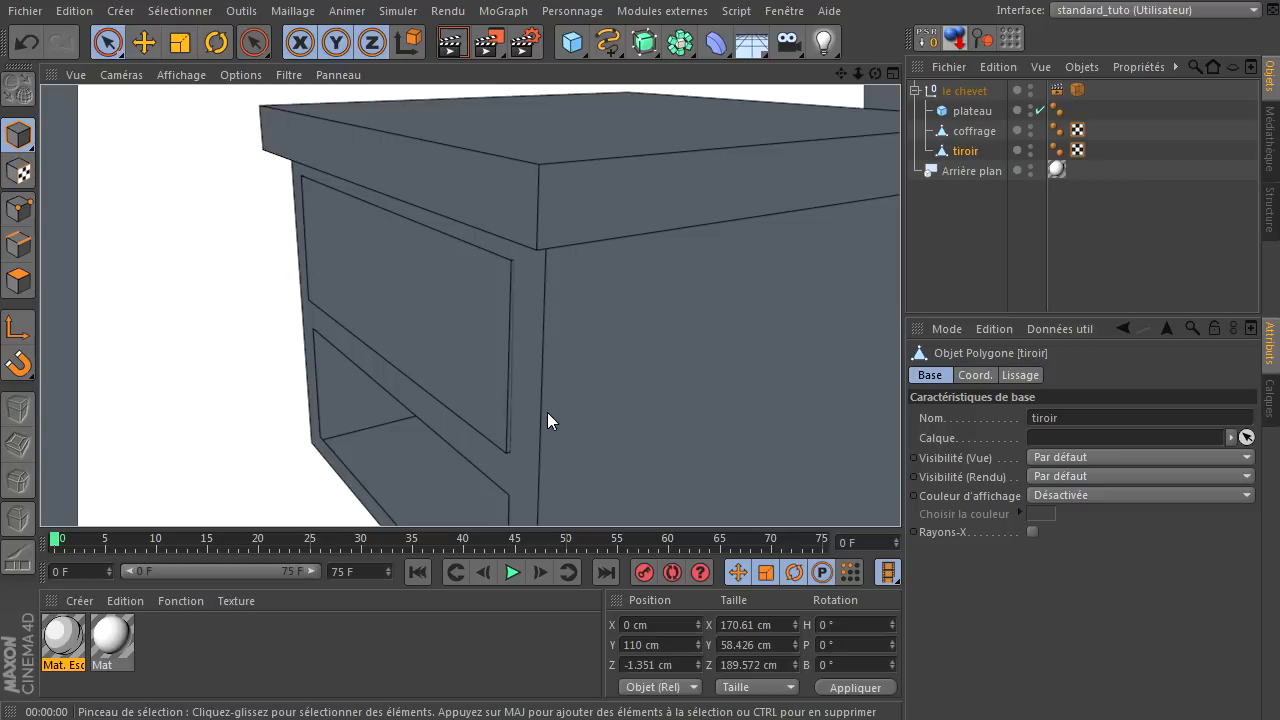
middle_click(547, 412)
middle_click(373, 207)
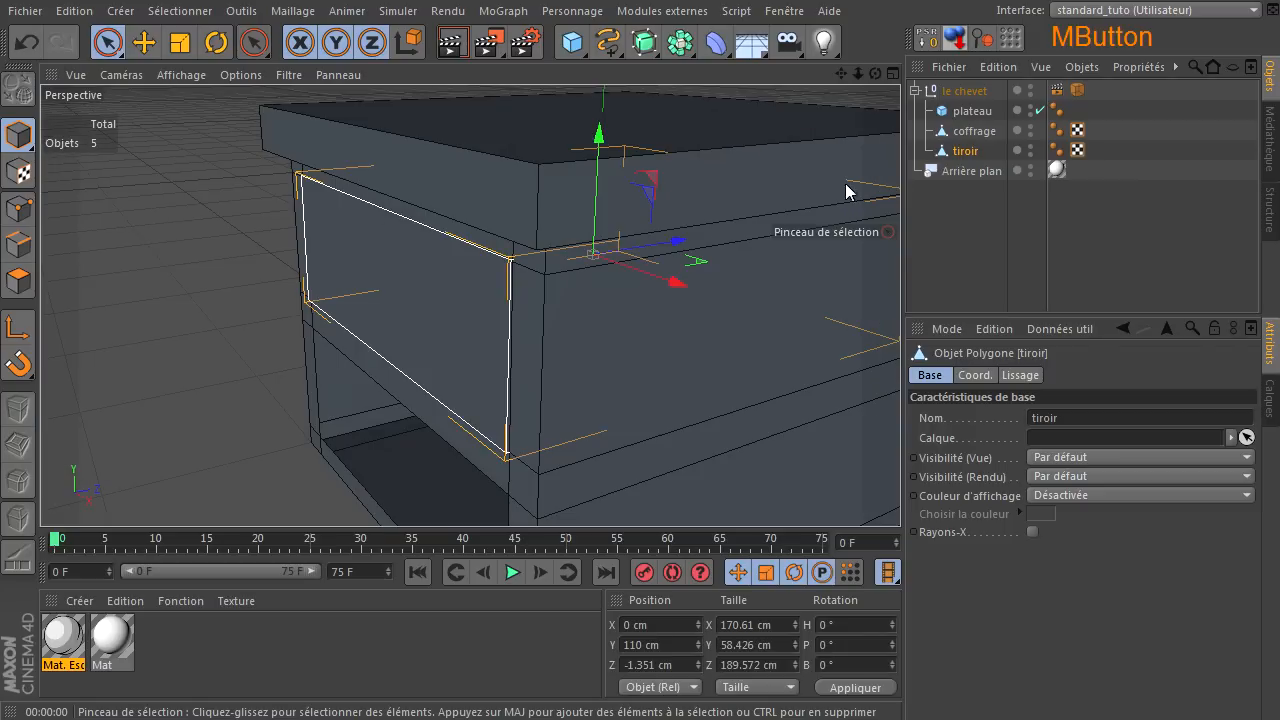
alt+drag(846, 192, 714, 244)
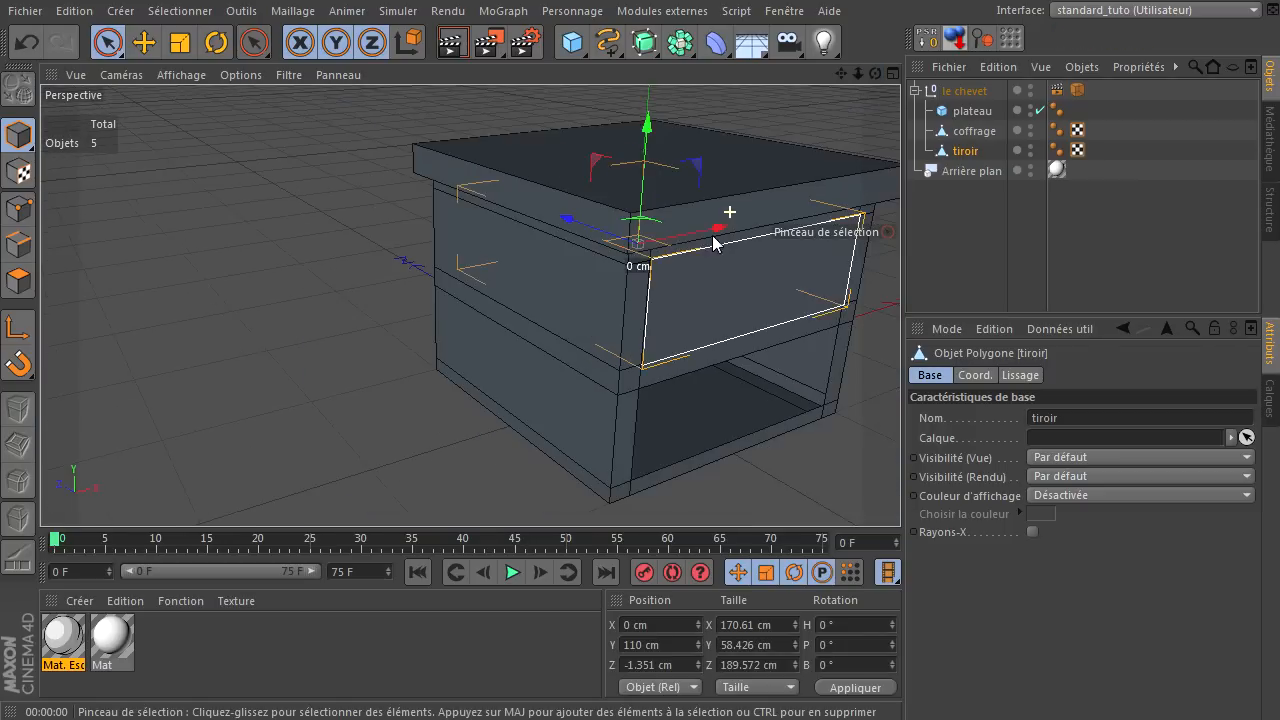
scroll(713, 239, down, 2)
drag(843, 74, 900, 504)
click(826, 309)
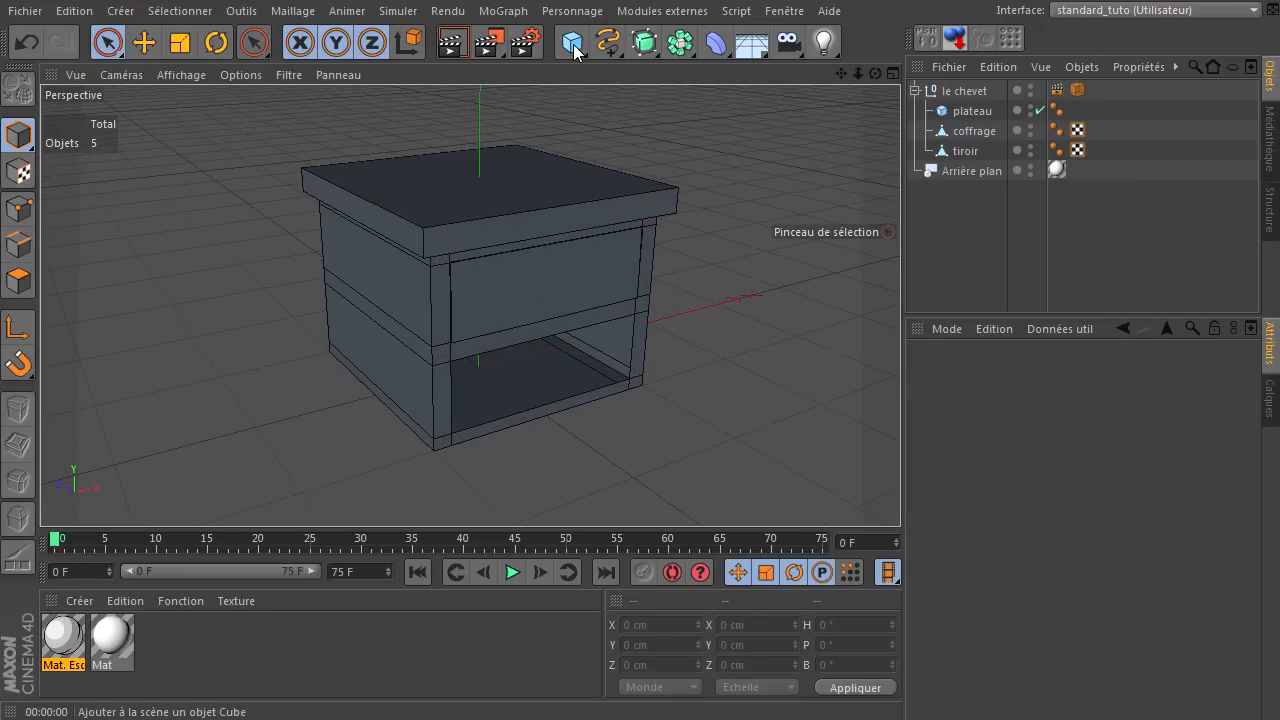
Examine the bedside cabinet's drawer knobs in the reference image up close
drag(1279, 170, 586, 77)
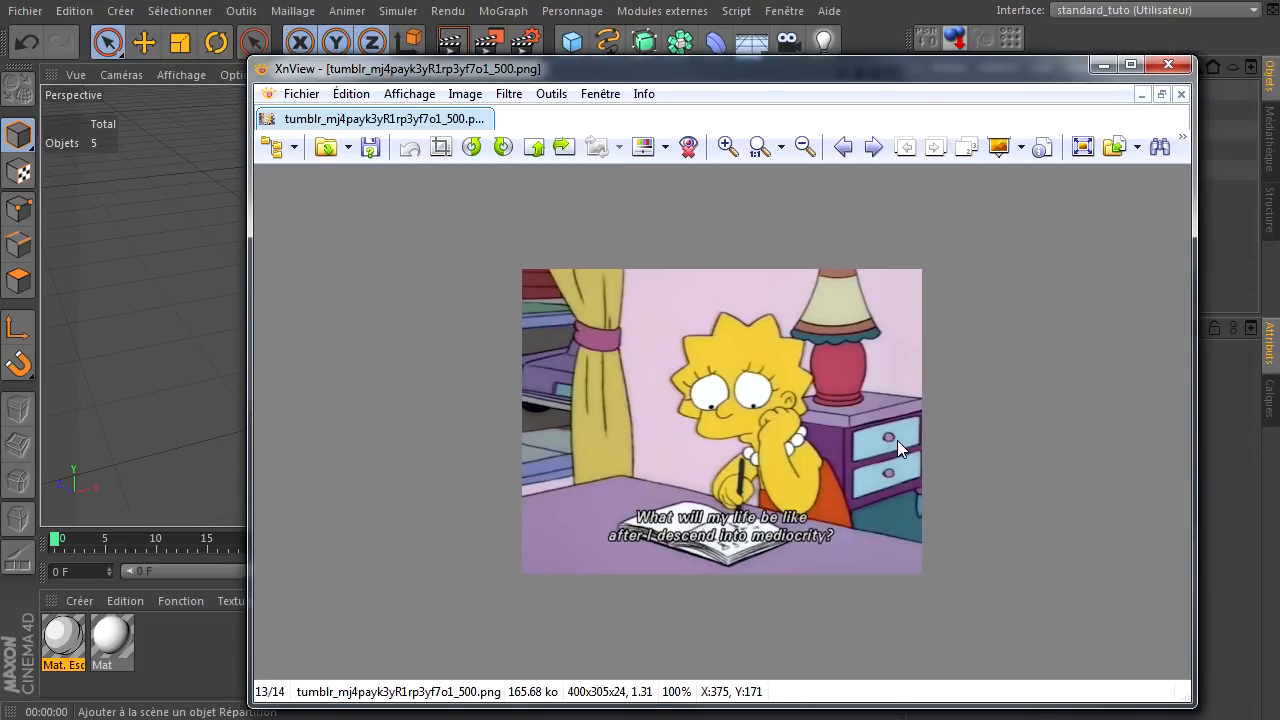
ctrl+scroll(887, 445, up, 4)
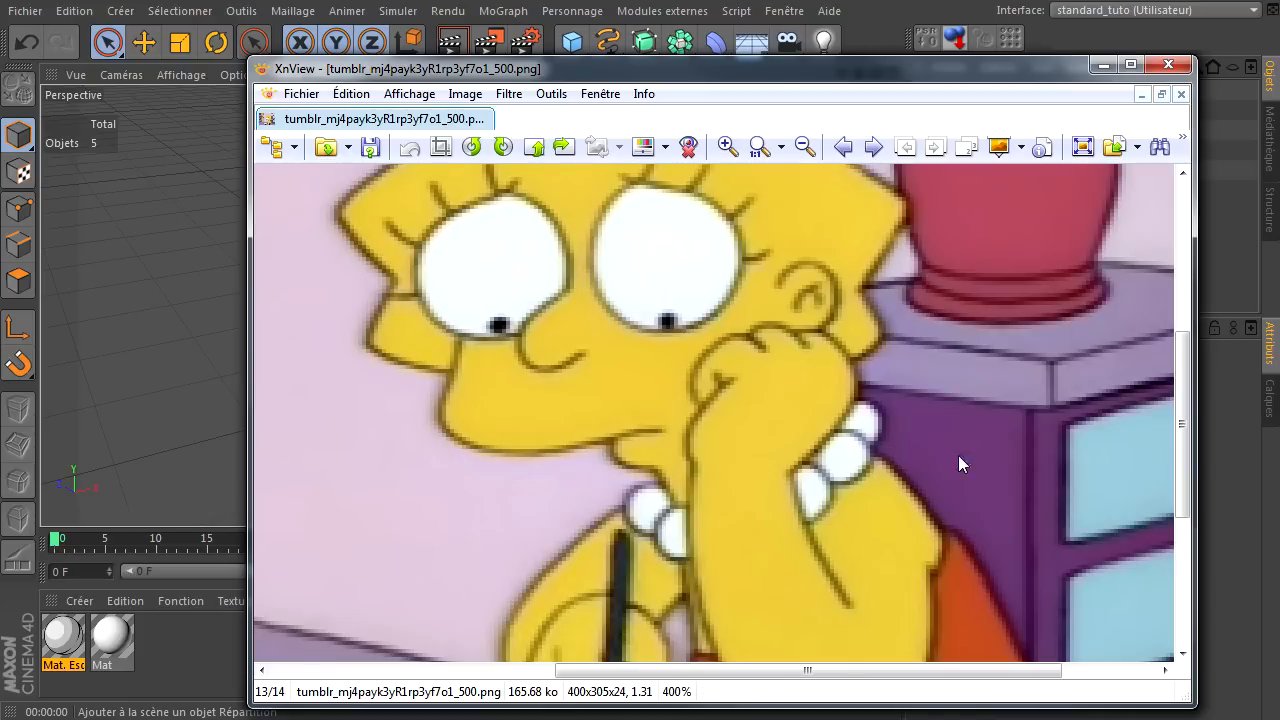
click(1078, 671)
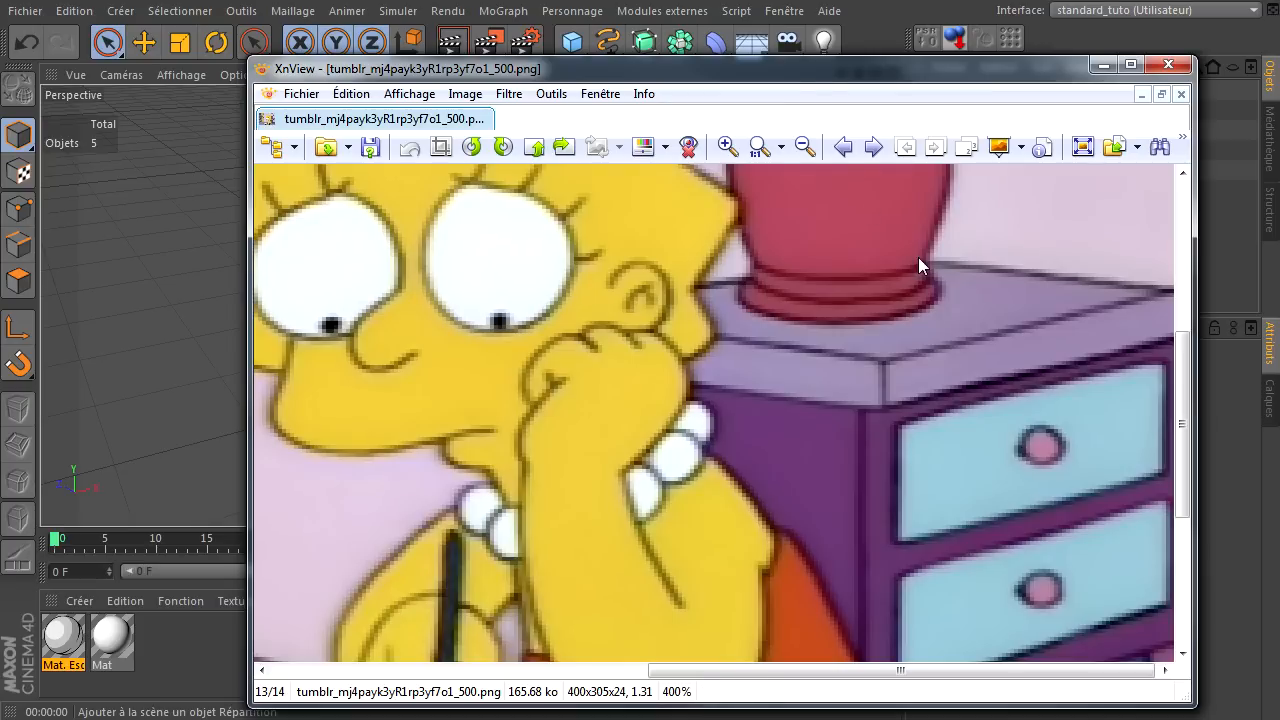
ctrl+scroll(852, 445, down, 2)
drag(805, 80, 1279, 85)
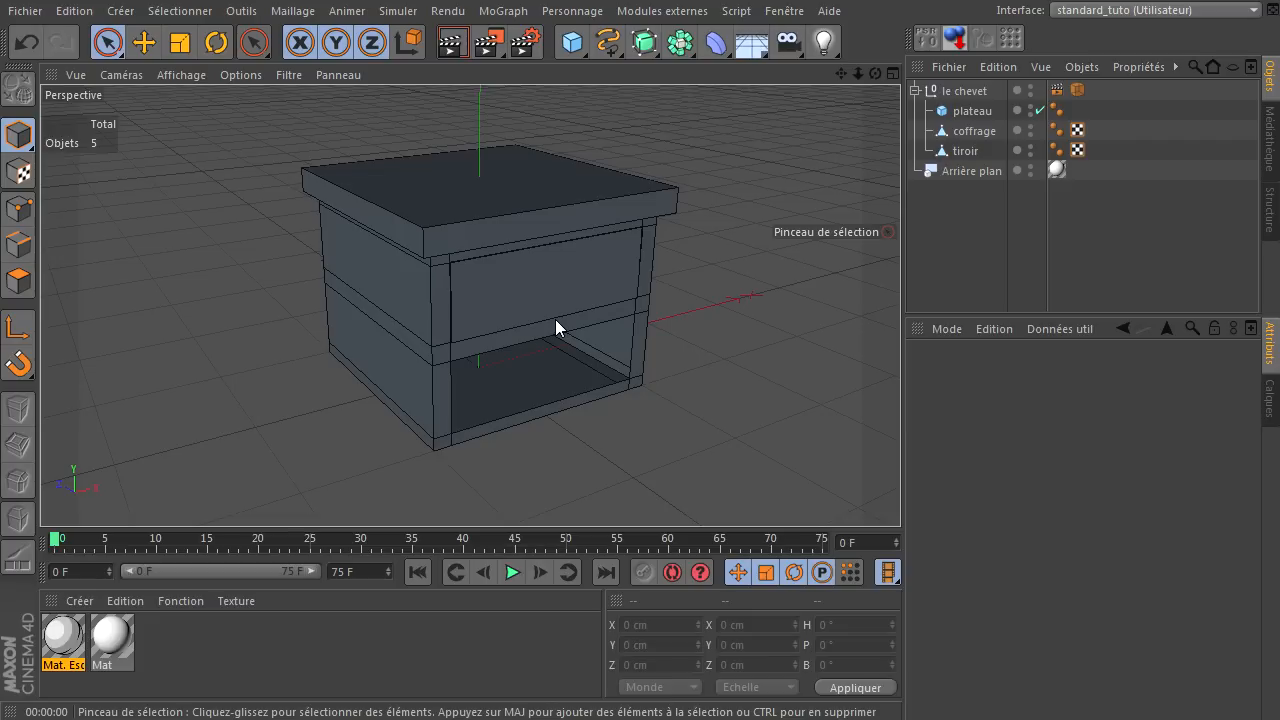
Add a Sphère primitive for the drawer knob and set its radius to 10 cm
click(571, 42)
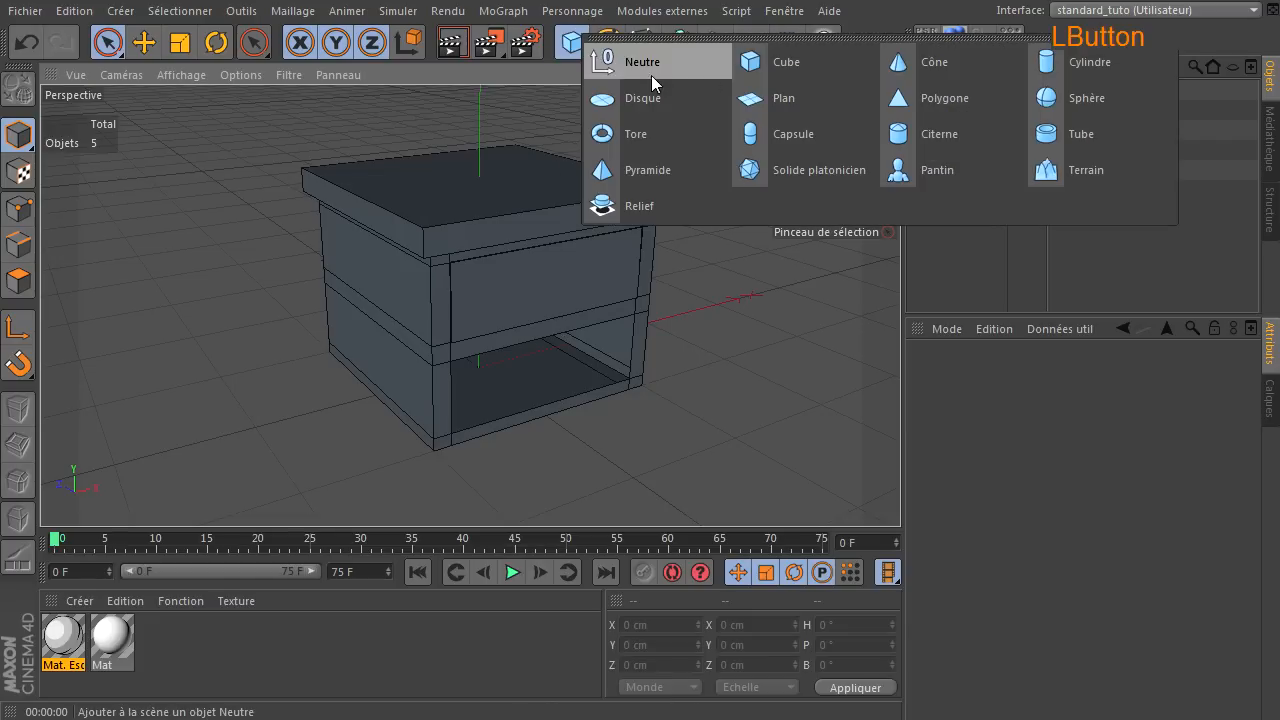
click(1057, 106)
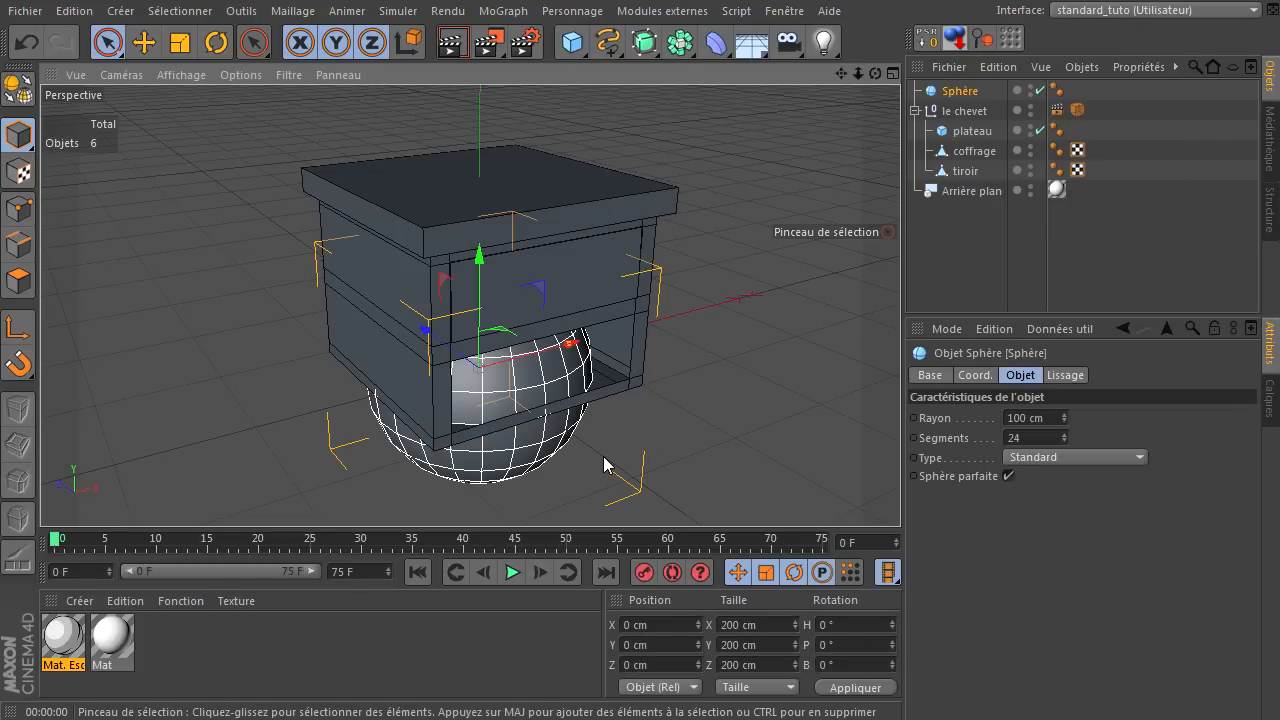
click(1042, 418)
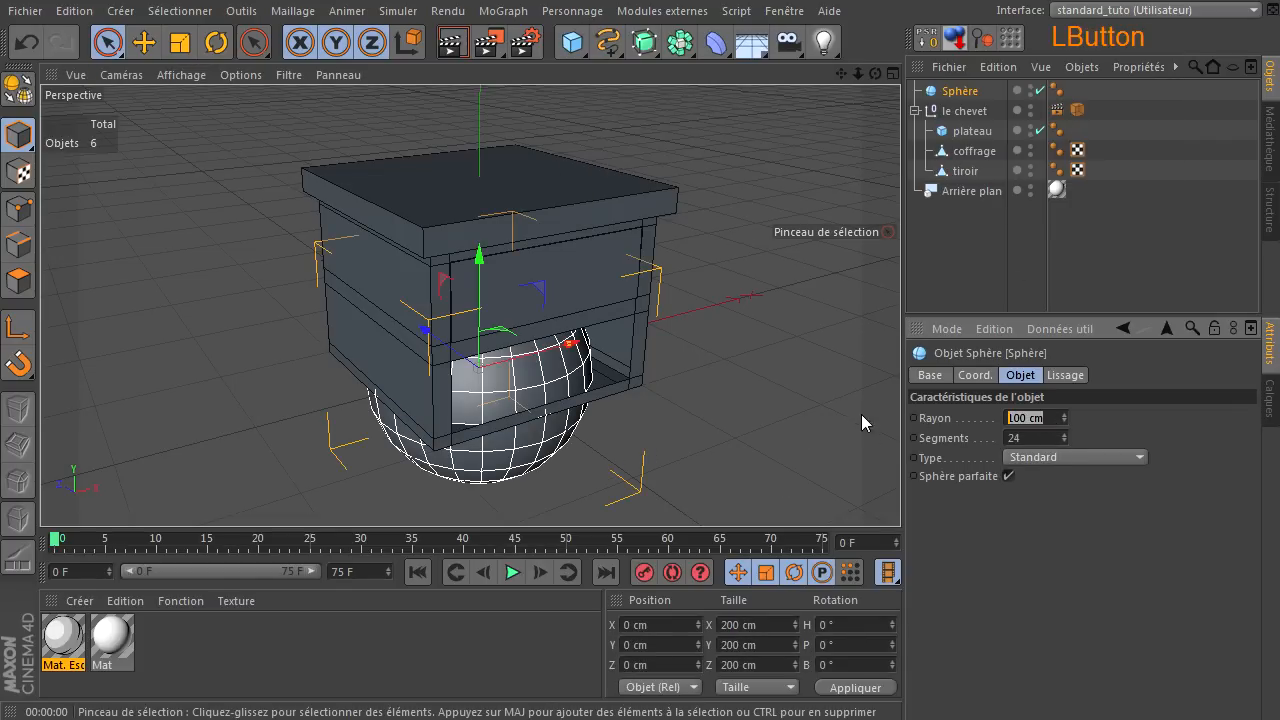
text(20)
key(Return)
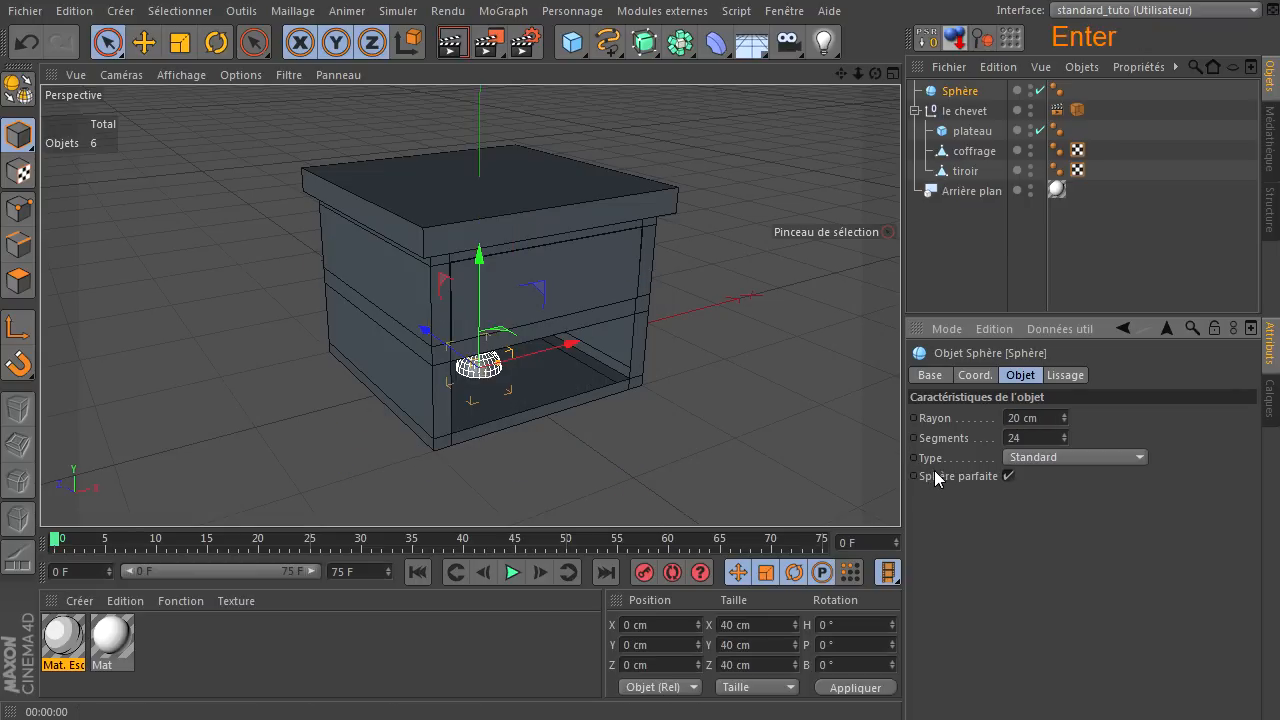
click(1040, 418)
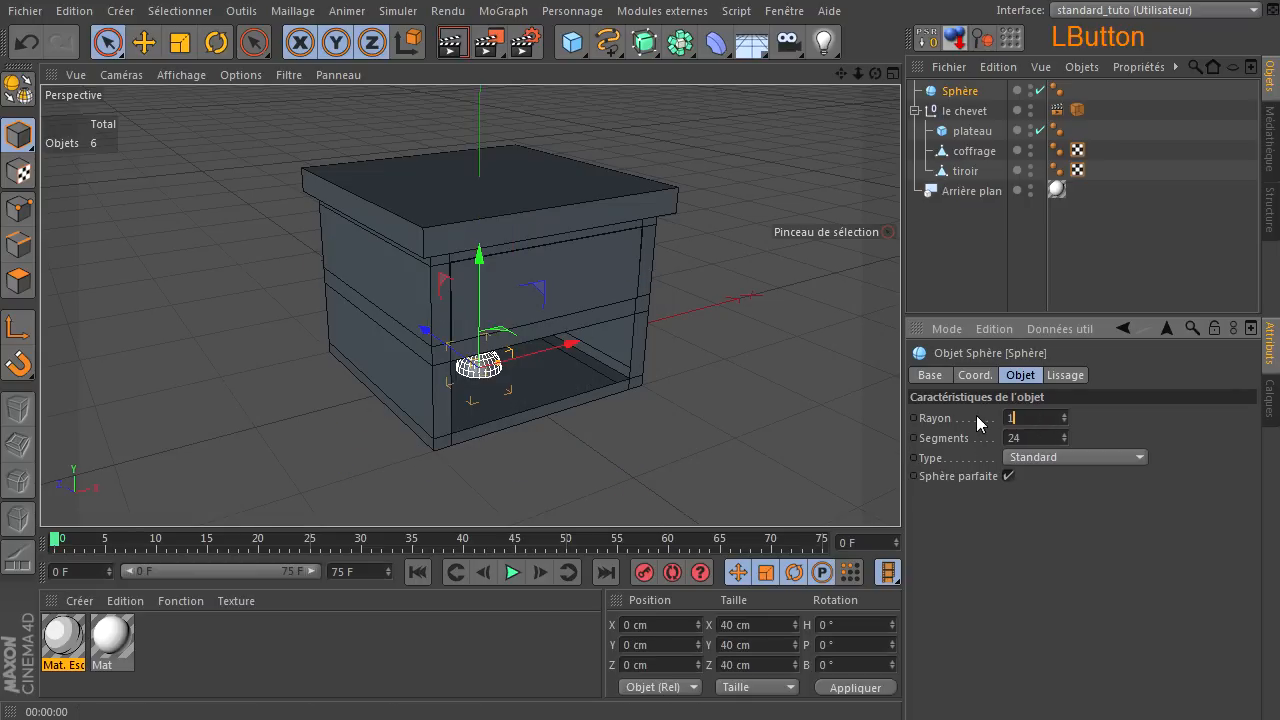
text(10)
key(Return)
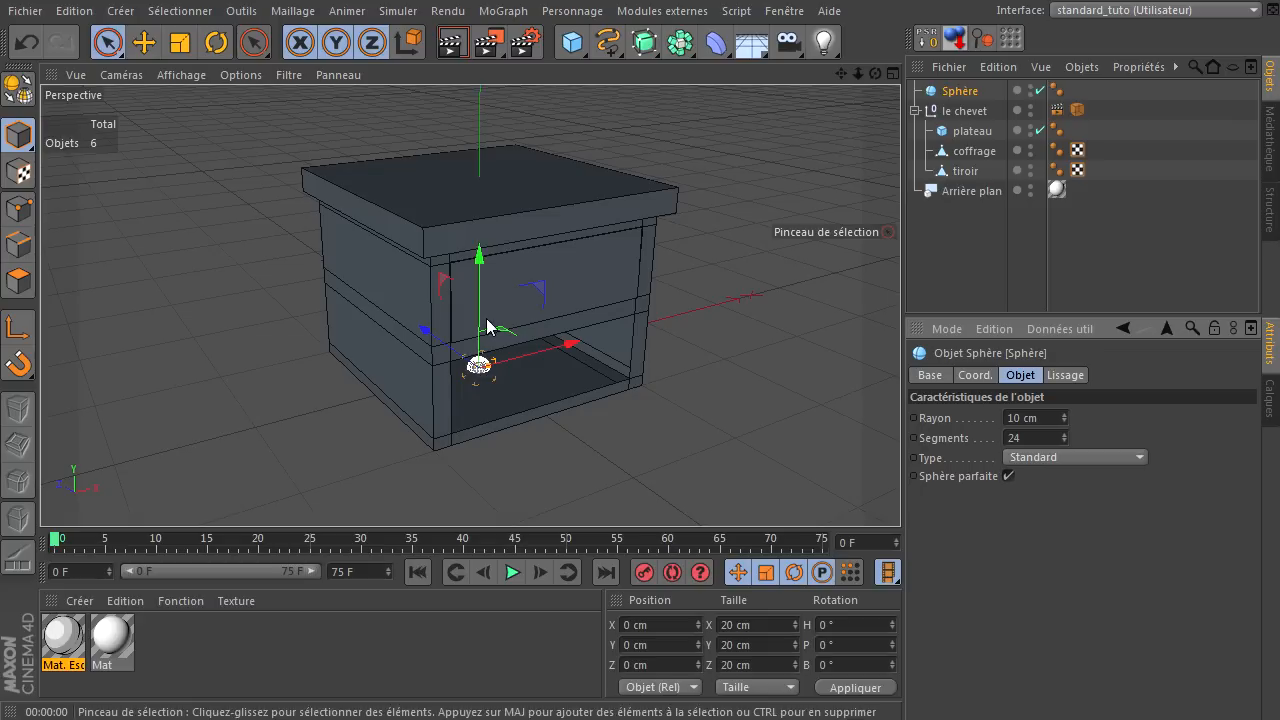
Set the sphere's Y position to 110 cm and move it along Z to about -117.5 cm, in front of the drawer
click(668, 645)
text(110)
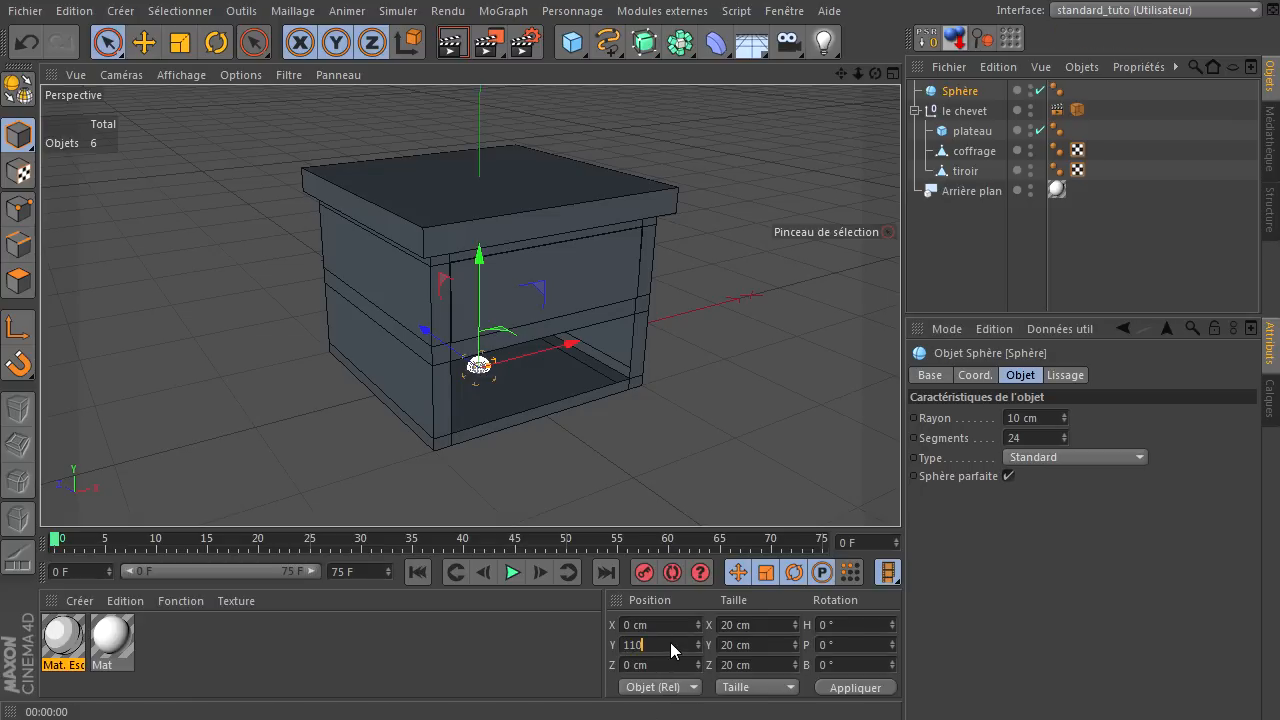
key(Return)
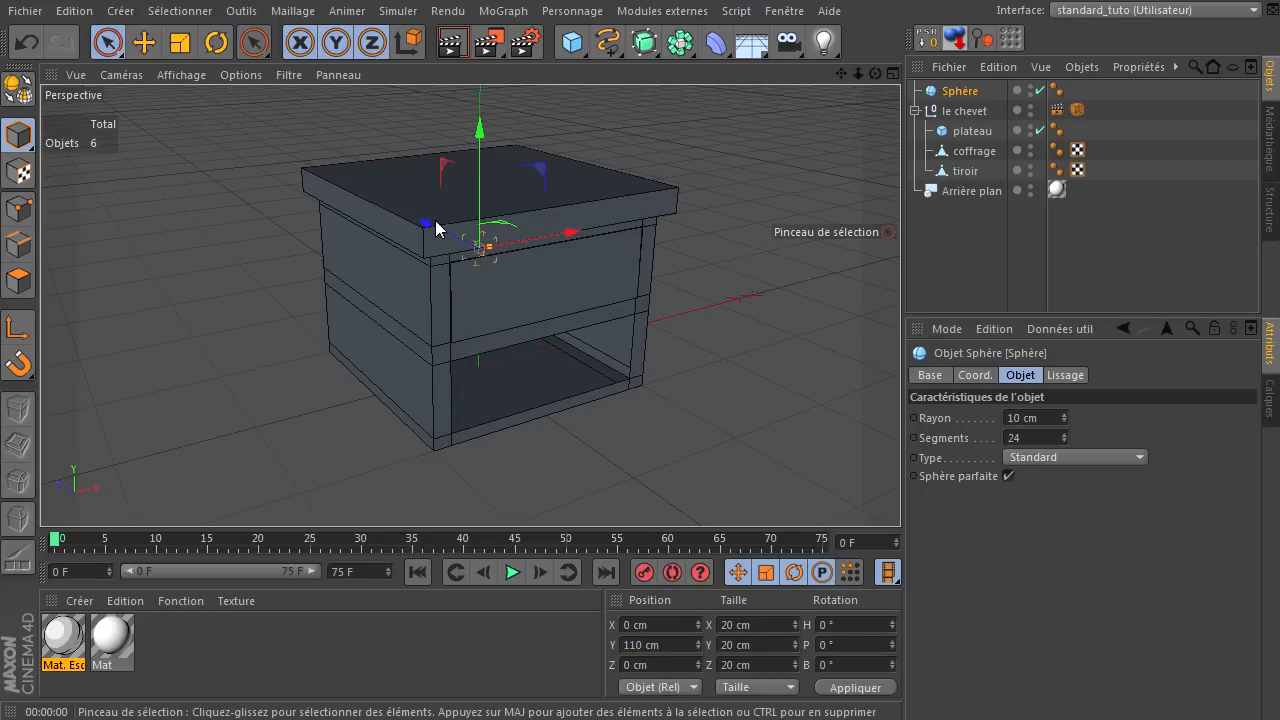
drag(428, 222, 509, 280)
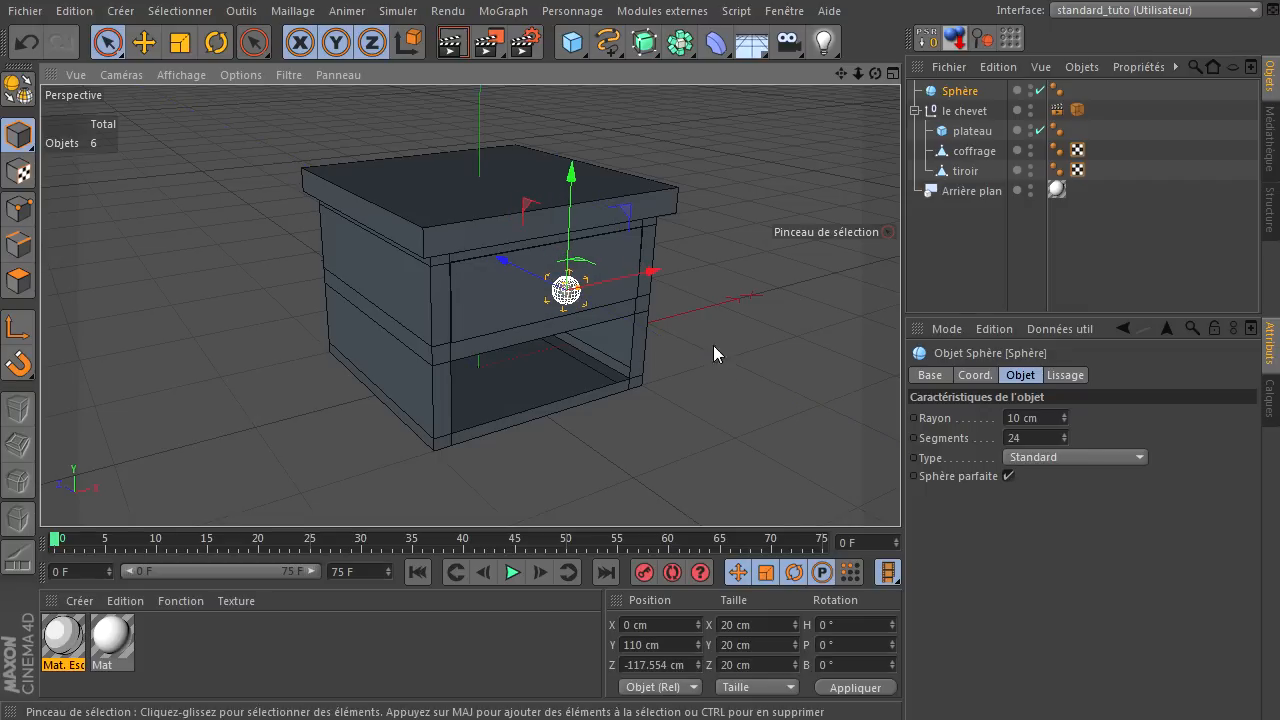
scroll(586, 309, up, 5)
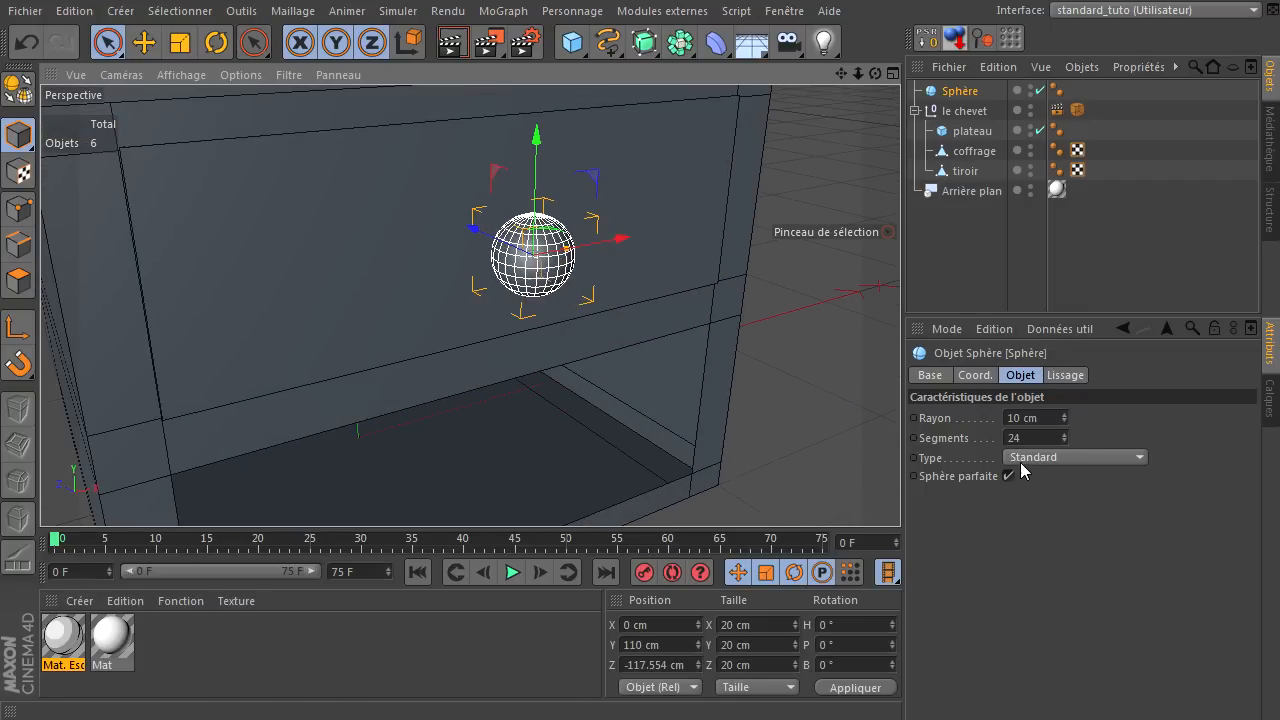
Rotate the sphere 90° in pitch so its pole faces the drawer front, and deselect it
click(216, 42)
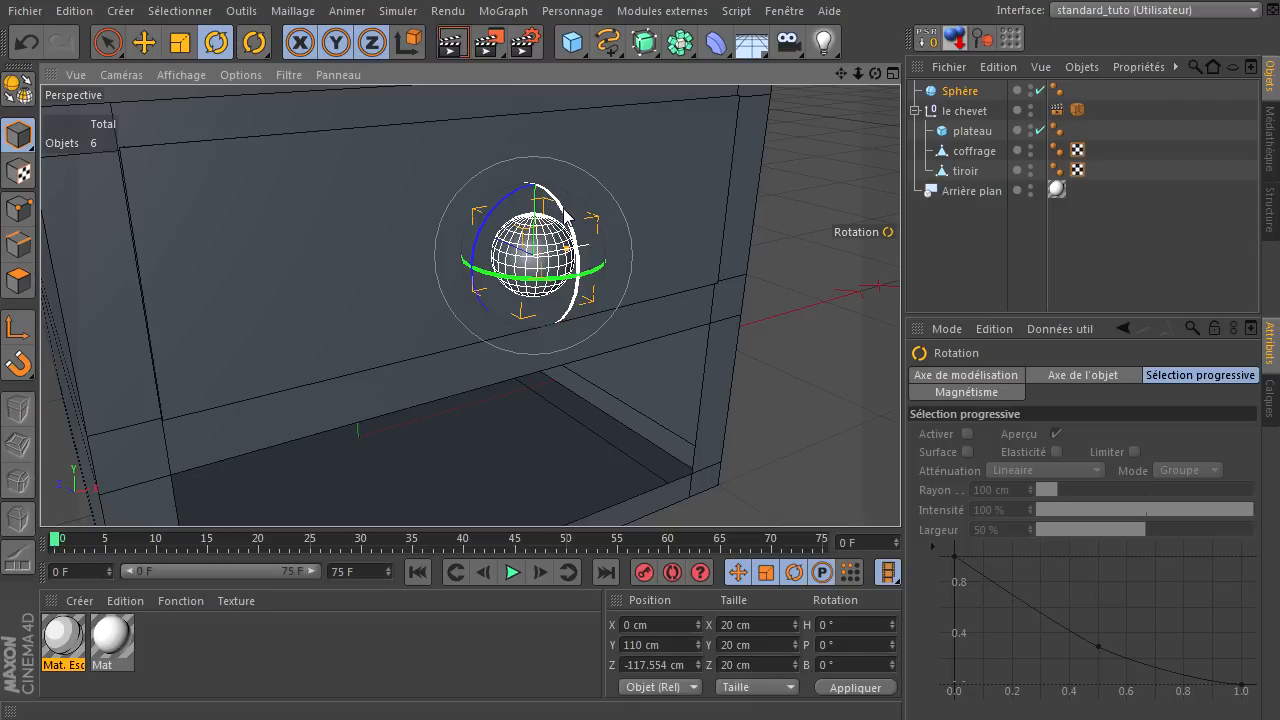
drag(565, 213, 562, 307)
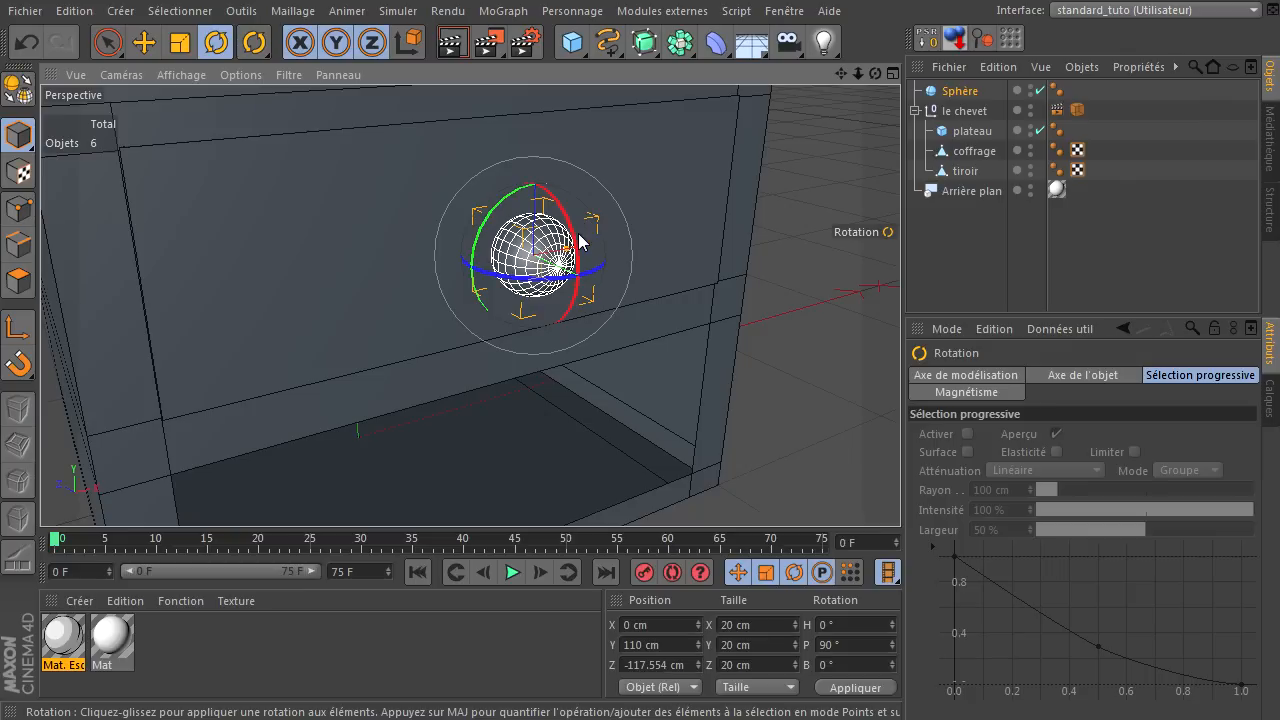
click(757, 362)
Move the sphere toward the drawer to about -109.8 cm along Z, and compare it with the knobs in the reference image
drag(874, 73, 900, 497)
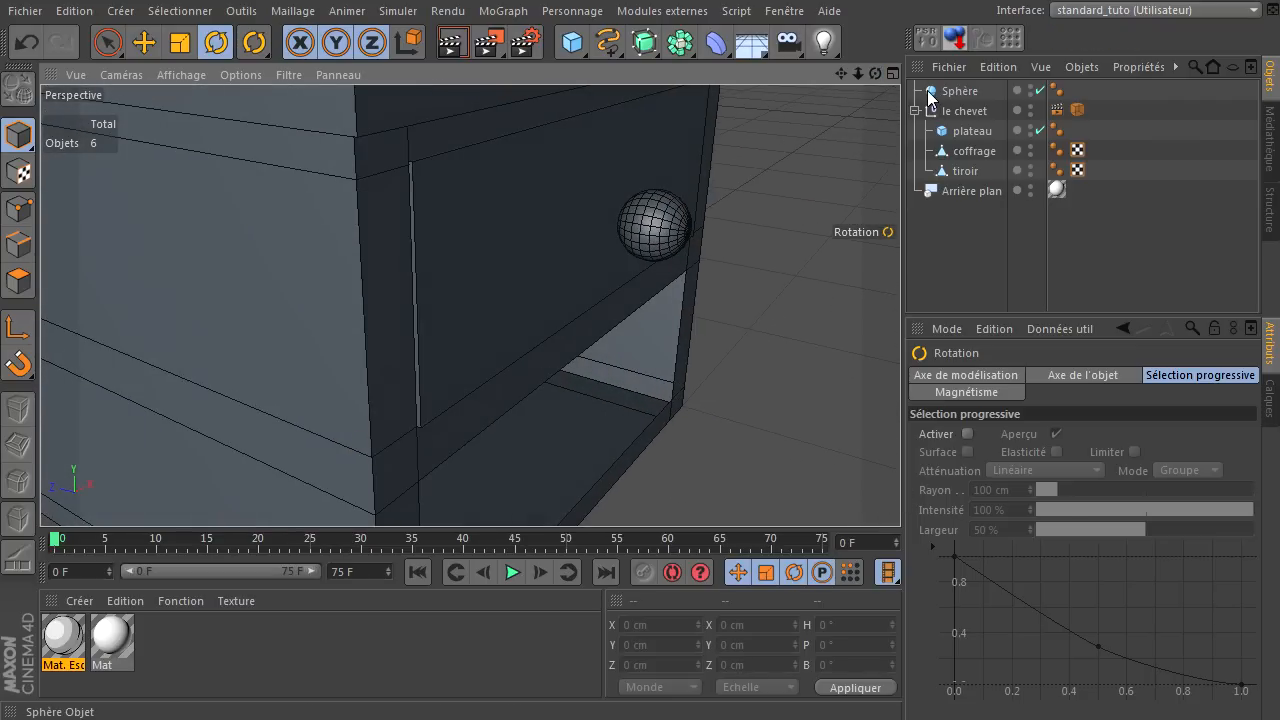
click(657, 222)
click(144, 42)
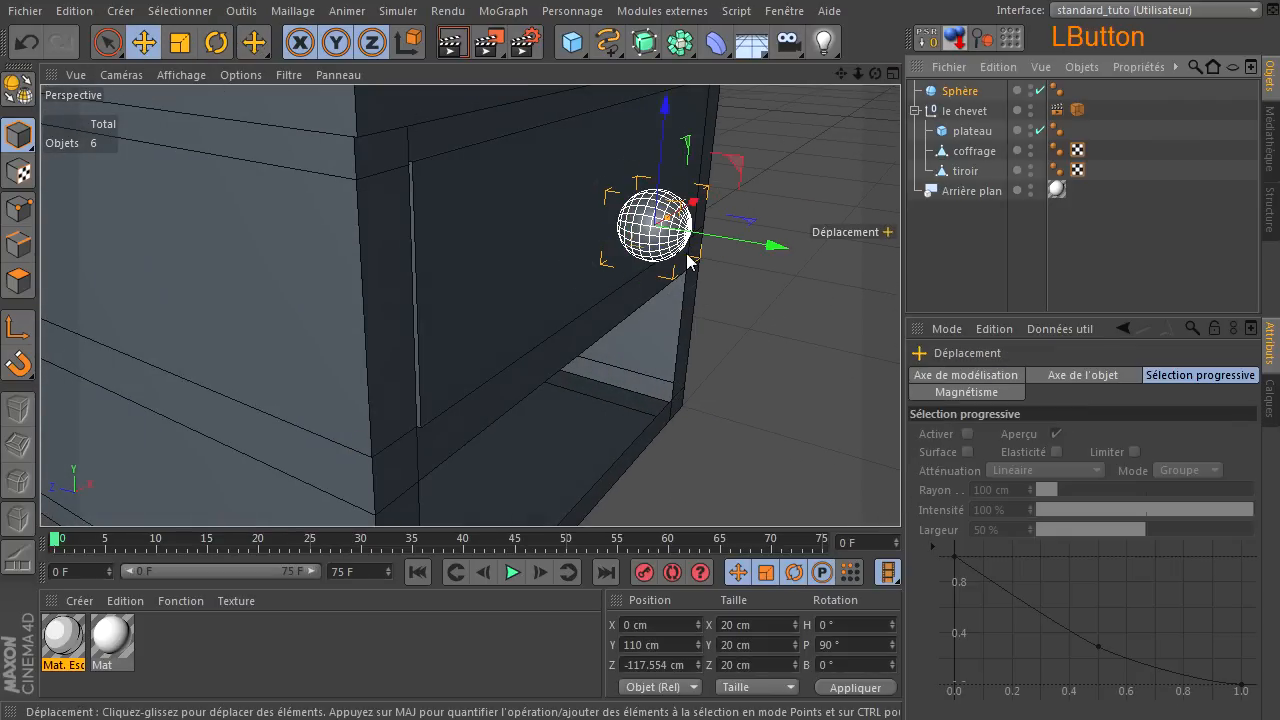
drag(766, 246, 731, 251)
drag(875, 74, 900, 490)
drag(1279, 240, 606, 100)
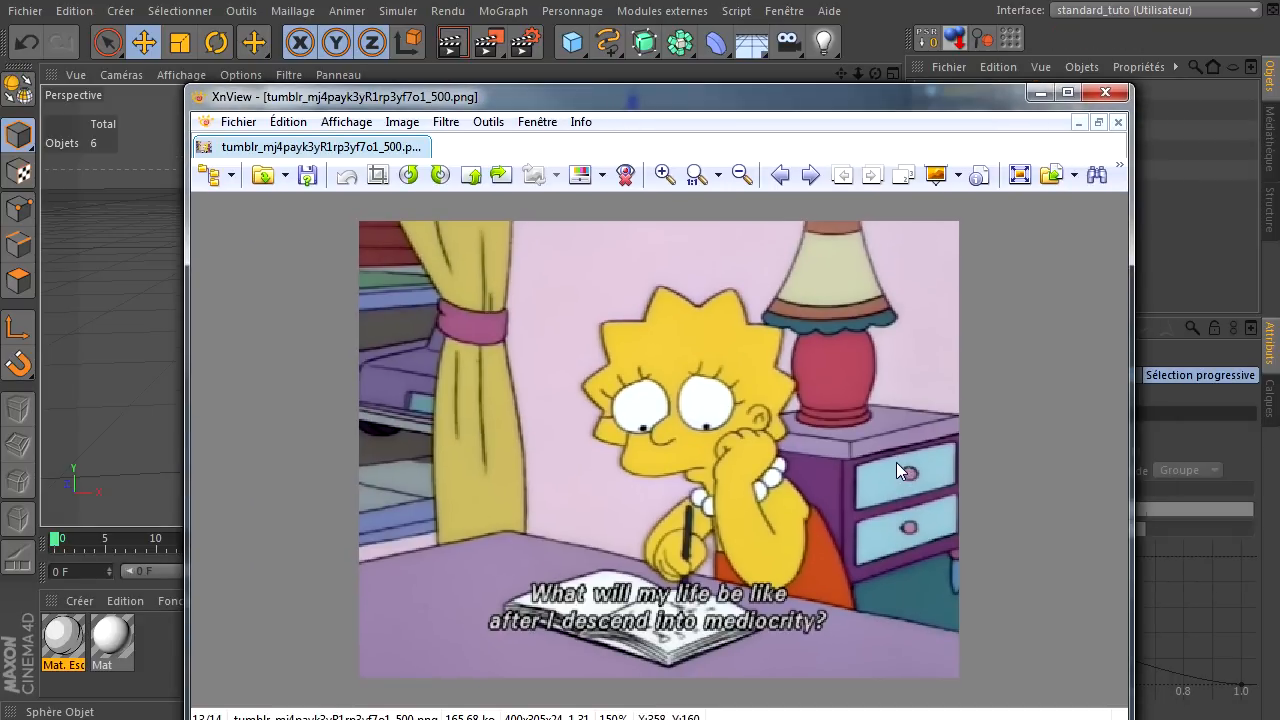
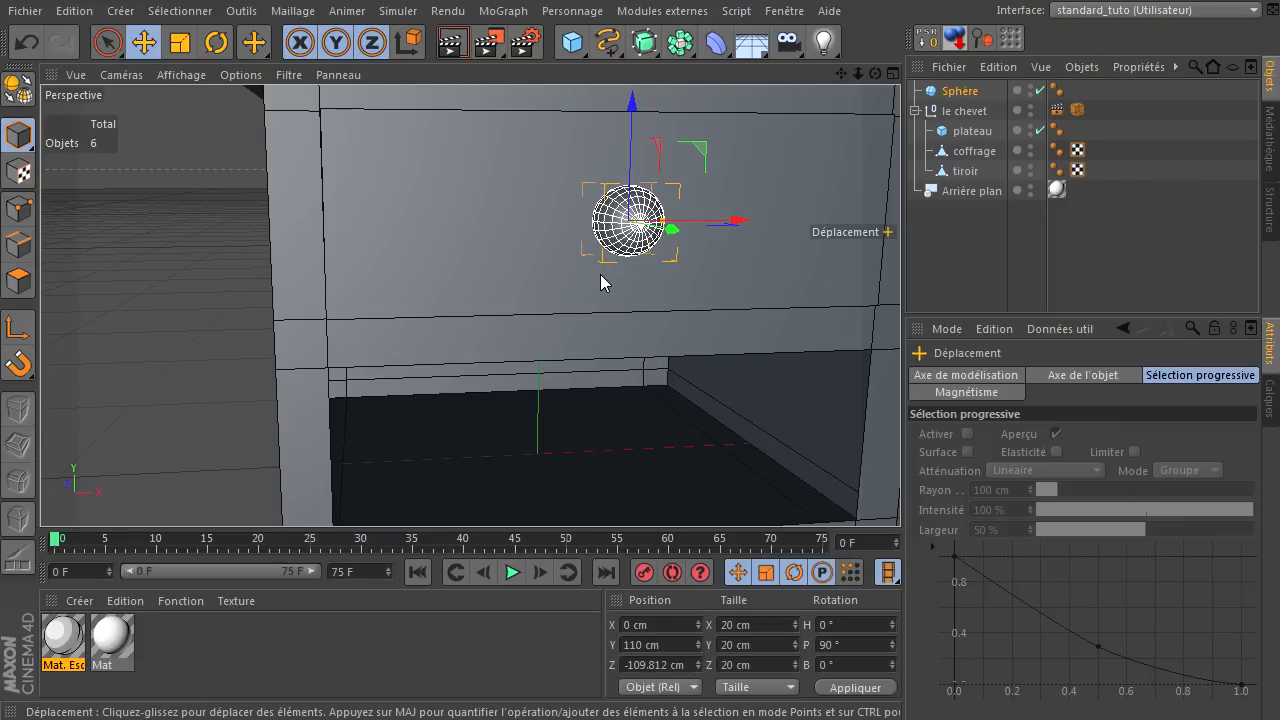
Hide "coffrage", "tiroir" and "plateau" in the viewport to isolate the sphere
click(219, 319)
scroll(217, 320, down, 5)
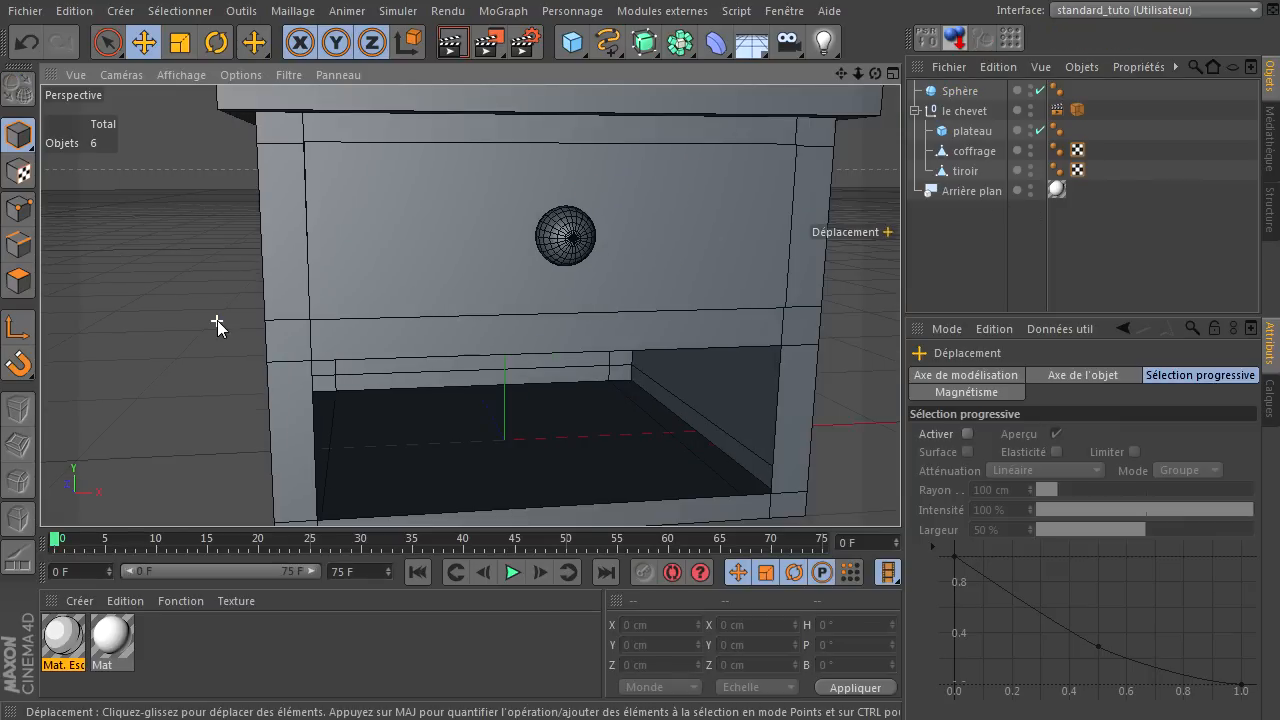
scroll(514, 260, up, 2)
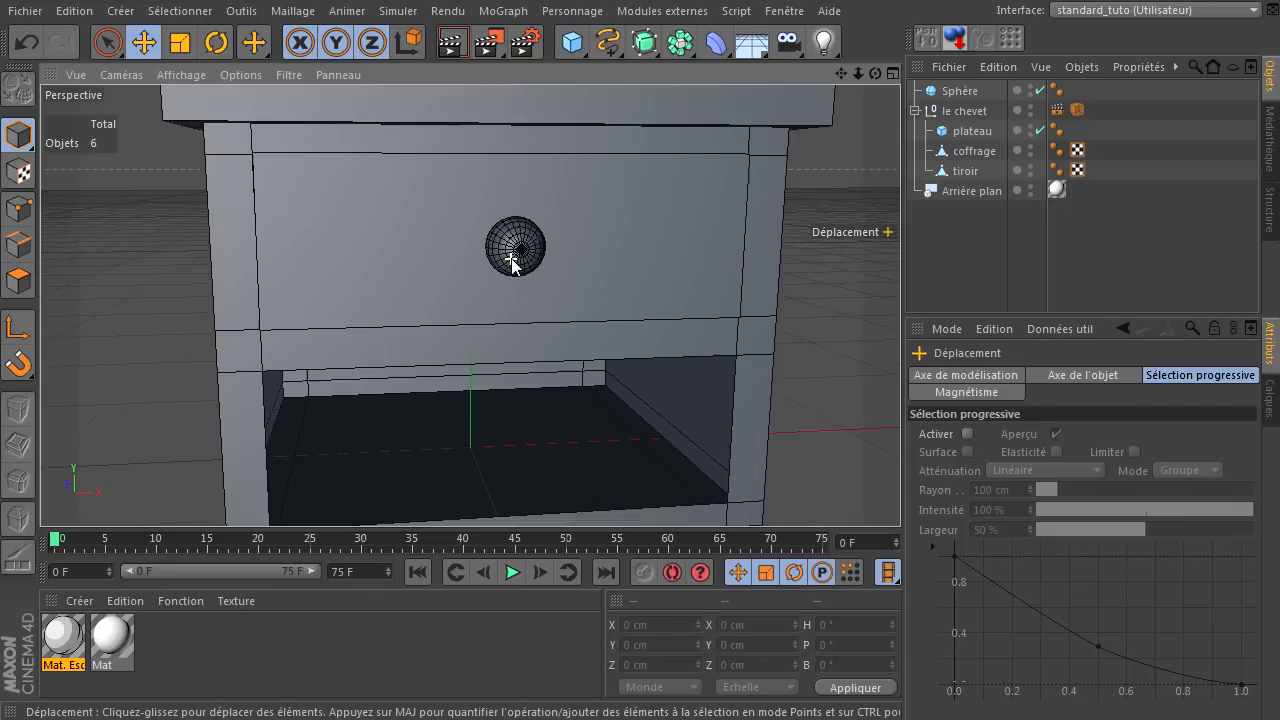
drag(875, 74, 900, 490)
click(1031, 149)
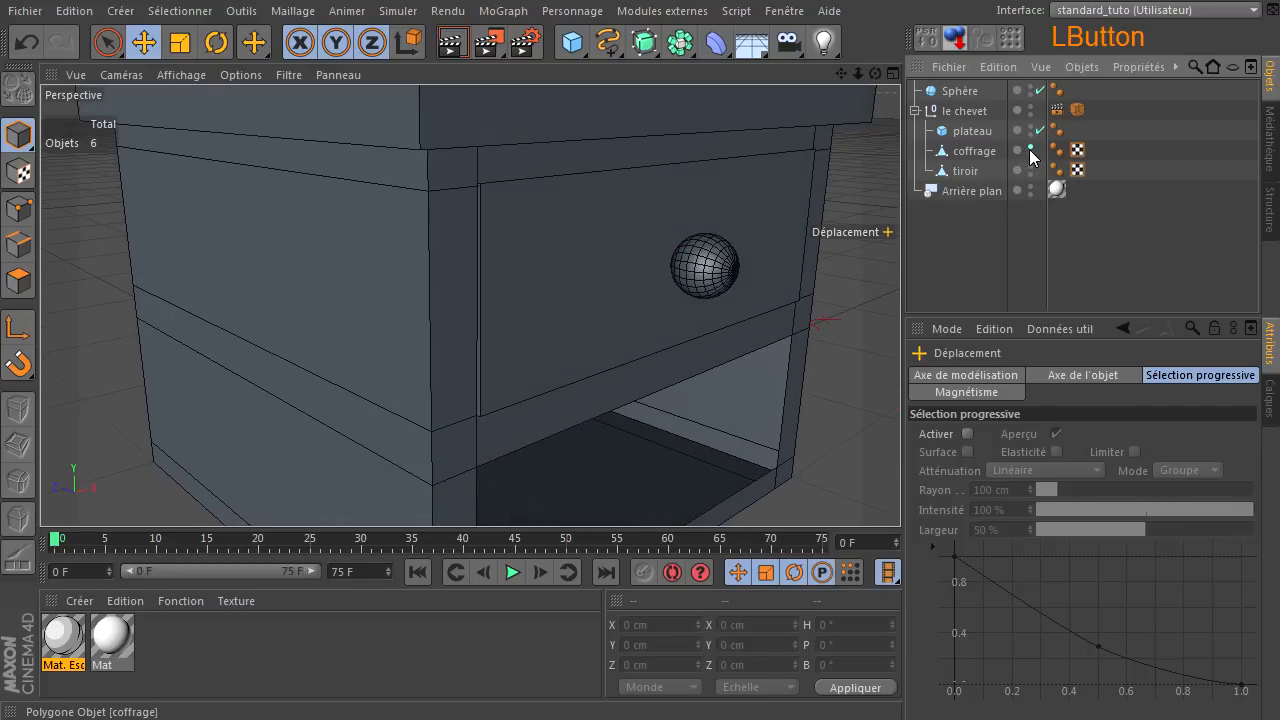
click(1031, 170)
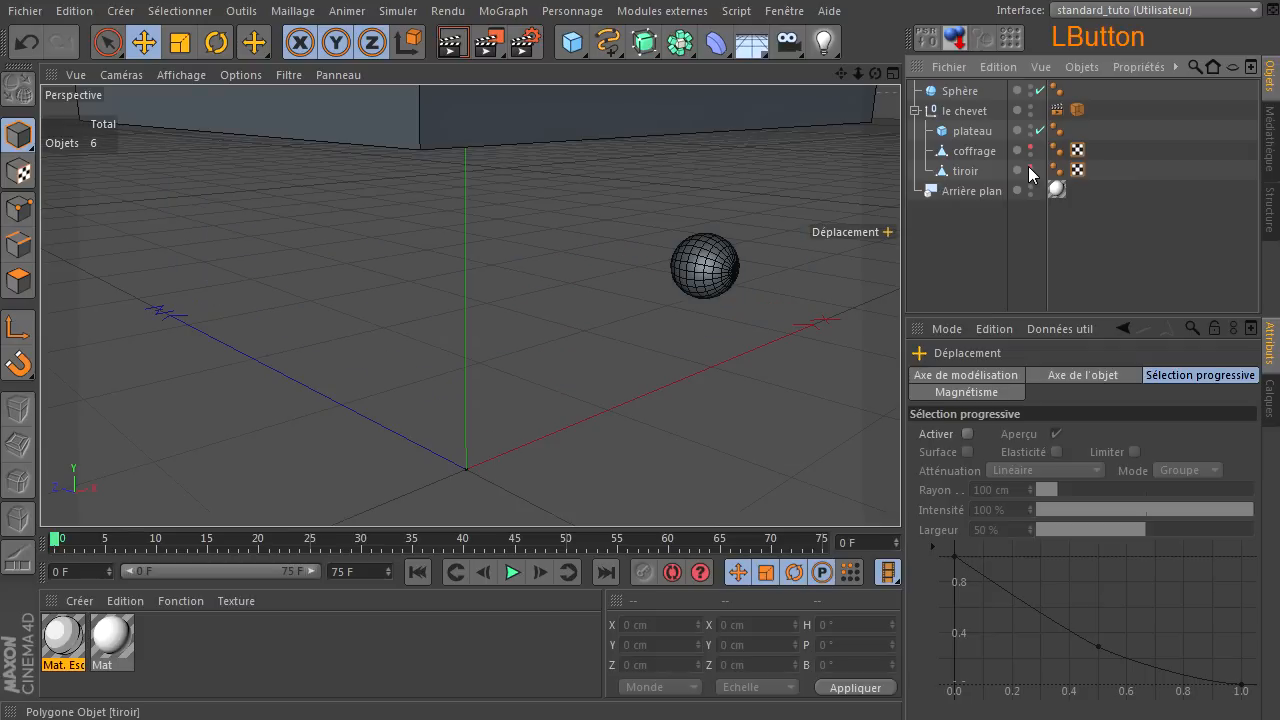
click(1031, 130)
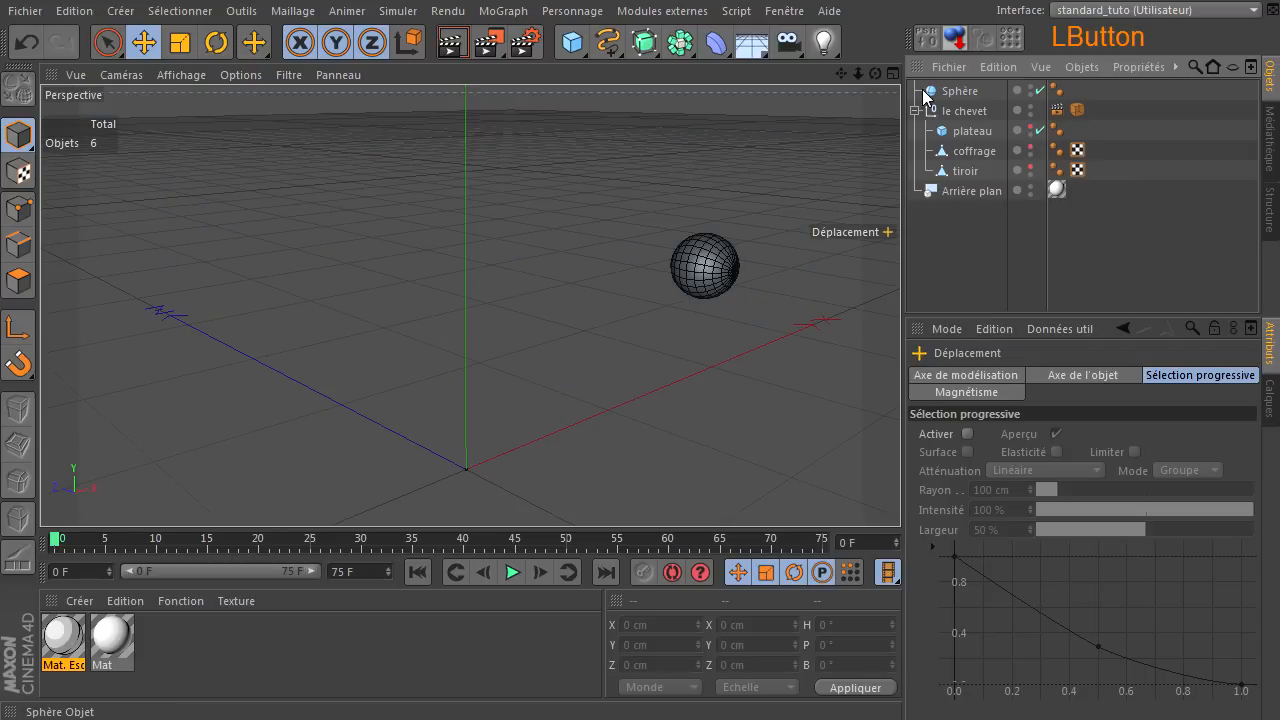
Convert the sphere to an editable polygon object and switch to polygon mode
click(958, 91)
drag(874, 74, 900, 499)
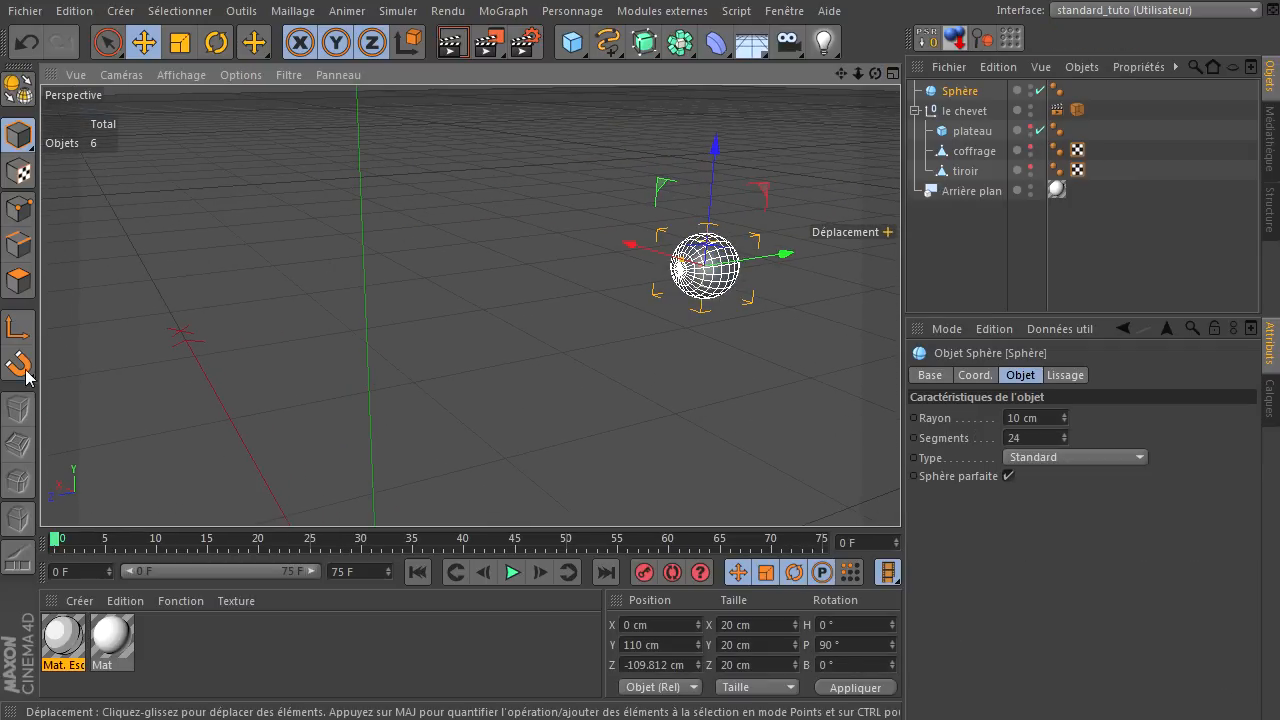
click(18, 90)
scroll(657, 278, up, 2)
scroll(660, 278, up, 2)
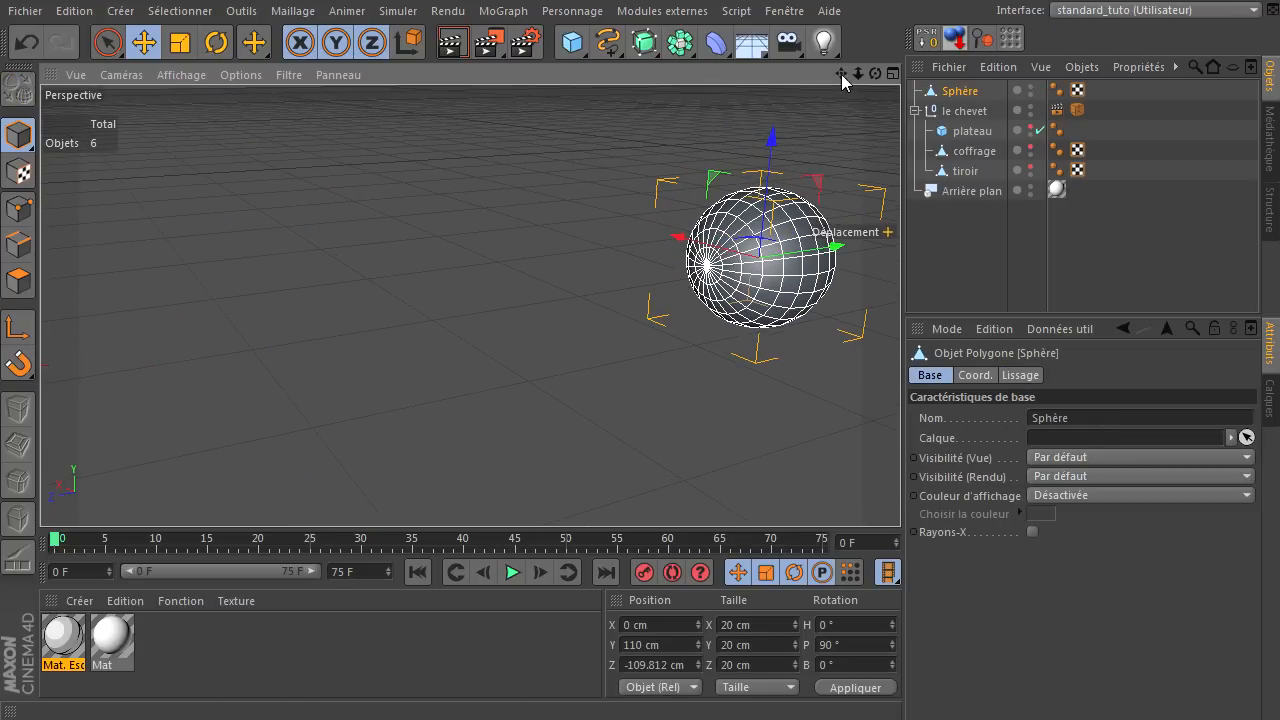
drag(841, 74, 823, 84)
click(18, 281)
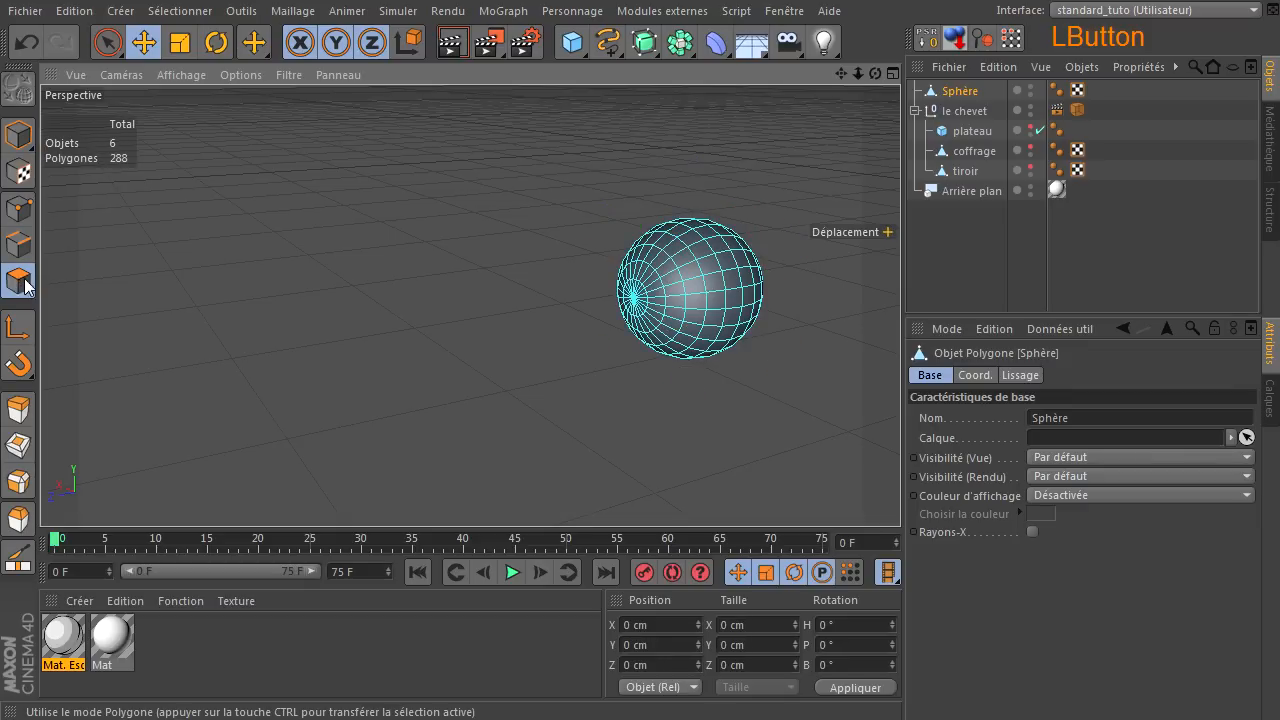
Select the sphere's first rings of polygons around the pole facing the drawer, 72 polygons in all
drag(873, 74, 900, 492)
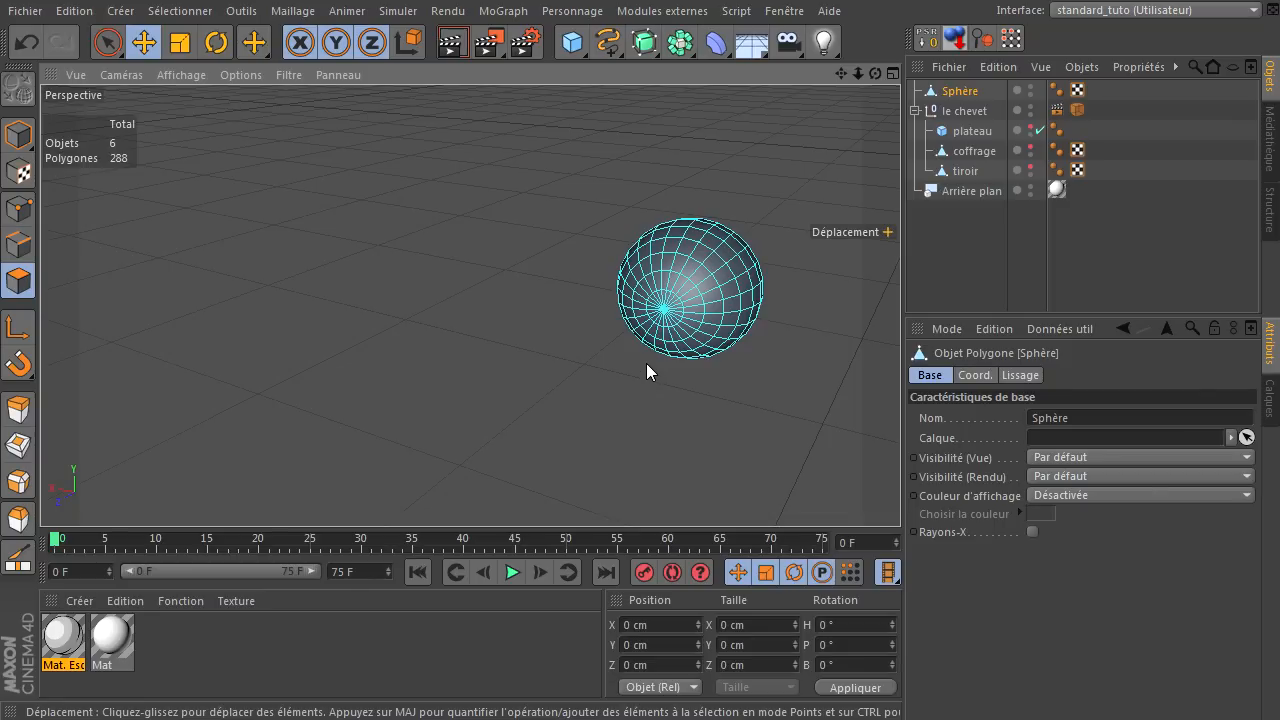
drag(668, 298, 660, 302)
click(28, 46)
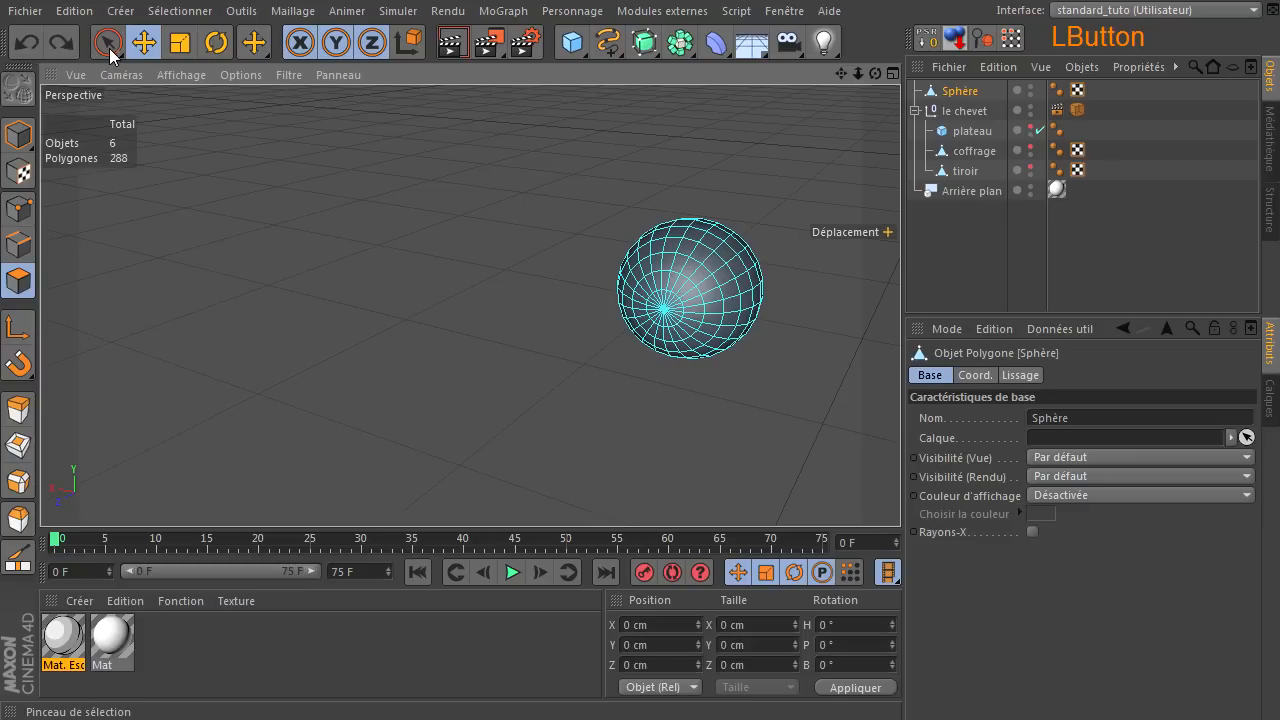
click(109, 46)
mouse_move(672, 313)
mouse_down()
mouse_move(660, 305)
mouse_move(652, 318)
mouse_move(680, 338)
mouse_move(672, 310)
mouse_move(650, 298)
mouse_move(706, 310)
mouse_move(699, 291)
mouse_move(651, 294)
mouse_move(640, 312)
mouse_move(658, 340)
mouse_move(702, 334)
mouse_up()
drag(876, 74, 900, 490)
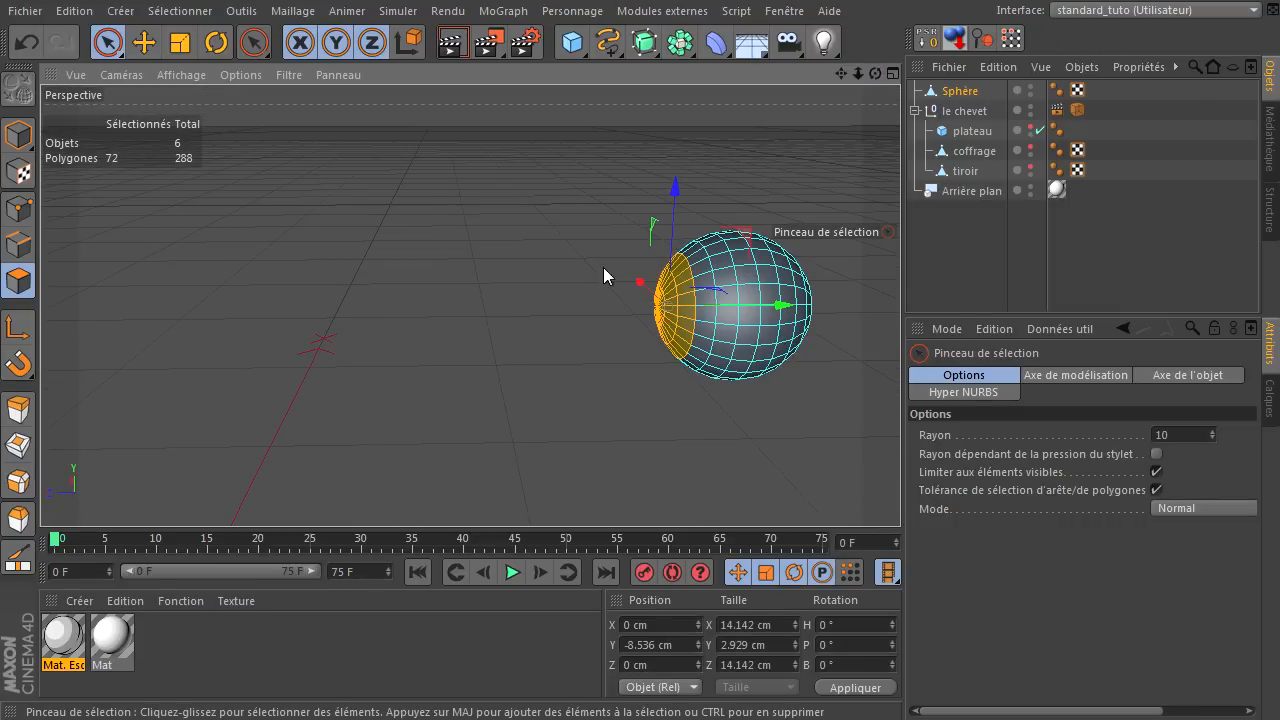
Try extruding the selected cap polygons with the Extrusion tool by about 19.5 cm, and undo it
key(d)
mouse_move(285, 356)
mouse_down()
mouse_move(314, 343)
mouse_move(624, 357)
mouse_up()
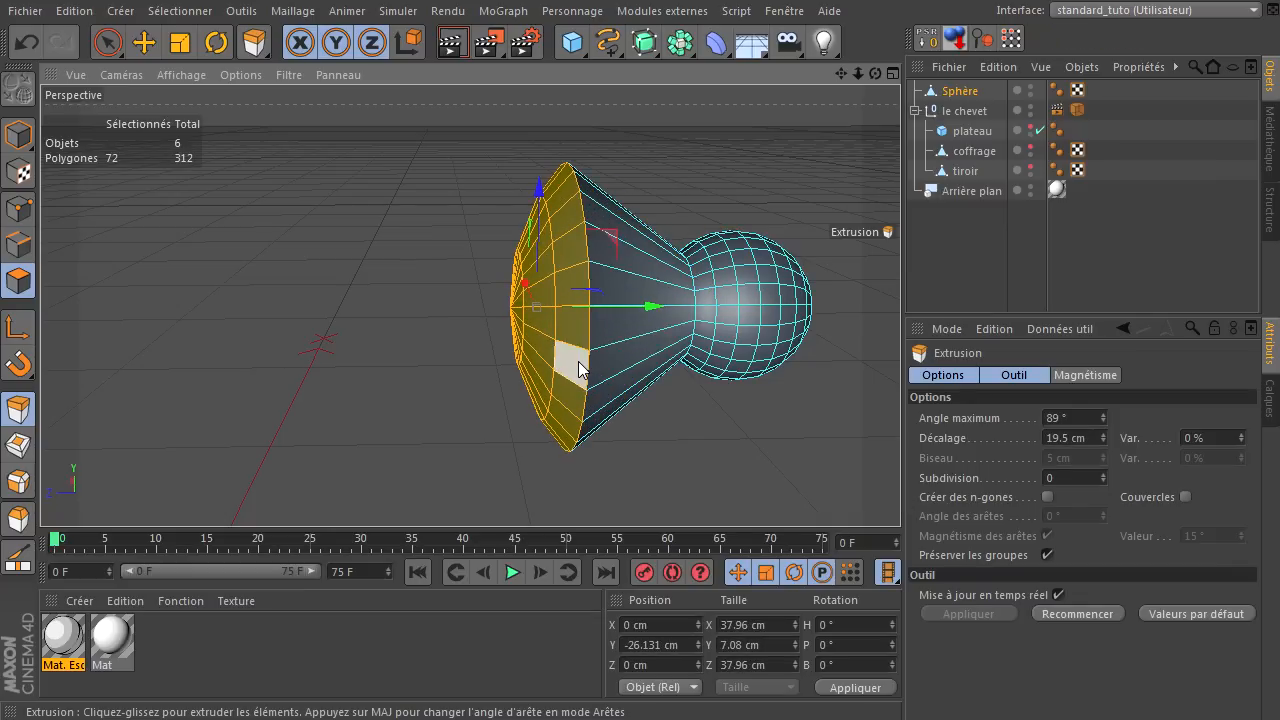
key(ctrl+z)
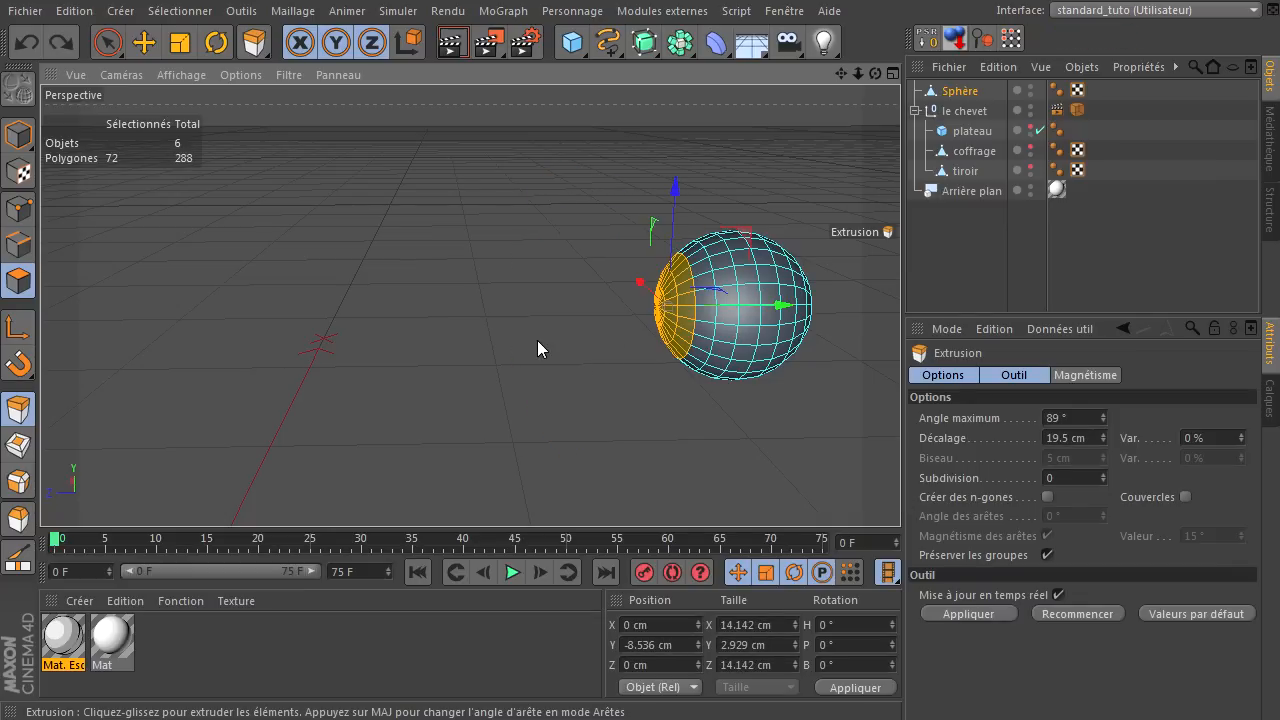
Extrude the selected cap straight along the sphere's Y axis to about -16.8 cm, forming the knob's cylindrical stem
click(145, 44)
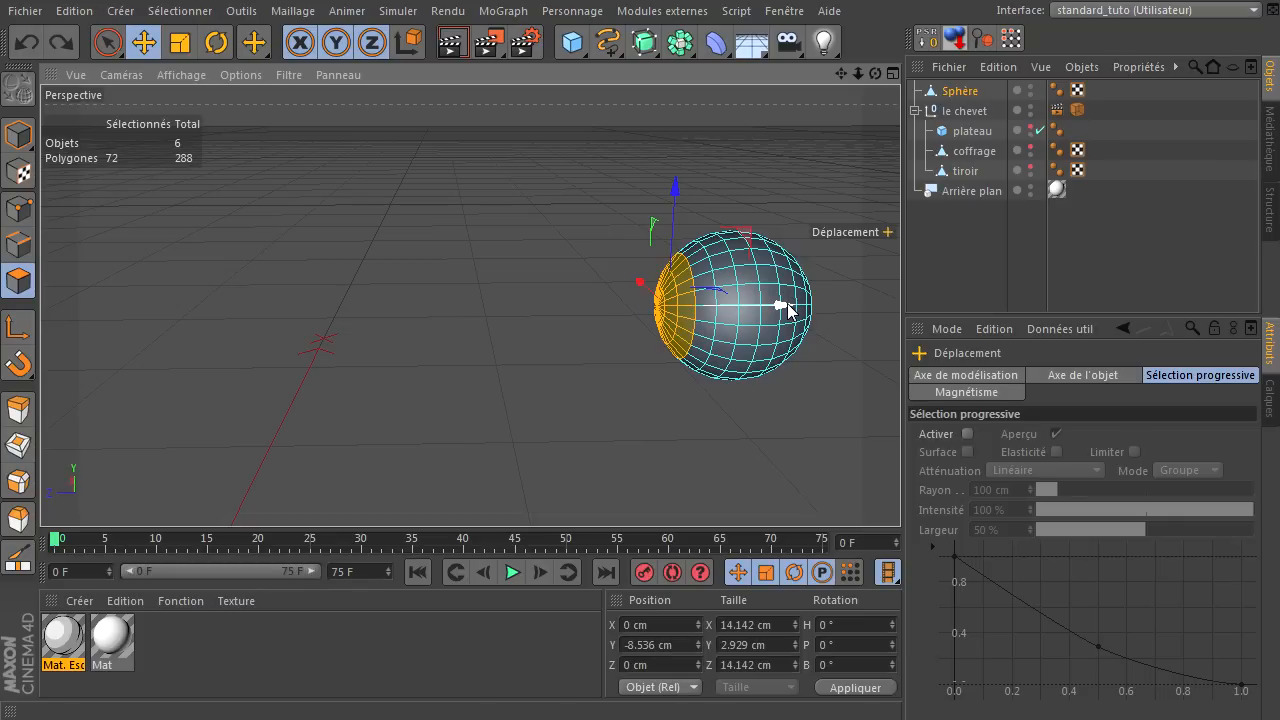
ctrl+drag(787, 303, 727, 326)
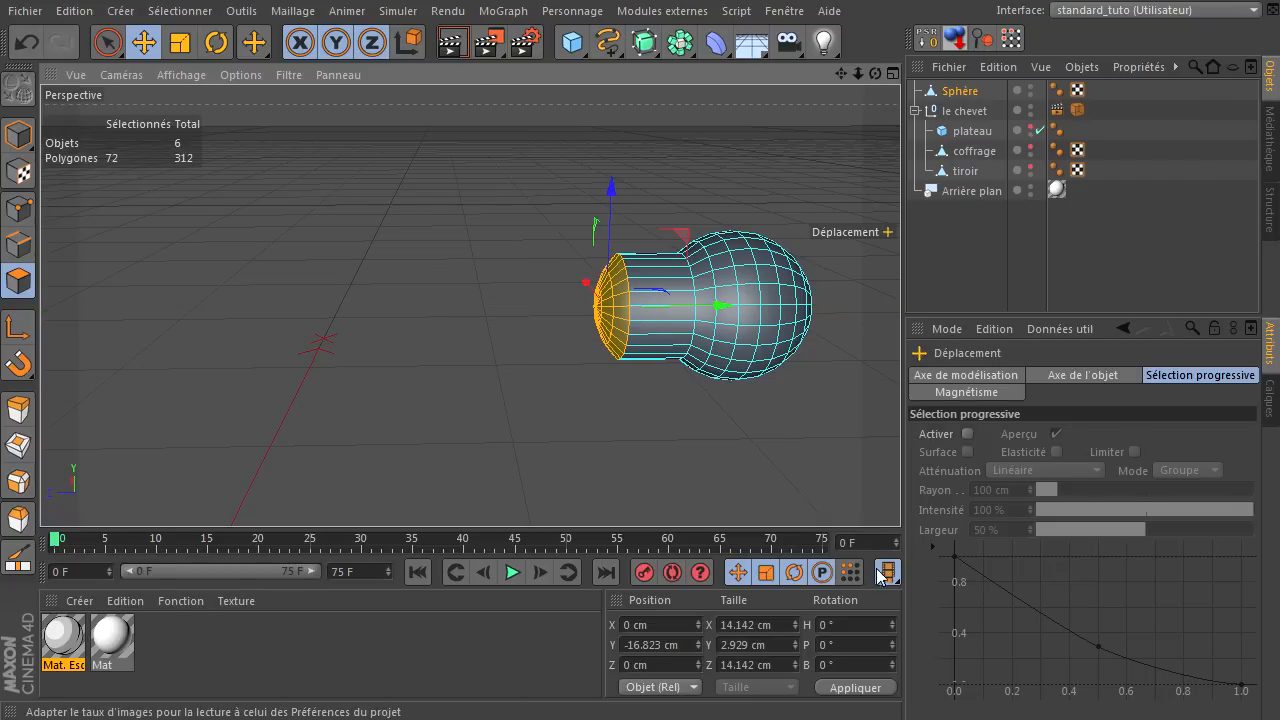
Flatten the selected end cap of the knob's stem by scaling it along Y to a size of 0 cm, and deselect it
drag(875, 73, 900, 490)
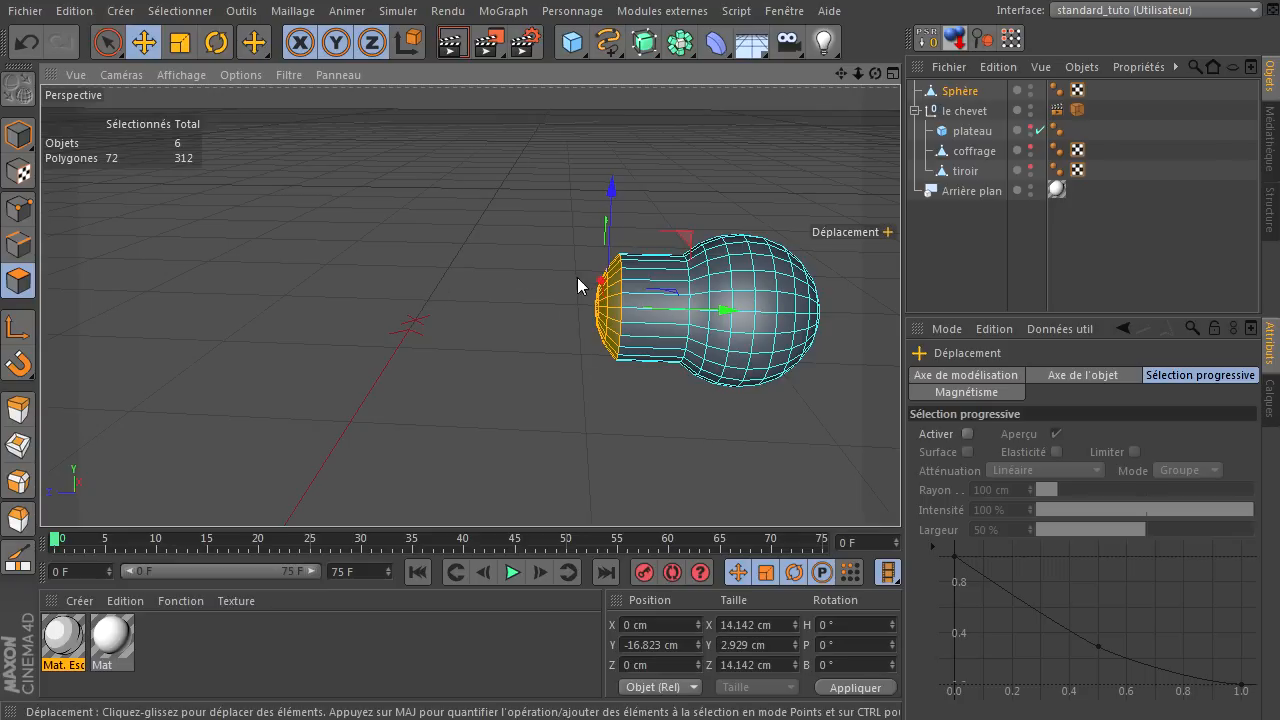
click(180, 43)
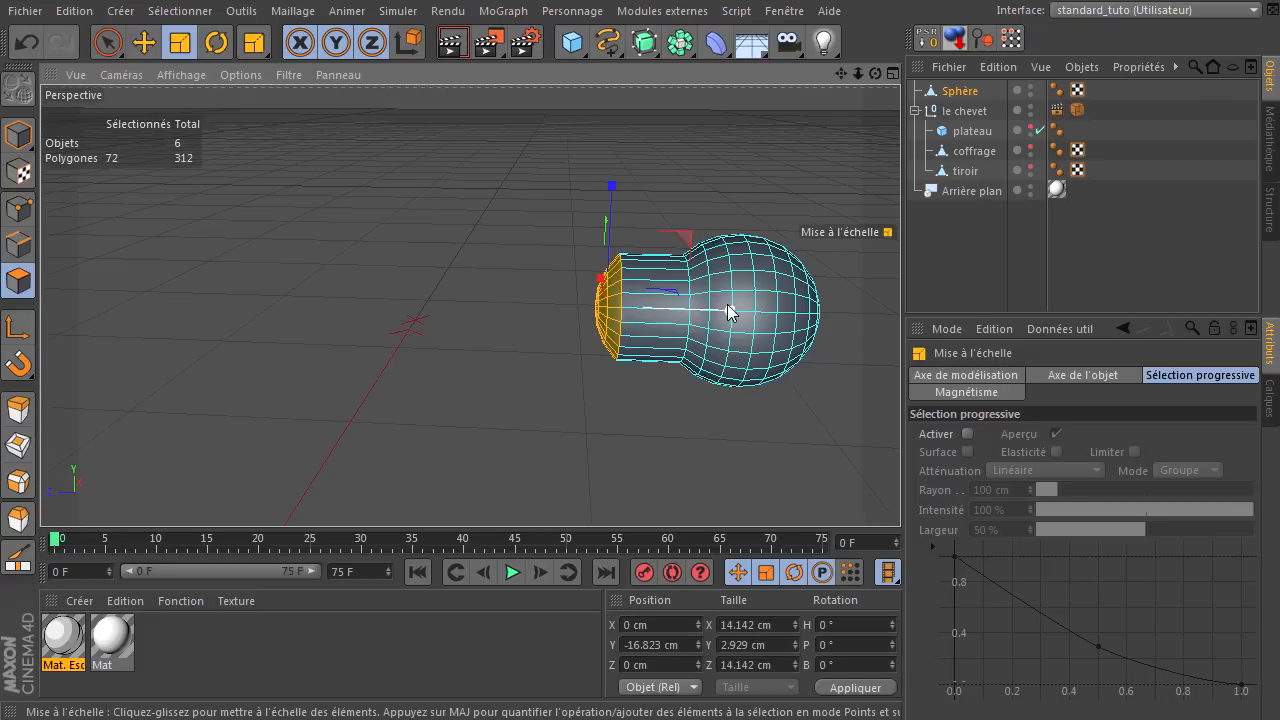
drag(727, 309, 614, 338)
drag(766, 644, 662, 649)
text(0)
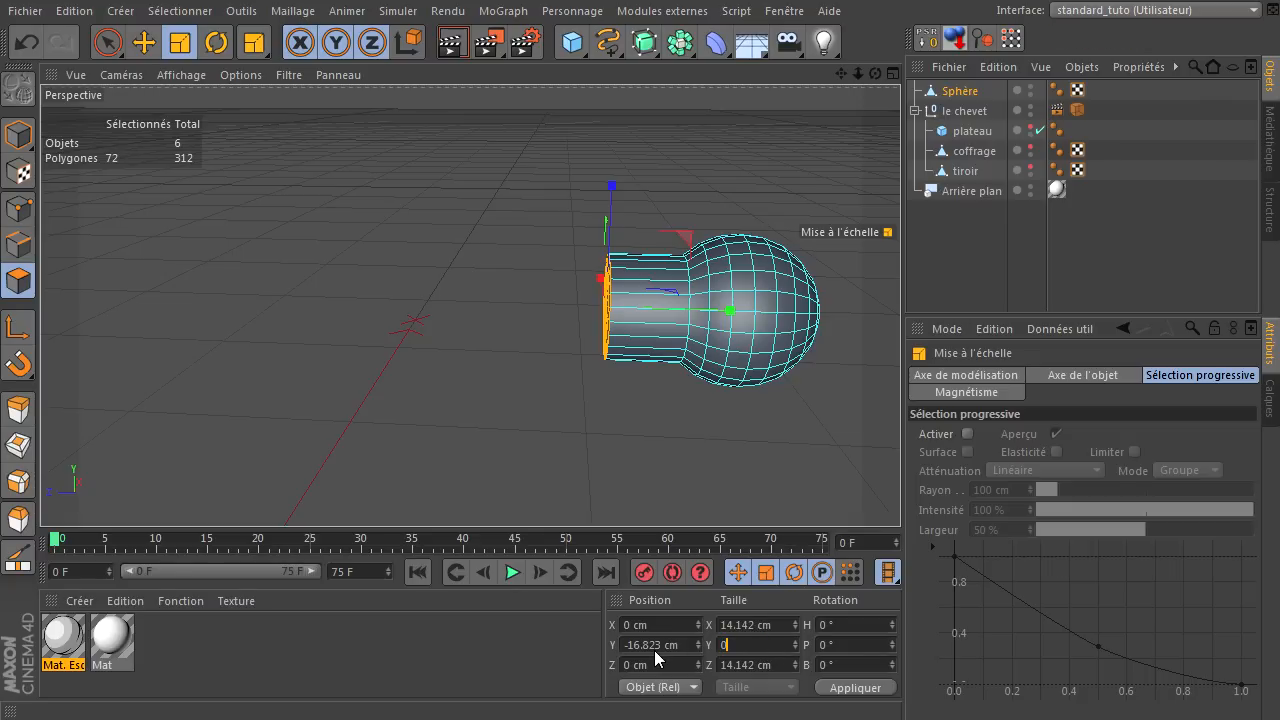
key(Return)
drag(873, 74, 930, 470)
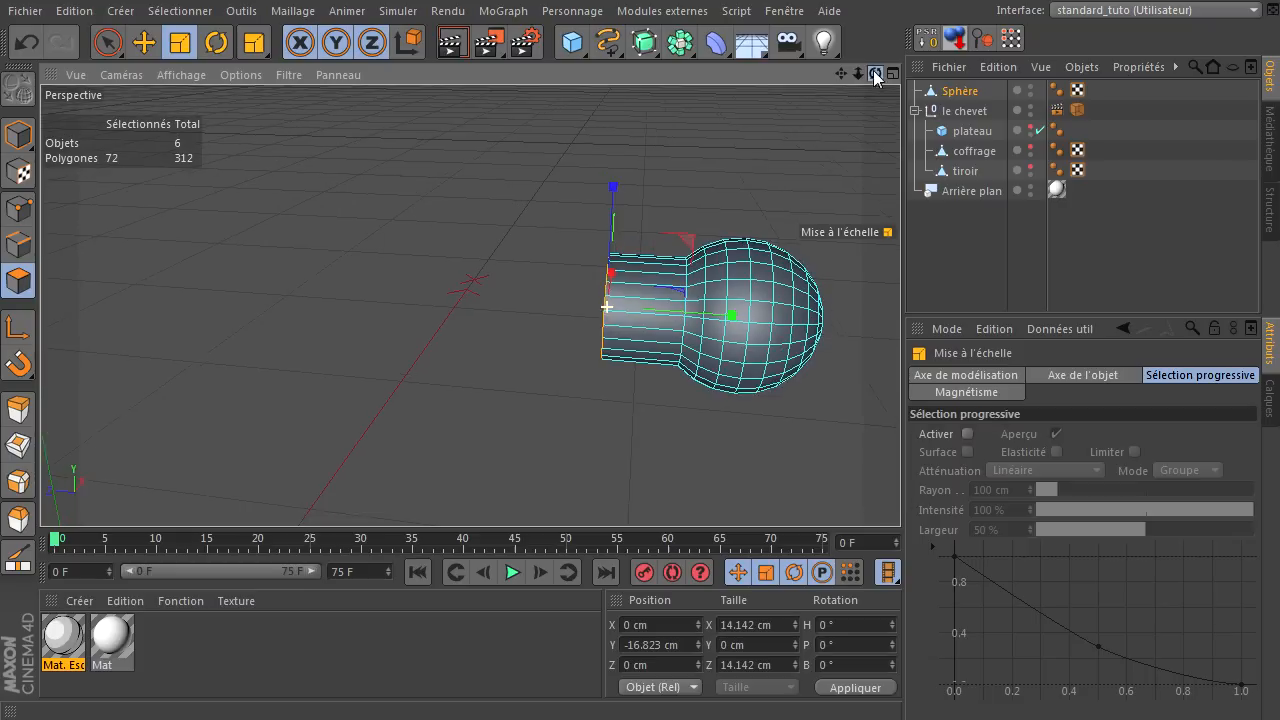
click(719, 131)
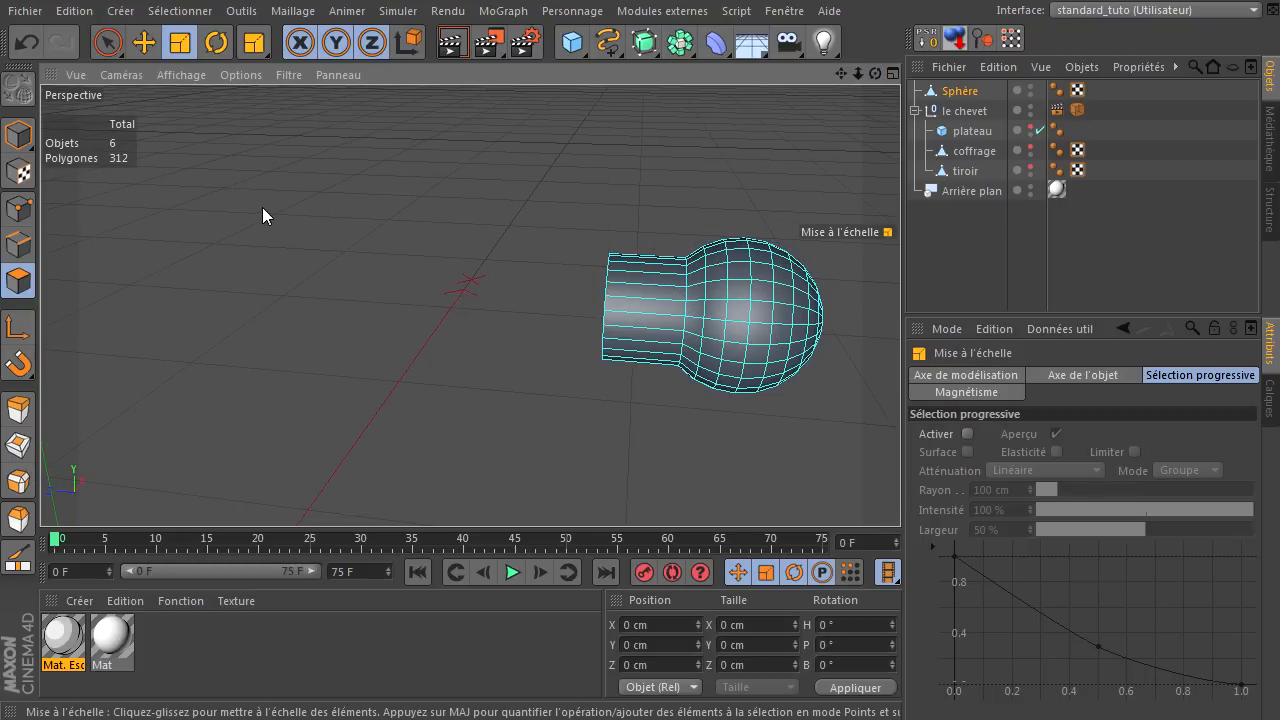
Switch the knob to point mode, show it alone in the Droite view and bring up the selection tool choices
click(18, 208)
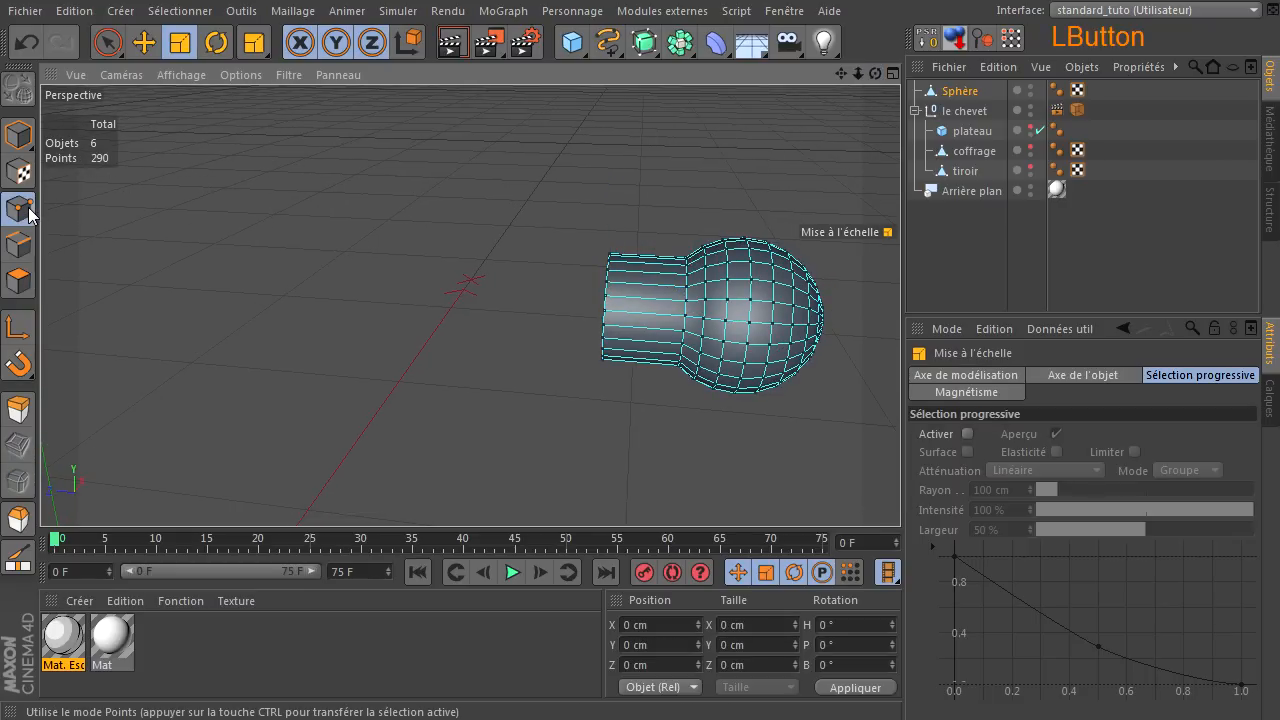
middle_click(459, 236)
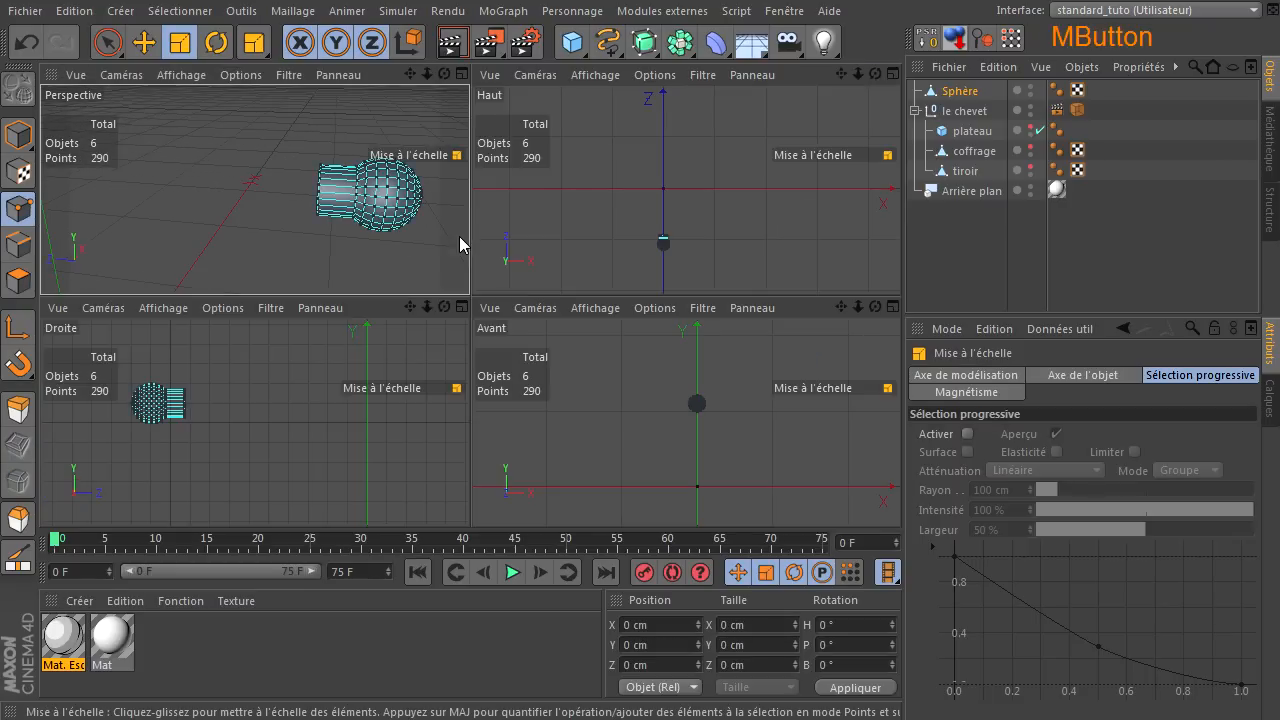
middle_click(165, 380)
scroll(257, 286, up, 6)
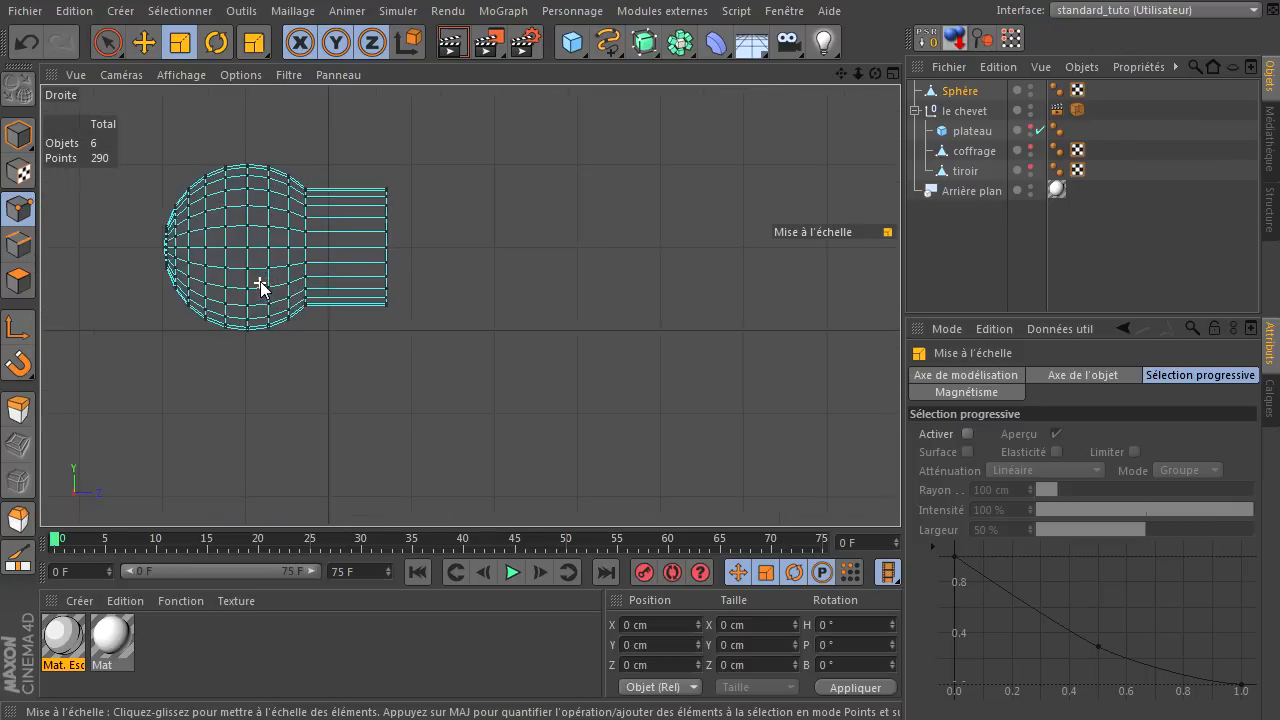
drag(843, 78, 286, 266)
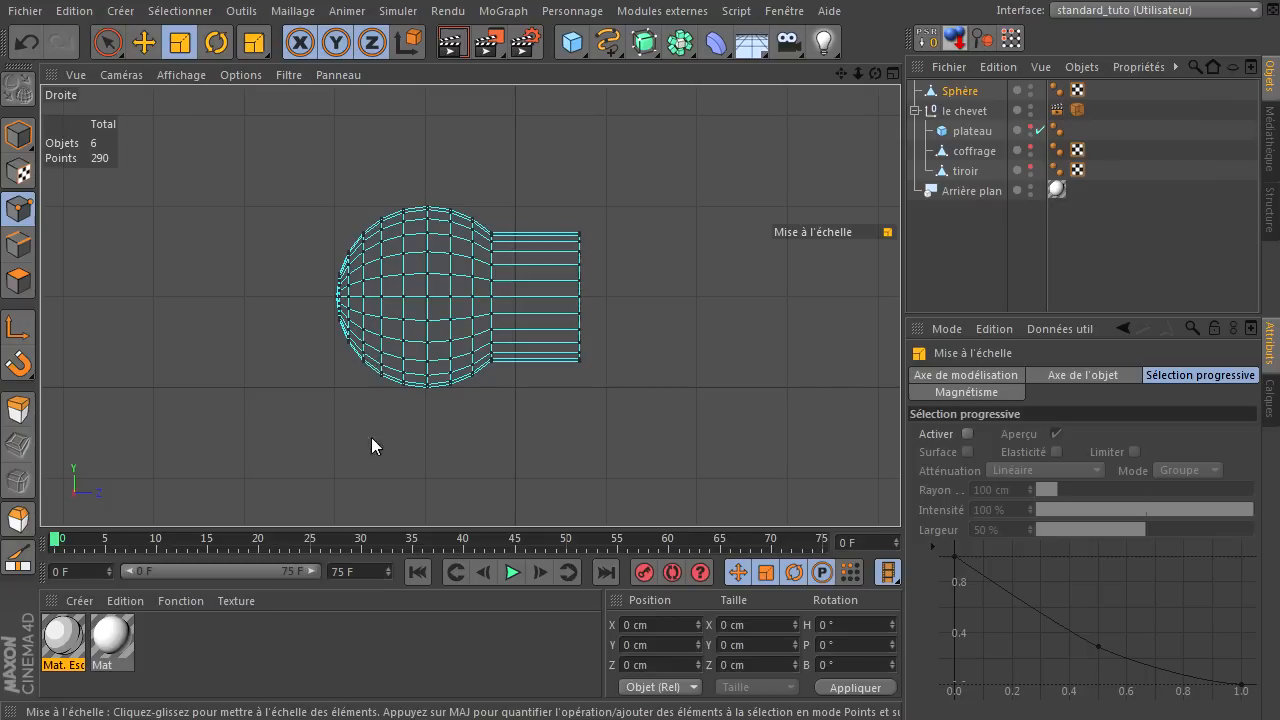
click(108, 42)
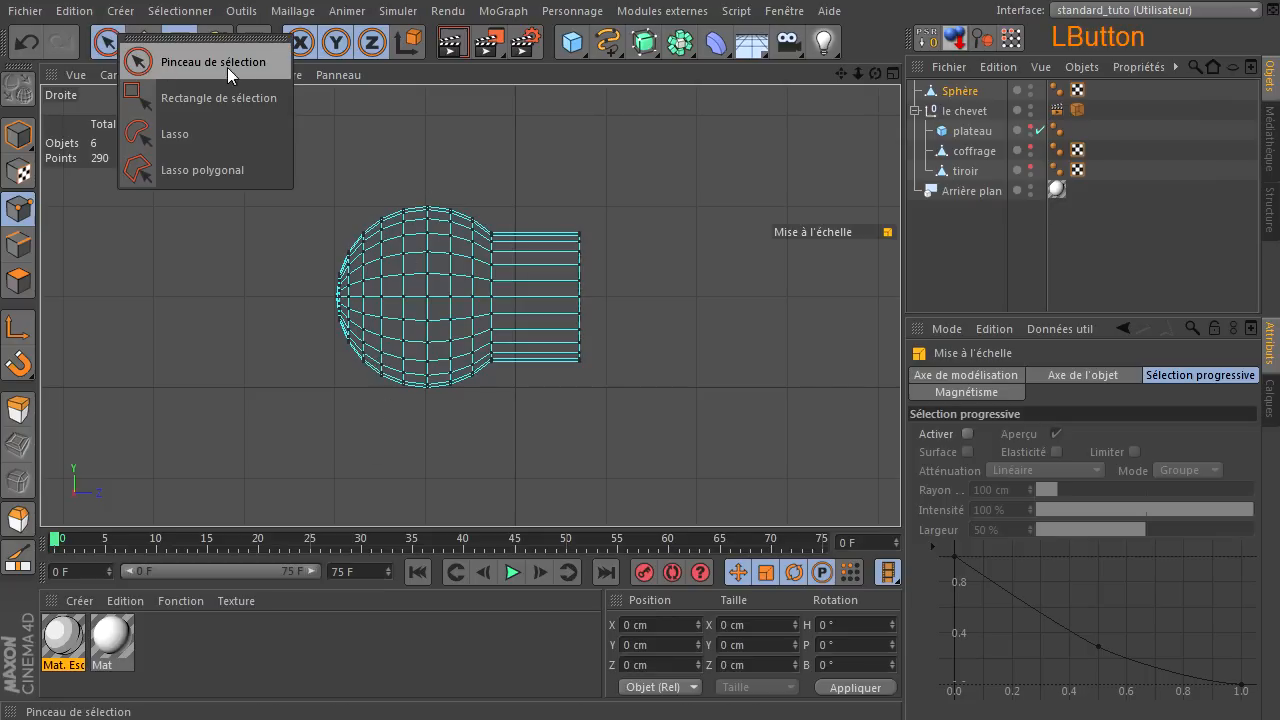
Rectangle-select all points of the knob's rounded head on Sphère, with the selection not limited to visible elements
click(248, 97)
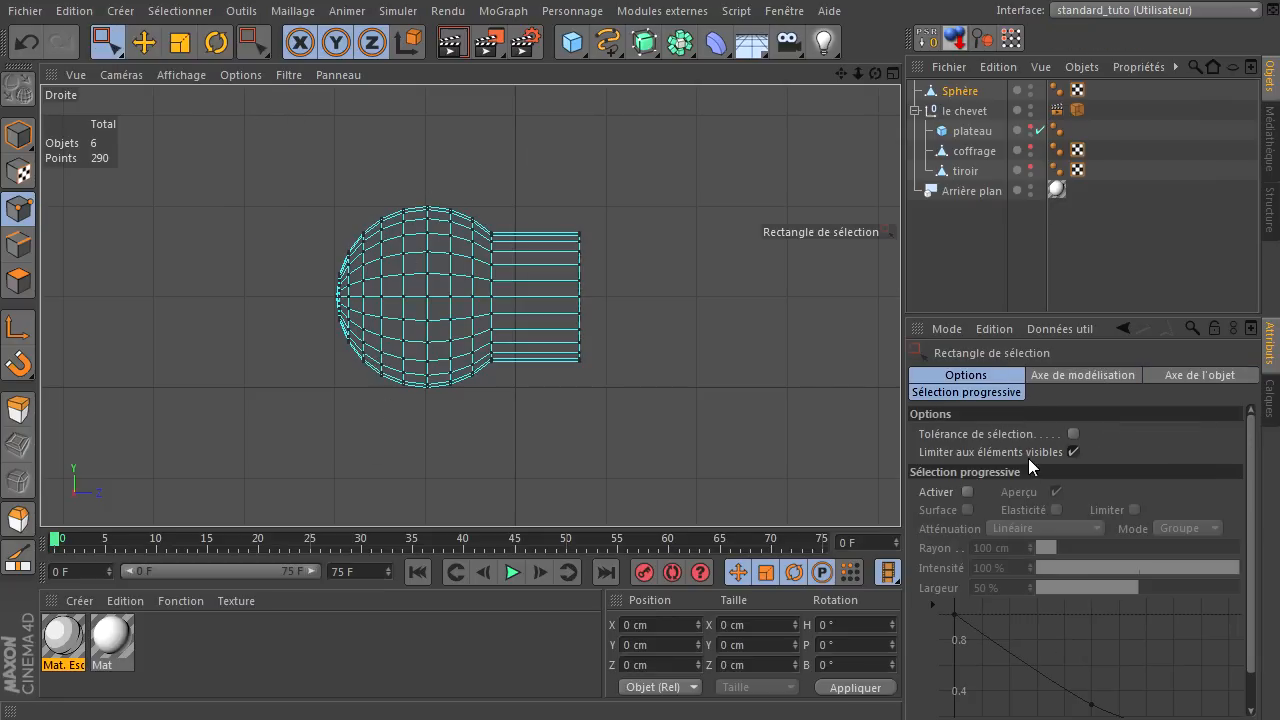
click(1073, 452)
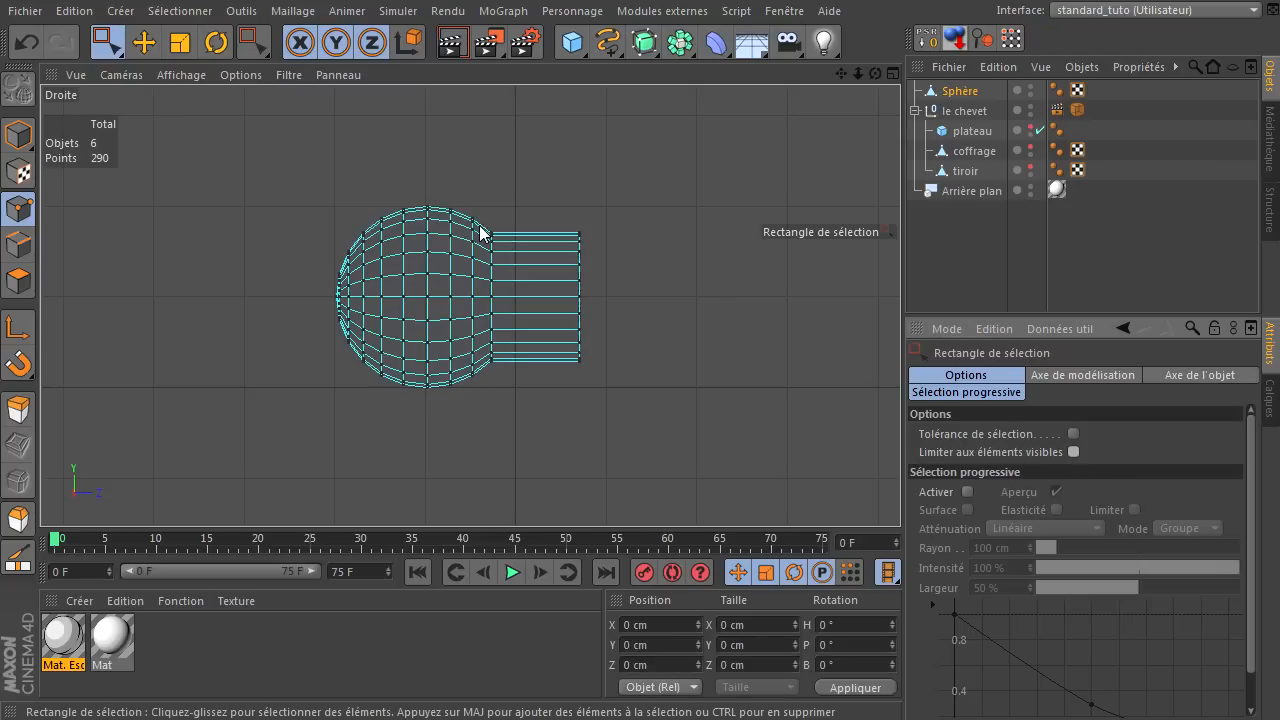
drag(211, 166, 520, 435)
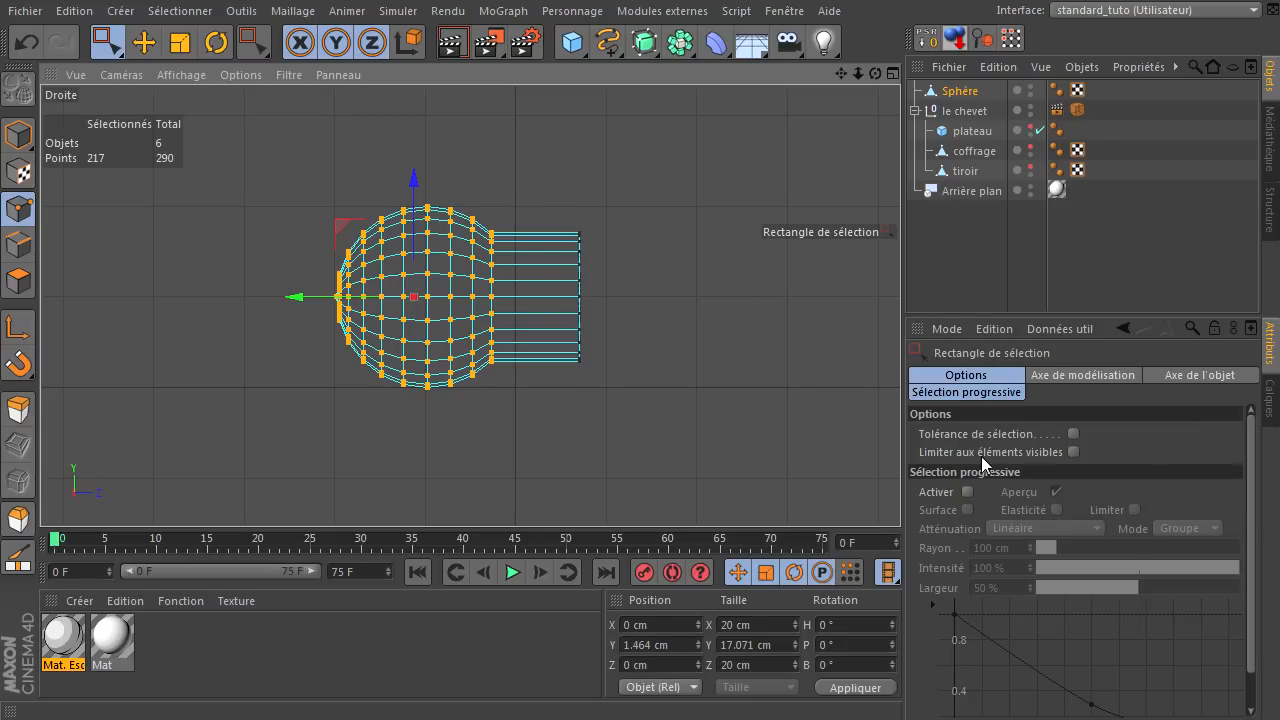
Scale the selected head points along the Y axis to flatten the head to about 10.1 cm thick
middle_click(536, 266)
drag(444, 74, 471, 296)
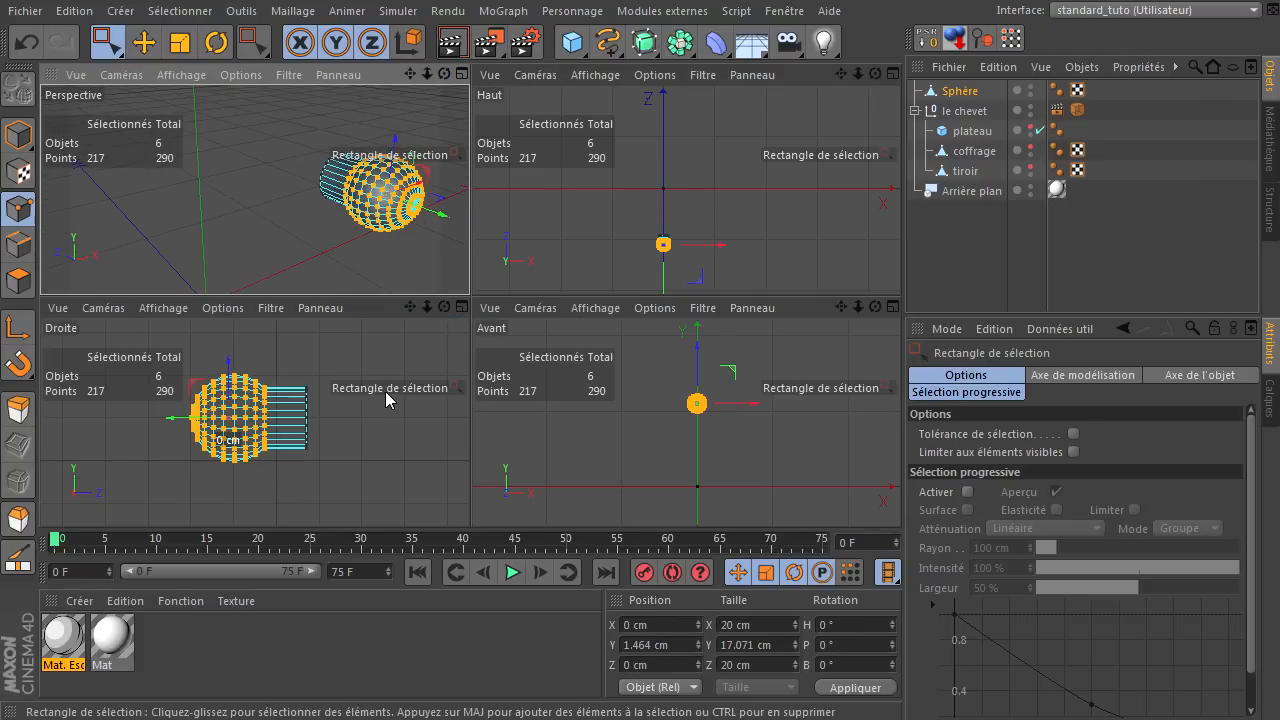
middle_click(349, 434)
click(181, 44)
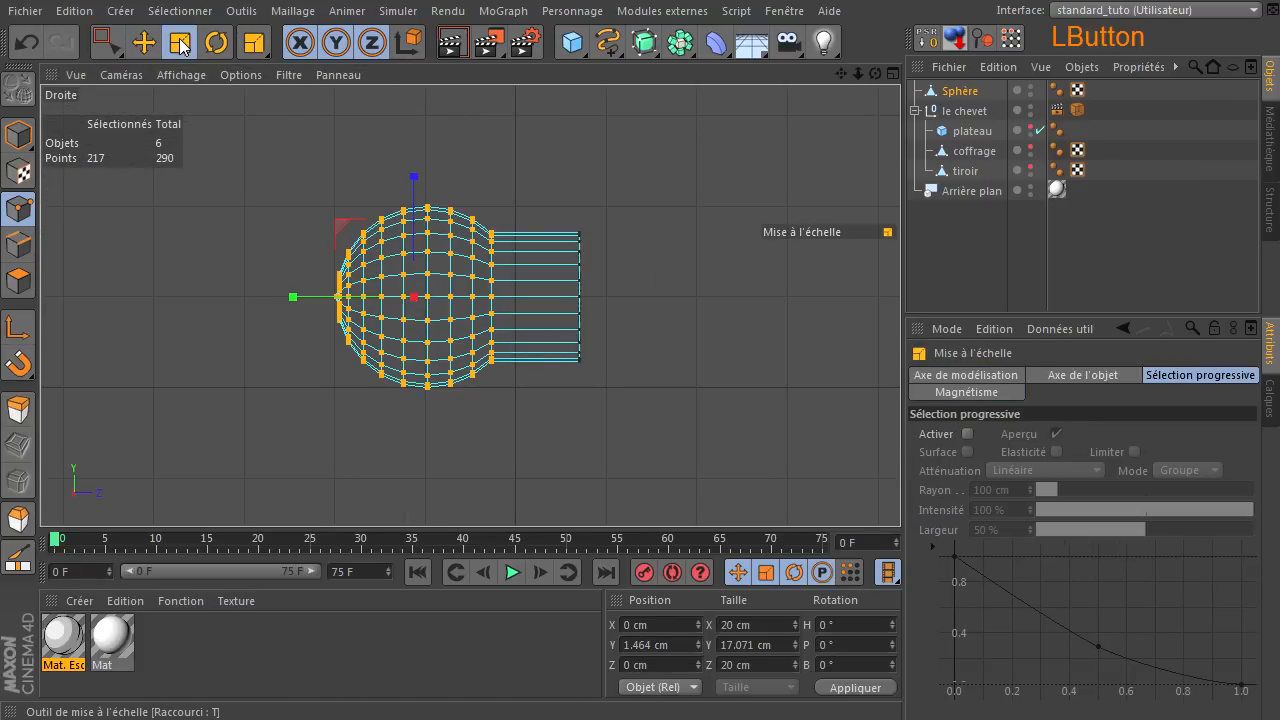
drag(291, 298, 342, 298)
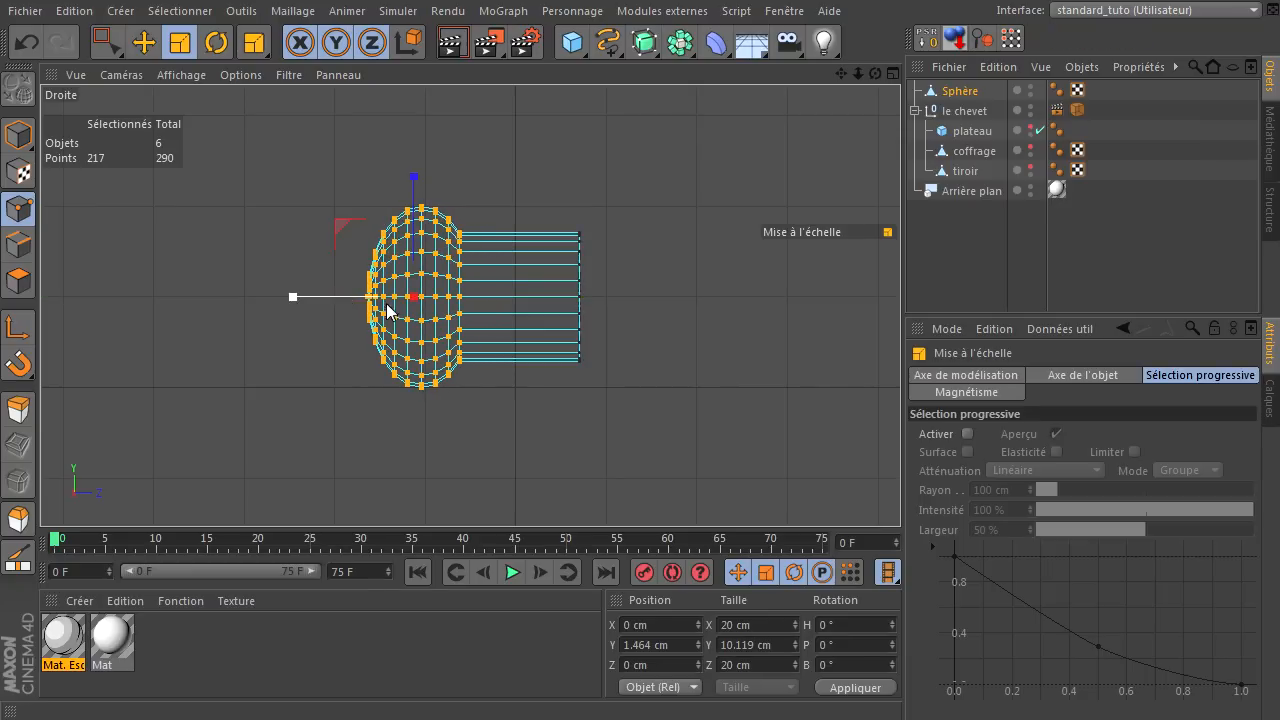
Move the flattened head toward the stem to about Y -4.4 cm, shortening the stem, and deselect the points
click(143, 43)
drag(296, 308, 349, 309)
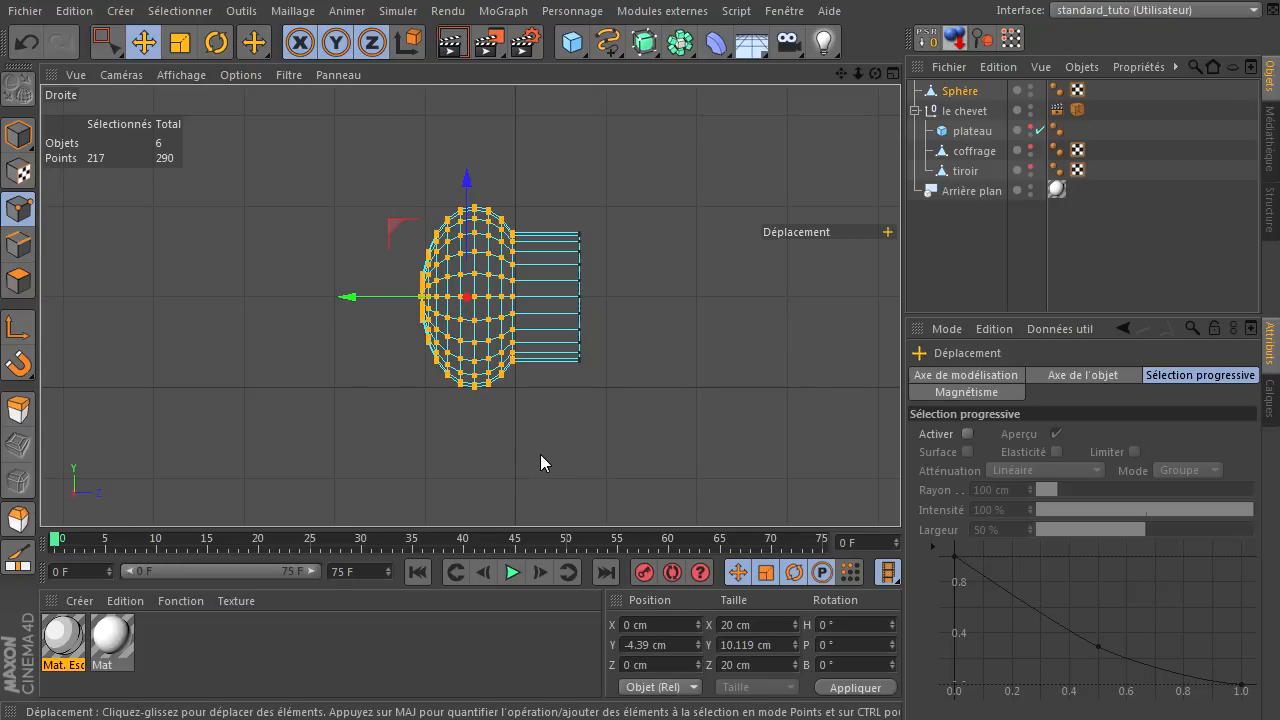
click(540, 454)
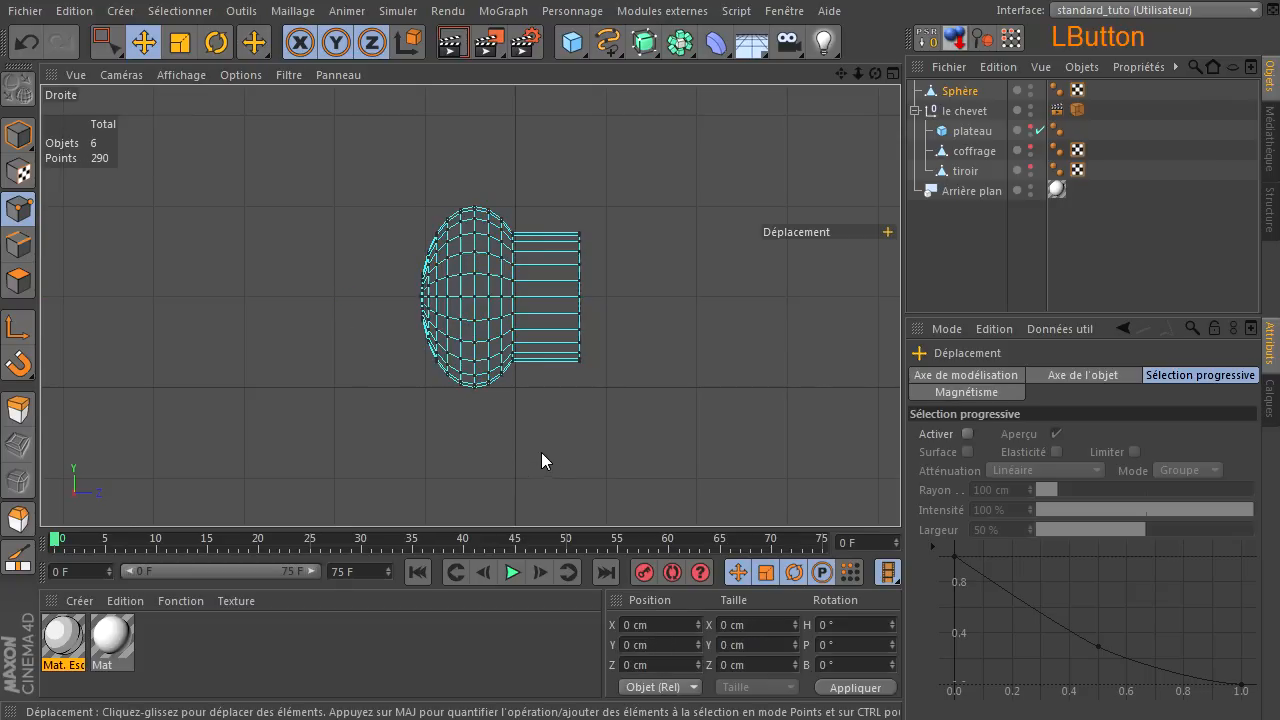
Return to object editing in the perspective view and make plateau, coffrage and tiroir visible again
middle_click(538, 302)
middle_click(309, 269)
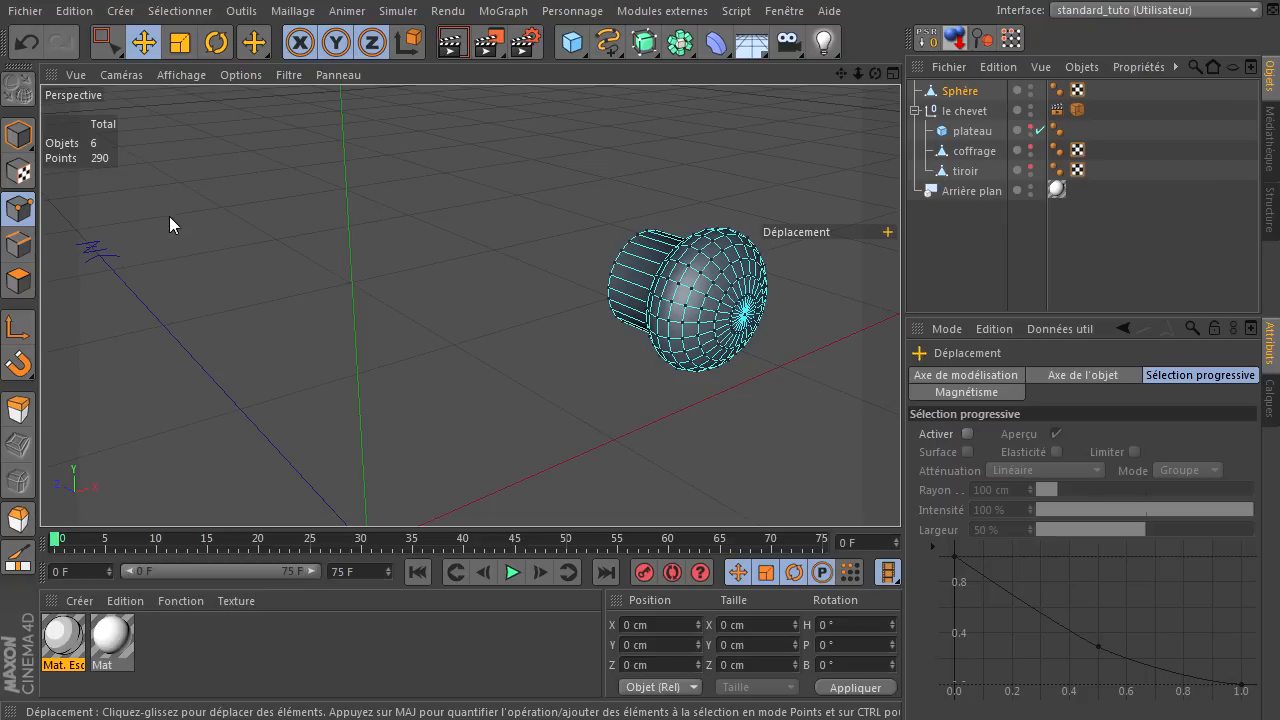
click(20, 133)
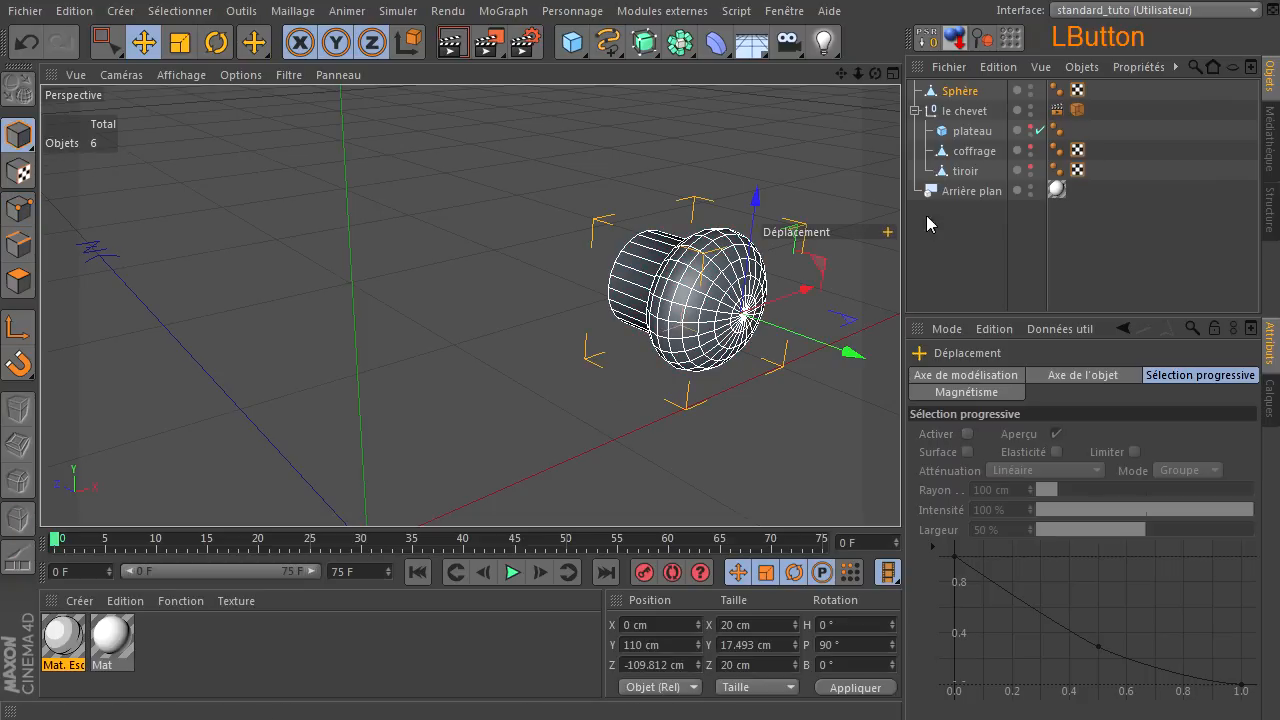
click(1030, 128)
click(1031, 147)
click(1032, 167)
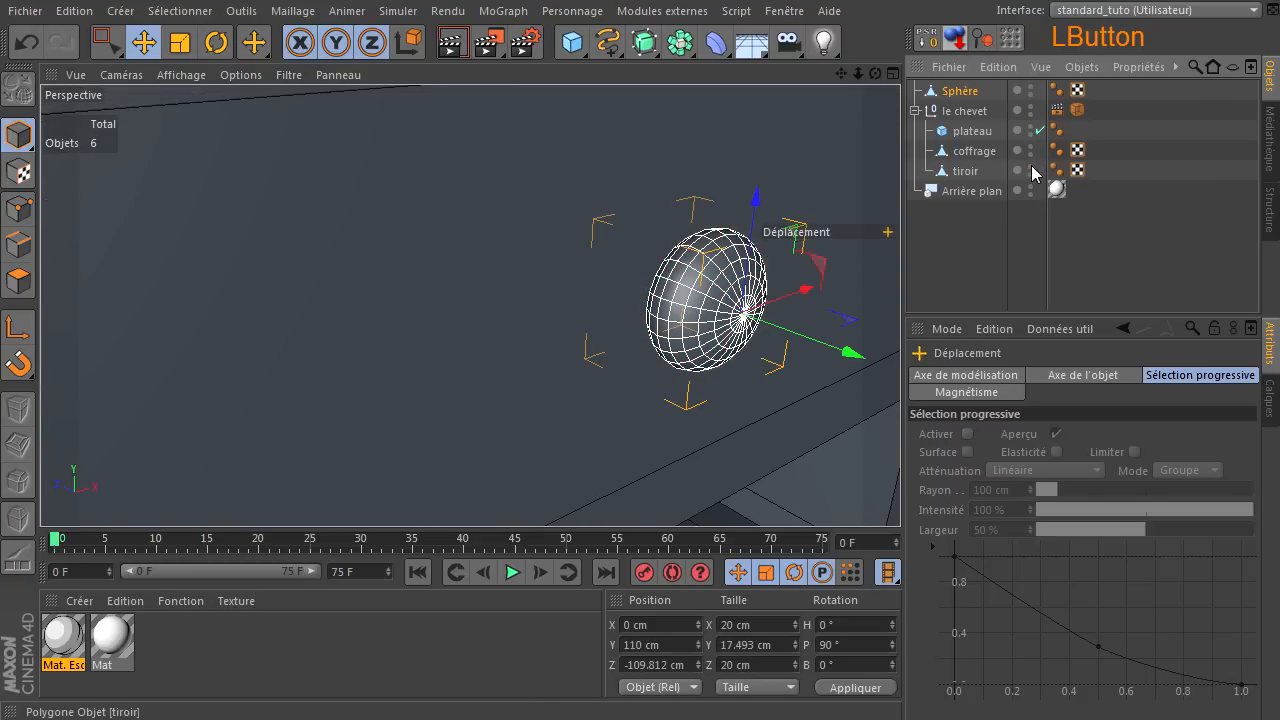
Move the Sphère knob outward from the drawer front so that part of its stem protrudes
click(955, 91)
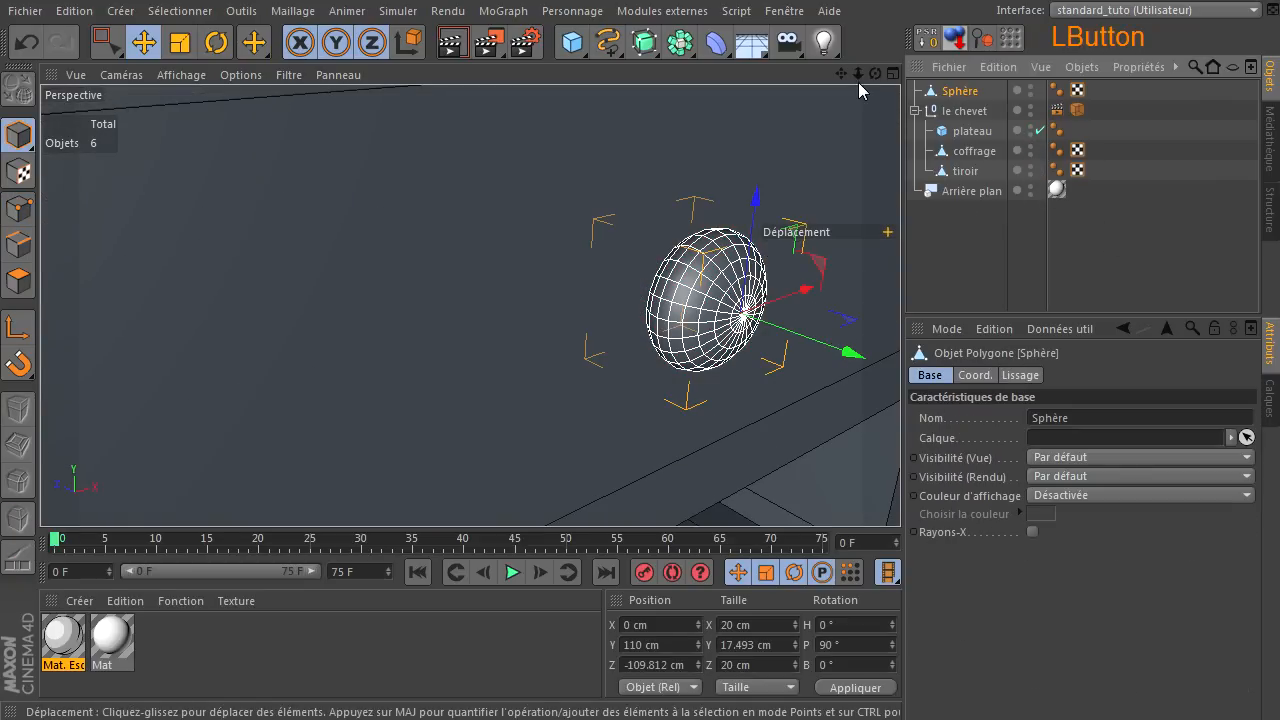
drag(898, 493, 712, 106)
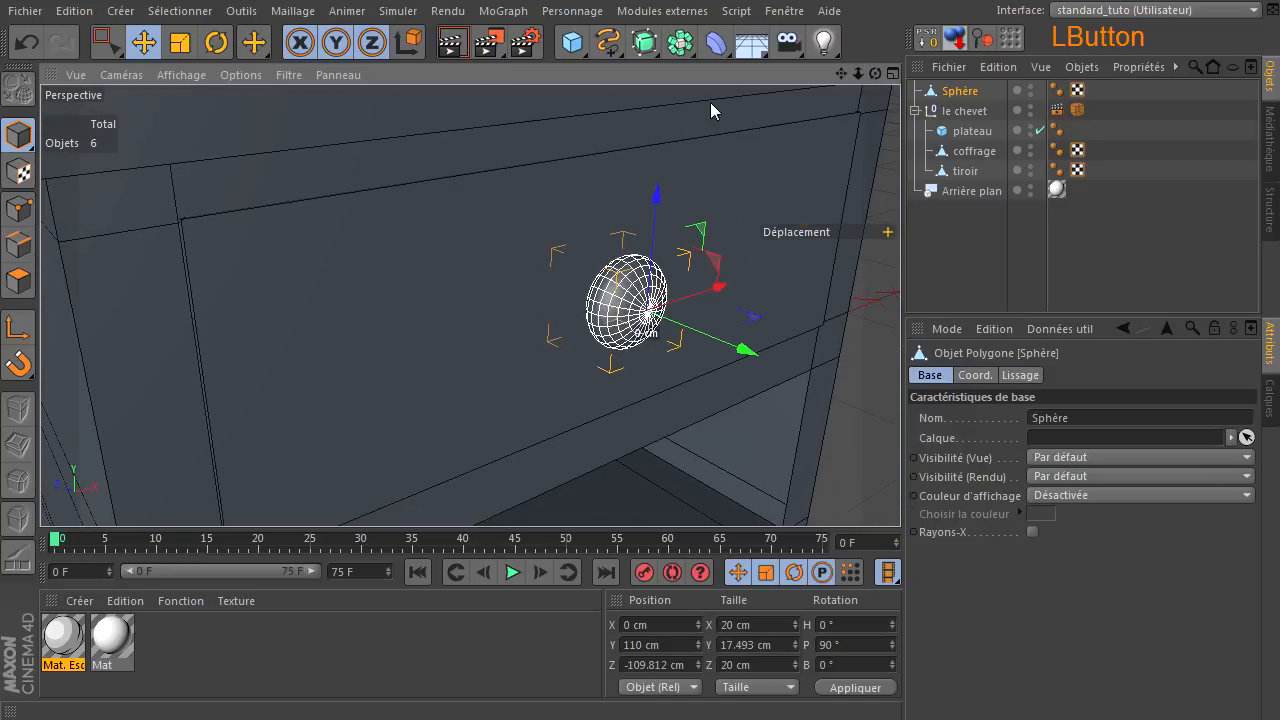
click(20, 135)
drag(875, 73, 852, 275)
drag(764, 312, 780, 314)
drag(668, 340, 591, 309)
drag(875, 73, 900, 491)
Nest Sphère under tiroir and move the drawer along its depth to about Z -0.6 cm
drag(952, 93, 966, 171)
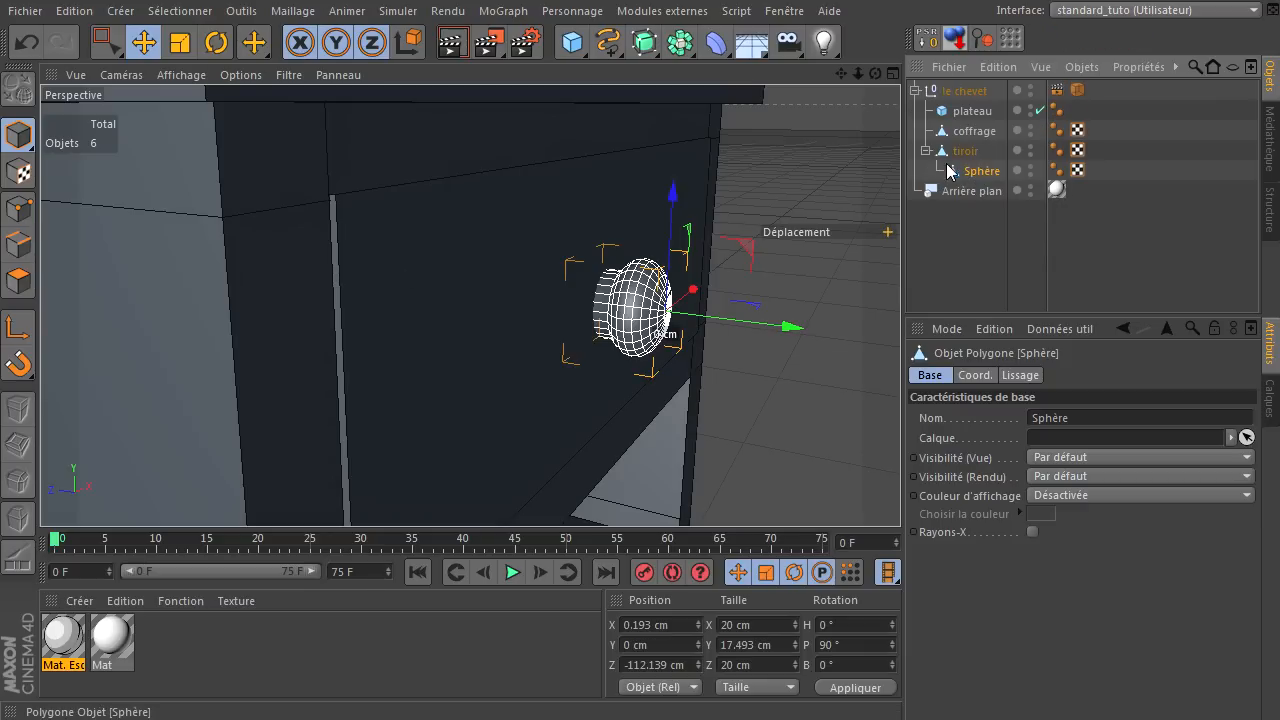
click(965, 151)
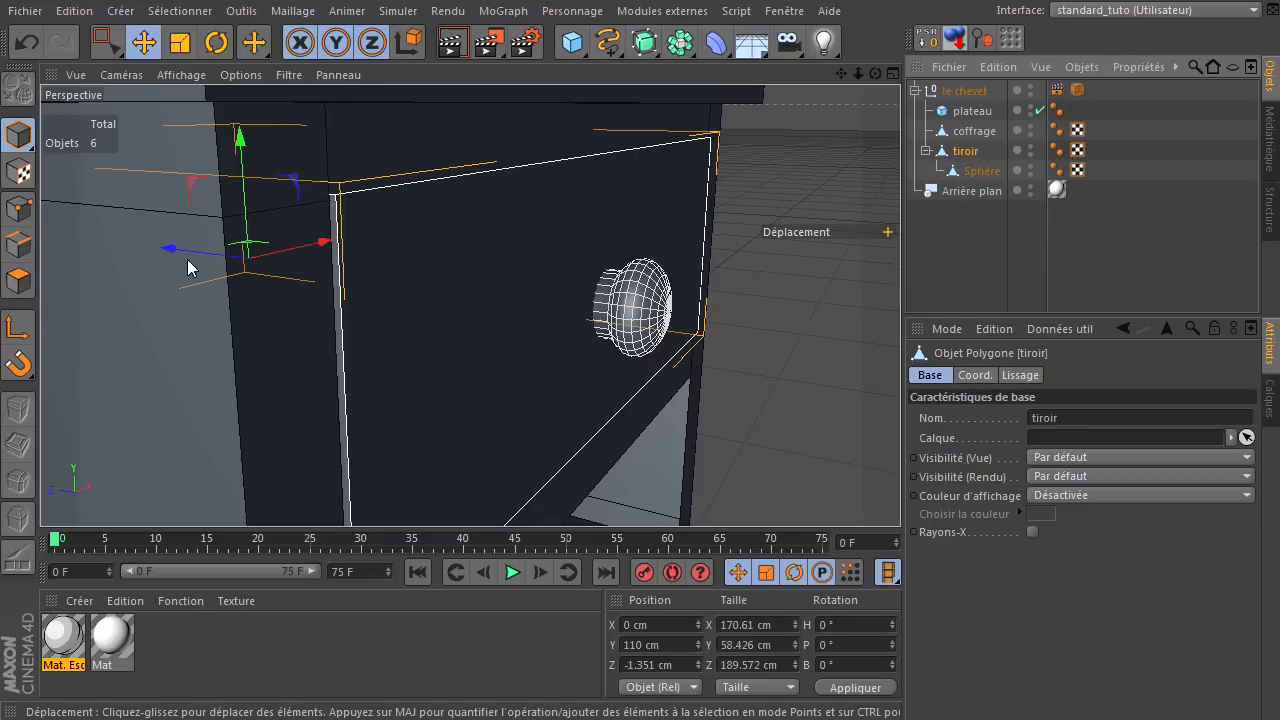
drag(175, 254, 174, 256)
click(776, 283)
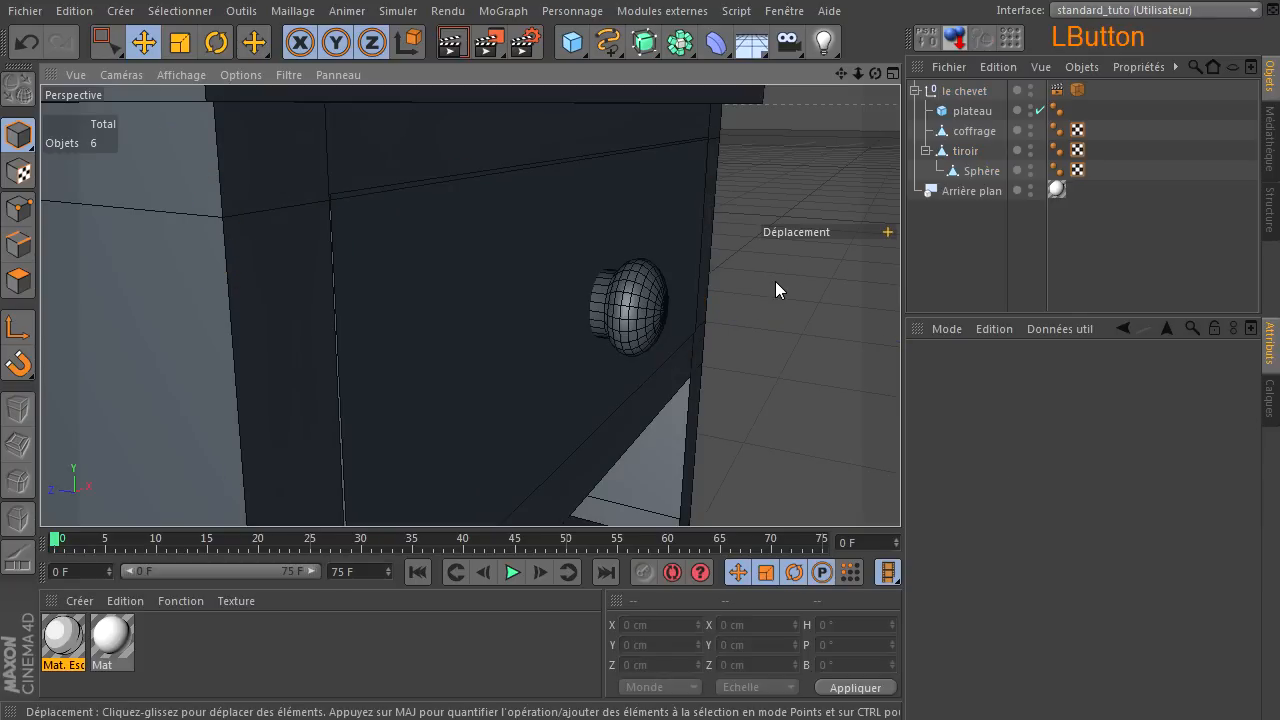
Take Sphère out of the tiroir hierarchy and place it at root level below Arrière plan
scroll(329, 238, up, 5)
scroll(335, 243, down, 4)
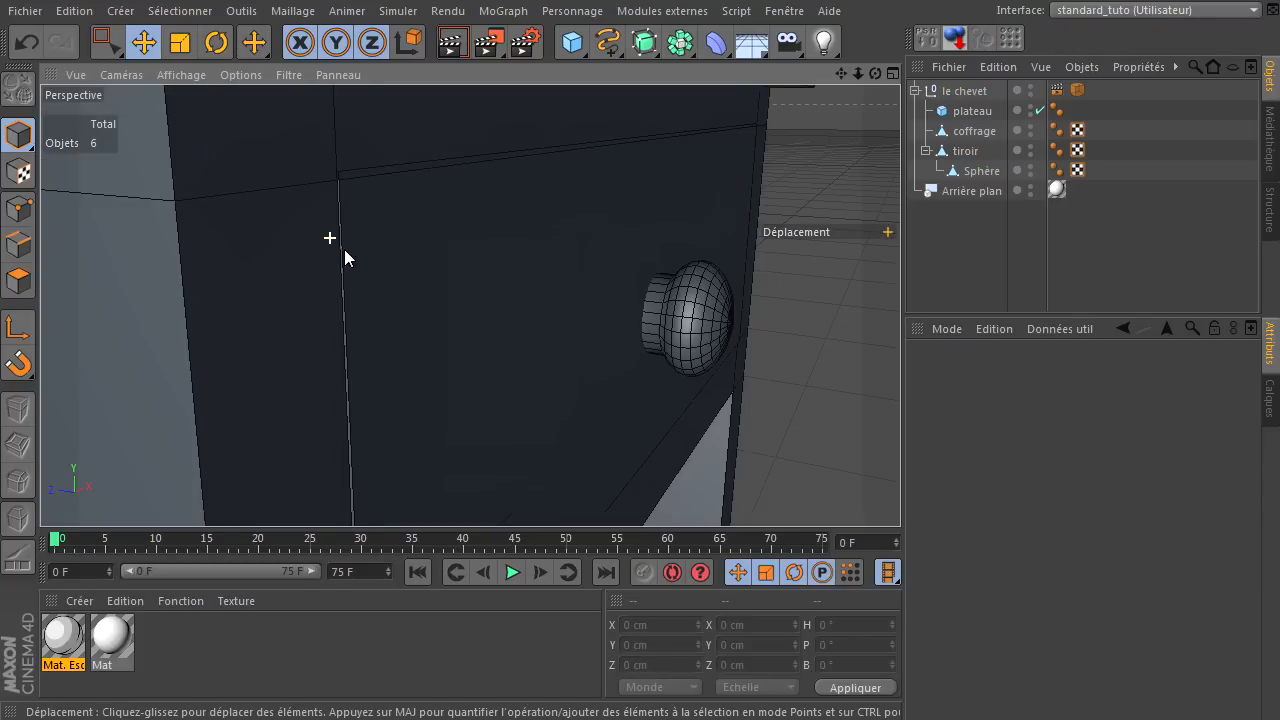
drag(841, 74, 896, 490)
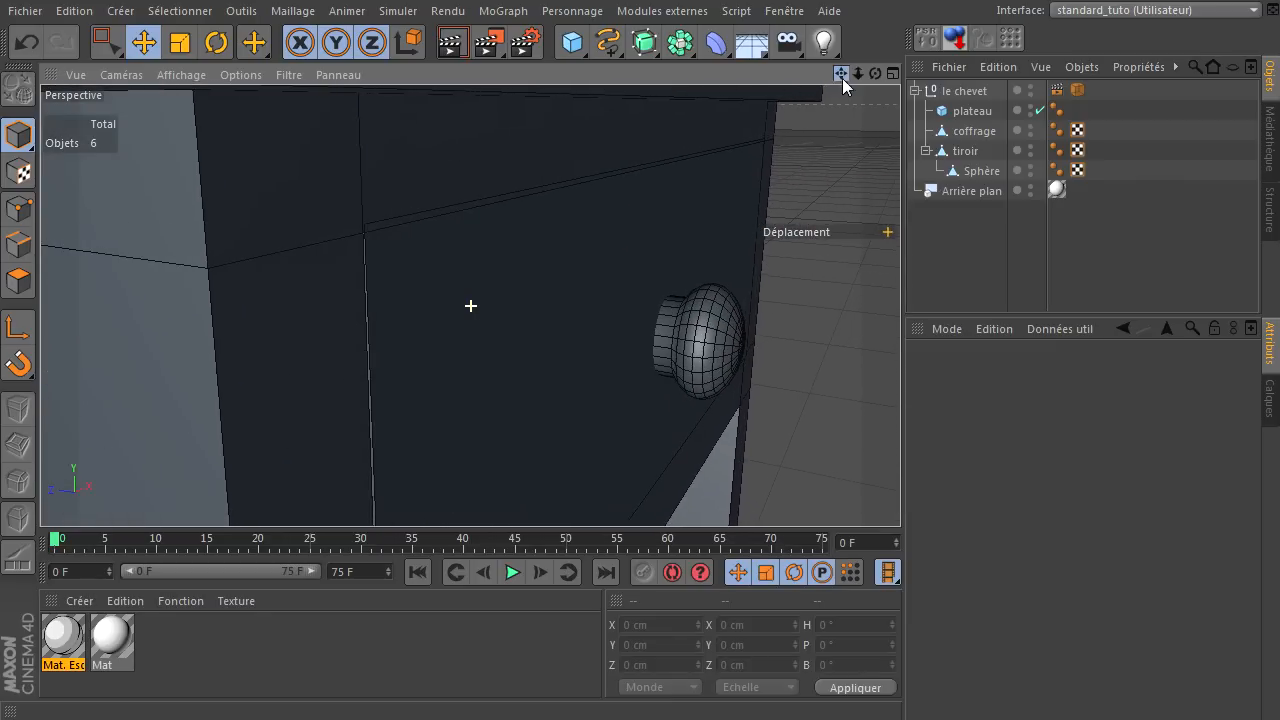
click(563, 269)
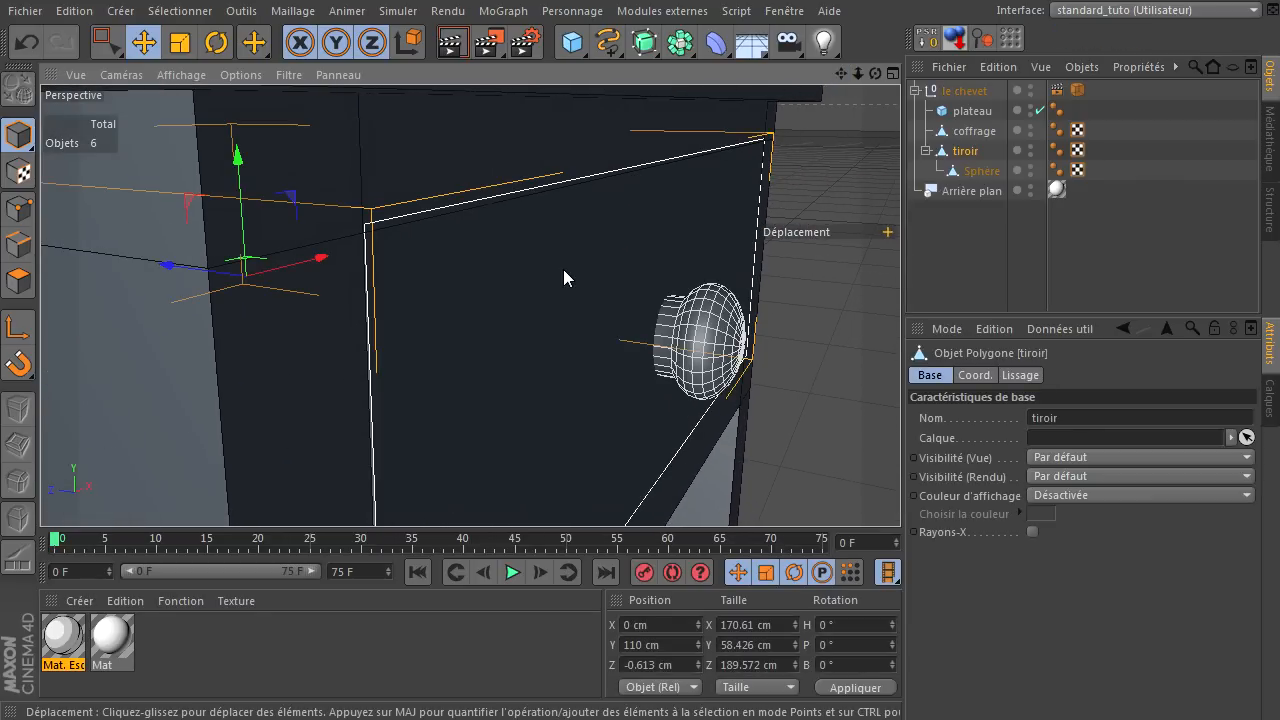
click(975, 171)
drag(975, 171, 965, 200)
Try scaling tiroir uniformly down to about 163.4 x 56 x 181.6 cm
click(965, 151)
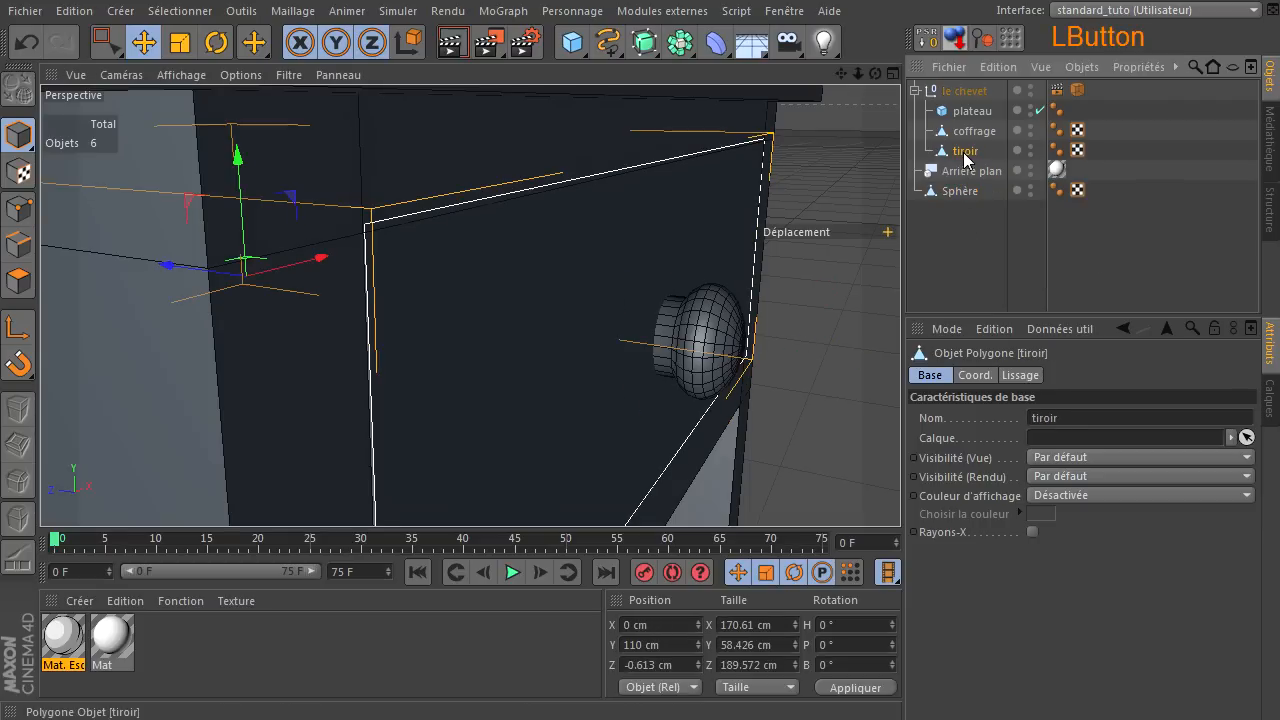
click(181, 48)
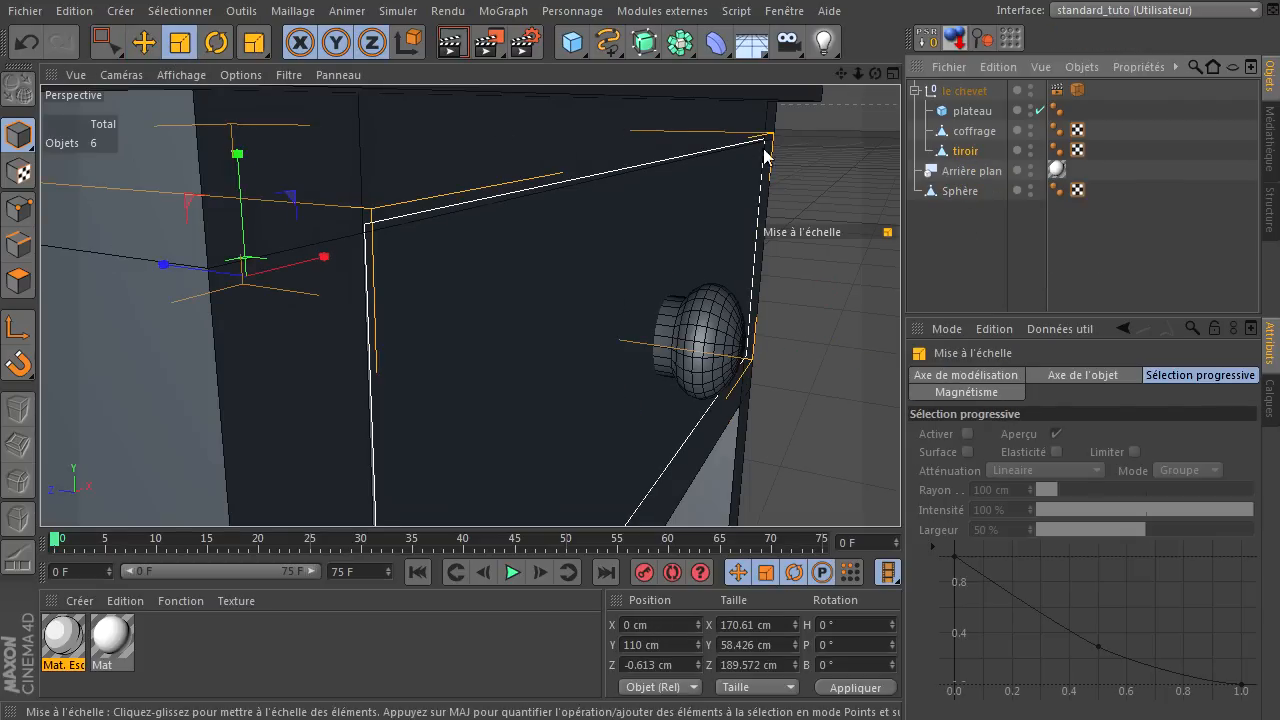
drag(823, 152, 801, 171)
Move the scaled-down drawer forward in the right view to about Z -5 cm, aligning it with the cabinet's front
middle_click(727, 212)
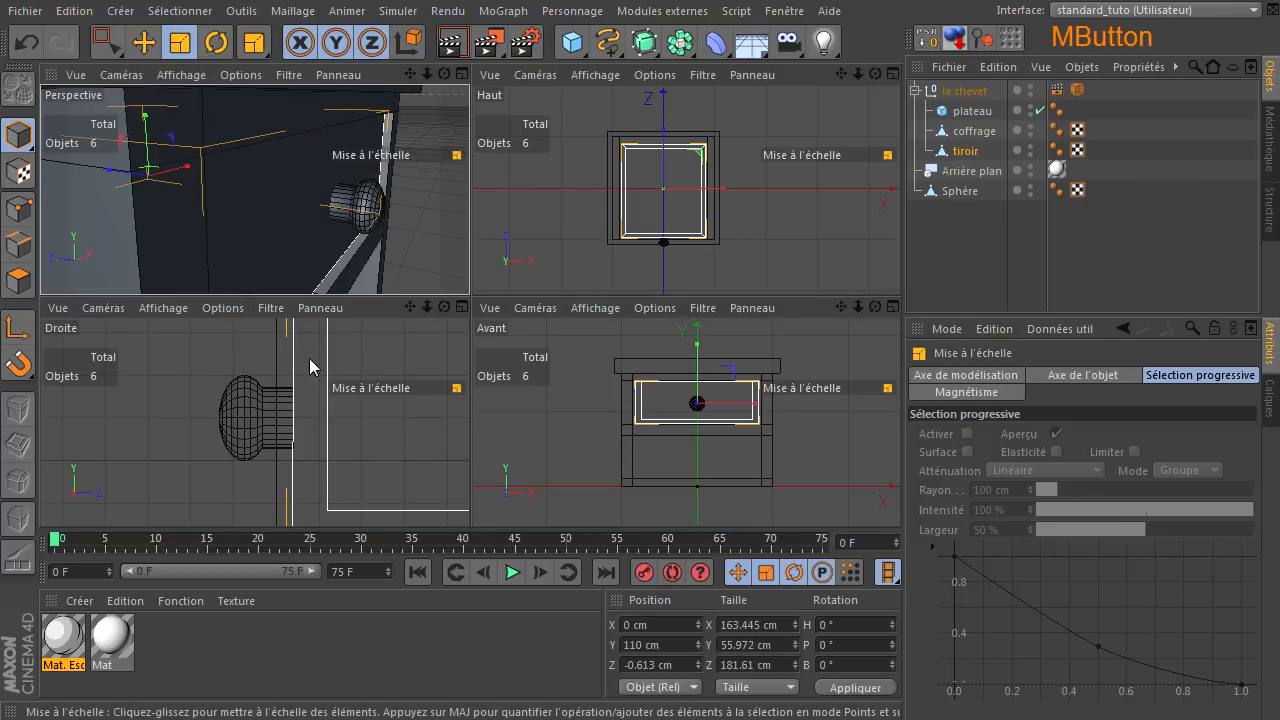
middle_click(305, 405)
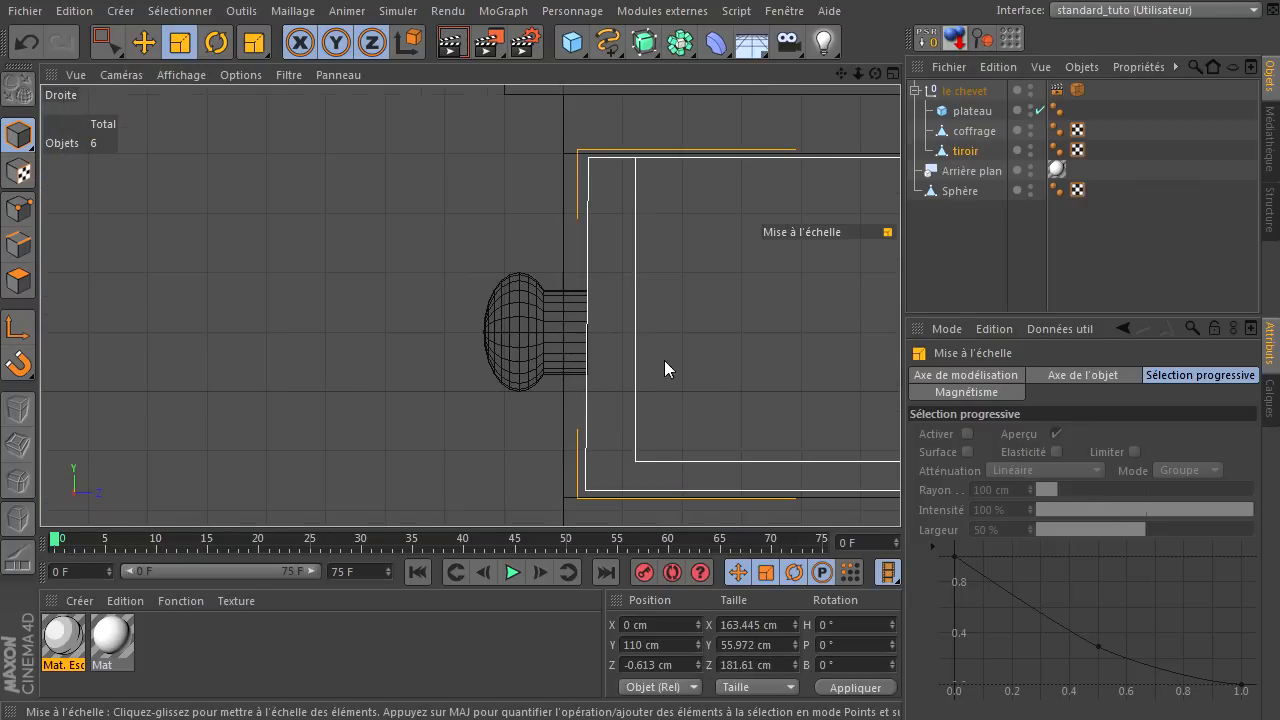
click(143, 42)
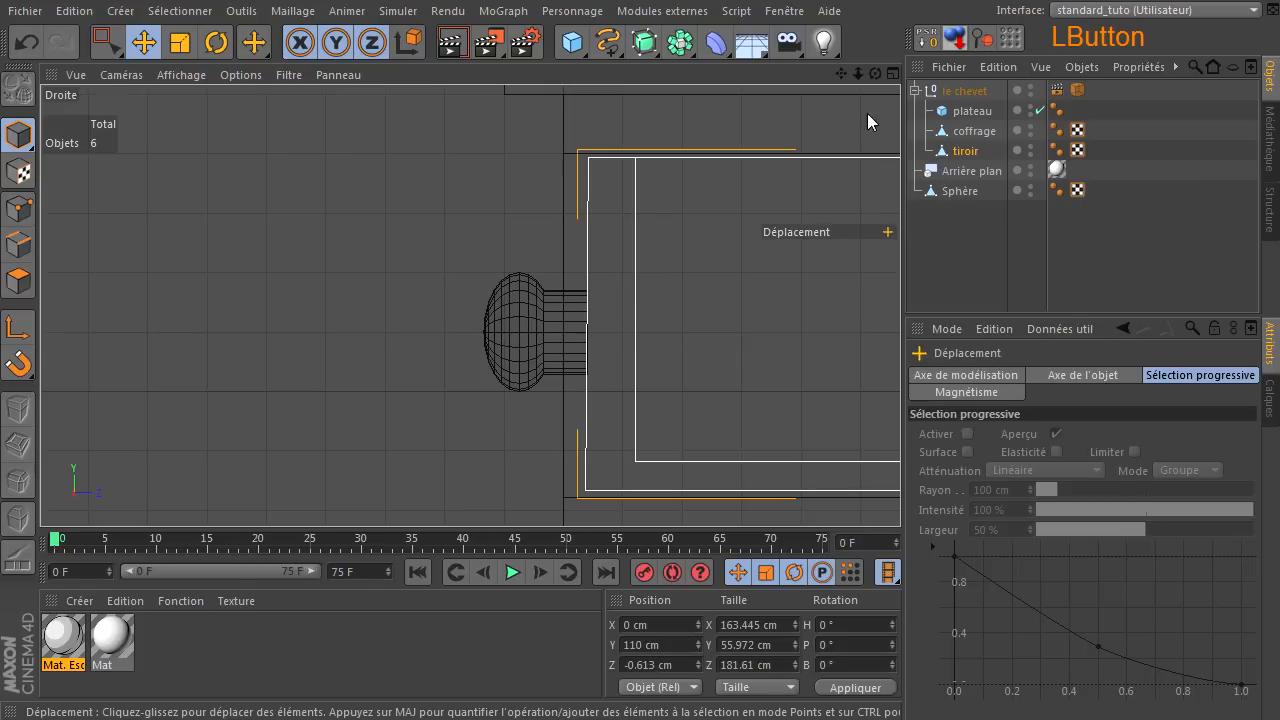
mouse_move(859, 76)
mouse_down()
mouse_move(900, 490)
mouse_move(859, 76)
mouse_up()
drag(800, 327, 786, 317)
scroll(540, 376, up, 6)
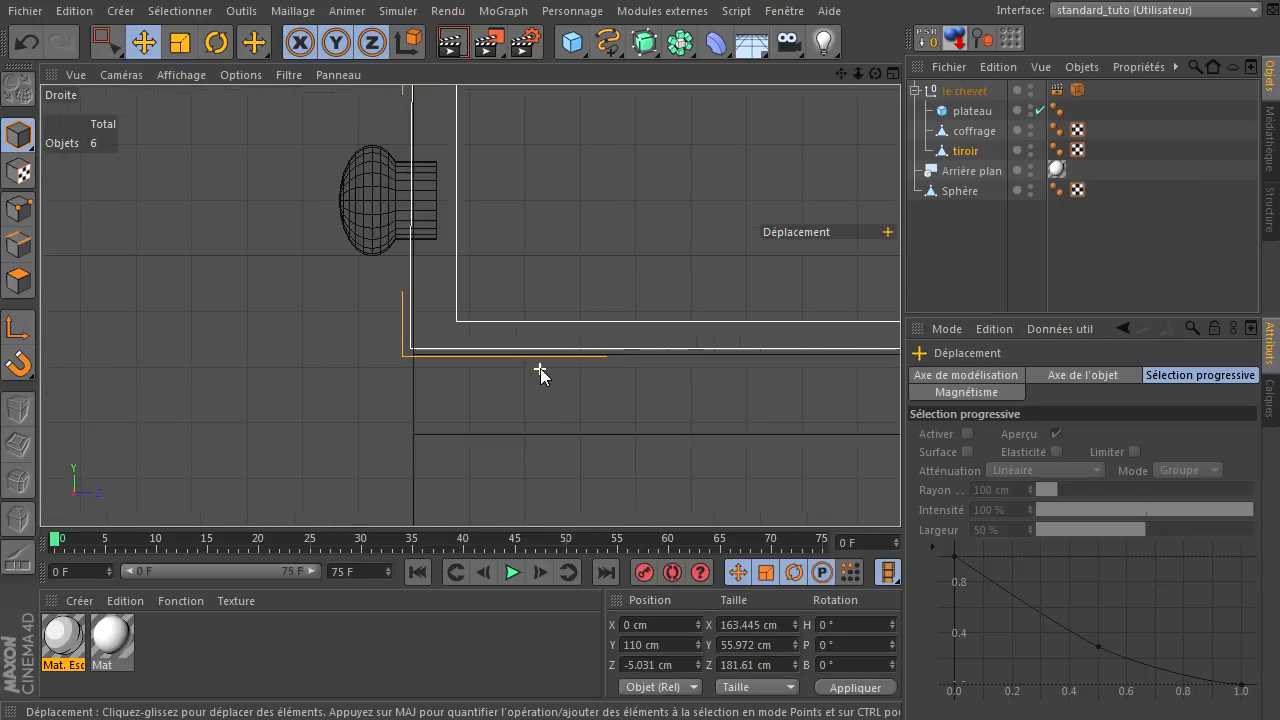
scroll(540, 374, up, 3)
scroll(541, 368, down, 2)
drag(842, 76, 858, 244)
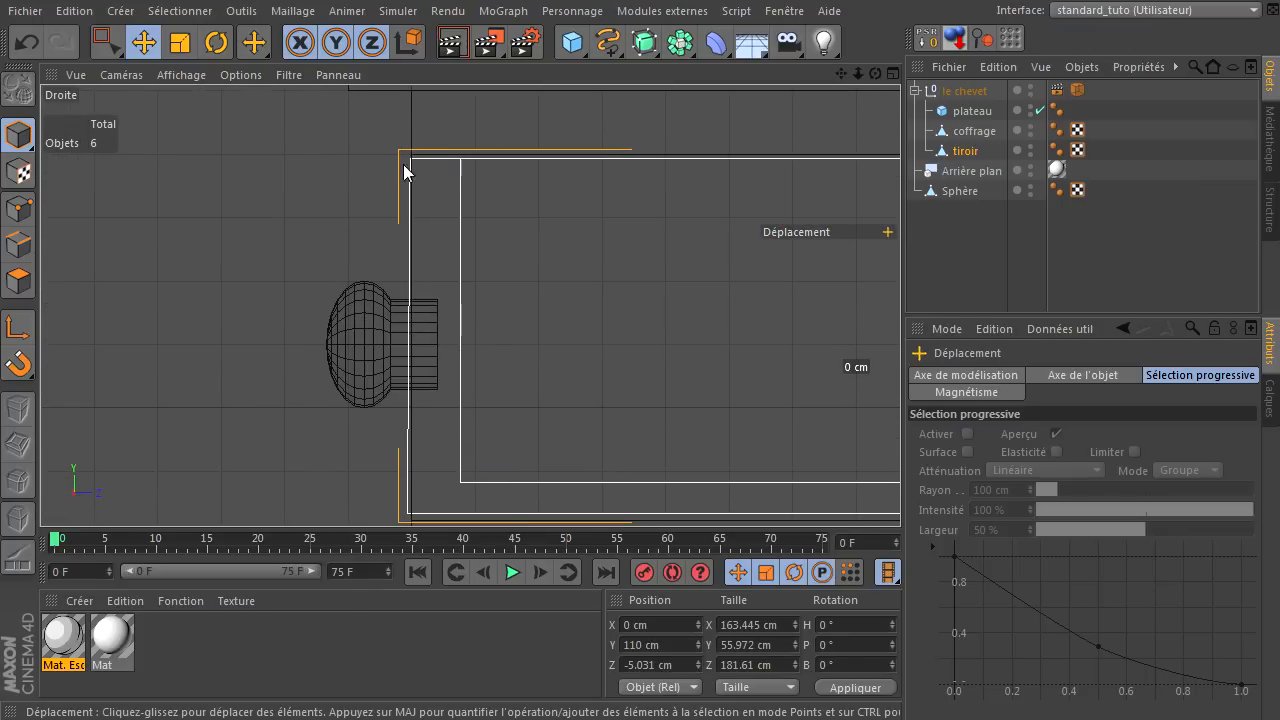
click(424, 167)
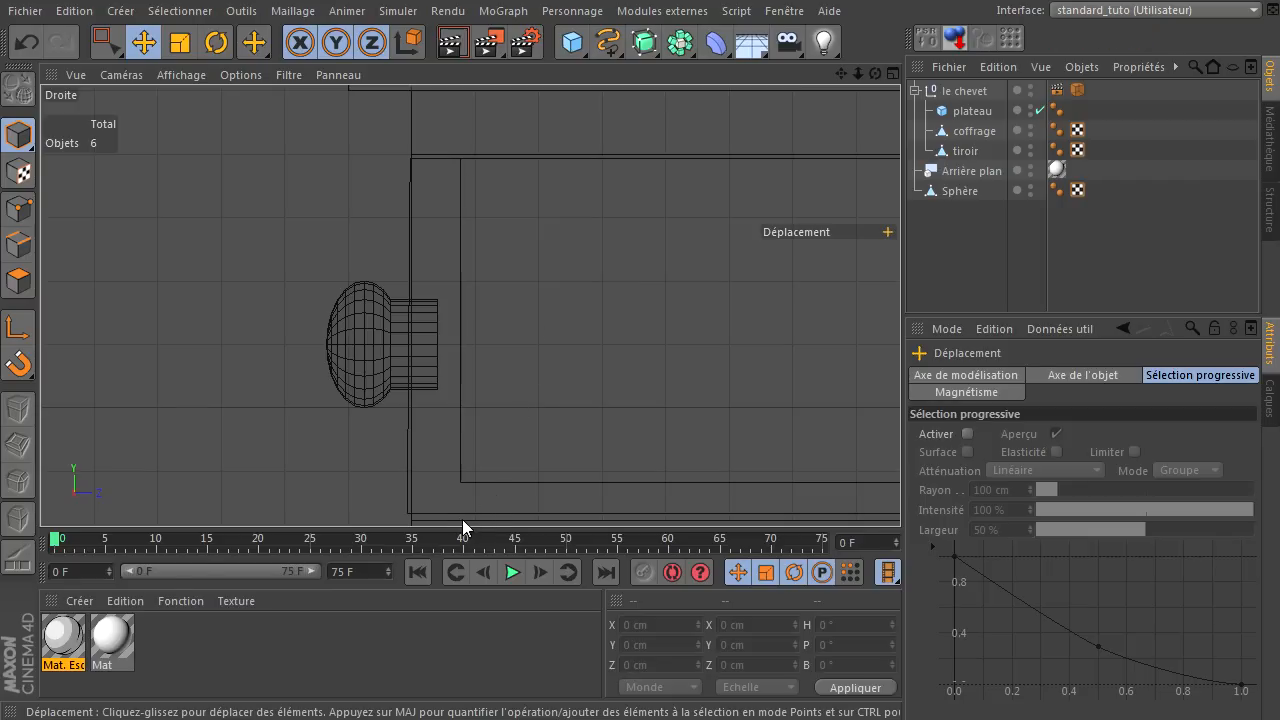
Move the Sphère knob outward to about Z -113.5 cm and nest it under tiroir
click(938, 193)
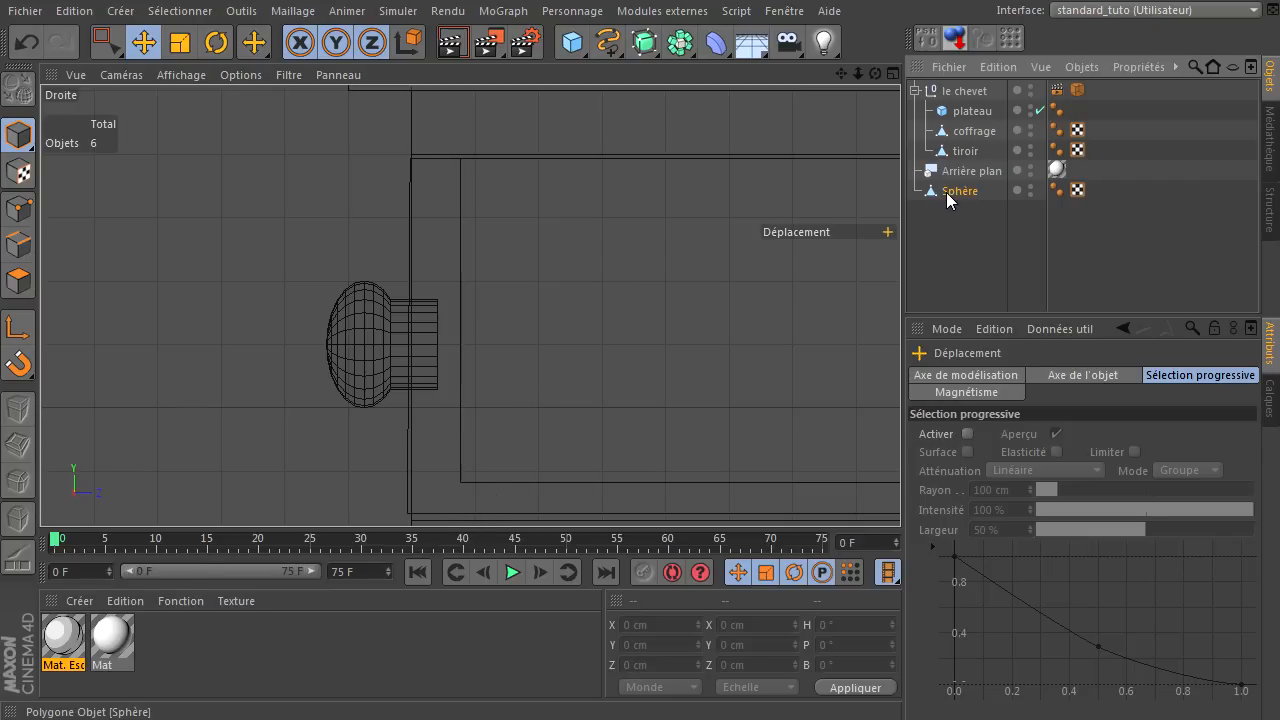
drag(263, 348, 256, 347)
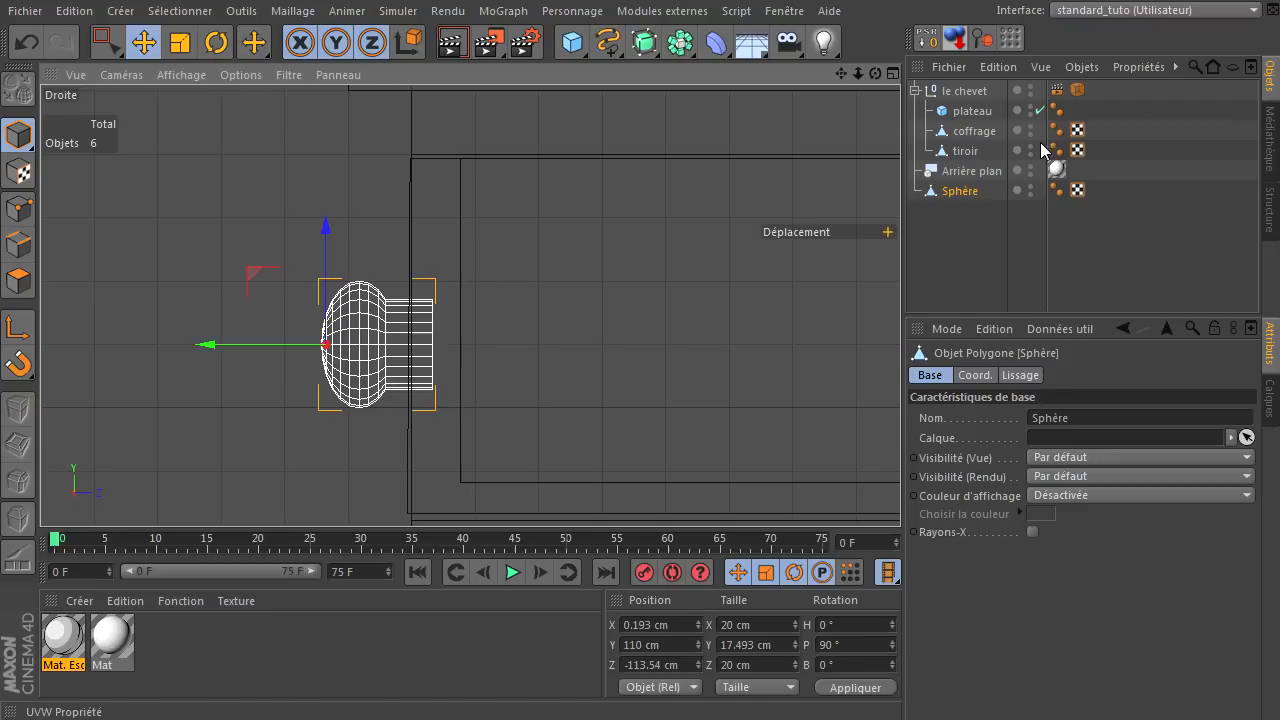
click(966, 194)
drag(970, 157, 966, 152)
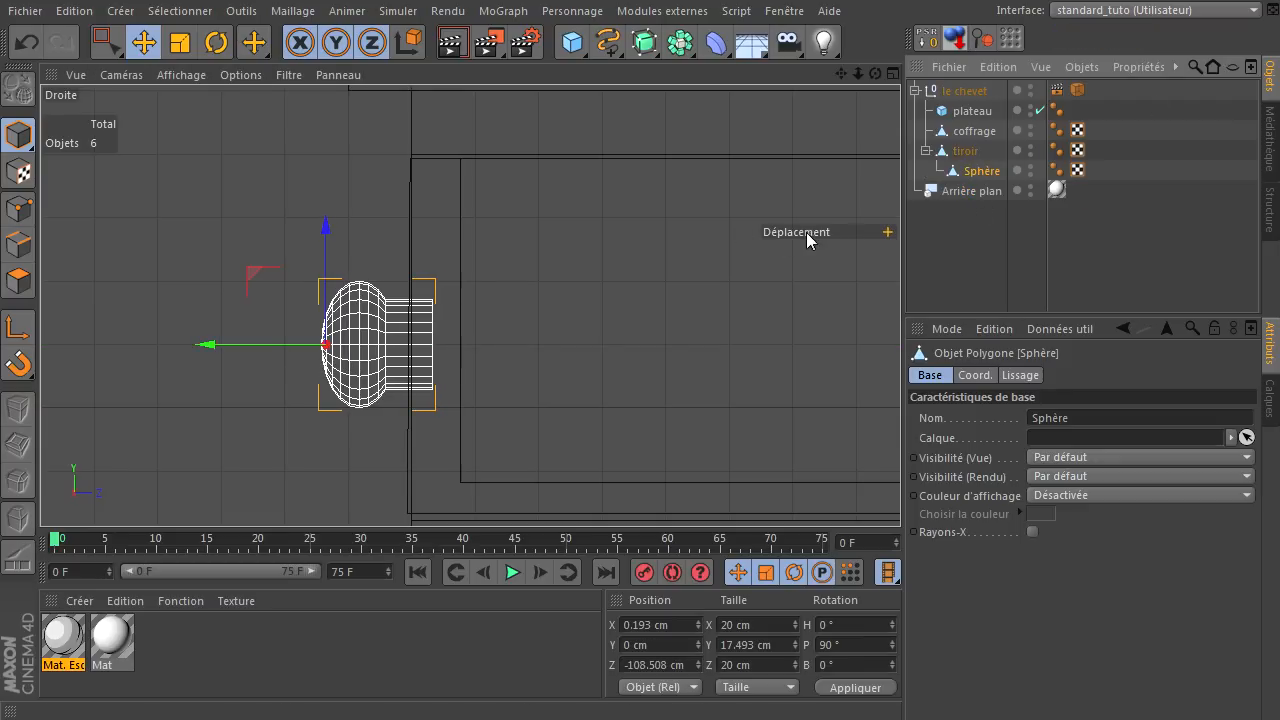
click(957, 263)
In the perspective view, push tiroir with its knob back into the cabinet to about Z -2.2 cm
middle_click(806, 257)
middle_click(380, 203)
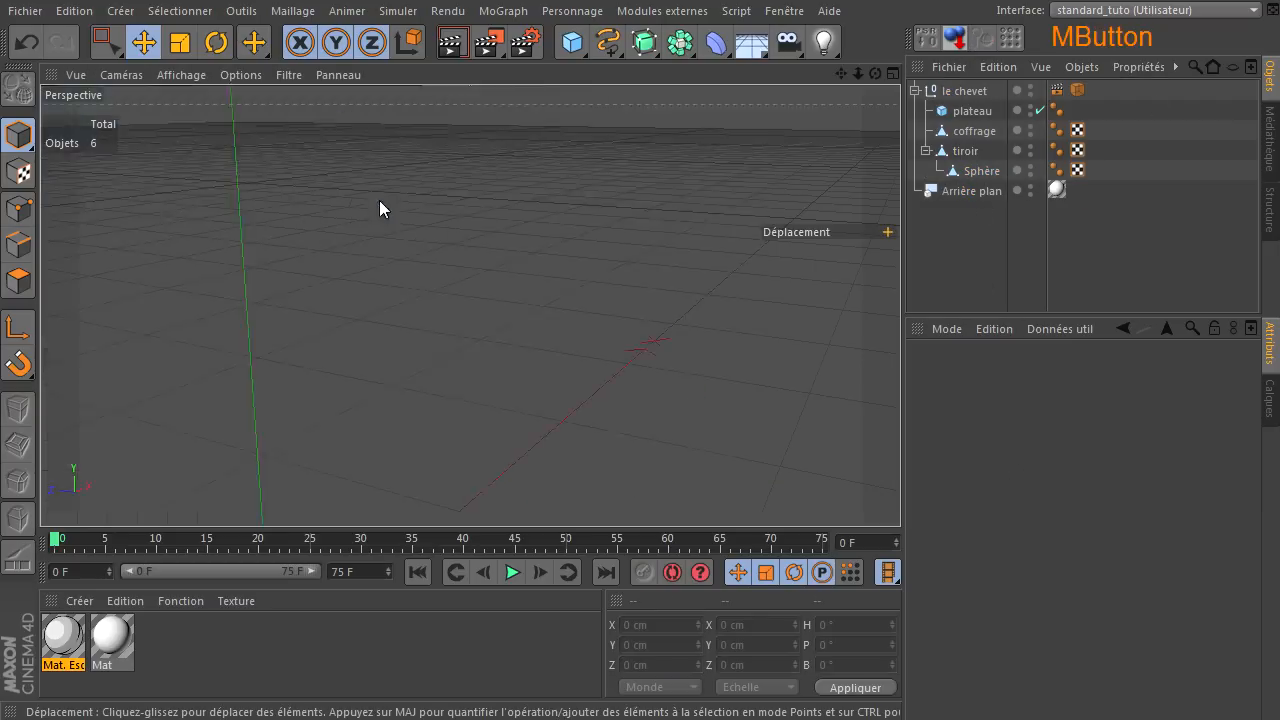
click(948, 153)
click(952, 154)
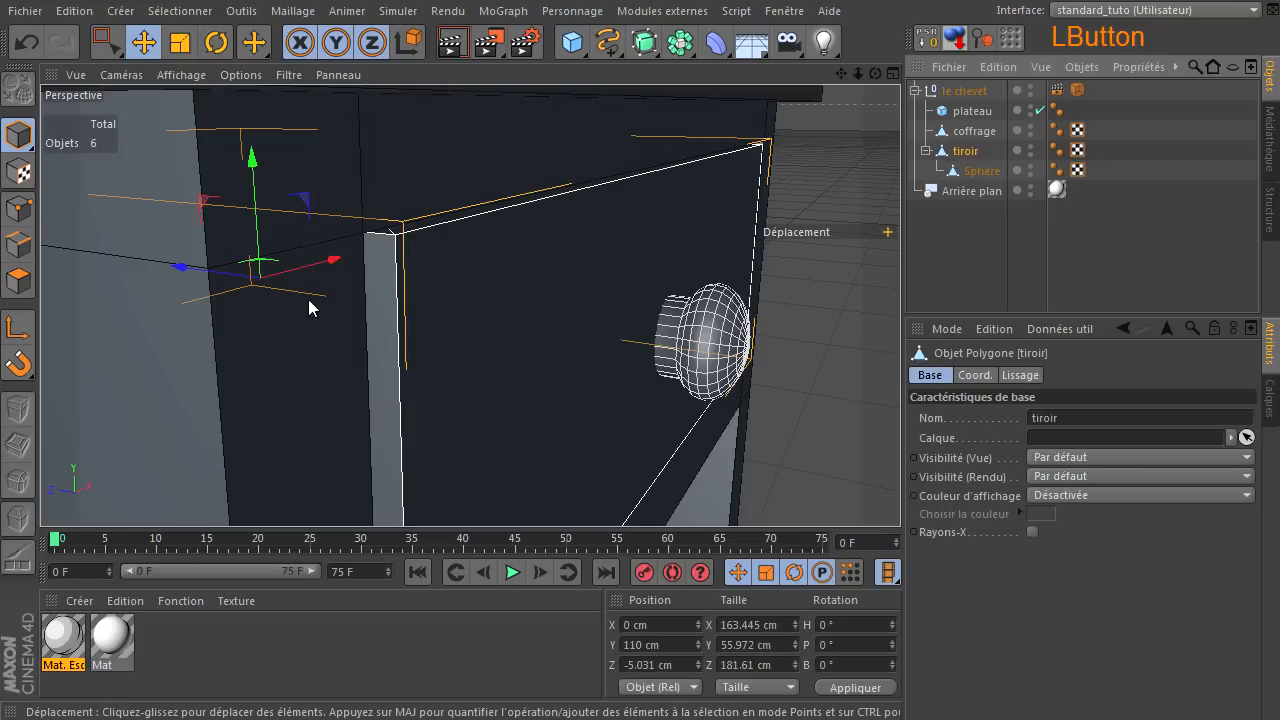
mouse_move(183, 265)
mouse_down()
mouse_move(171, 271)
mouse_move(255, 297)
mouse_move(173, 298)
mouse_move(169, 281)
mouse_up()
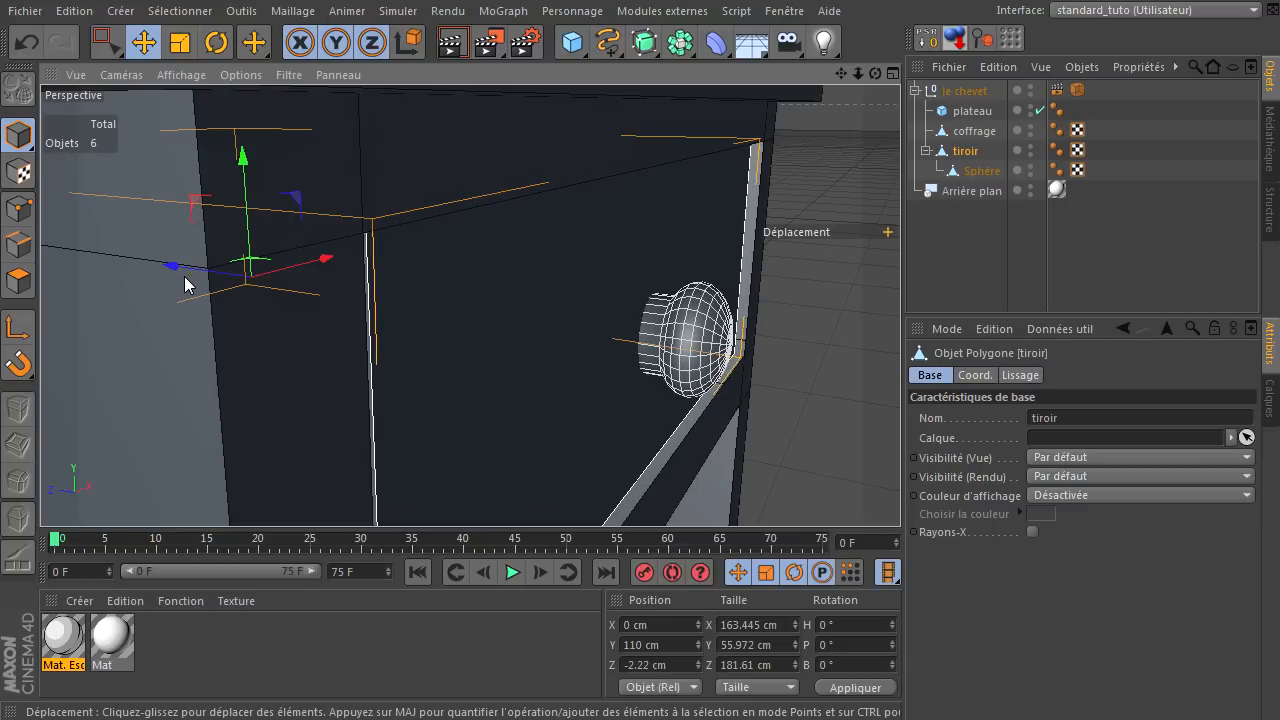
Undo the latest drawer and knob moves, the knob's nesting under tiroir and the uniform drawer scaling
scroll(545, 308, down, 3)
drag(877, 73, 65, 175)
click(30, 46)
click(30, 44)
click(30, 44)
click(30, 44)
click(30, 44)
click(30, 44)
click(30, 44)
click(30, 44)
click(30, 44)
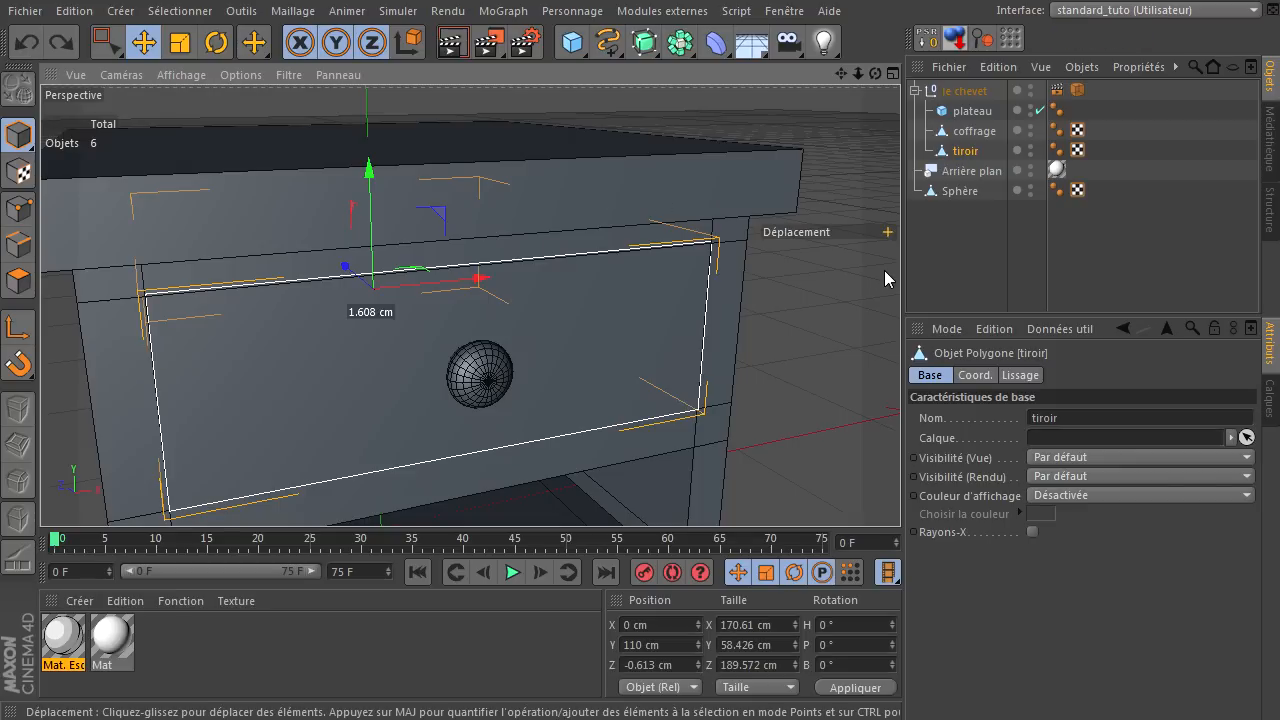
Scale tiroir uniformly to about 169.4 × 58 × 188.2 cm and lower it to about Y 109.2 cm
drag(841, 73, 534, 283)
click(180, 43)
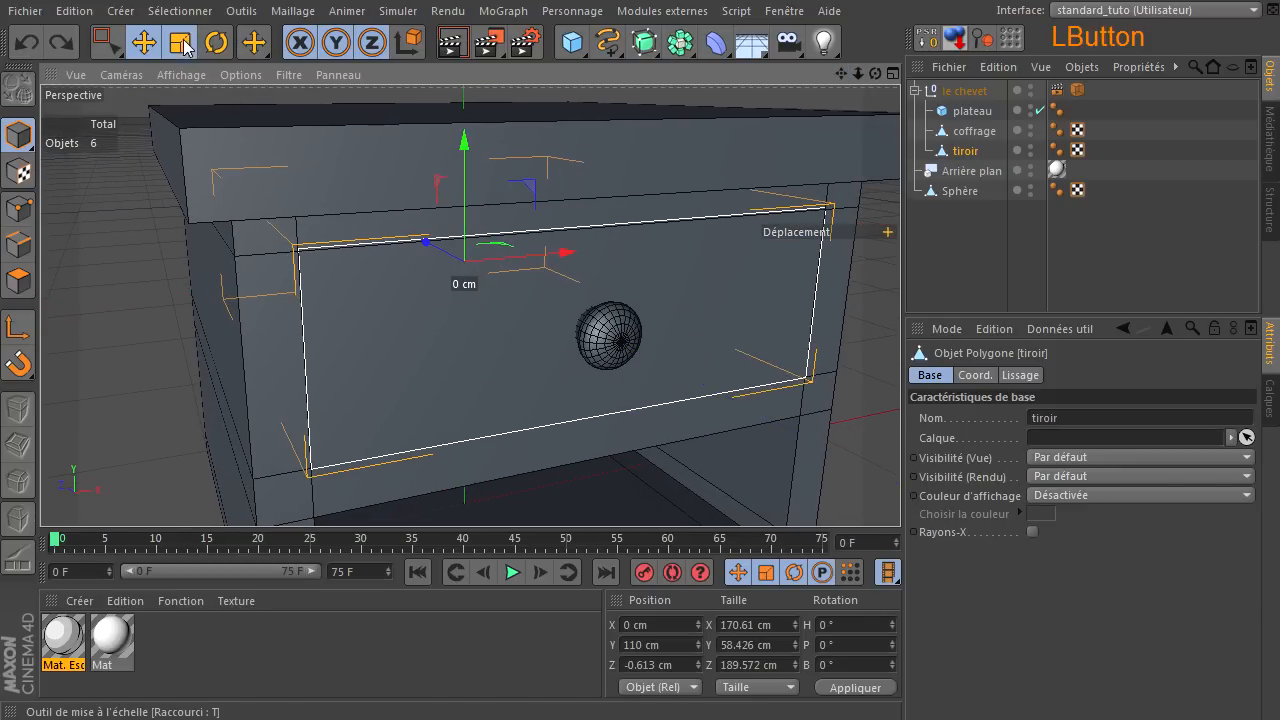
drag(168, 367, 161, 367)
click(143, 43)
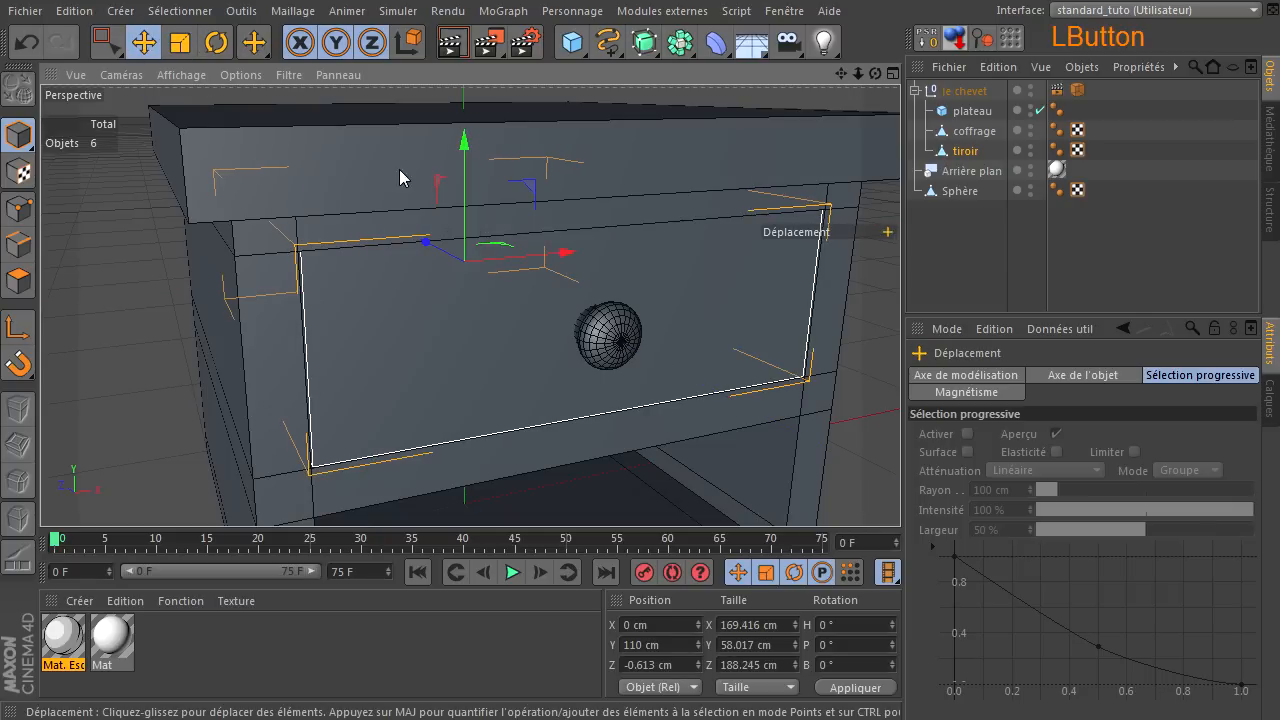
drag(875, 73, 898, 495)
drag(456, 150, 460, 149)
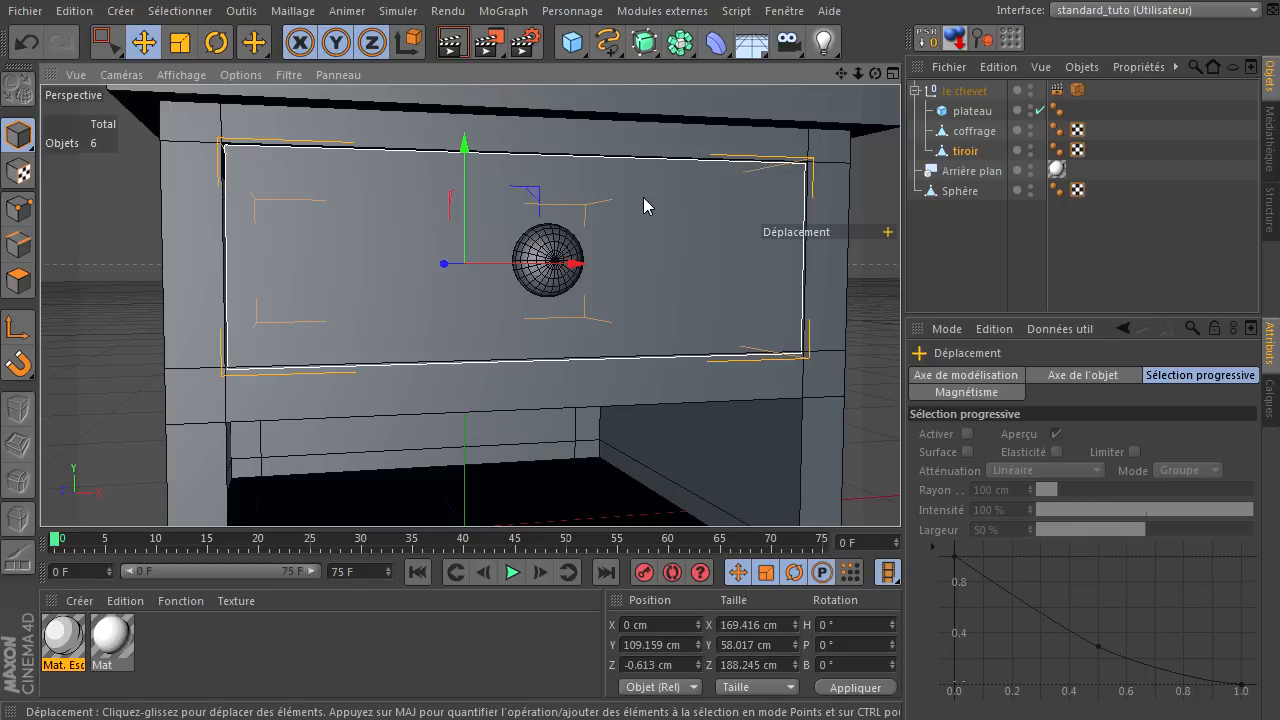
Reduce tiroir's height to about 56.6 cm and raise it to about Y 109.9 cm within its opening
click(180, 42)
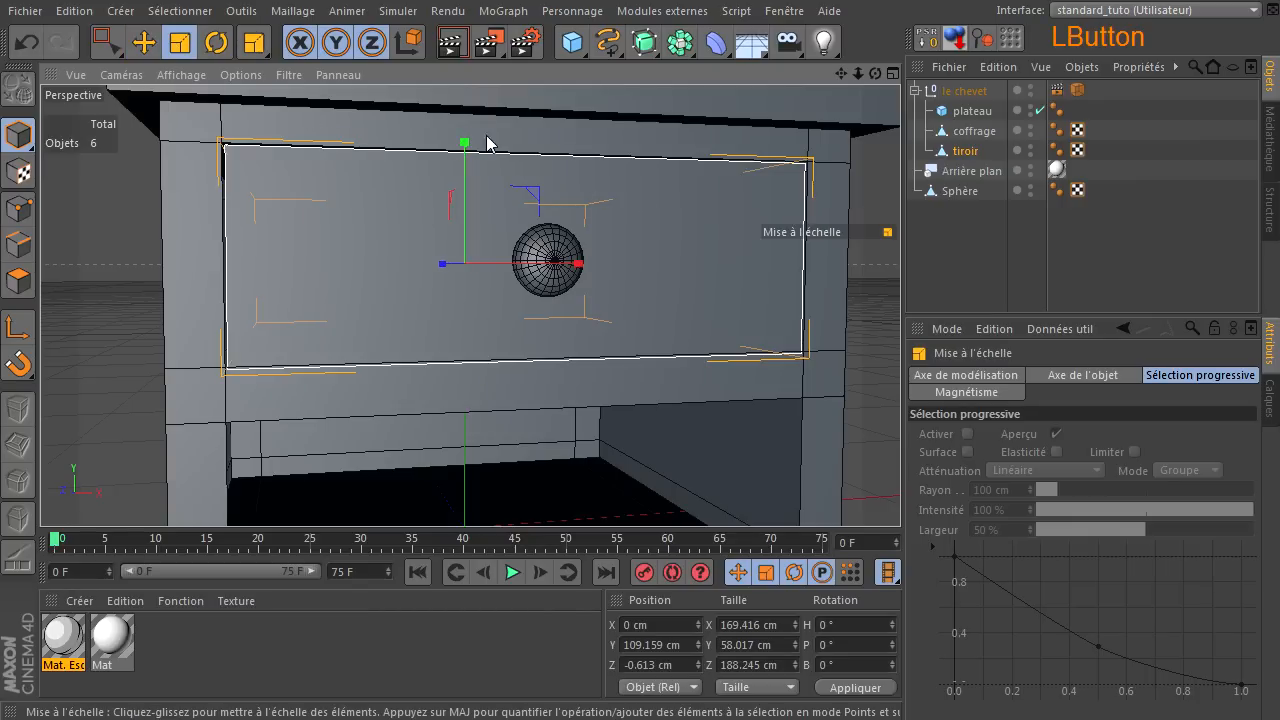
drag(465, 147, 465, 148)
click(144, 42)
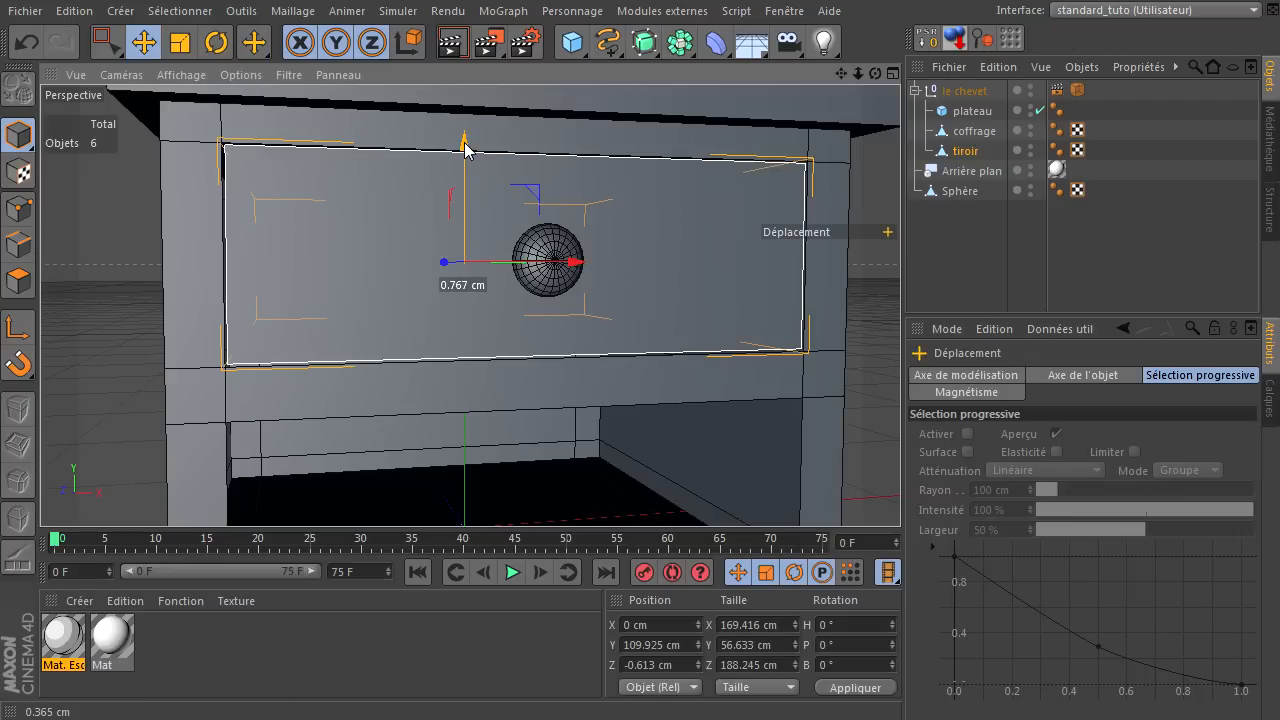
Shift tiroir along its depth axis to about Z -1.2 cm, aligning its face with the cabinet's front
drag(875, 73, 900, 490)
scroll(550, 371, up, 5)
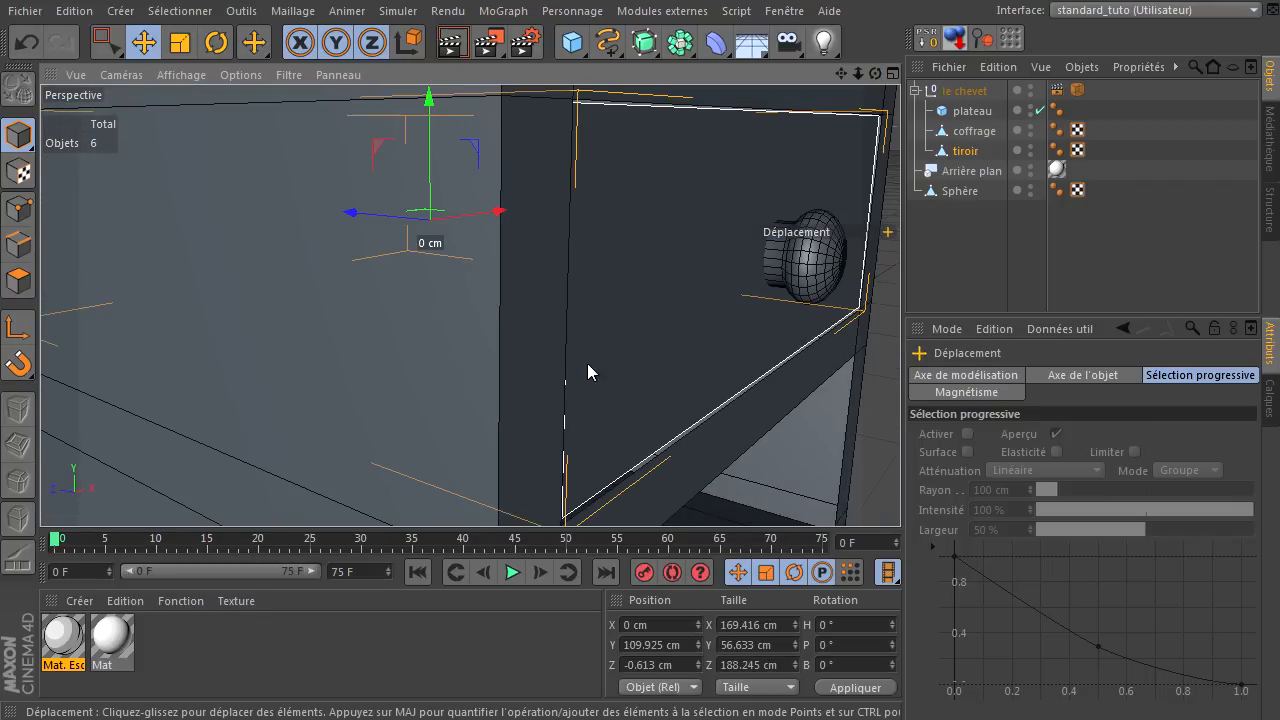
drag(359, 222, 360, 229)
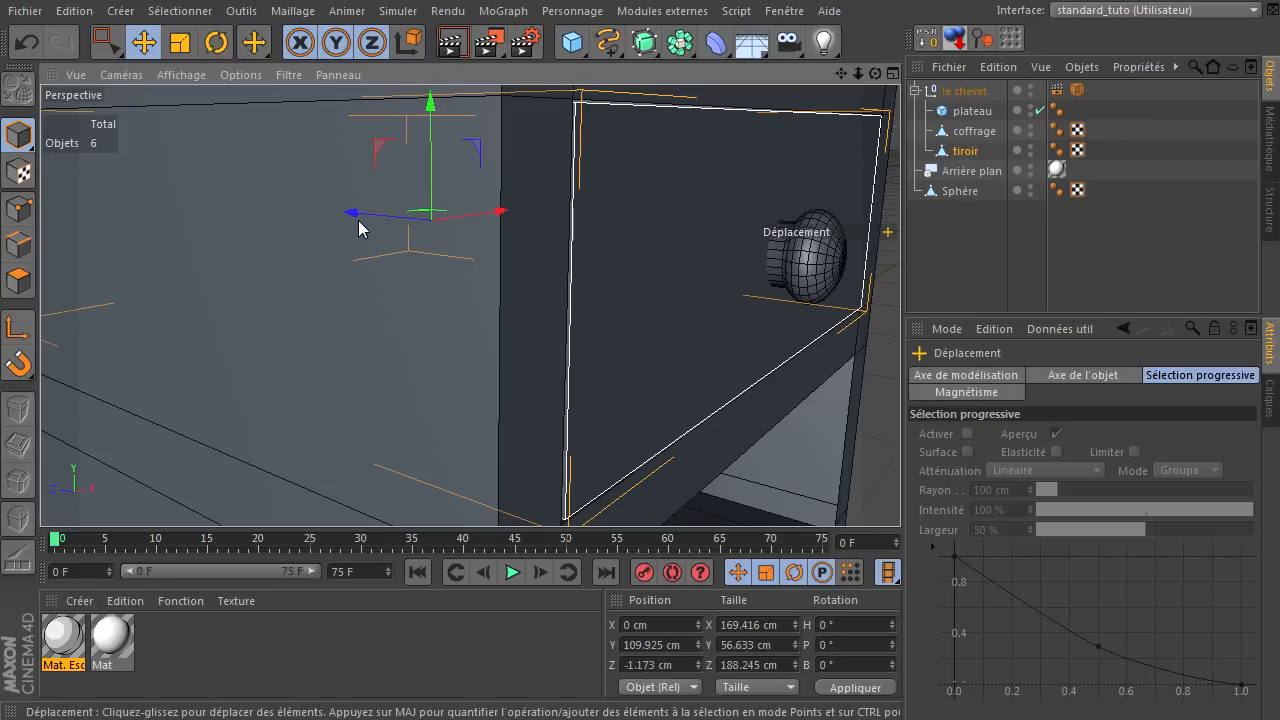
scroll(655, 326, down, 5)
Nest the Sphère knob under tiroir and rename it poignet
click(940, 191)
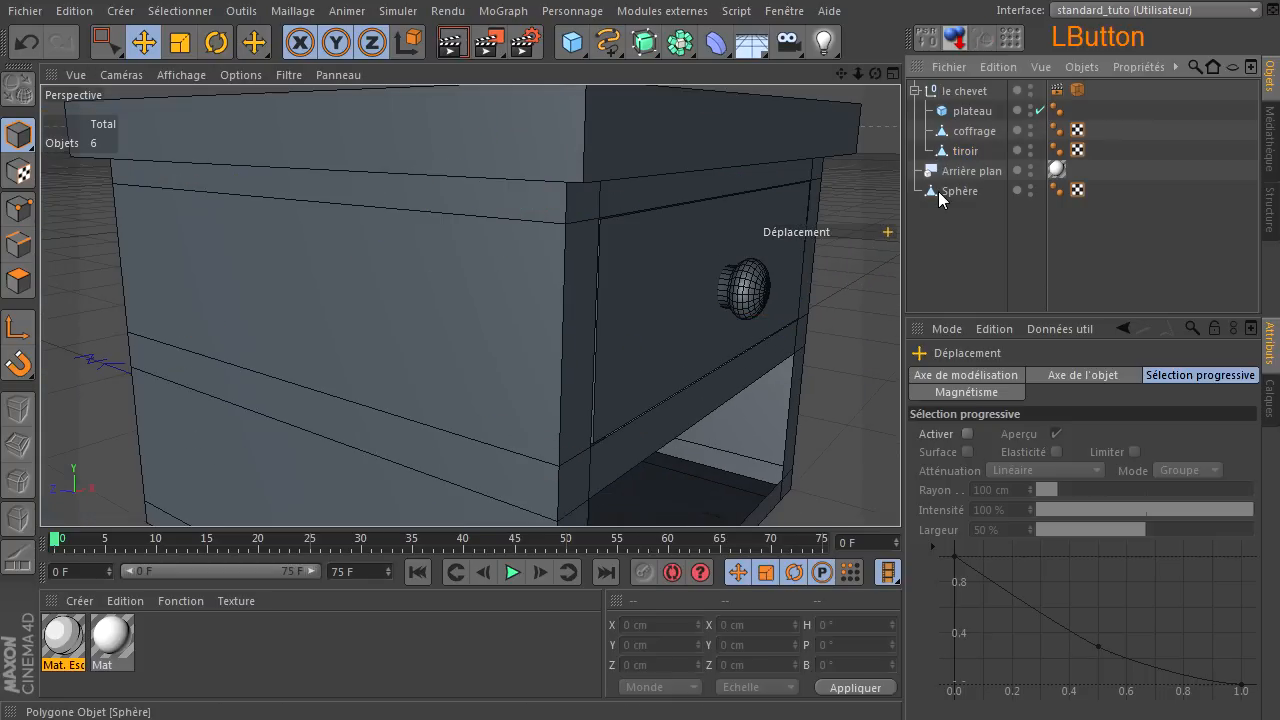
drag(940, 193, 960, 154)
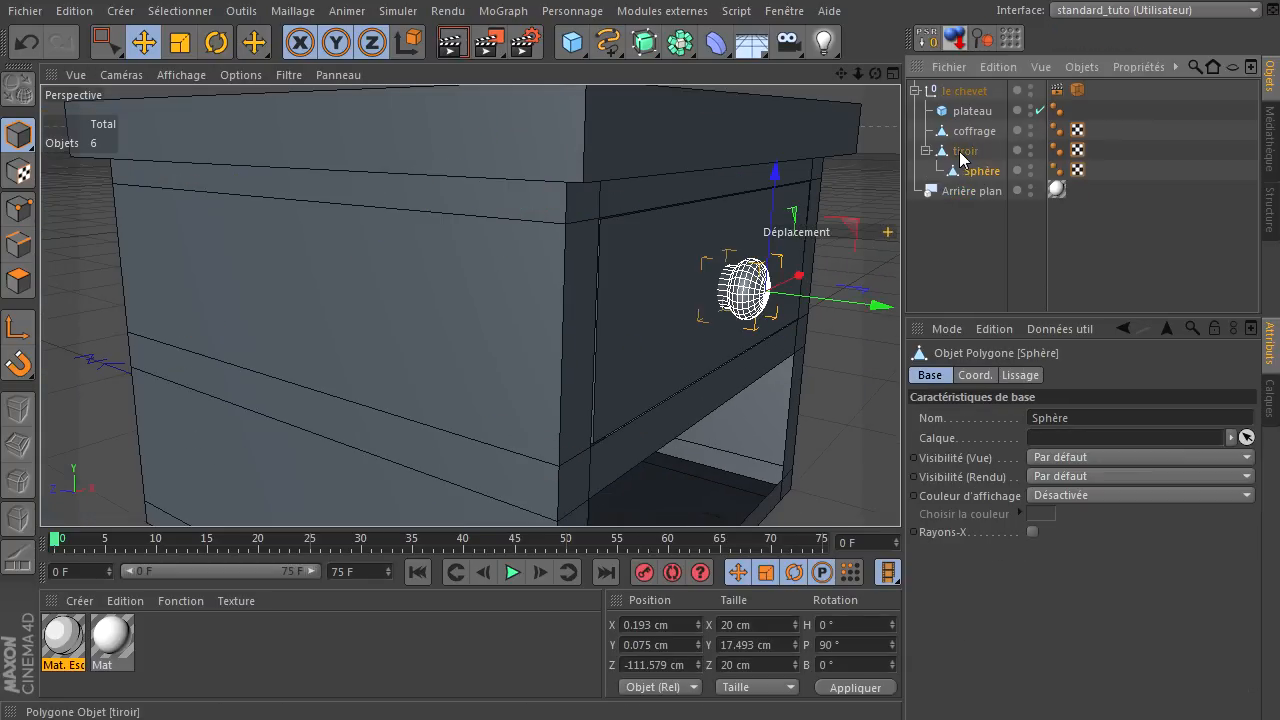
double_click(980, 173)
text(poignet)
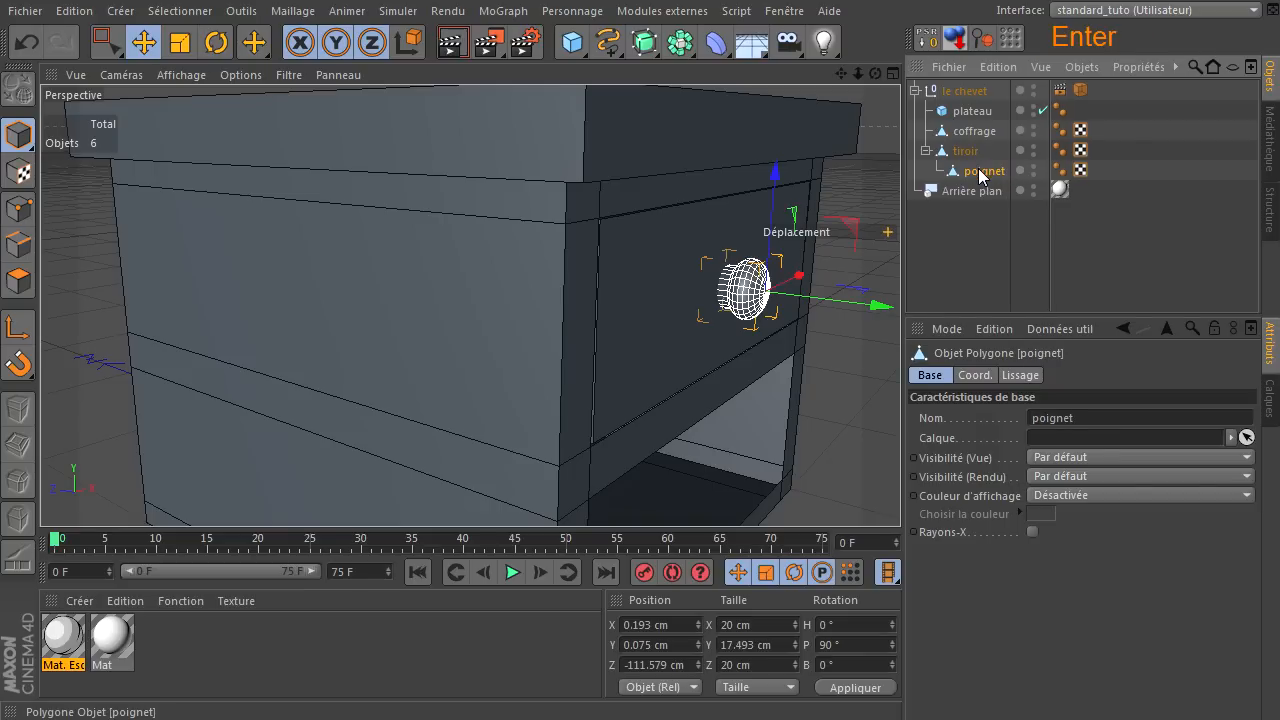
click(961, 280)
Duplicate tiroir together with its knob and place the copy inside the le chevet group
scroll(808, 262, down, 5)
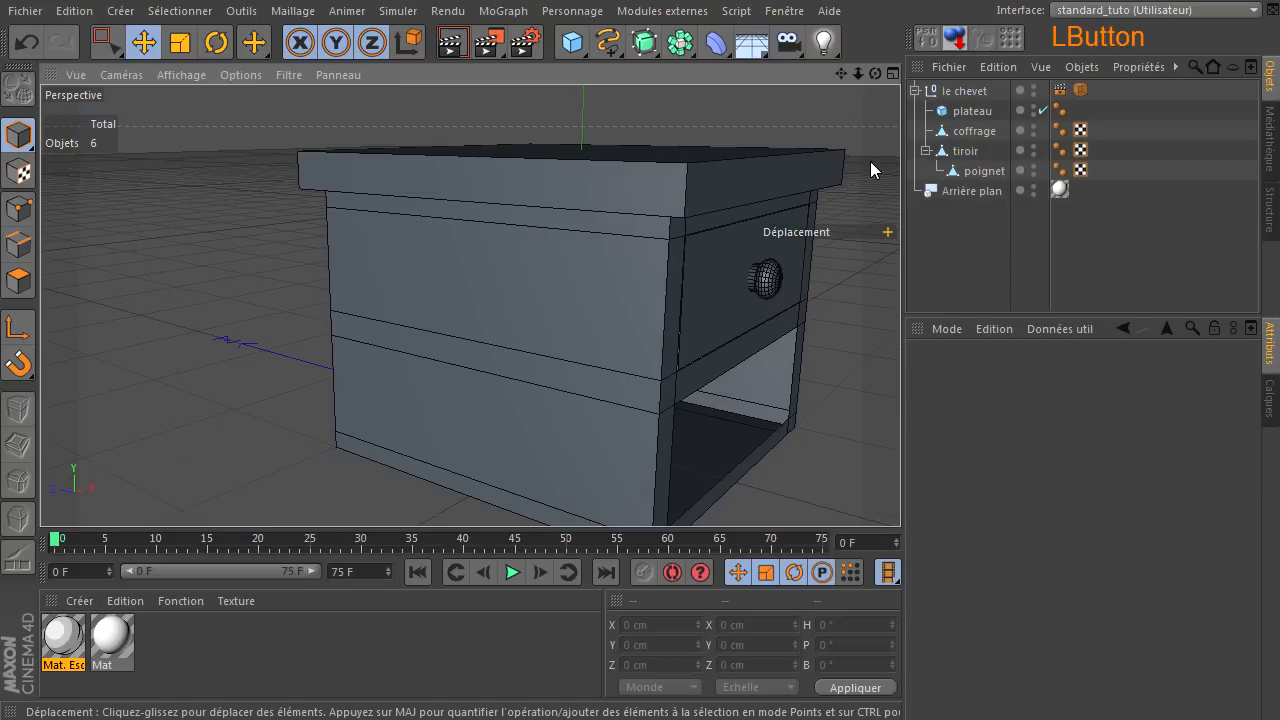
drag(874, 73, 687, 376)
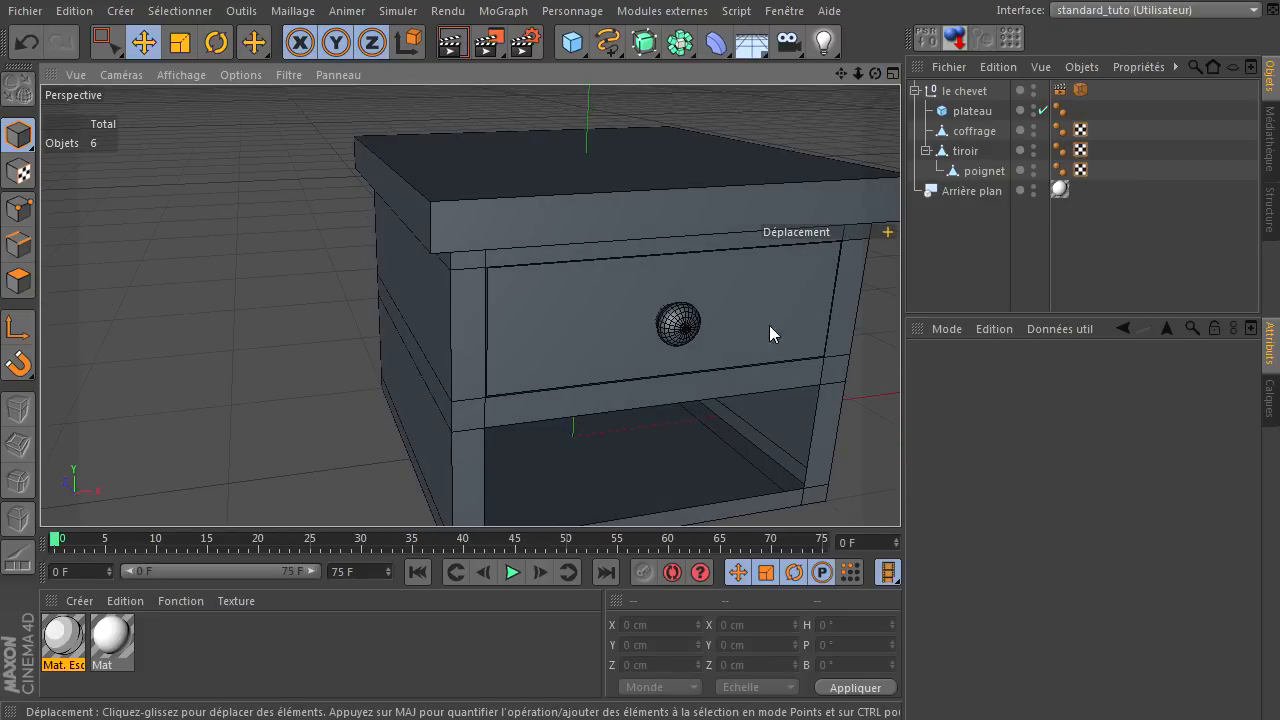
click(965, 151)
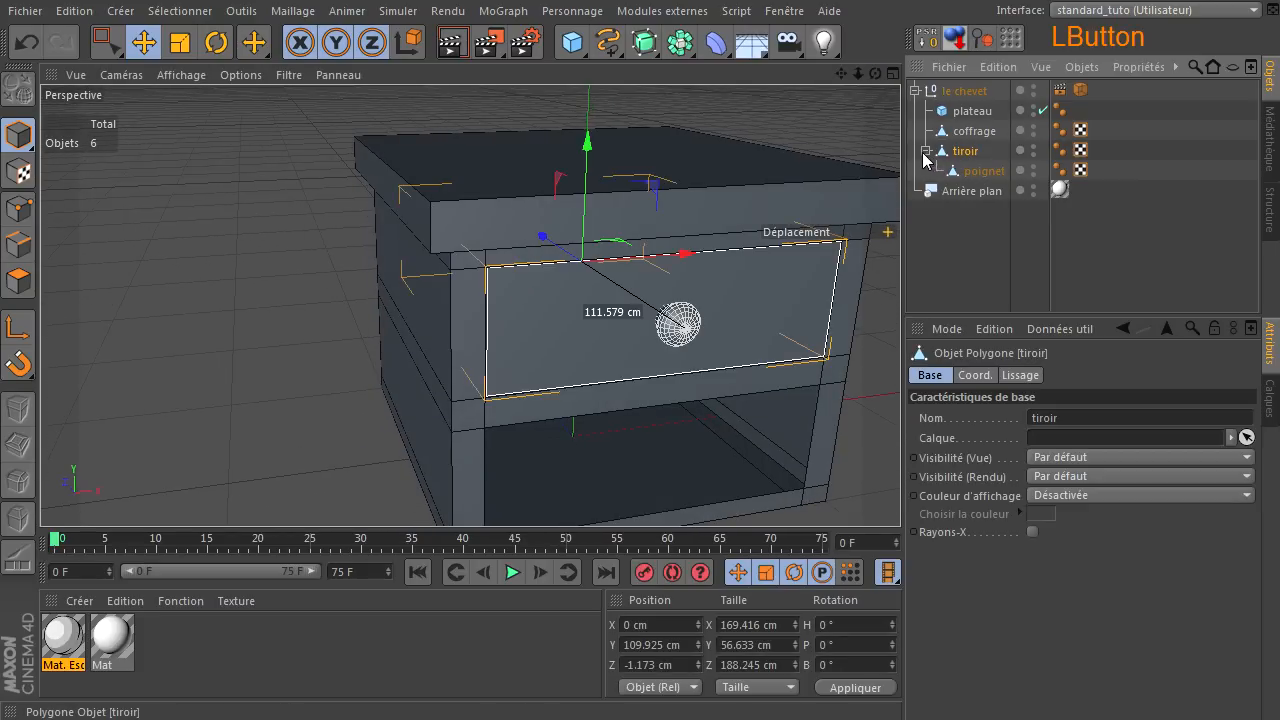
click(926, 151)
ctrl+drag(965, 151, 966, 170)
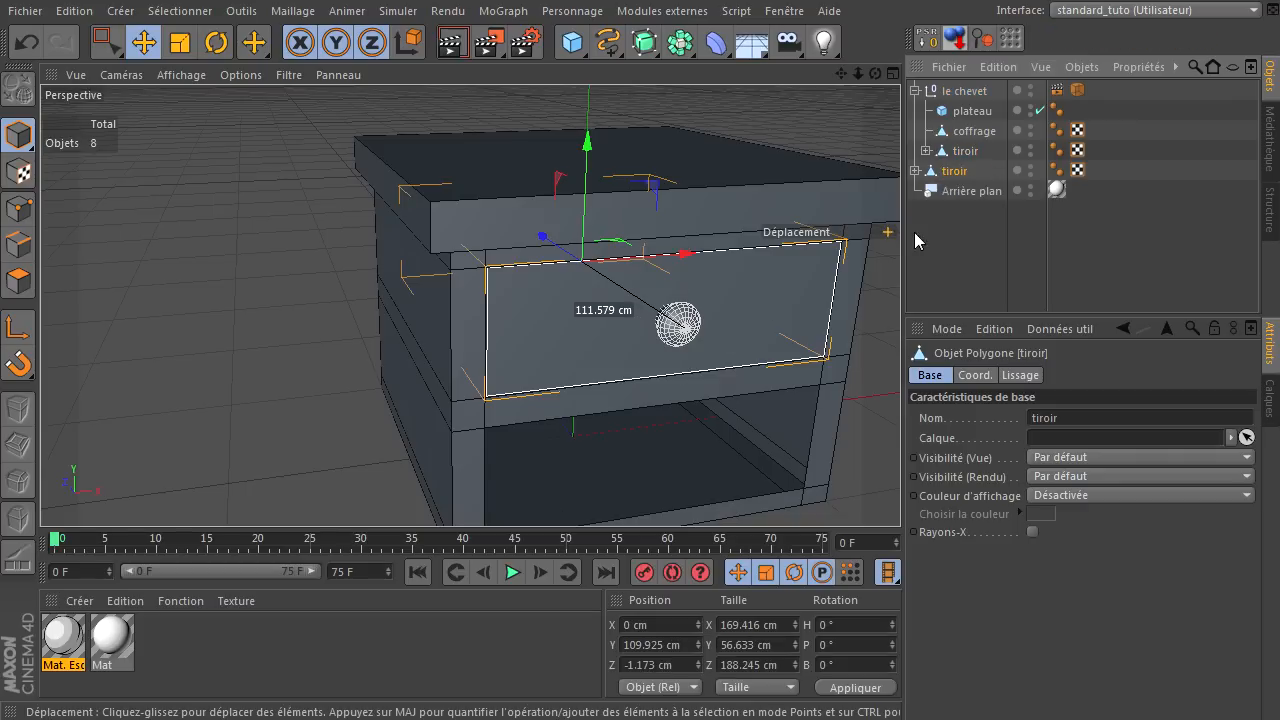
click(967, 173)
drag(980, 161, 981, 158)
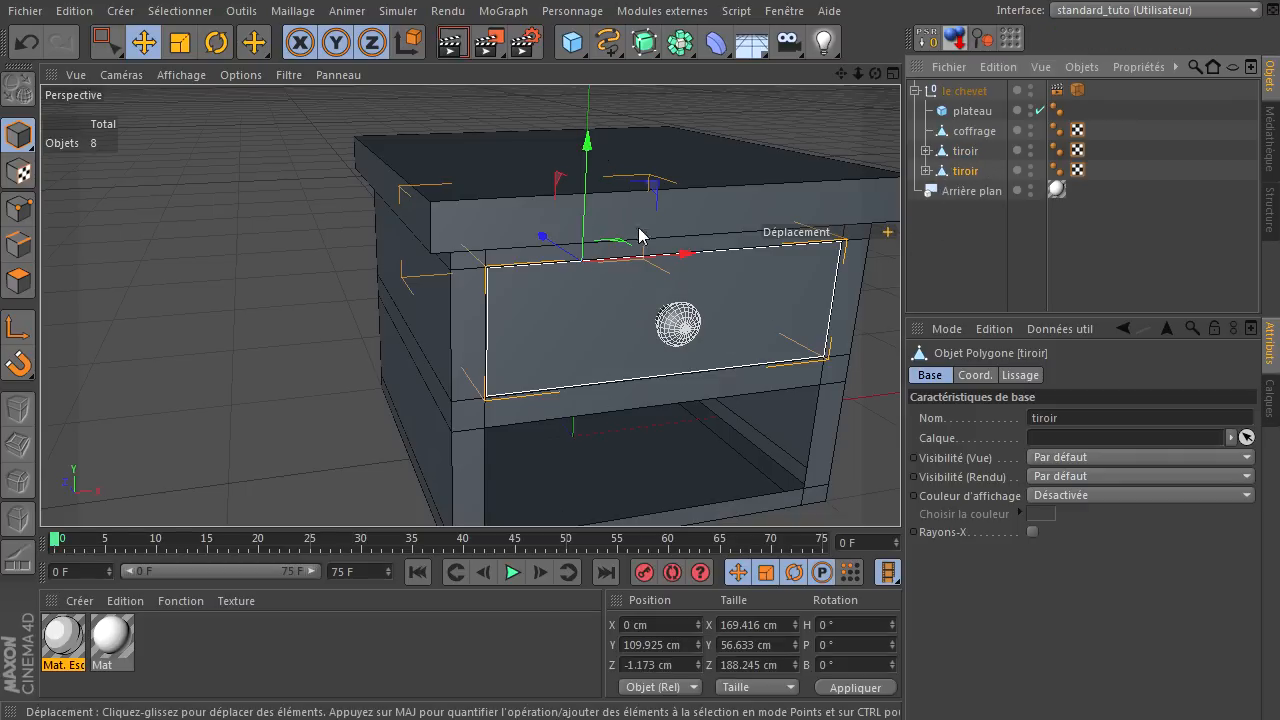
Lower the duplicated drawer into the cabinet's bottom opening, to about Y 37.8 cm
drag(842, 74, 920, 505)
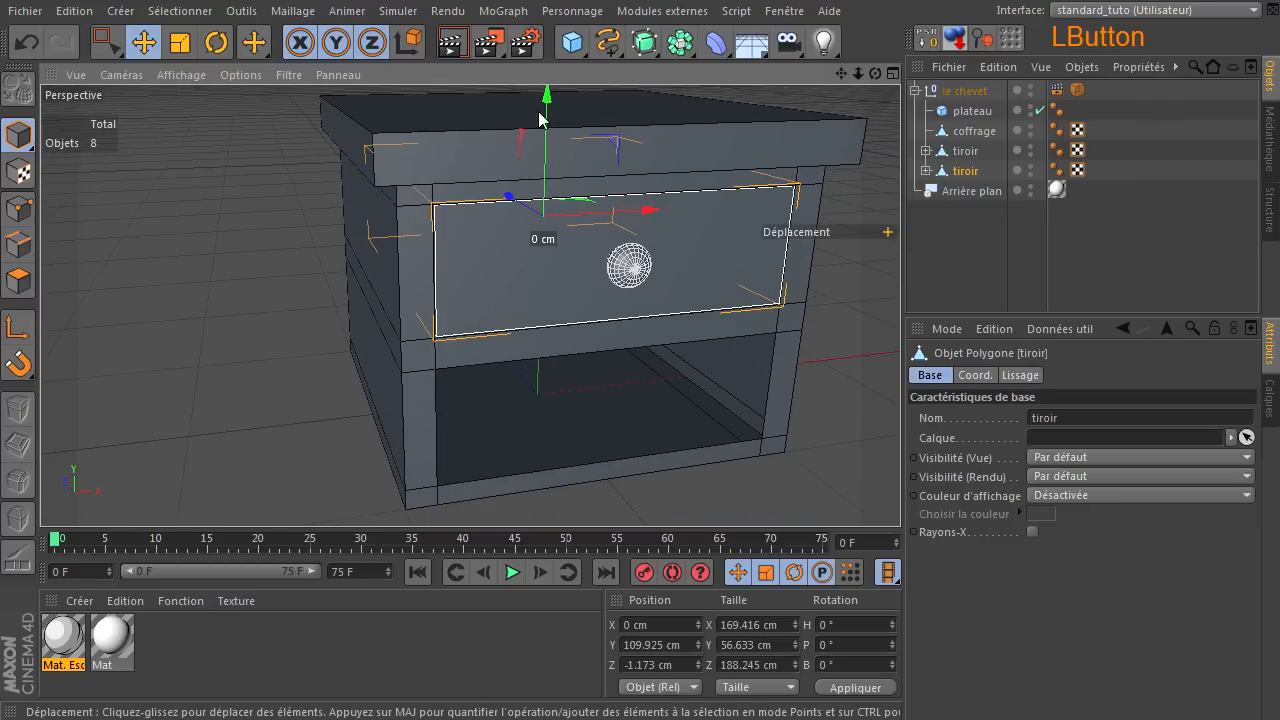
drag(546, 102, 562, 233)
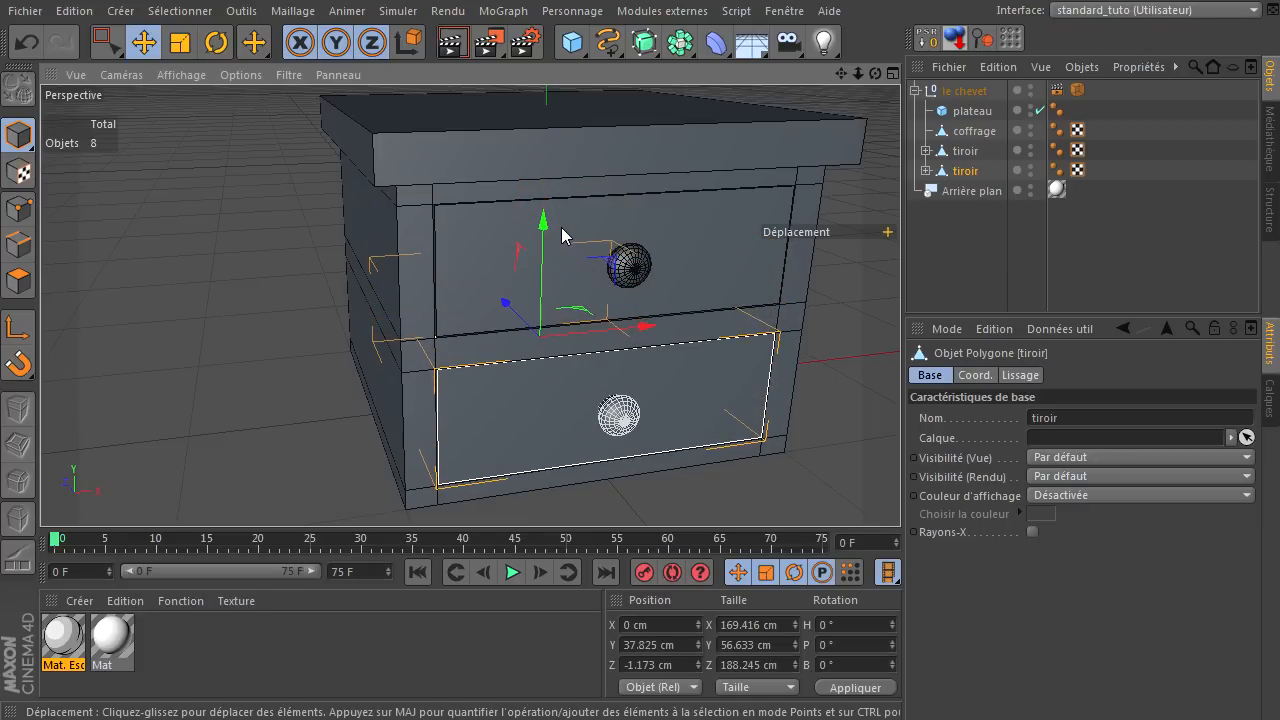
scroll(527, 417, up, 10)
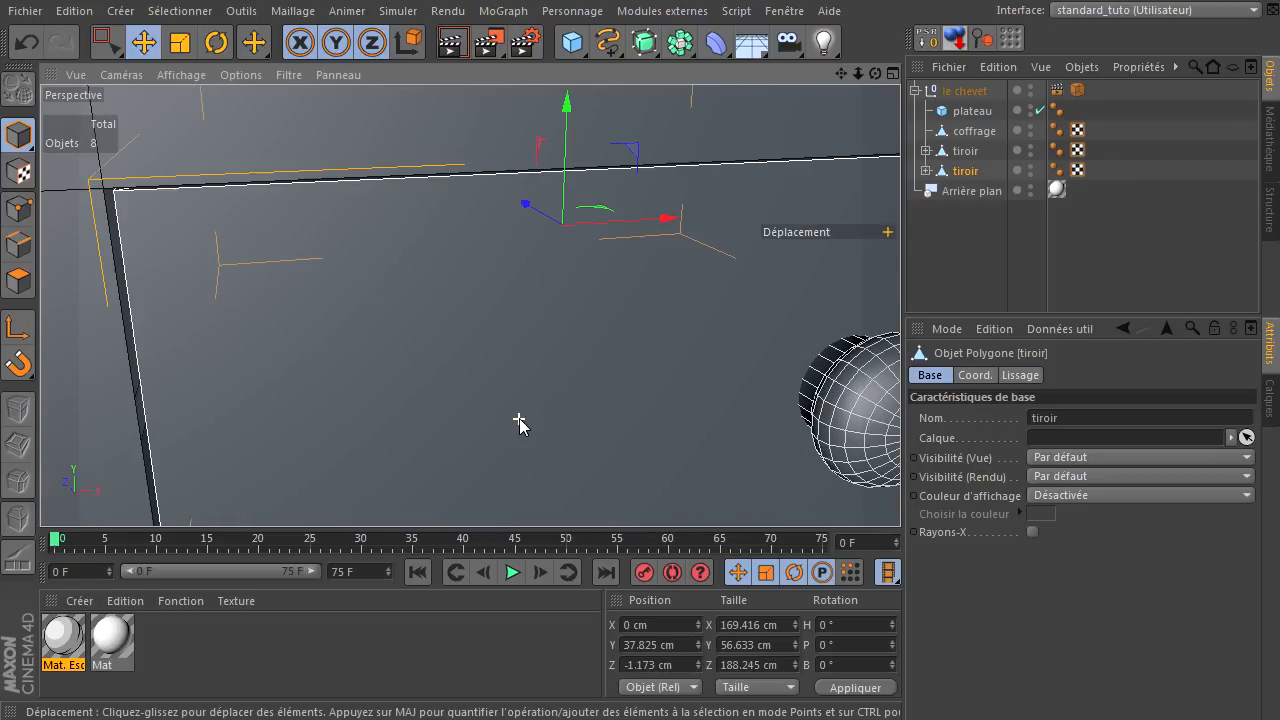
scroll(519, 418, down, 6)
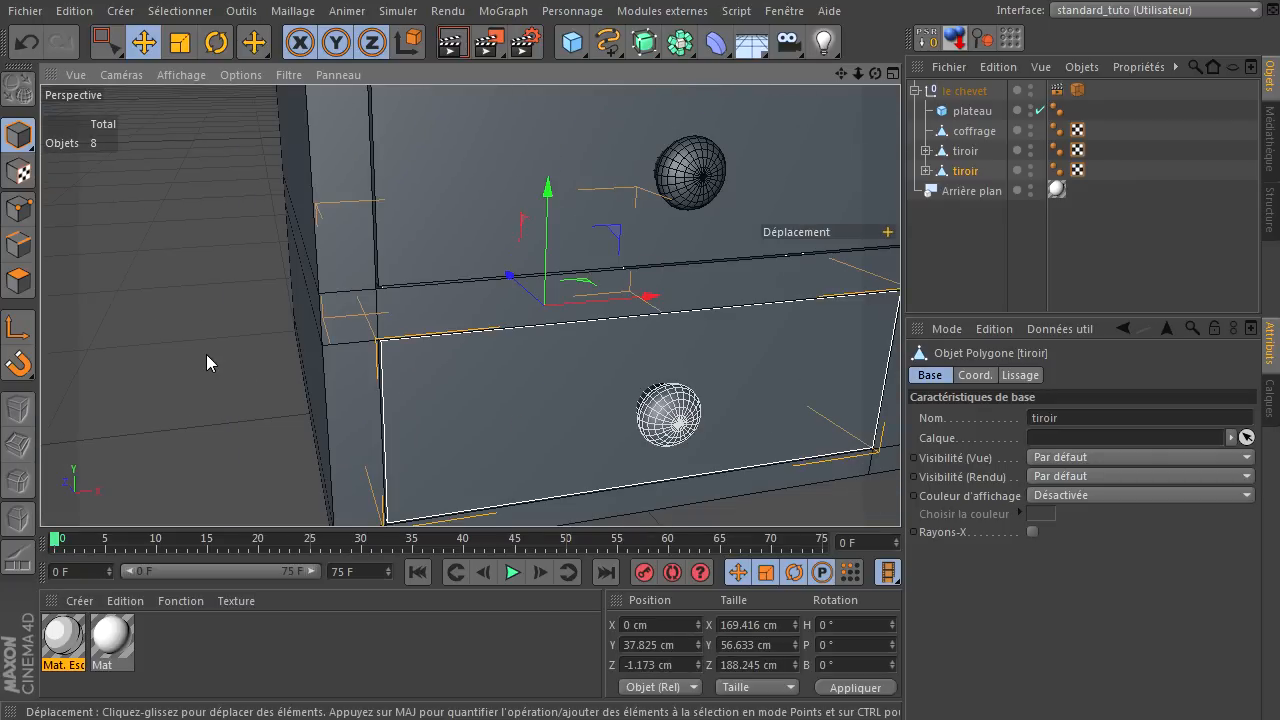
click(206, 354)
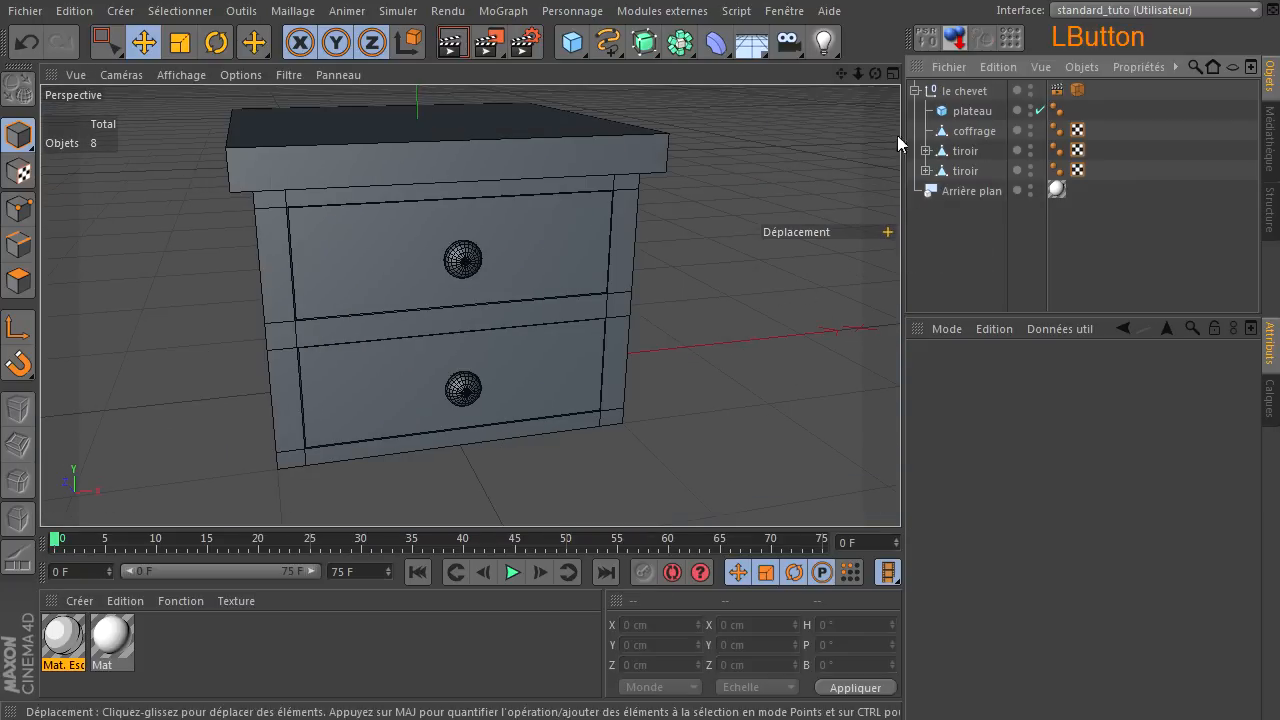
Compare the two-drawer bedside table with the cartoon reference image in XnView and put the image away
drag(876, 73, 900, 490)
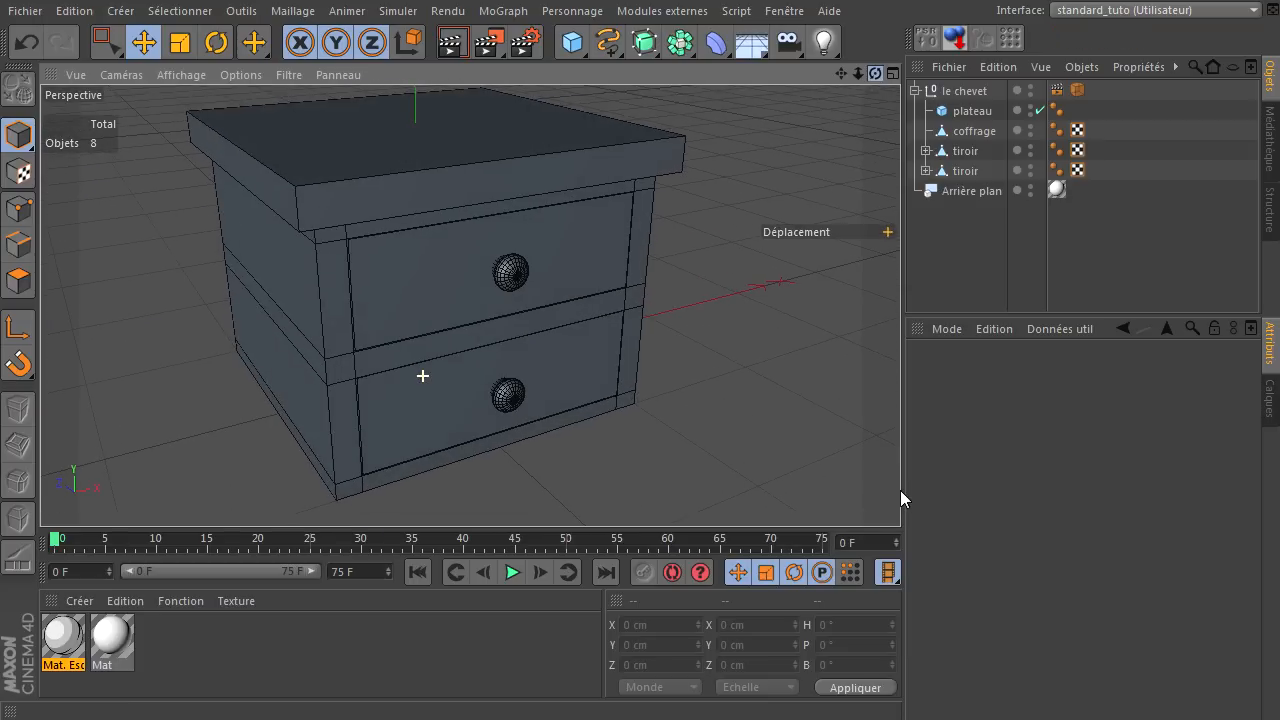
drag(1279, 340, 663, 85)
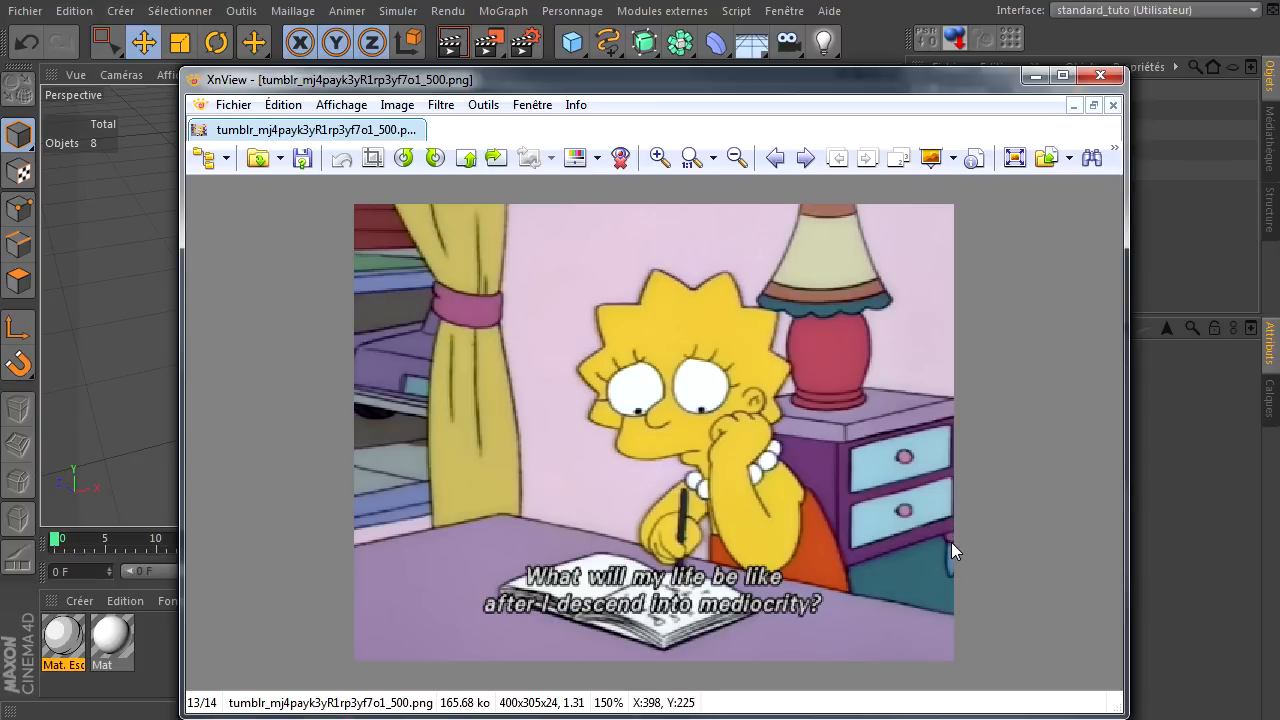
drag(717, 83, 1279, 160)
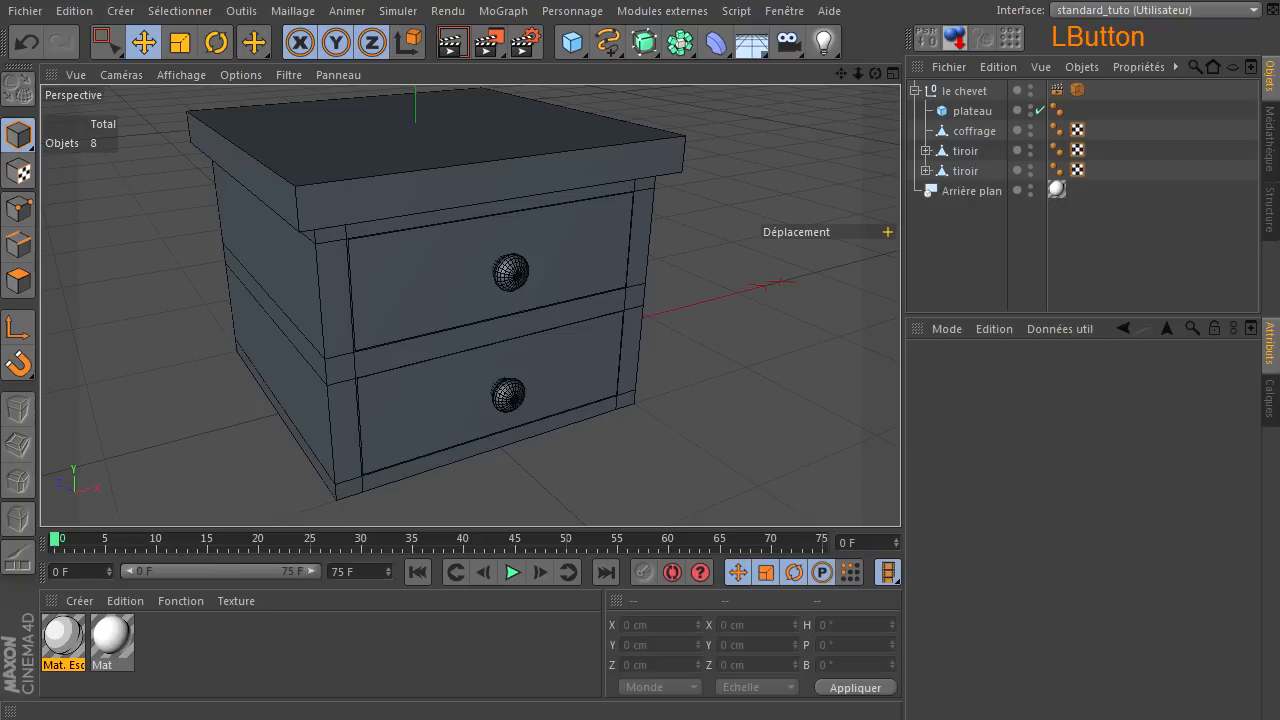
Add a sphere primitive for the foot and set its radius to 12 cm
drag(871, 73, 804, 81)
drag(572, 42, 1088, 95)
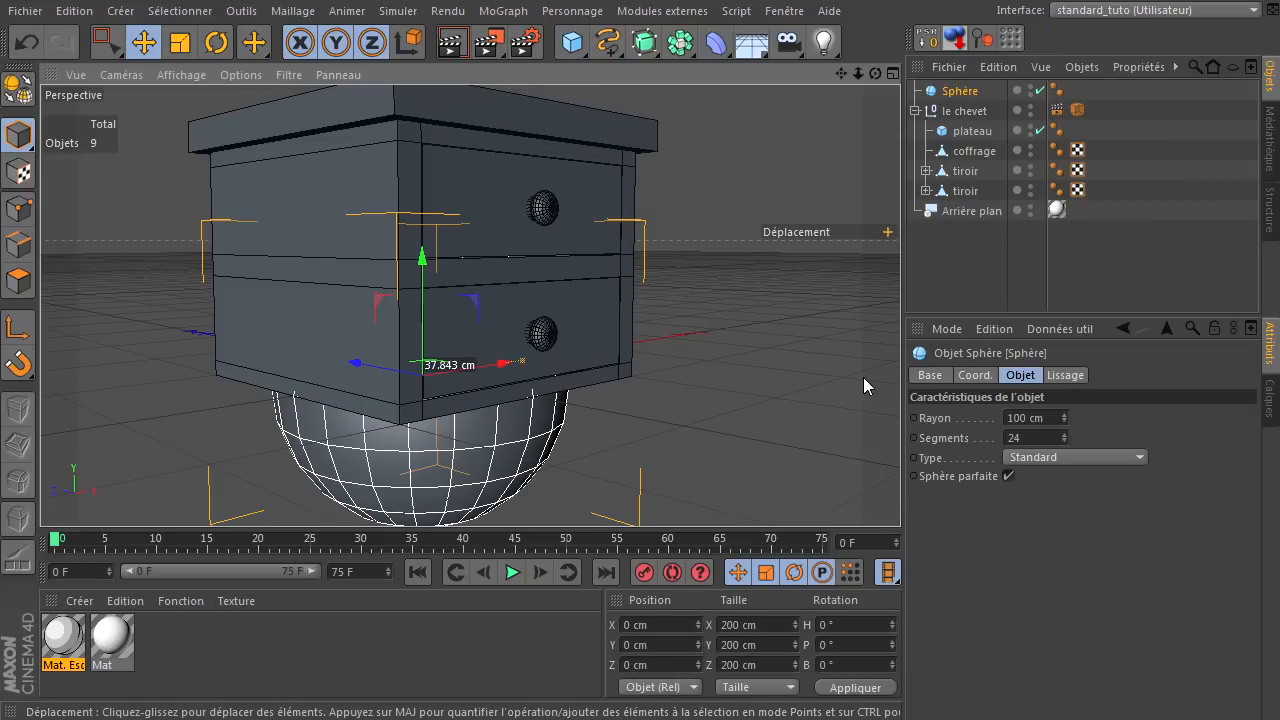
click(1028, 418)
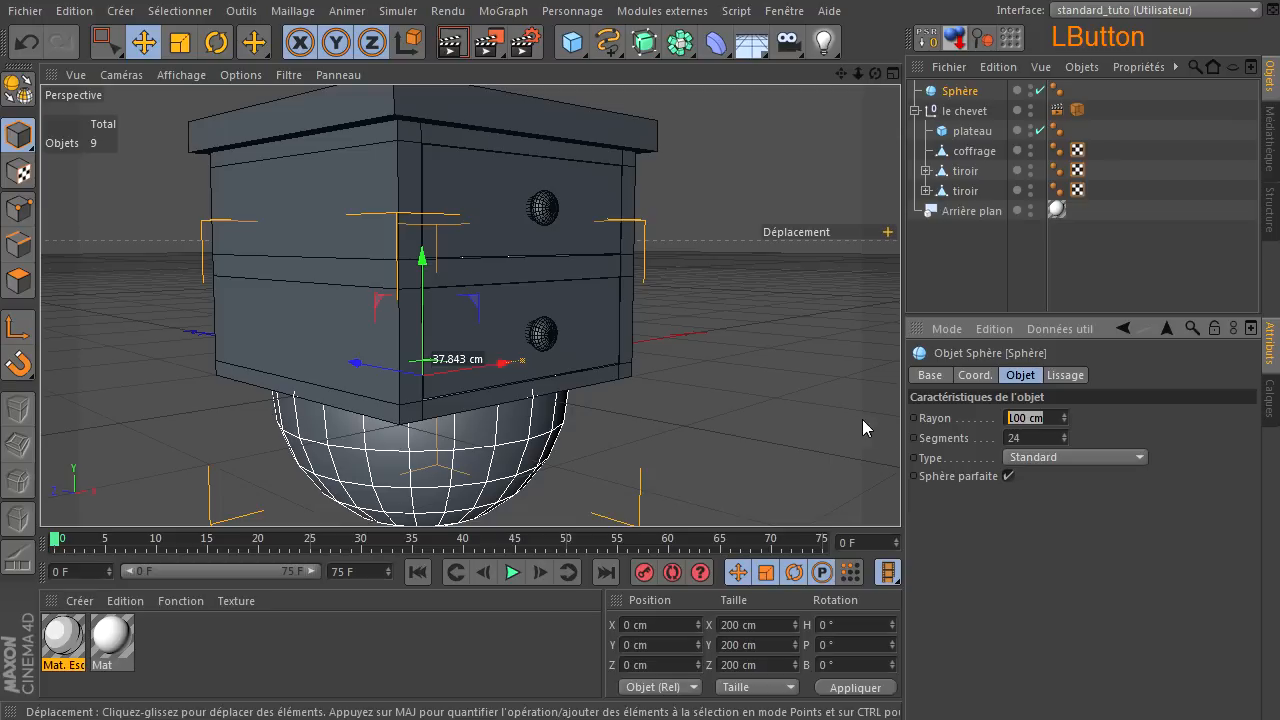
text(12)
key(Return)
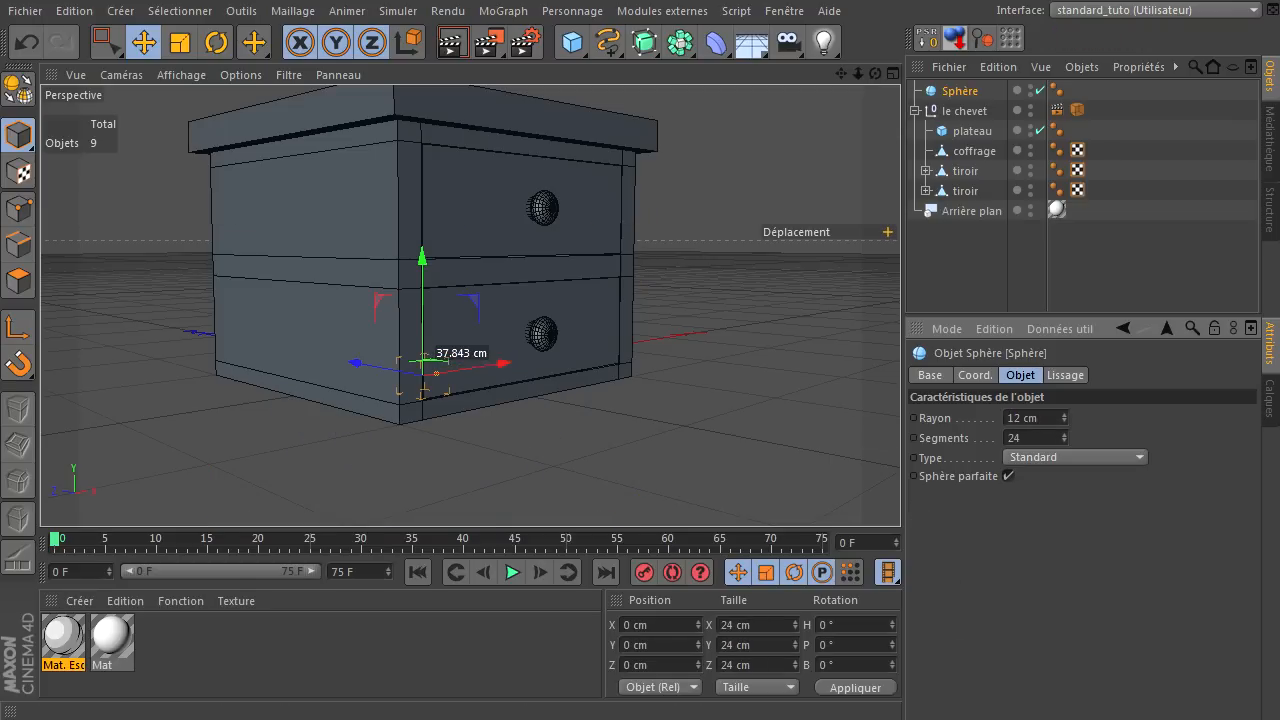
Move the new sphere under the cabinet's front, to about Z -84.9 cm and Y -6.7 cm
drag(355, 368, 429, 403)
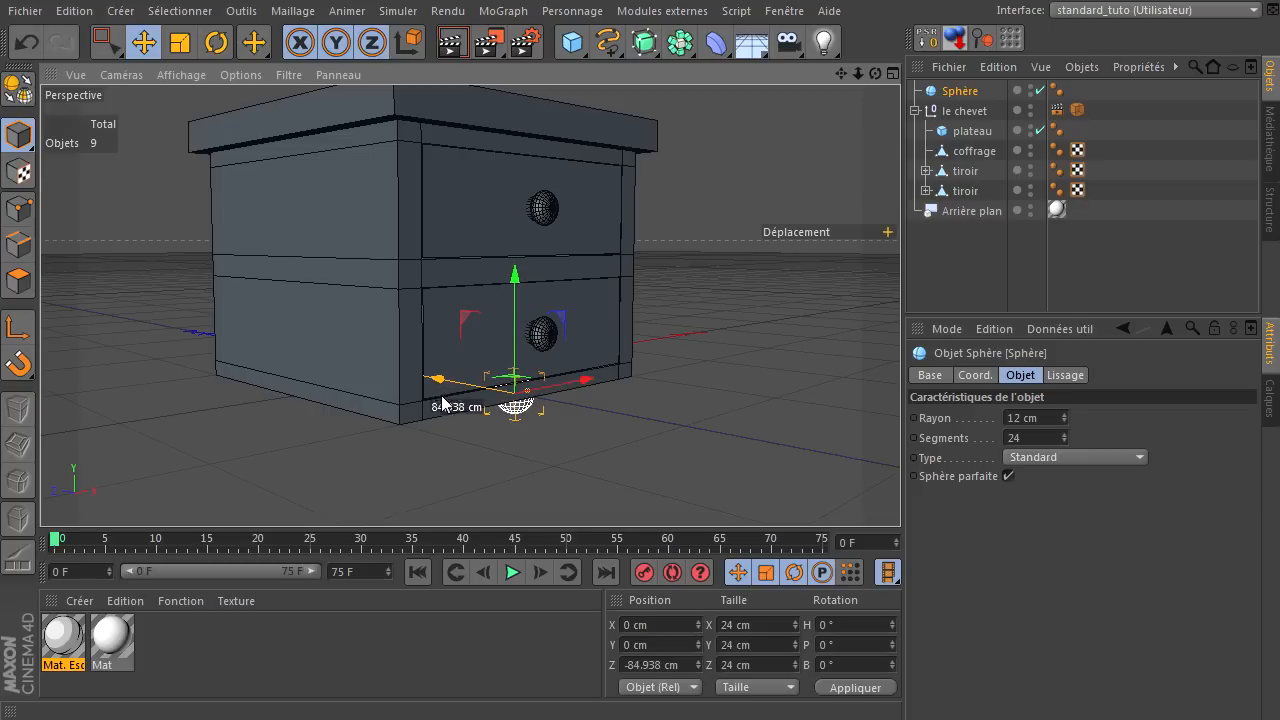
drag(514, 278, 519, 296)
drag(875, 73, 900, 490)
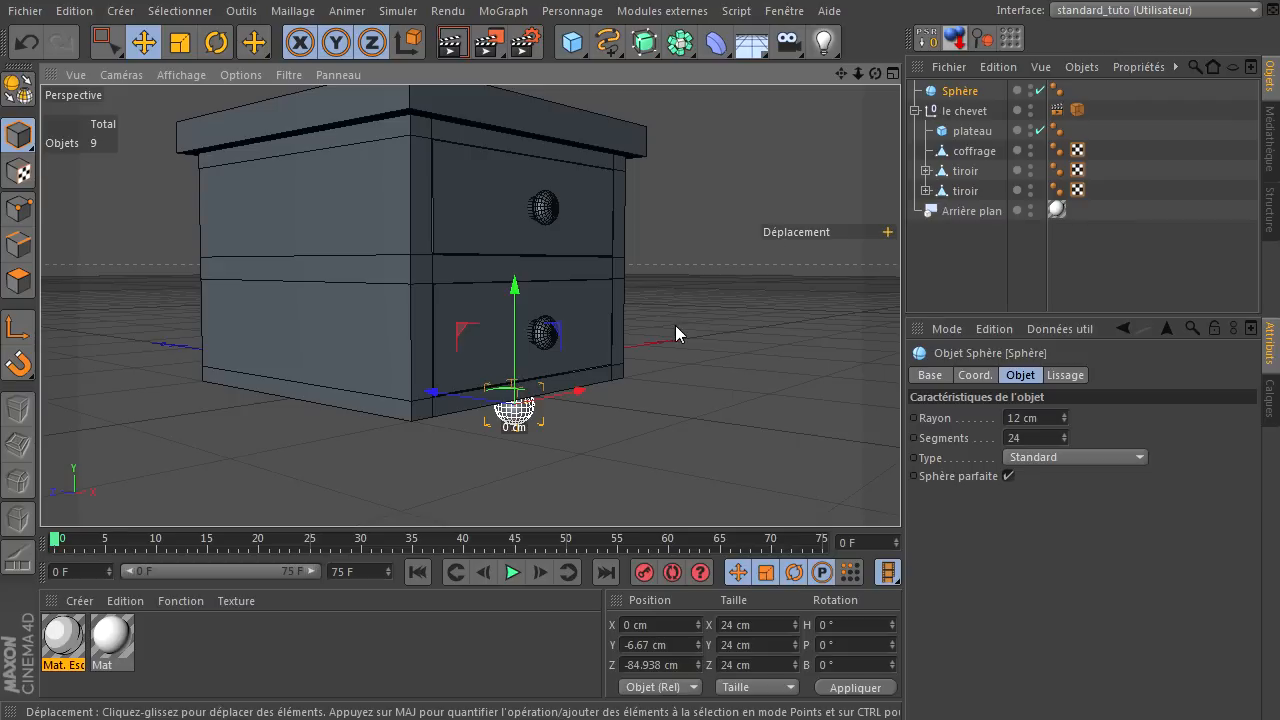
In the right view, duplicate the foot sphere and lower the copy to about Y -25.7 cm
middle_click(560, 337)
scroll(421, 426, down, 3)
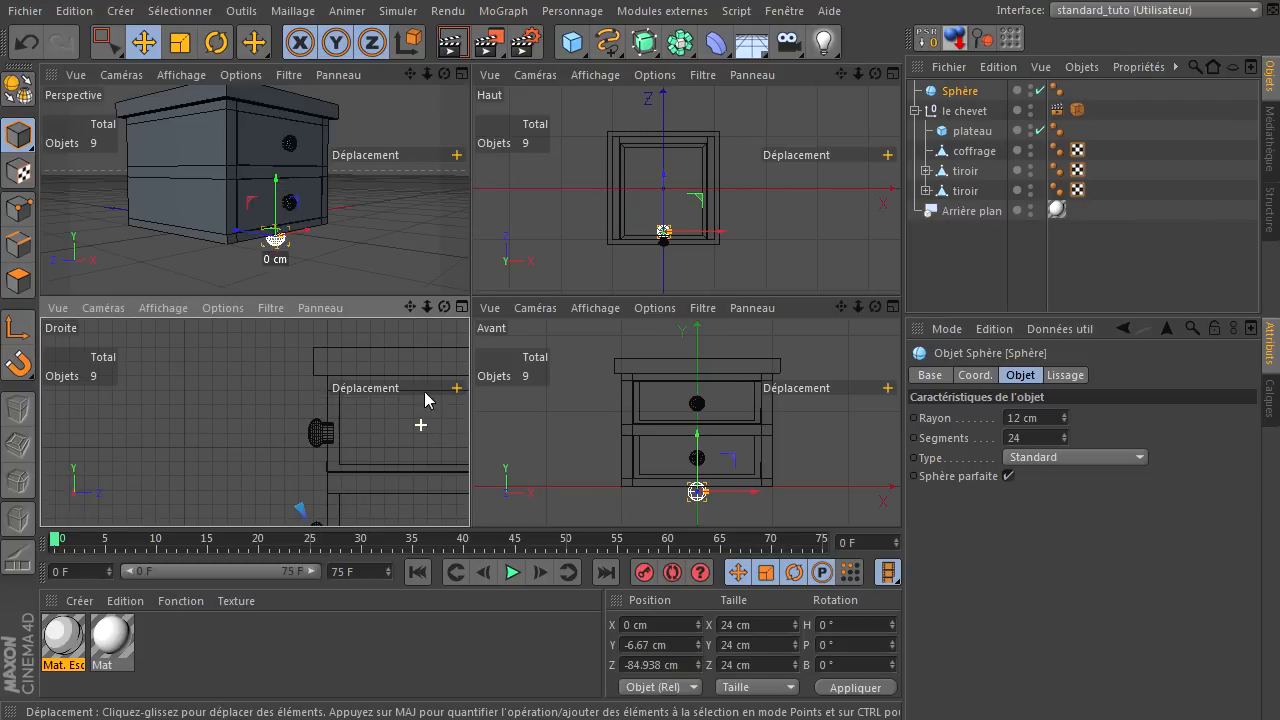
drag(406, 311, 343, 414)
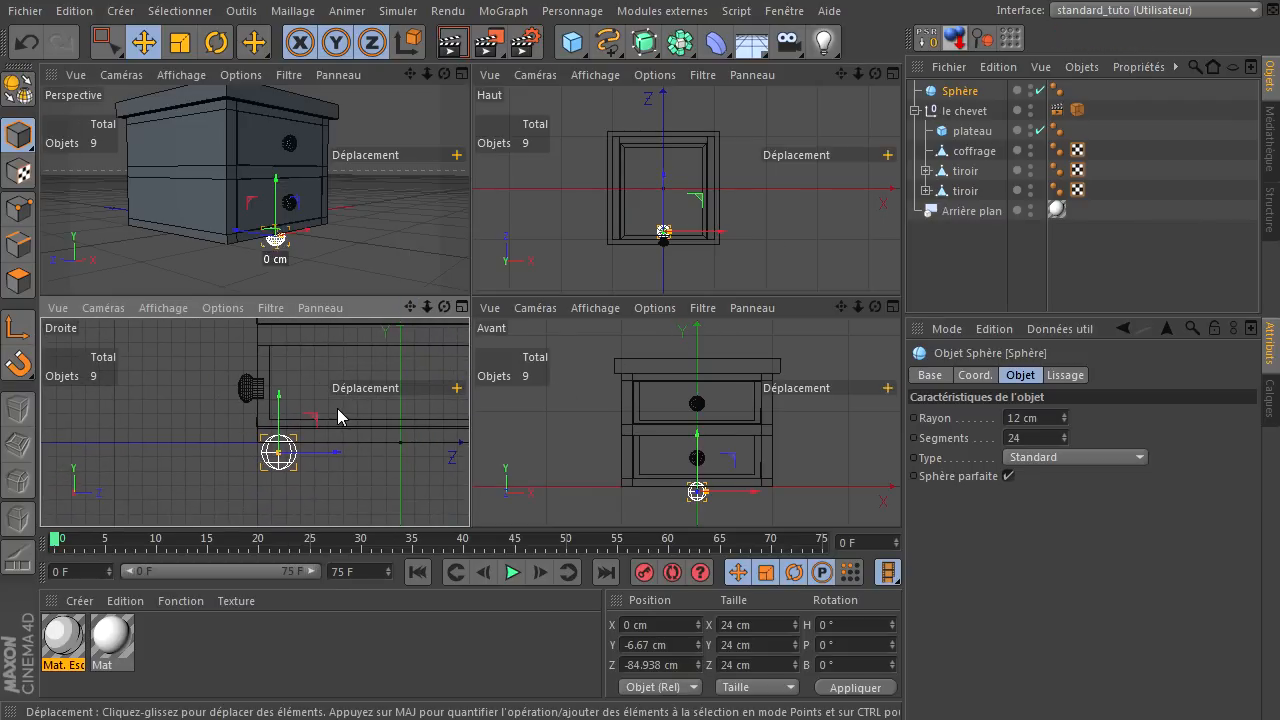
middle_click(380, 417)
scroll(543, 376, up, 2)
drag(844, 71, 900, 485)
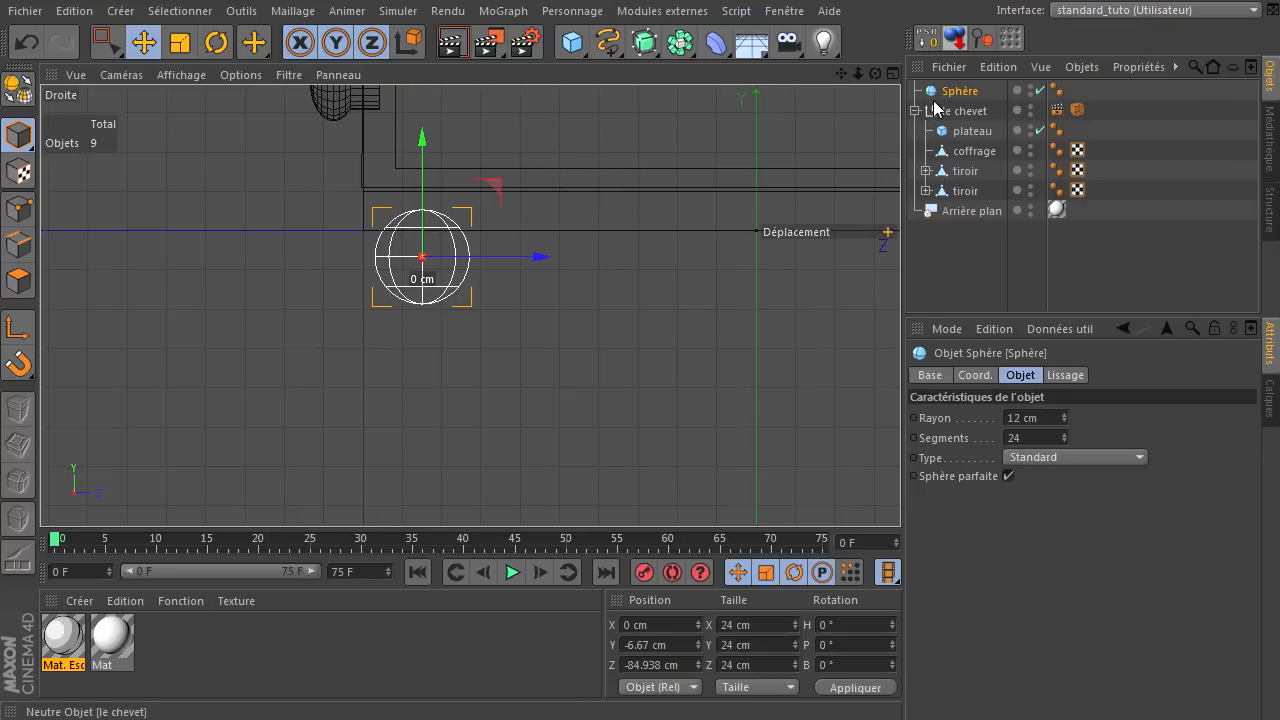
ctrl+drag(945, 93, 948, 104)
drag(423, 140, 423, 216)
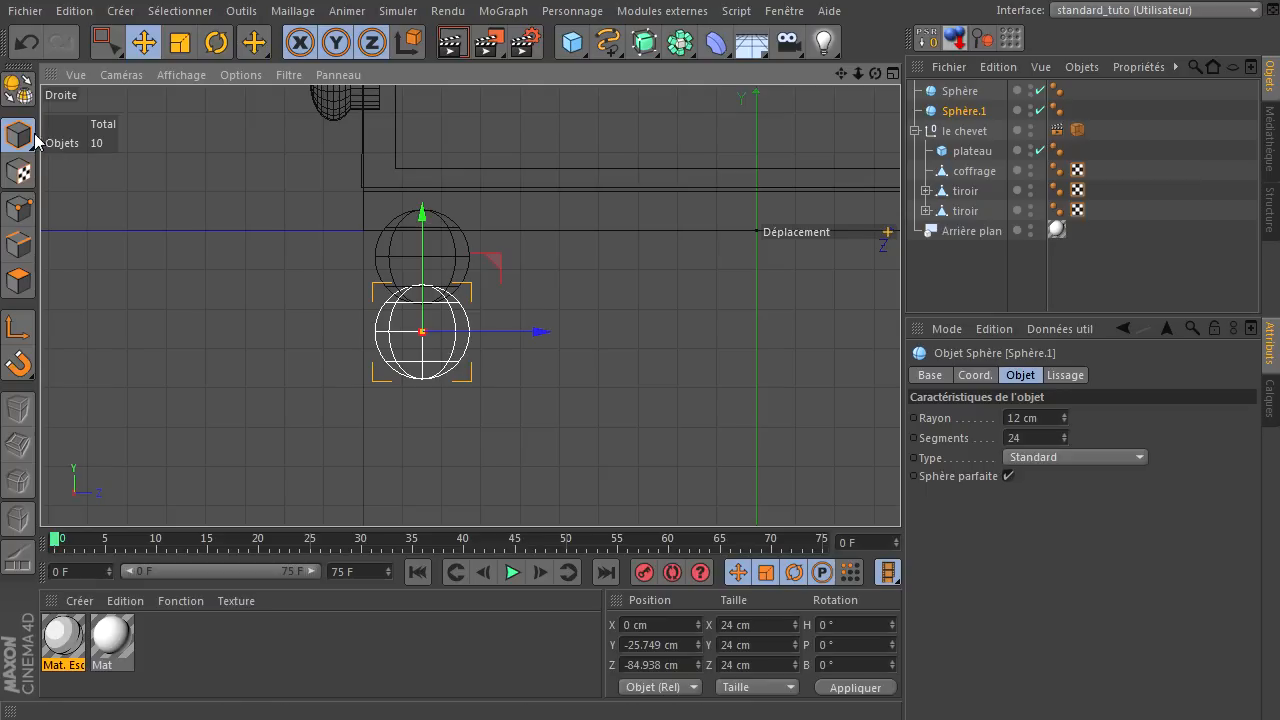
Make the lower sphere editable and scale it into a tall, narrow ellipsoid overlapping the upper sphere
click(16, 88)
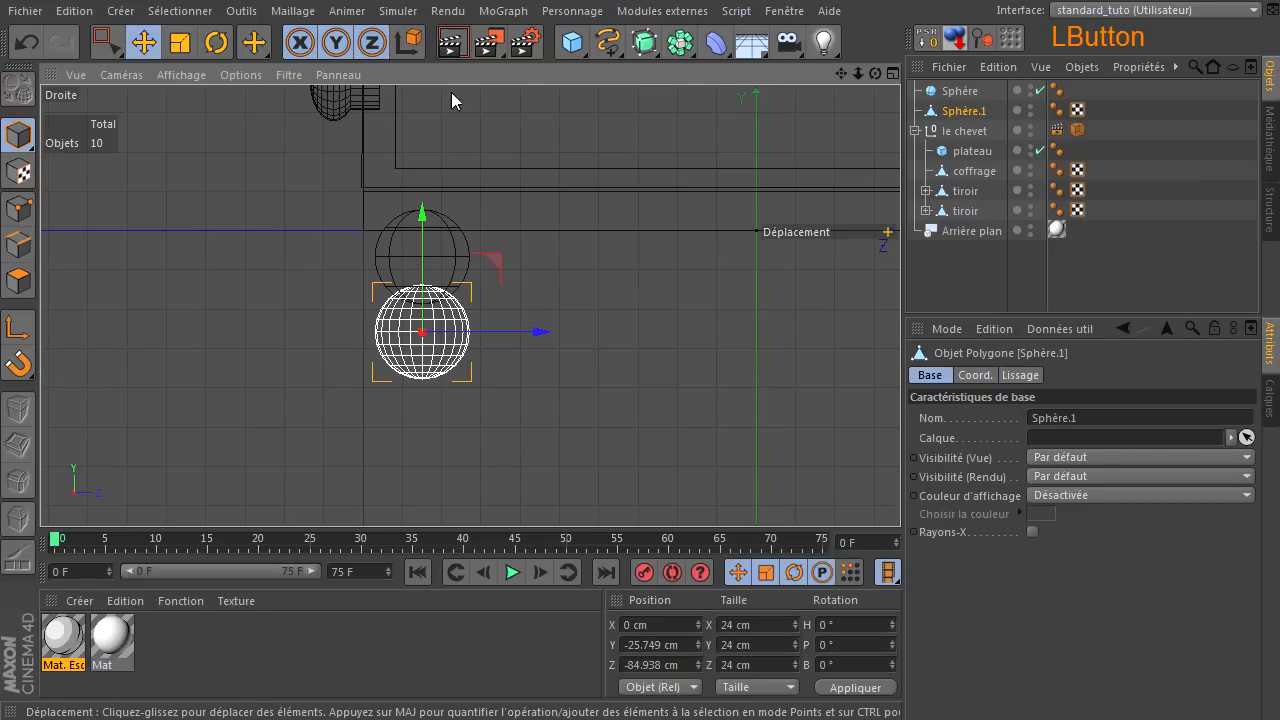
click(179, 45)
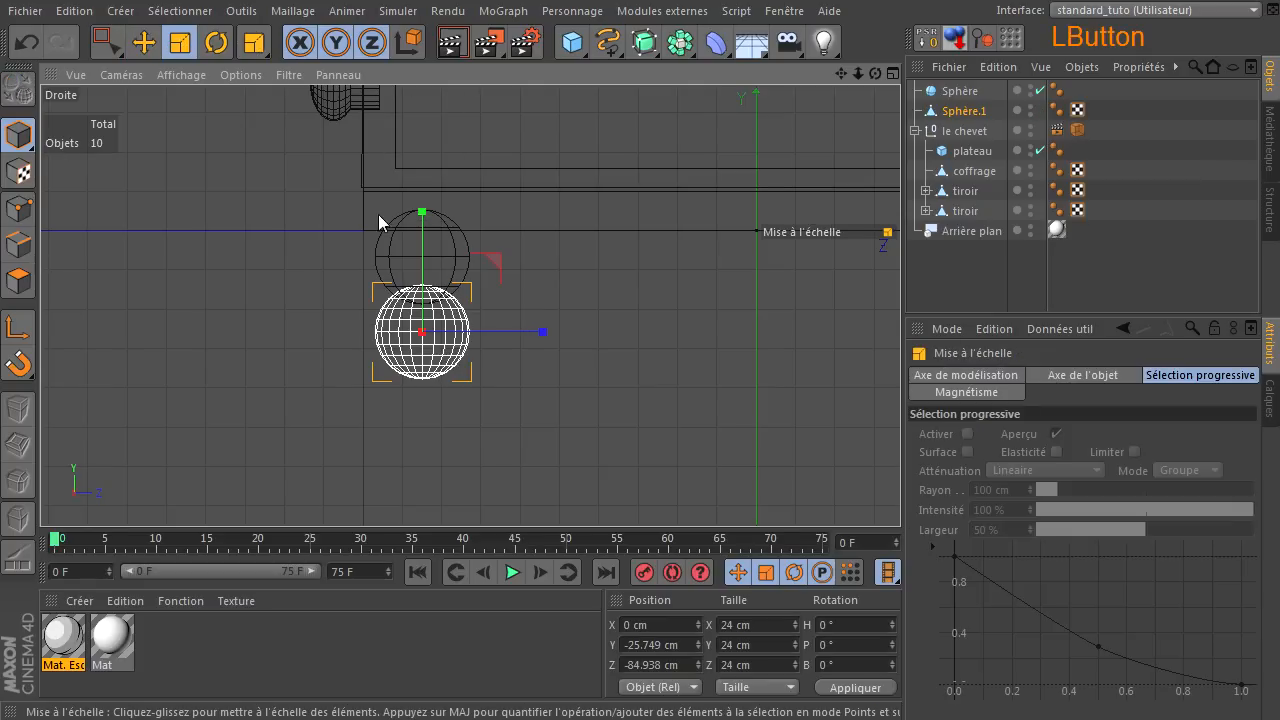
drag(422, 211, 951, 490)
drag(707, 333, 613, 405)
drag(423, 208, 420, 177)
click(639, 340)
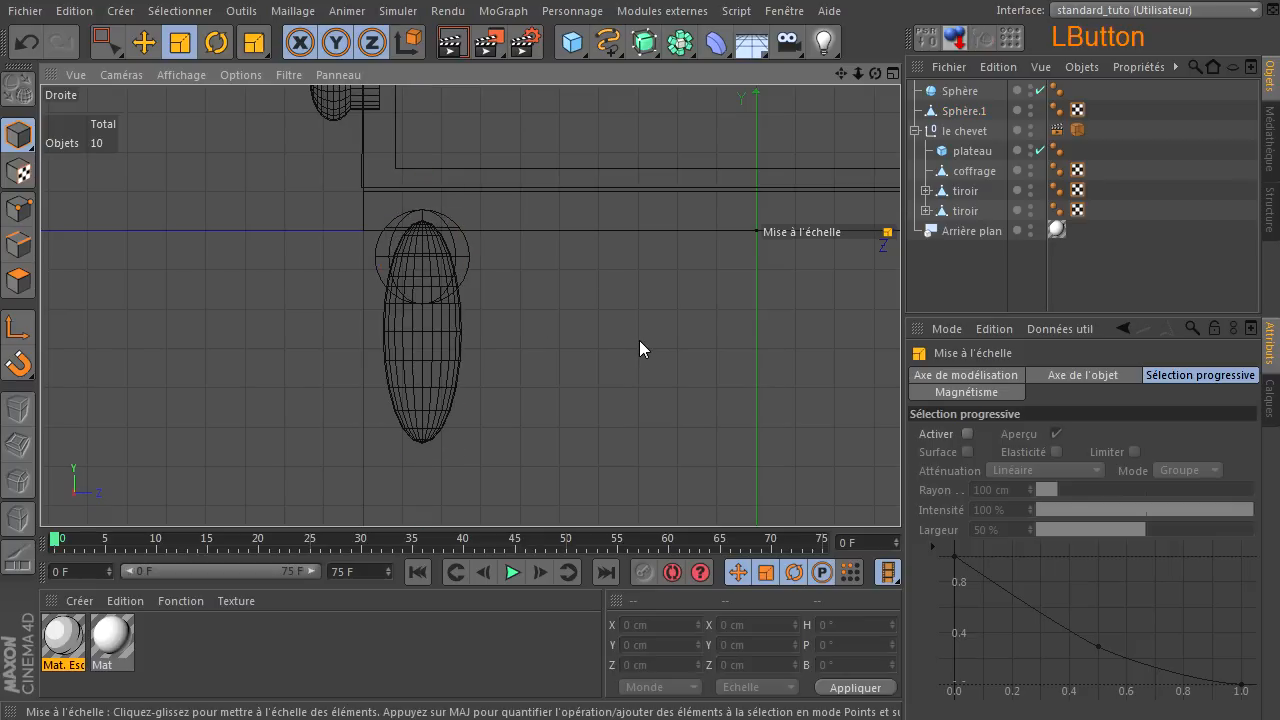
In the perspective view, scale the lower foot ellipsoid down to about 17.2 × 48.8 × 17.2 cm
middle_click(540, 231)
middle_click(330, 179)
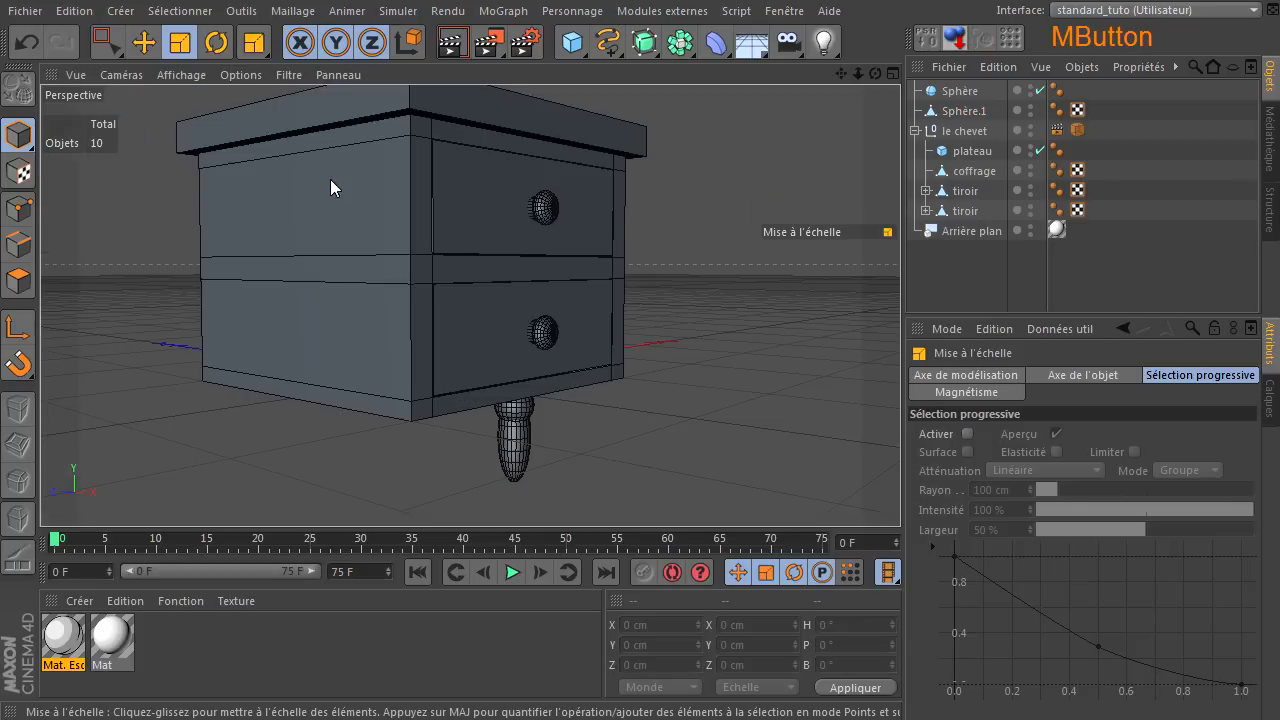
drag(876, 78, 826, 82)
drag(1279, 80, 1279, 40)
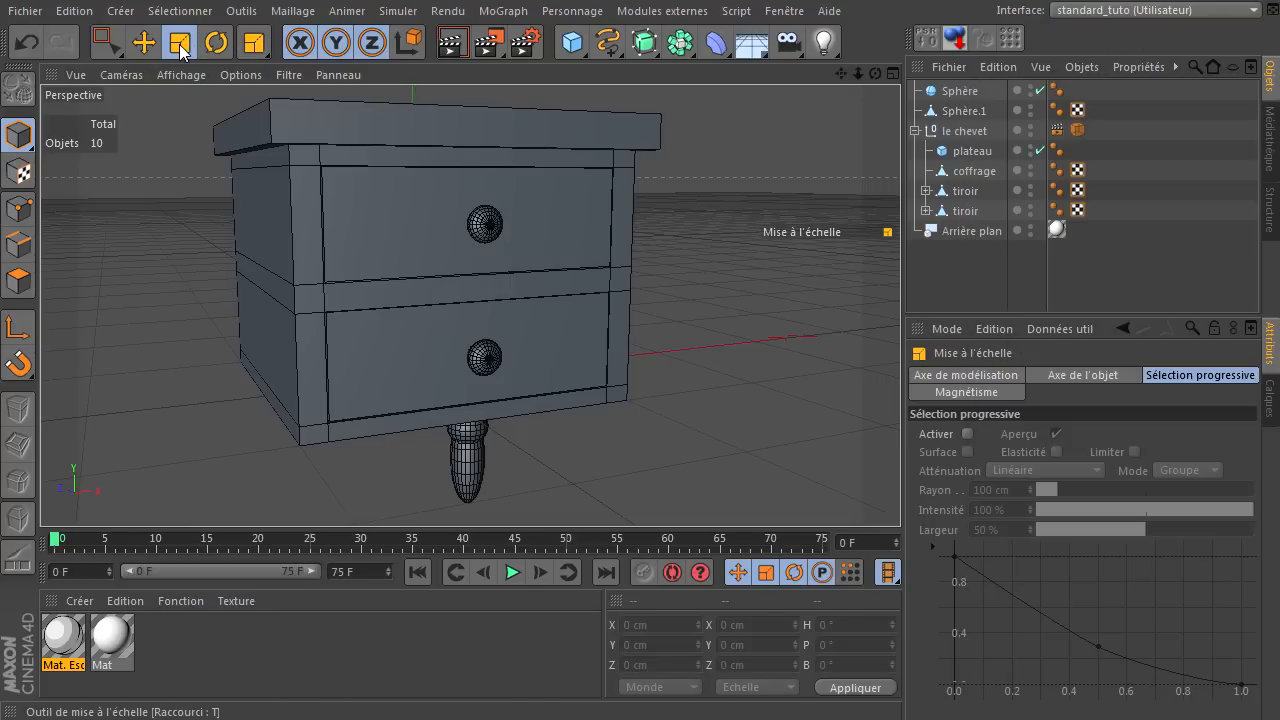
click(869, 128)
click(962, 110)
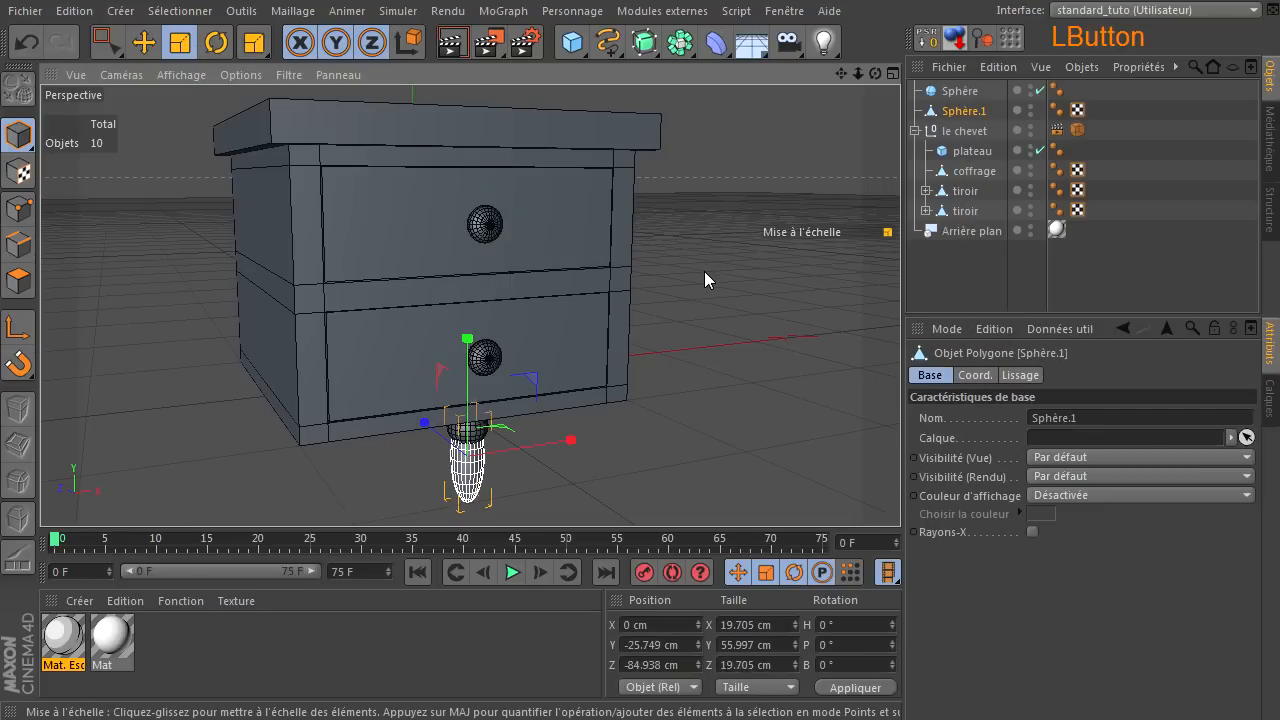
drag(649, 306, 629, 317)
Try raising the lower foot ellipsoid to about Y -19.3 cm and undo the move
click(144, 42)
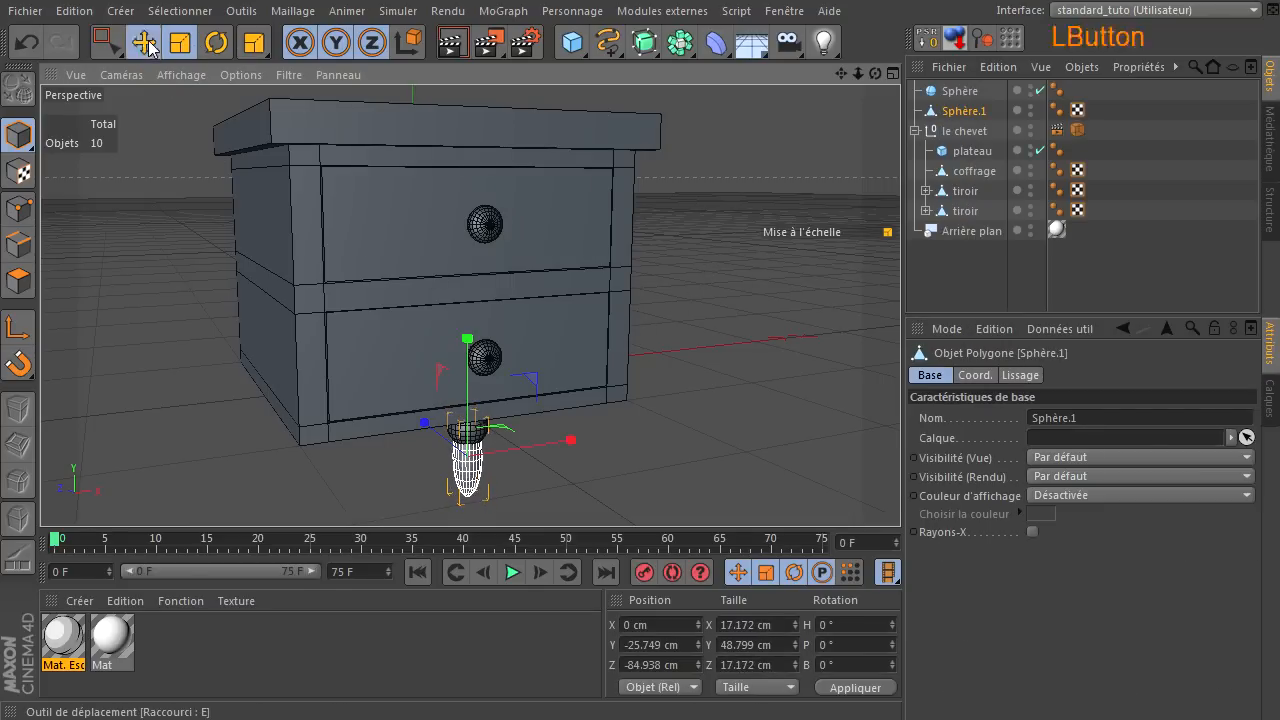
drag(470, 338, 470, 345)
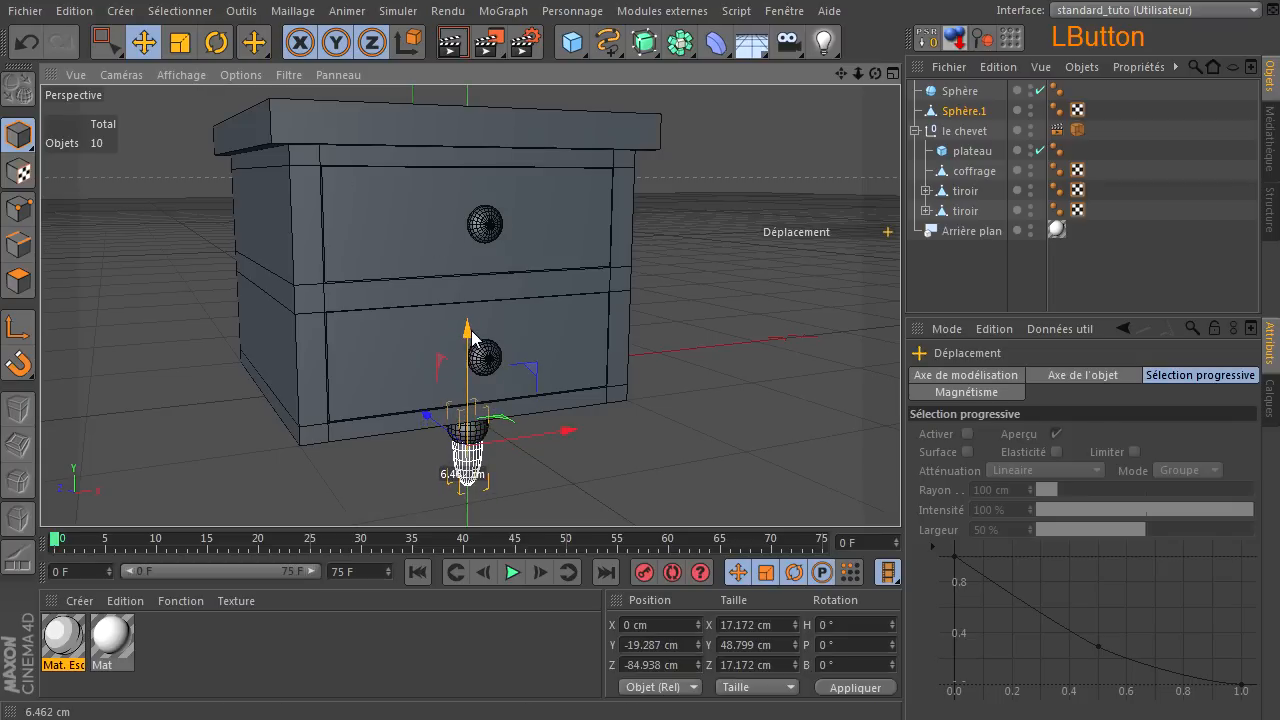
click(705, 329)
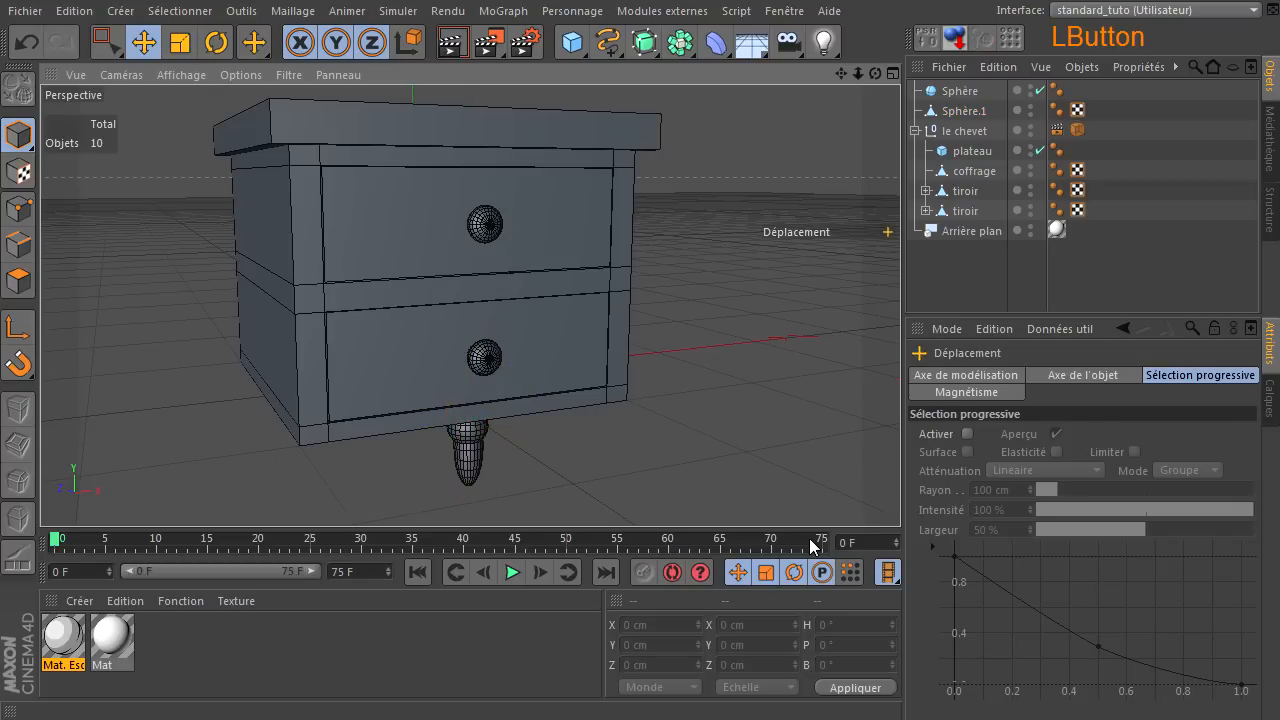
click(28, 45)
click(29, 47)
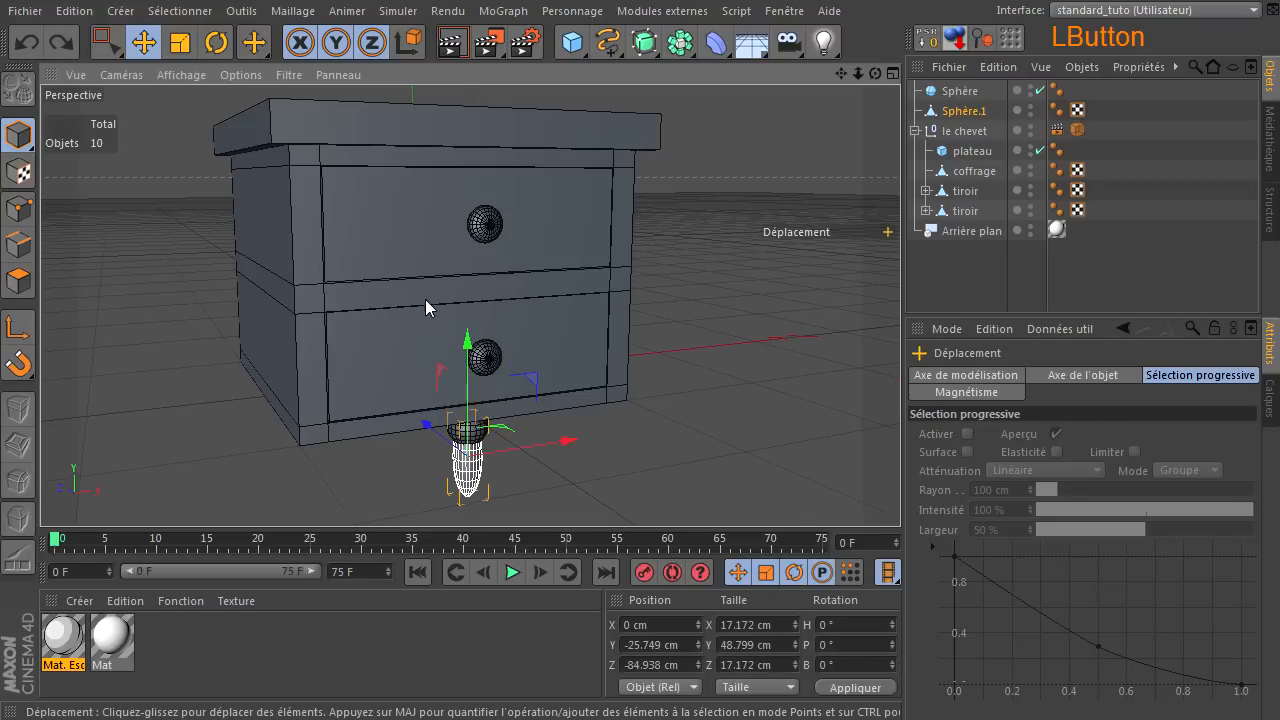
Raise the lower ellipsoid to about Y -19.1 cm and lower it back to about Y -25.7 cm
drag(467, 343, 467, 330)
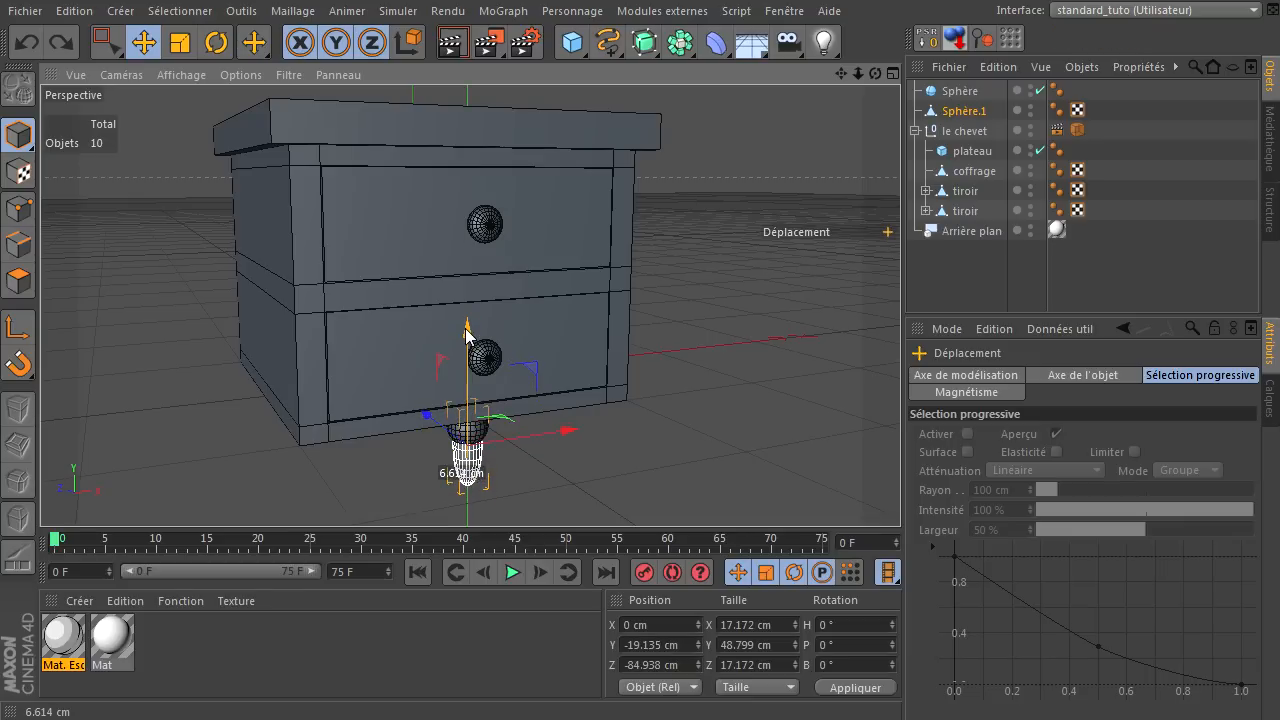
click(784, 358)
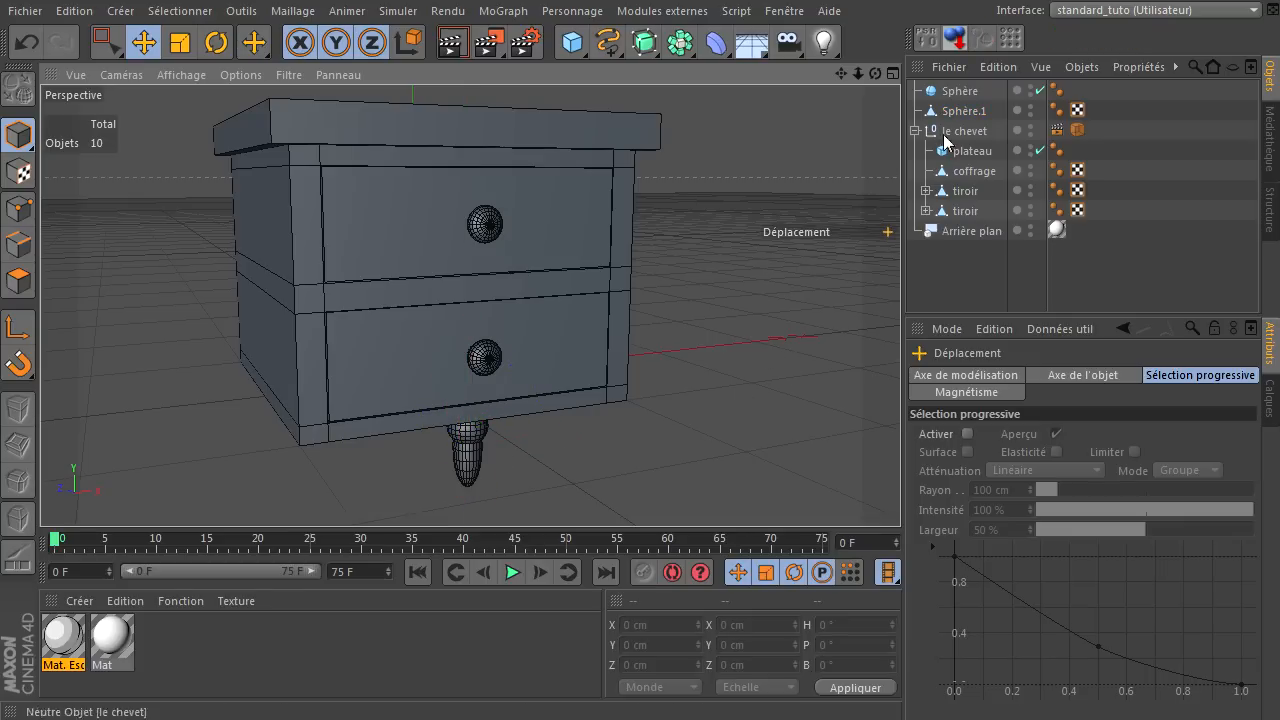
click(960, 114)
drag(470, 337, 470, 352)
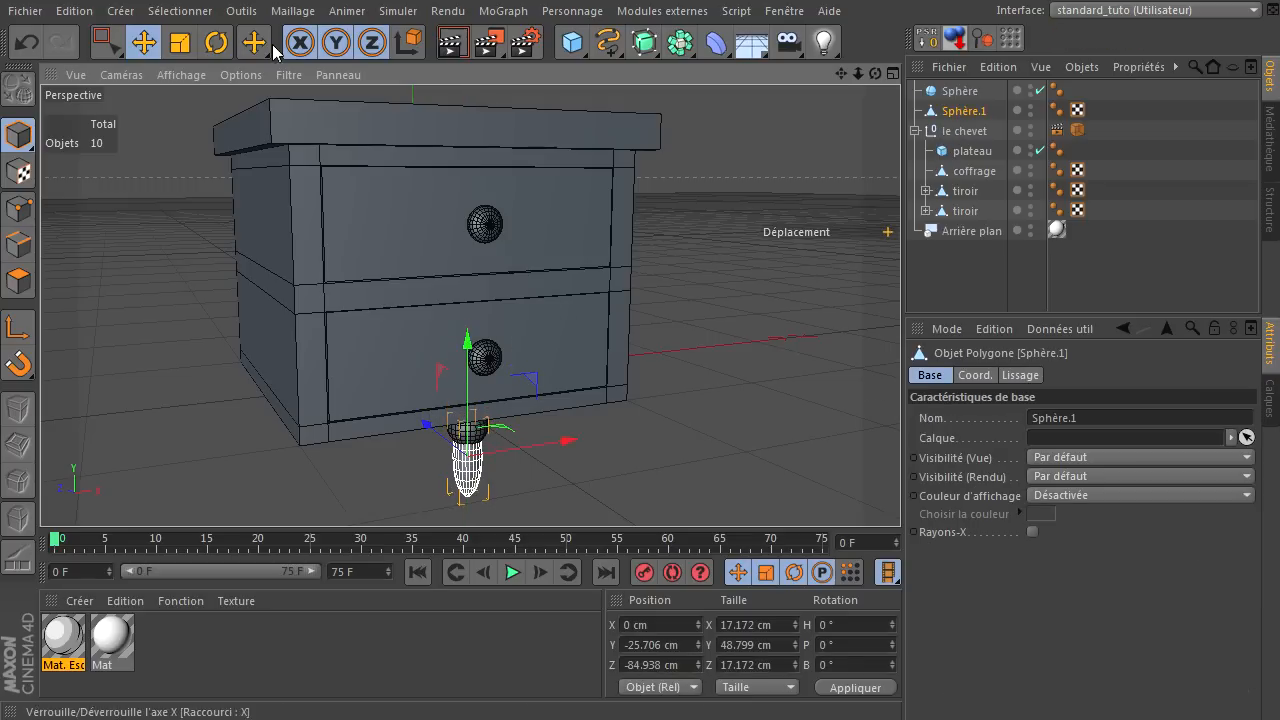
Scale the lower ellipsoid to about 16.3 × 46.3 × 16.3 cm and make it a child of the upper foot sphere
click(183, 46)
drag(684, 253, 640, 260)
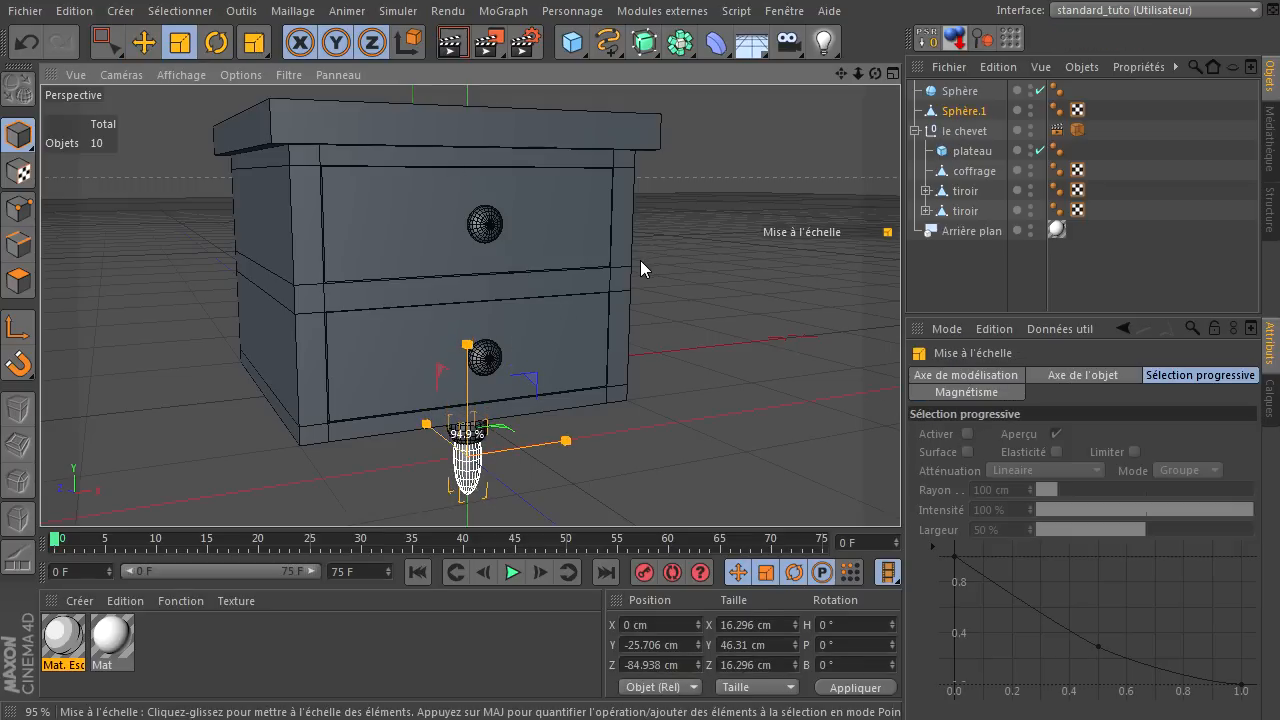
click(797, 307)
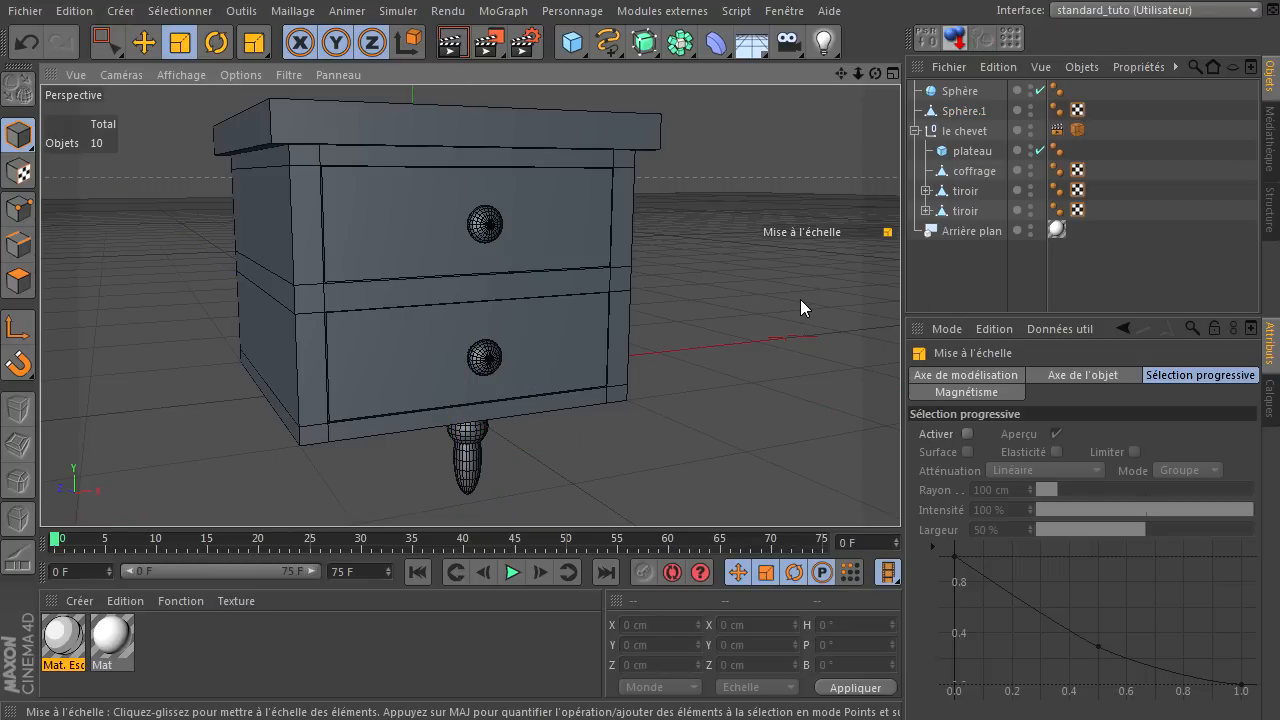
click(950, 112)
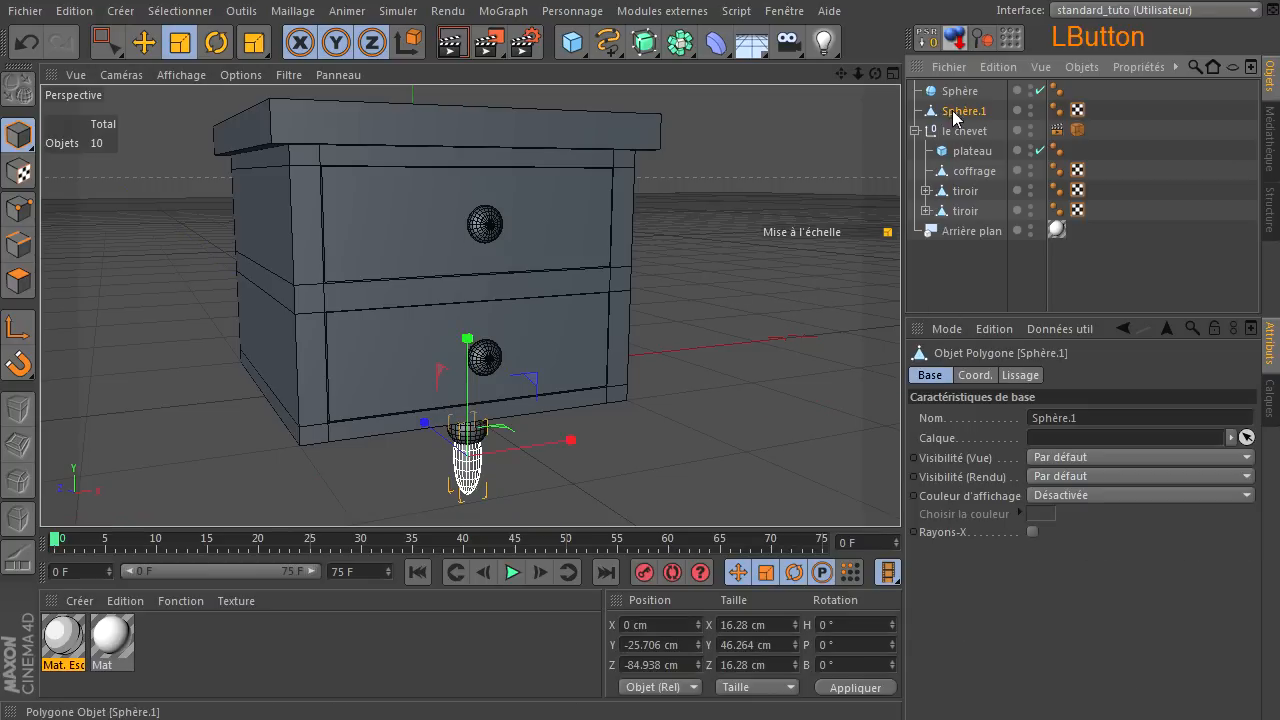
drag(978, 99, 975, 90)
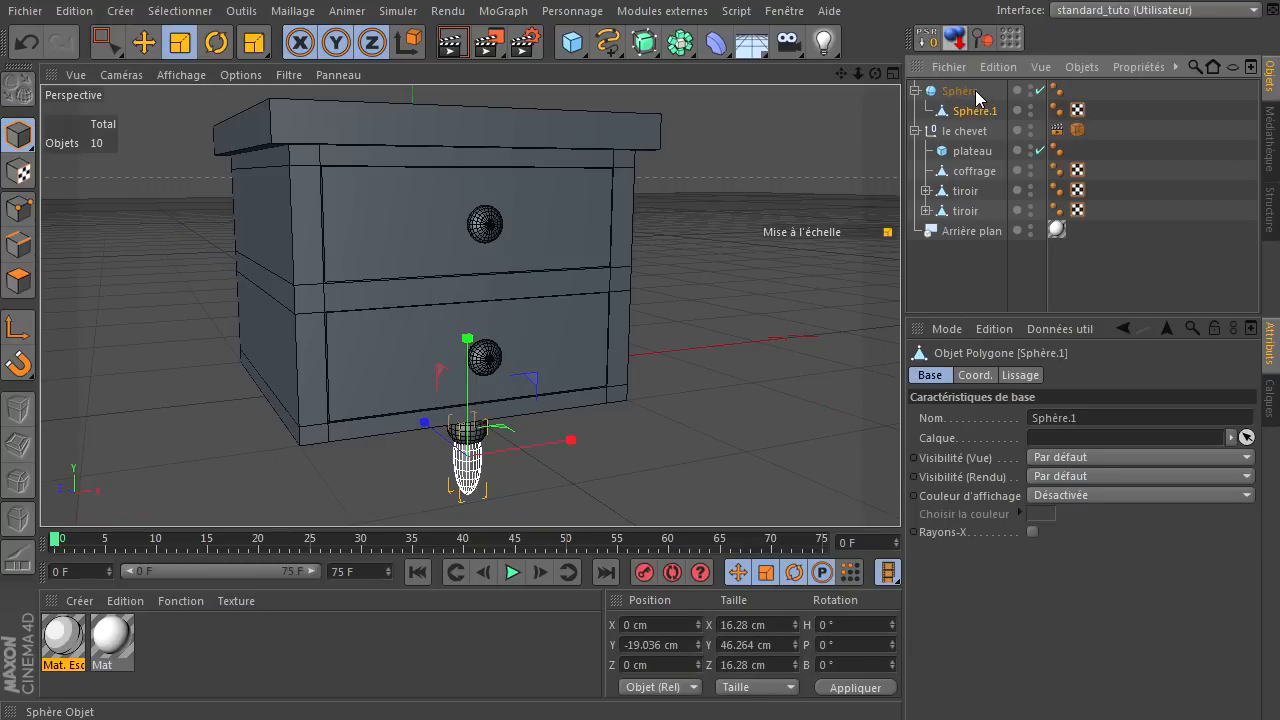
In the top view, move the complete foot under the cabinet's front corner, at about X 85.5 cm and Z -86.6 cm
click(958, 92)
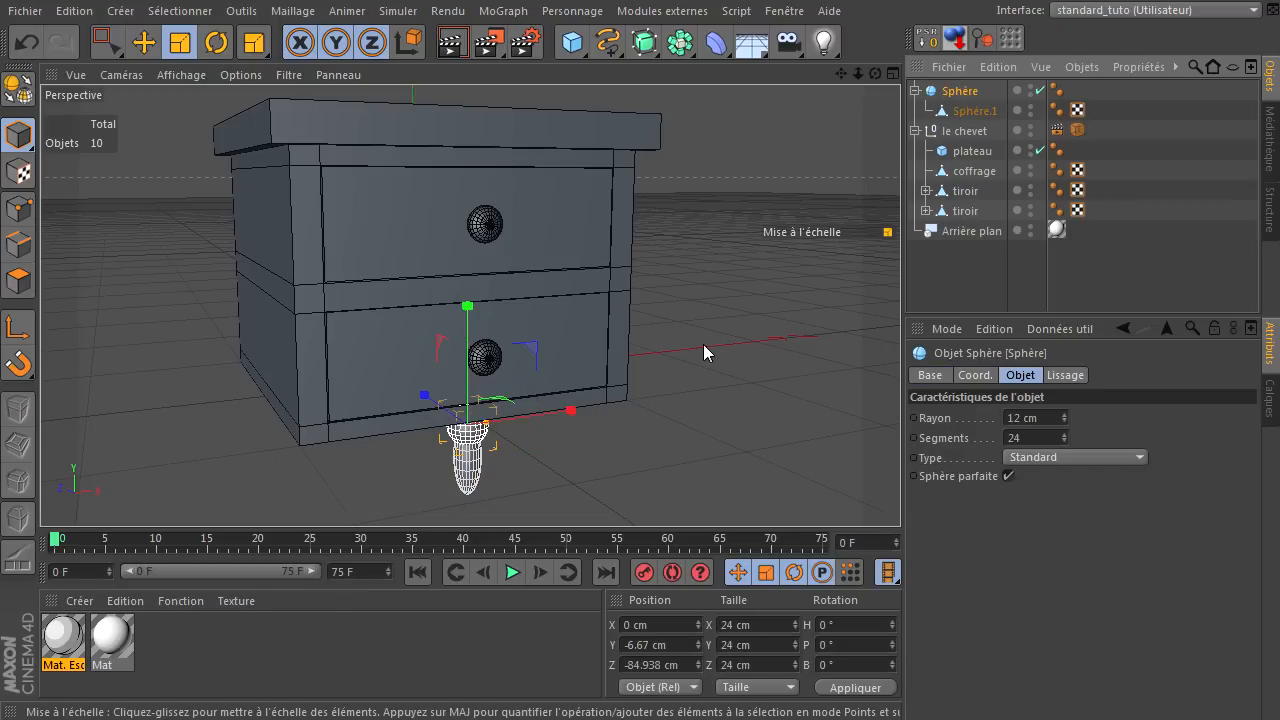
click(144, 42)
middle_click(201, 209)
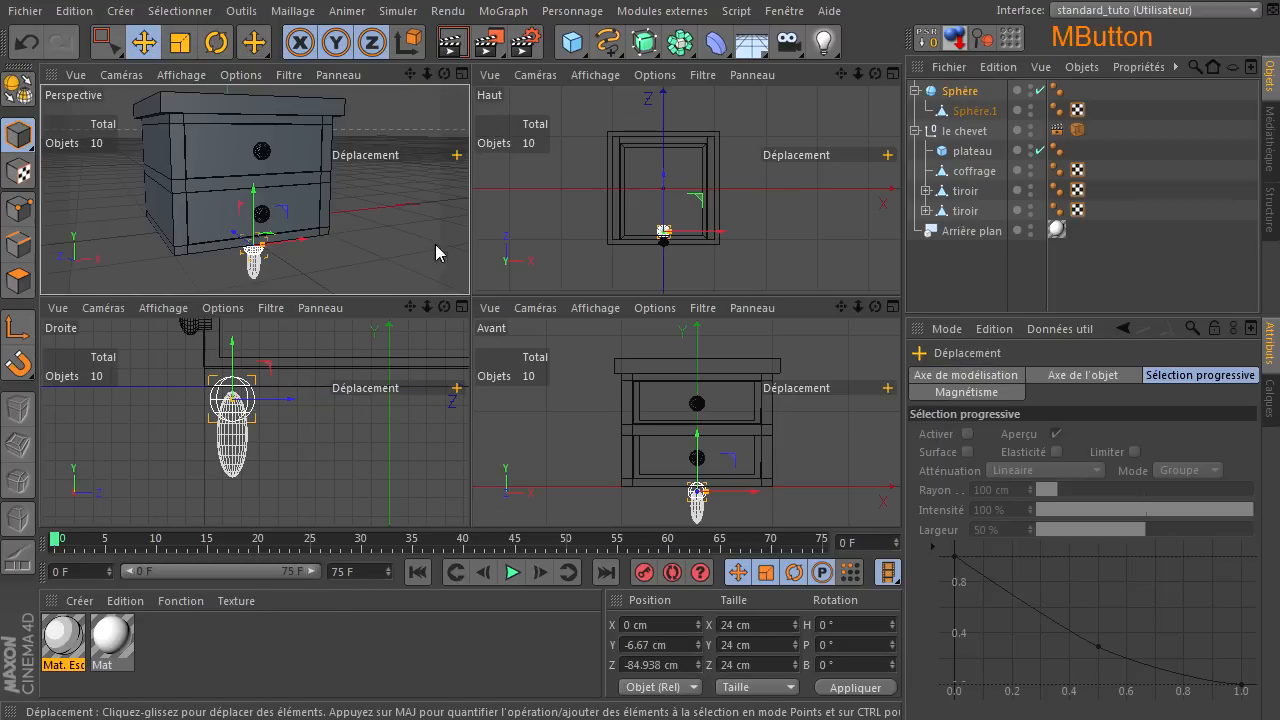
middle_click(742, 219)
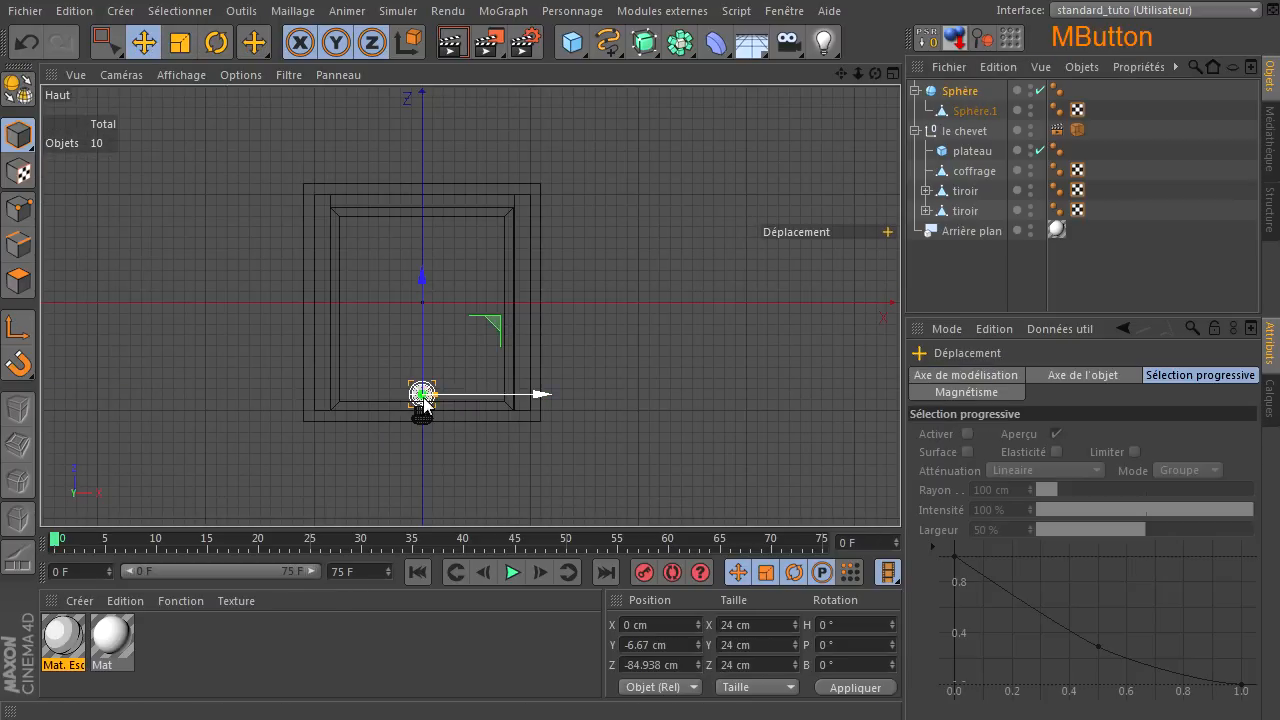
scroll(425, 396, up, 3)
drag(841, 75, 900, 491)
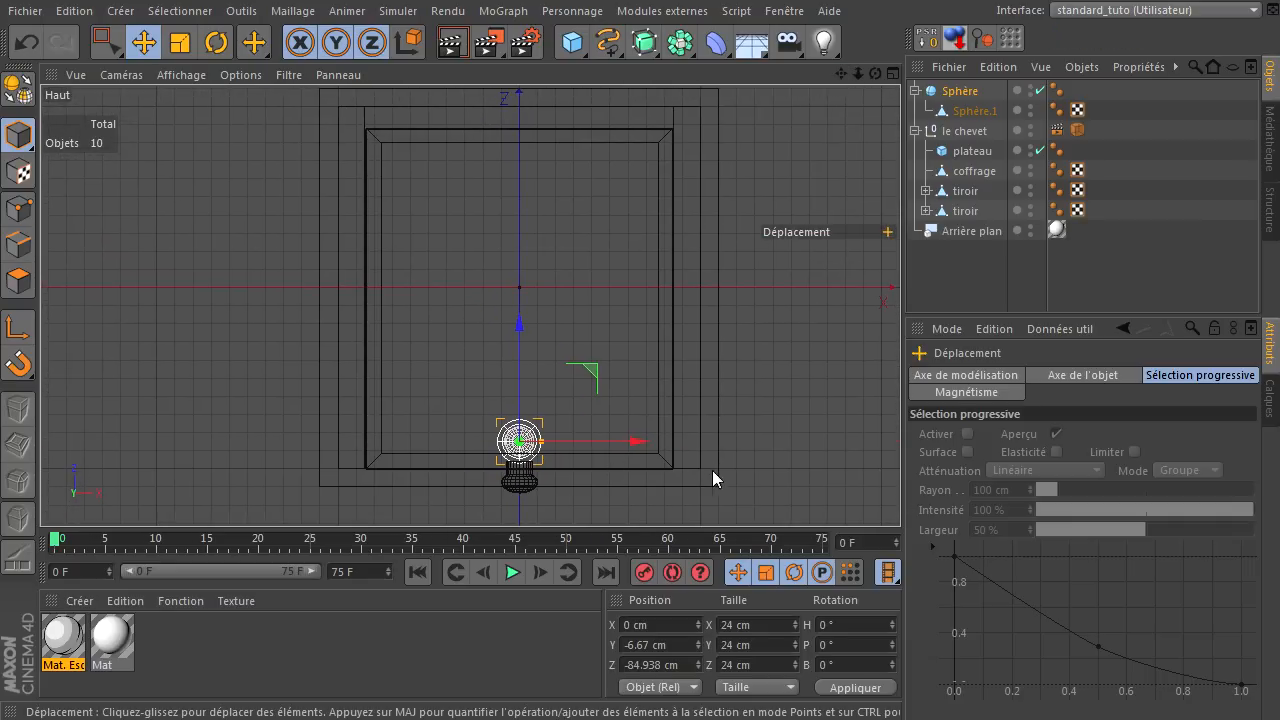
drag(596, 372, 751, 378)
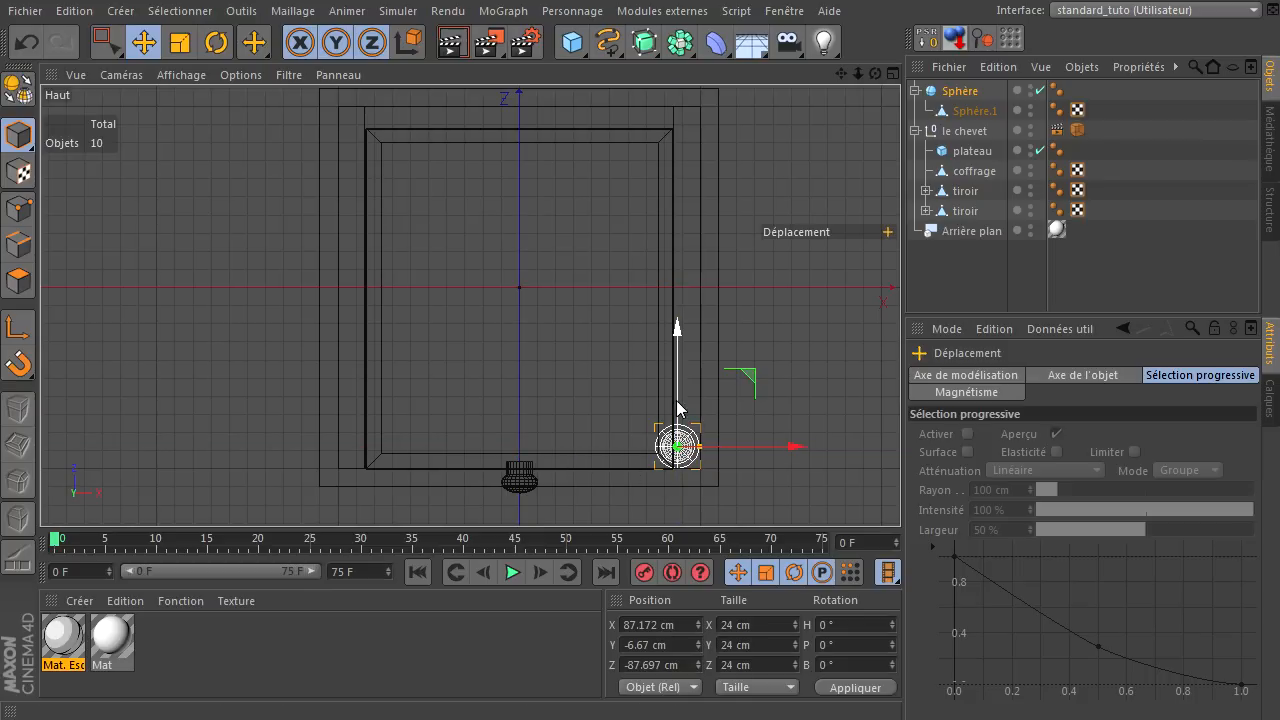
drag(679, 408, 679, 406)
drag(755, 446, 752, 446)
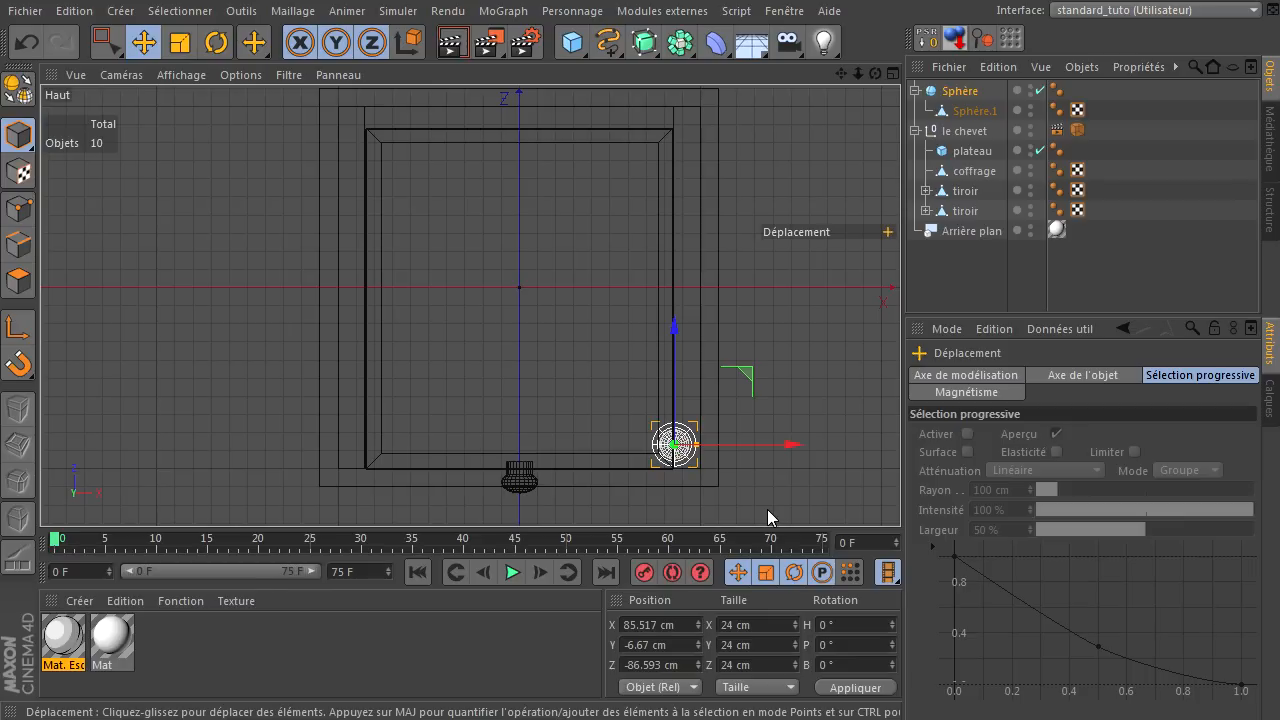
Duplicate the foot to the opposite front corner at about X -85.5 cm and collapse both foot hierarchies
ctrl+drag(786, 452, 476, 466)
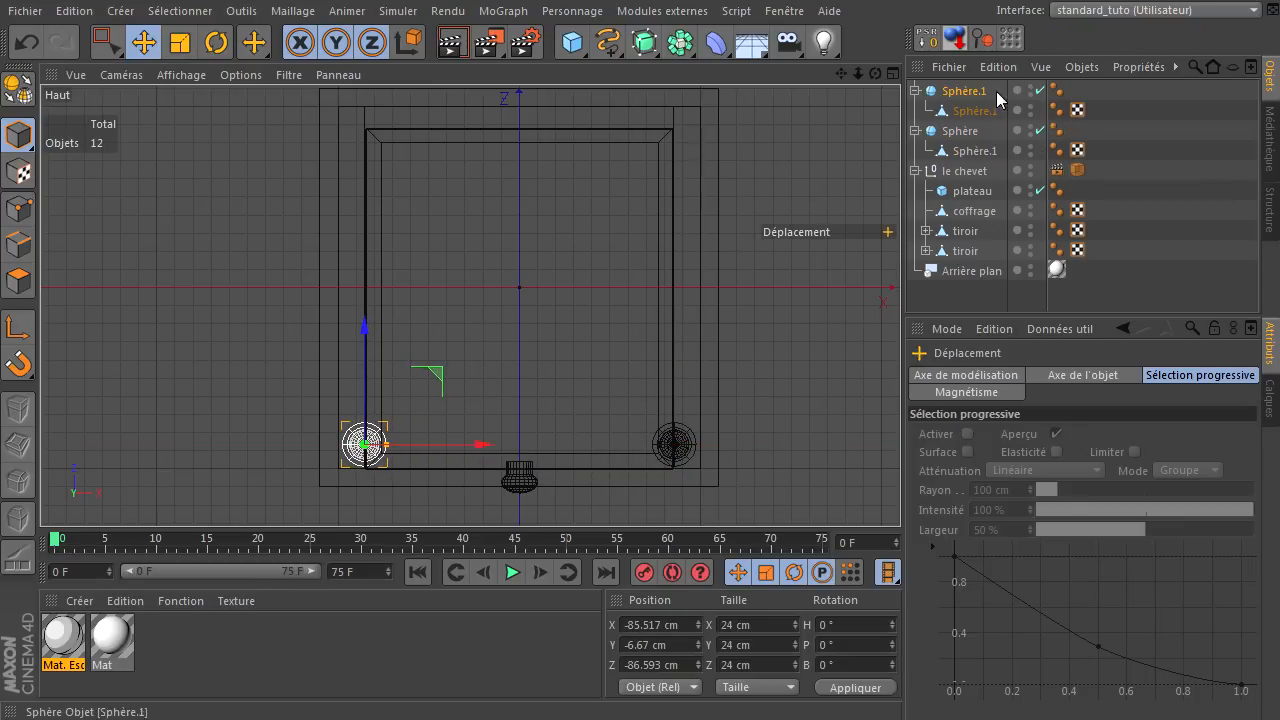
click(915, 131)
click(915, 91)
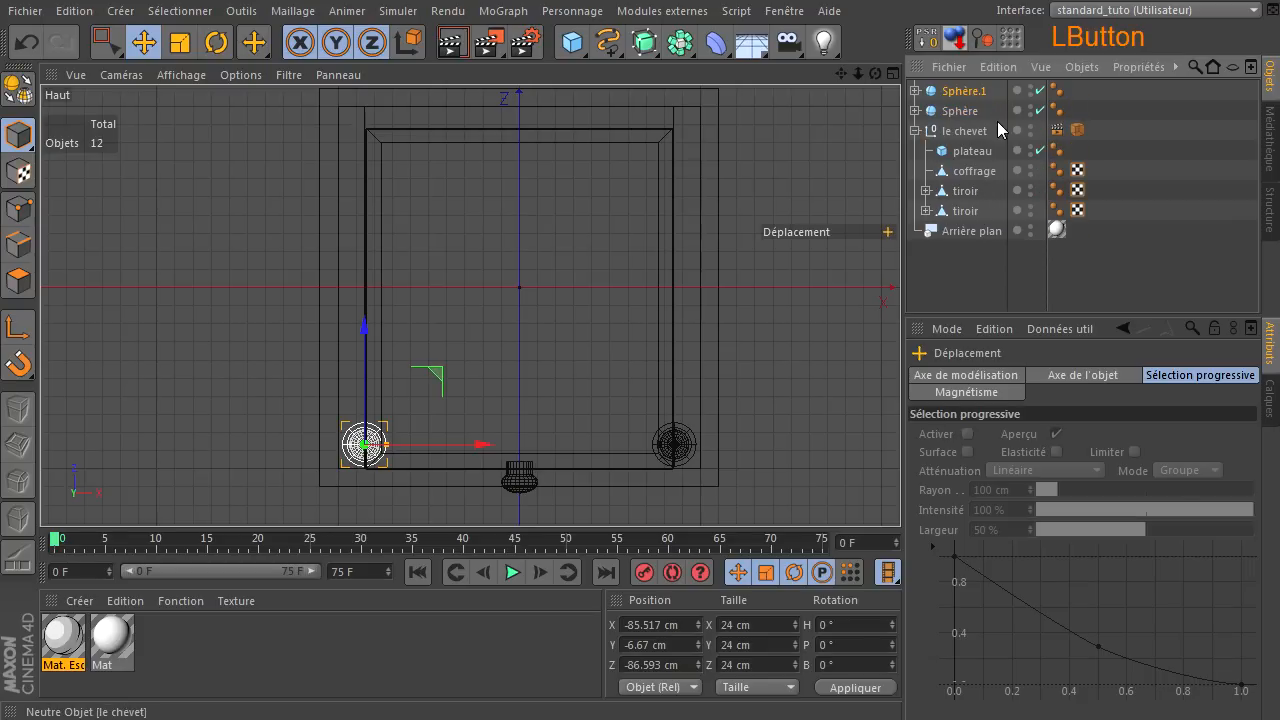
Duplicate both front feet to the rear corners at about Z 85.5 cm and check the four feet in perspective
click(960, 111)
ctrl+click(964, 91)
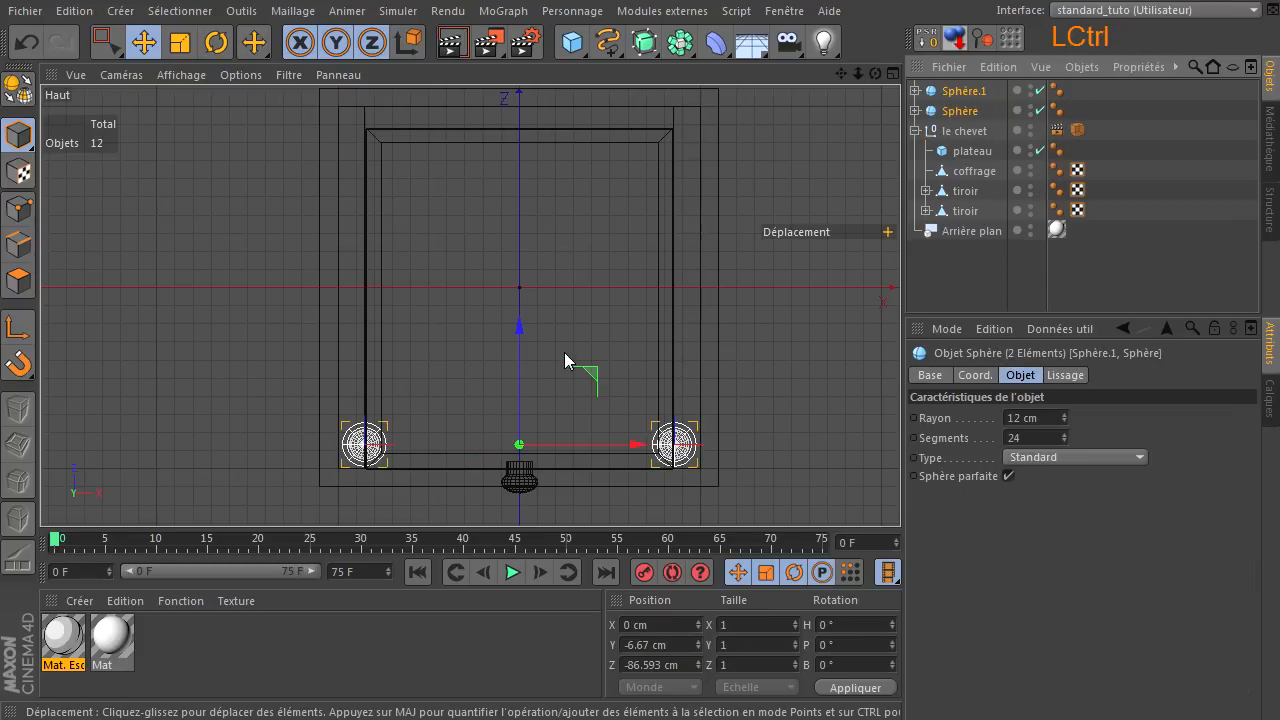
mouse_move(520, 326)
ctrl+mouse_down()
mouse_move(520, 286)
mouse_move(951, 490)
mouse_move(522, 345)
ctrl+mouse_up()
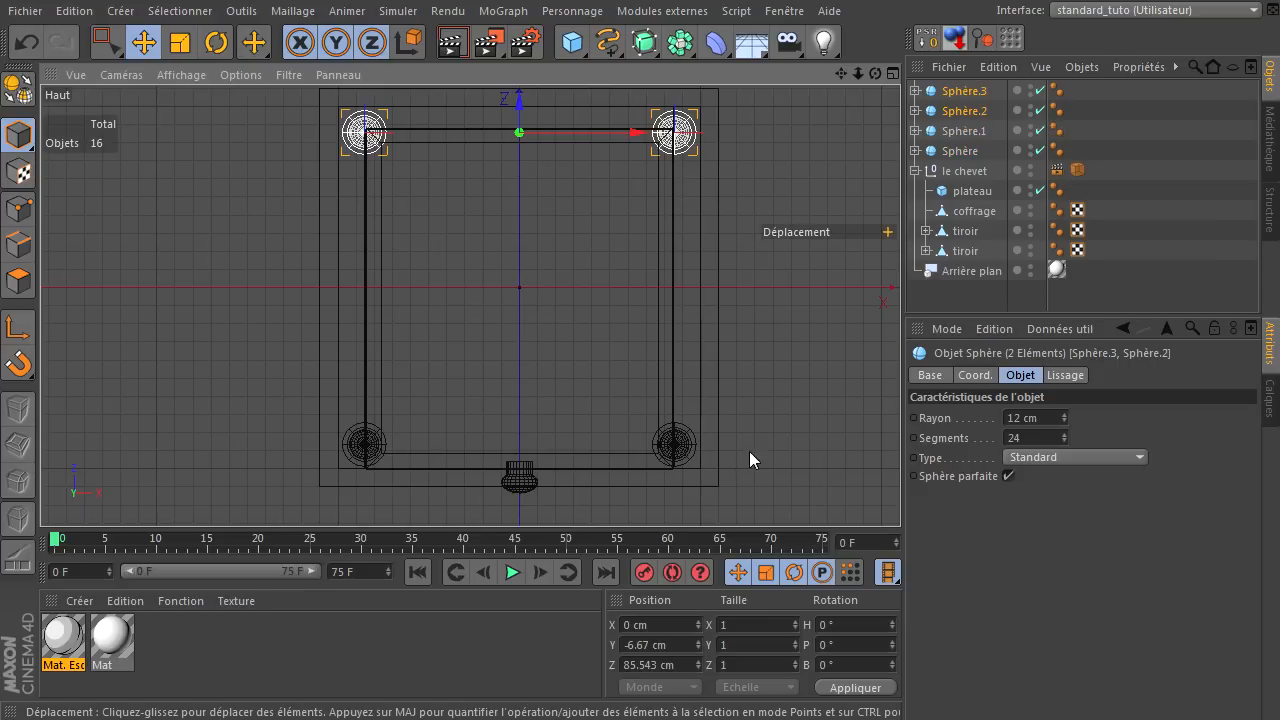
click(779, 434)
middle_click(662, 387)
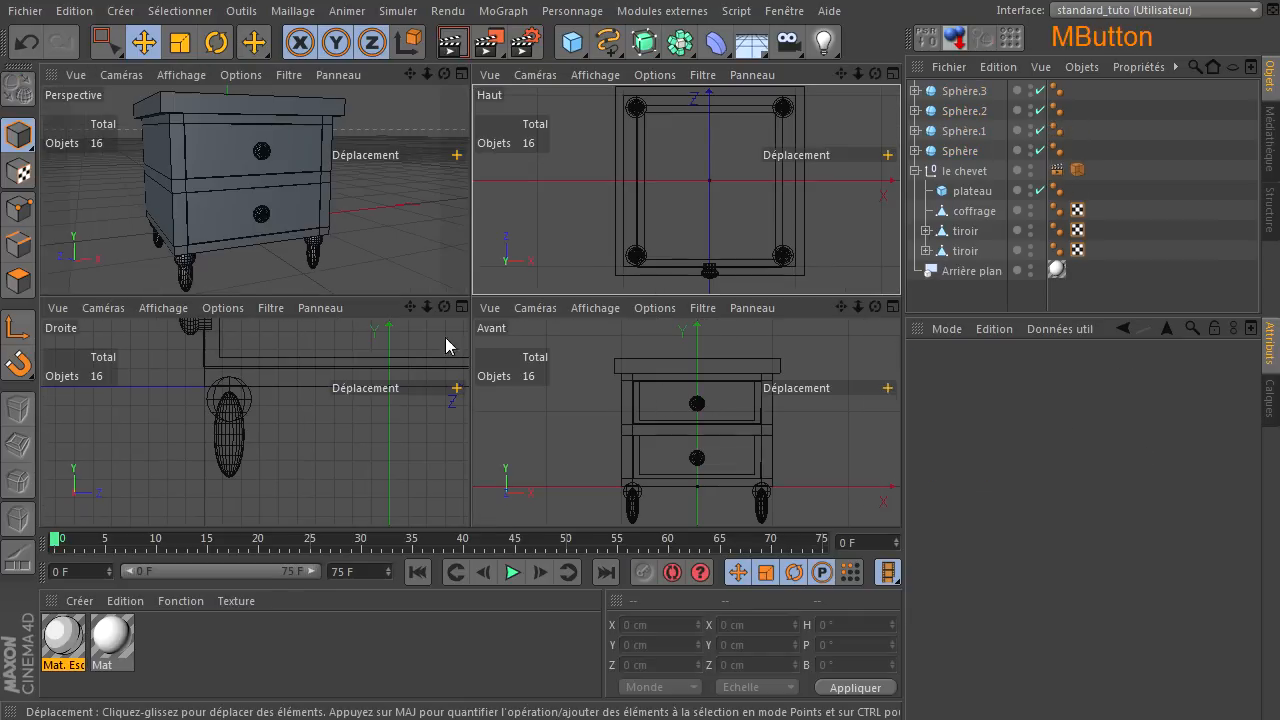
middle_click(243, 205)
drag(875, 75, 526, 124)
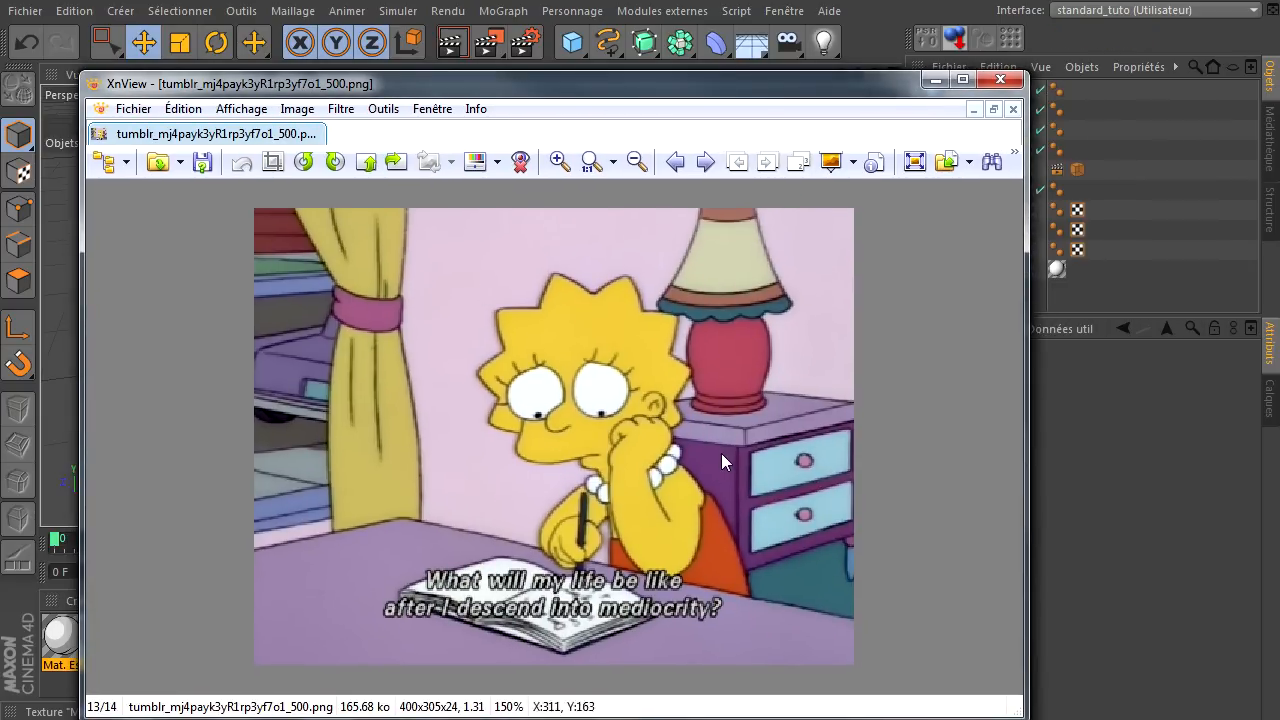
Examine the bedside table's colours in the XnView reference image and dismiss the image window
drag(610, 85, 1279, 128)
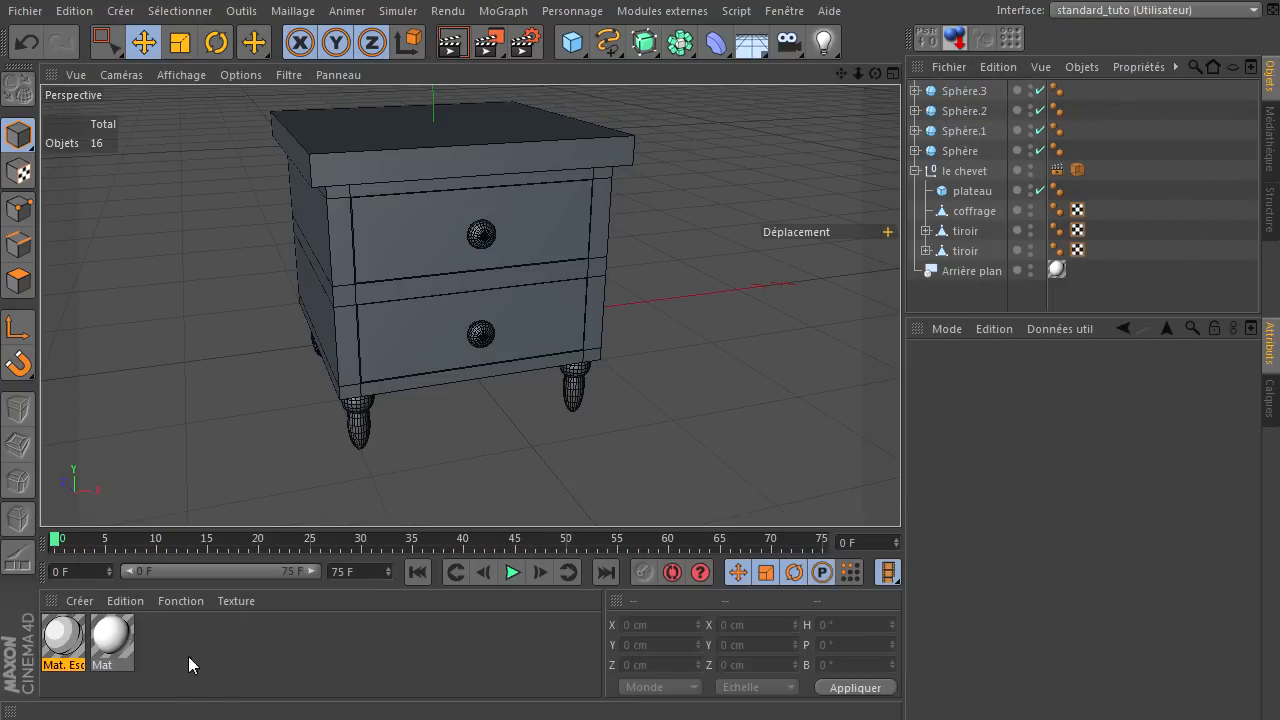
drag(1279, 152, 614, 74)
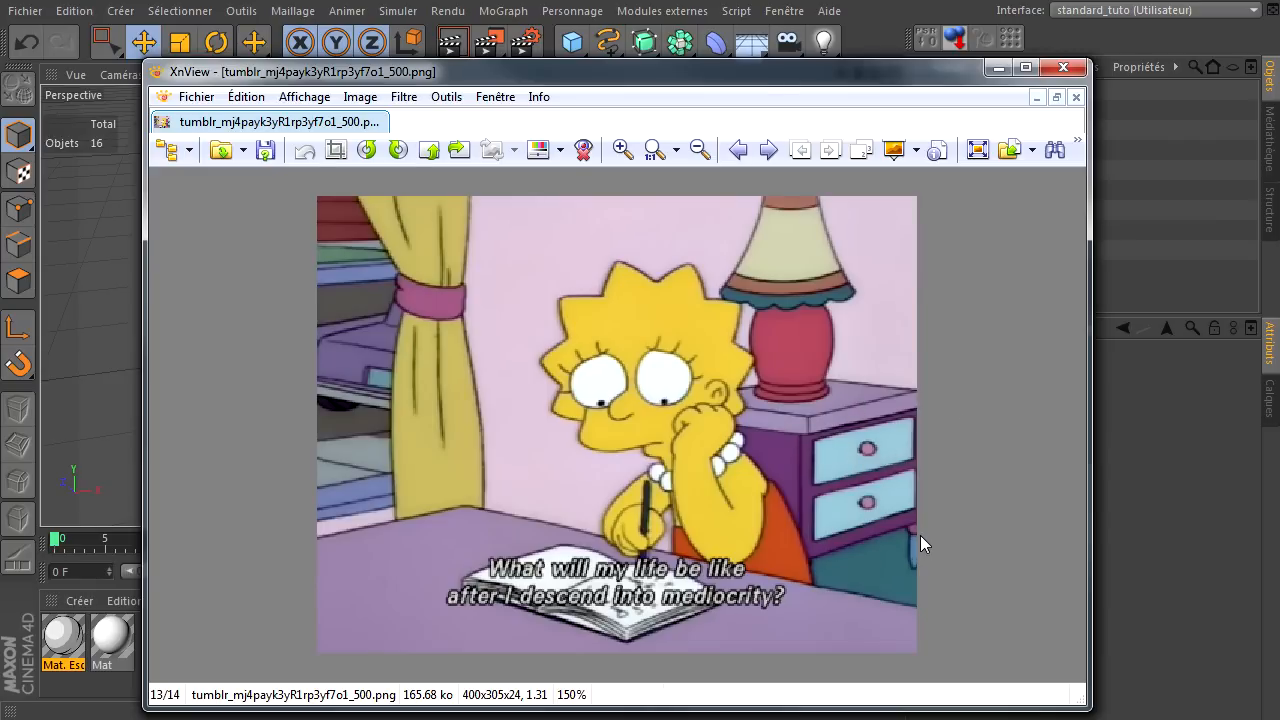
click(1063, 67)
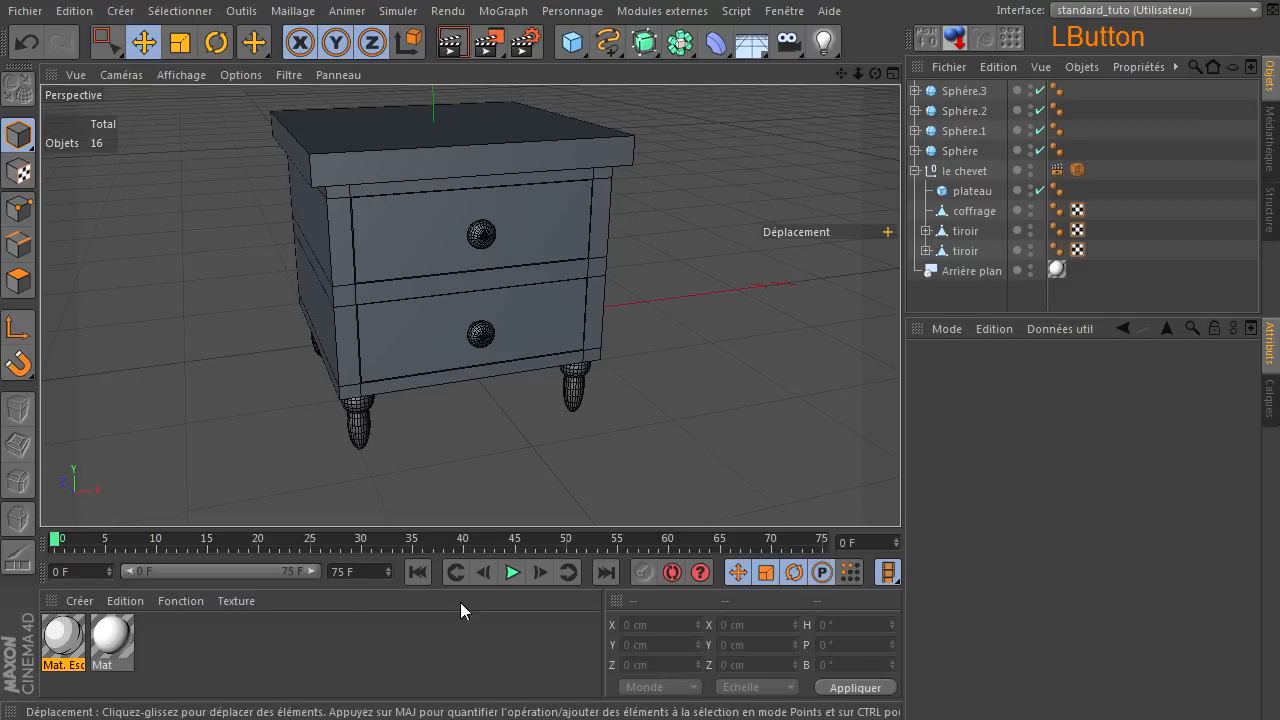
Create five new materials for the bedside table
double_click(227, 669)
double_click(262, 652)
double_click(330, 642)
double_click(416, 635)
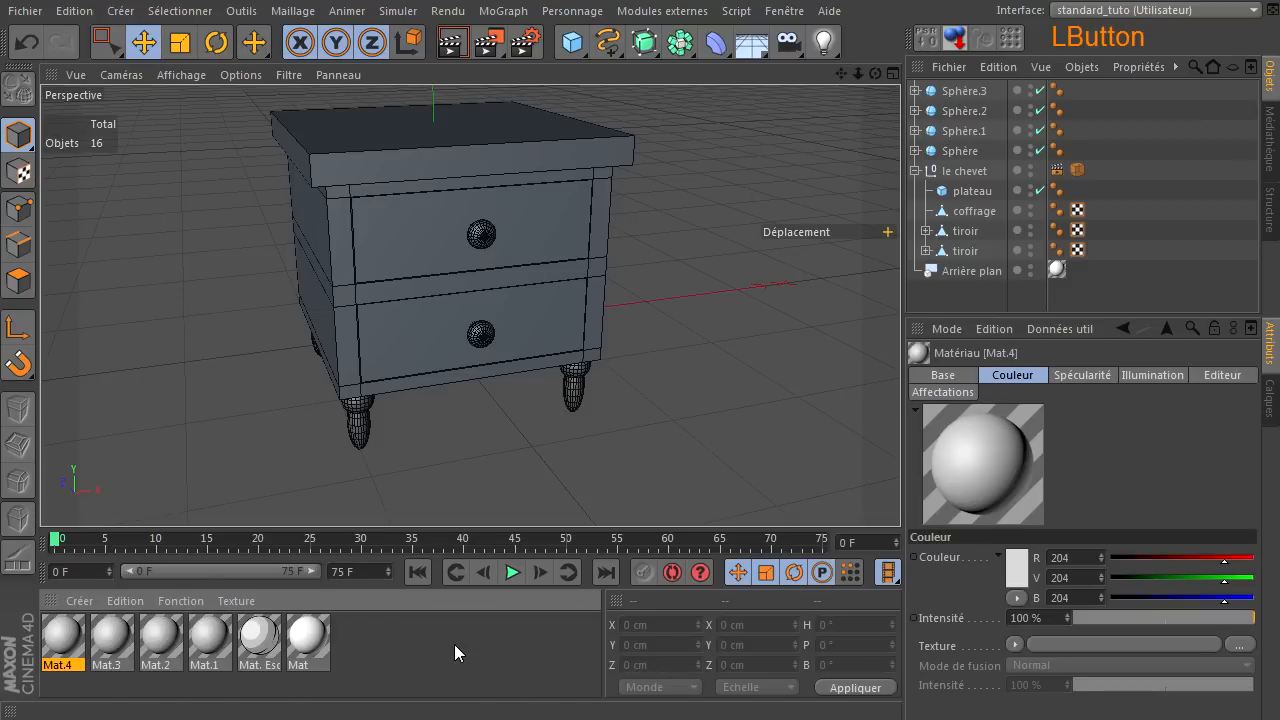
double_click(454, 644)
Turn off the specular channel (Spécularité) for all five new materials at once
drag(252, 694, 33, 630)
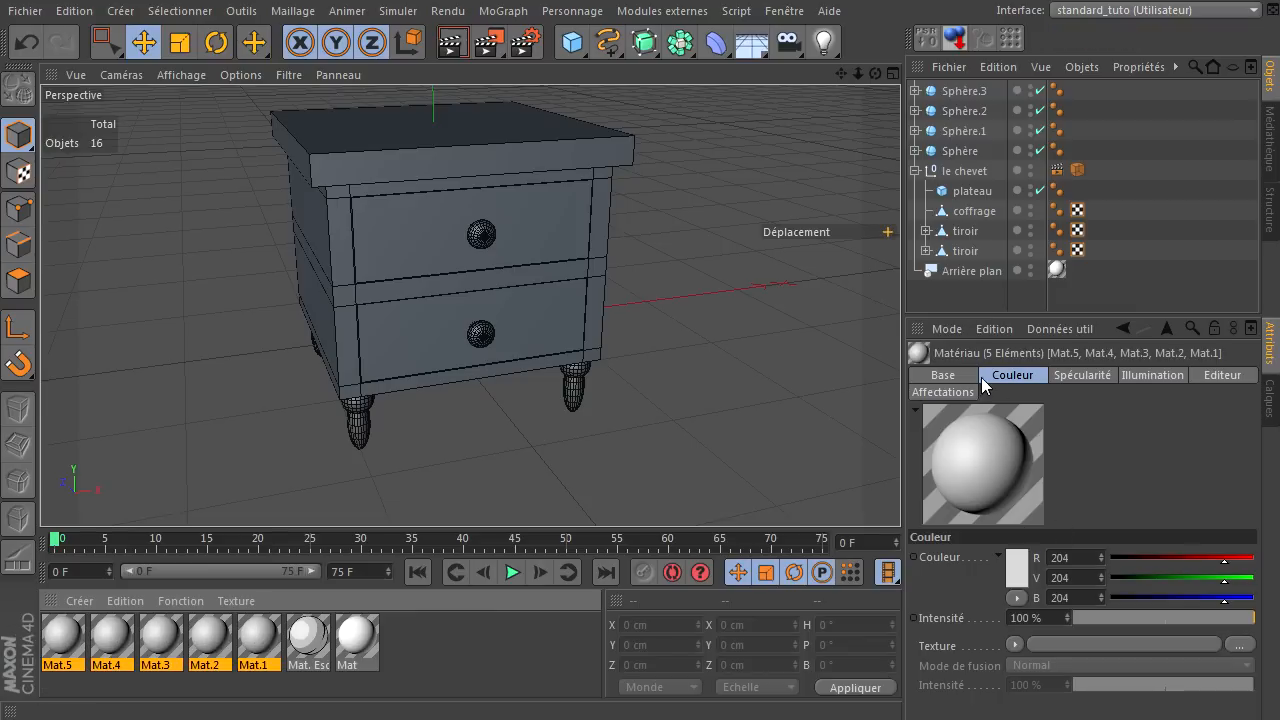
click(943, 375)
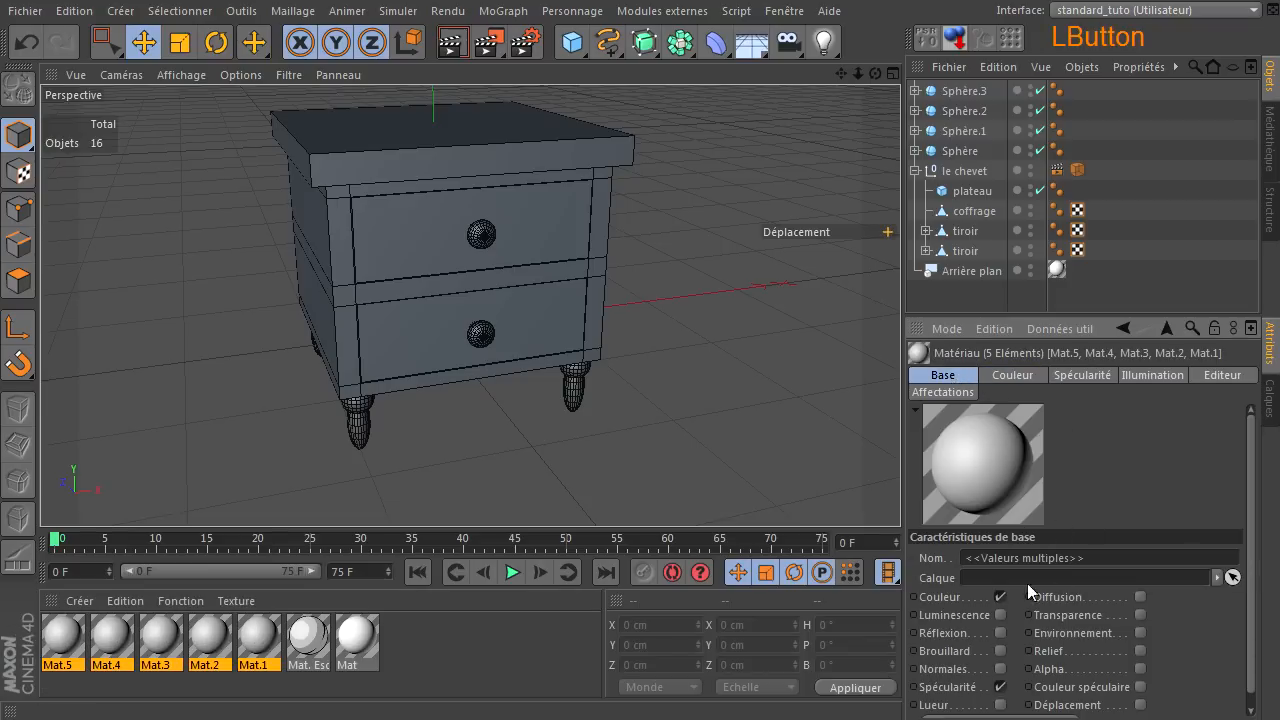
click(1000, 670)
click(383, 643)
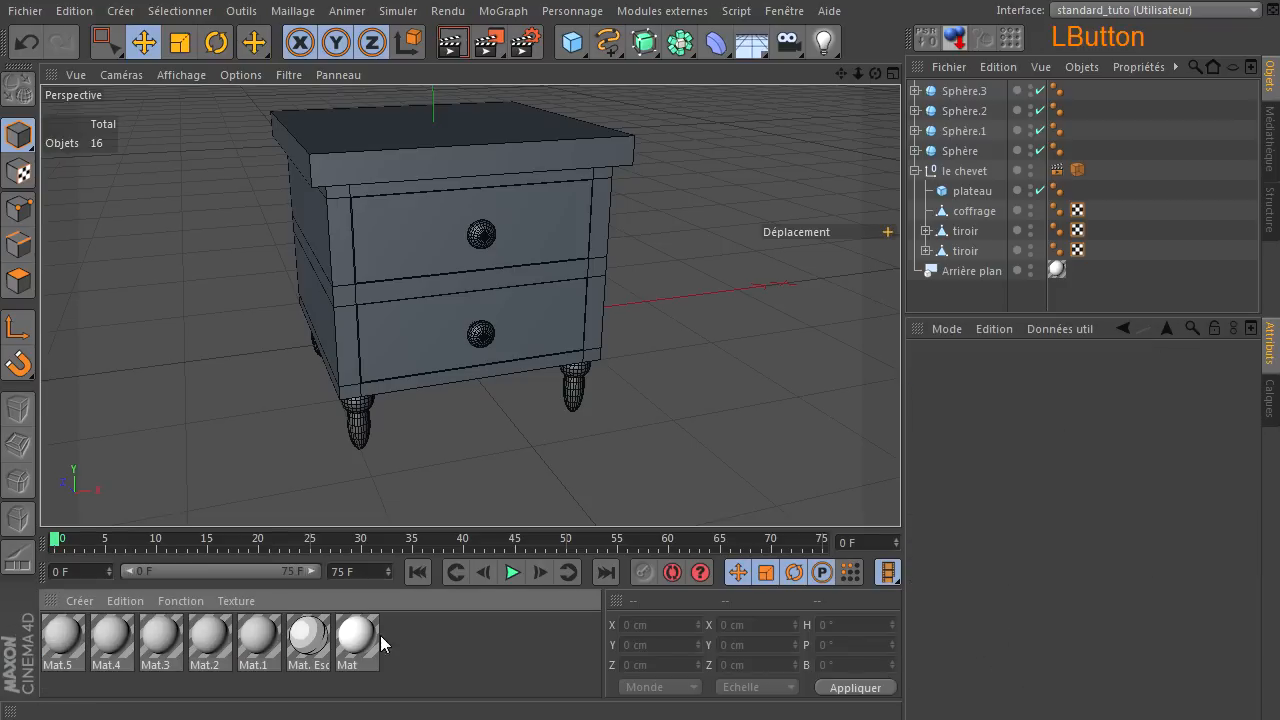
Set Mat.1's colour to a muted mauve sampled from the reference on screen, about RGB 150, 131, 167
double_click(256, 642)
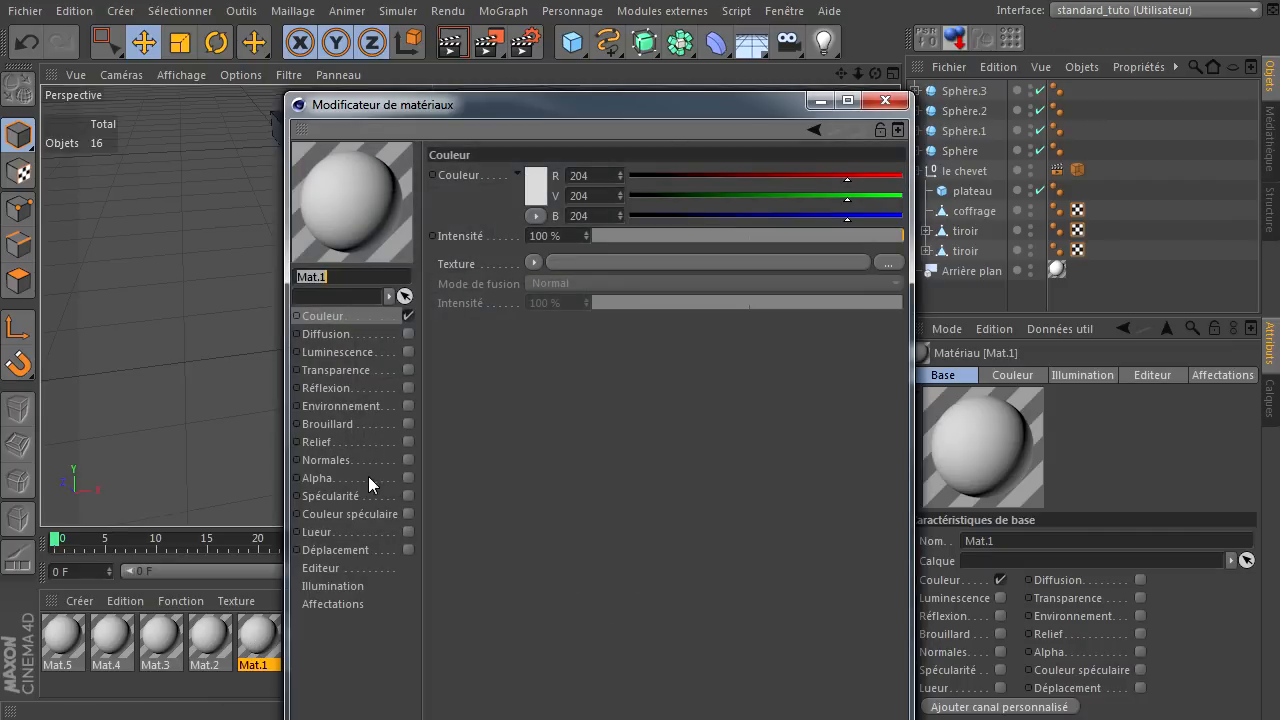
drag(739, 116, 528, 48)
click(353, 171)
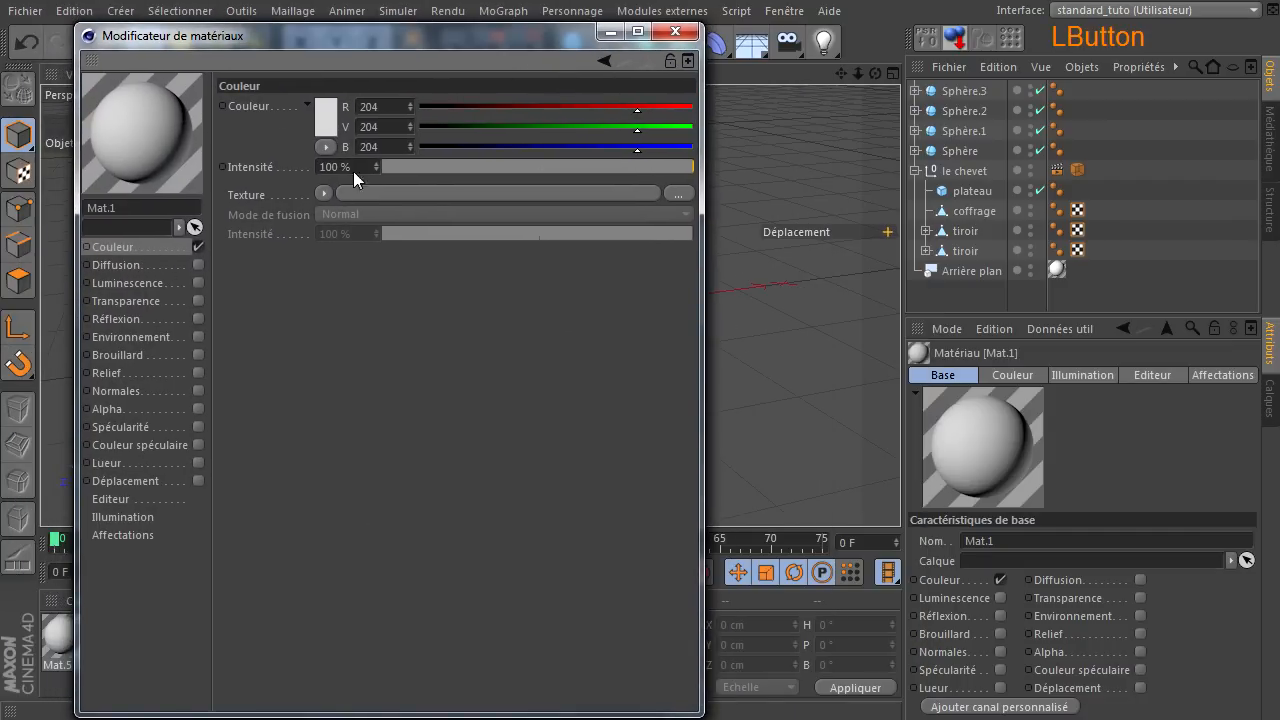
click(327, 117)
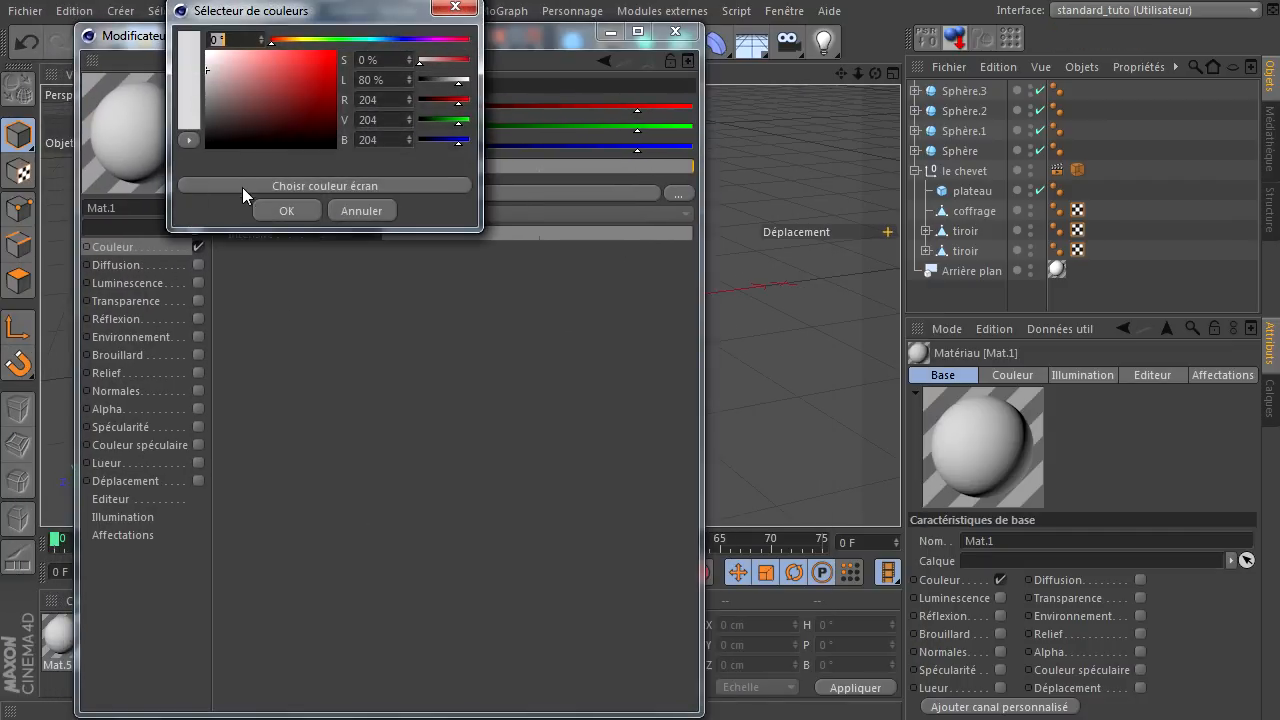
drag(298, 12, 237, 112)
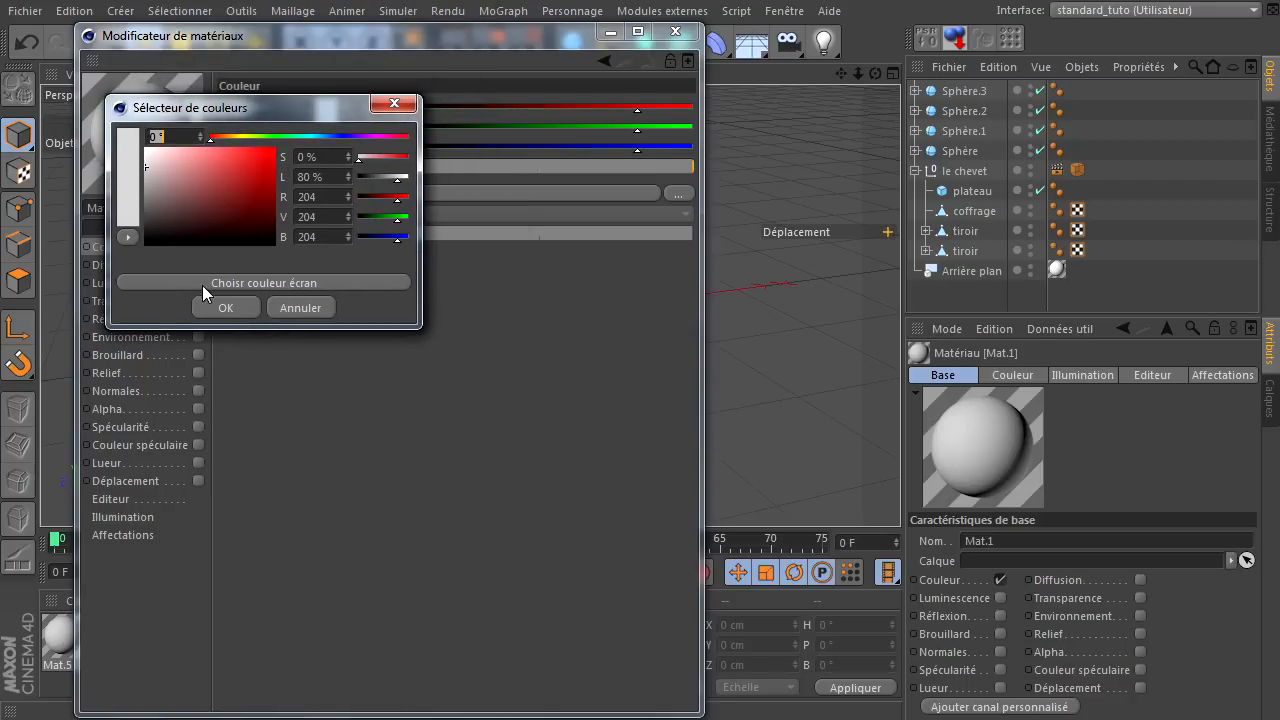
click(202, 285)
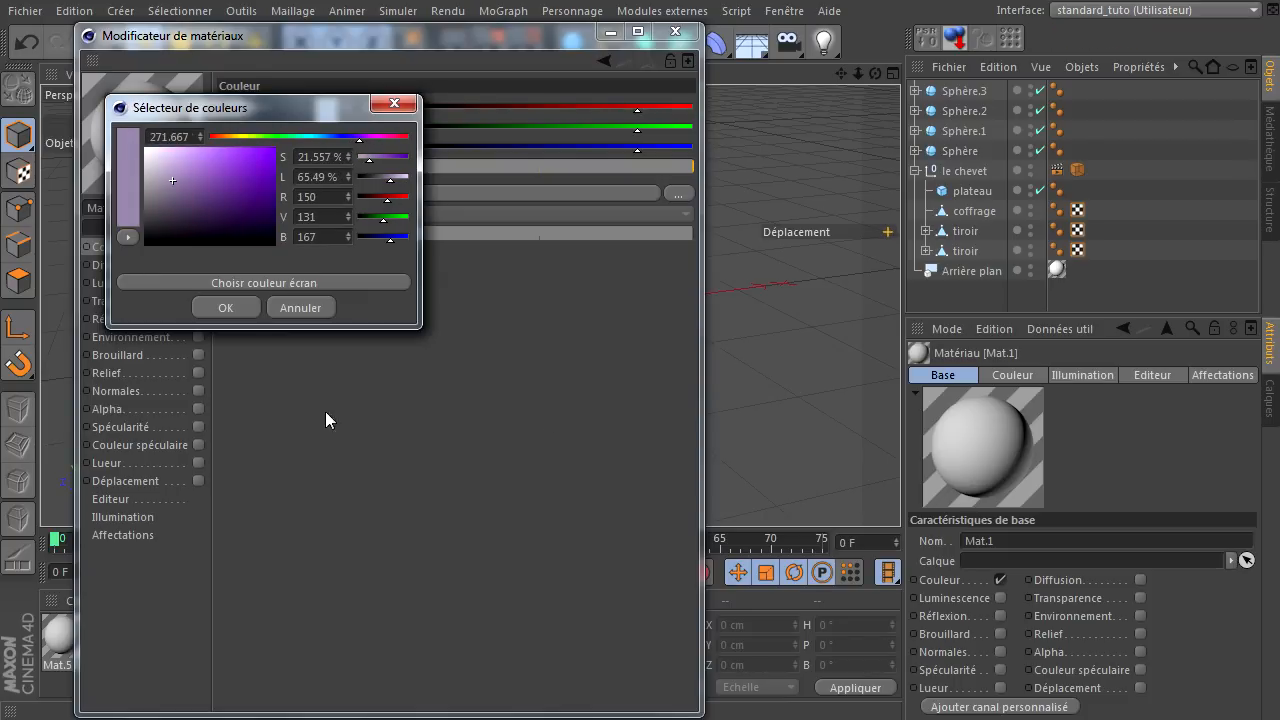
click(226, 308)
Set Mat.2's colour to a dark purple sampled from the screen, about RGB 111, 64, 119
drag(552, 38, 794, 48)
click(204, 642)
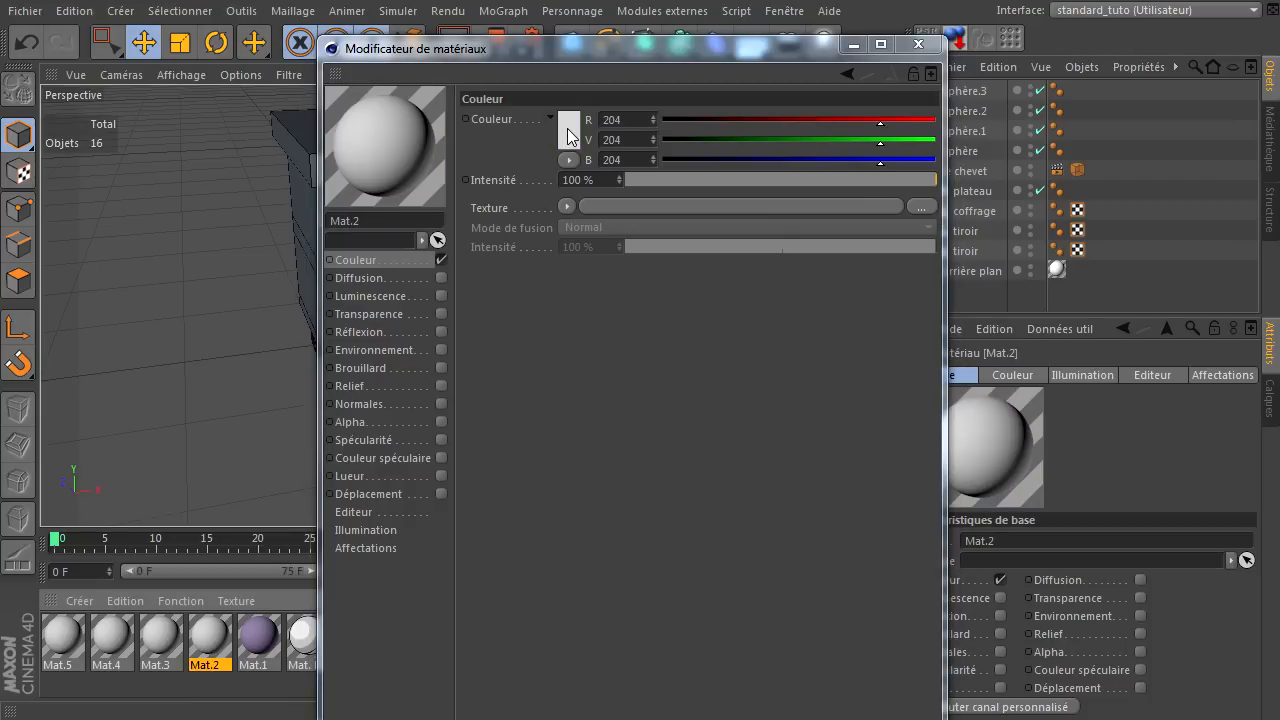
click(568, 136)
click(549, 201)
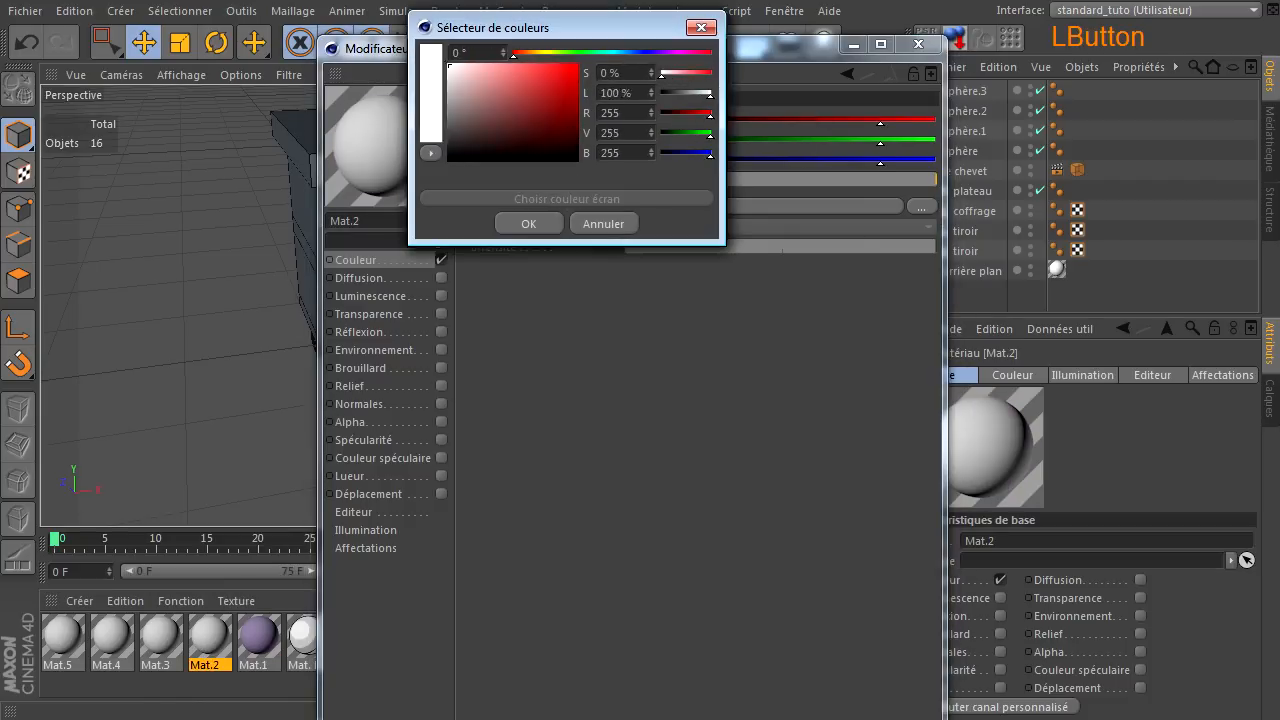
click(257, 637)
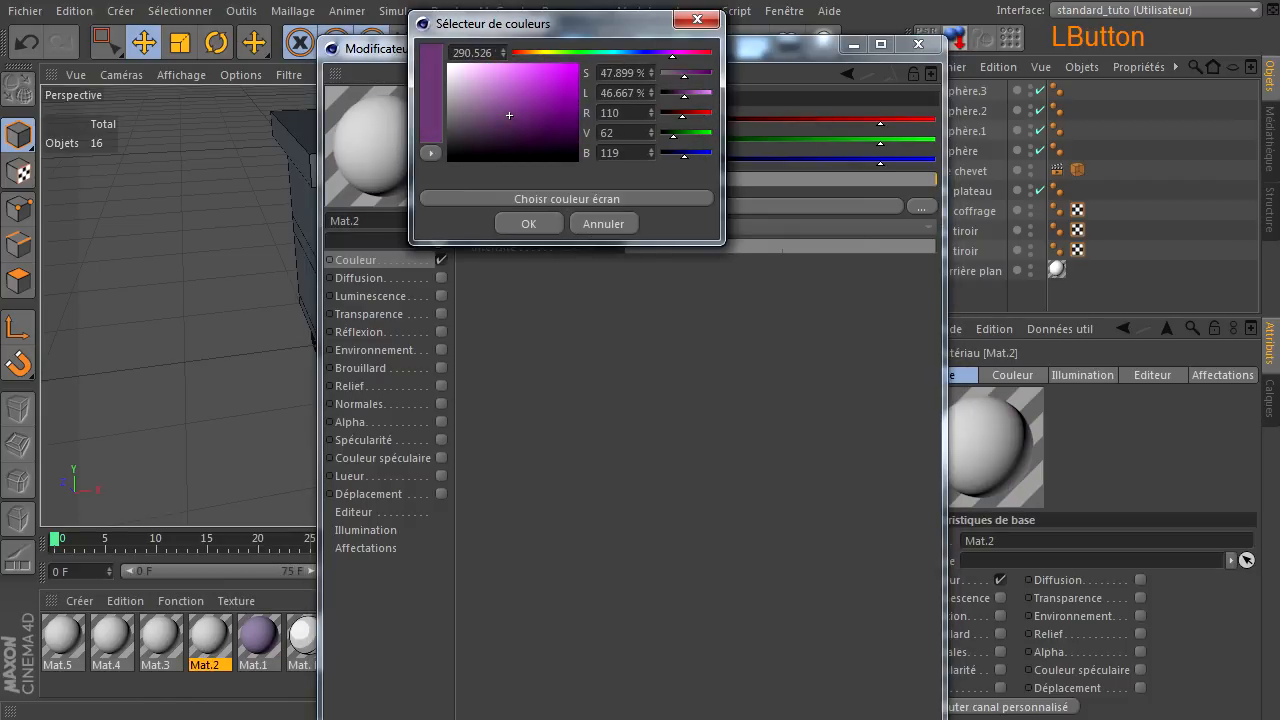
click(527, 223)
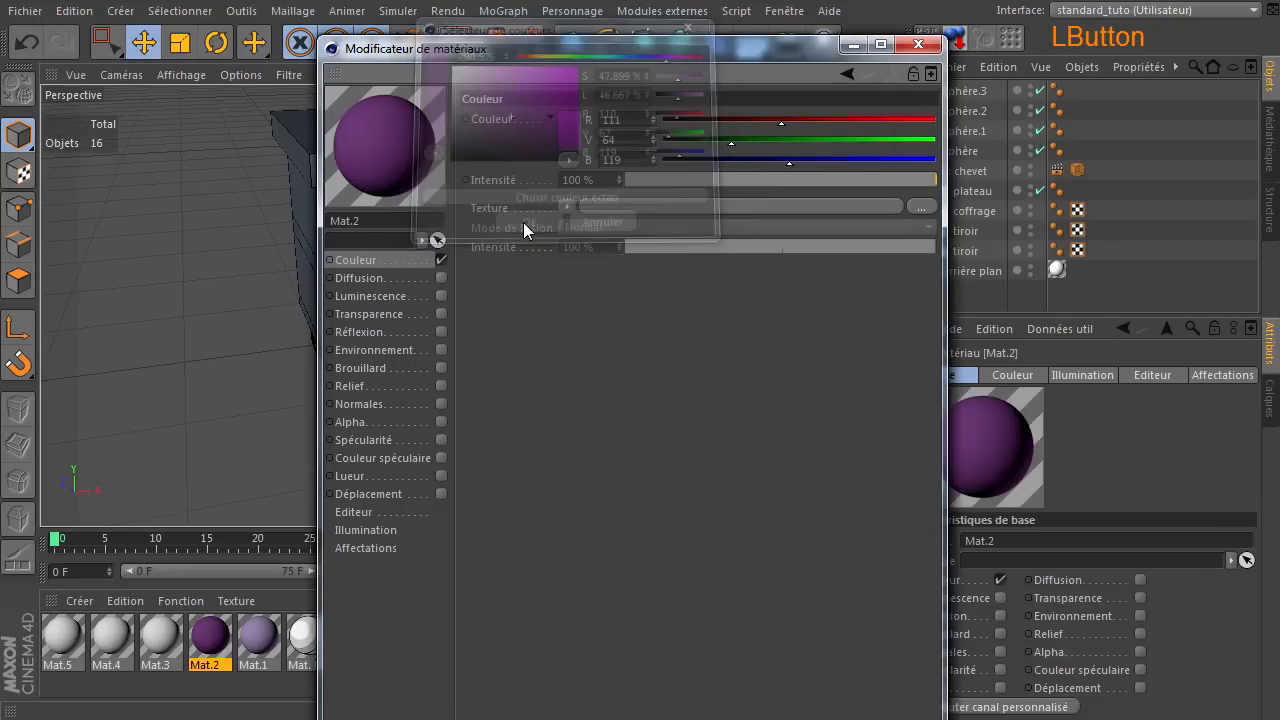
Set Mat.3's colour to a light blue sampled from the screen, about RGB 149, 194, 208
click(160, 637)
click(562, 138)
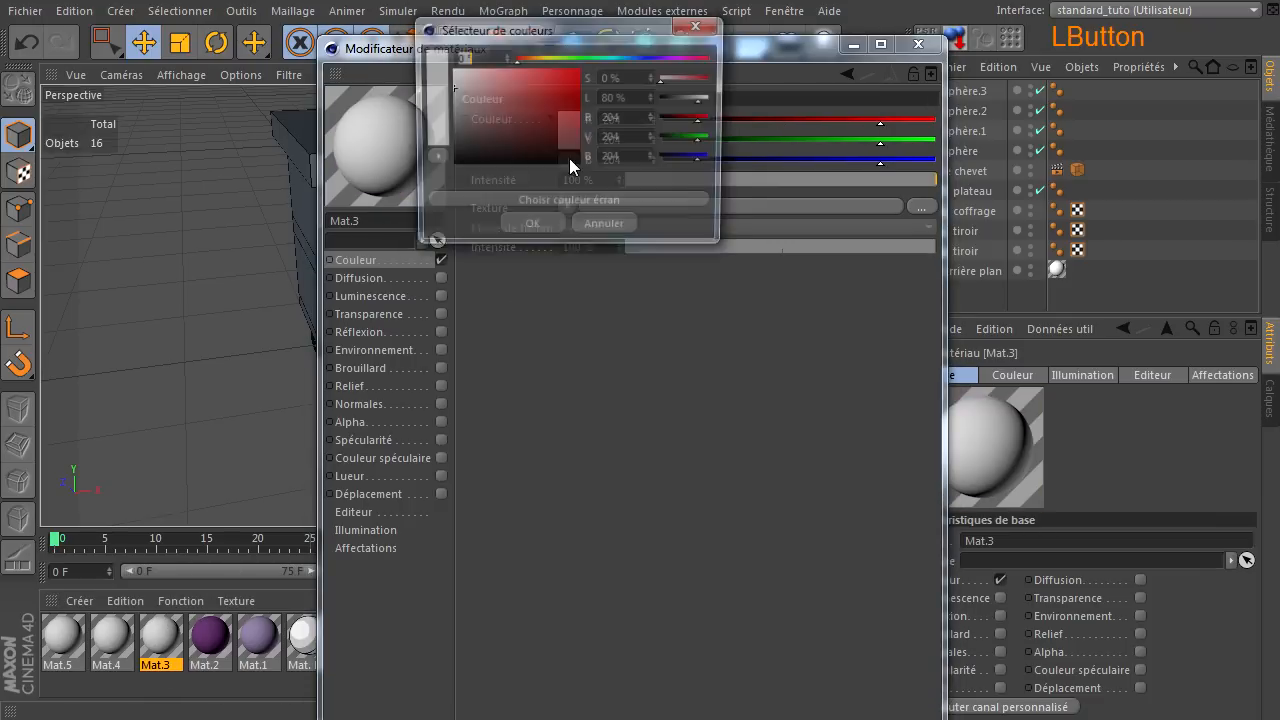
click(559, 203)
click(665, 700)
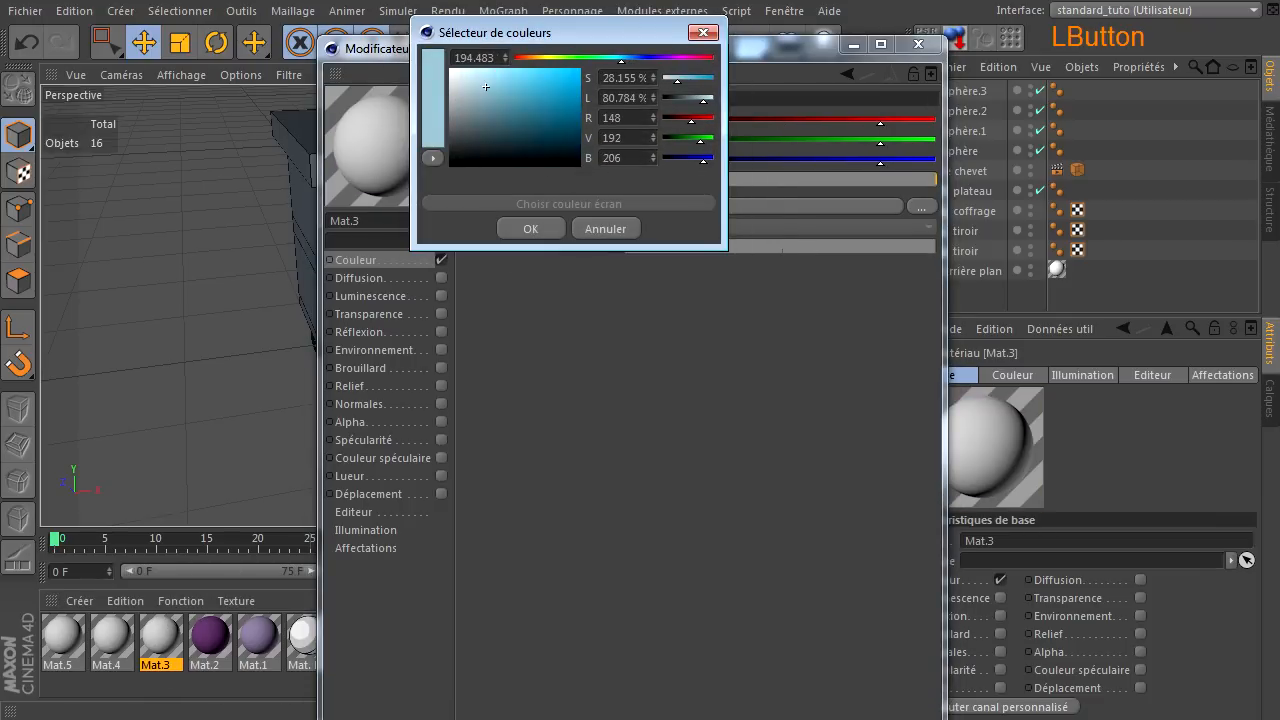
click(532, 231)
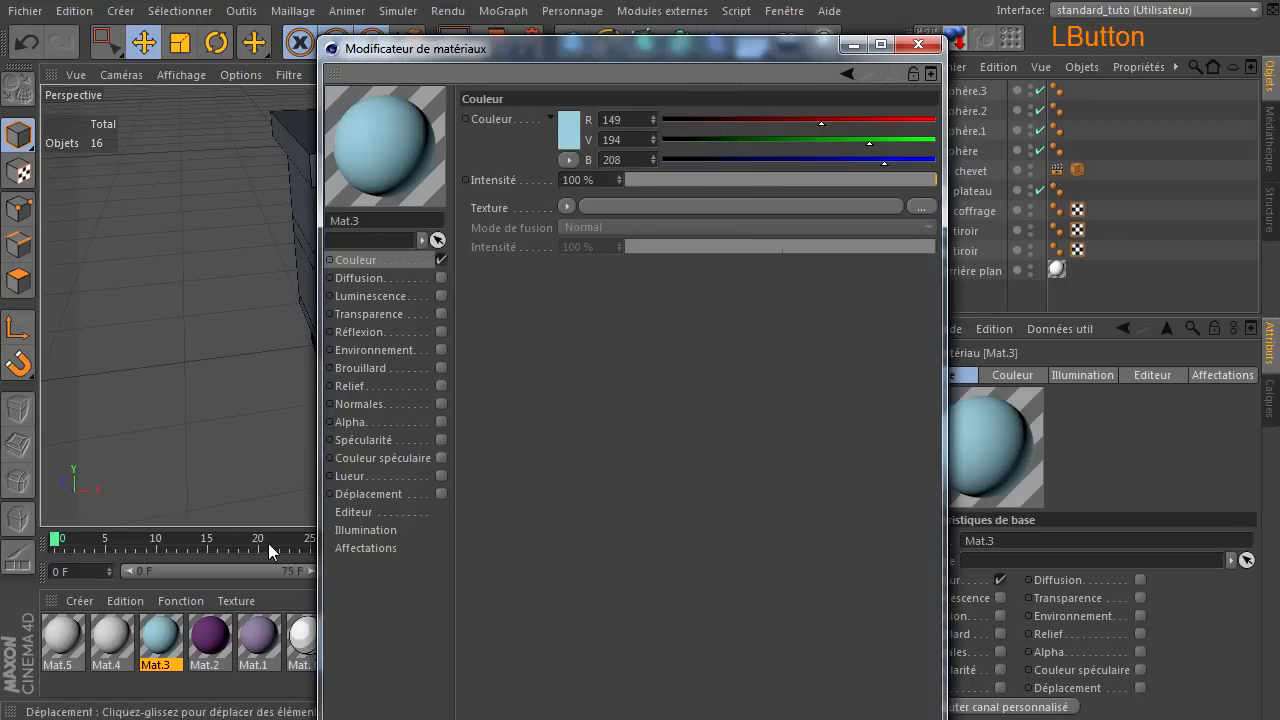
Set Mat.4's colour to a medium blue, RGB 90, 131, 166, and close the material editor
click(115, 630)
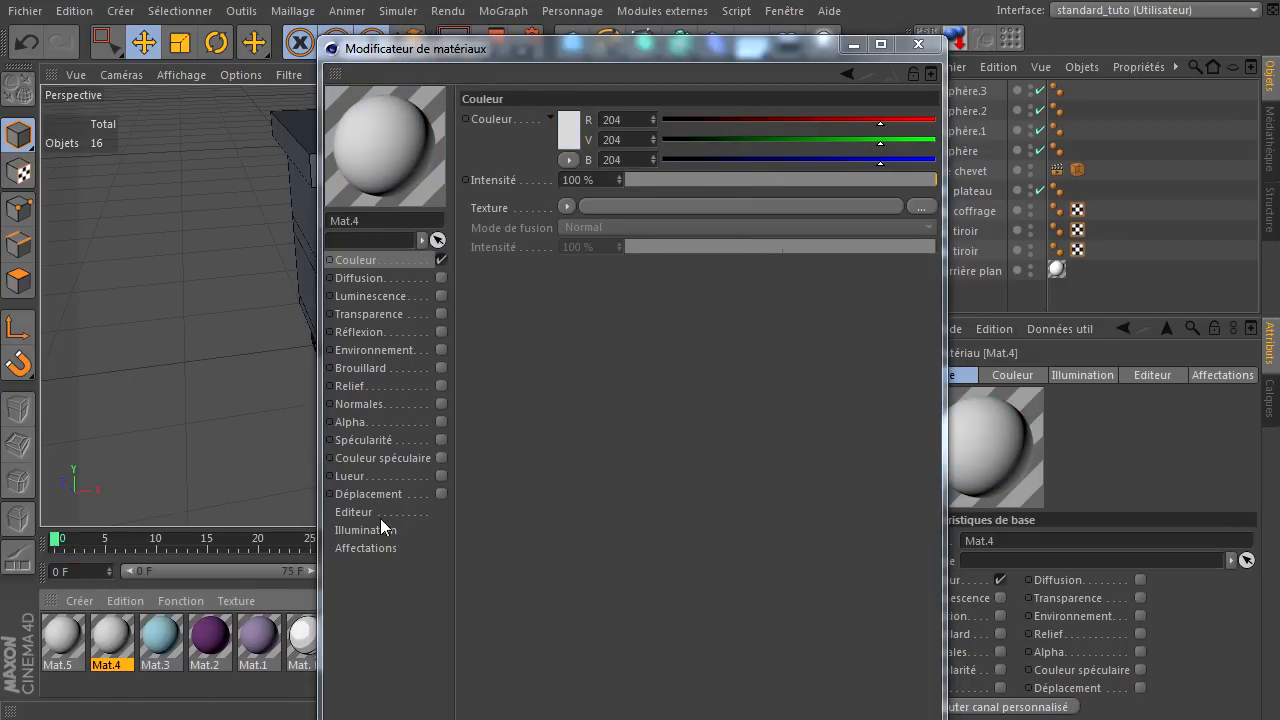
click(566, 130)
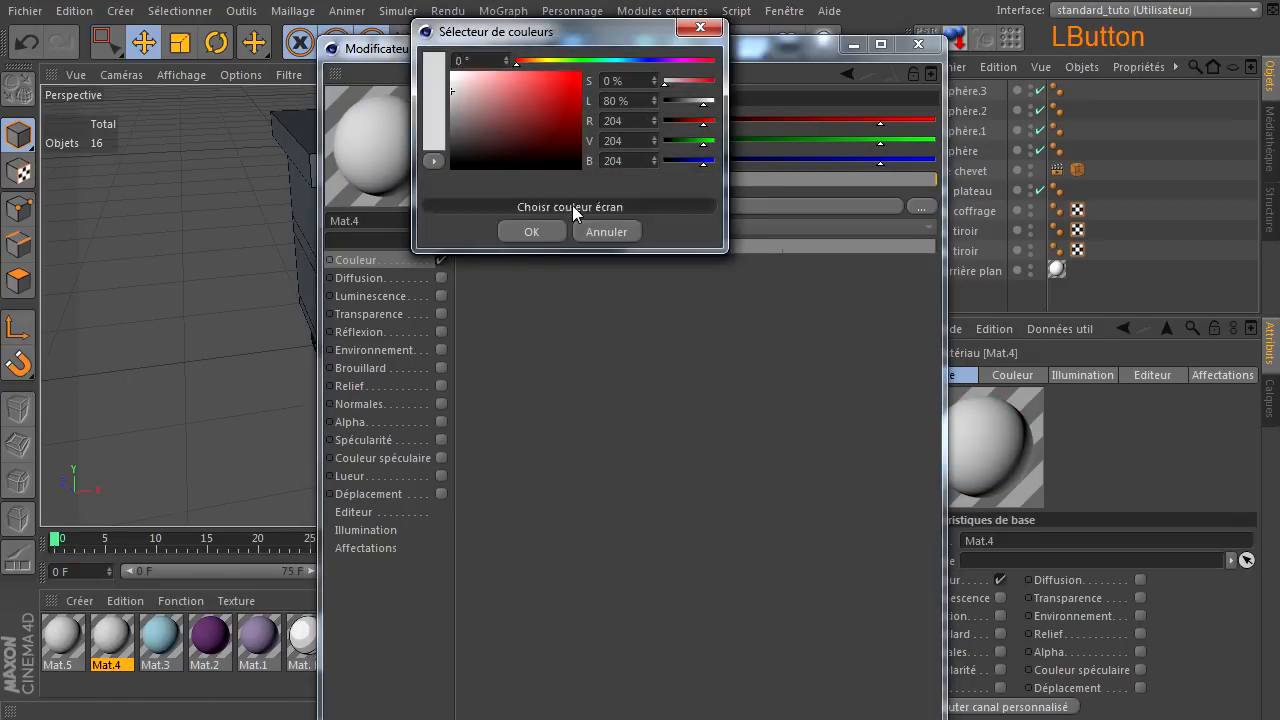
click(478, 104)
click(451, 119)
drag(451, 119, 509, 105)
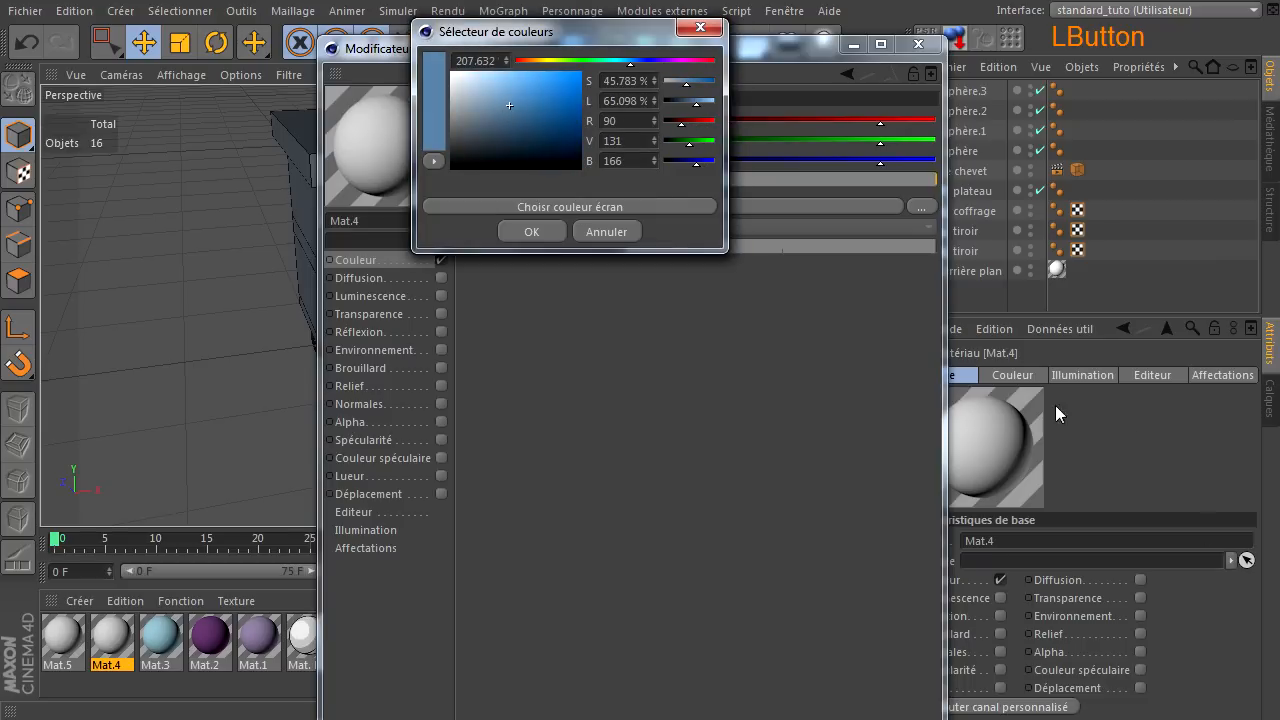
click(536, 233)
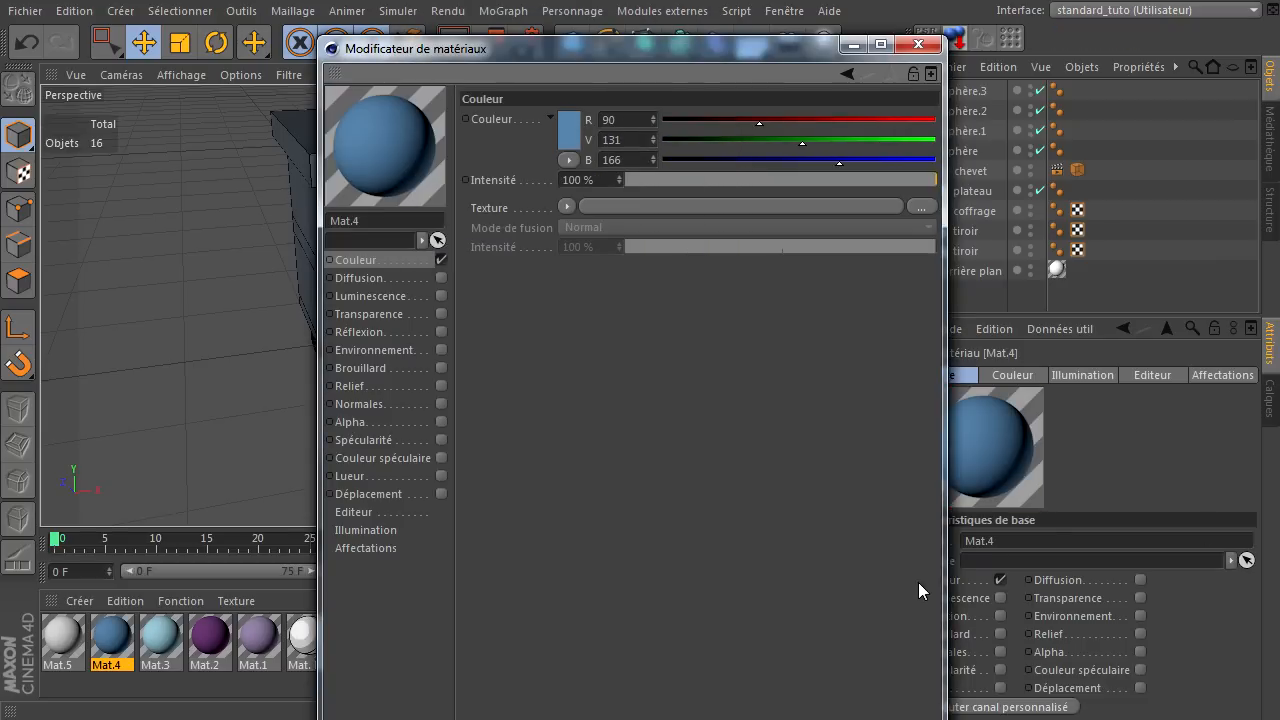
click(919, 46)
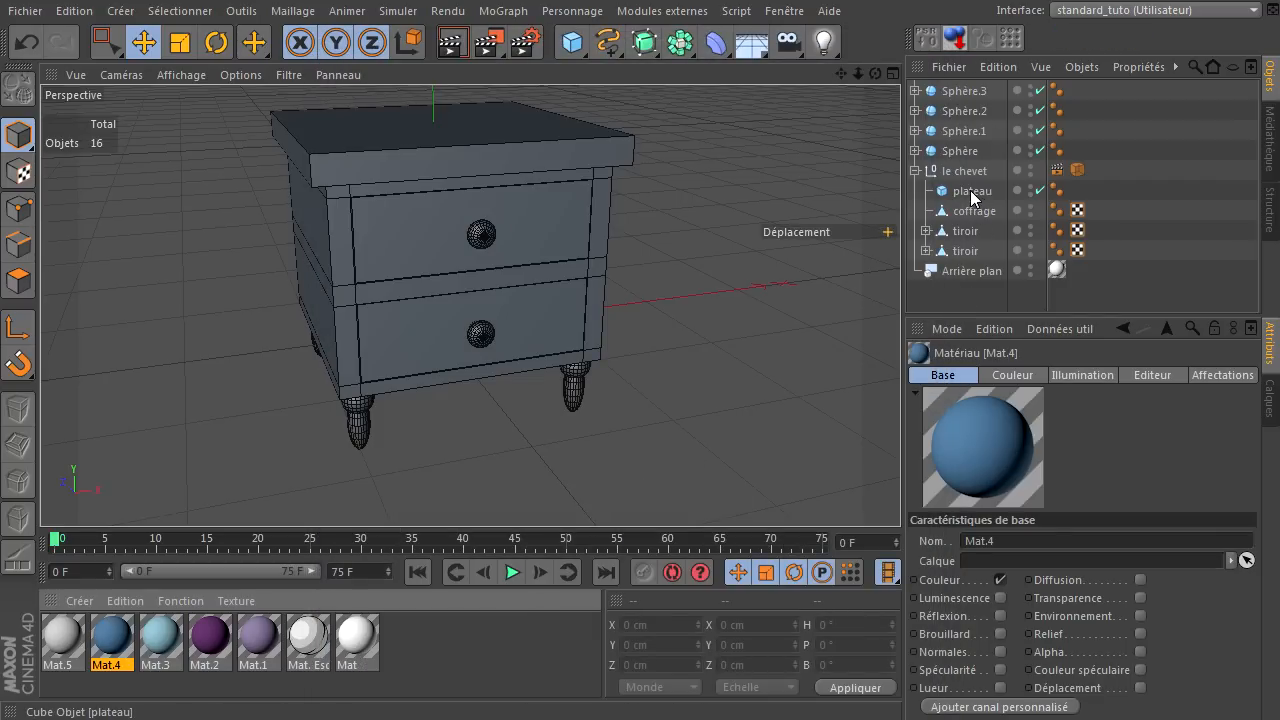
Move the four foot spheres, with their children, into the le chevet group
click(962, 150)
shift+click(962, 92)
drag(962, 92, 968, 175)
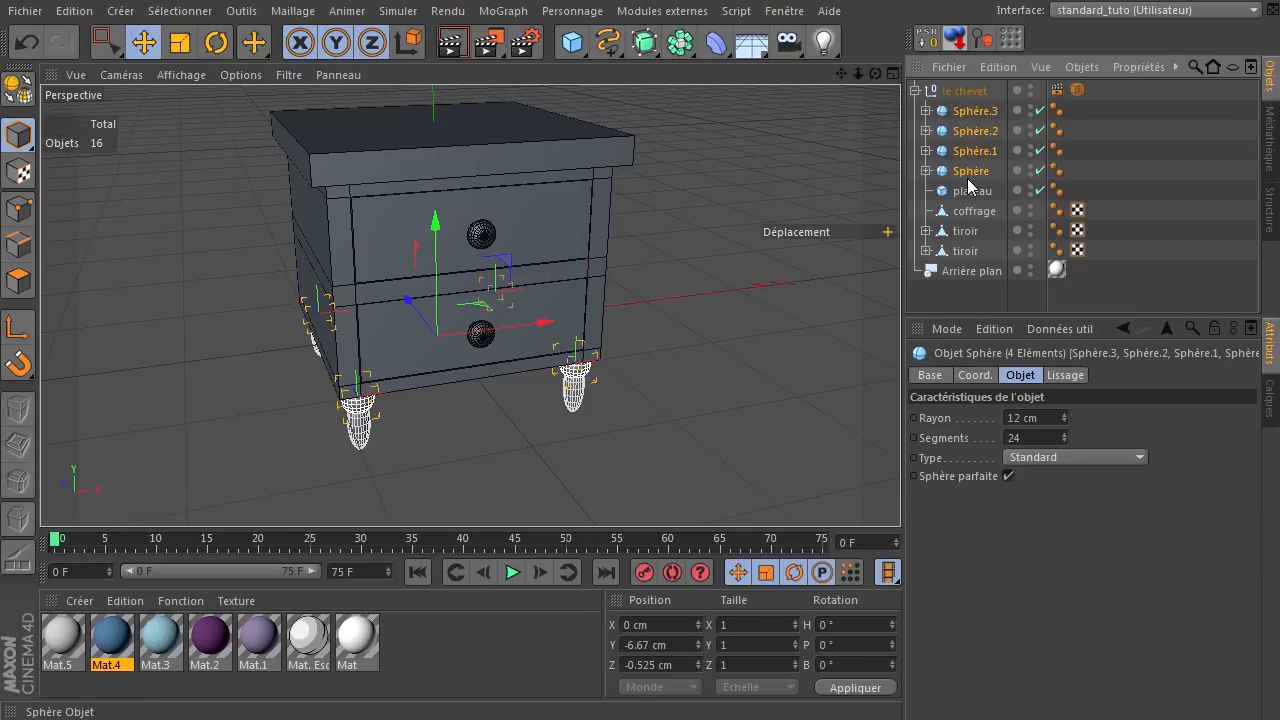
Inspect the line settings of le chevet's sketch style tag and render the perspective view to check the outlines
click(1077, 90)
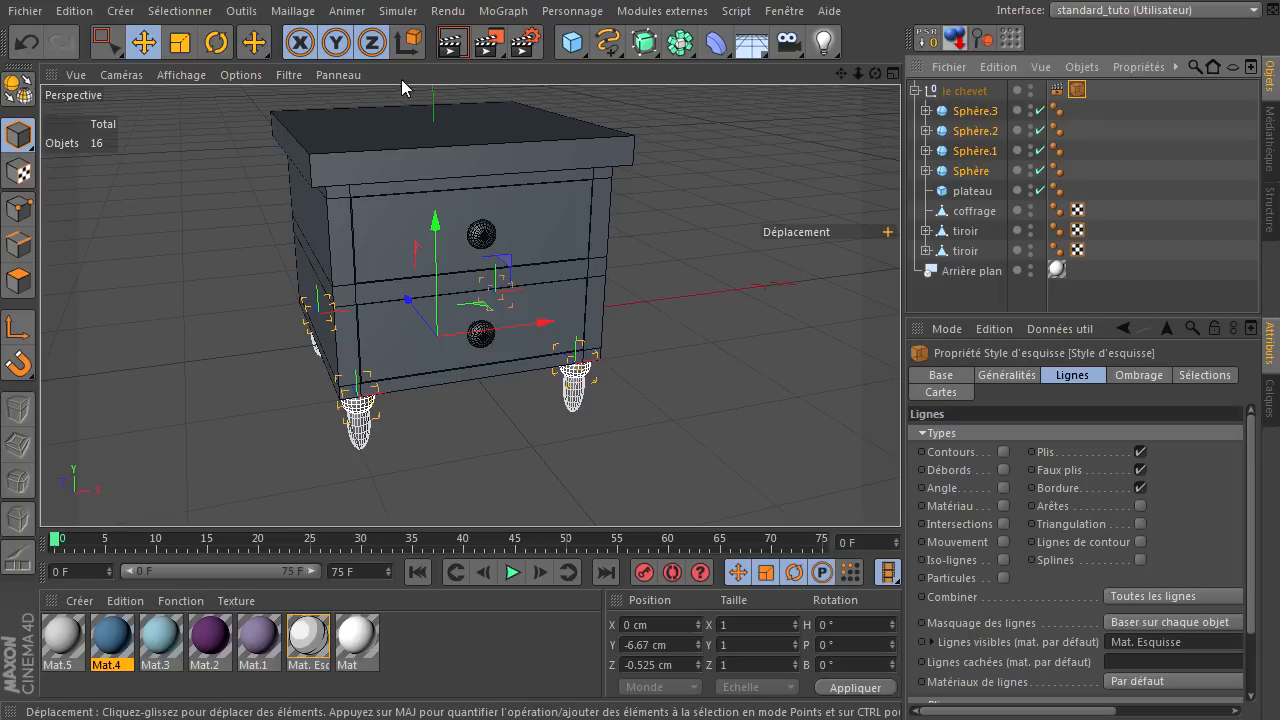
click(452, 42)
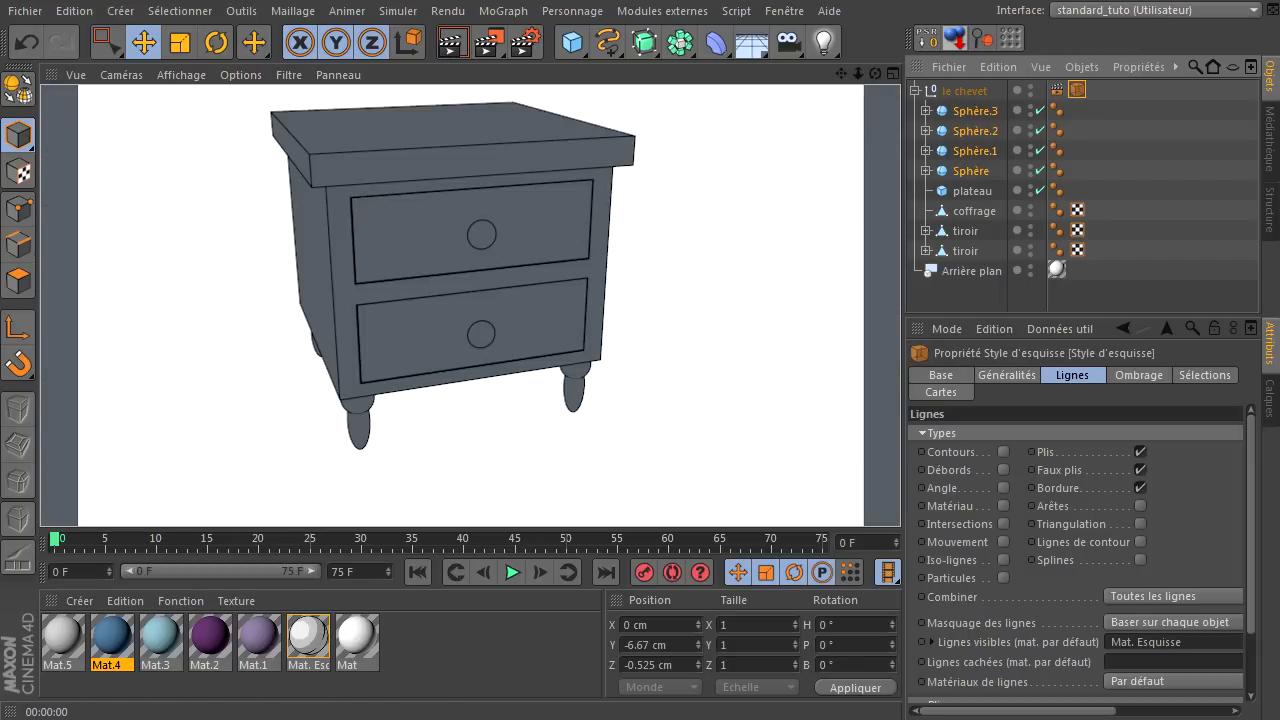
click(1172, 622)
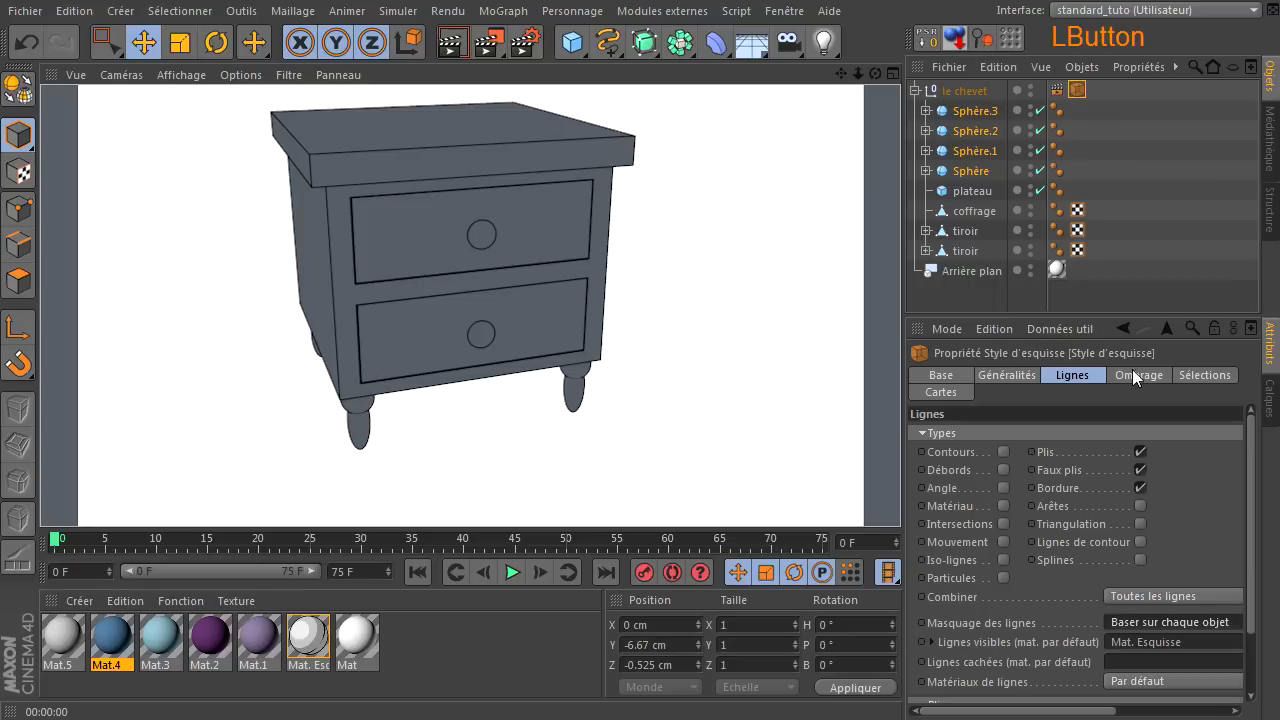
click(459, 639)
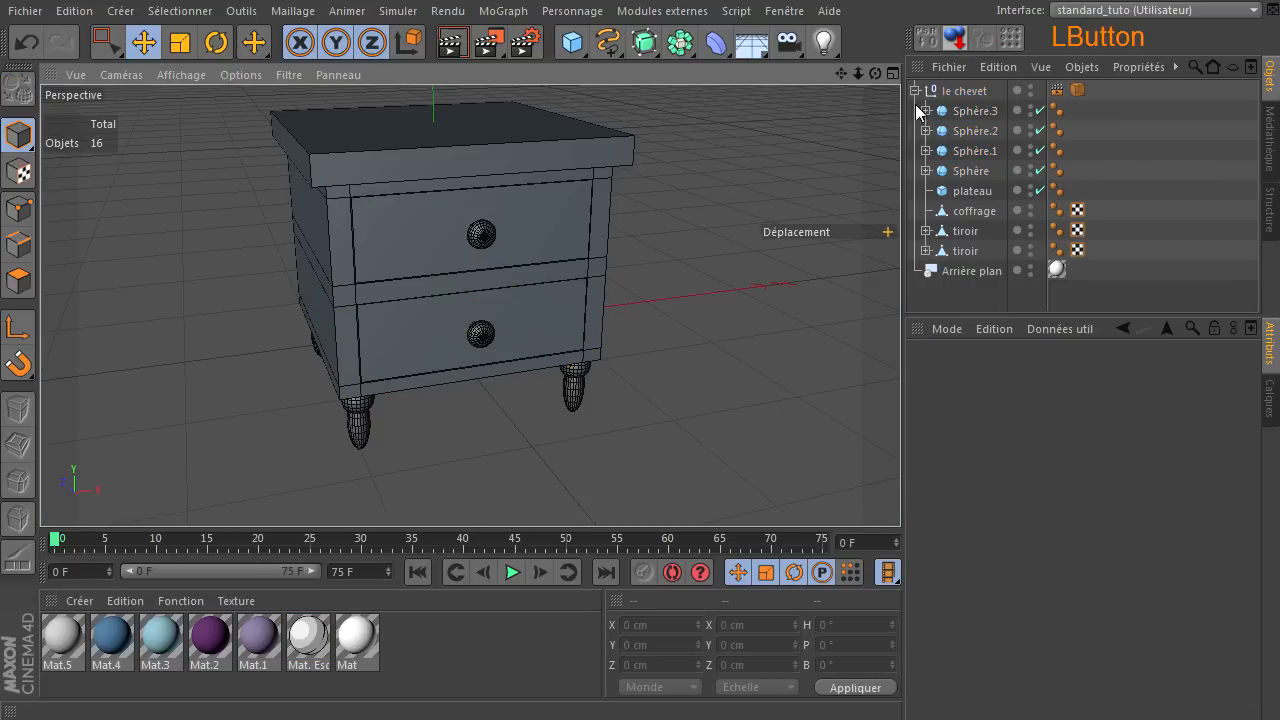
Expand the four foot spheres and both drawers in the object hierarchy and enlarge the list to show every part
click(926, 110)
click(926, 150)
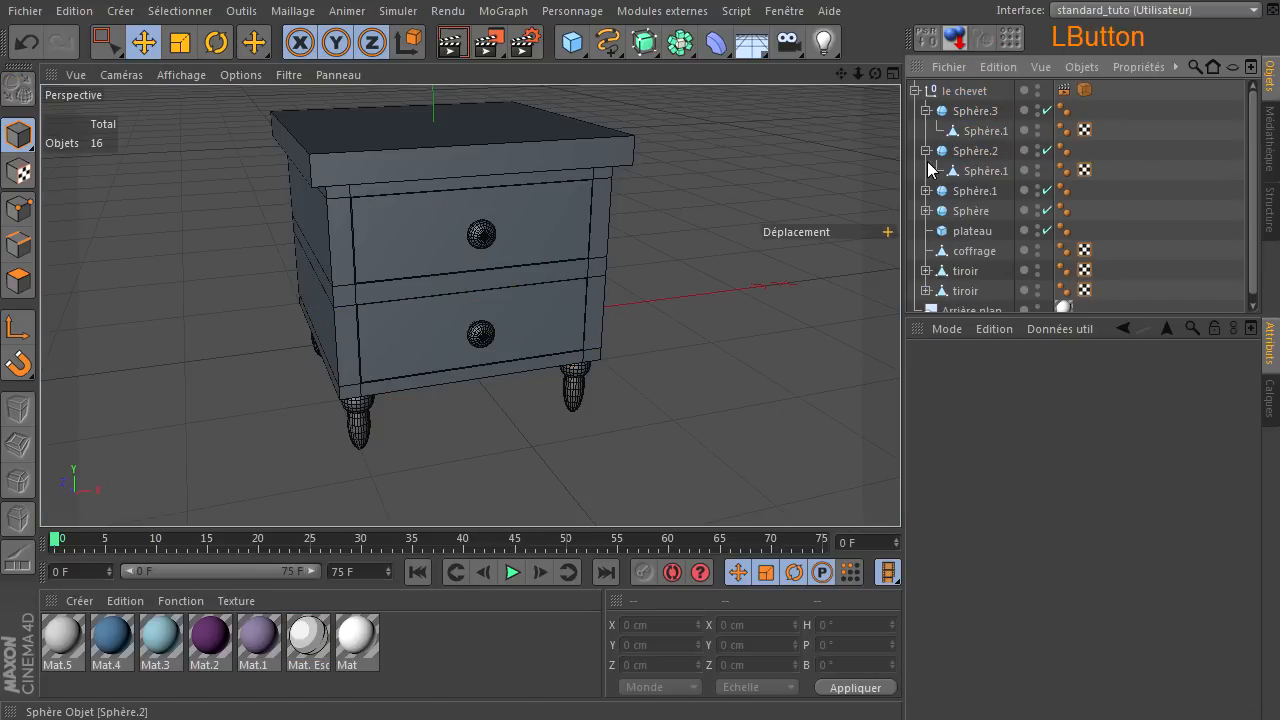
click(926, 190)
click(926, 230)
drag(976, 314, 978, 448)
click(926, 310)
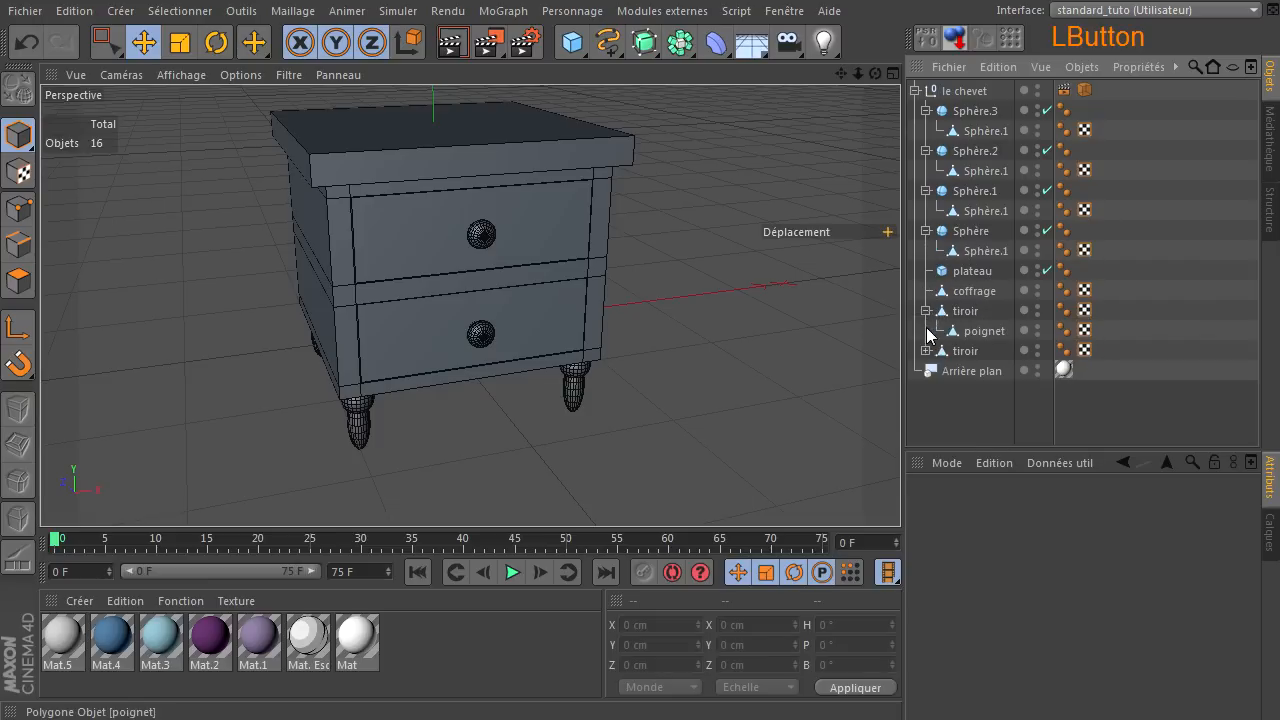
click(926, 351)
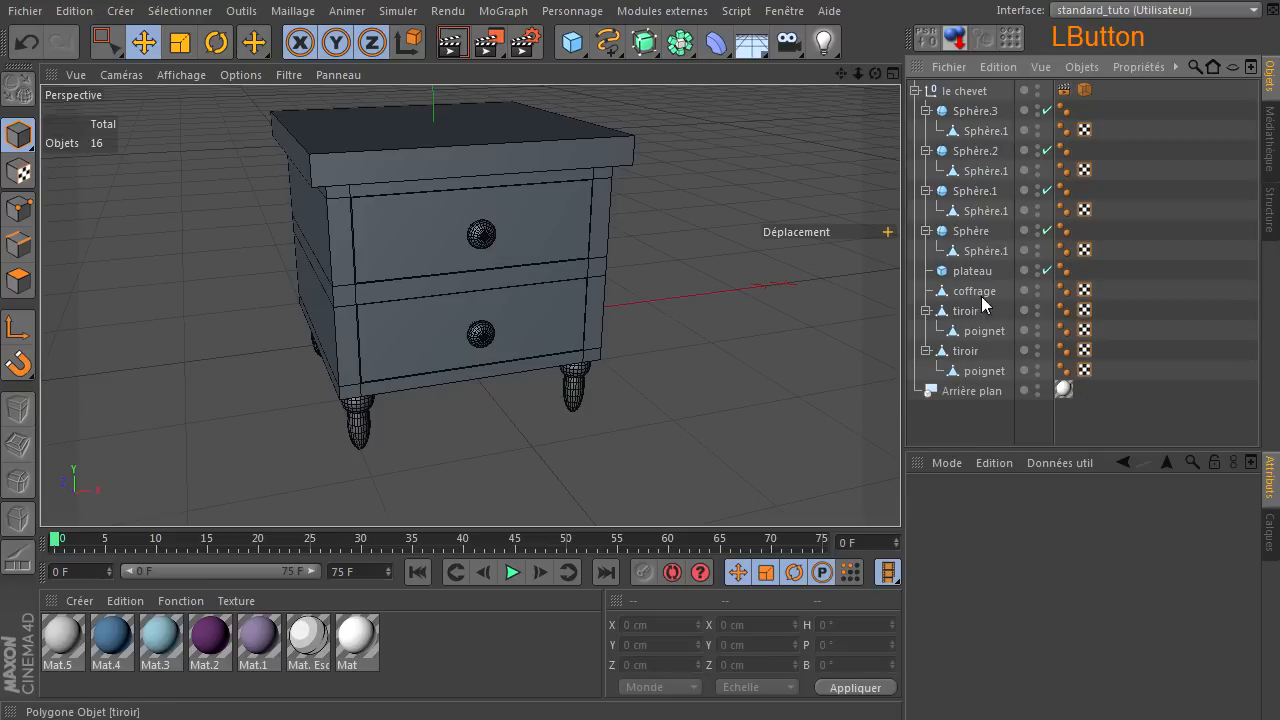
Apply the dark purple Mat.2 to the coffrage and the mauve Mat.1 to the plateau
click(205, 652)
drag(210, 648, 966, 292)
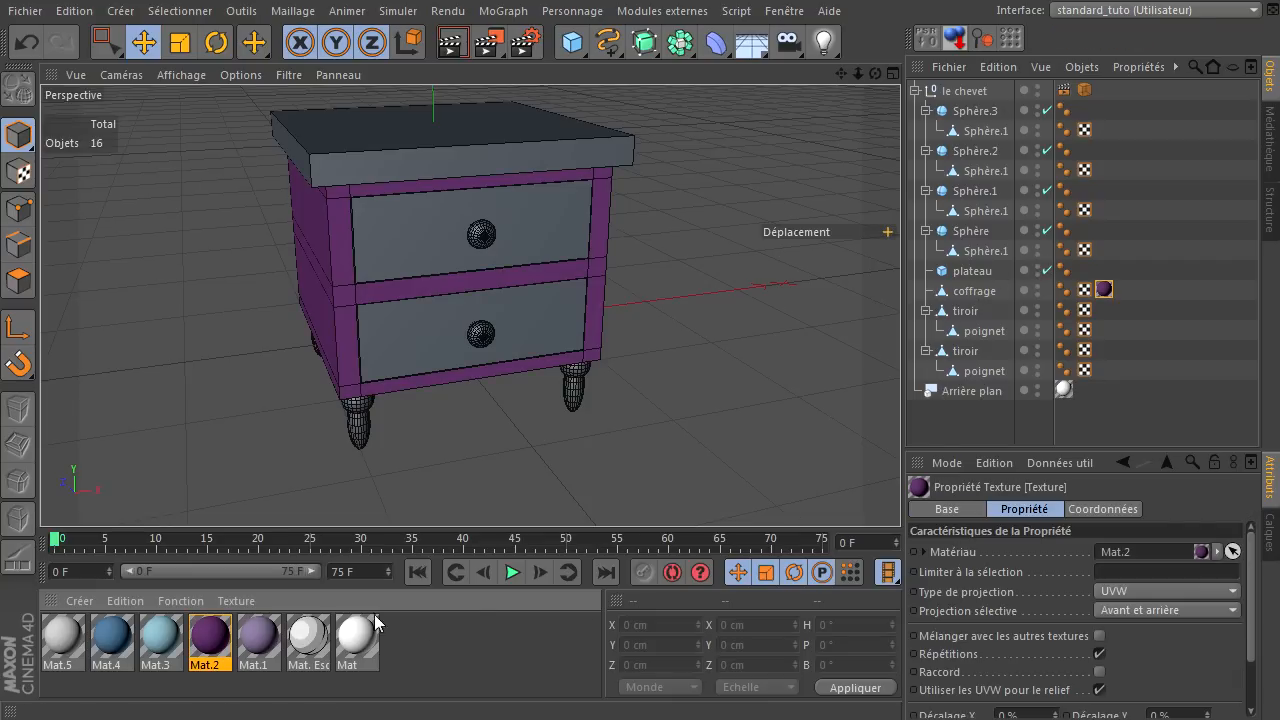
click(257, 646)
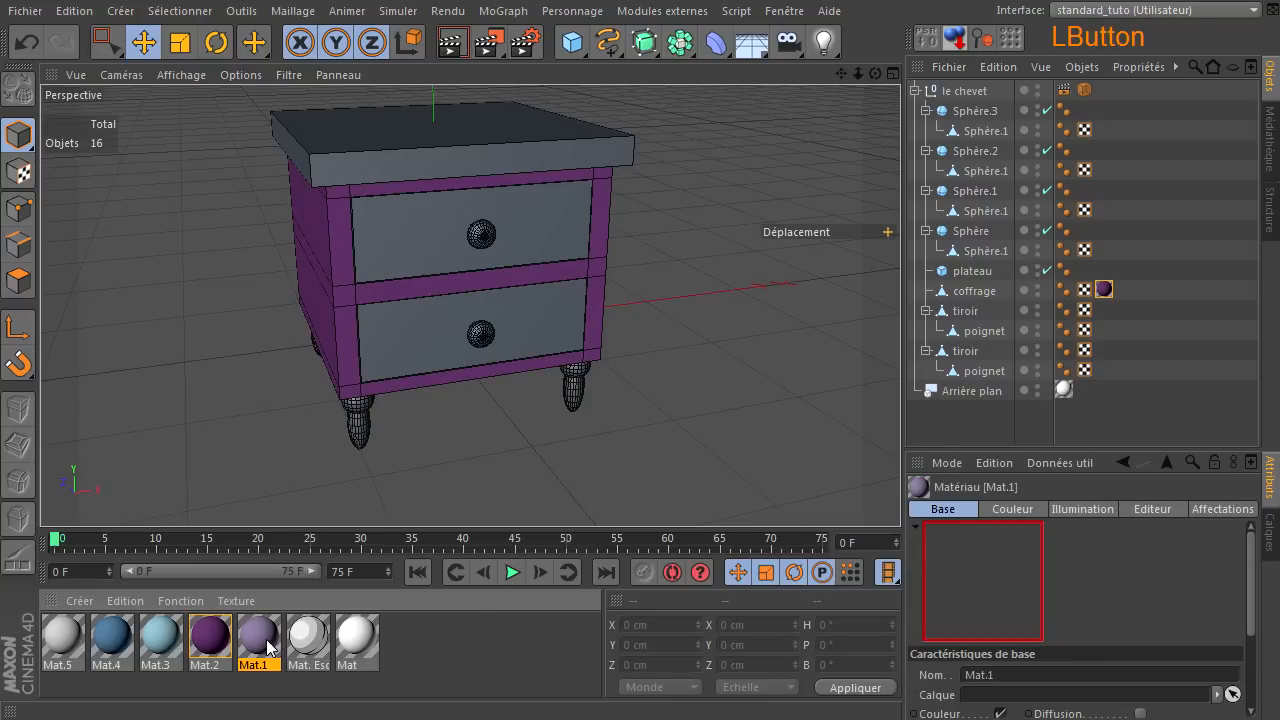
drag(1056, 340, 988, 274)
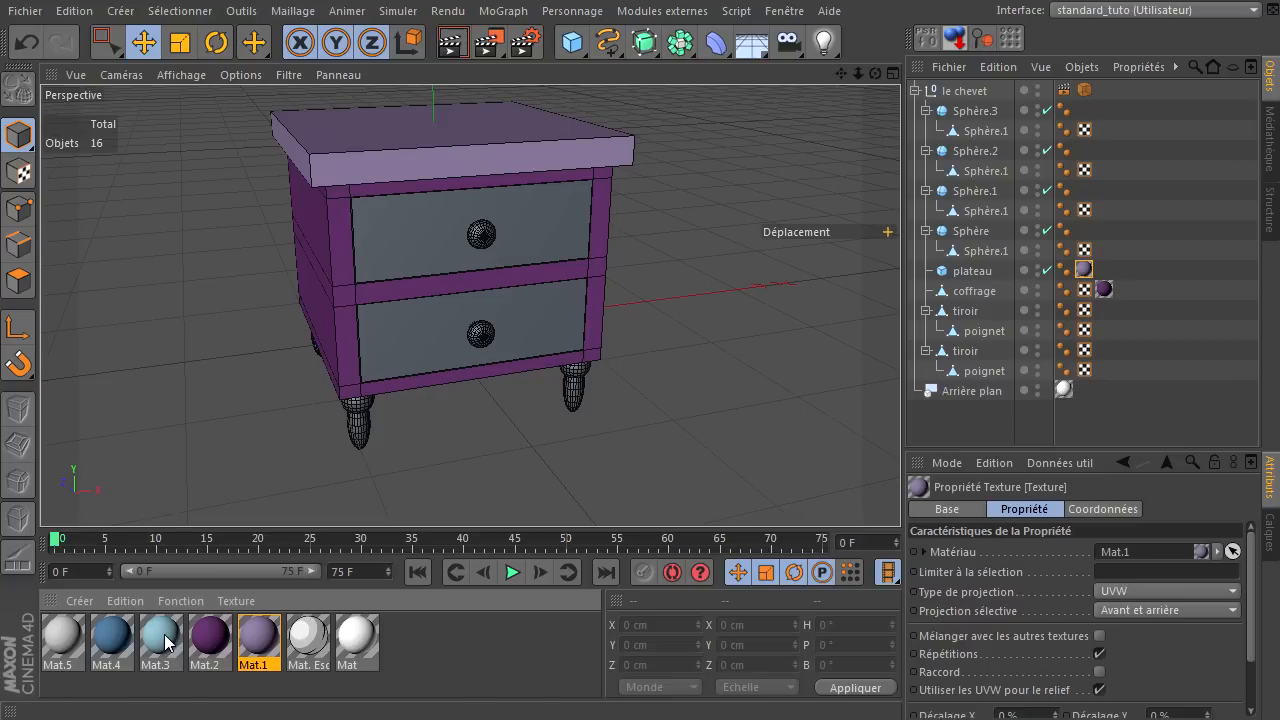
Apply the light blue Mat.3 material to both tiroir objects
drag(165, 636, 827, 479)
drag(995, 322, 968, 312)
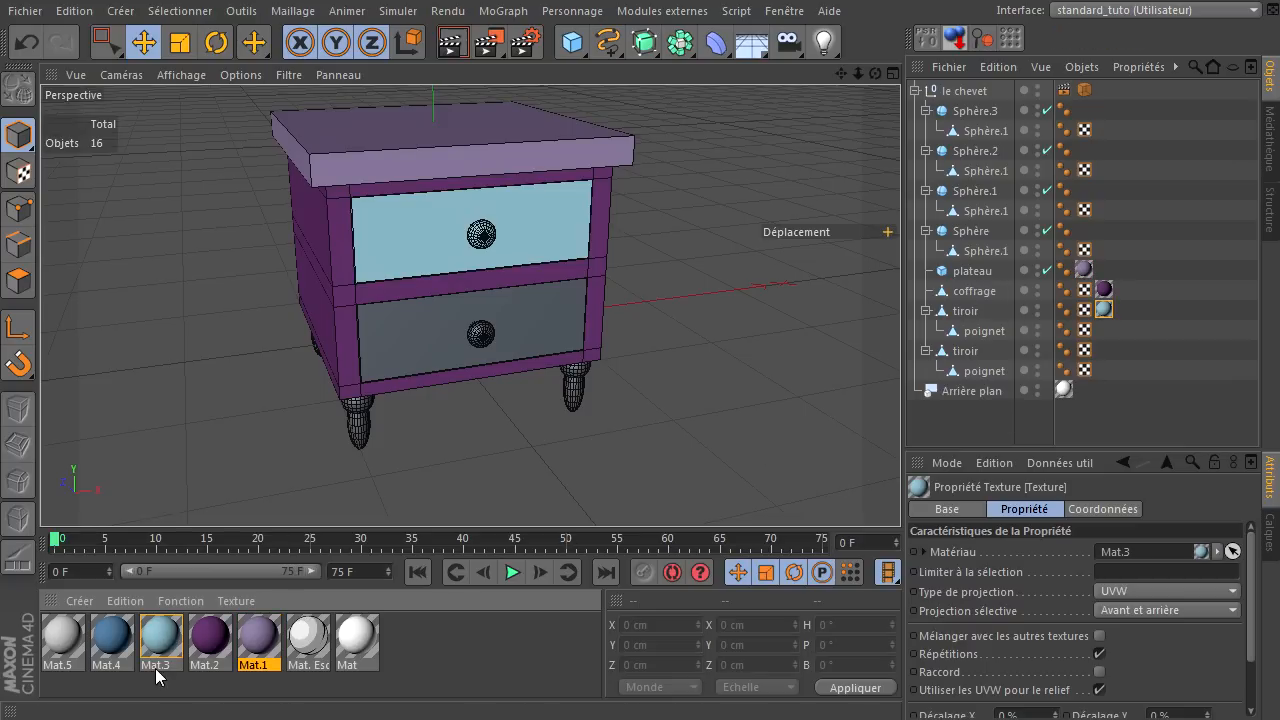
drag(893, 408, 964, 352)
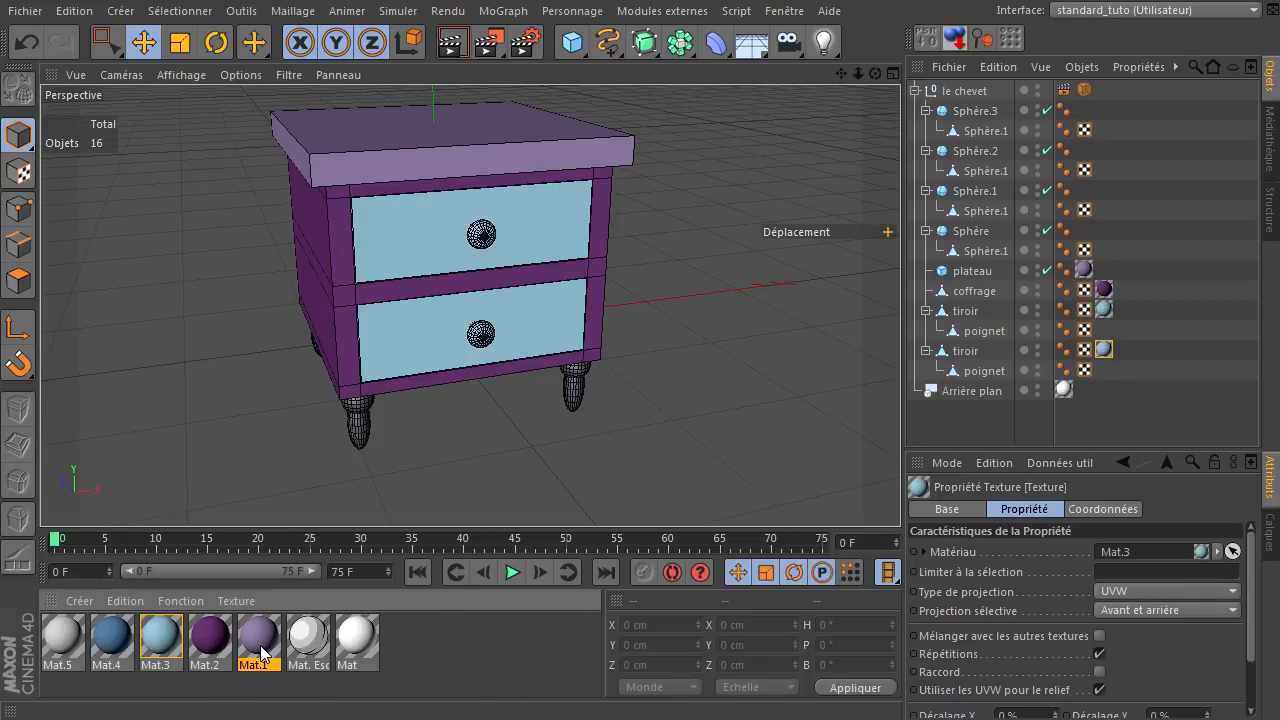
Apply the mauve Mat.1 material to the poignet knobs of both drawers
click(1022, 435)
drag(1000, 378, 1000, 374)
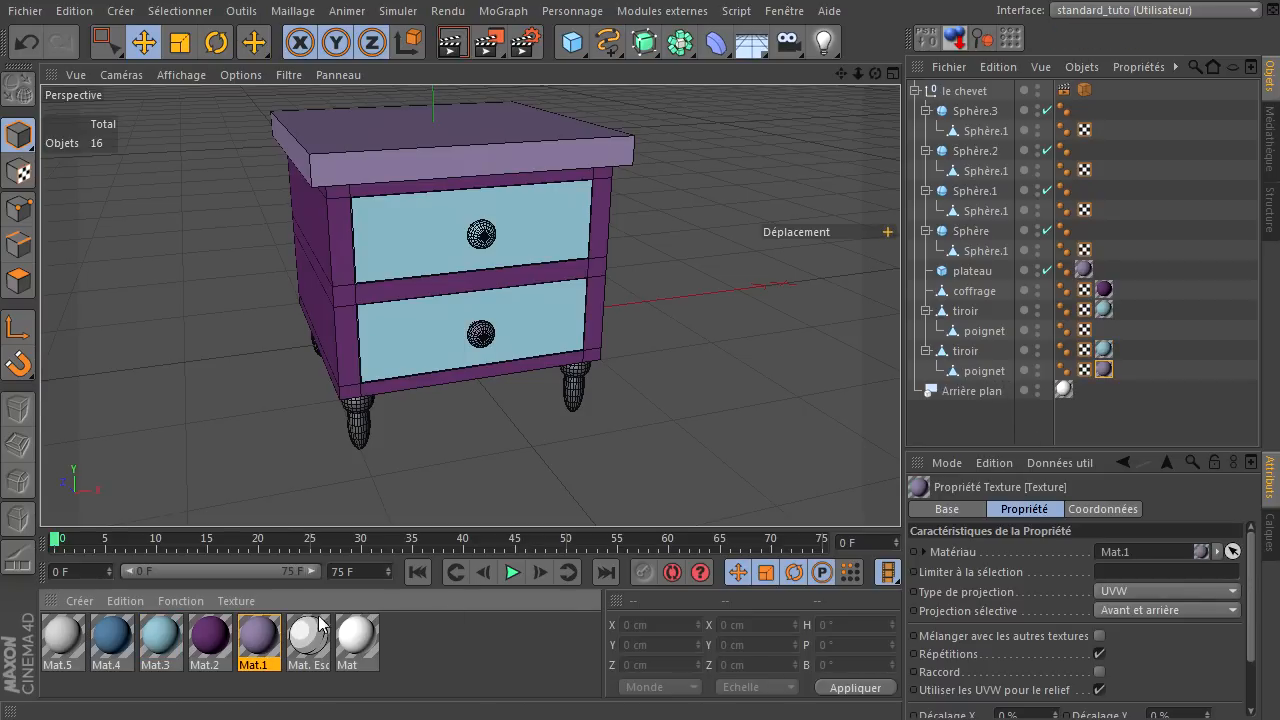
drag(255, 645, 935, 388)
drag(975, 335, 975, 332)
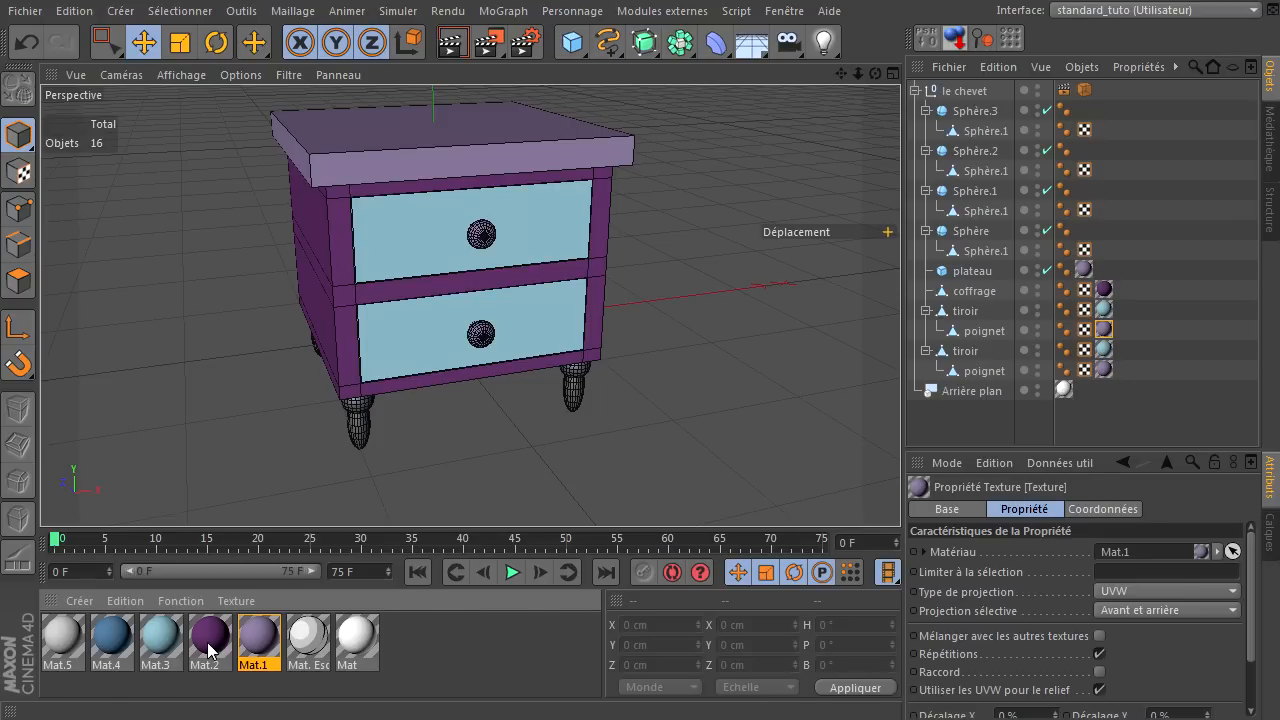
Apply the dark purple Mat.2 material to the four parent spheres of the feet
drag(210, 650, 975, 110)
drag(212, 648, 975, 152)
drag(222, 645, 993, 247)
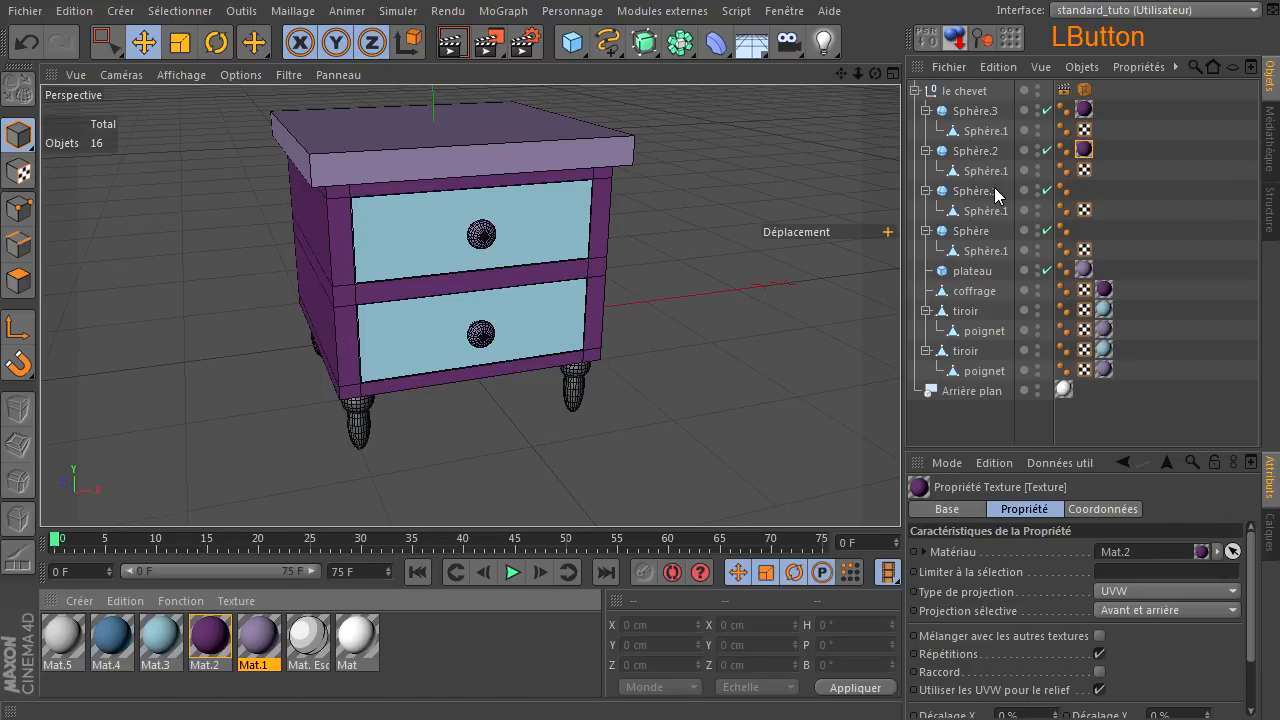
drag(994, 193, 992, 188)
drag(222, 650, 950, 232)
Apply the blue Mat.4 material to the four child Sphère.1 objects that form the lower parts of the feet
click(110, 645)
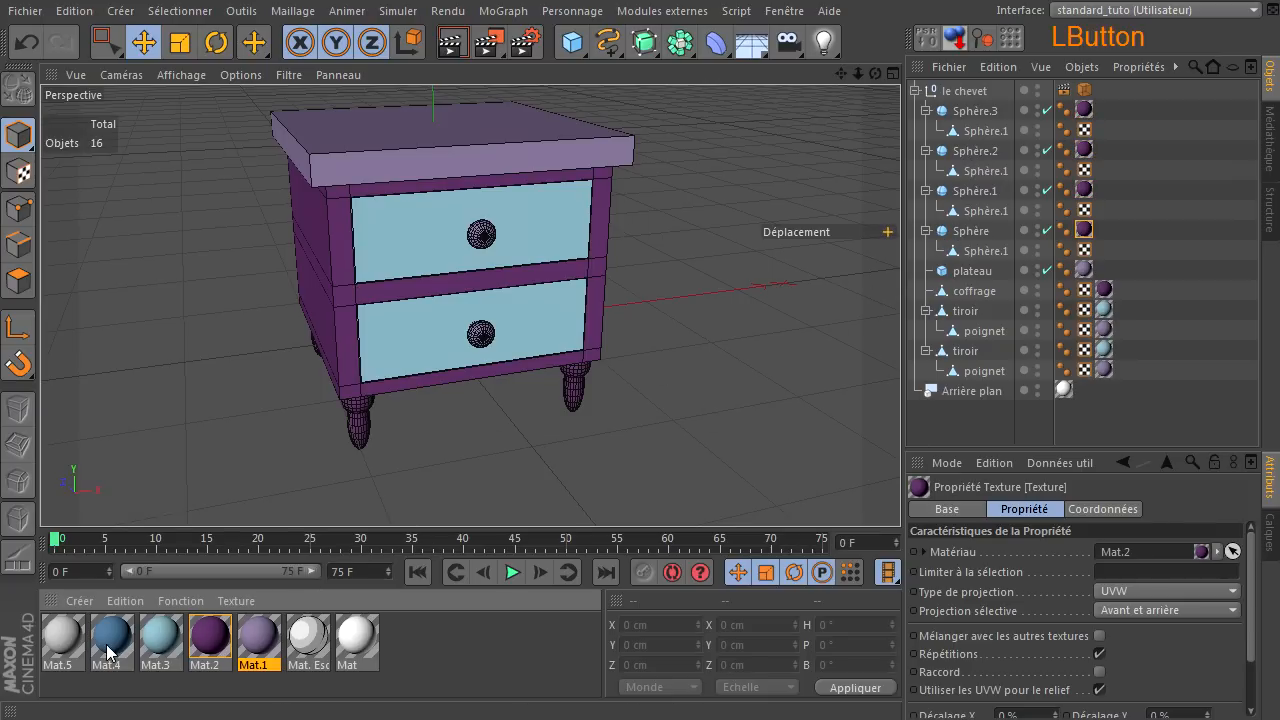
drag(110, 652, 1135, 298)
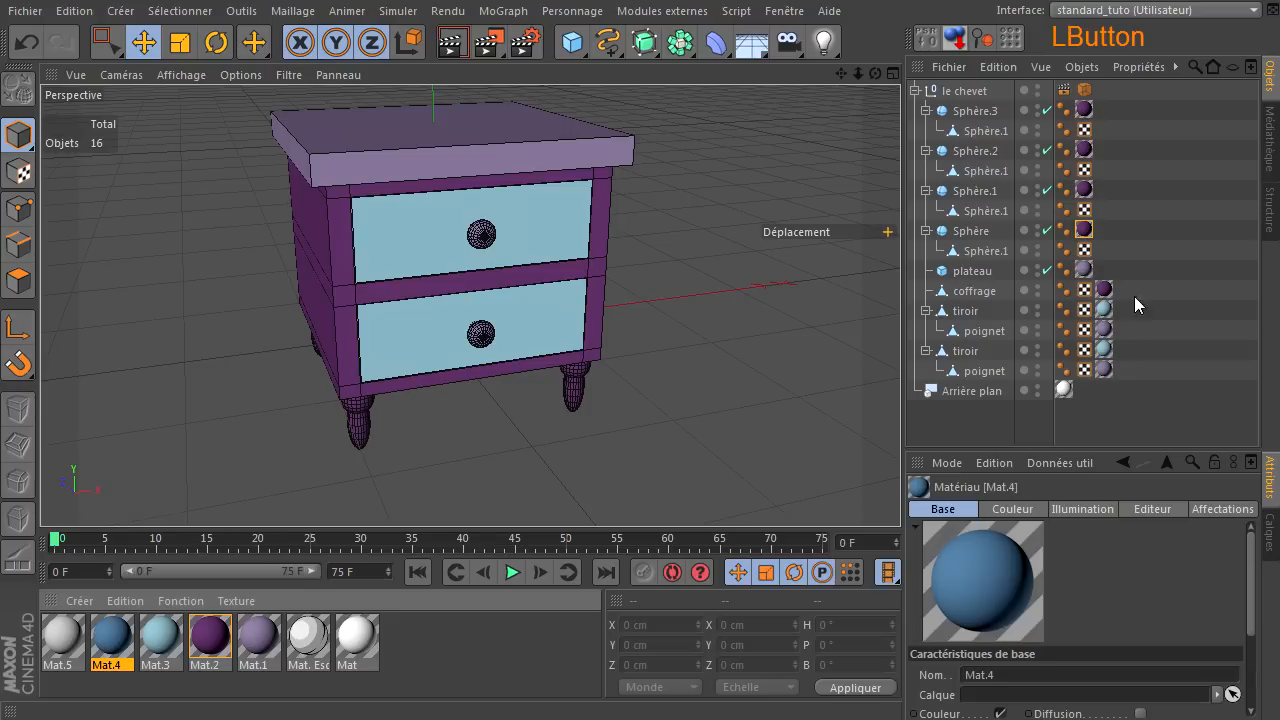
drag(998, 252, 998, 252)
drag(743, 428, 945, 258)
drag(983, 220, 976, 137)
click(106, 645)
click(118, 648)
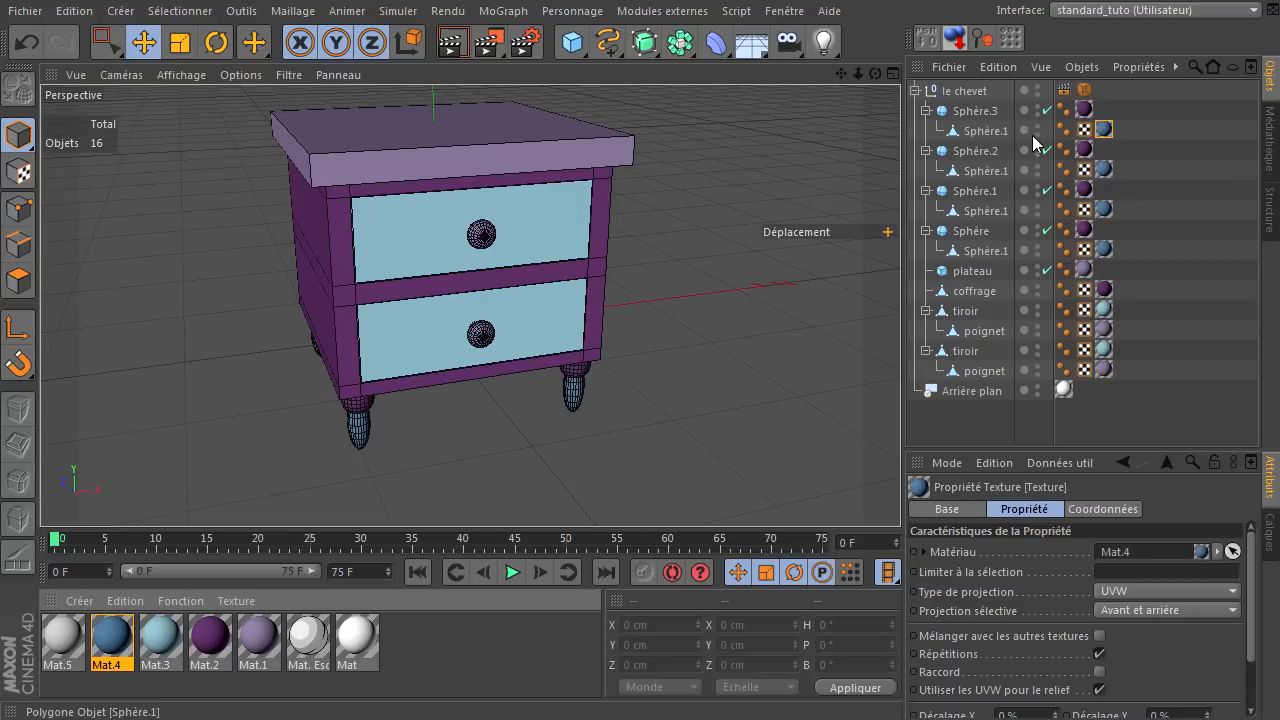
Collapse the tiroir and Sphère hierarchies inside the le chevet group and clear the selection
click(926, 350)
click(926, 310)
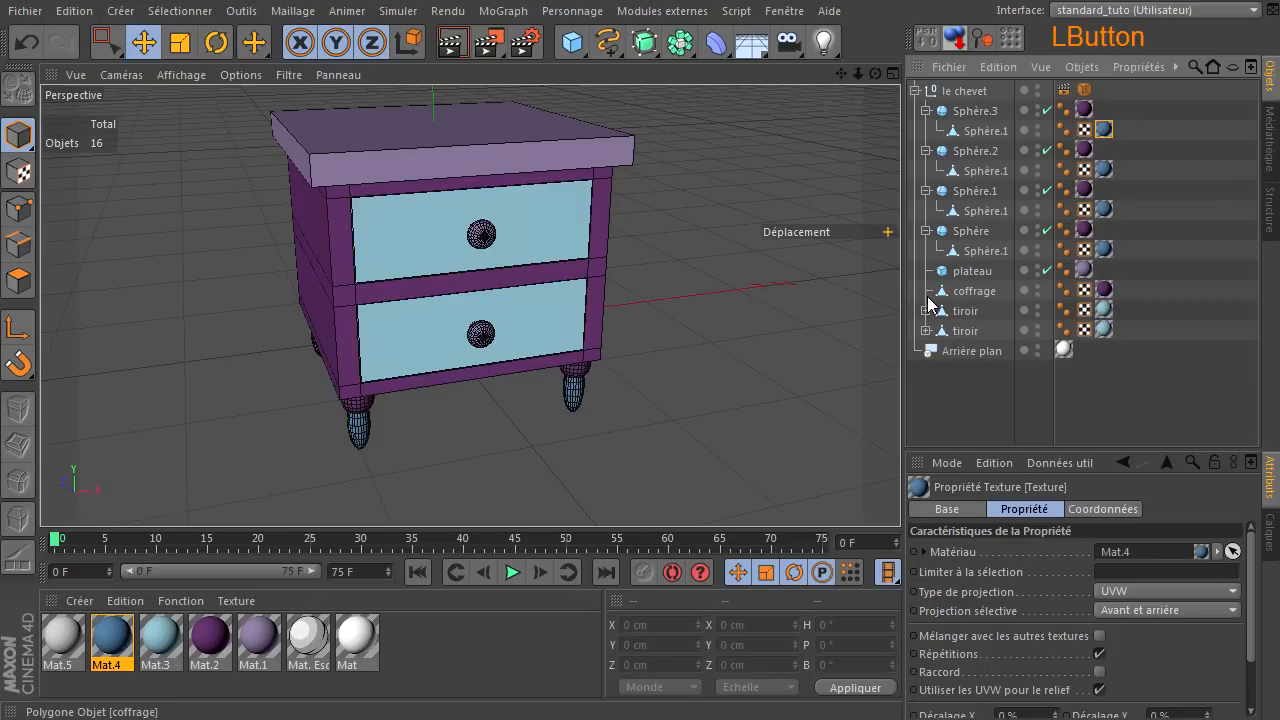
click(926, 230)
click(926, 190)
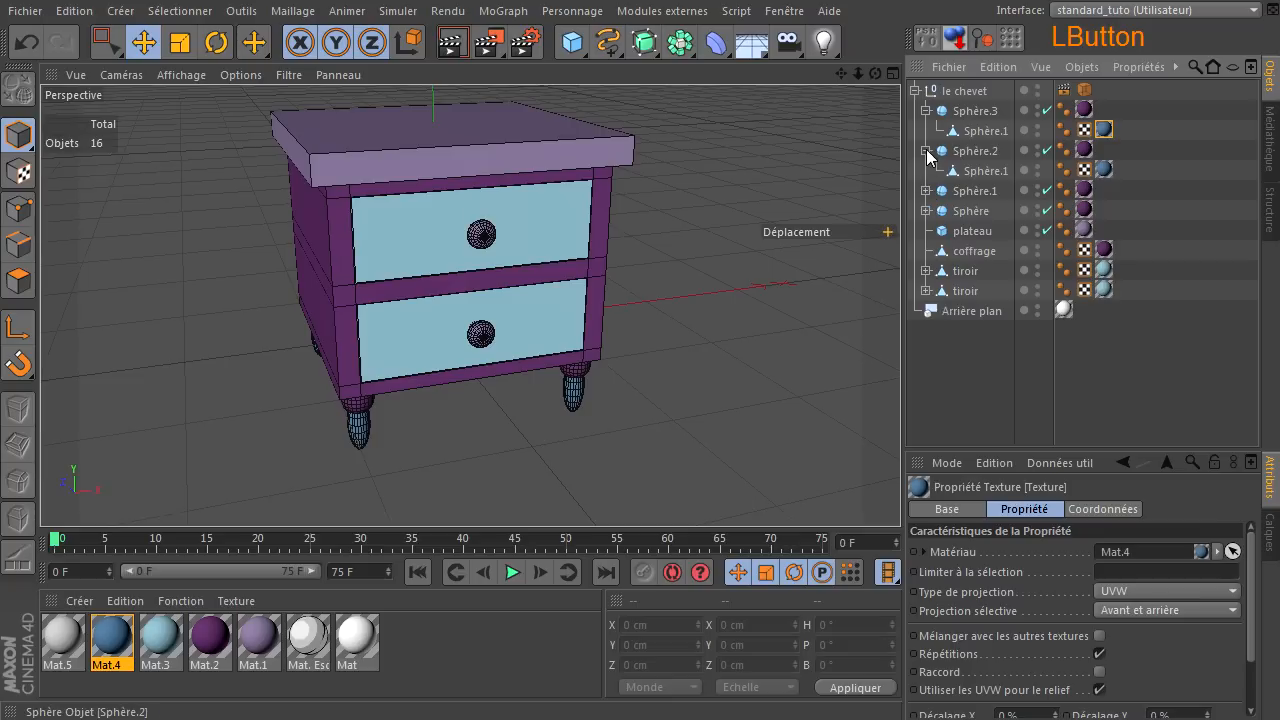
click(926, 150)
click(926, 110)
click(954, 365)
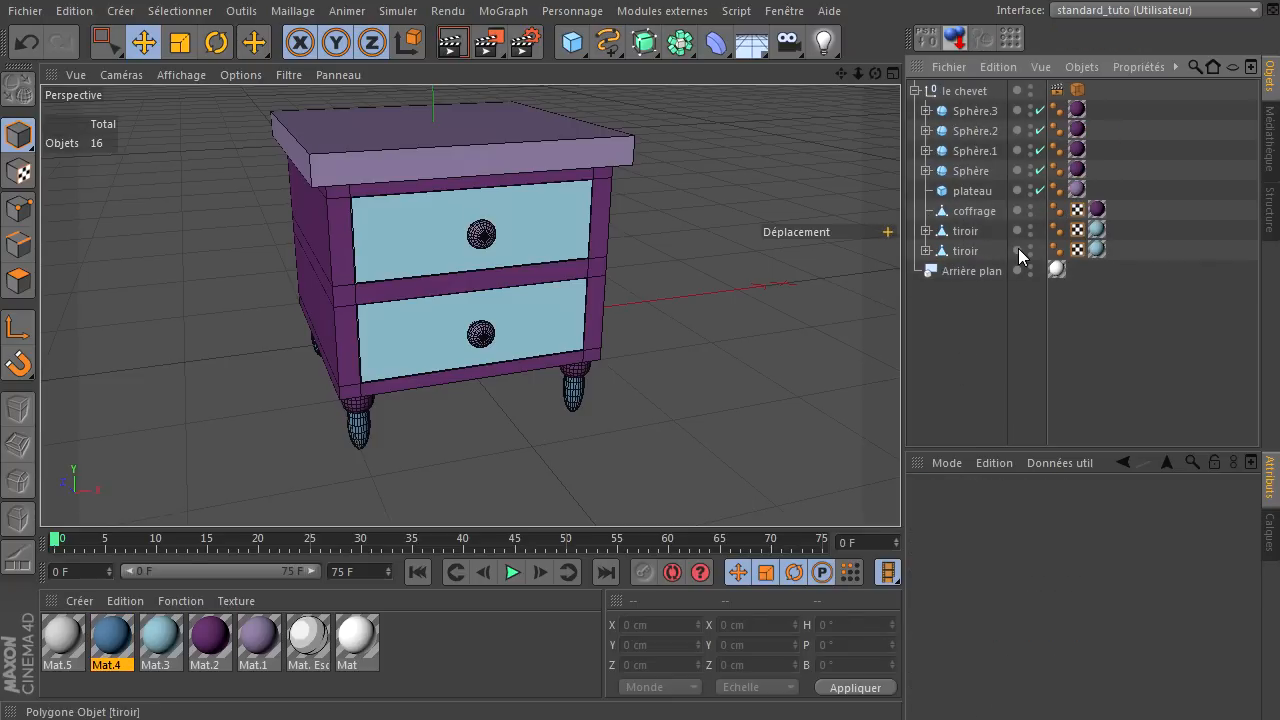
Compare the coloured bedside table with the cartoon reference image and render the perspective view as a preview
drag(875, 74, 900, 490)
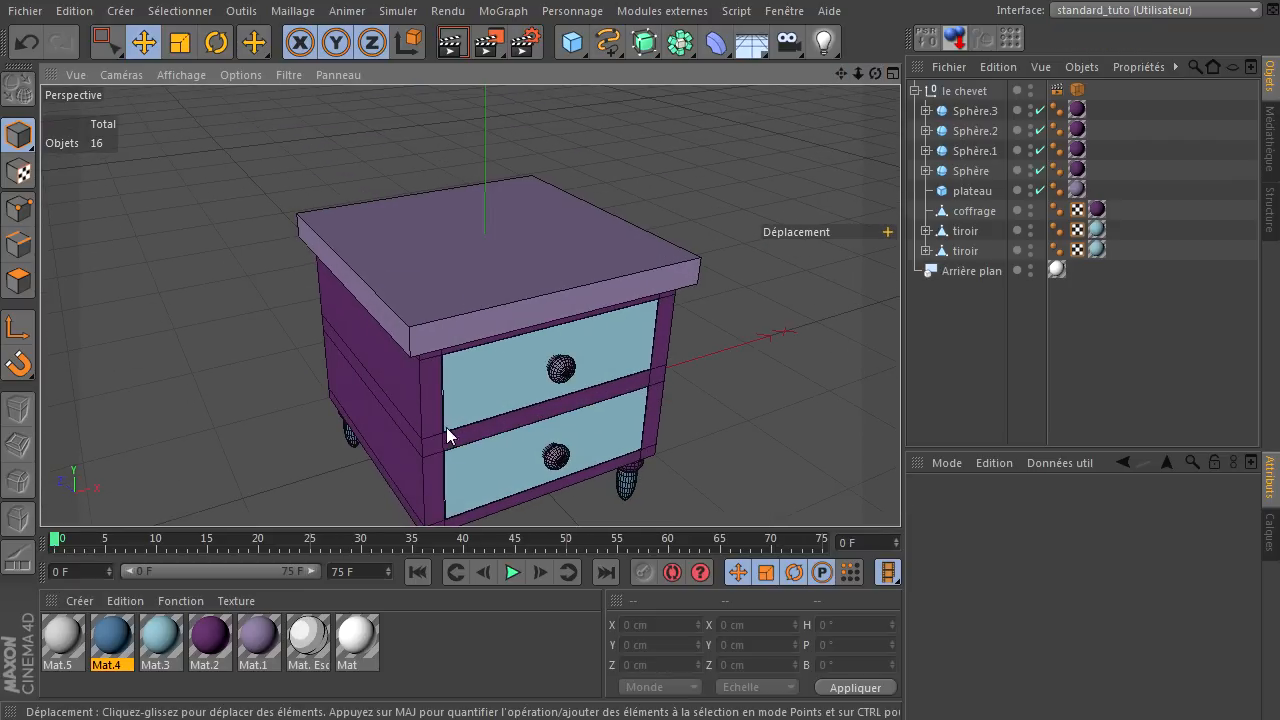
drag(845, 73, 607, 307)
drag(875, 75, 902, 490)
drag(1279, 118, 353, 88)
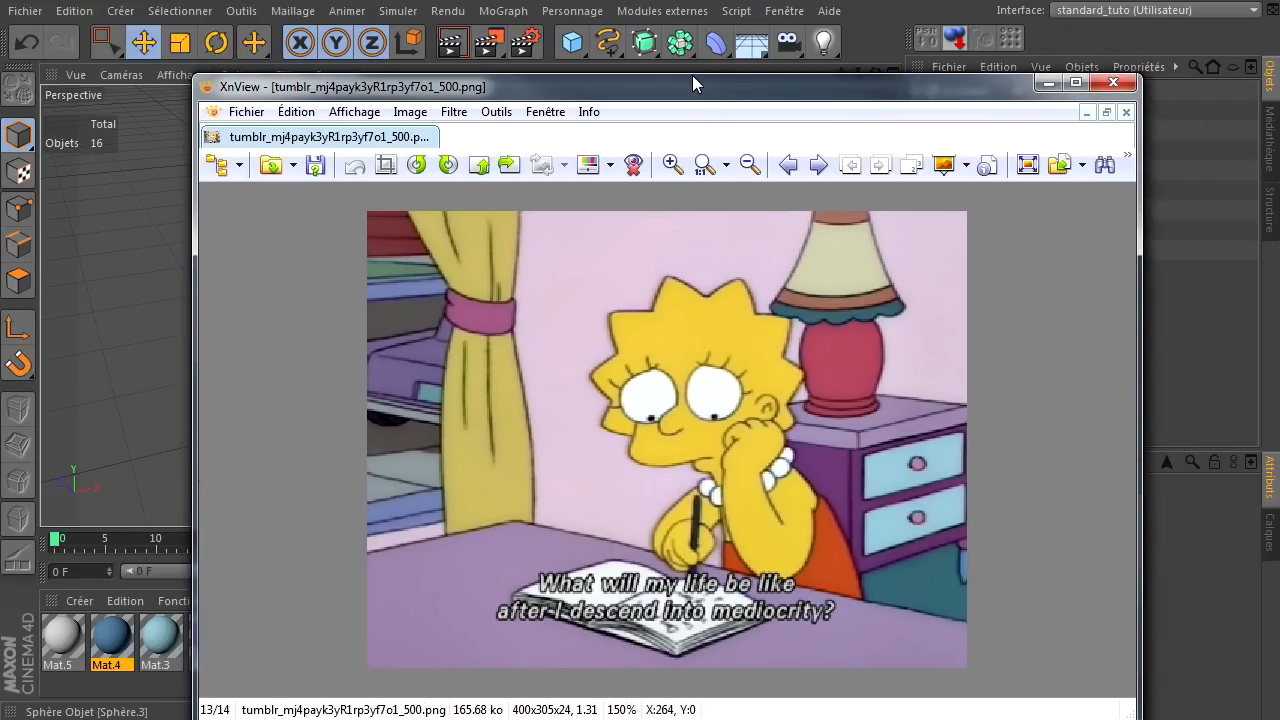
drag(684, 105, 1279, 108)
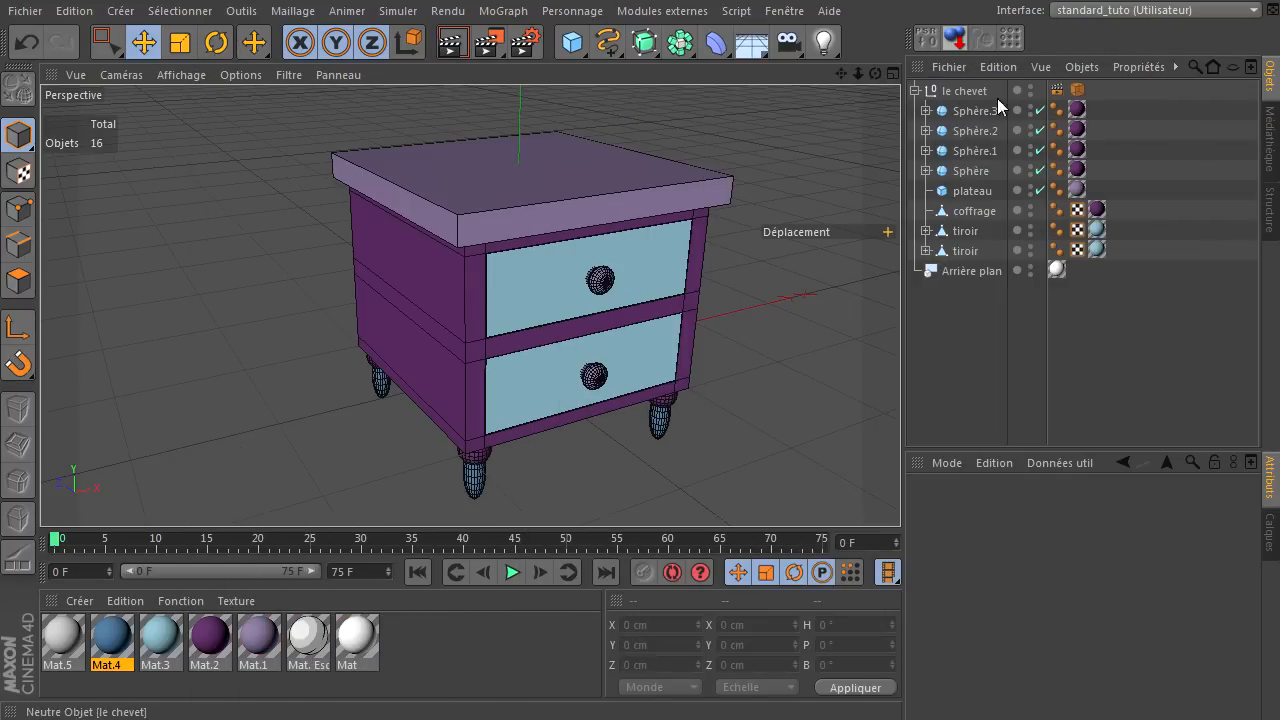
drag(873, 75, 900, 490)
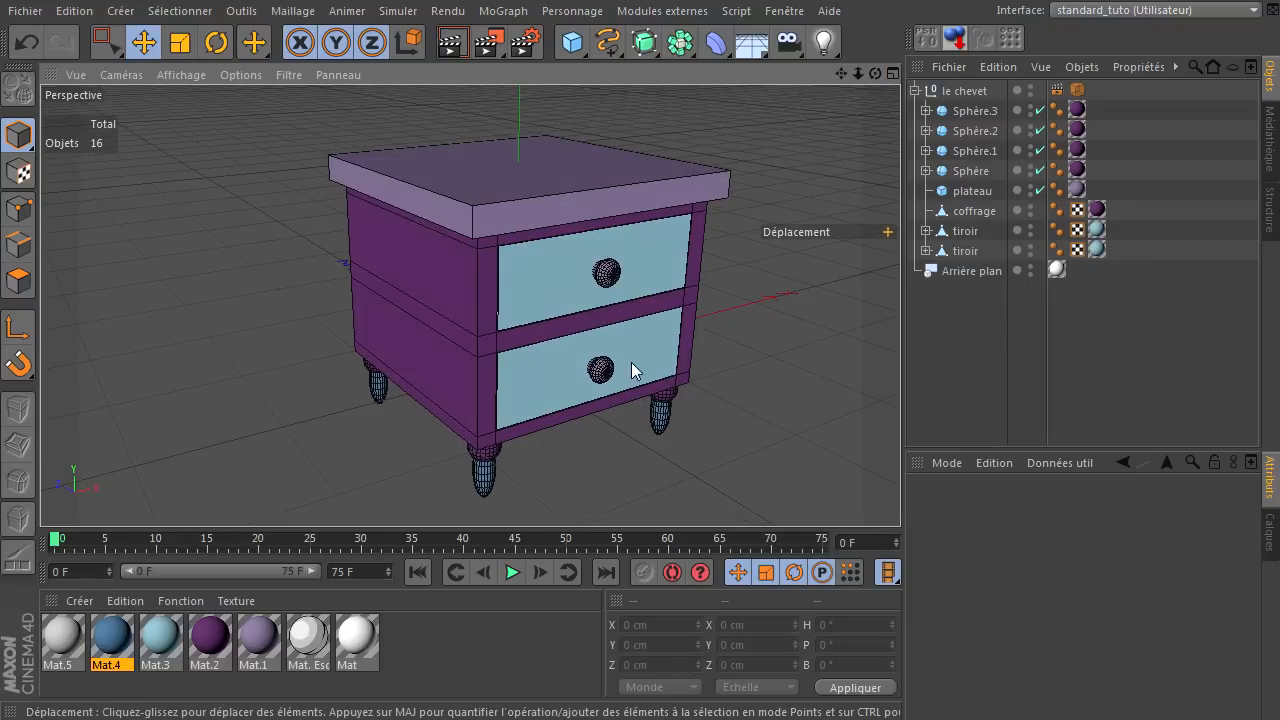
click(454, 46)
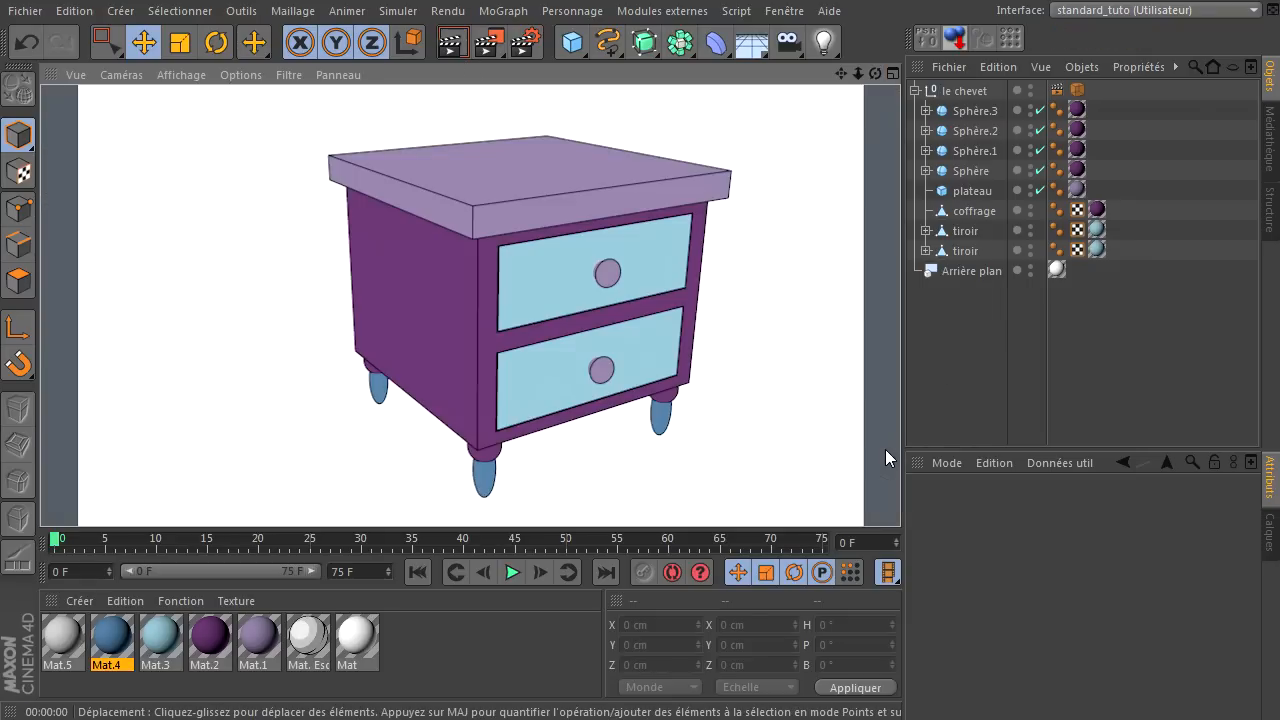
Delete the unused Mat.5 material and open the Mat. Esquisse outline material for editing
click(55, 648)
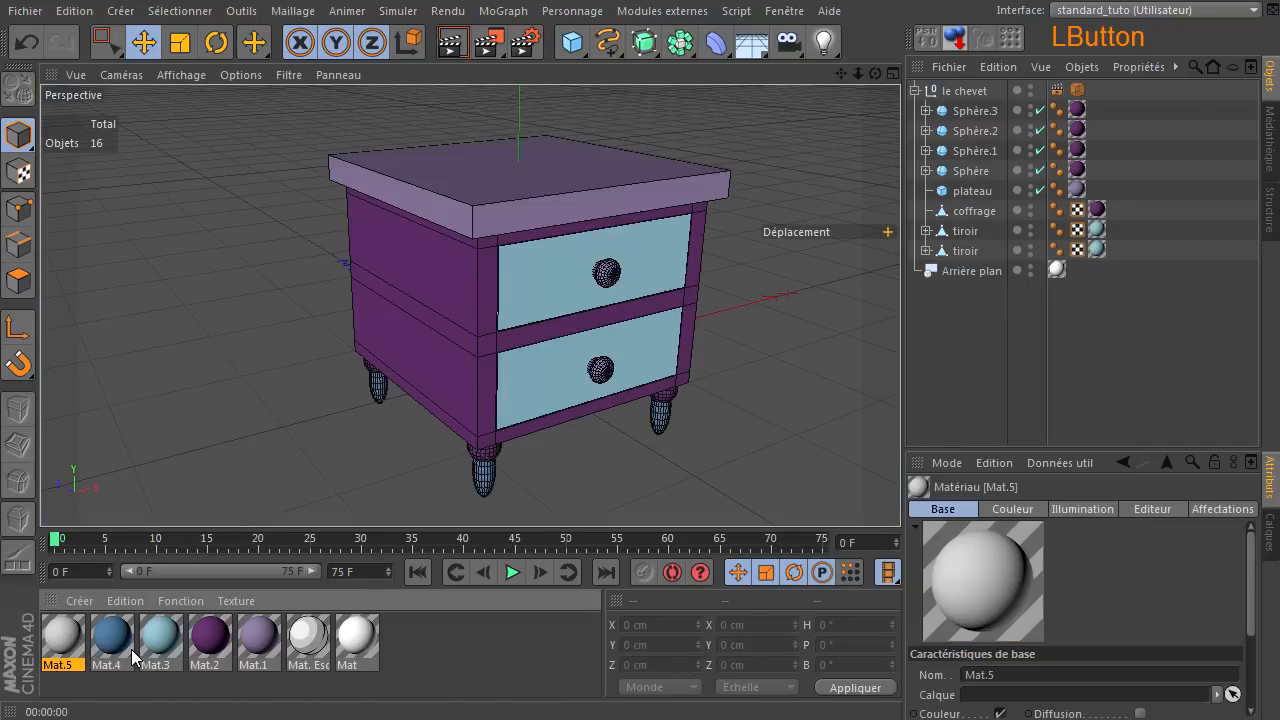
key(Delete)
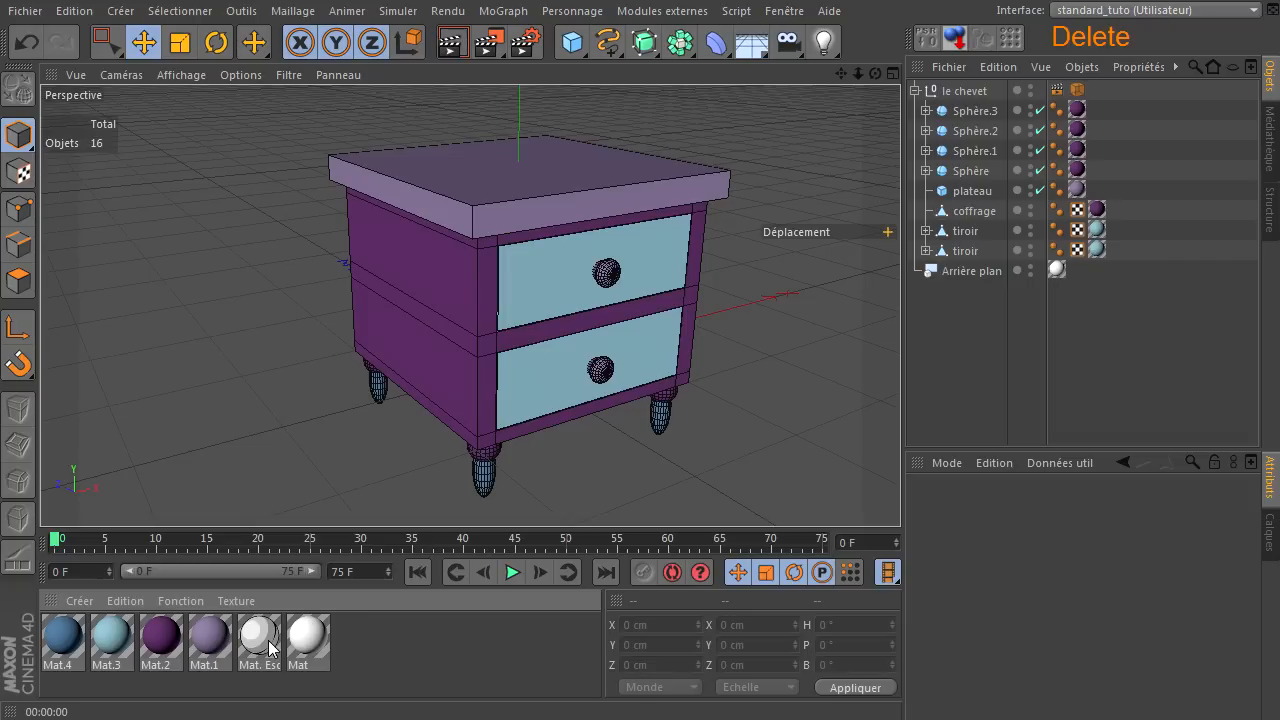
click(266, 646)
double_click(268, 648)
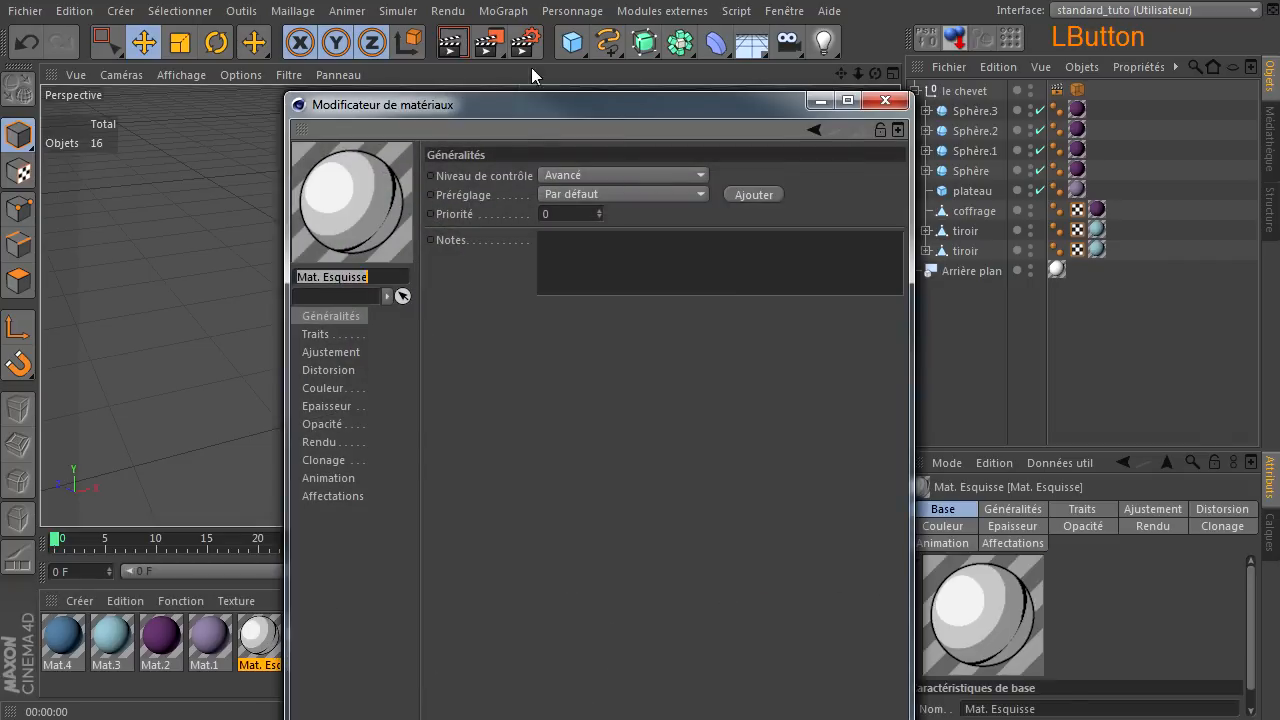
drag(498, 107, 264, 43)
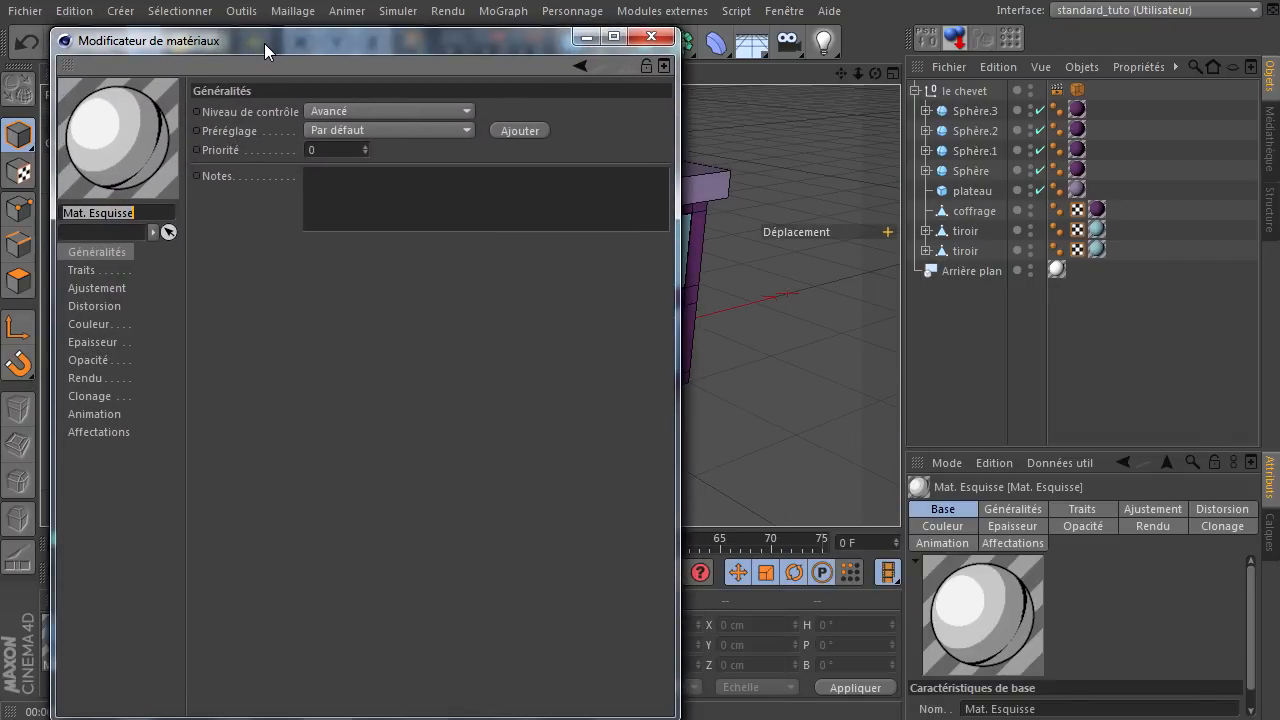
Examine the outlines of the furniture in the cartoon reference image
drag(1279, 76, 628, 59)
click(836, 136)
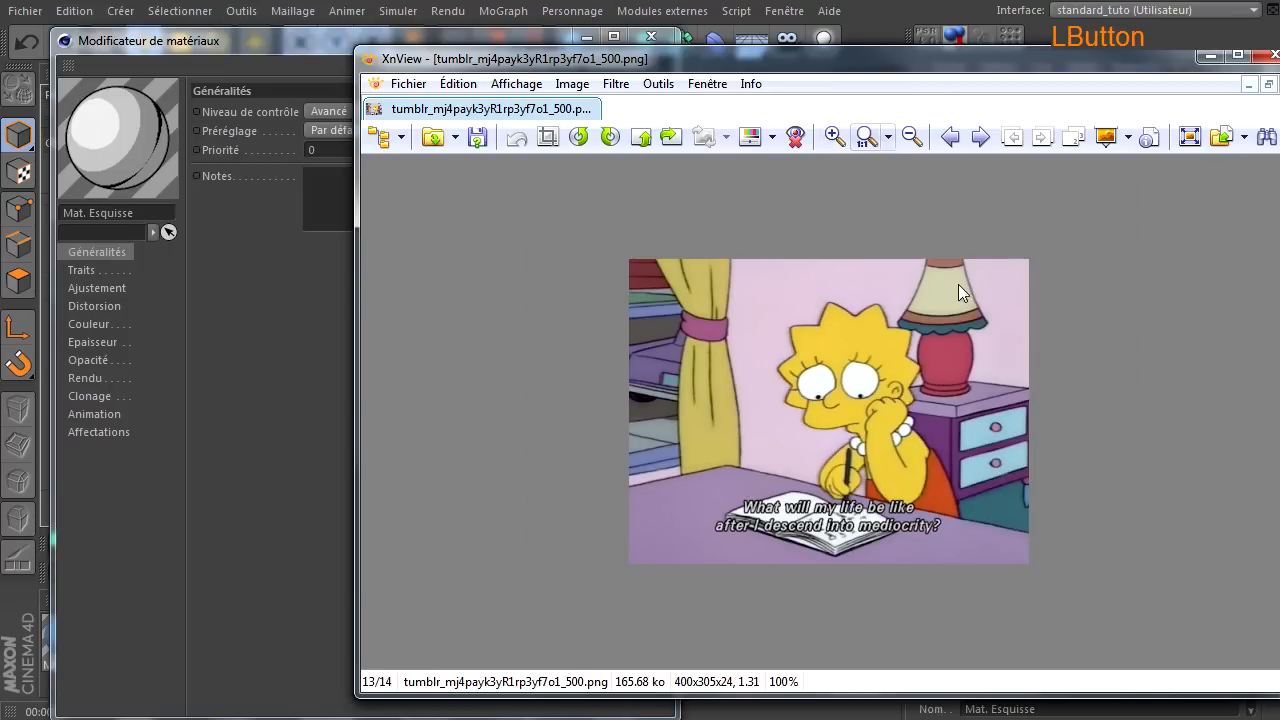
click(836, 138)
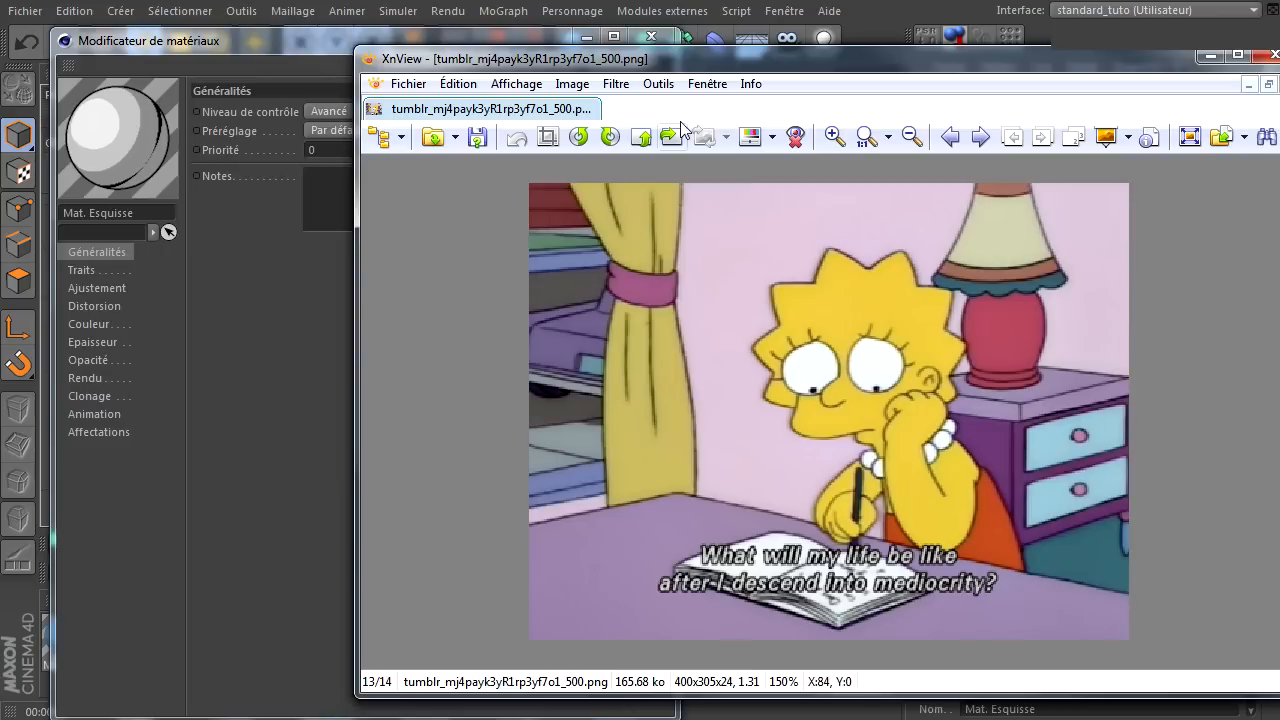
drag(682, 62, 1279, 134)
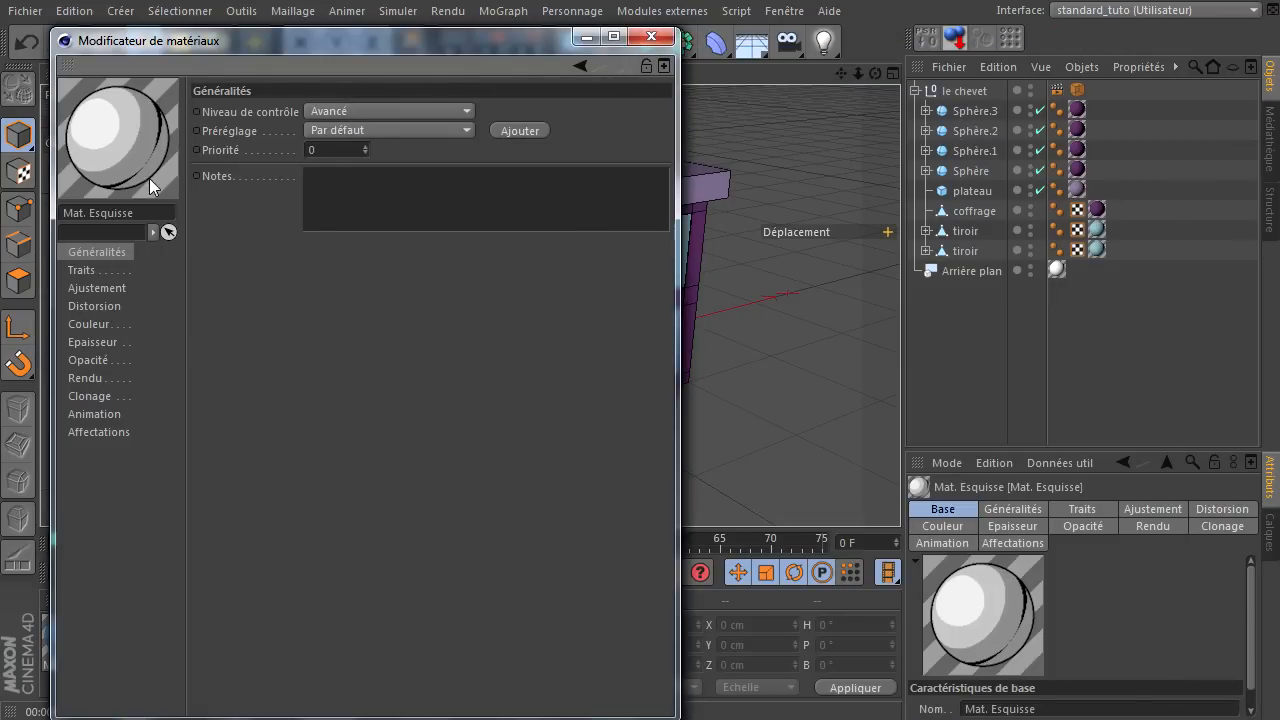
Set the stroke thickness (Epaisseur) of Mat. Esquisse to 4 and render the view to check the outlines
click(111, 350)
double_click(300, 112)
text(4)
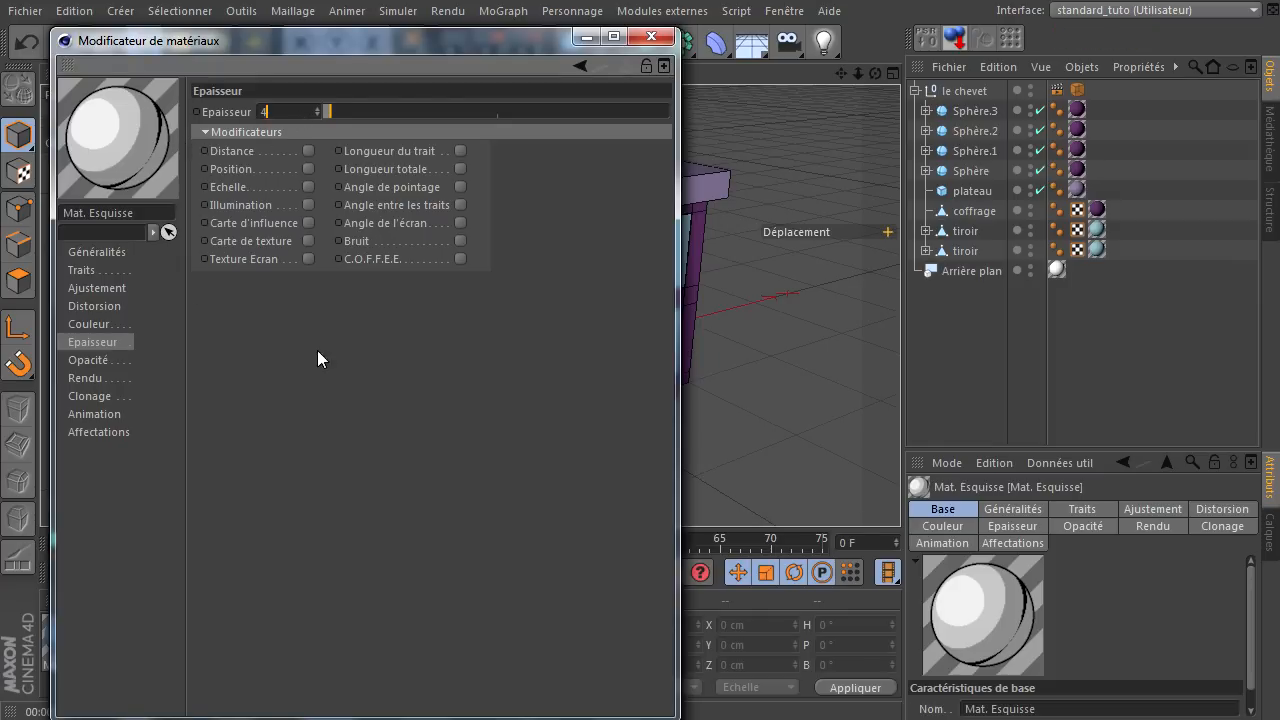
drag(381, 43, 379, 239)
click(444, 50)
drag(517, 242, 516, 109)
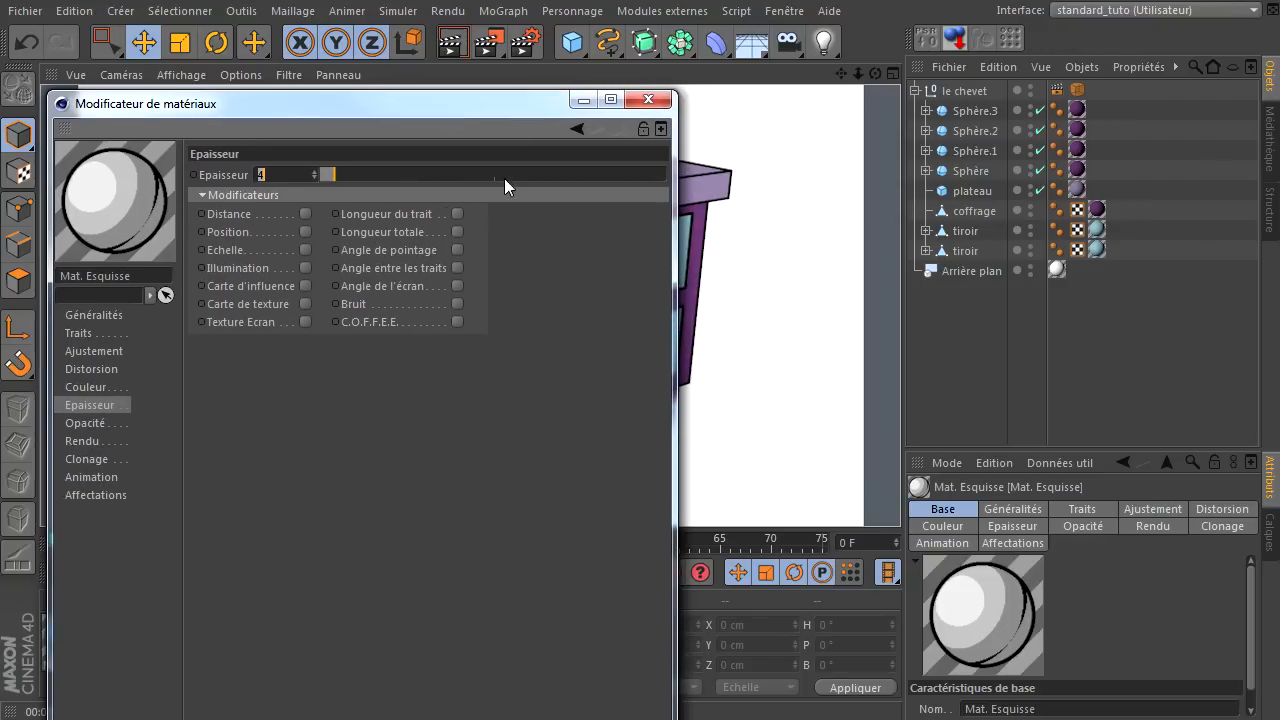
Enable the Longueur du trait thickness modifier with the Ligne interval and Spline mode
click(458, 213)
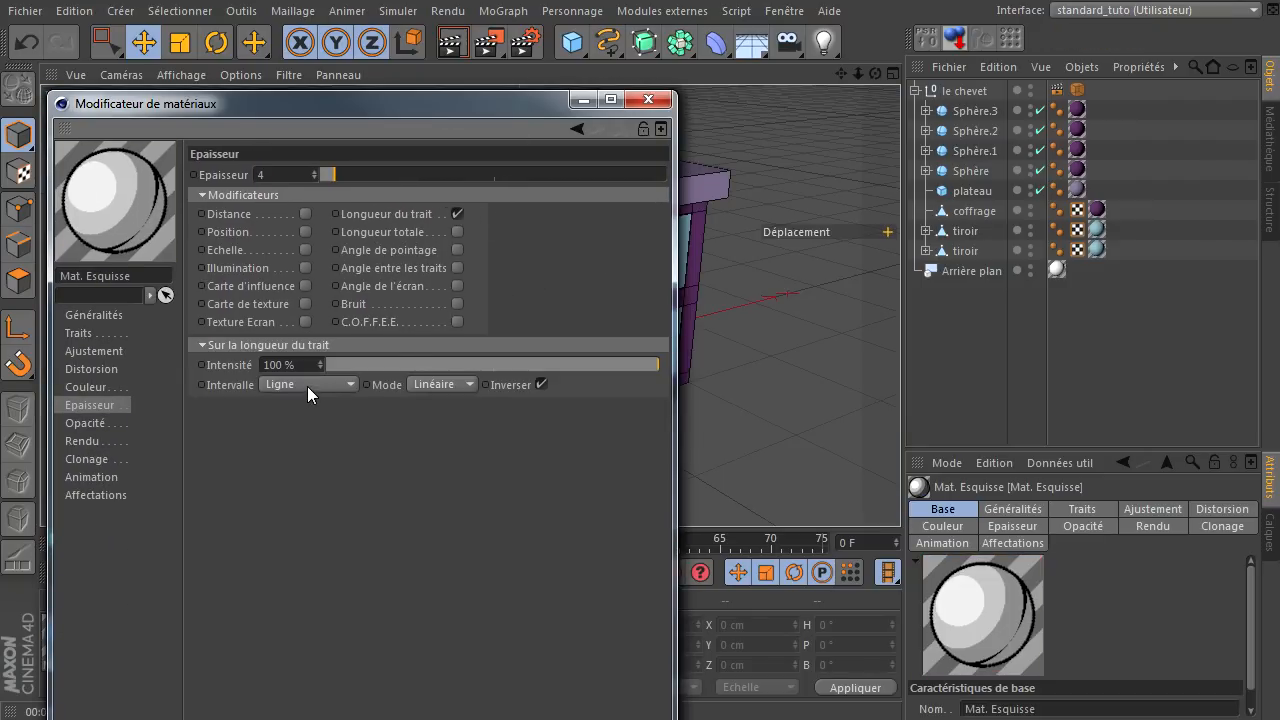
click(307, 386)
click(313, 401)
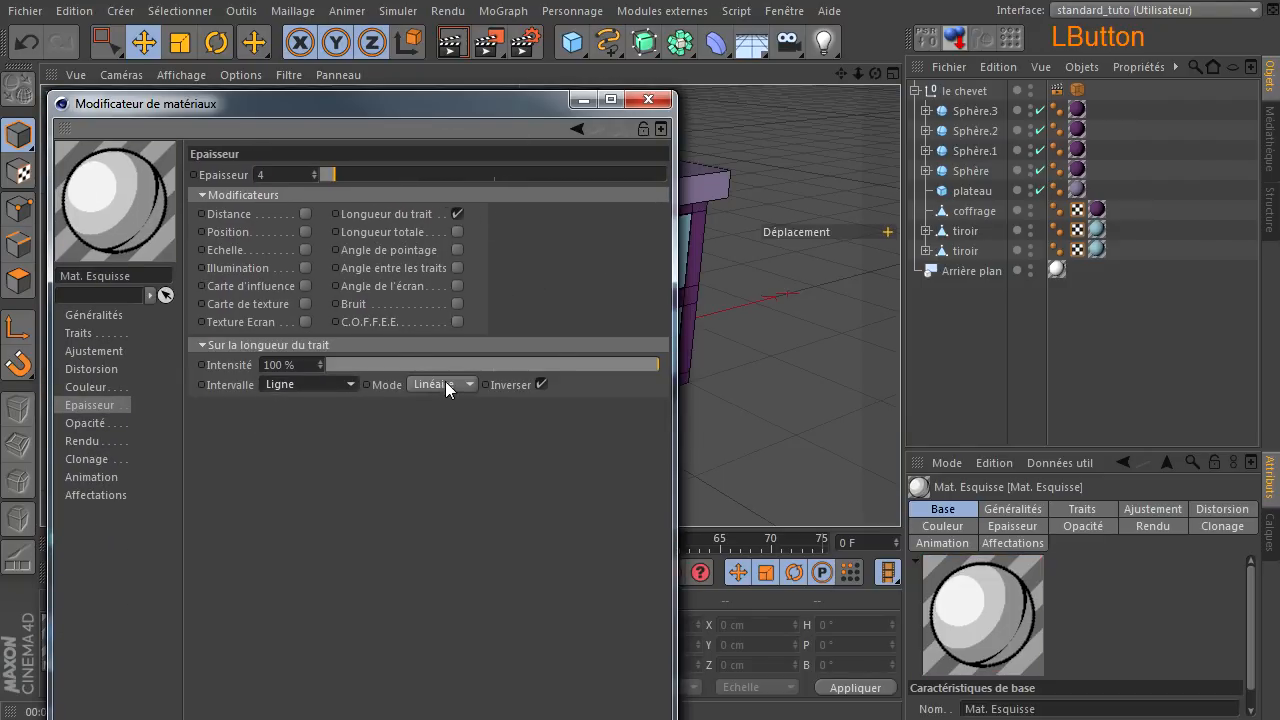
click(445, 386)
click(443, 421)
Set the first and last points of the thickness spline to 0.7
drag(277, 412, 277, 444)
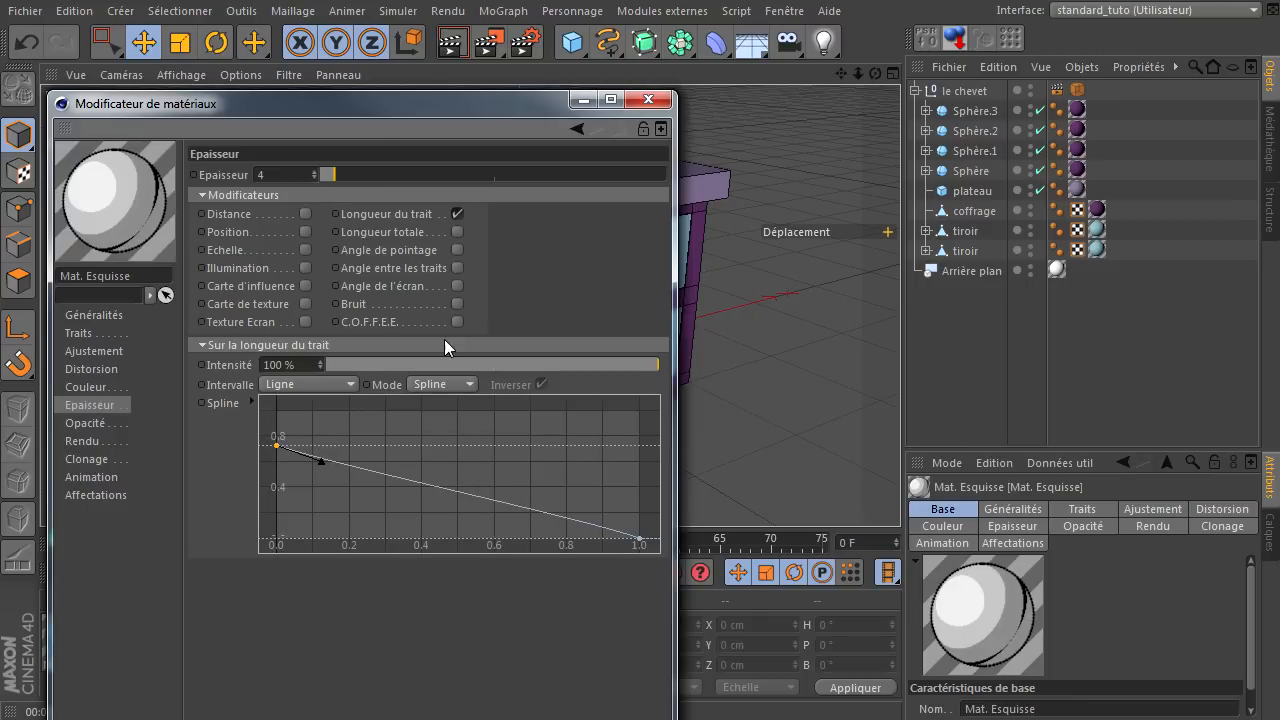
drag(318, 462, 376, 426)
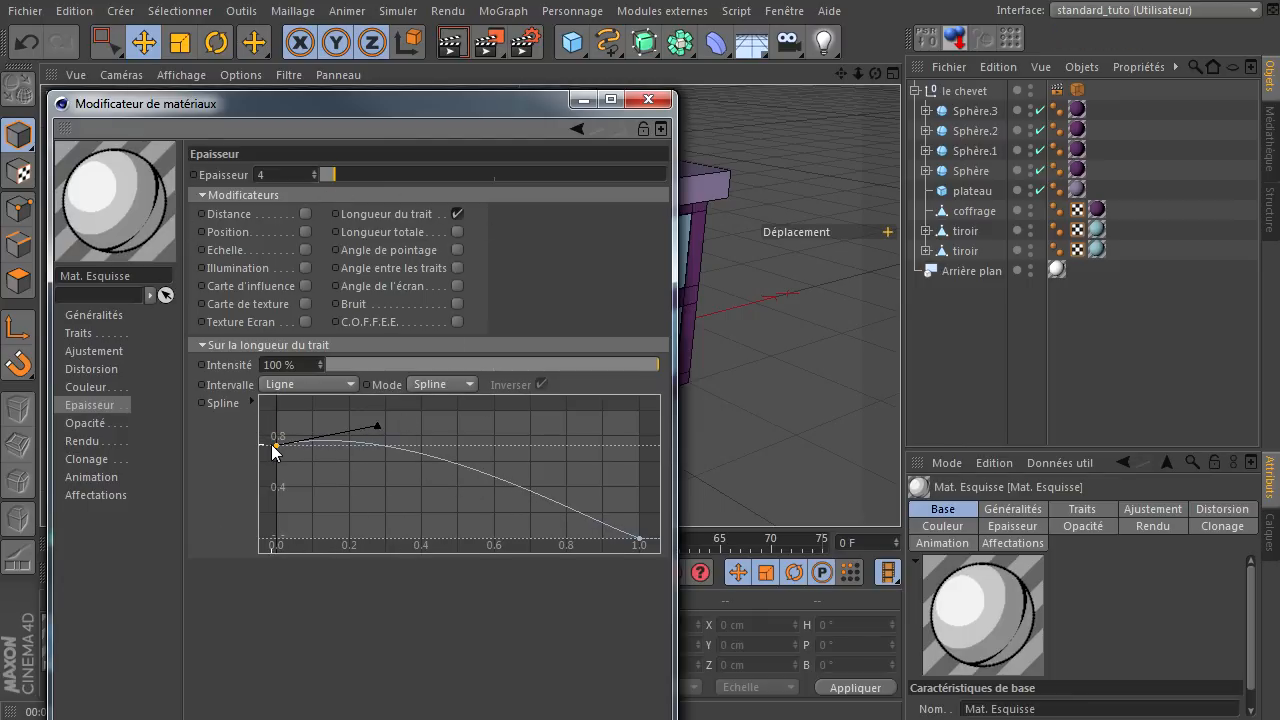
double_click(275, 445)
text(0.7)
click(402, 587)
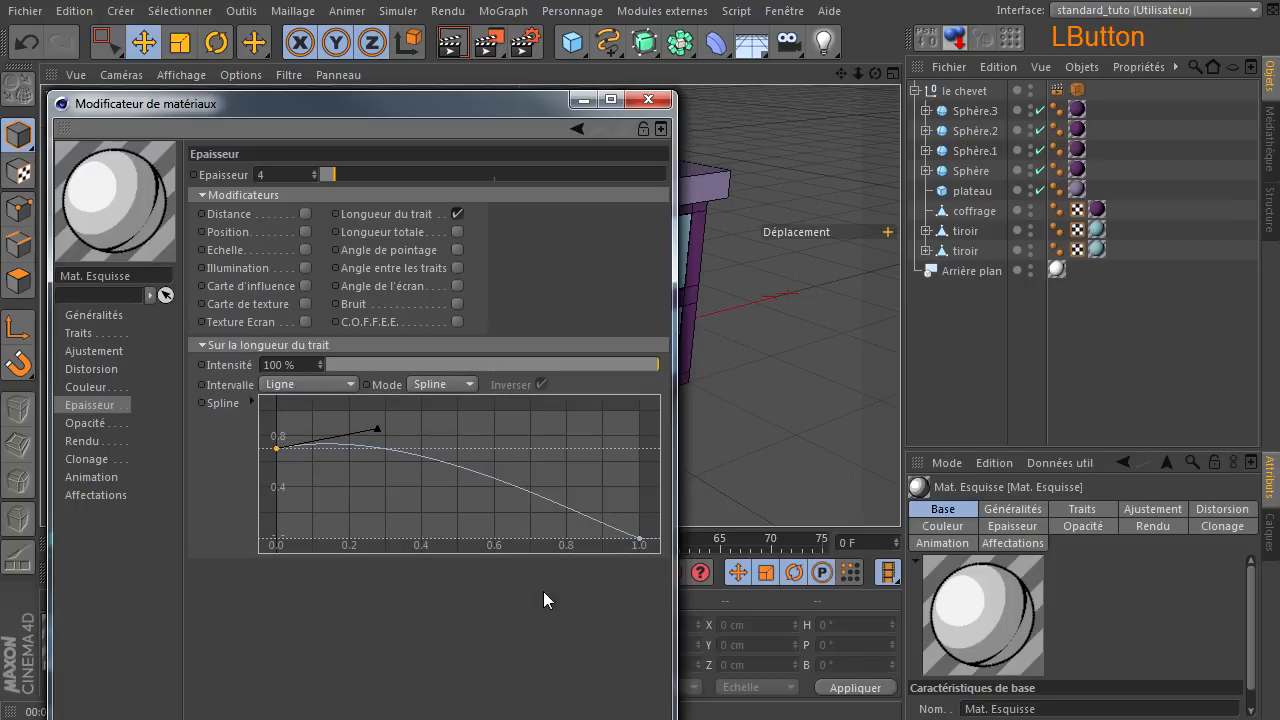
double_click(640, 540)
text(.7)
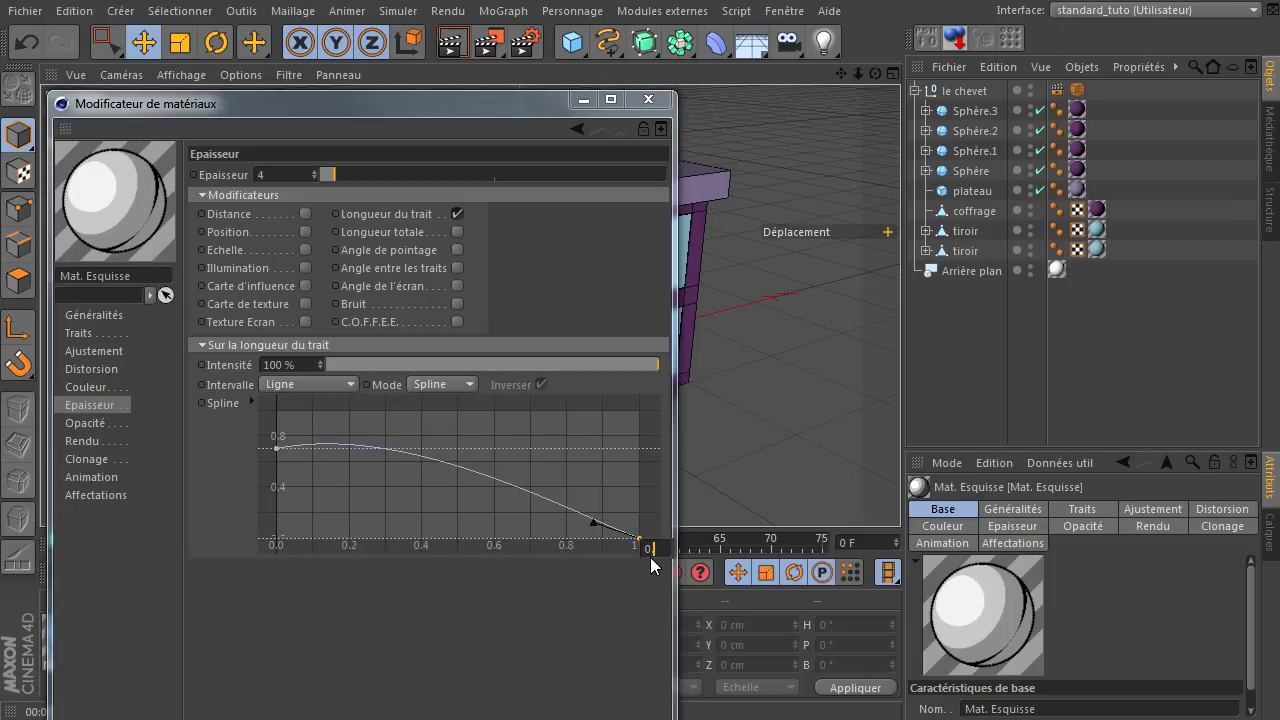
click(567, 666)
Bend the thickness spline into a smooth arch using both end tangents, and render the view to check the strokes
ctrl+click(379, 430)
drag(379, 431, 374, 403)
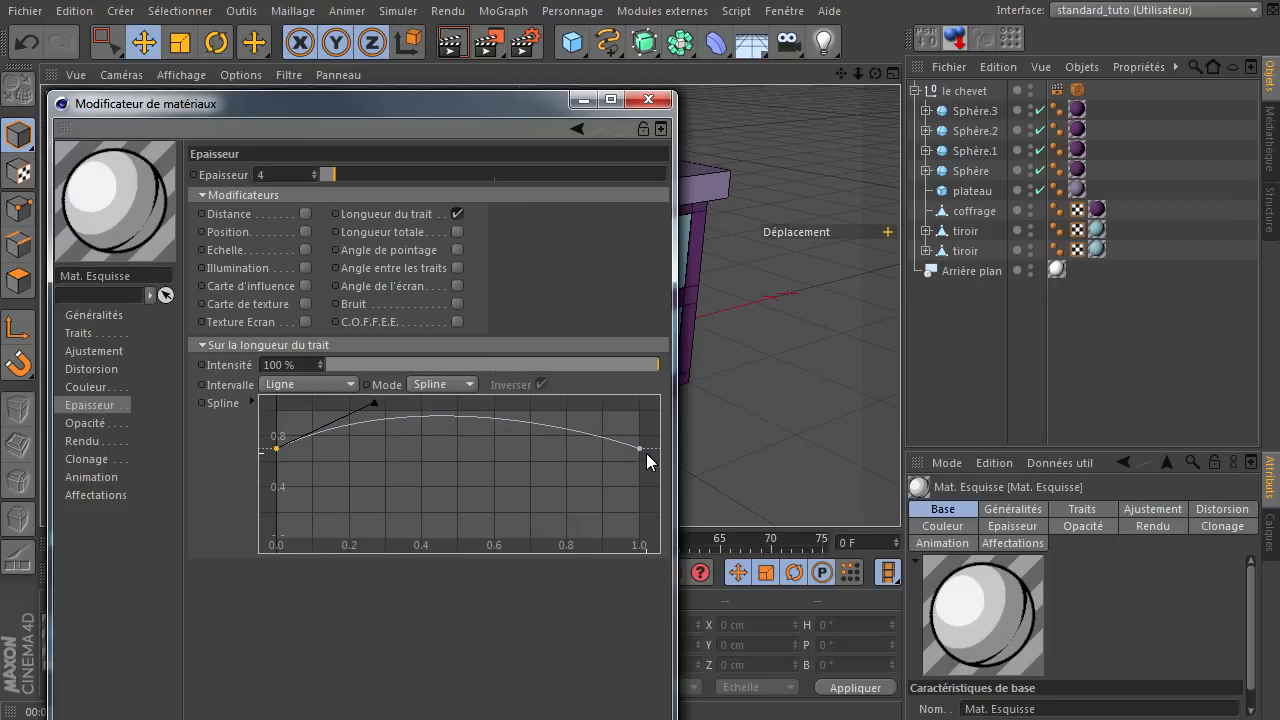
click(639, 448)
drag(592, 433, 571, 425)
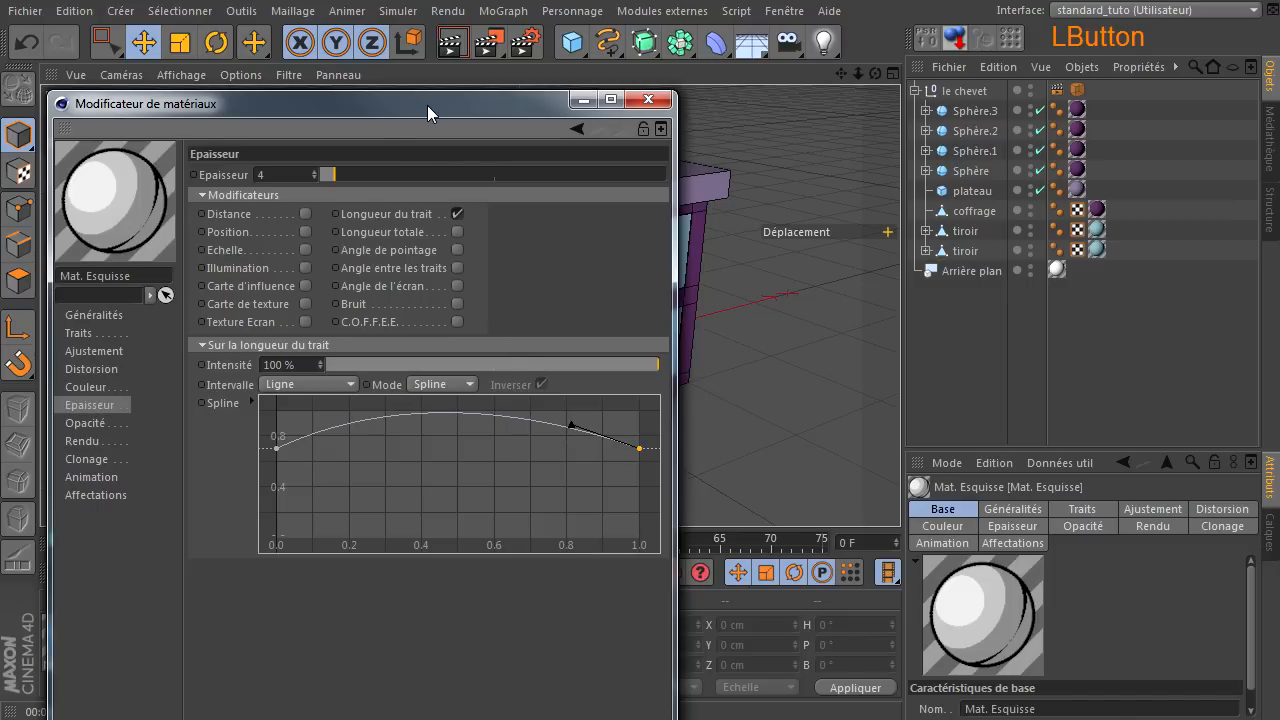
drag(427, 105, 530, 431)
click(455, 55)
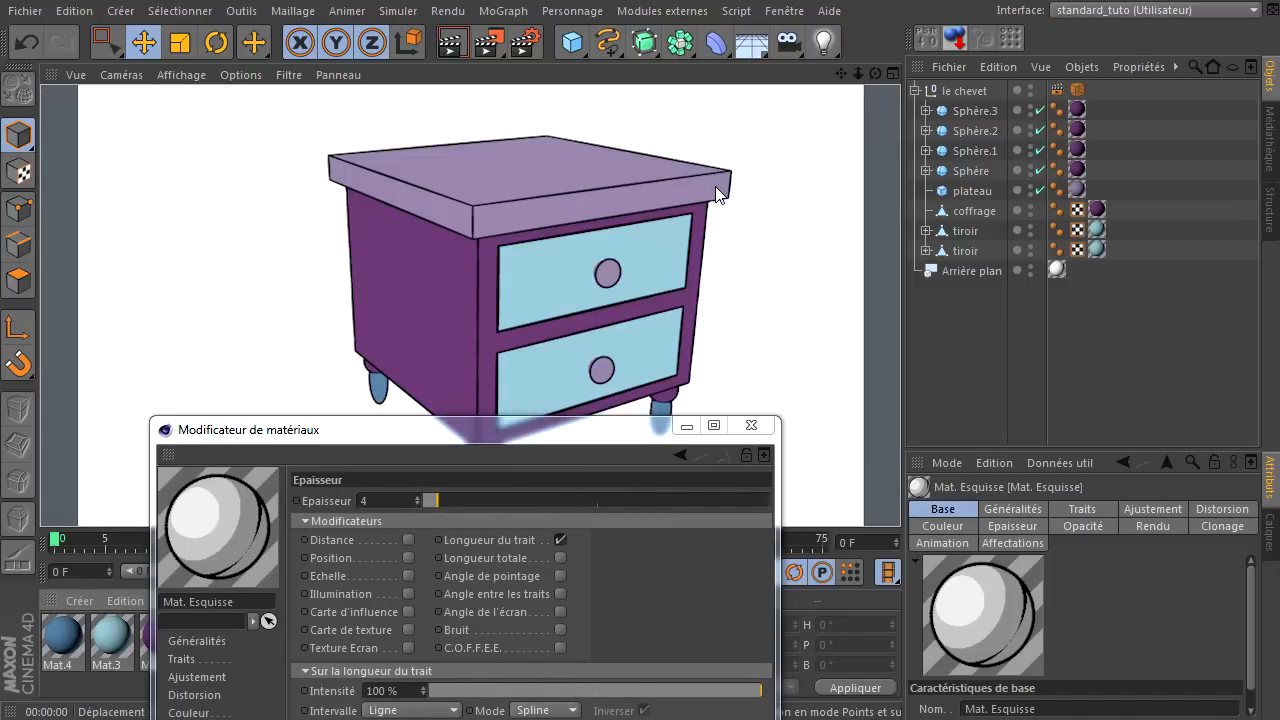
Enable the Bruit thickness modifier with its projection set to Monde, and render the view to check the outlines
drag(569, 427, 1025, 58)
click(1011, 262)
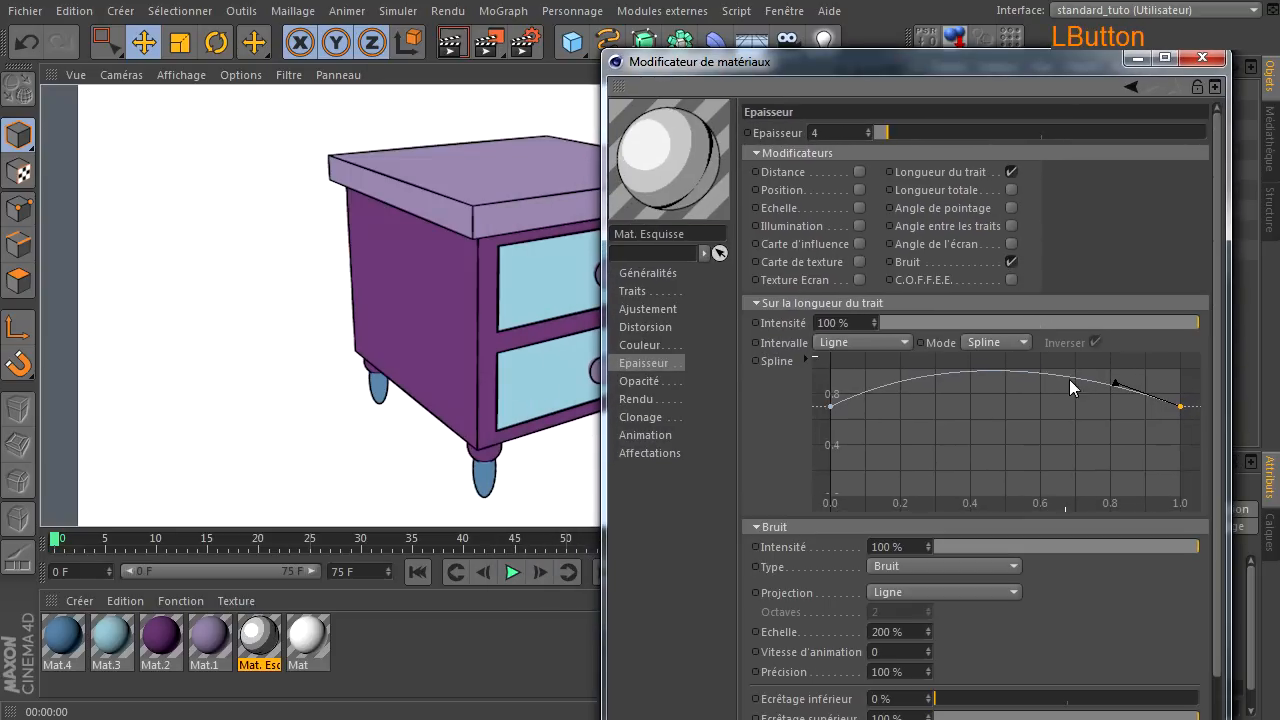
click(938, 593)
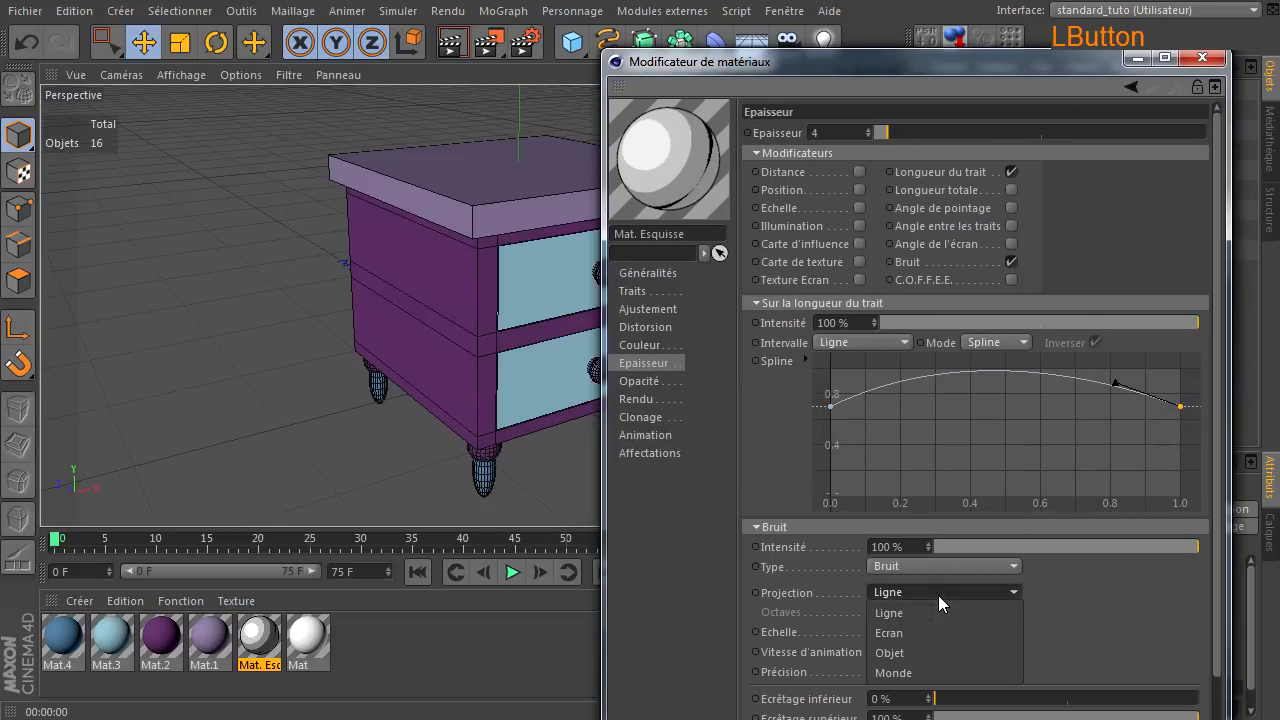
click(920, 673)
drag(655, 62, 876, 115)
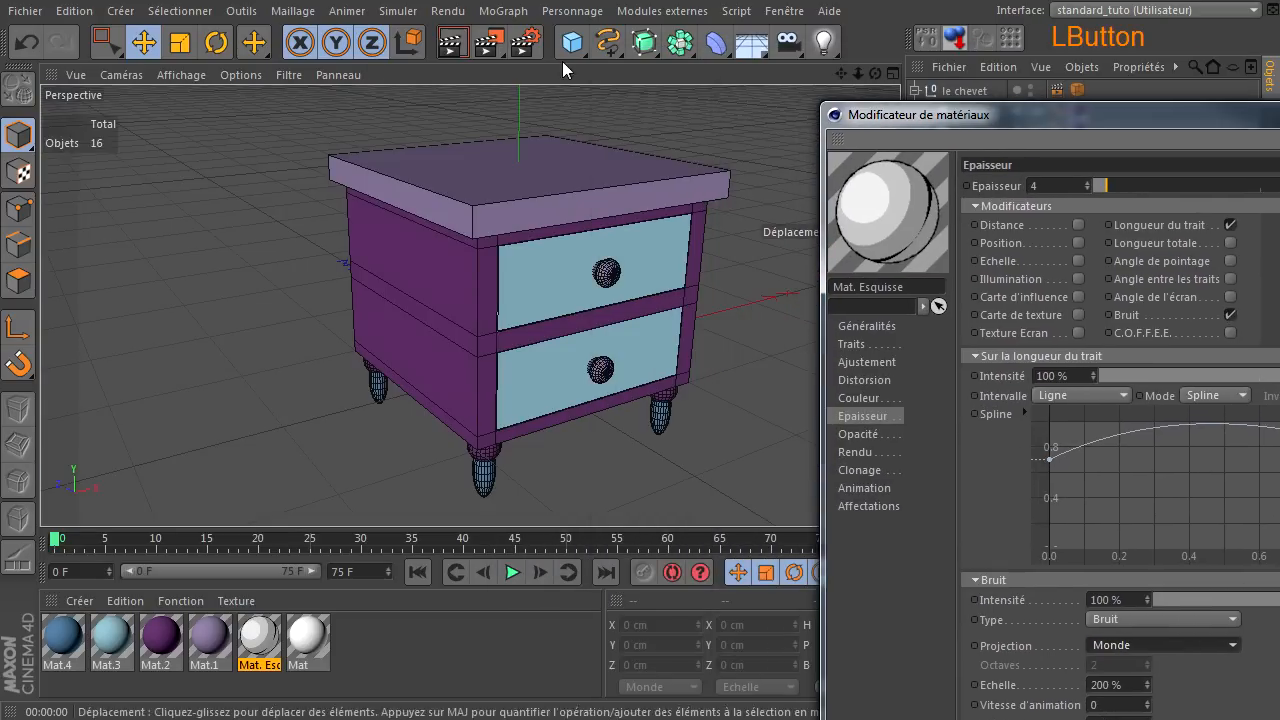
key(ctrl+r)
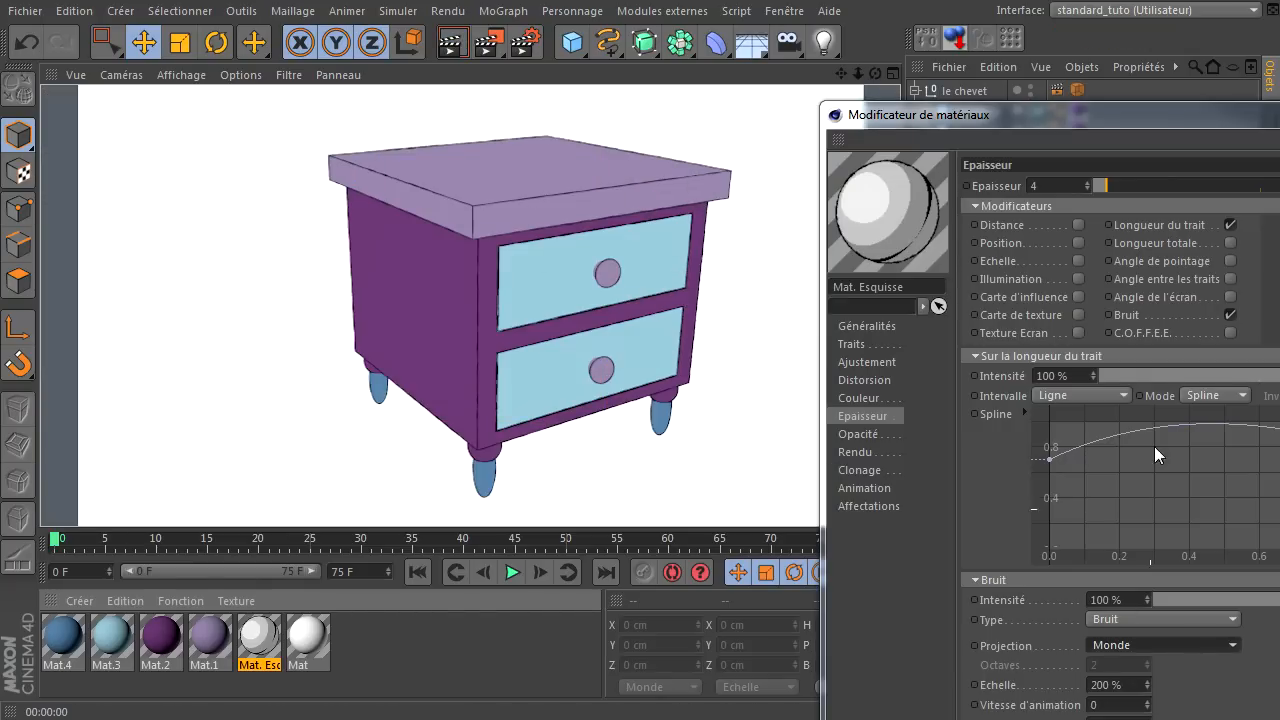
Set the intensity of the Bruit thickness modifier to 80%
drag(1045, 110, 799, 35)
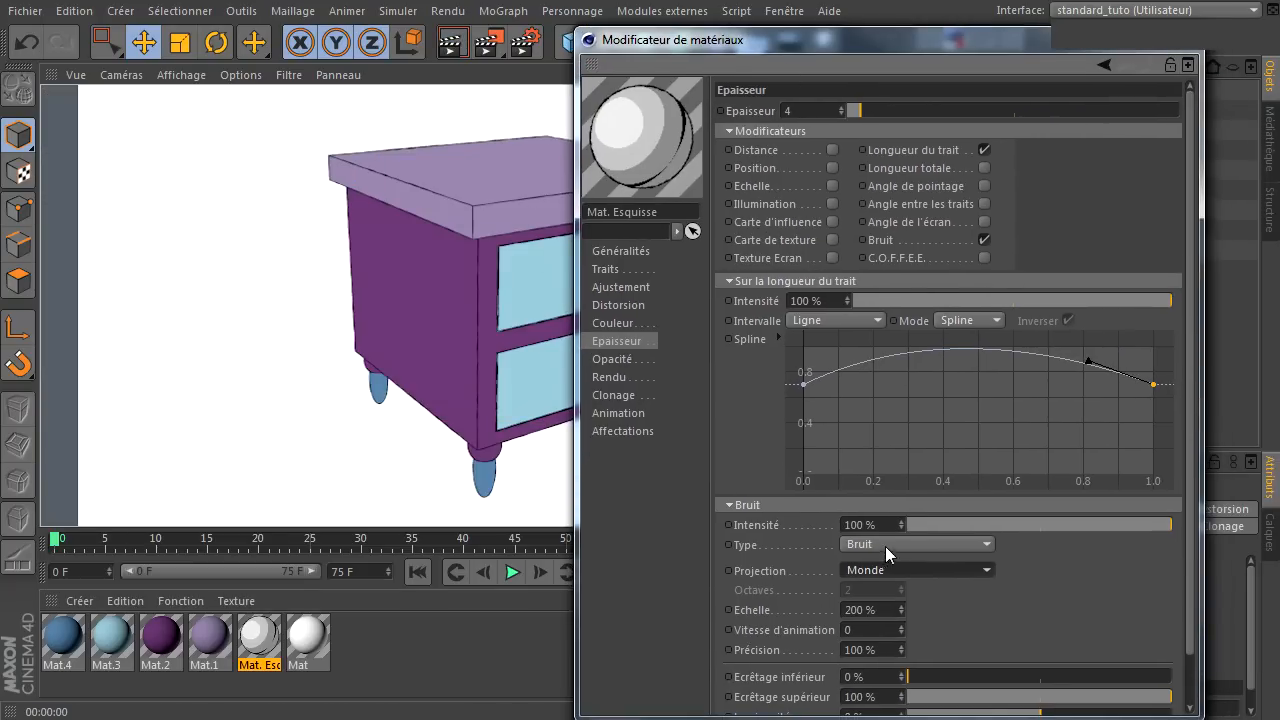
click(890, 524)
text(80)
key(Return)
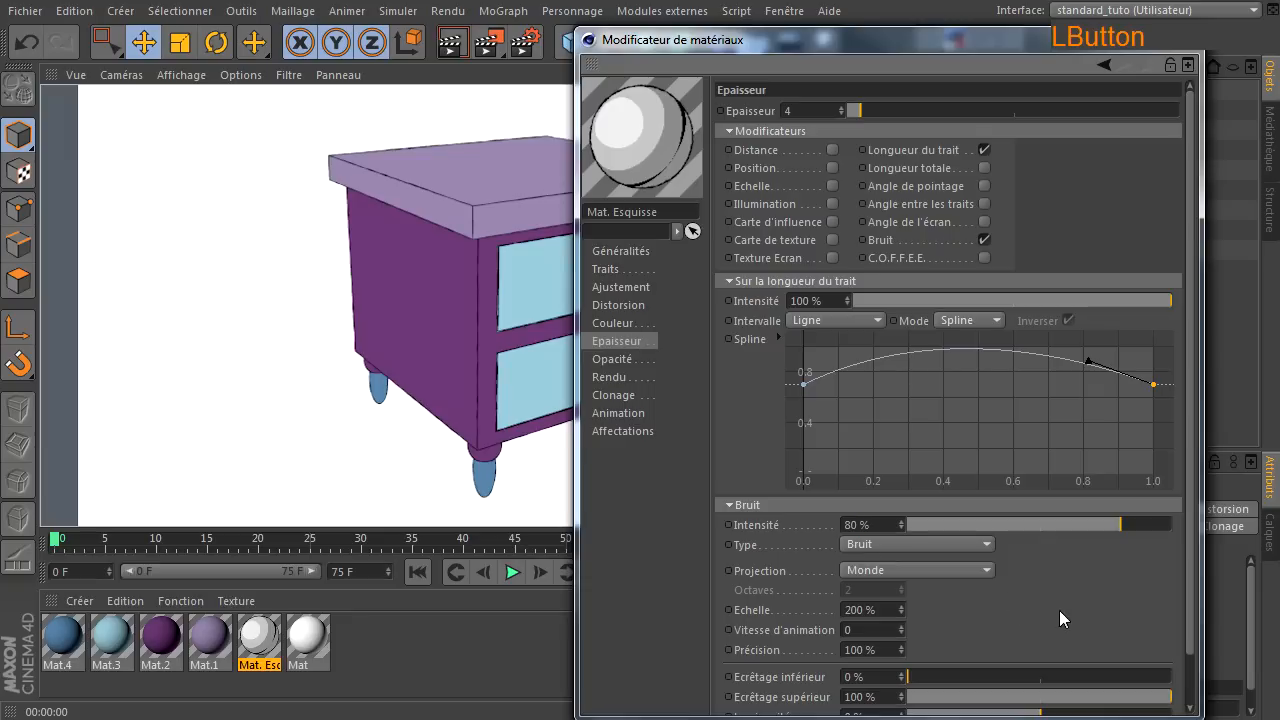
Render the whole bedside table in the view to check the outlines with the thickness noise
drag(863, 47, 1158, 167)
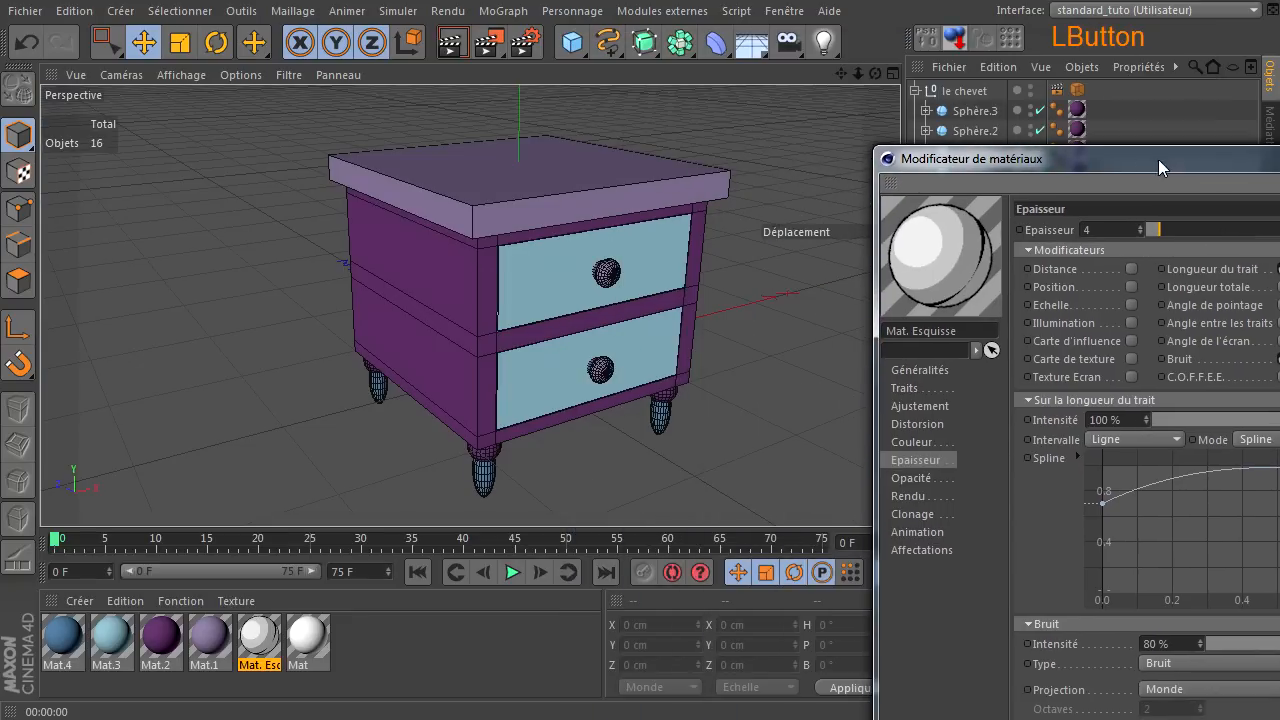
click(451, 42)
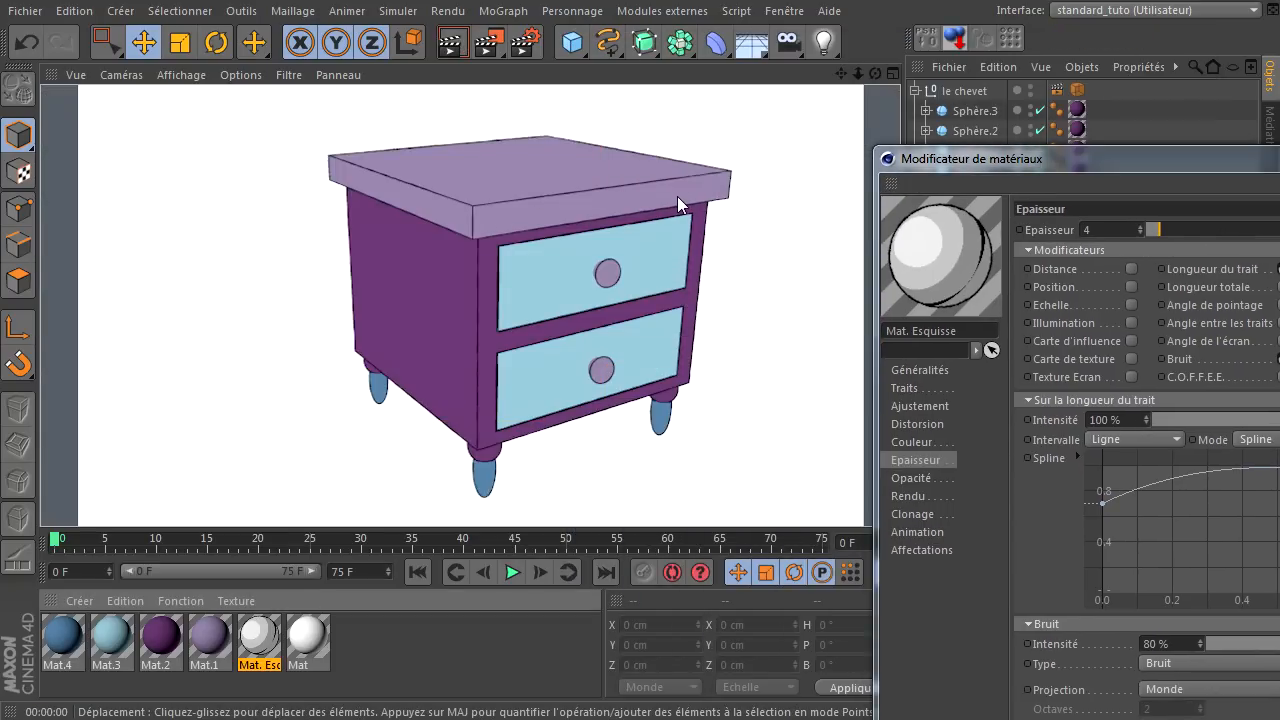
drag(1019, 160, 544, 84)
Enable the Courbe distortion of the sketch material and set its mode to Spline
click(441, 350)
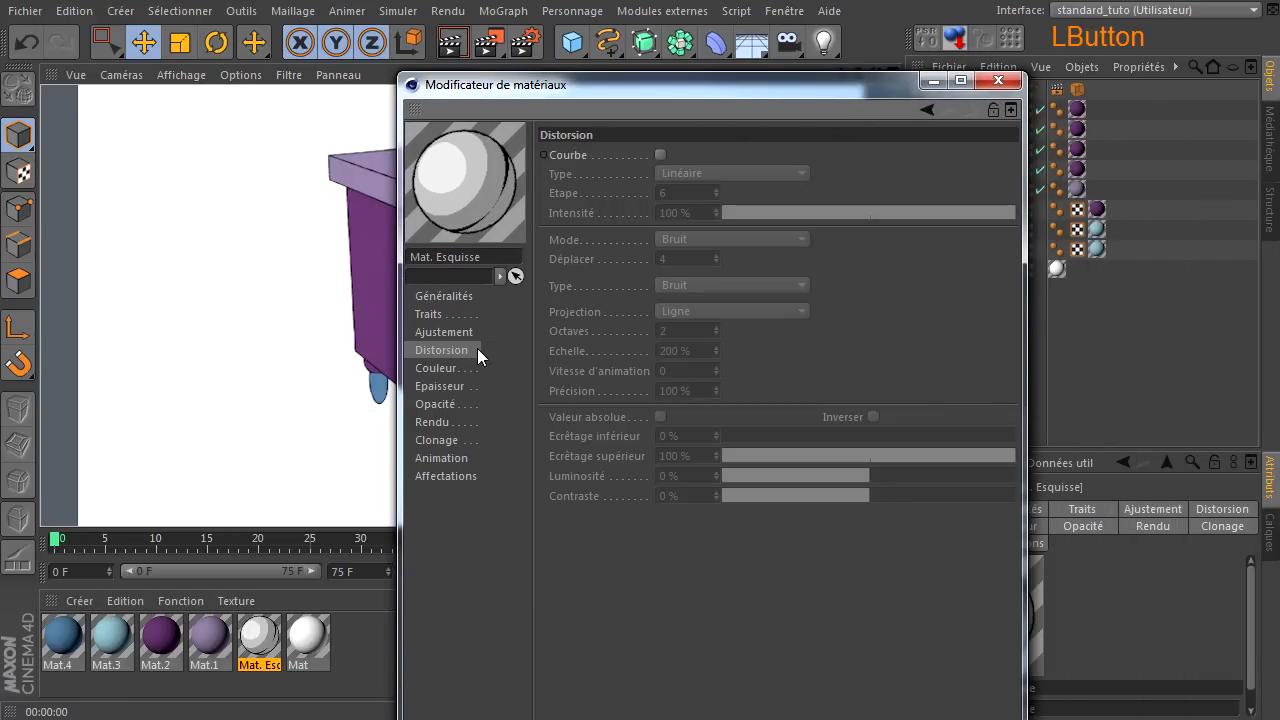
click(659, 155)
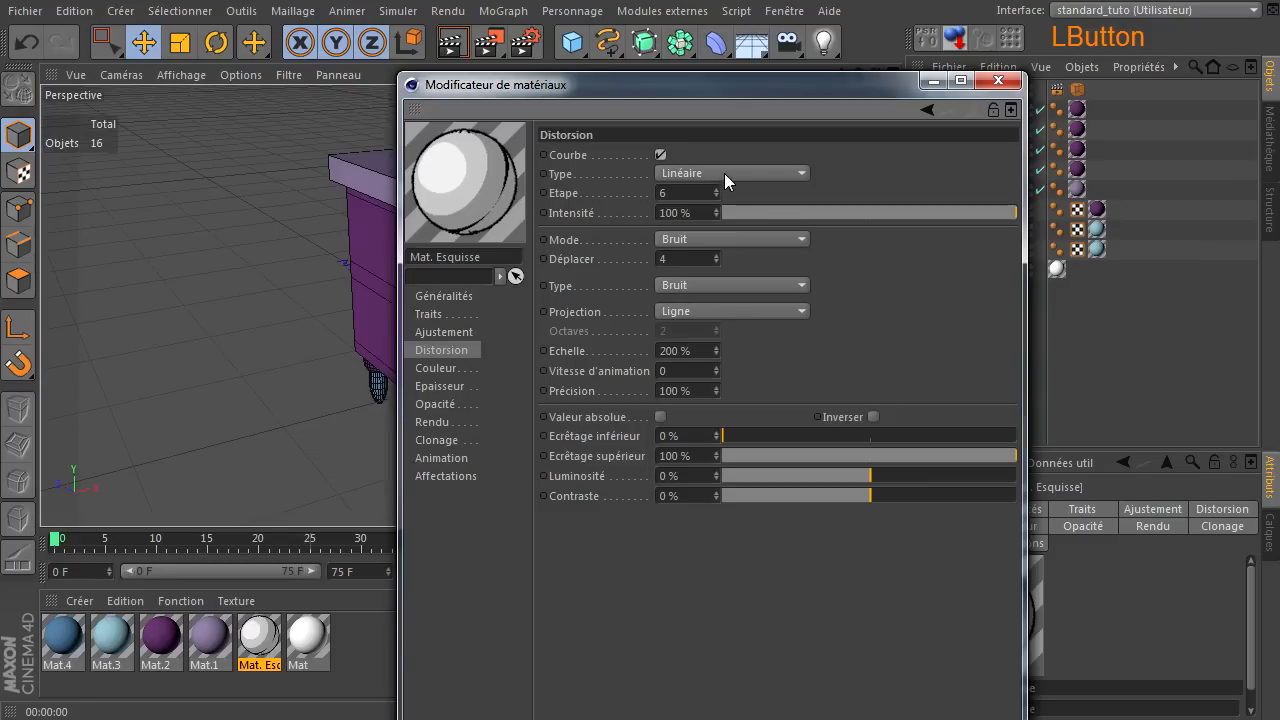
click(724, 241)
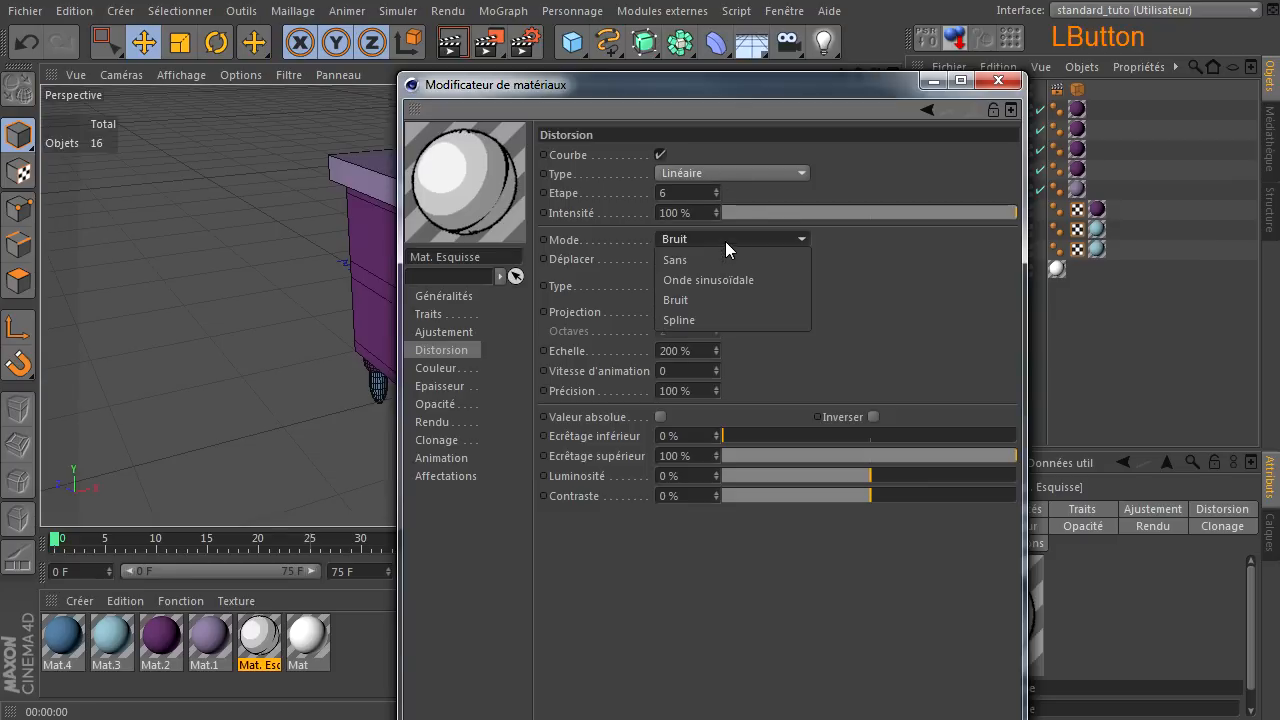
click(710, 317)
Shape the distortion spline into a low arch with its last point lowered to 0, and render the view
drag(1000, 295, 885, 341)
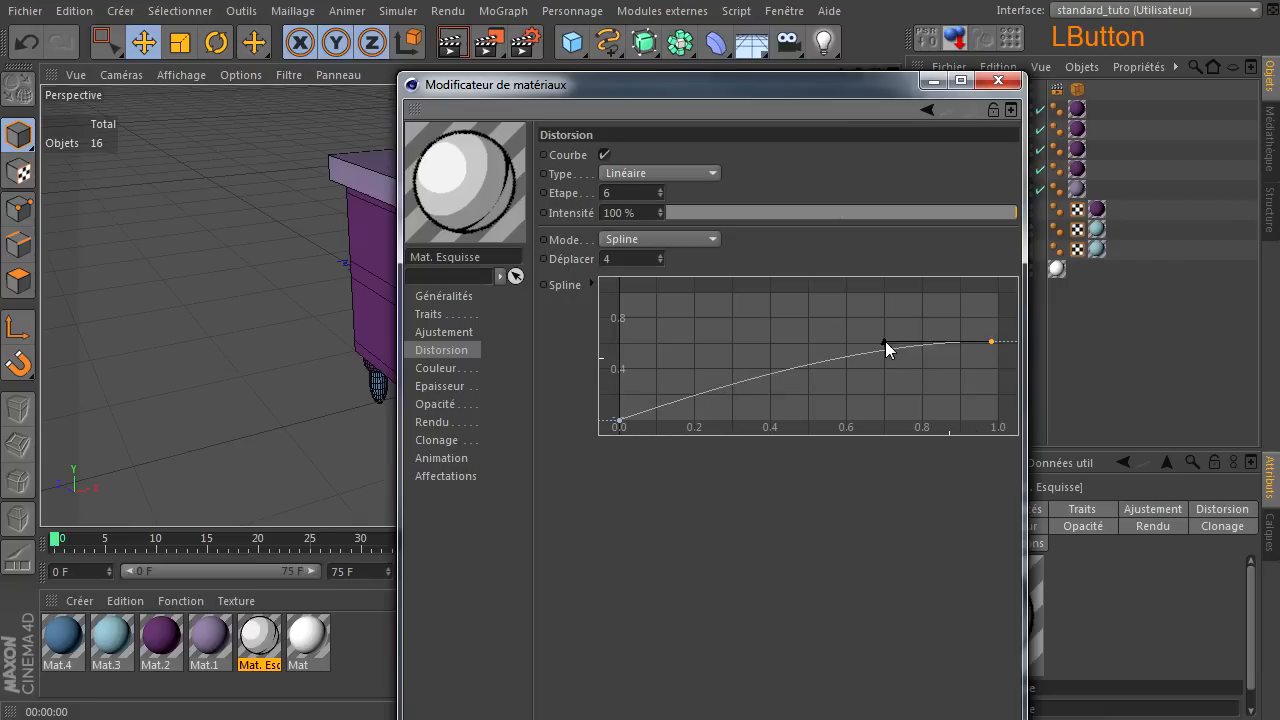
drag(994, 342, 1011, 426)
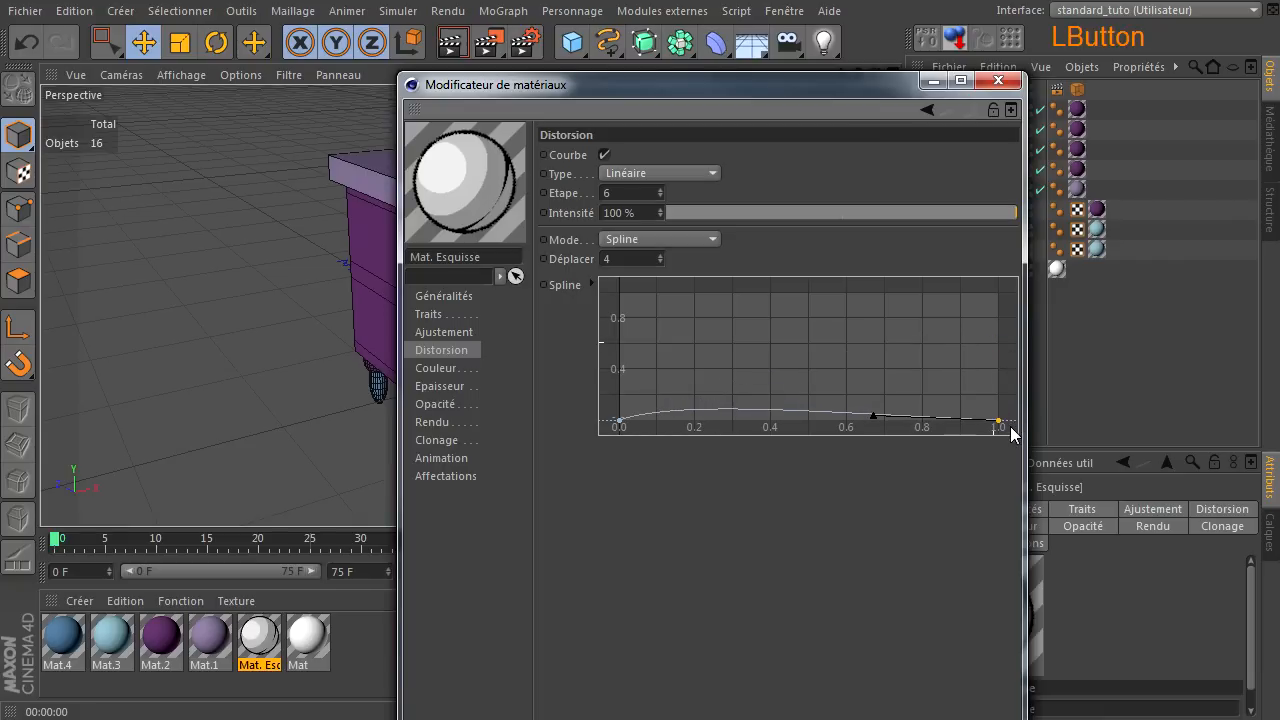
drag(873, 415, 889, 385)
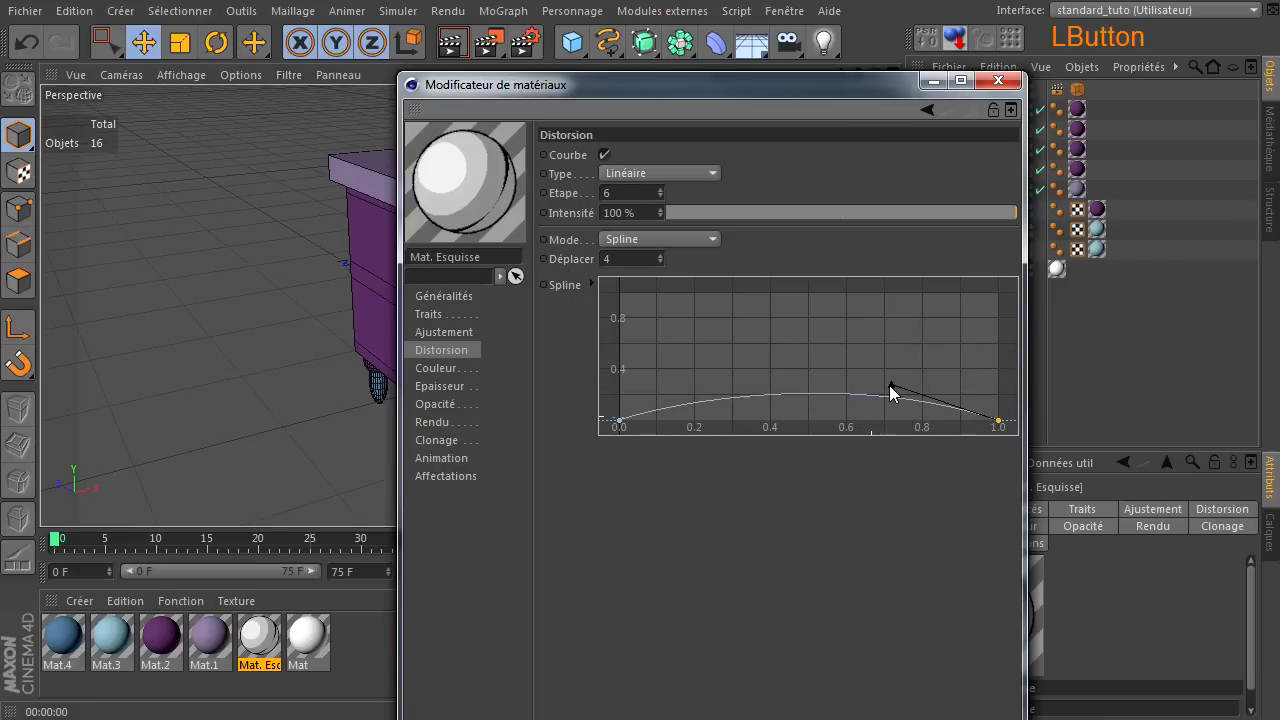
drag(731, 85, 1275, 215)
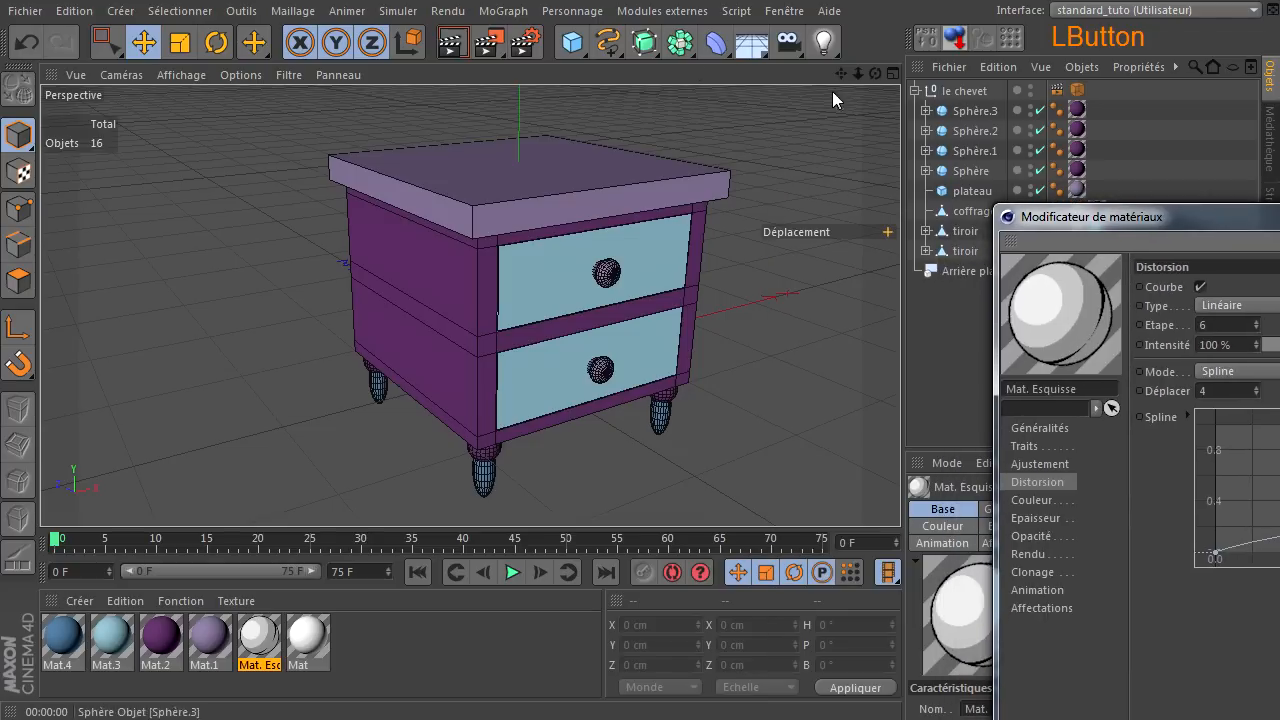
click(466, 50)
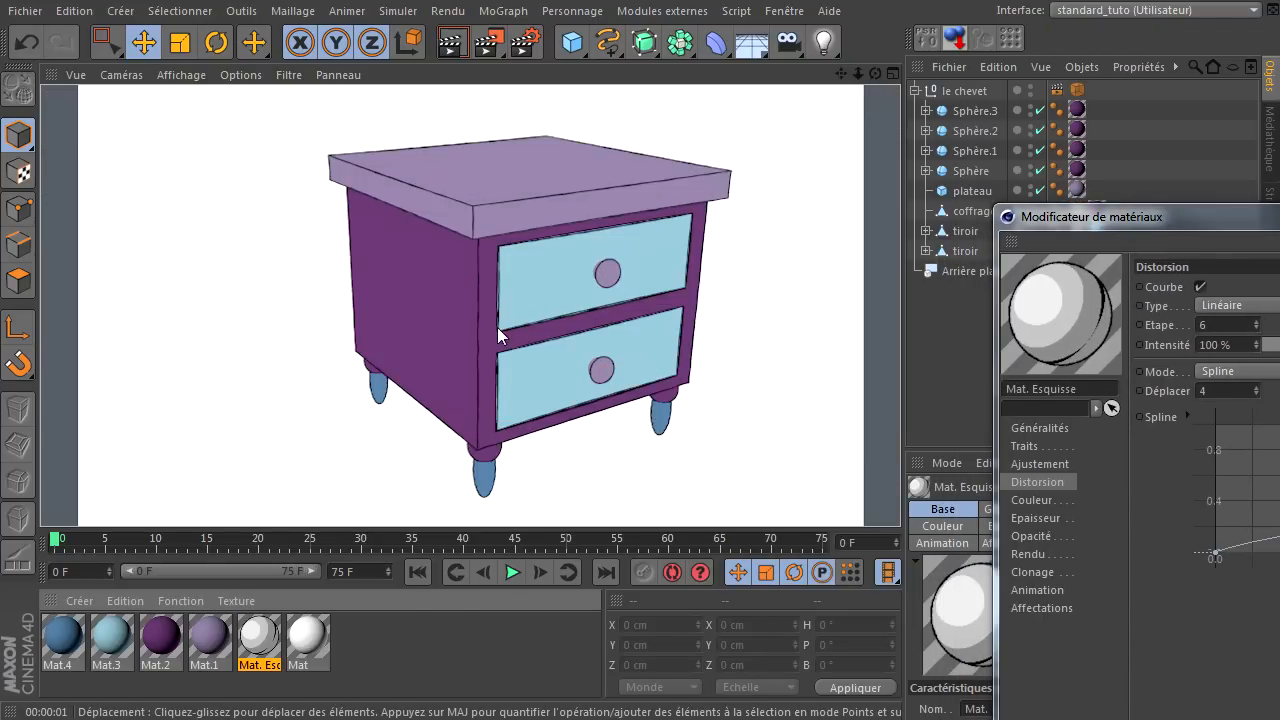
Flatten and balance the arch of the distortion spline using both end tangents, and render the view to check the strokes
drag(1275, 216, 883, 127)
click(822, 468)
mouse_move(822, 468)
mouse_down()
mouse_move(882, 436)
mouse_move(995, 443)
mouse_up()
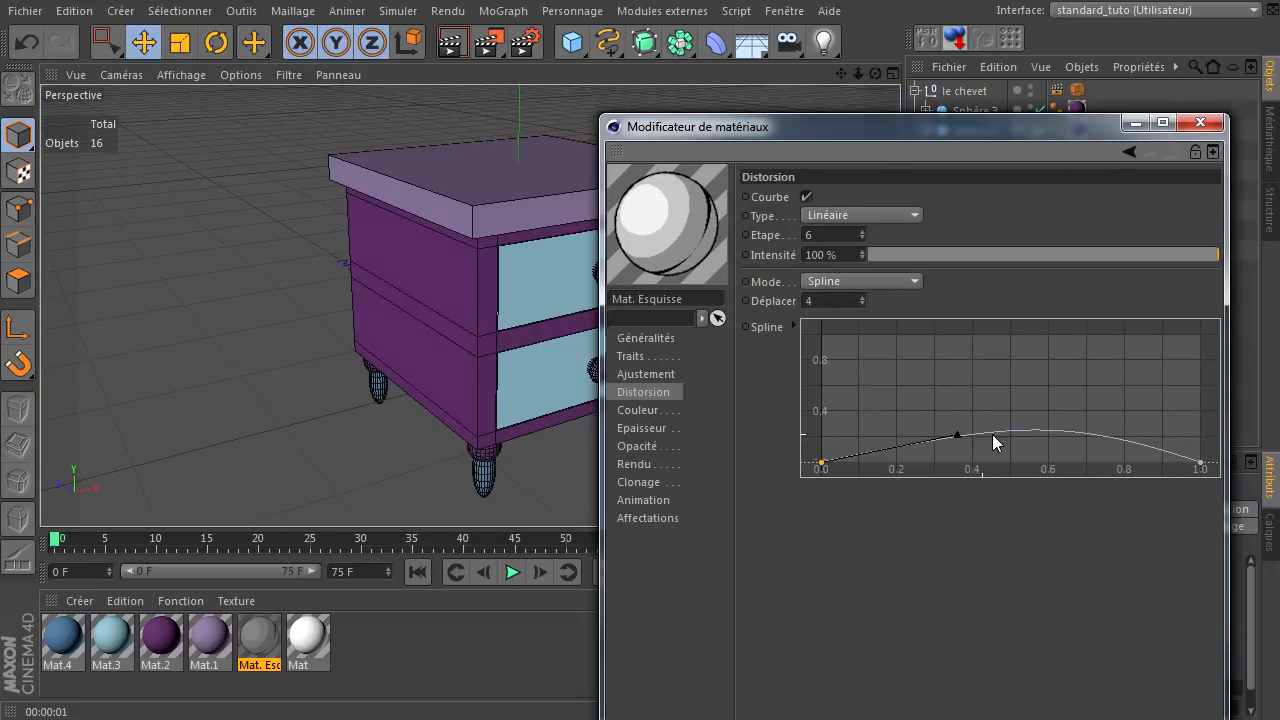
click(1201, 462)
mouse_move(1080, 427)
mouse_down()
mouse_move(1062, 445)
mouse_move(1059, 431)
mouse_up()
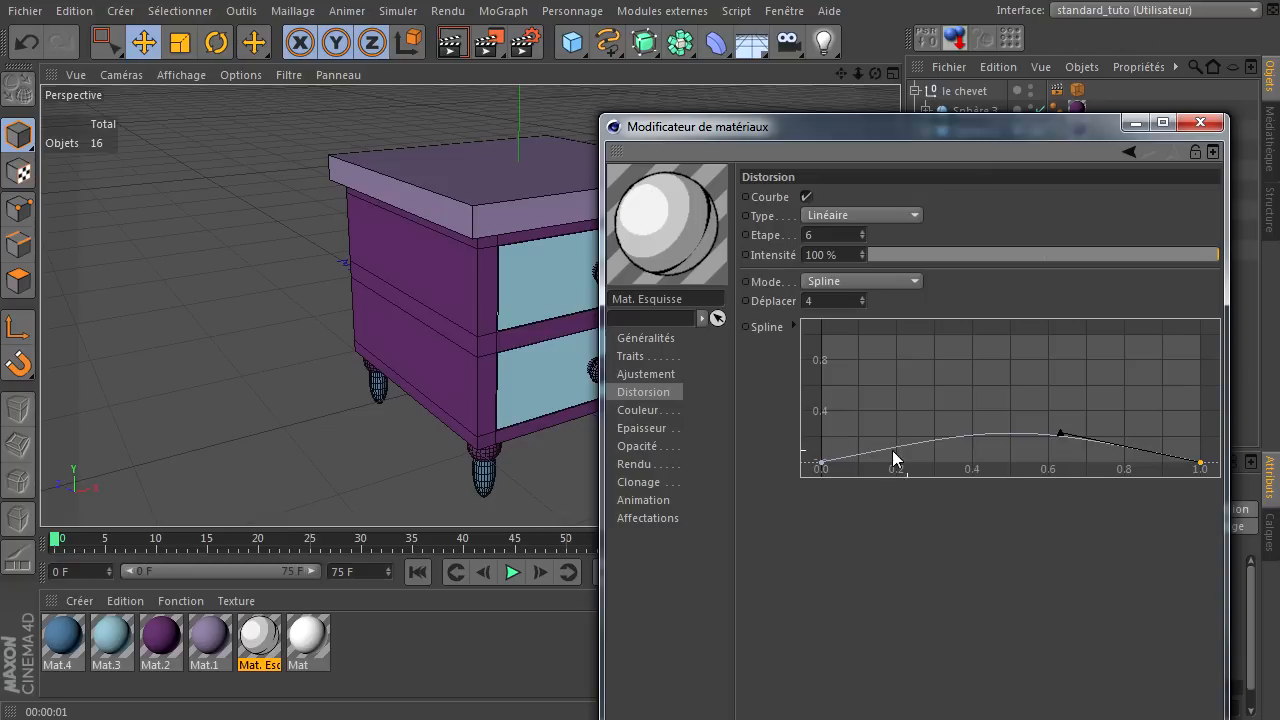
drag(821, 466, 908, 453)
drag(722, 132, 1134, 181)
key(ctrl+r)
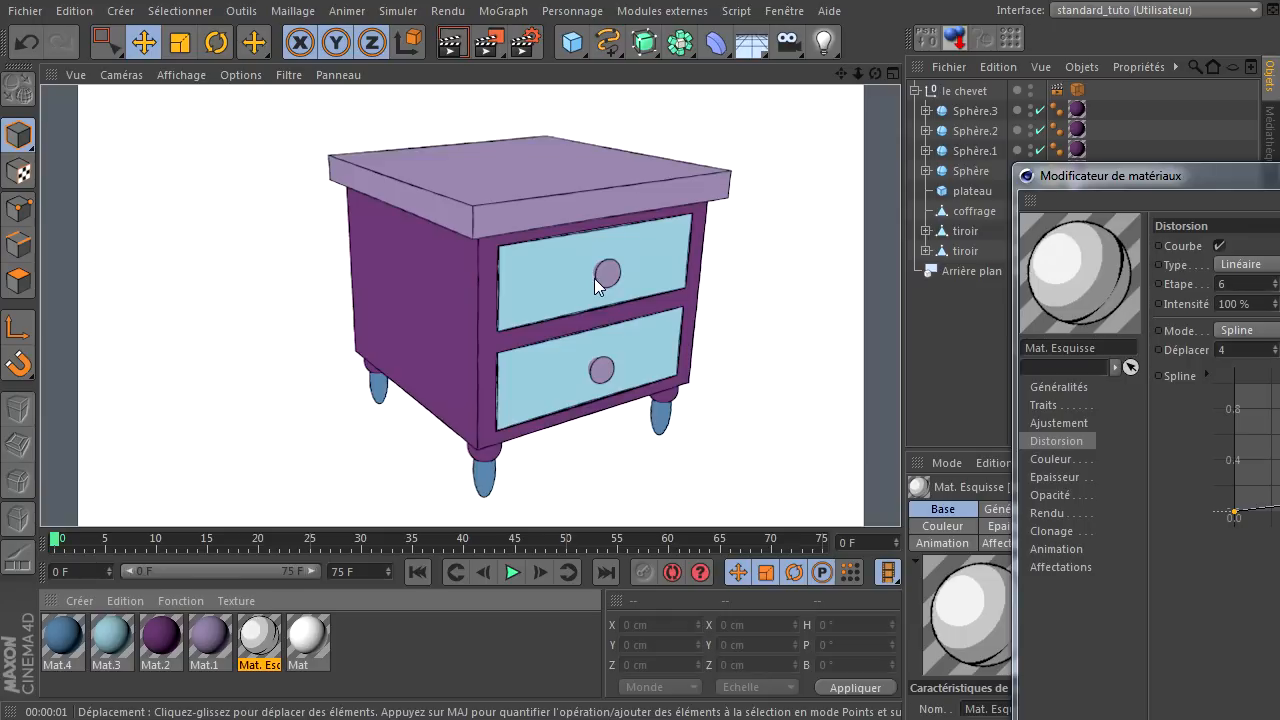
Render a close-up of the drawer fronts to check their outlines
scroll(595, 277, up, 8)
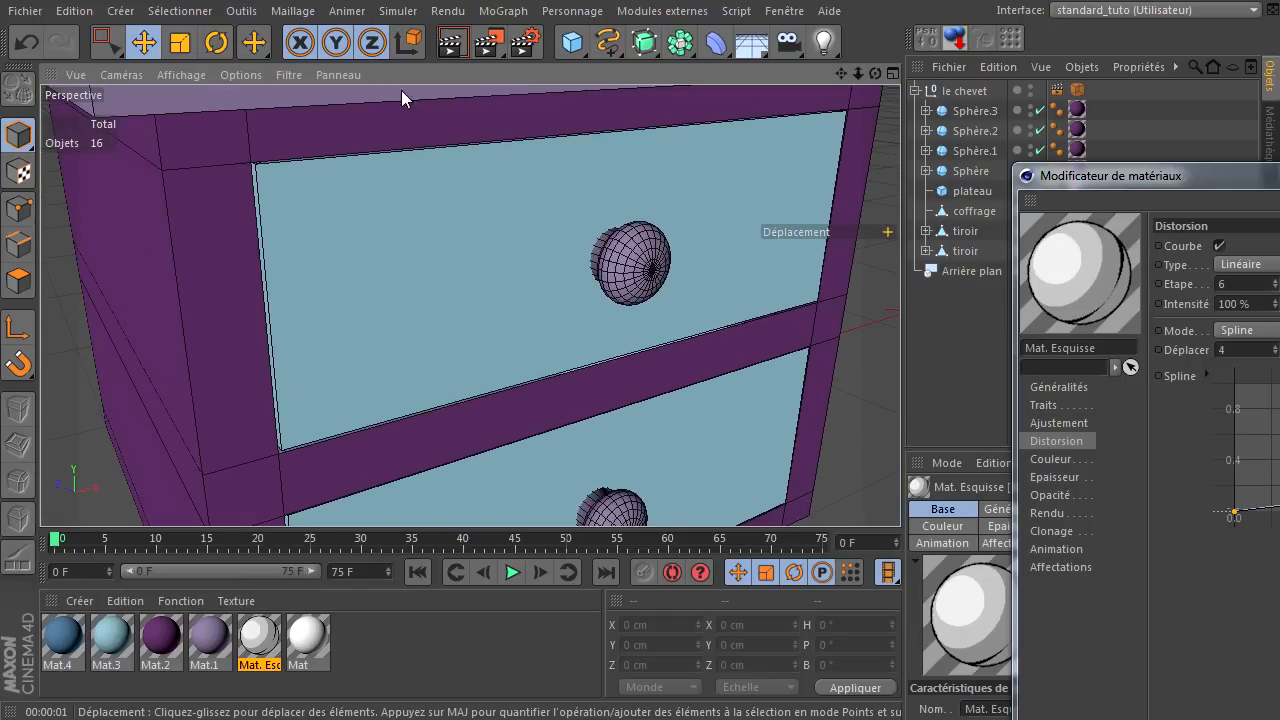
click(451, 42)
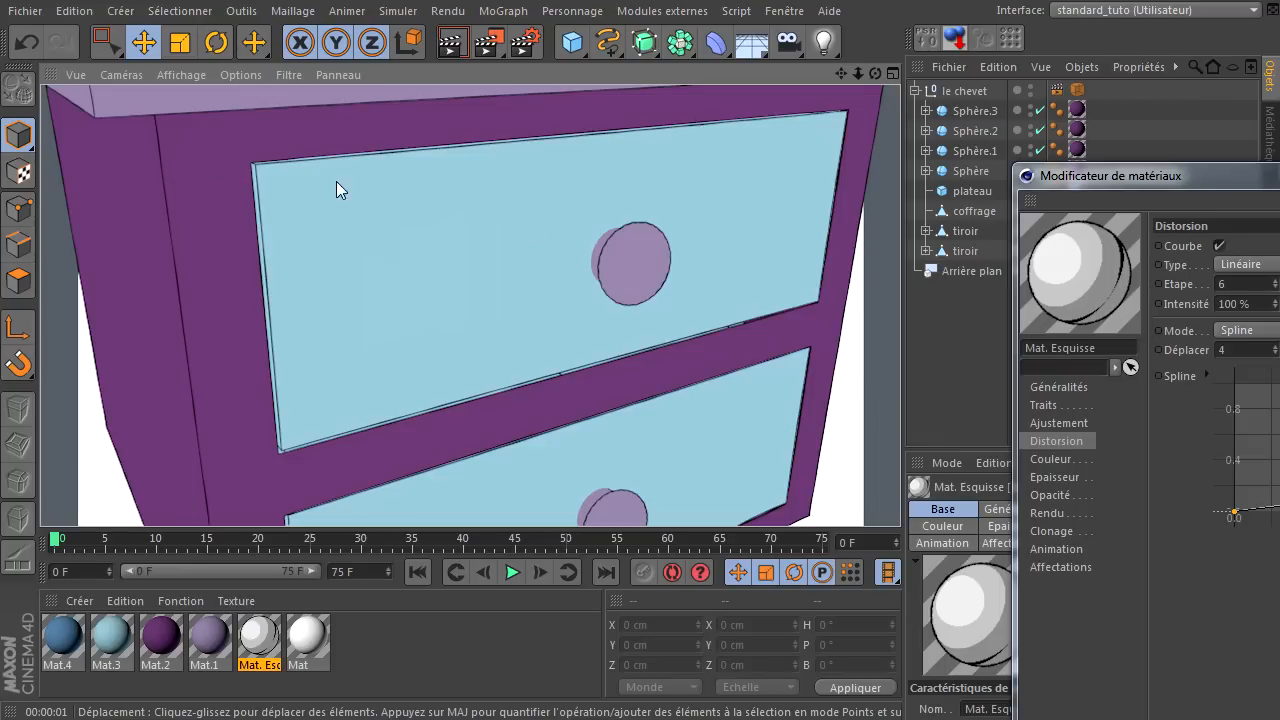
drag(1254, 176, 819, 97)
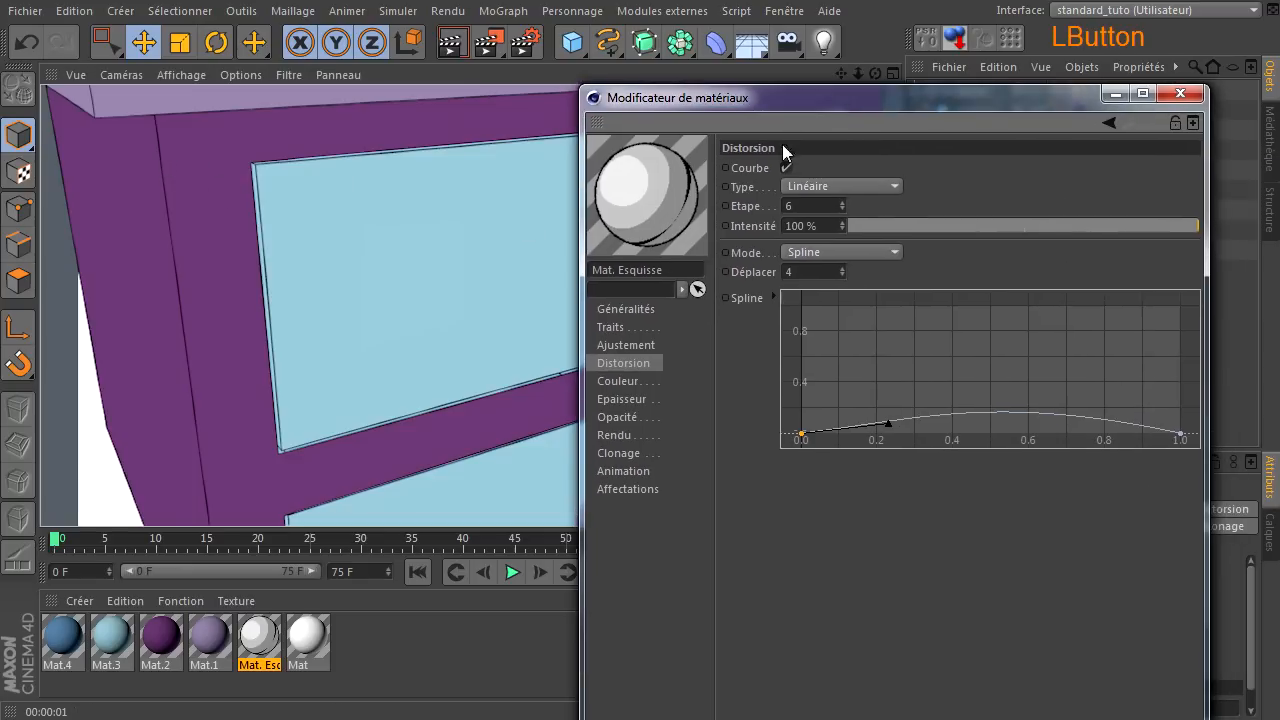
Select the le chevet group and review the Traits and Epaisseur settings of the sketch material
click(612, 327)
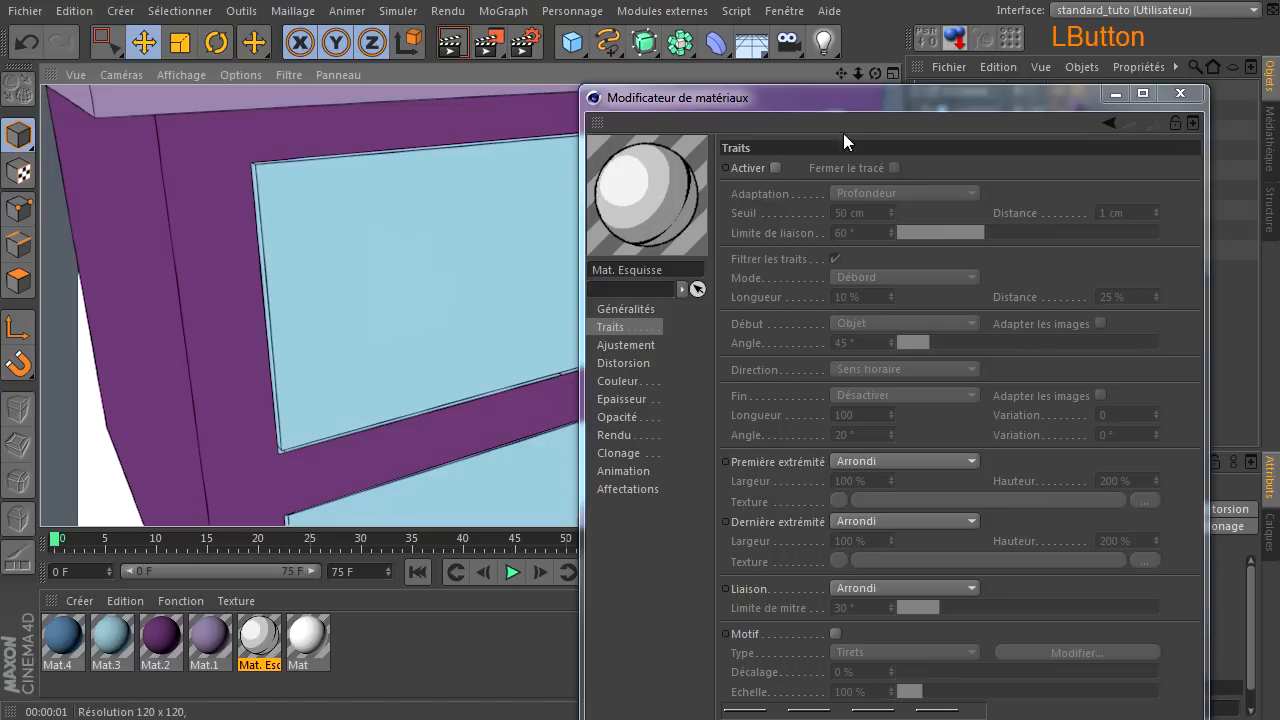
drag(852, 98, 1032, 220)
click(976, 91)
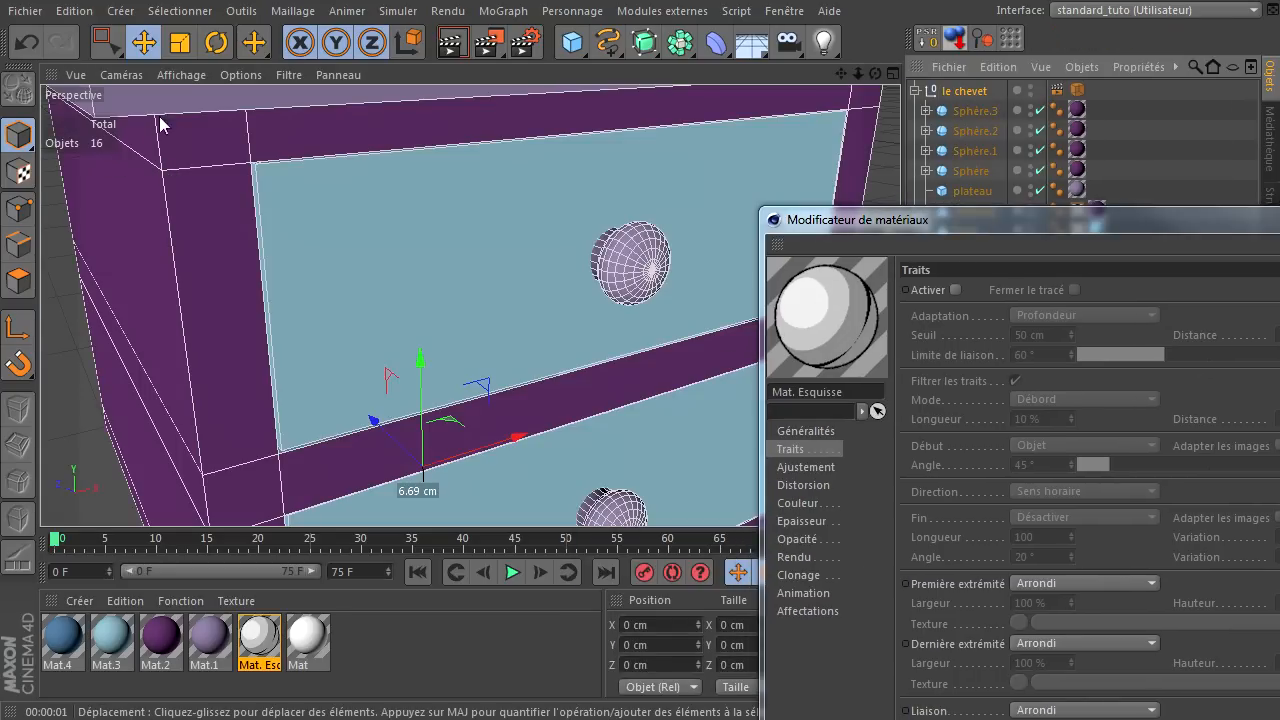
click(797, 531)
drag(1015, 248, 851, 244)
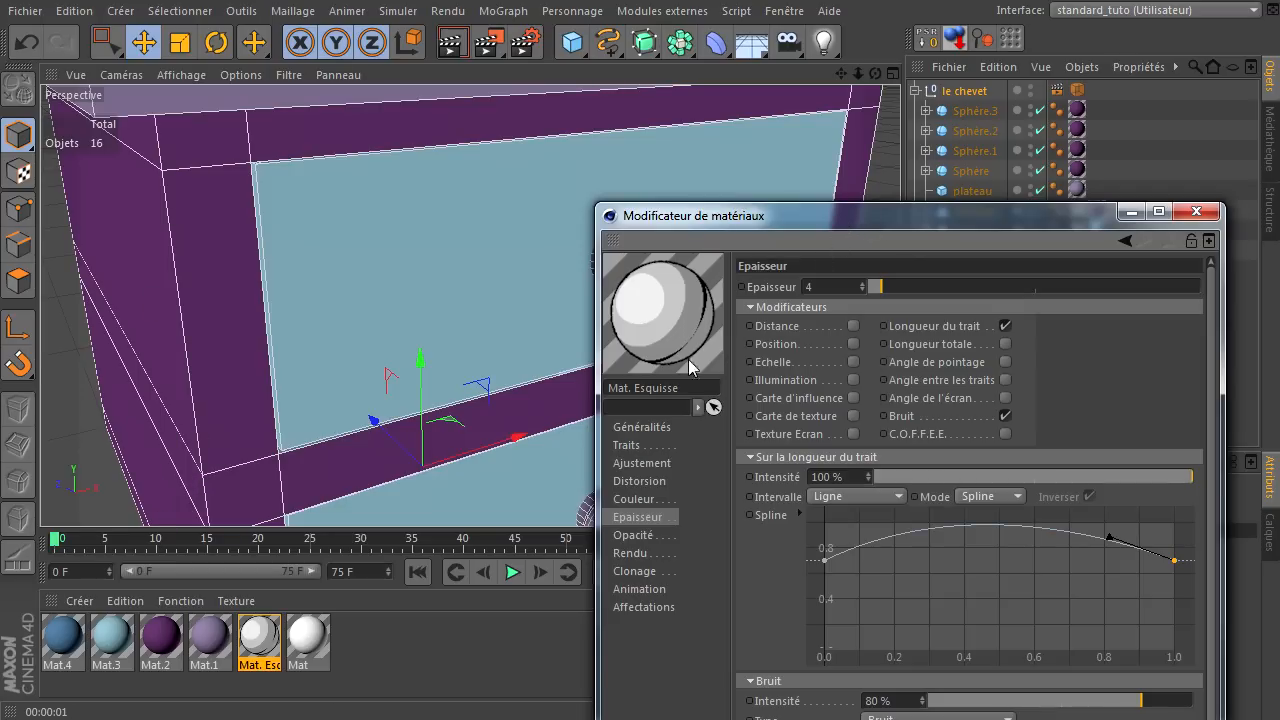
click(630, 446)
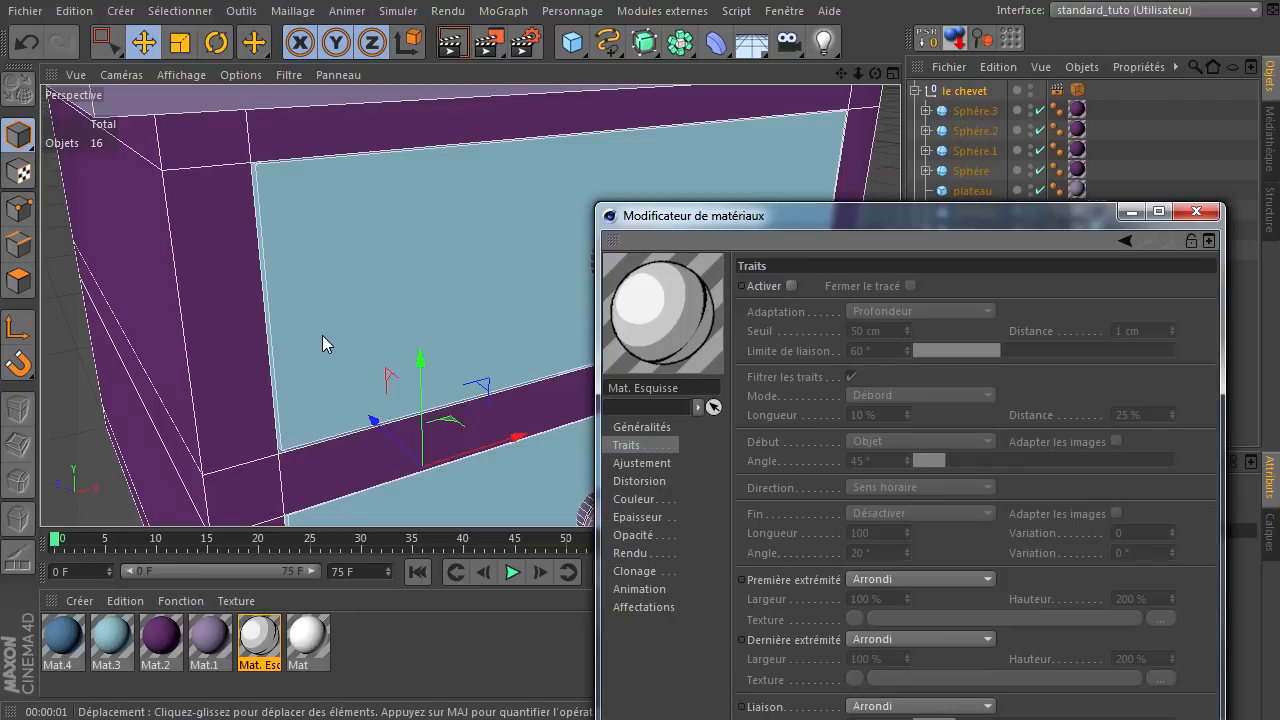
drag(822, 222, 1067, 241)
Render a close-up of the upper drawer knob to check the outline where it meets its base
click(452, 42)
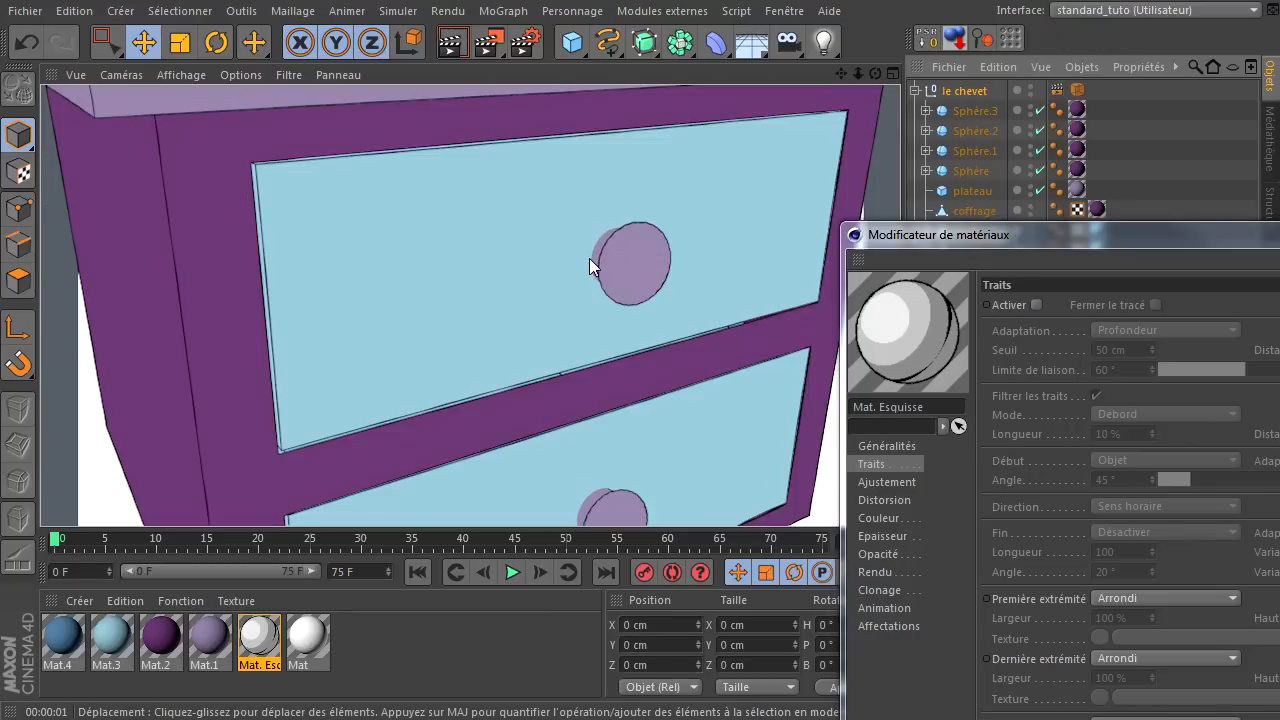
scroll(604, 250, up, 8)
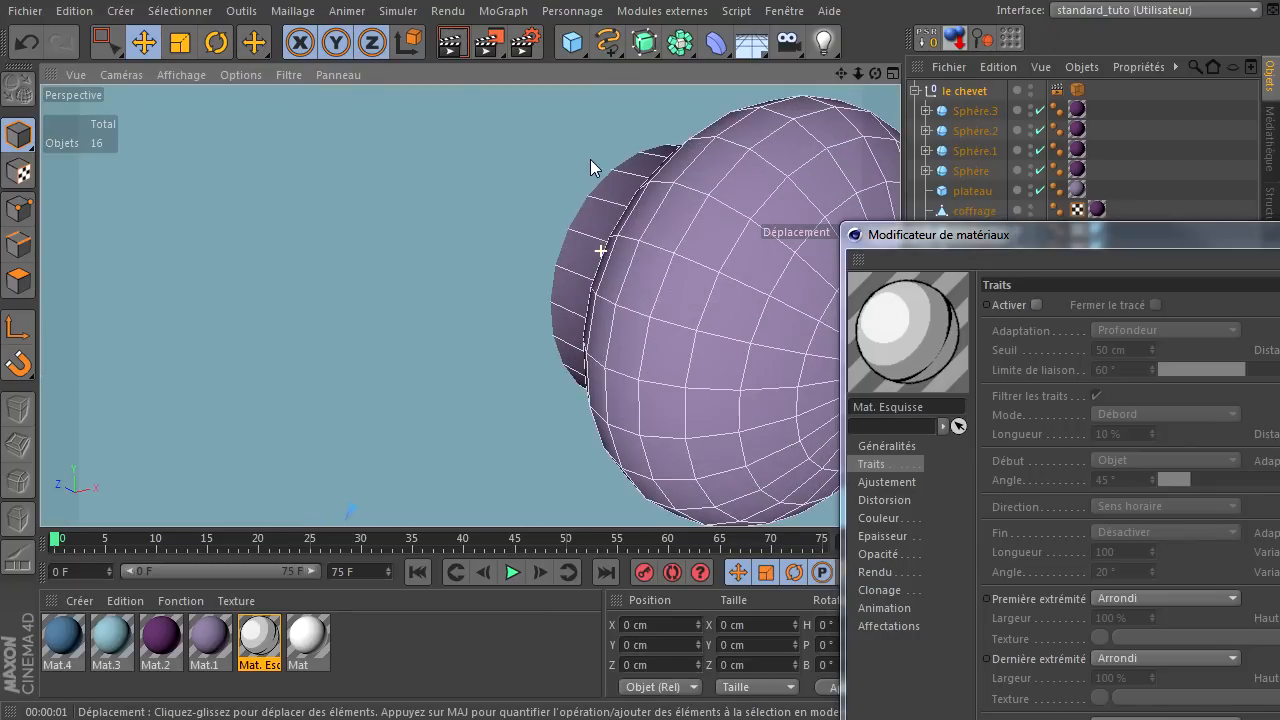
click(453, 42)
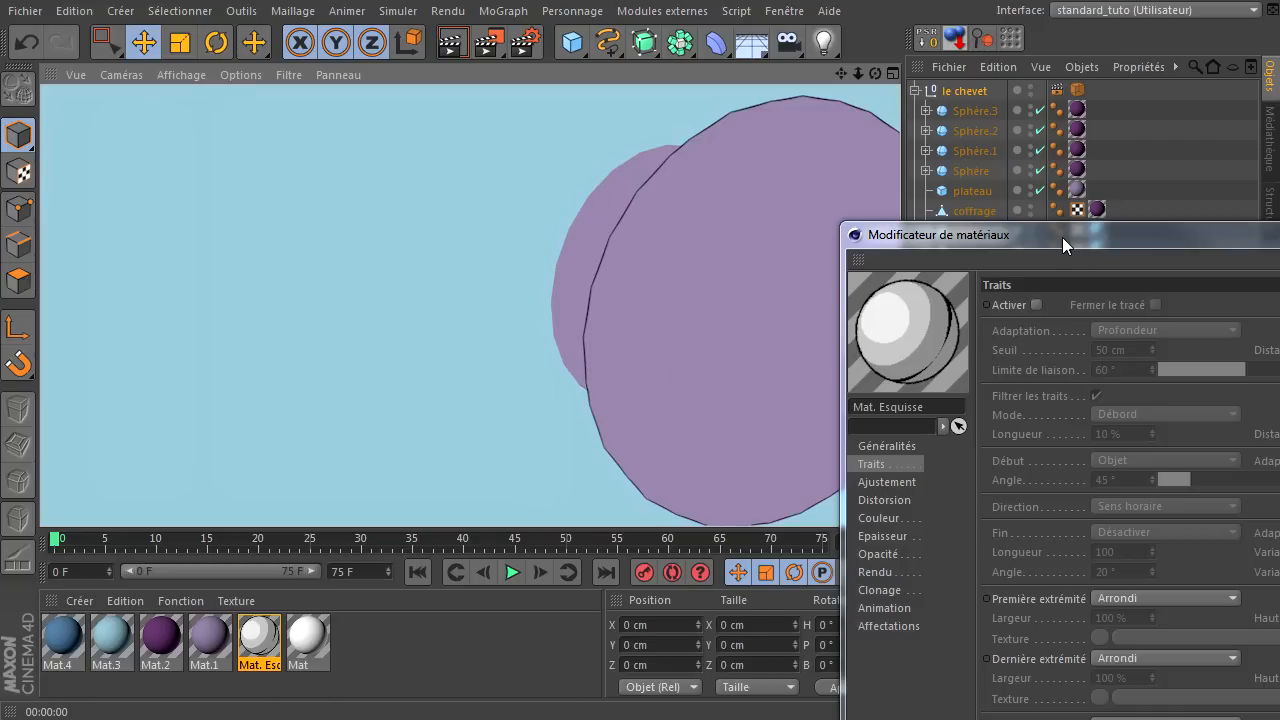
Enable the Intersections line type in the Style d'esquisse tag of the le chevet group
drag(1062, 234, 248, 93)
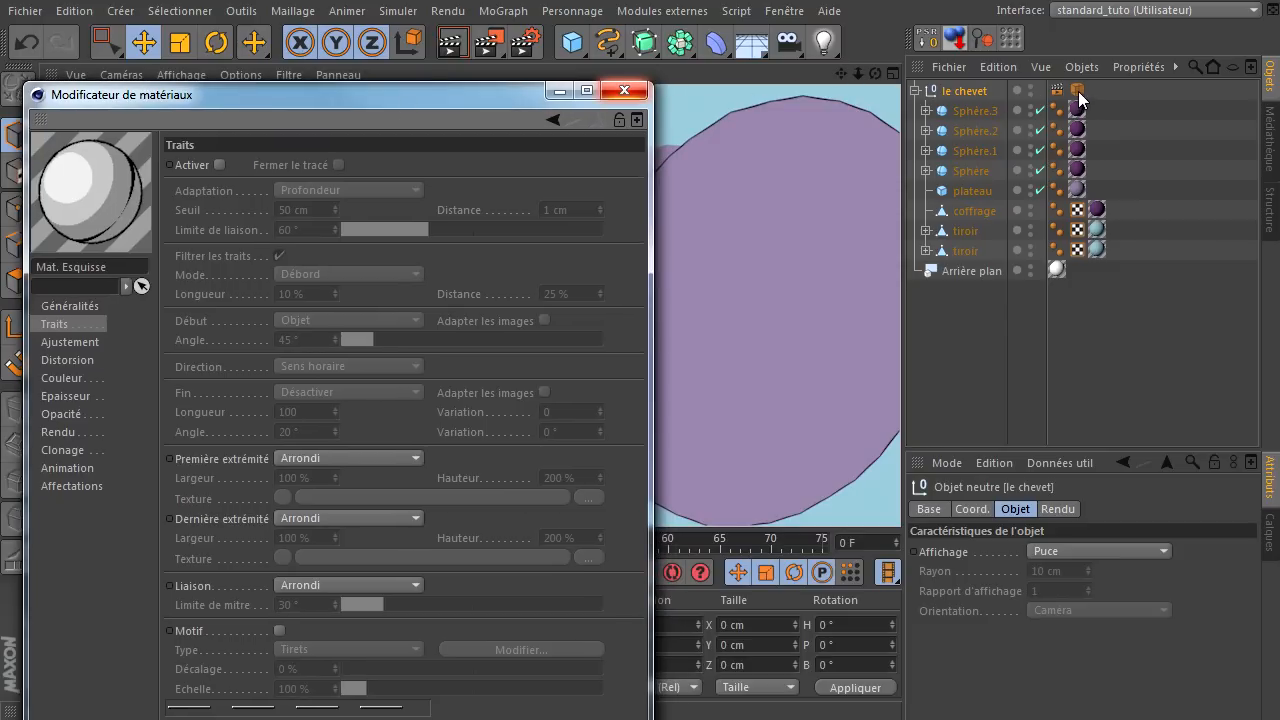
drag(444, 124, 419, 288)
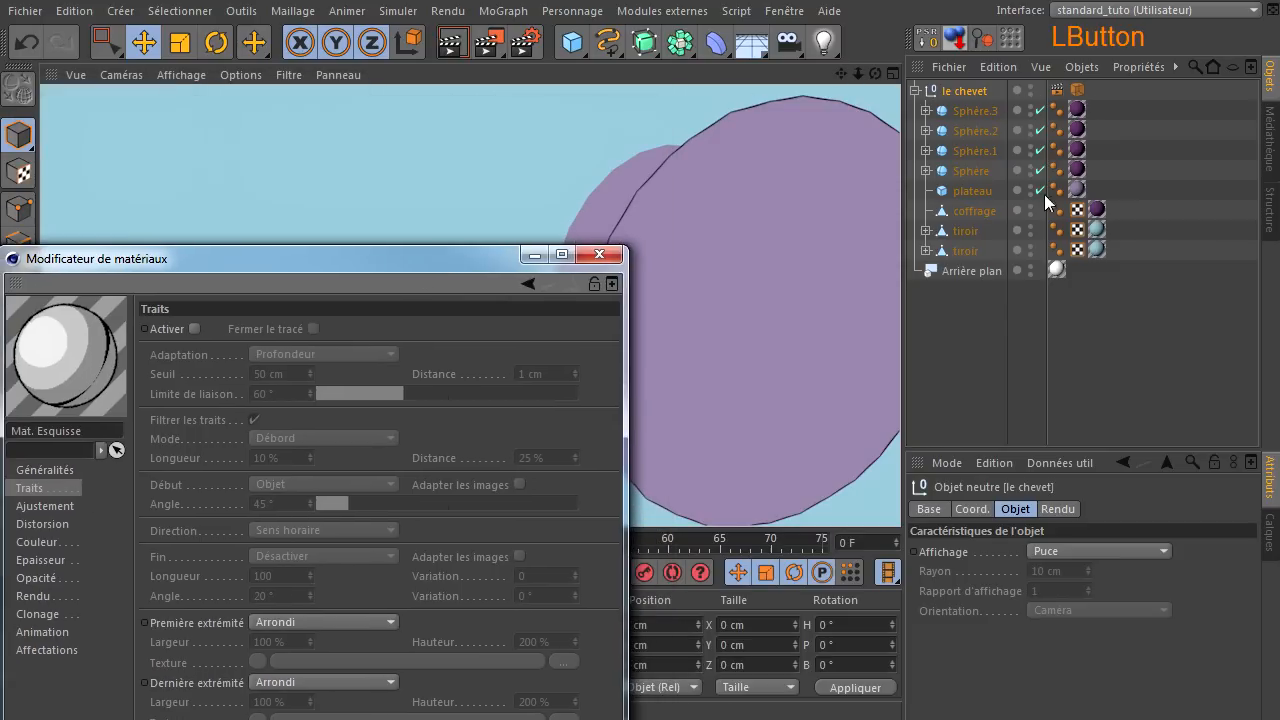
click(1075, 90)
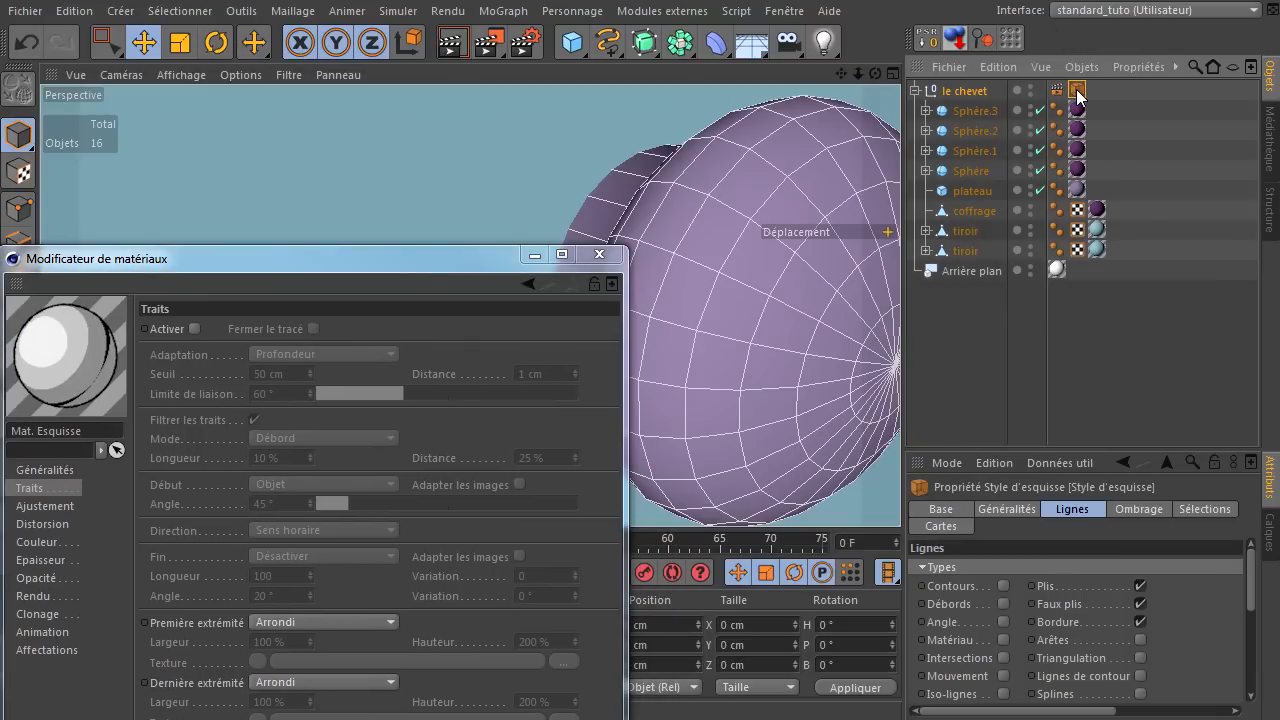
drag(1087, 450, 1100, 316)
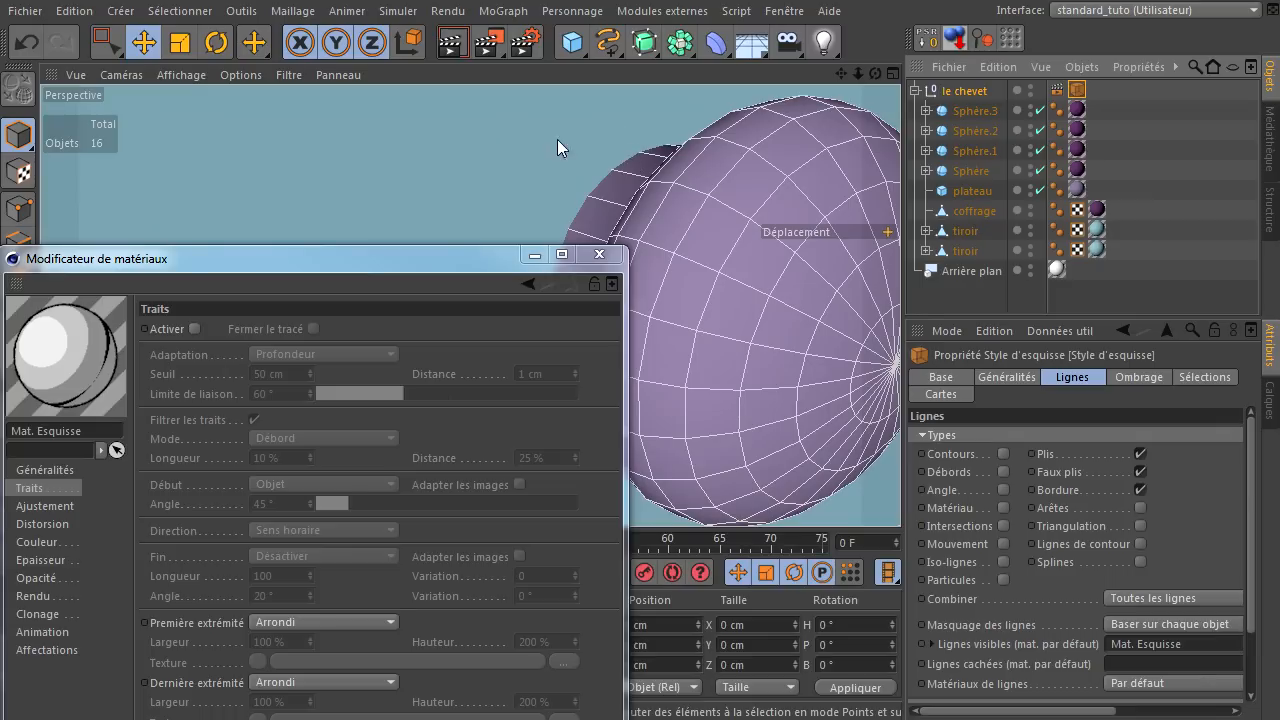
click(1002, 524)
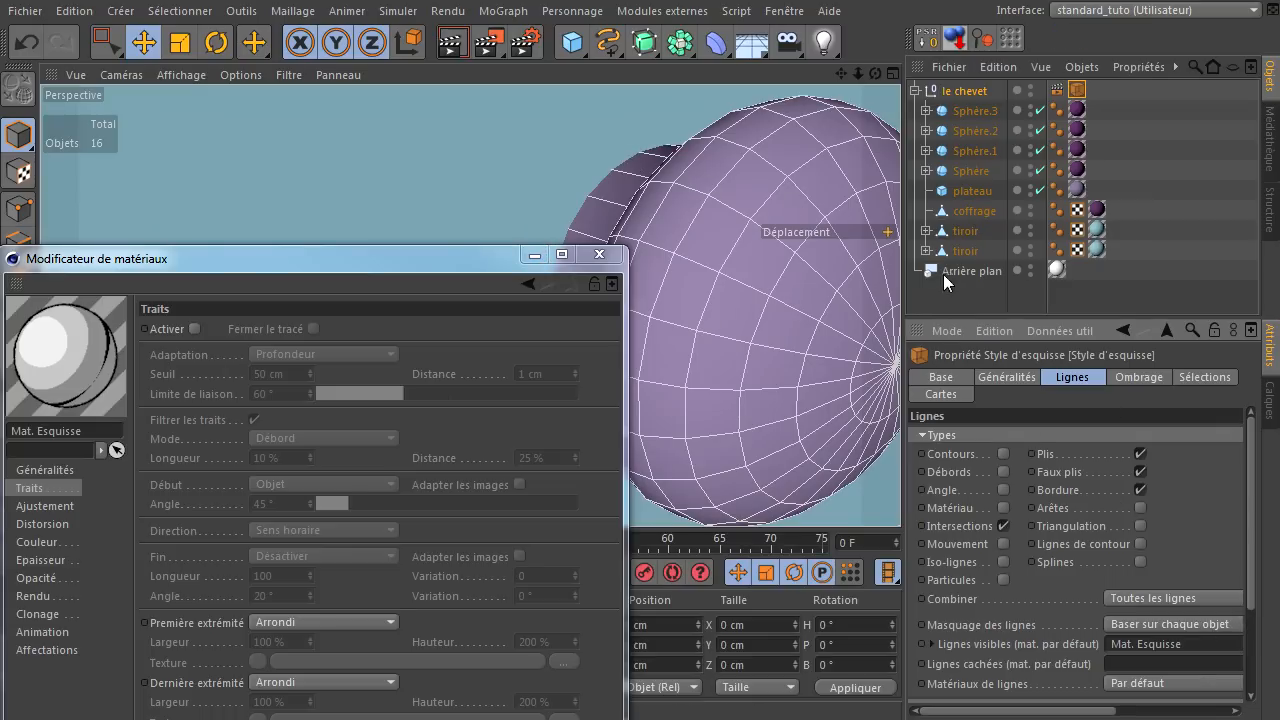
Set the objects considered for the Intersections lines to Baser sur le projet
drag(941, 317, 944, 243)
click(923, 630)
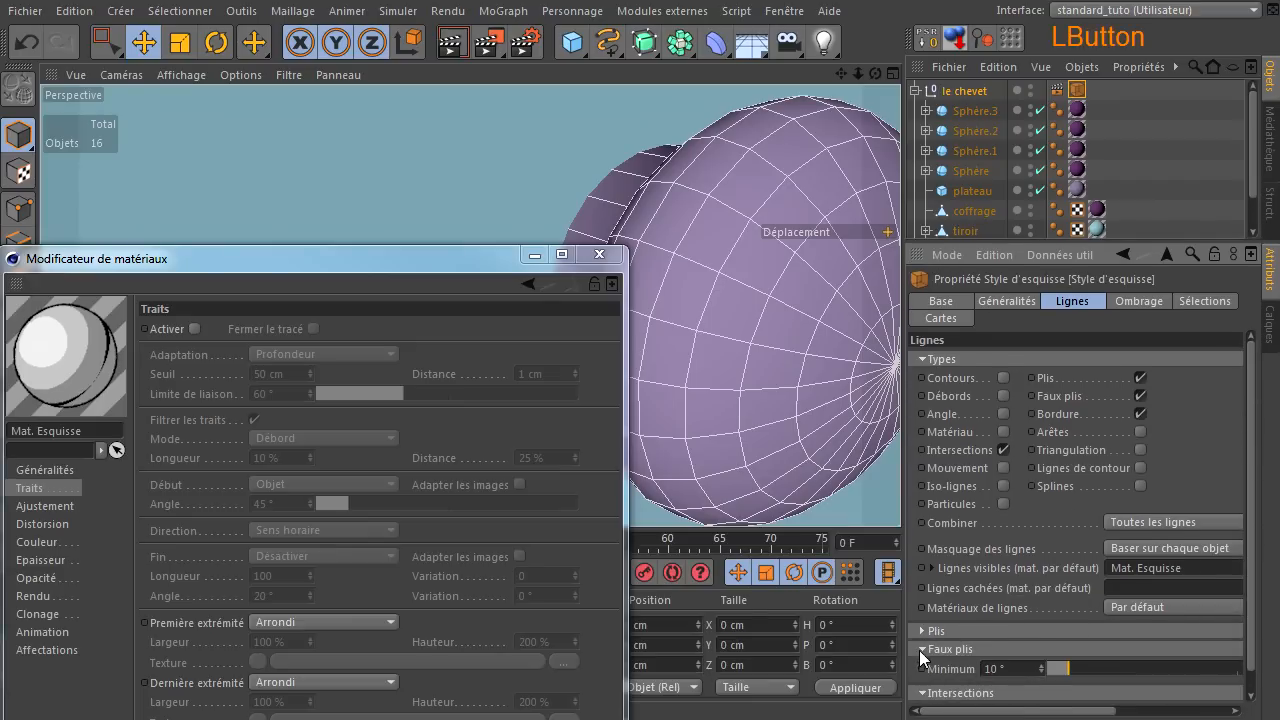
click(921, 649)
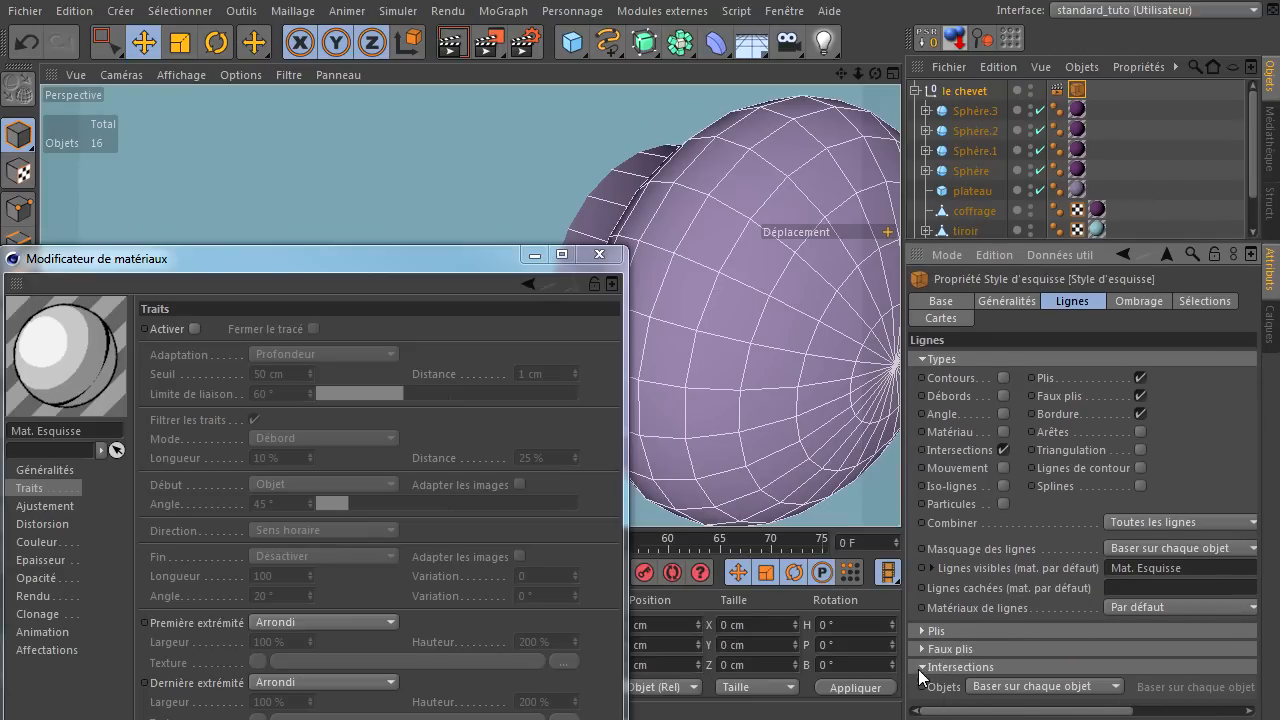
drag(1017, 240, 1016, 143)
click(1051, 587)
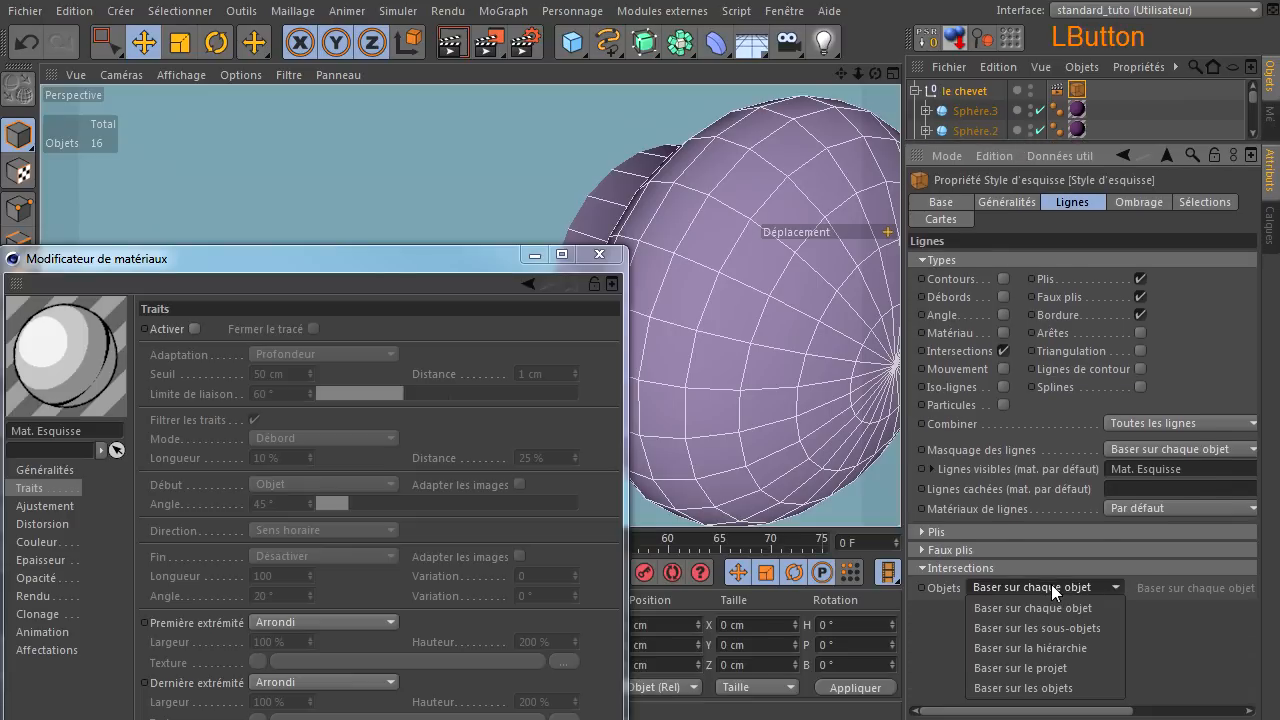
click(1037, 668)
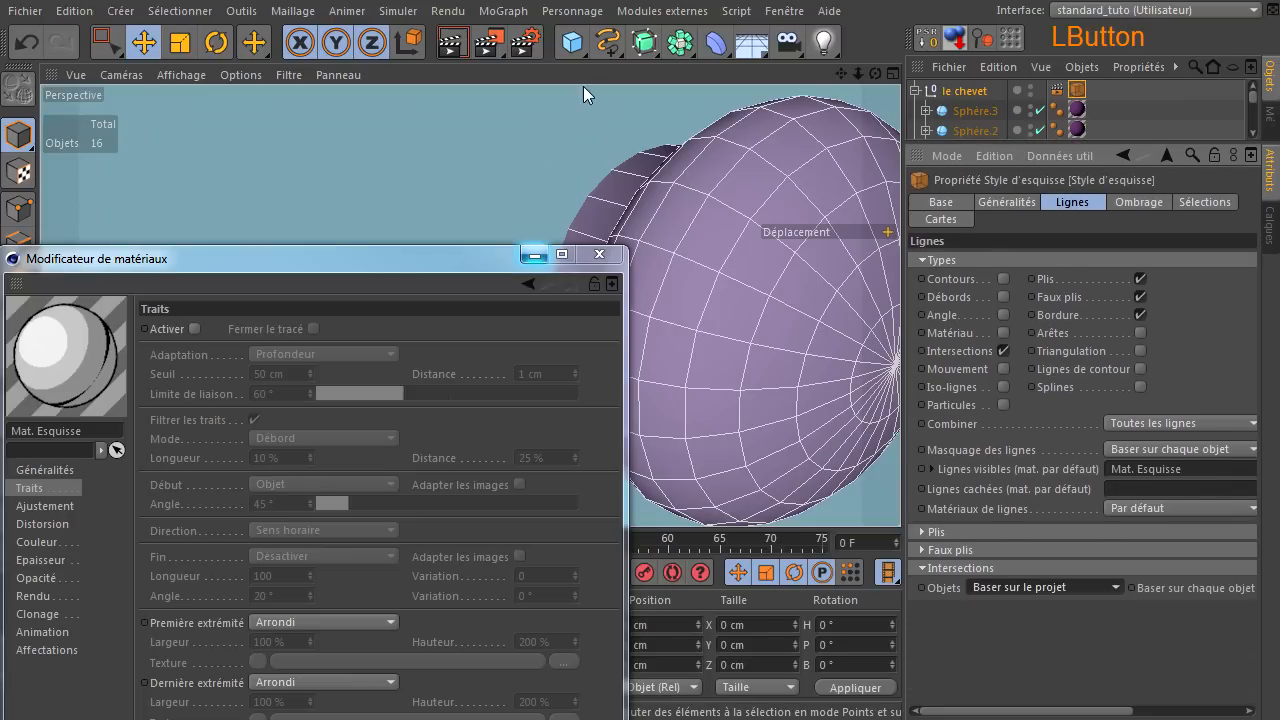
Render the knob close-up to check the intersection lines around its base
drag(1044, 143, 1073, 311)
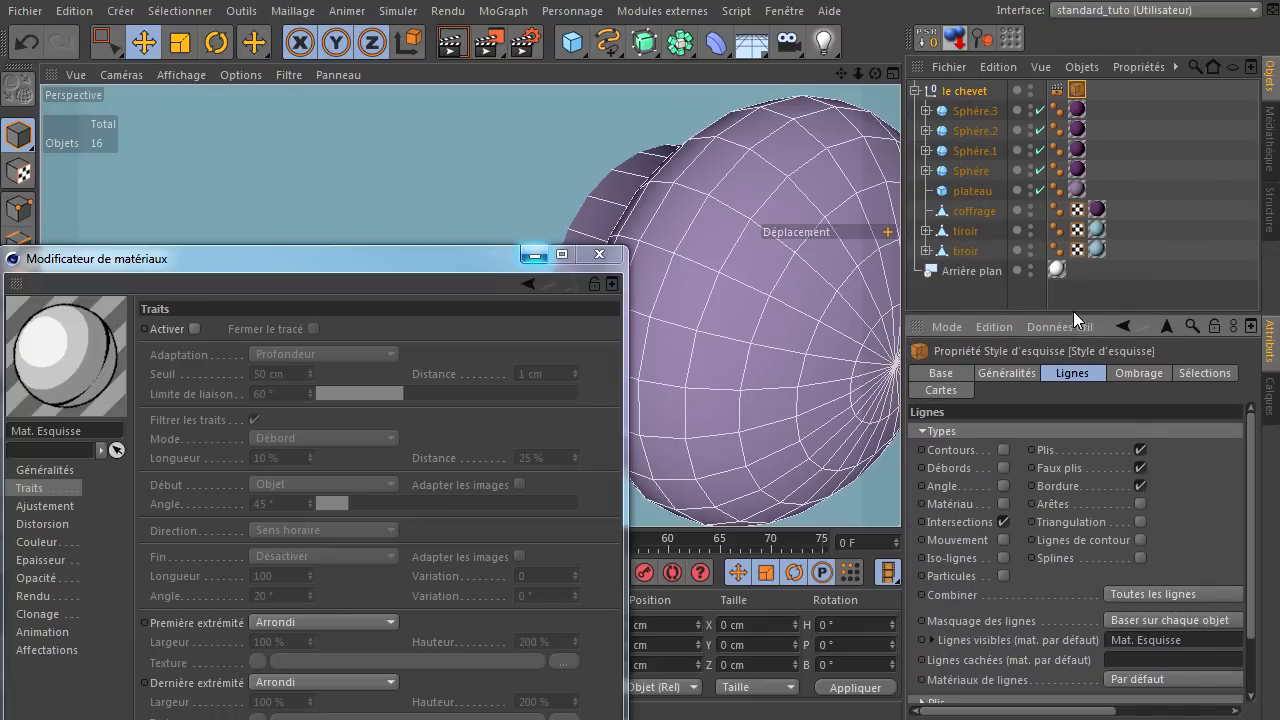
drag(369, 262, 1279, 150)
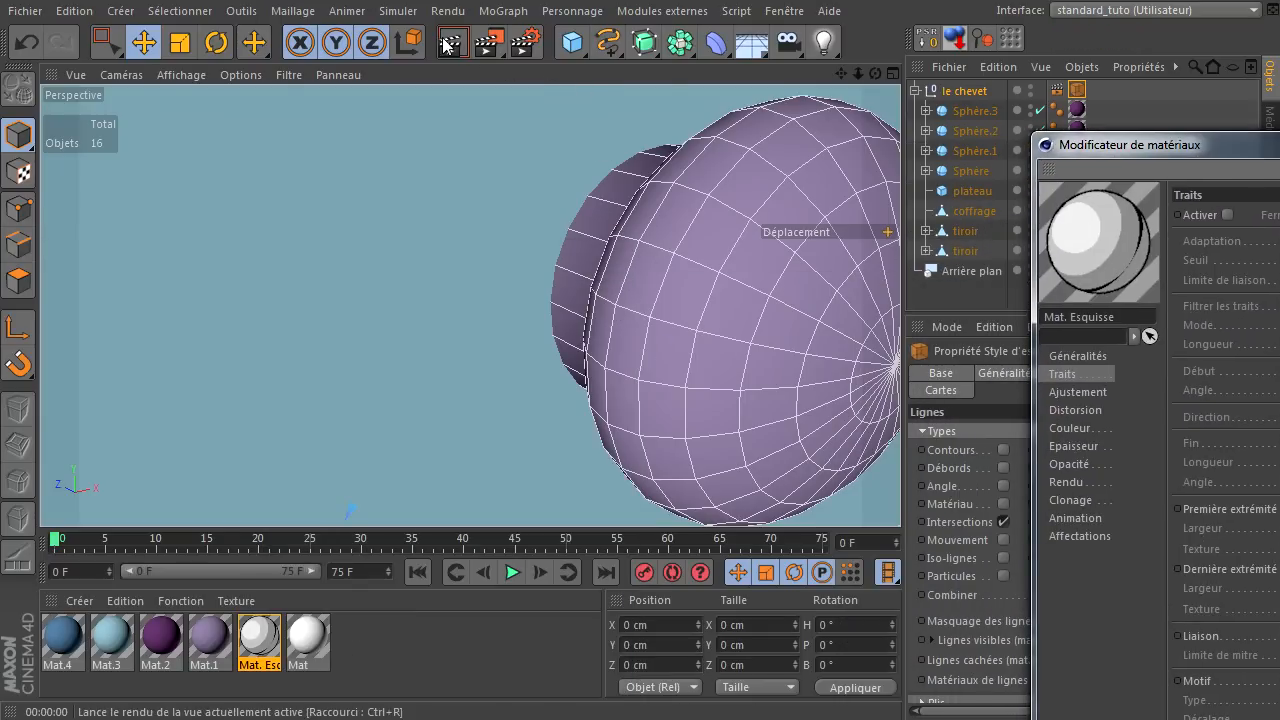
click(451, 41)
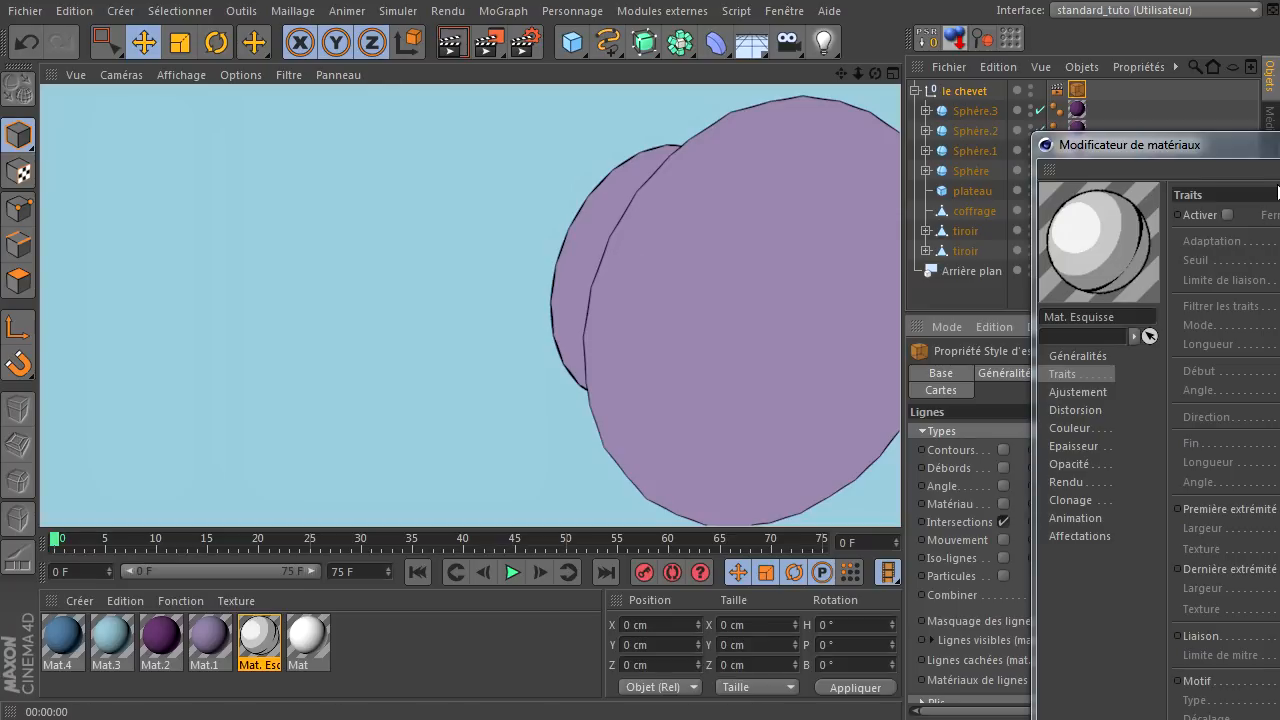
Try enabling the Traits settings of the Mat. Esquisse material and render the knob close-up
drag(1200, 144, 976, 76)
click(769, 316)
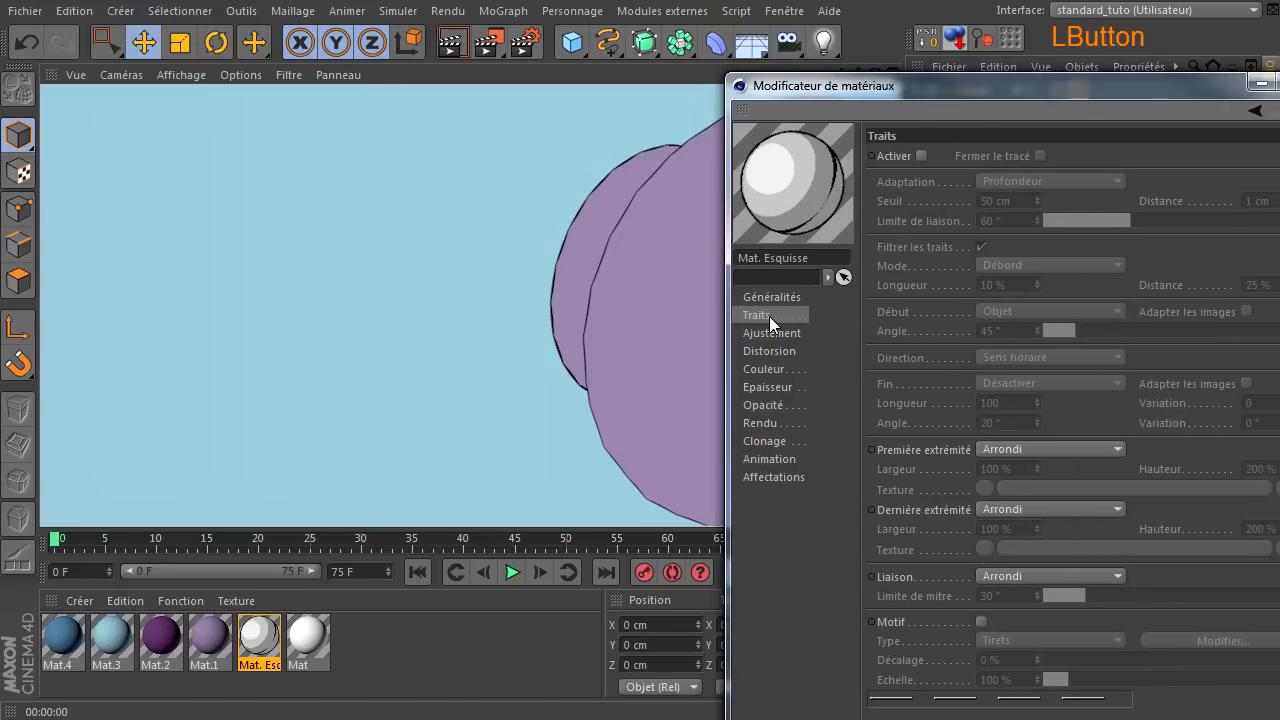
click(920, 156)
drag(967, 93, 1087, 112)
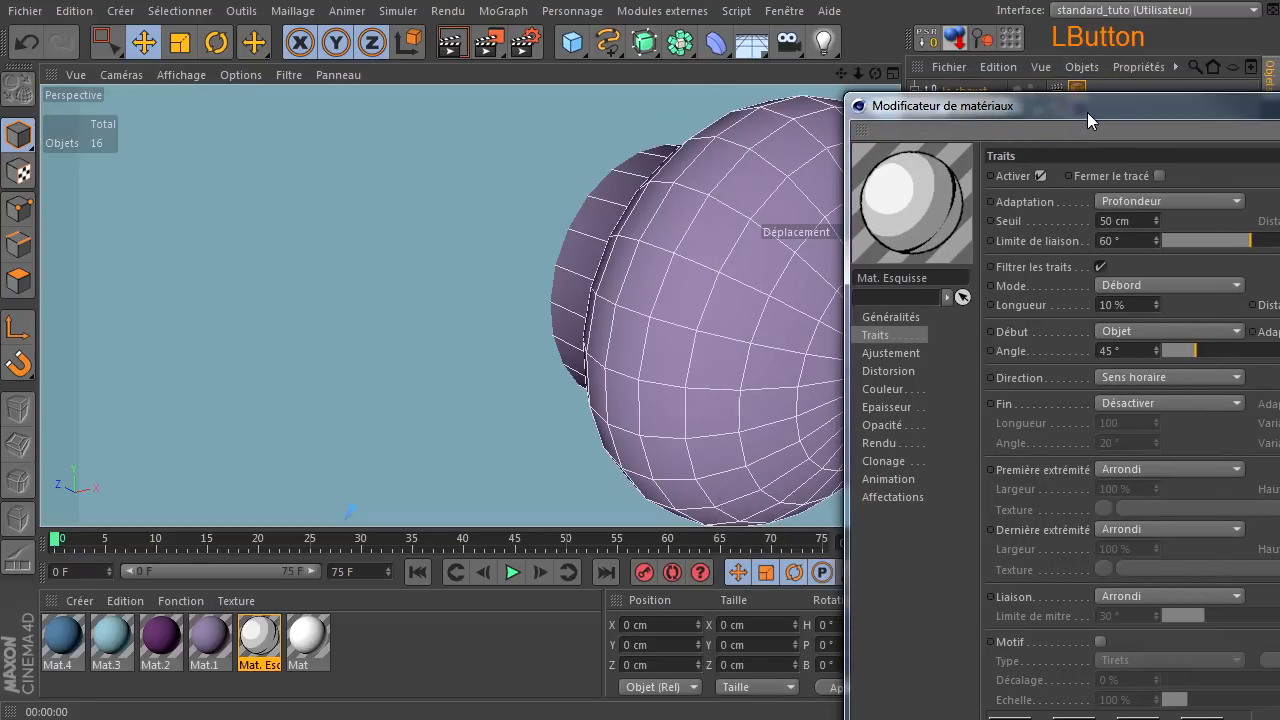
click(443, 55)
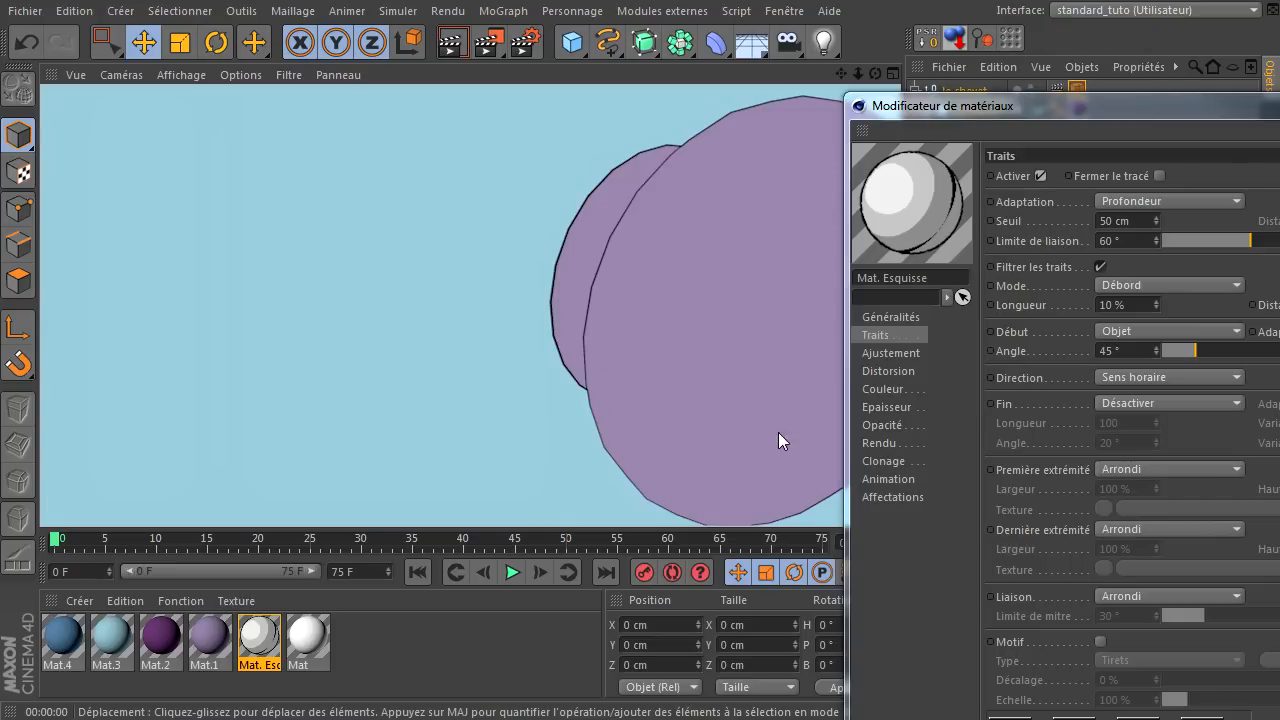
Disable Traits in Mat. Esquisse, render the knob close-up for comparison, and close the material editor
click(1041, 176)
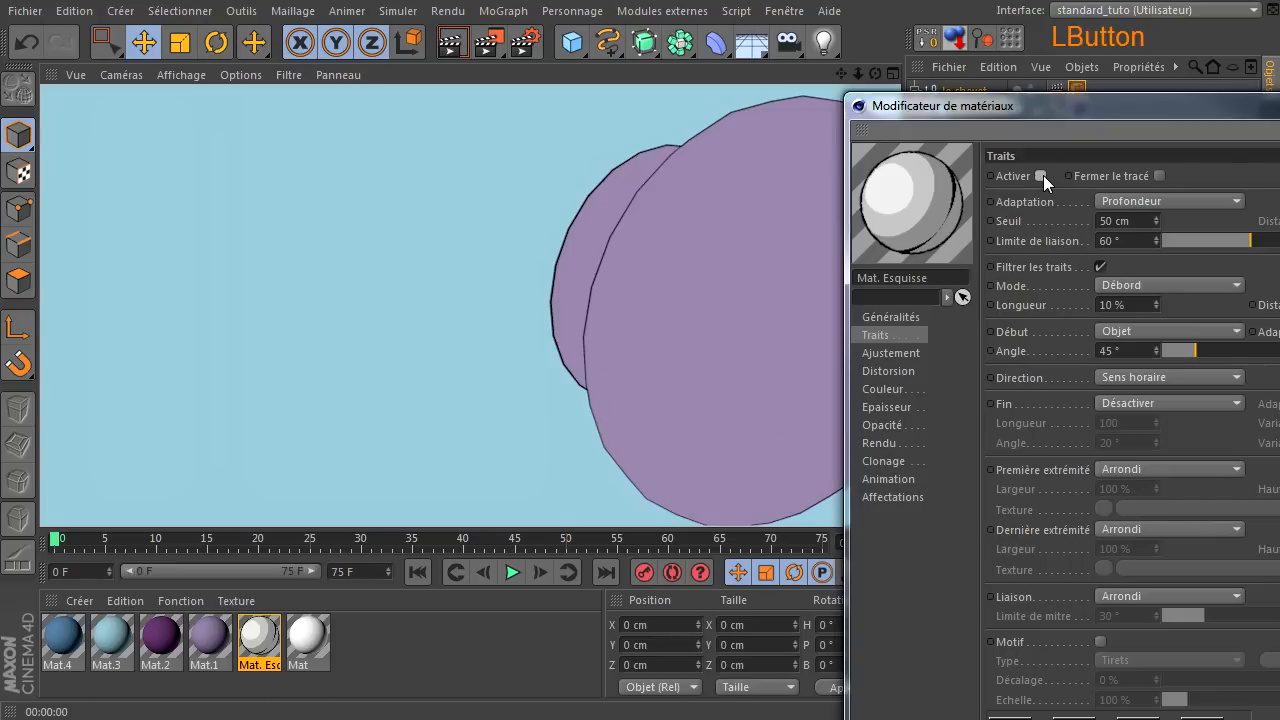
click(446, 46)
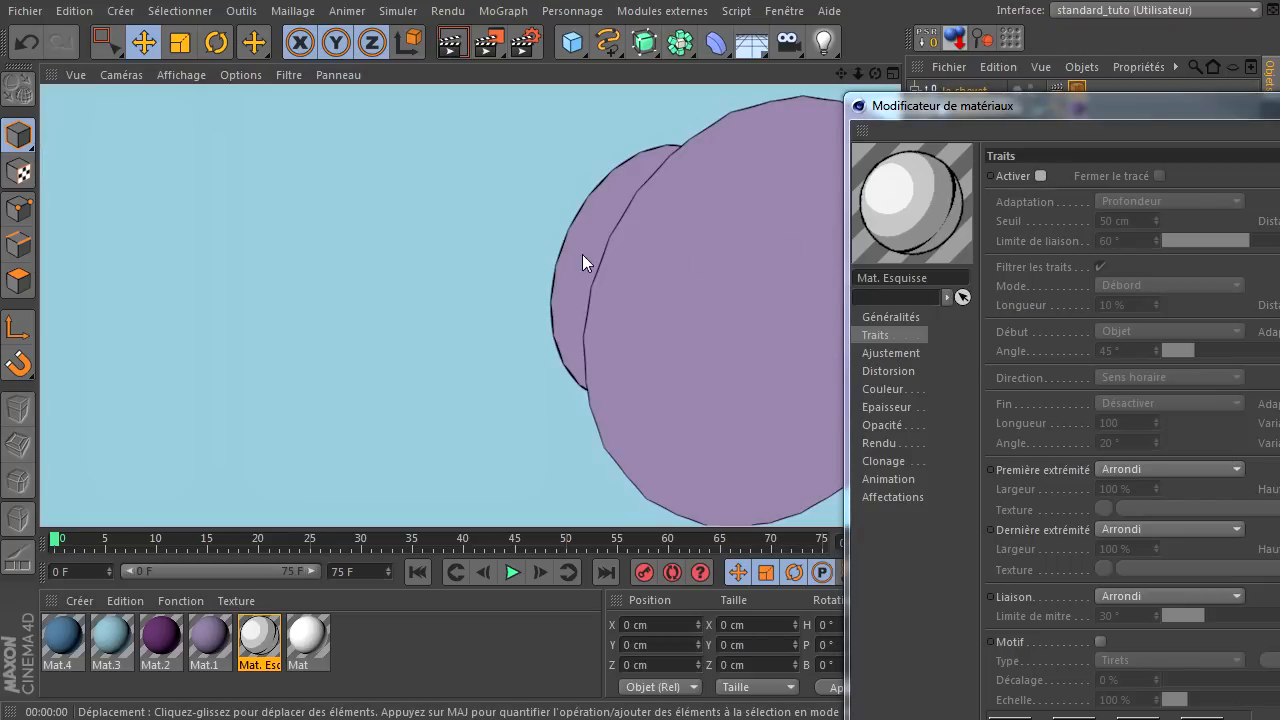
drag(1279, 109, 471, 129)
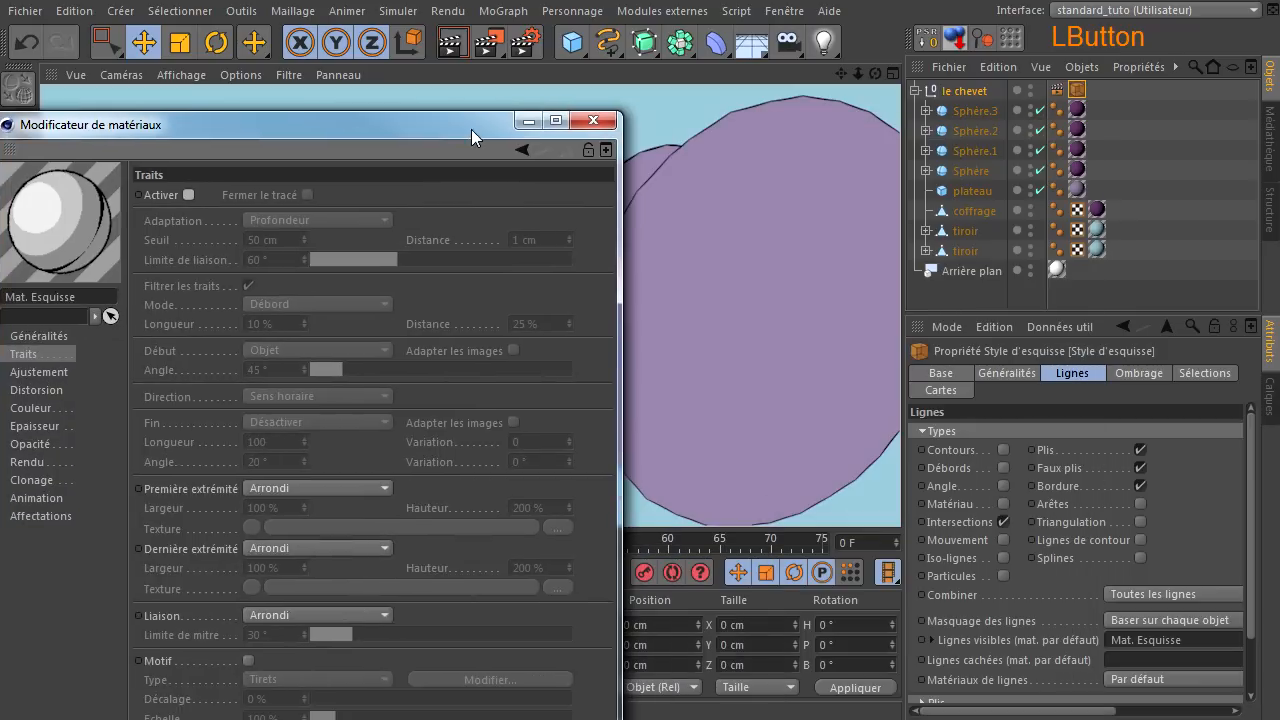
click(601, 123)
Render the whole bedside table to check its outlines
scroll(457, 236, down, 10)
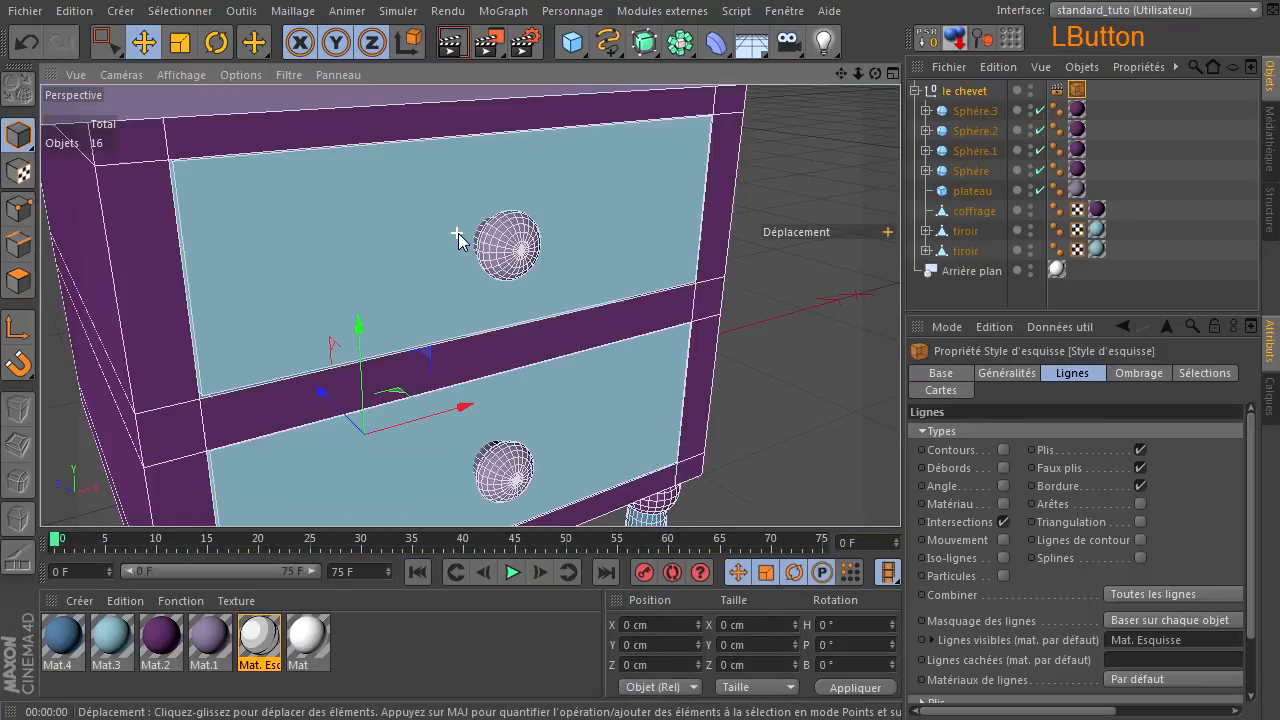
click(451, 42)
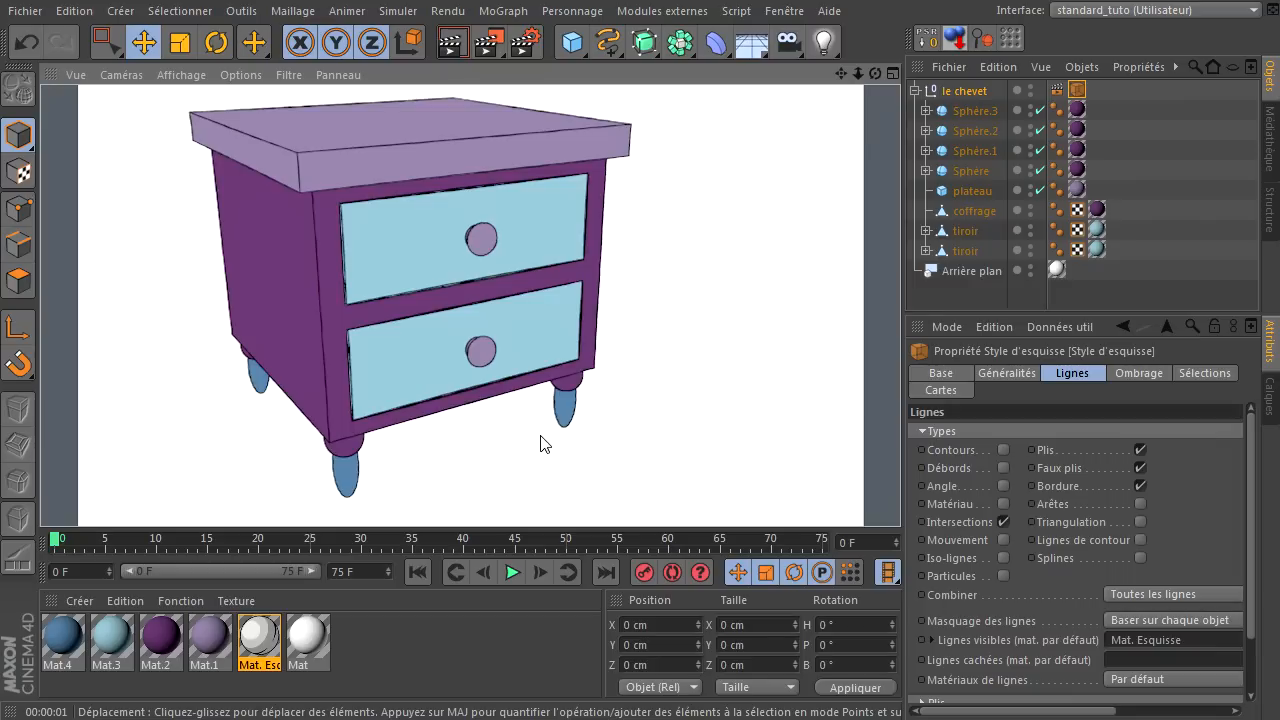
Pull the upper tiroir out of the cabinet to about -52 cm in Z and render the open drawer
click(965, 231)
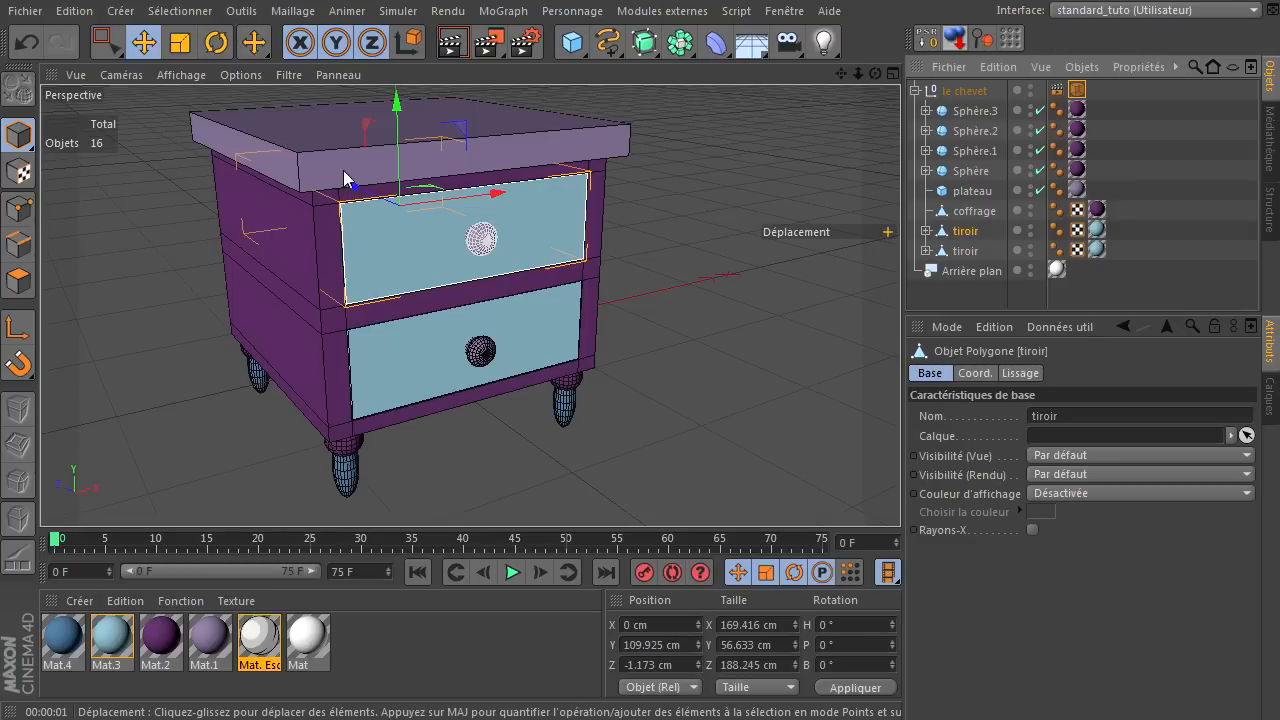
drag(362, 191, 394, 205)
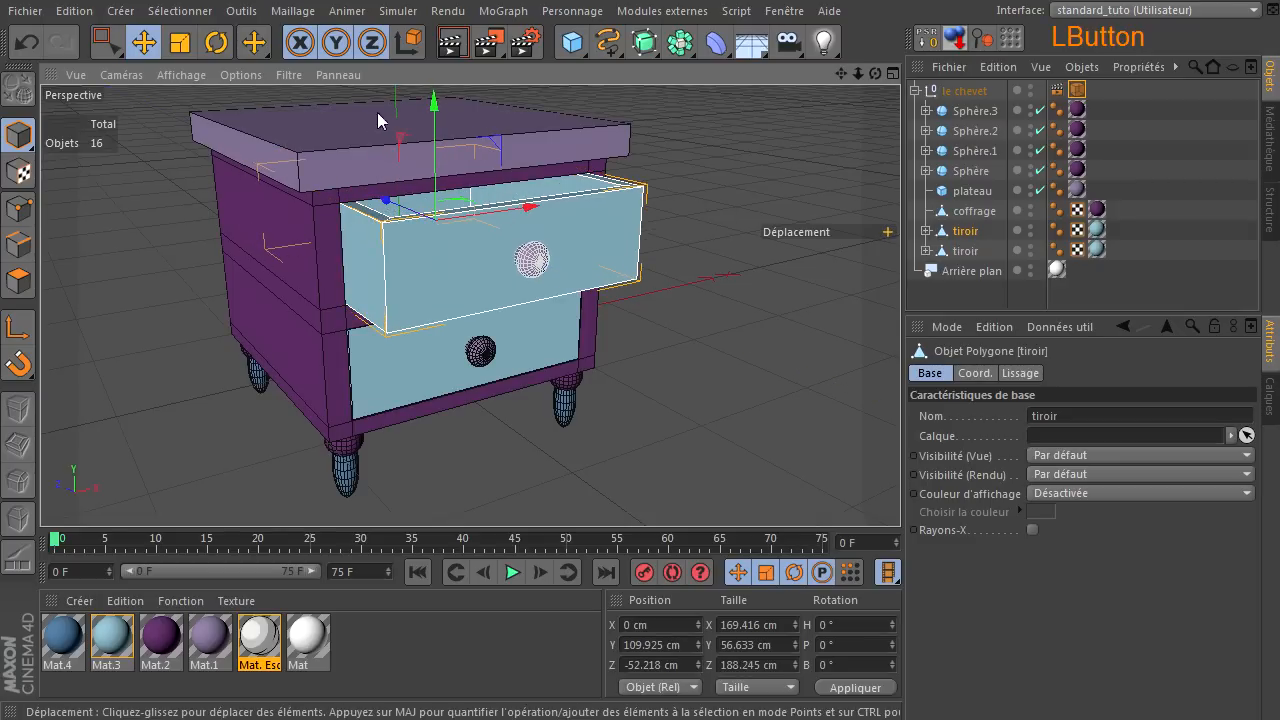
click(451, 42)
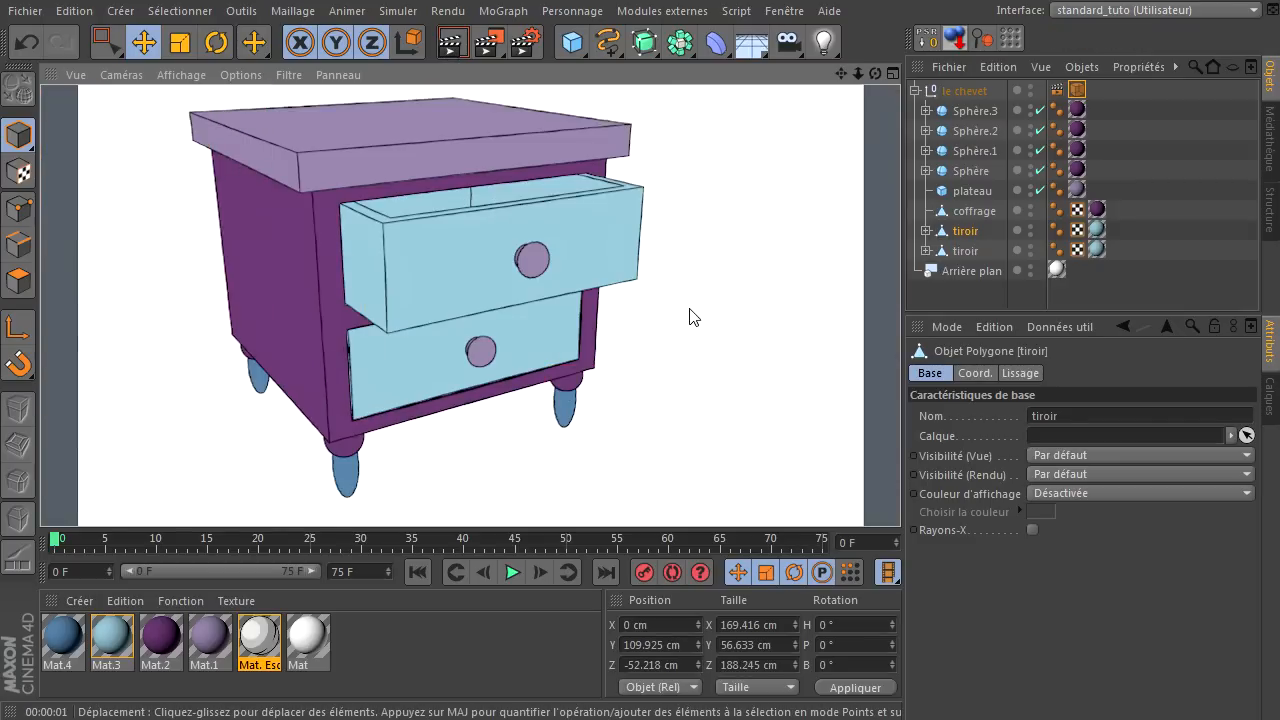
Undo the upper drawer's move and render the closed bedside table
click(27, 44)
click(27, 44)
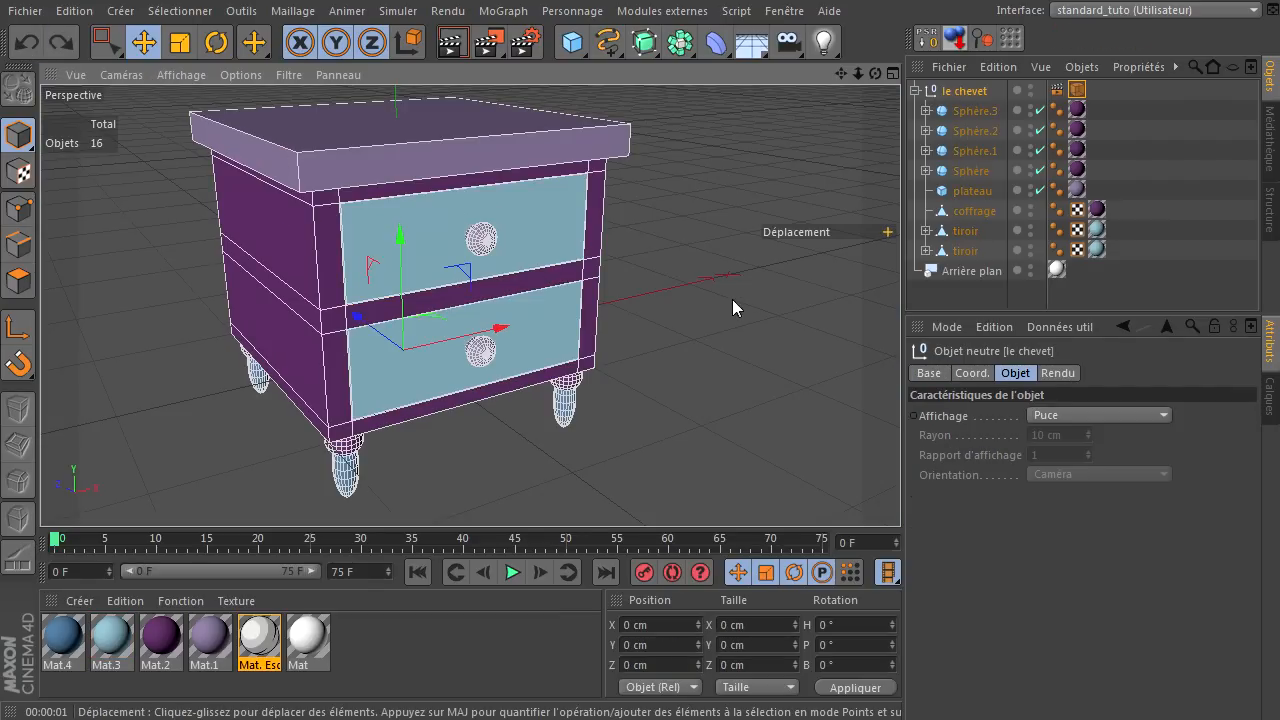
click(27, 44)
key(ctrl+r)
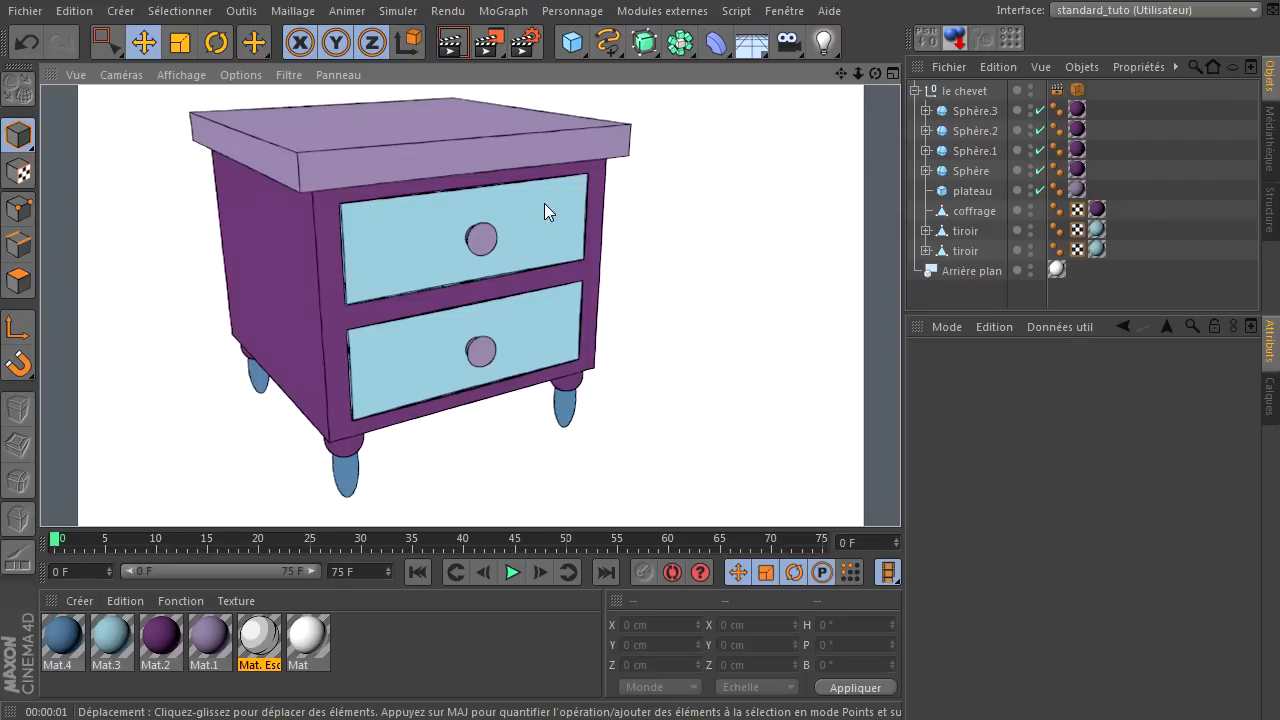
Switch to XnView and shrink the cartoon reference window so the modelled bedside table can be seen beside it
drag(858, 74, 900, 490)
drag(1279, 248, 620, 81)
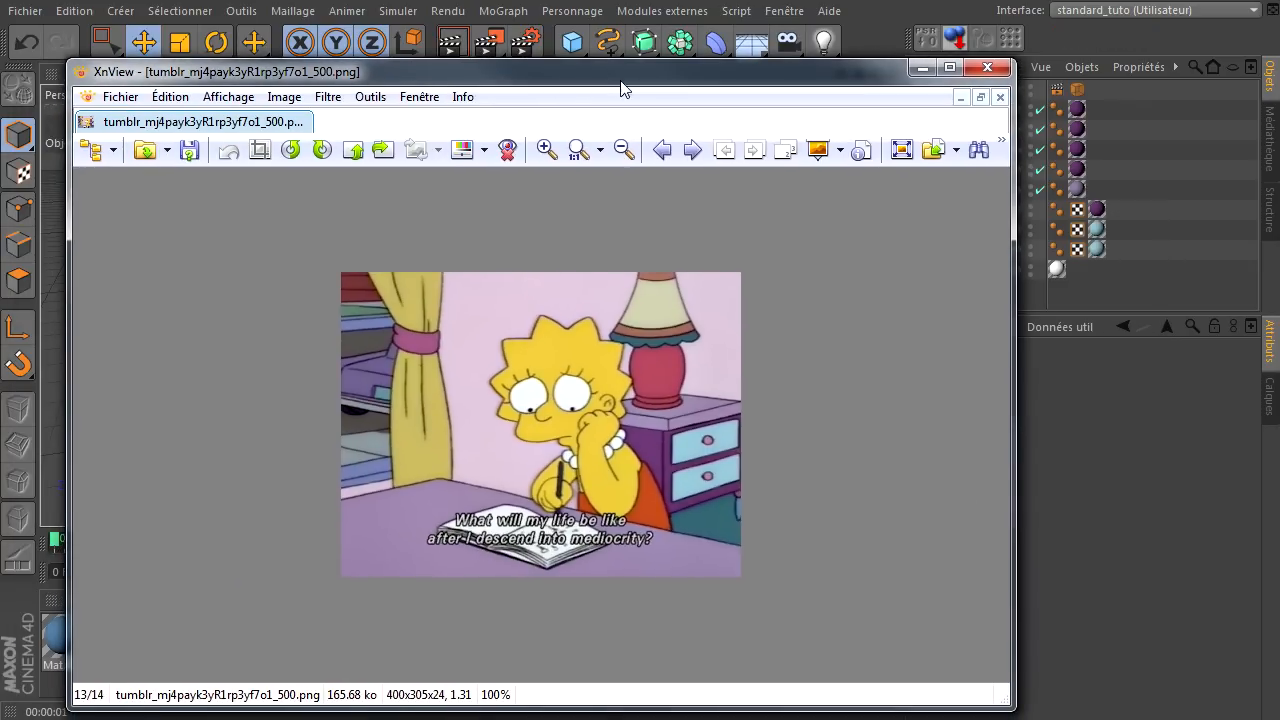
drag(1013, 708, 636, 564)
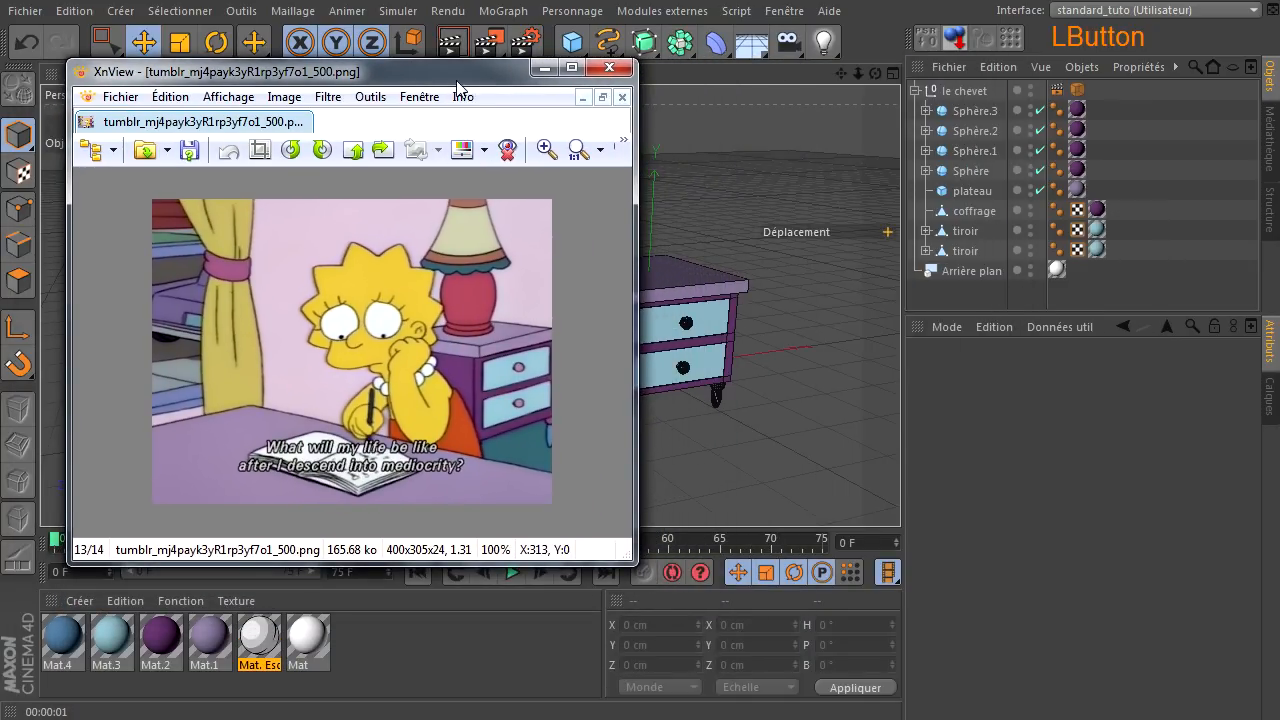
drag(457, 81, 433, 87)
Frame the bedside table beside the cartoon reference, match its viewing angle, and render it for comparison
drag(841, 72, 900, 490)
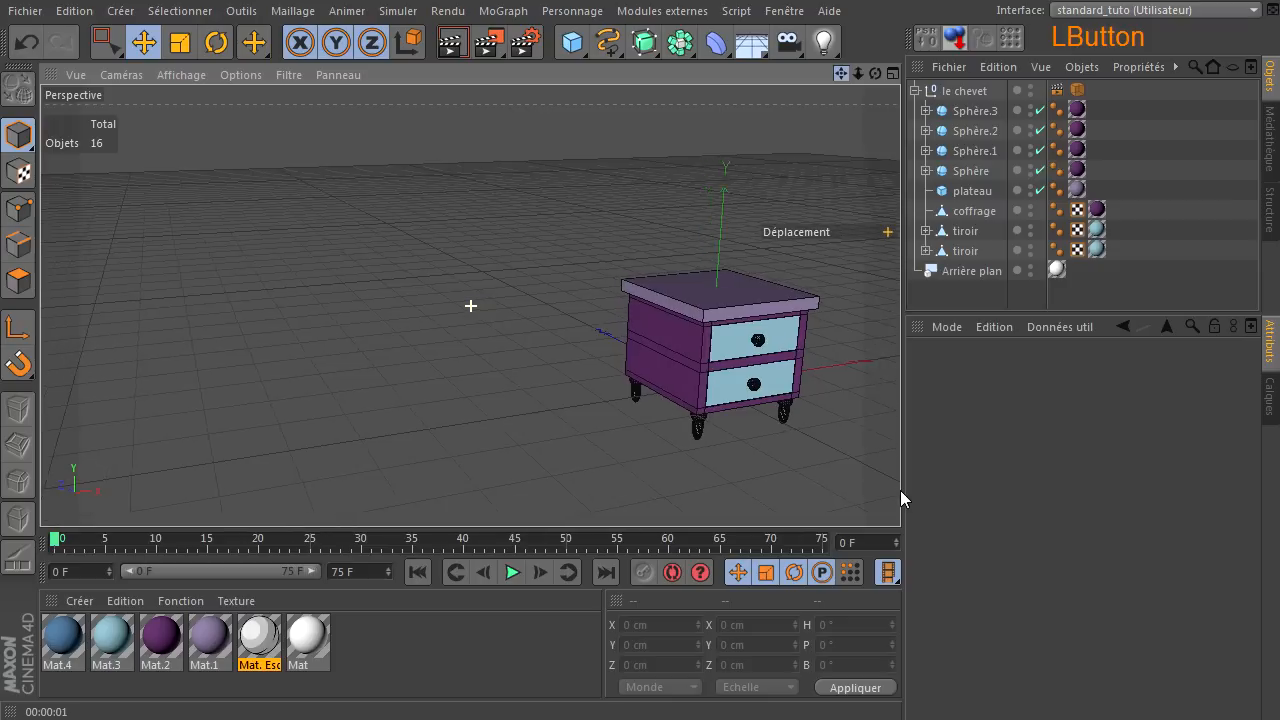
drag(875, 73, 900, 500)
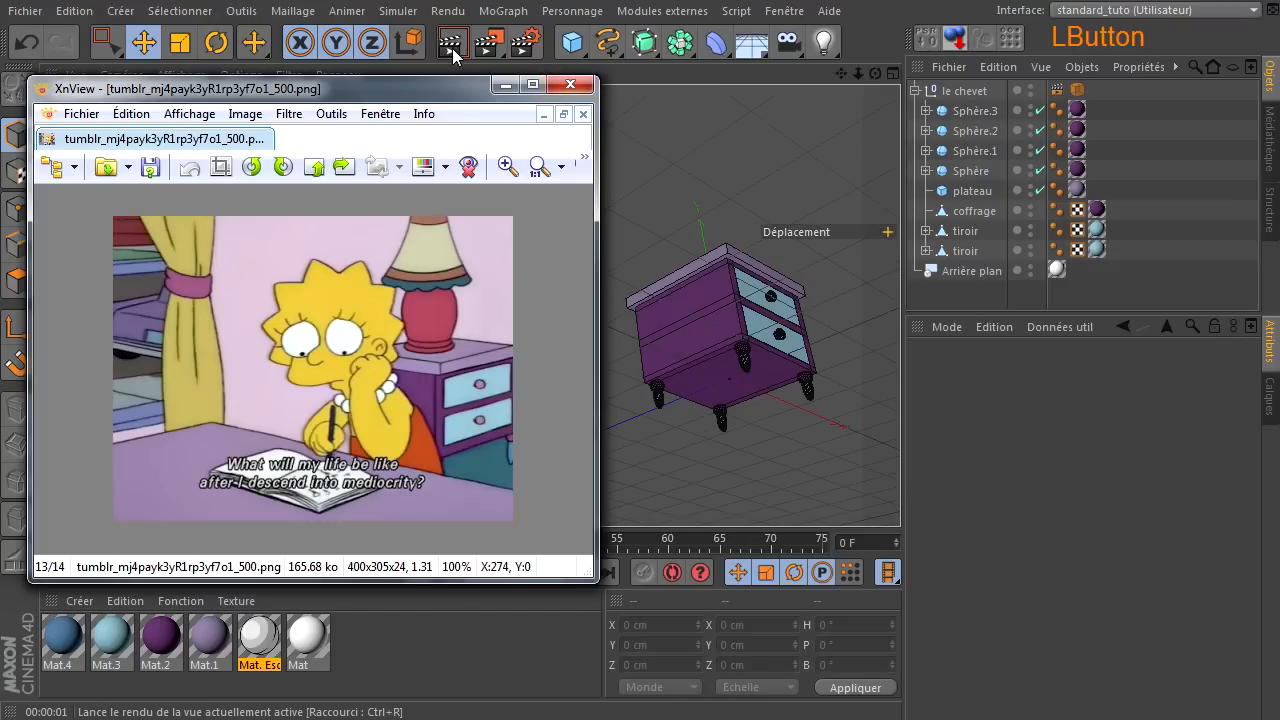
click(452, 42)
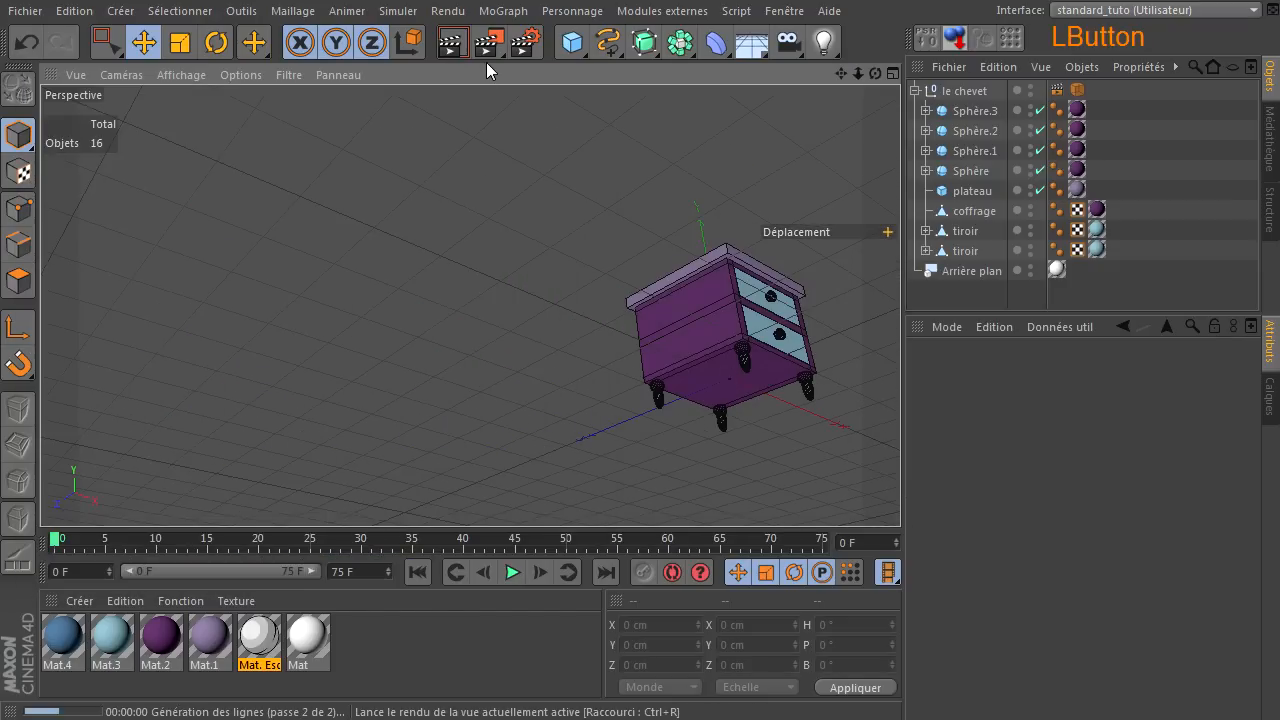
drag(876, 76, 900, 500)
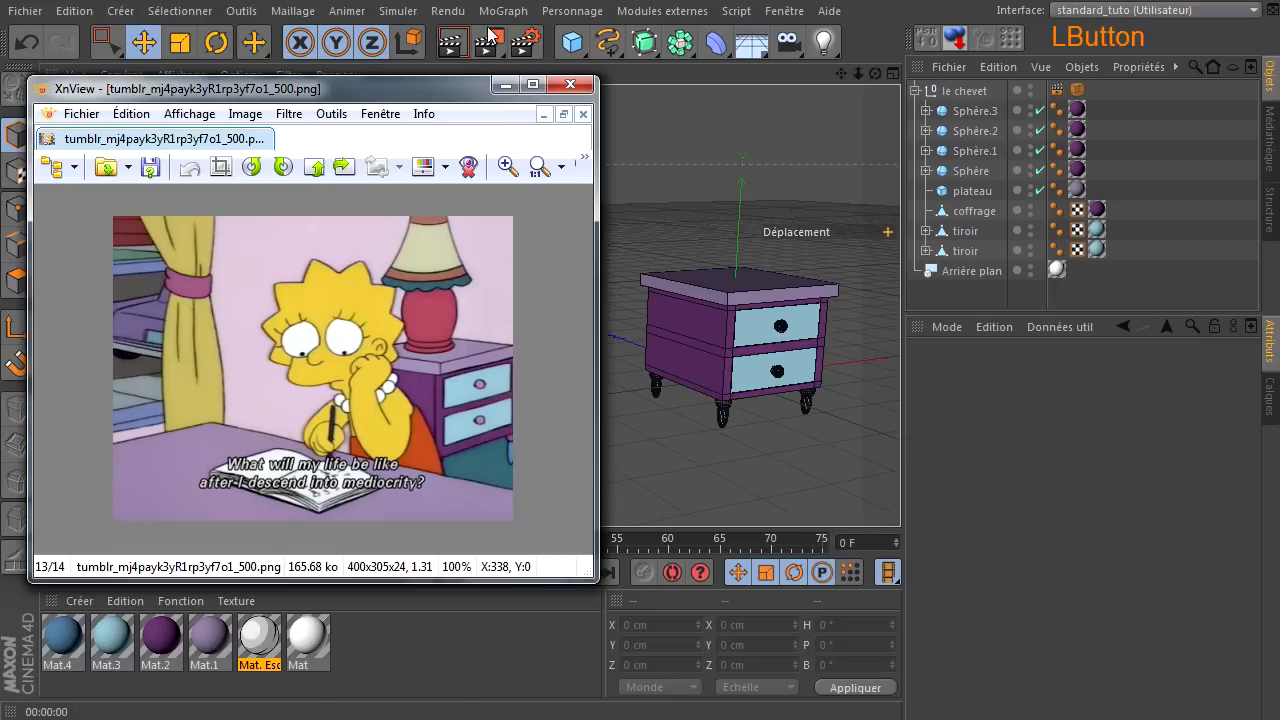
click(452, 42)
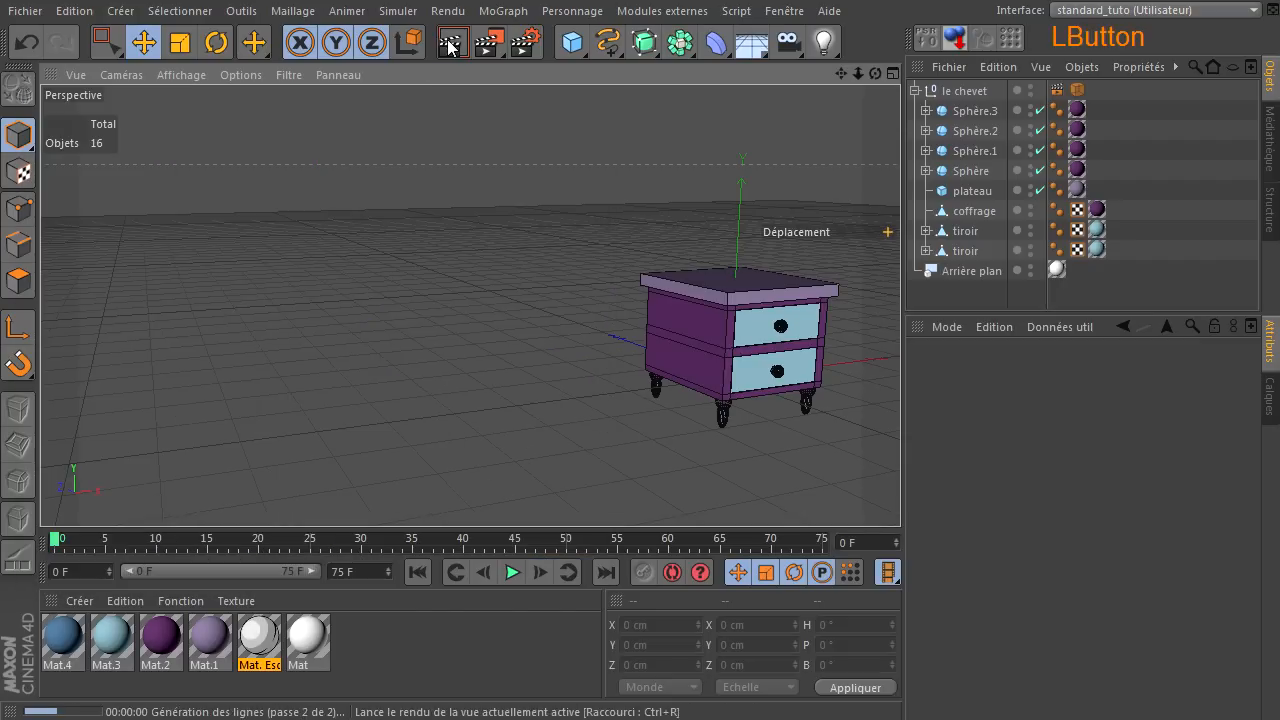
click(450, 719)
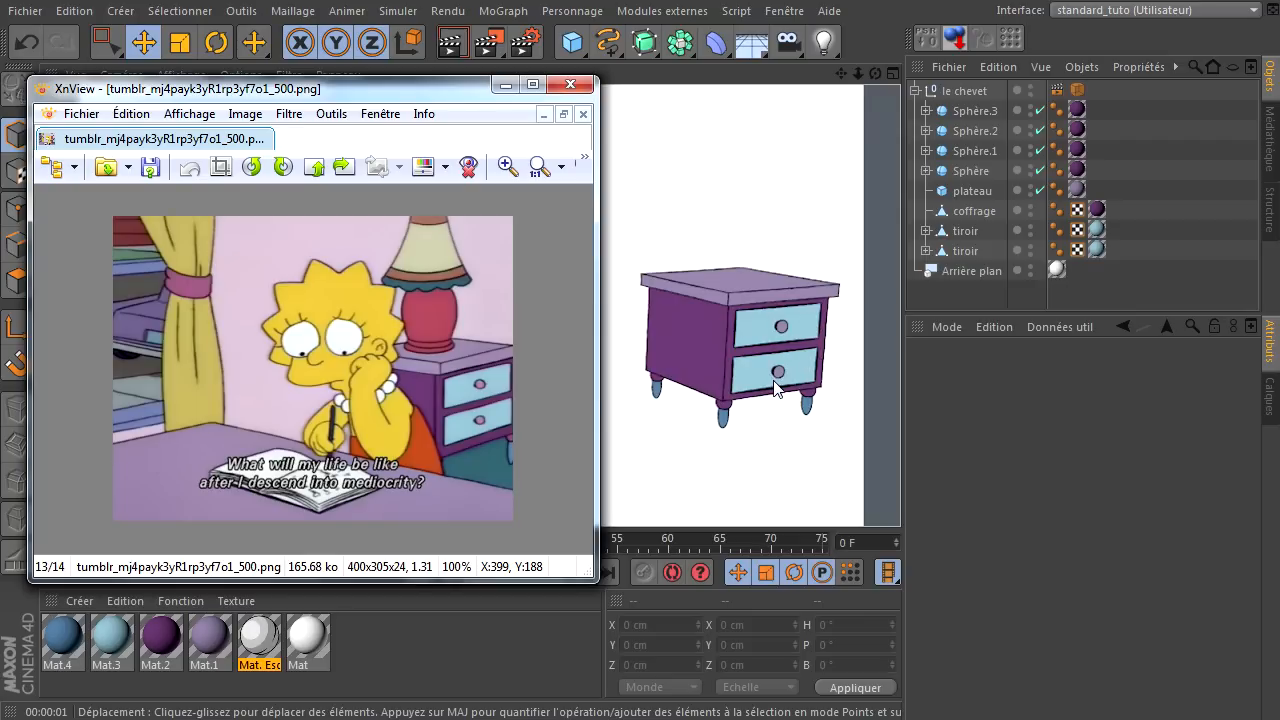
Render the bedside table from a lower angle showing more of its side and compare it with the cartoon reference
click(873, 74)
drag(900, 490, 900, 490)
click(430, 719)
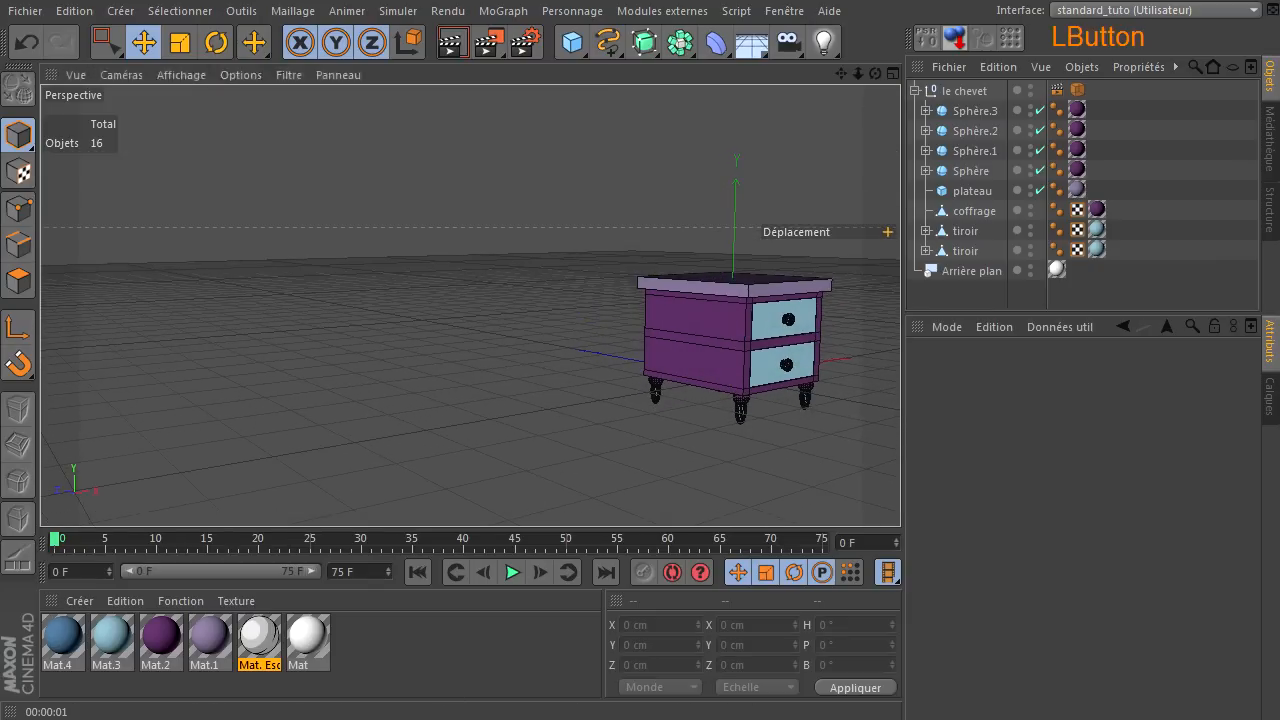
click(451, 42)
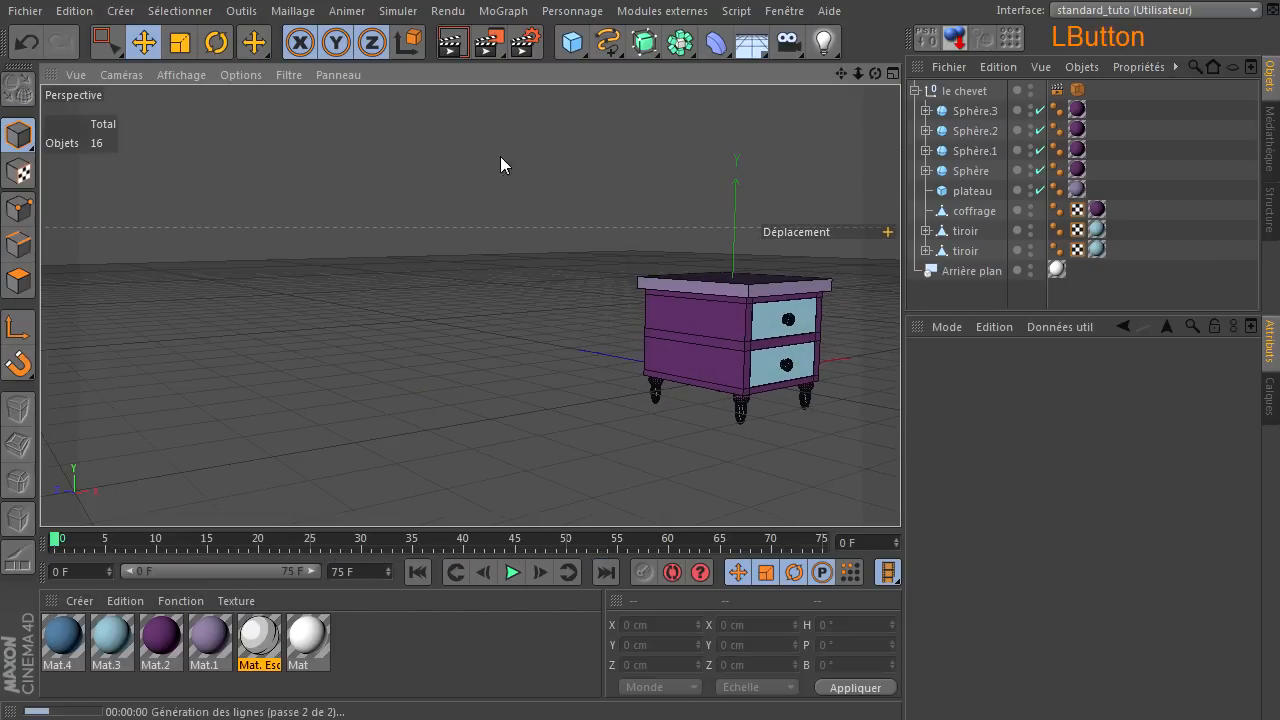
click(440, 719)
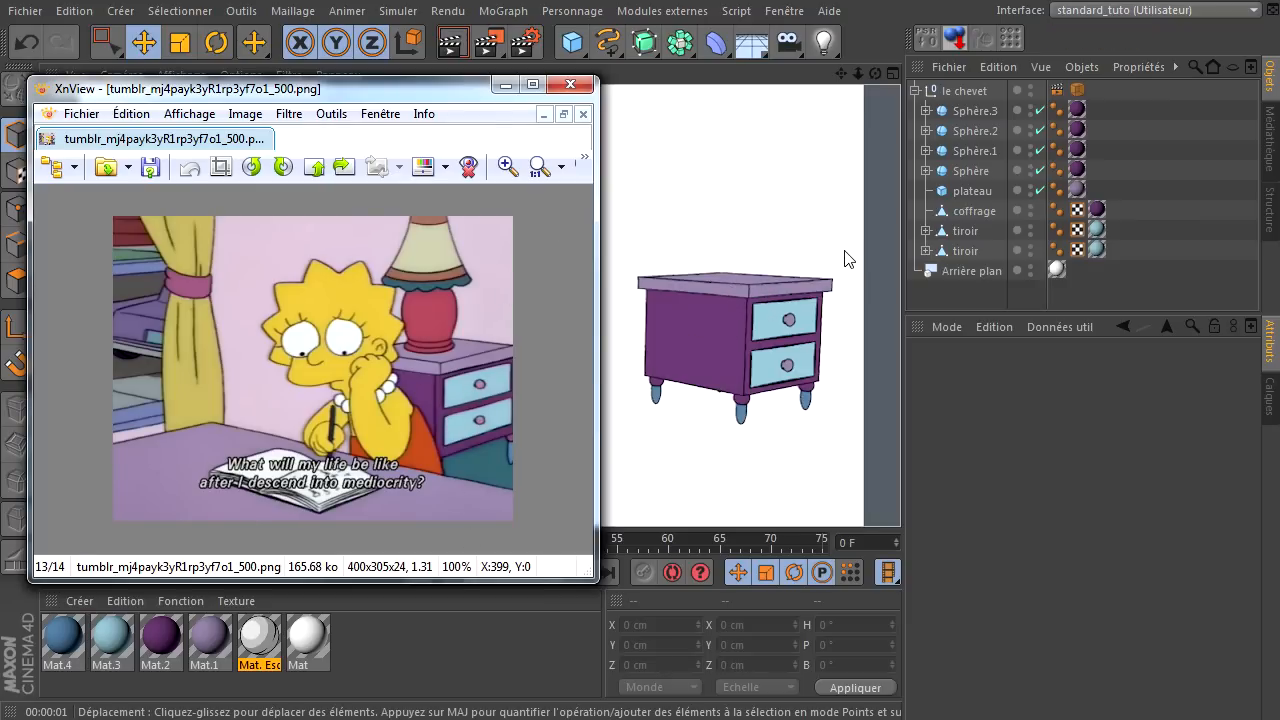
Add a light and raise it above the bedside table to about 306 cm in Y
click(826, 42)
drag(733, 306, 735, 136)
click(972, 91)
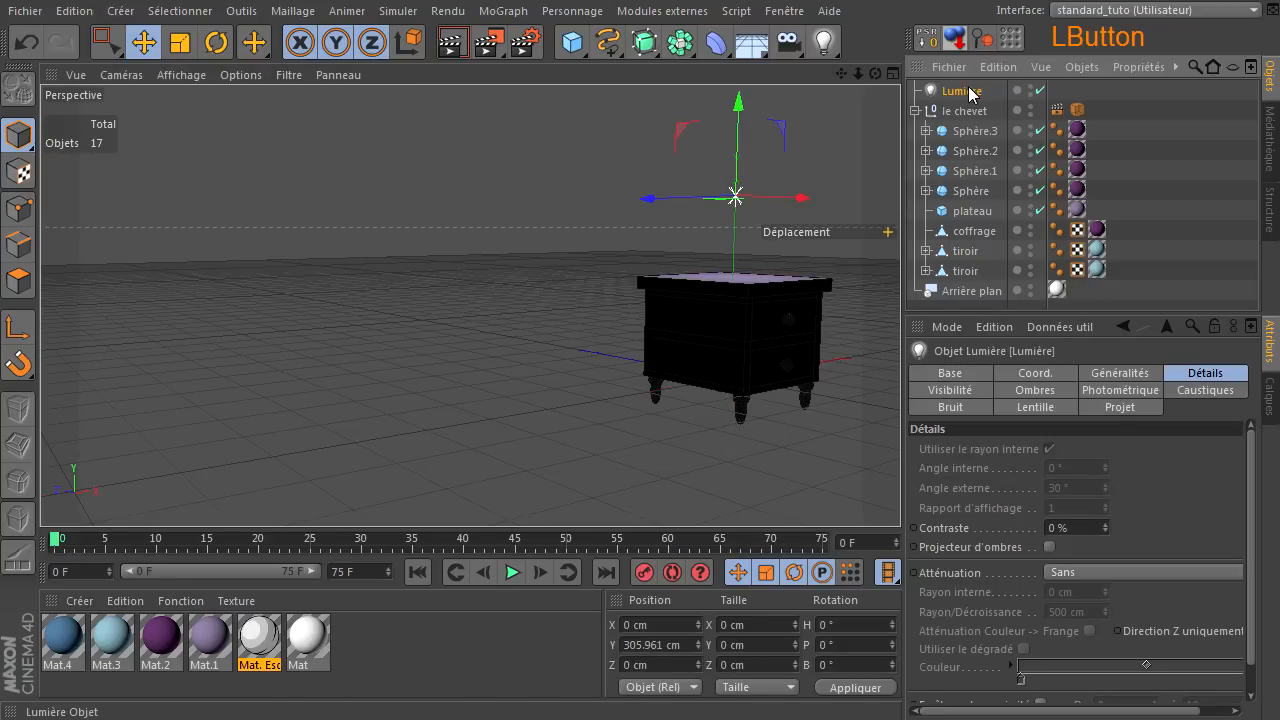
Set the light's type to Infinie and its shadows to Raytrace (ombres franches)
click(1123, 373)
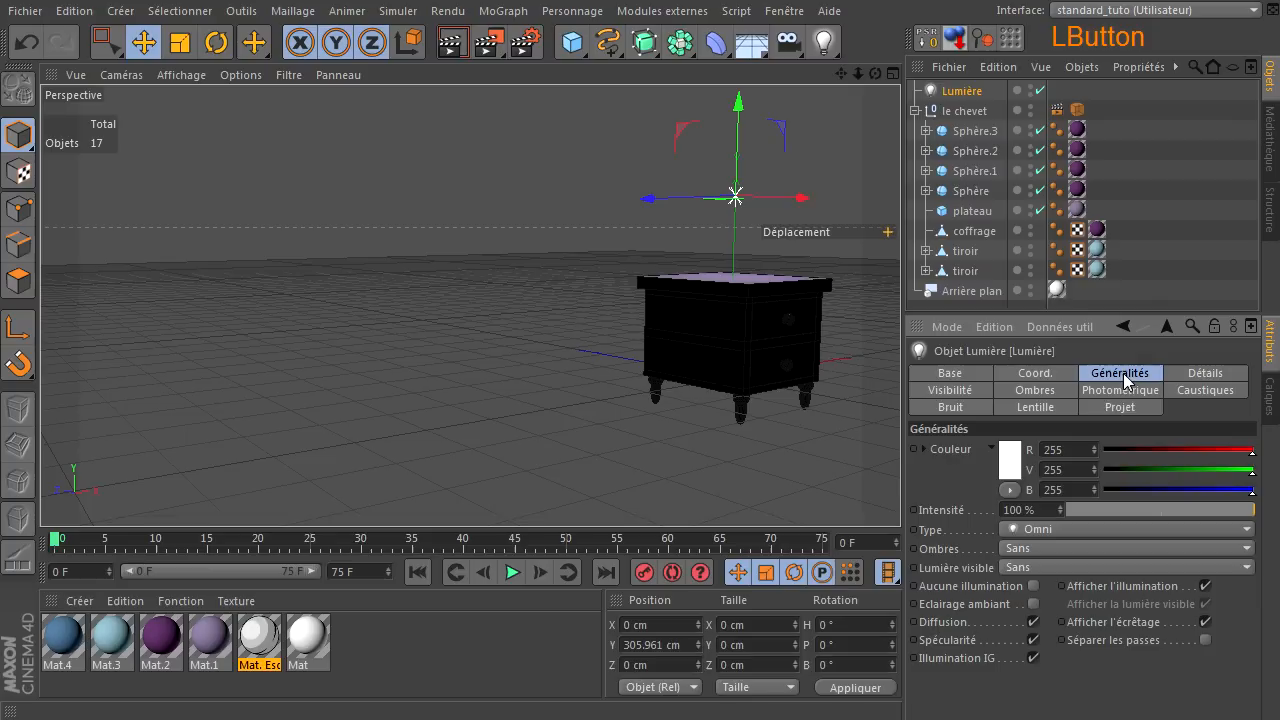
click(1076, 530)
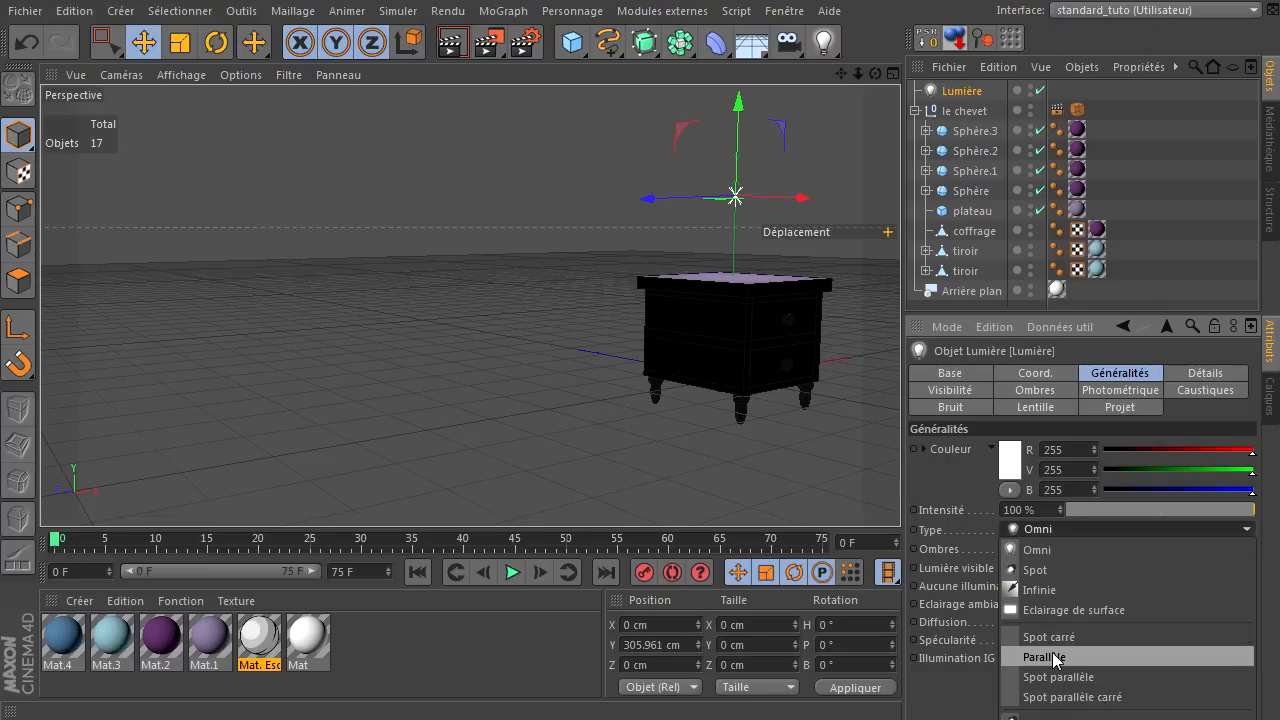
click(1051, 588)
click(1061, 546)
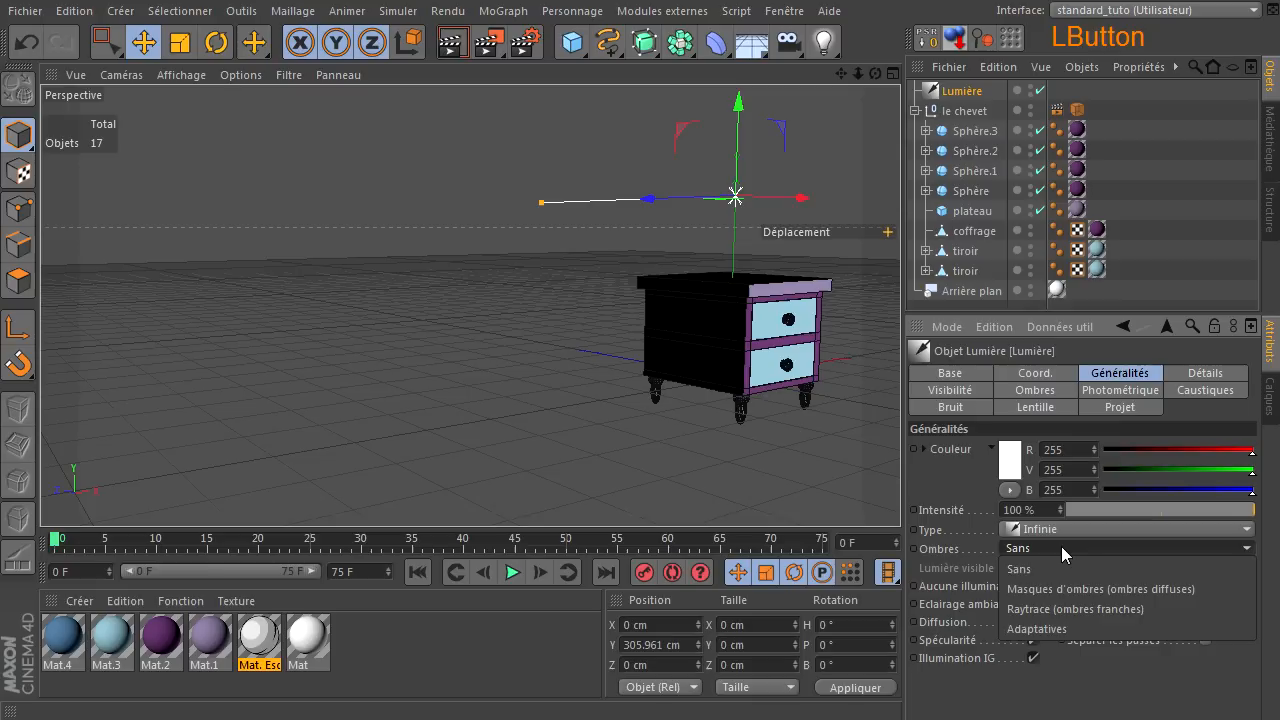
click(1056, 606)
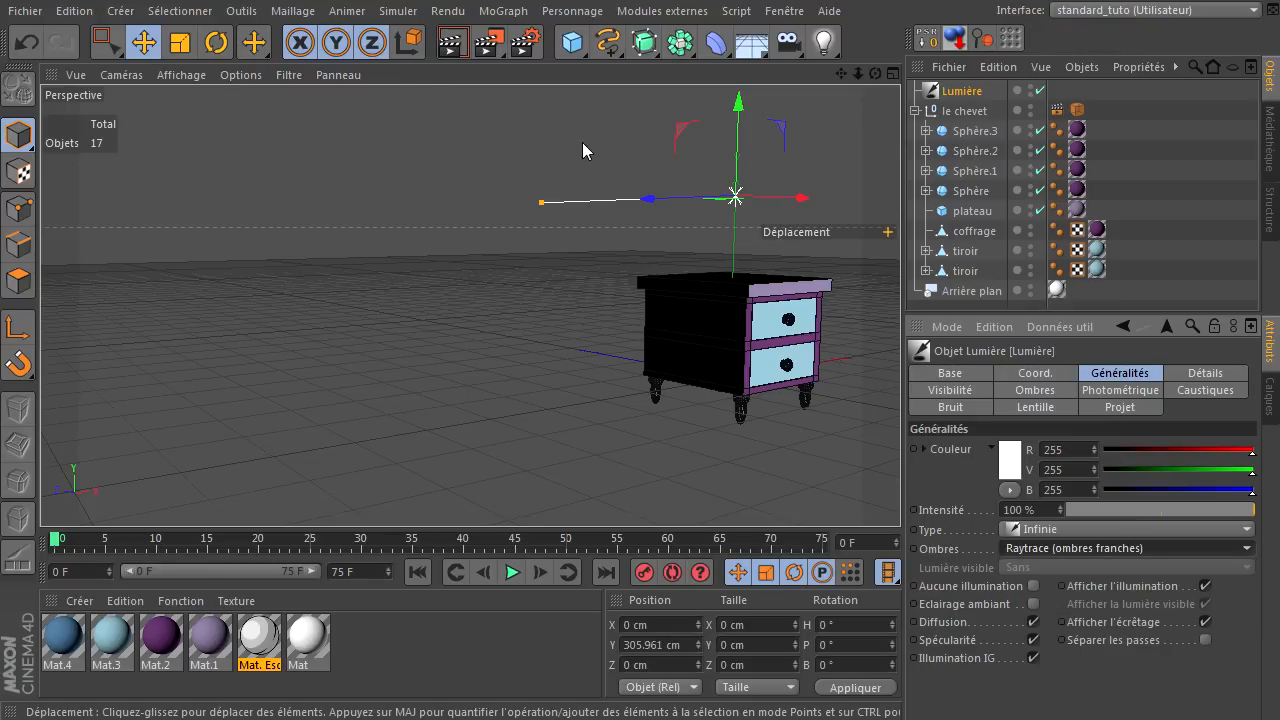
Rotate the light downward to about H 43.7°, P -76.9°, B 42.9° and render its shadows
click(218, 44)
drag(766, 180, 720, 123)
click(451, 42)
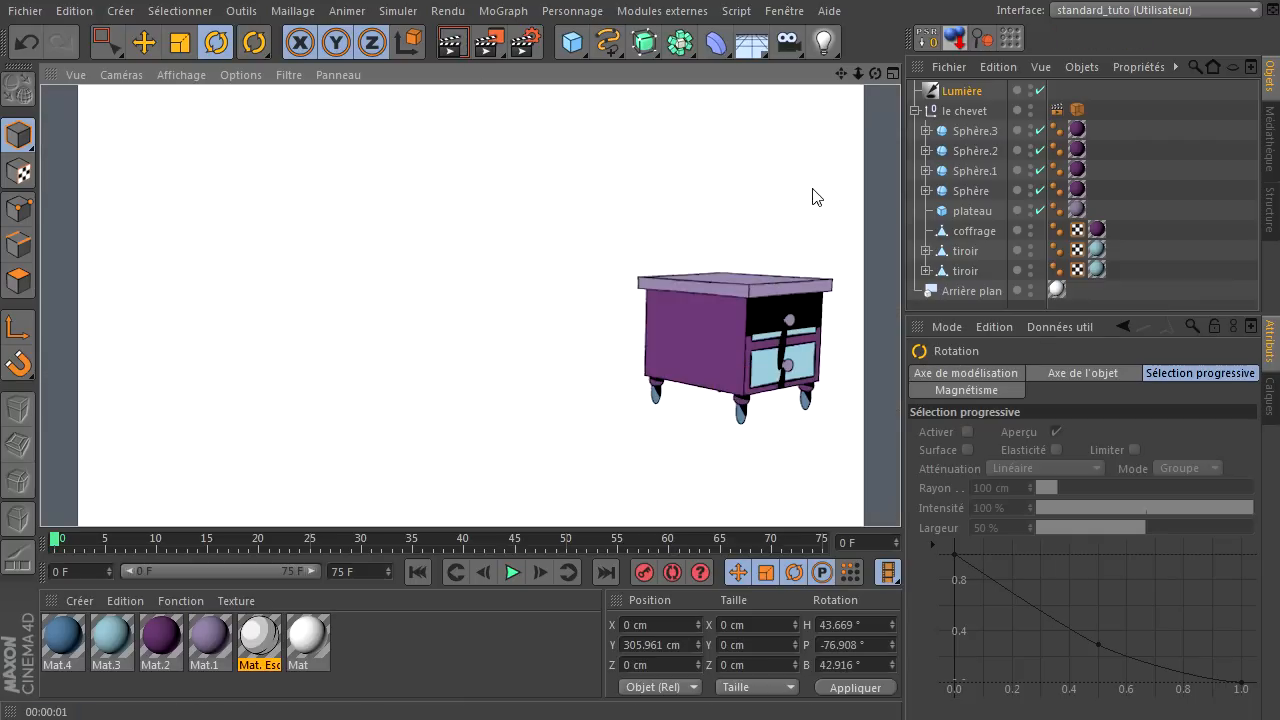
Move the light up and in front of the drawers, to about X 27, Y 444, Z -193 cm
click(783, 105)
click(143, 42)
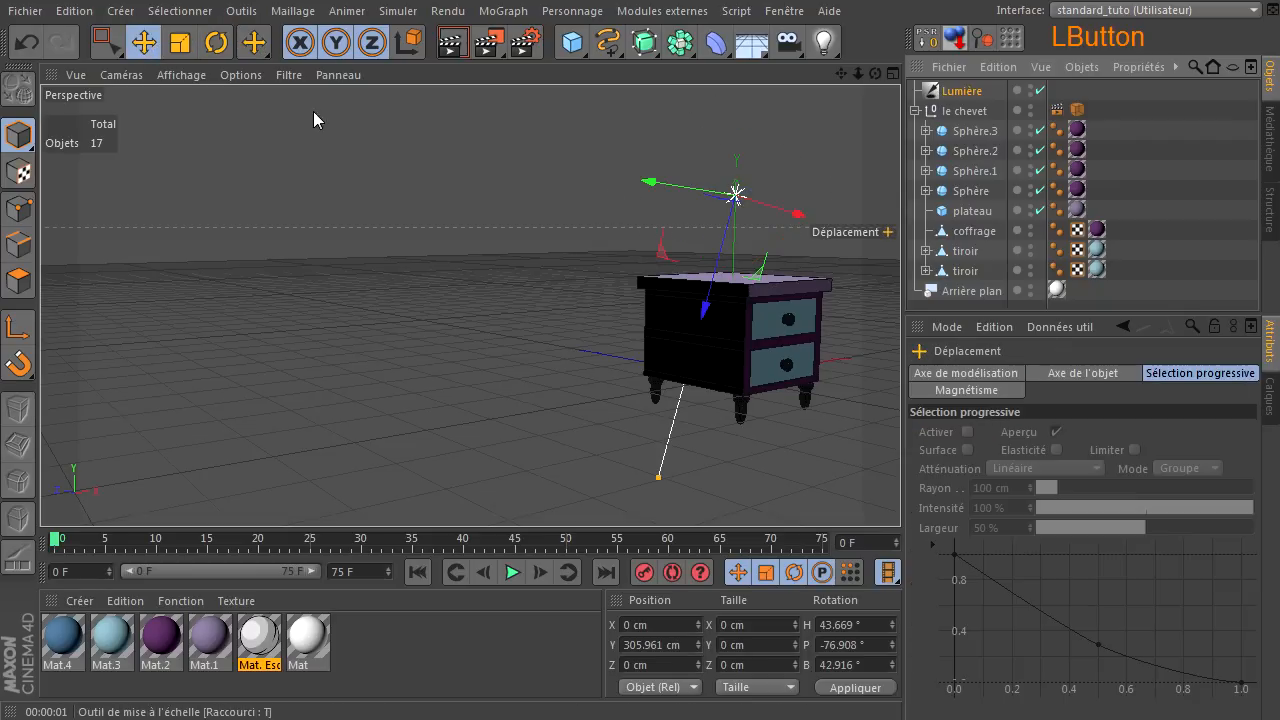
drag(686, 190, 826, 210)
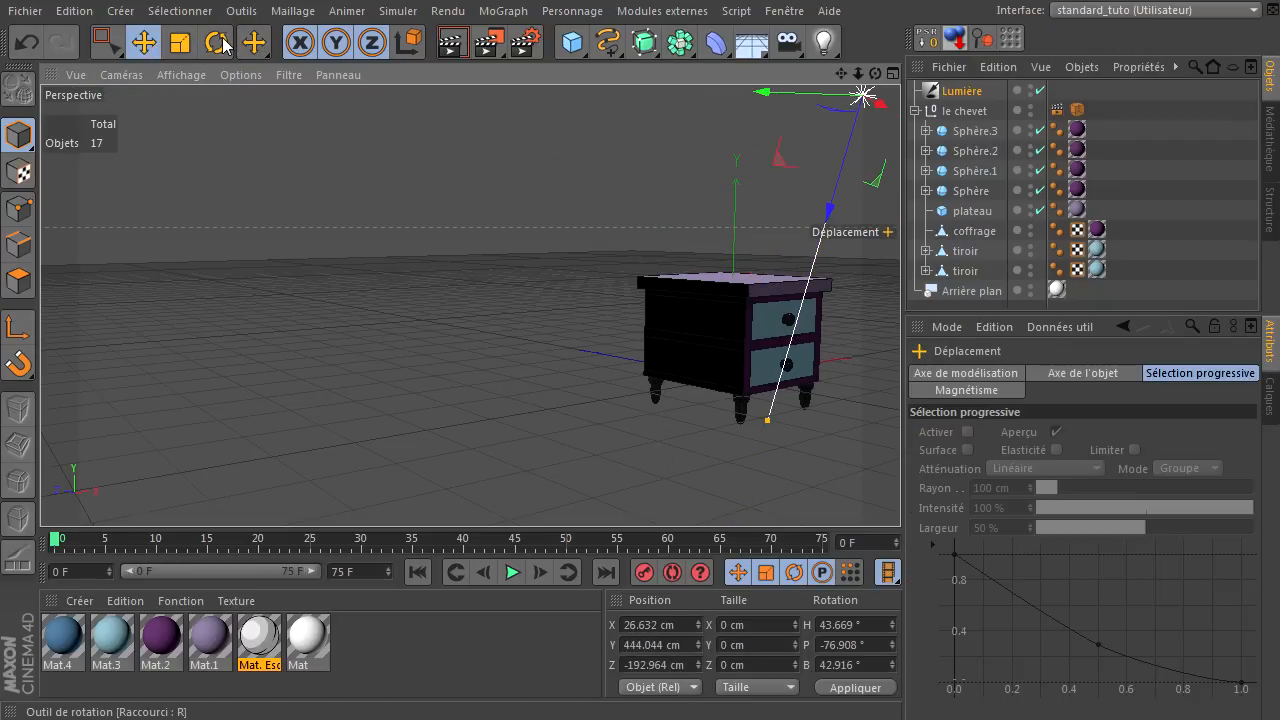
Rotate the light to about H 23.4°, P -67.3°, B 23.6° and render the shadows under the tabletop and knobs
key(r)
drag(882, 170, 862, 172)
click(453, 43)
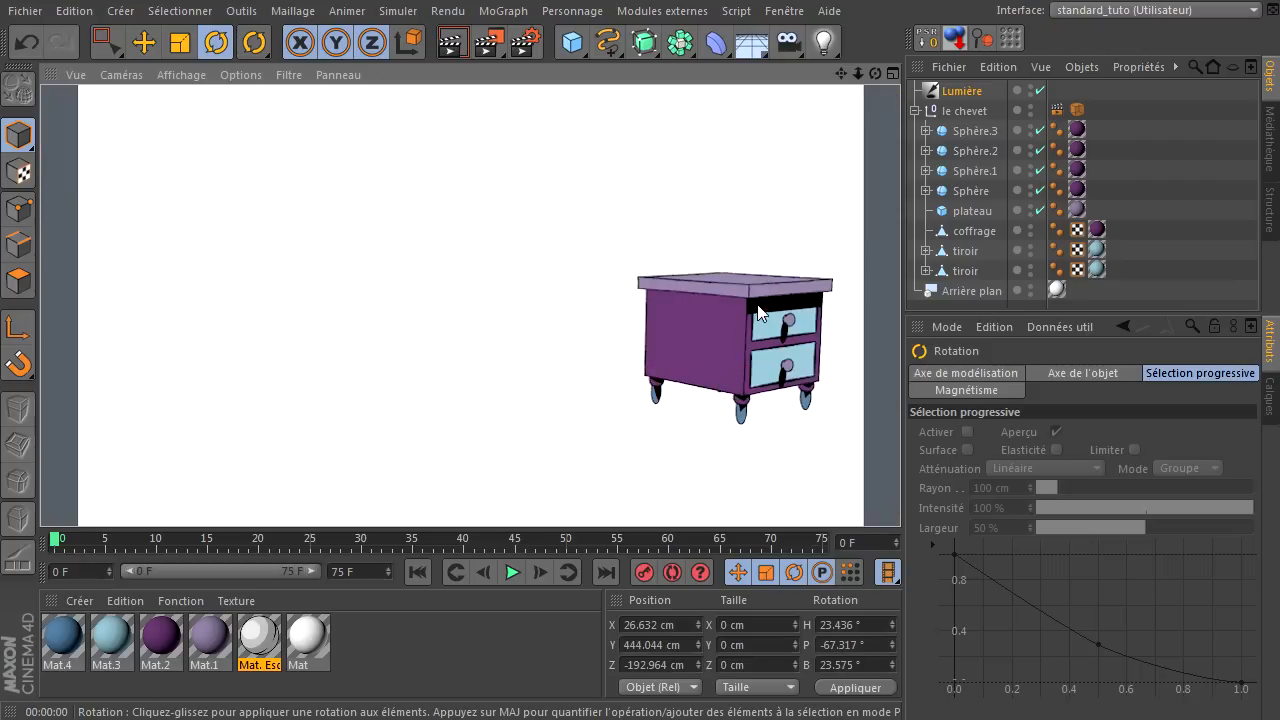
Rotate the light to about H -25.4°, P -67.6°, B -21.9° and move it to about X 198, Y 469, Z -208 cm
click(869, 75)
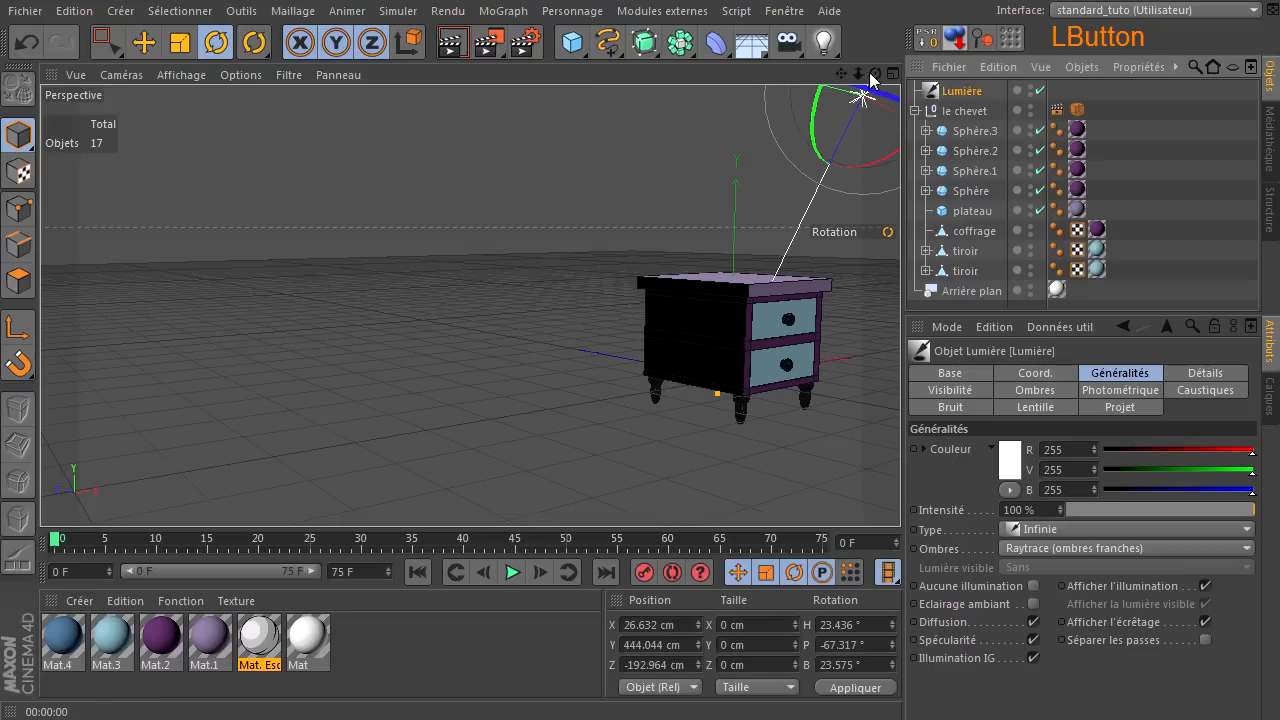
drag(841, 74, 340, 350)
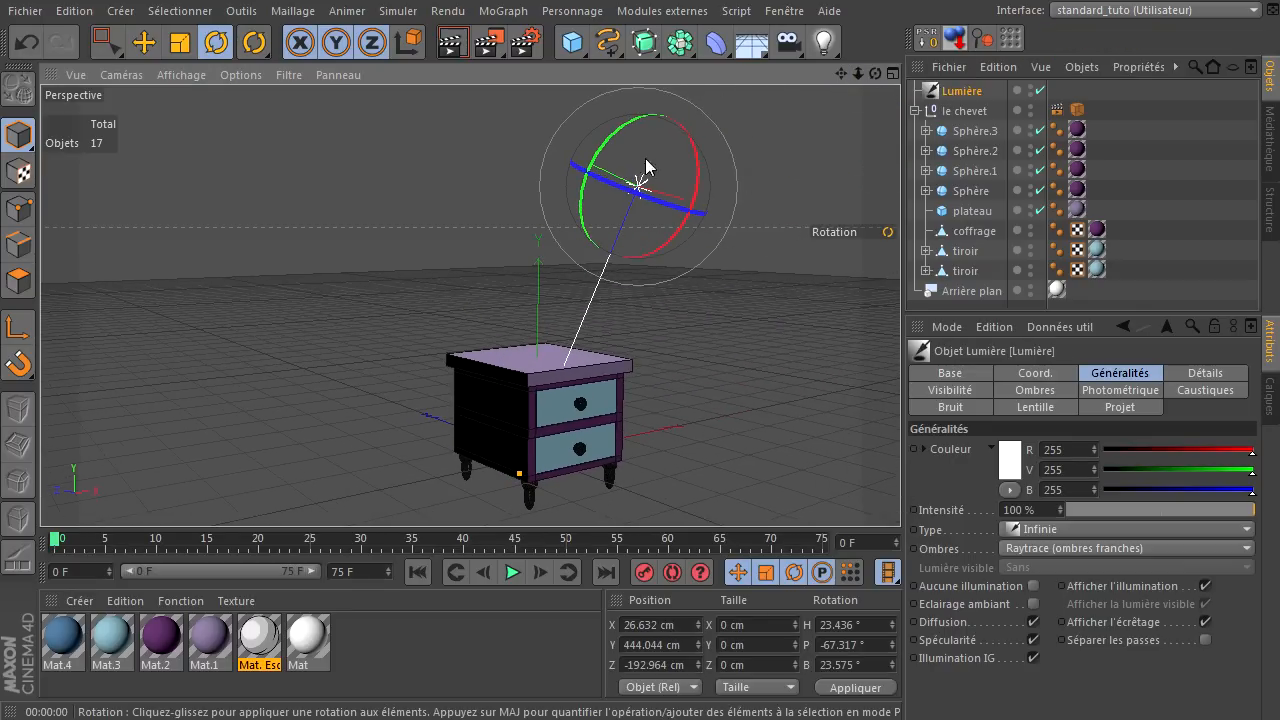
drag(615, 145, 596, 176)
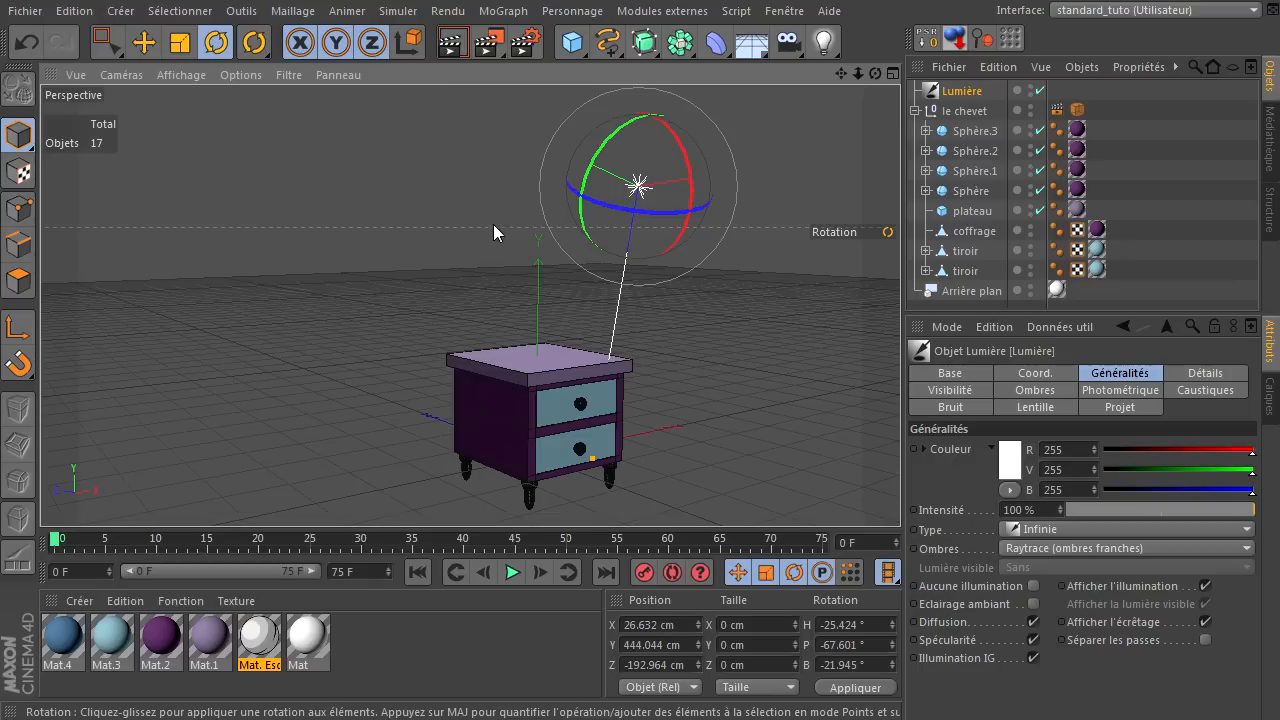
click(144, 48)
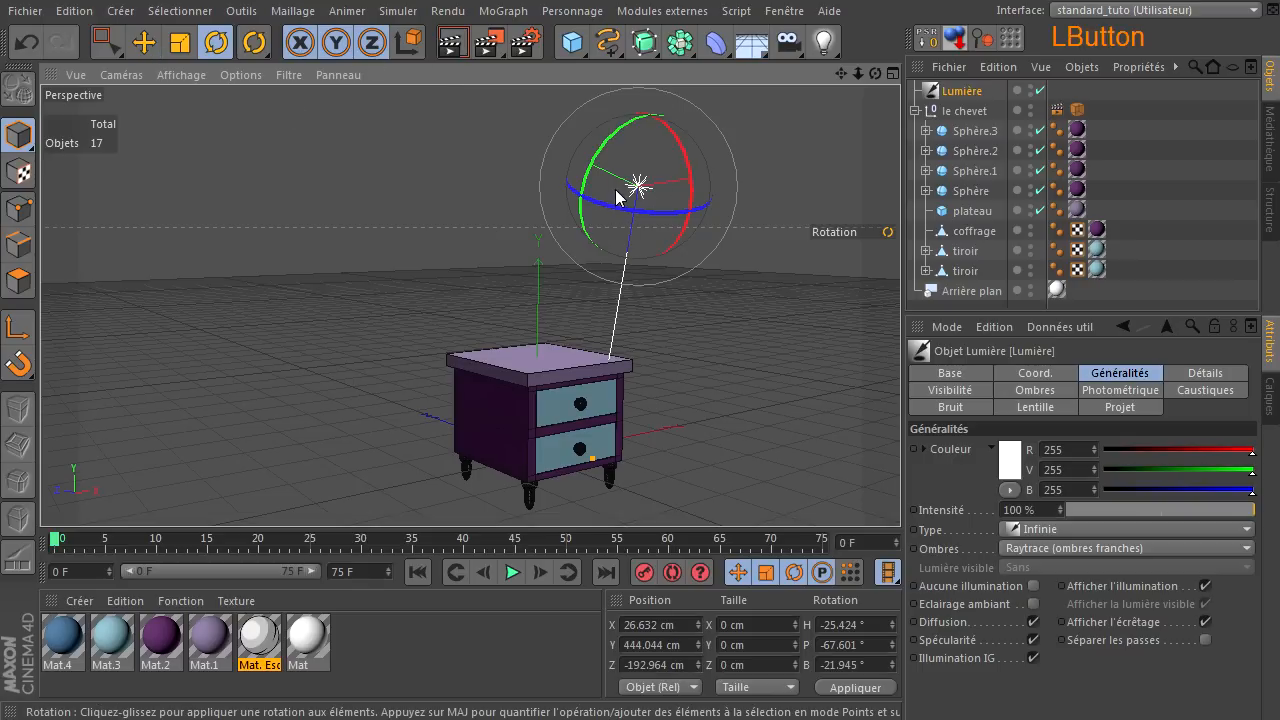
click(144, 44)
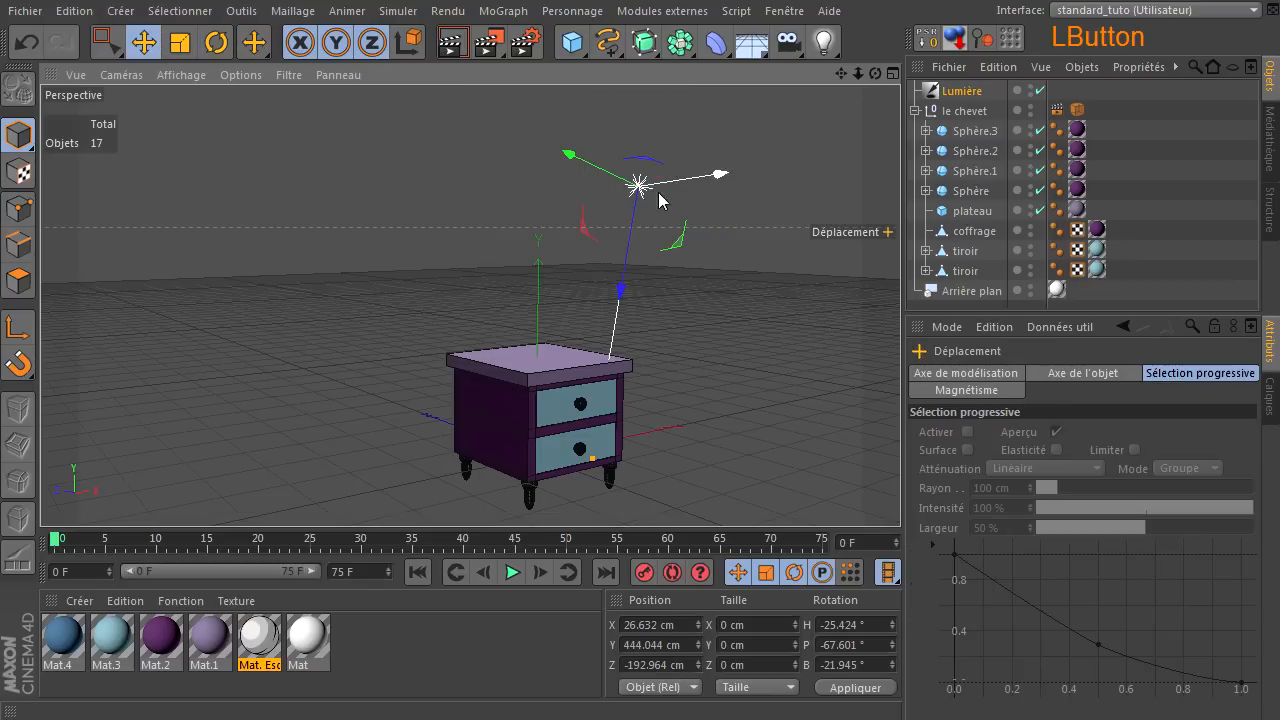
drag(638, 186, 725, 190)
Rotate the light to about H -49.4°, P -68.1°, B -74.2° and render its shadows on the bedside table
click(214, 45)
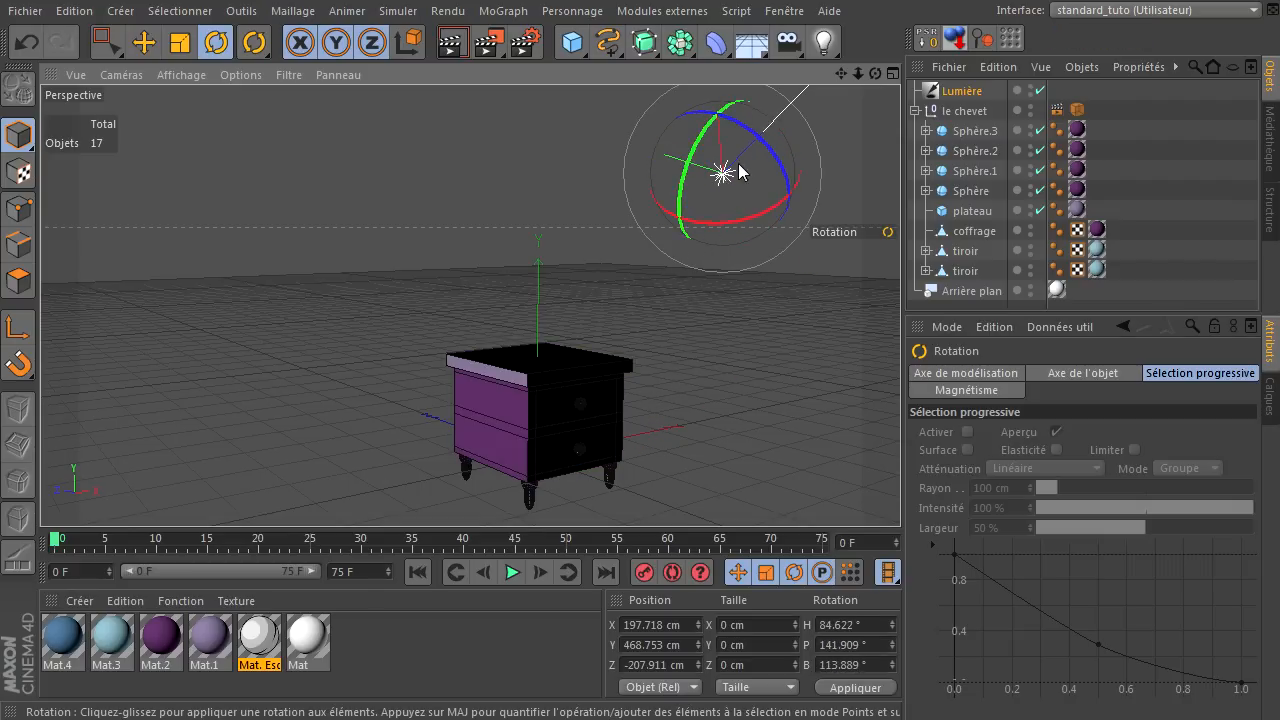
click(24, 40)
drag(686, 152, 722, 190)
drag(793, 150, 781, 138)
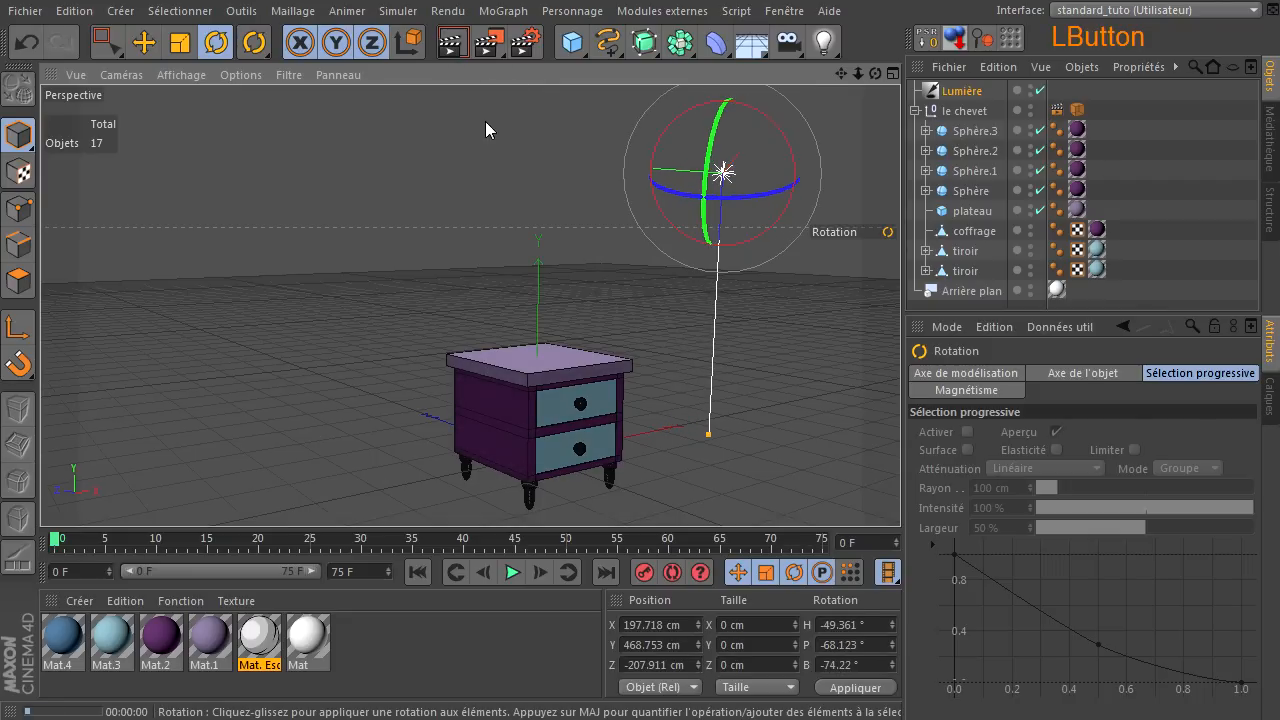
key(ctrl+r)
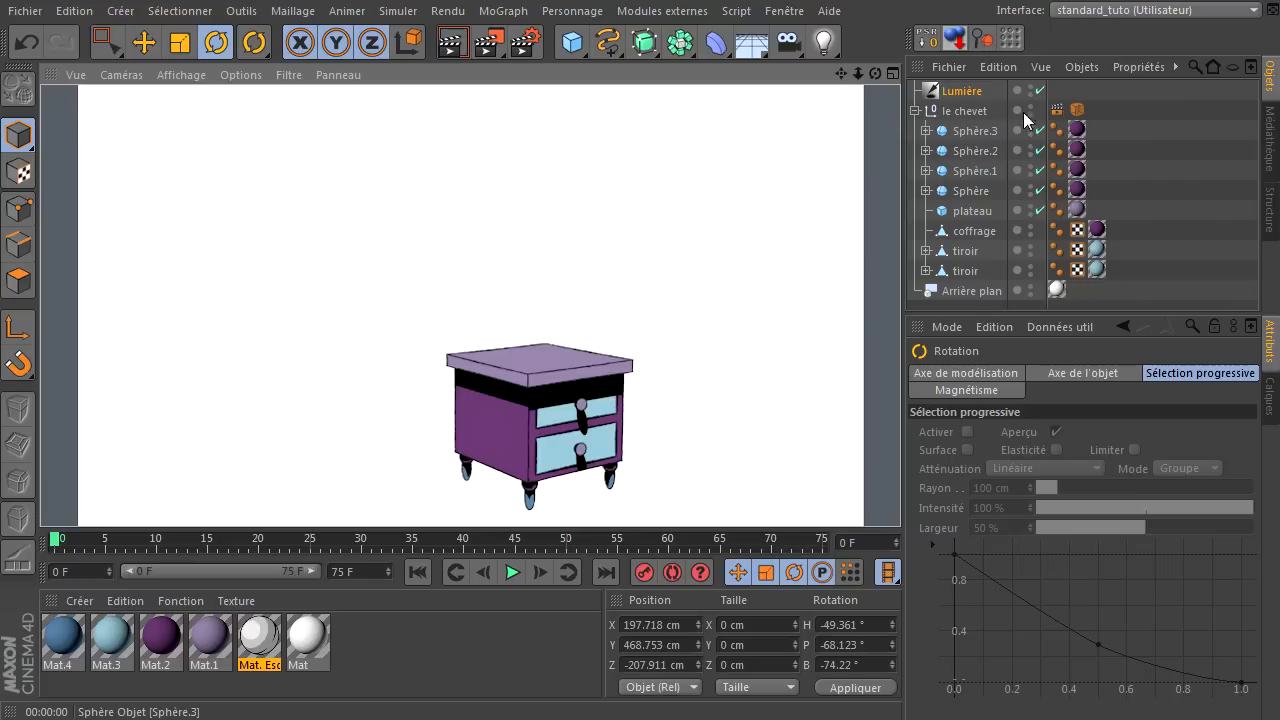
Set the light's shadow density to 50 %, keep the shadow colour black, and render the softened shadows
click(962, 91)
click(1034, 390)
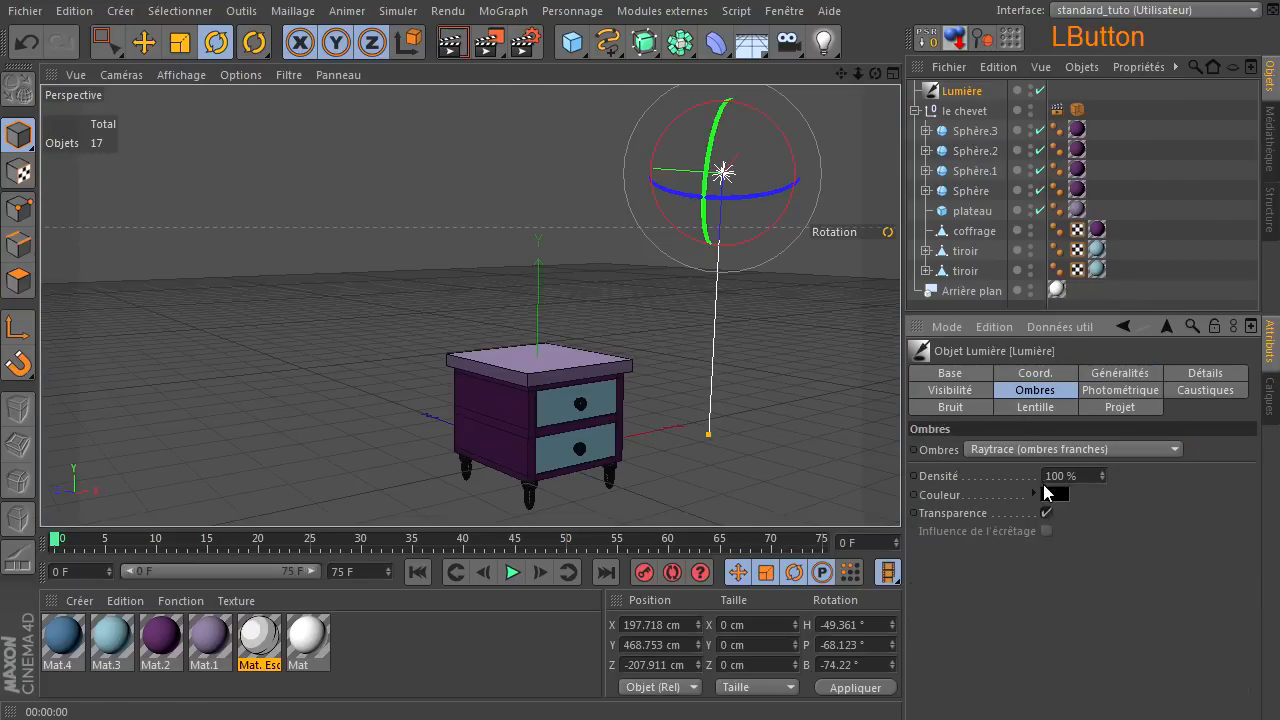
text(50)
key(Return)
click(1056, 493)
drag(951, 483, 940, 516)
click(1020, 584)
click(450, 42)
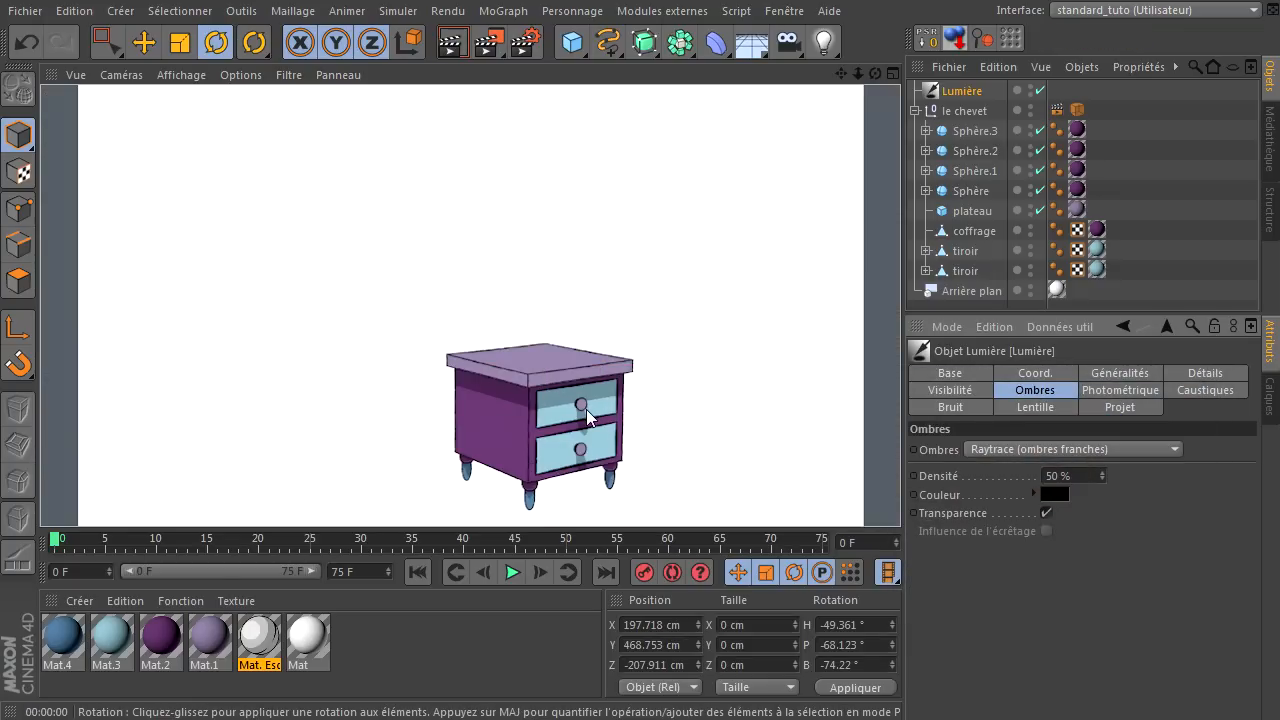
Consult the cartoon reference image, delete the light and render the bedside table without it
click(460, 719)
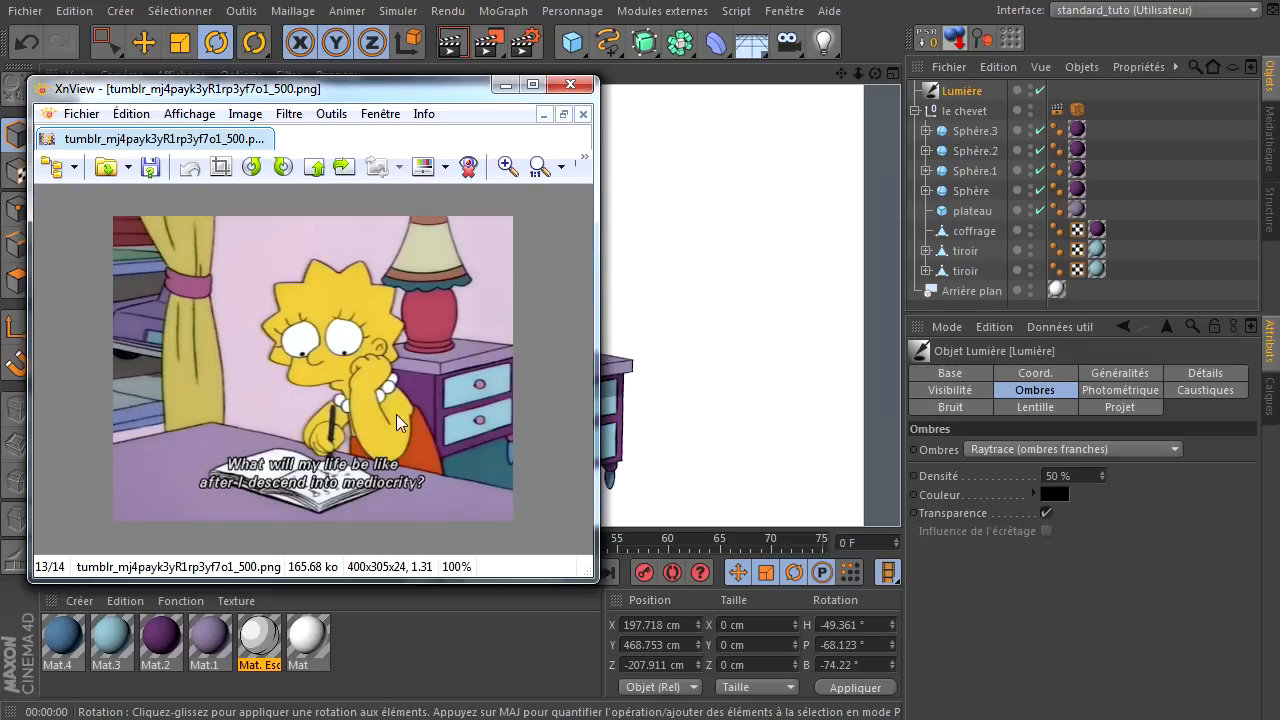
click(951, 91)
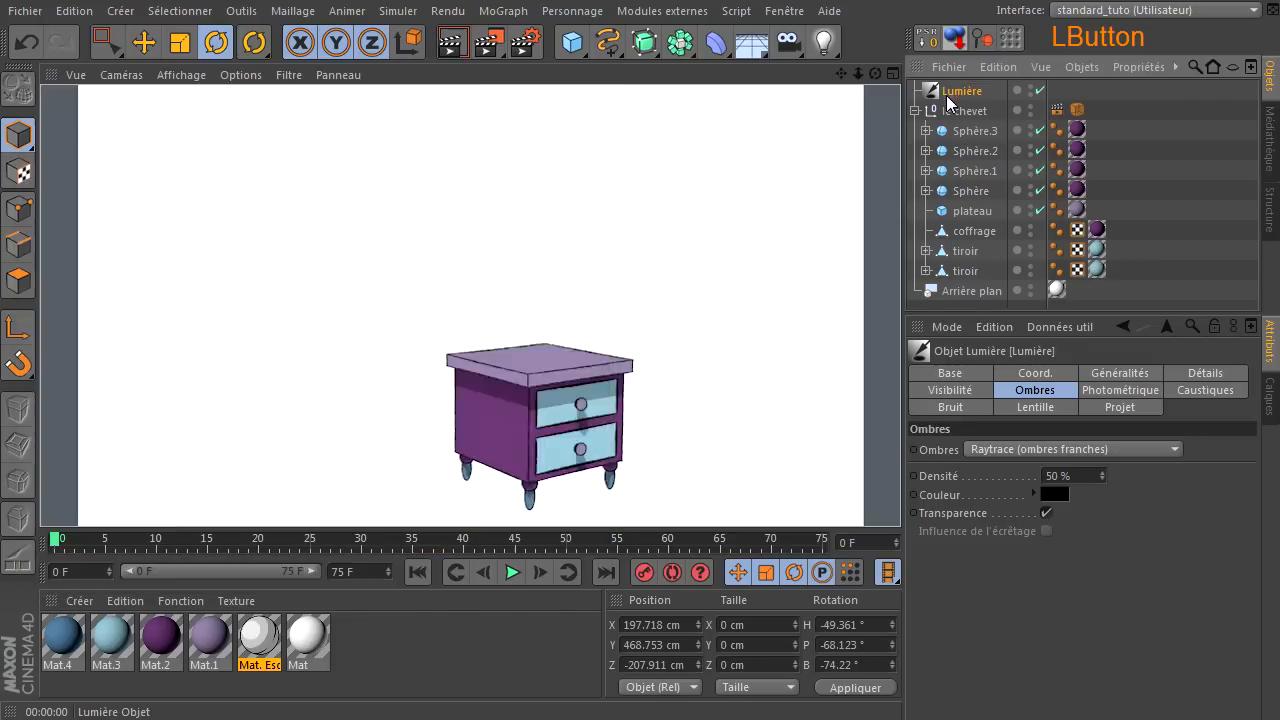
key(Delete)
drag(840, 74, 925, 467)
click(466, 50)
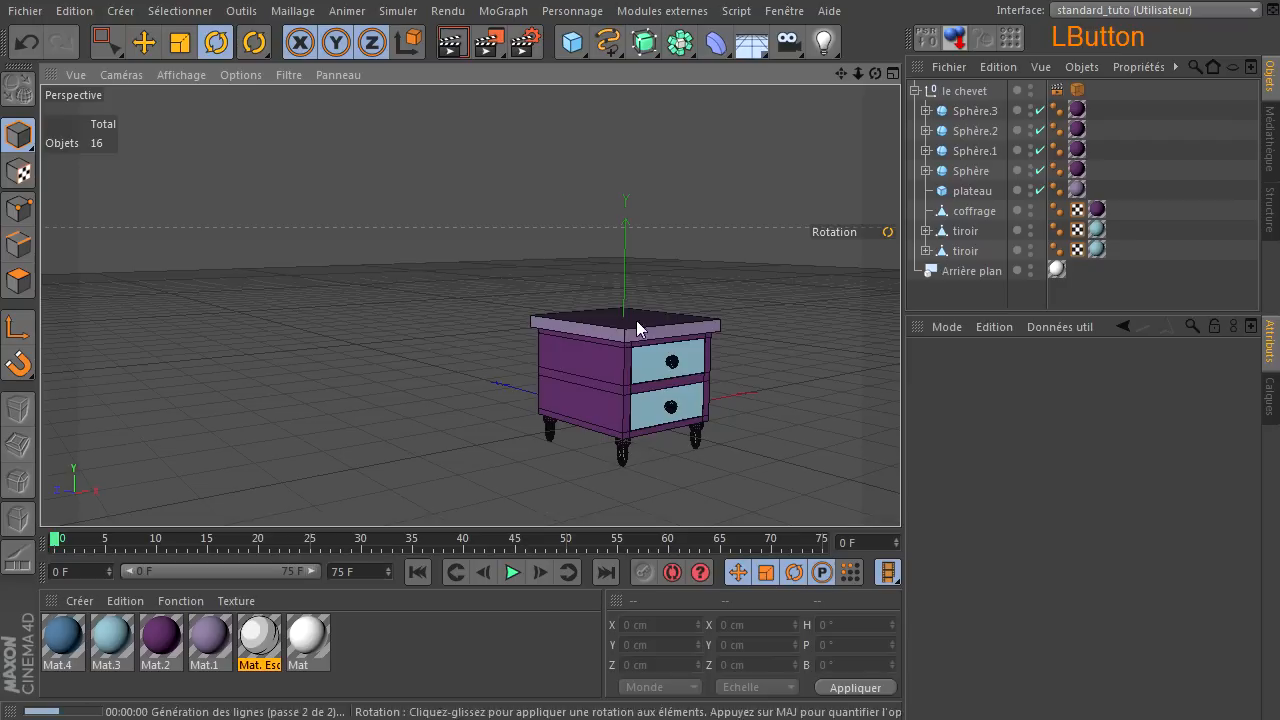